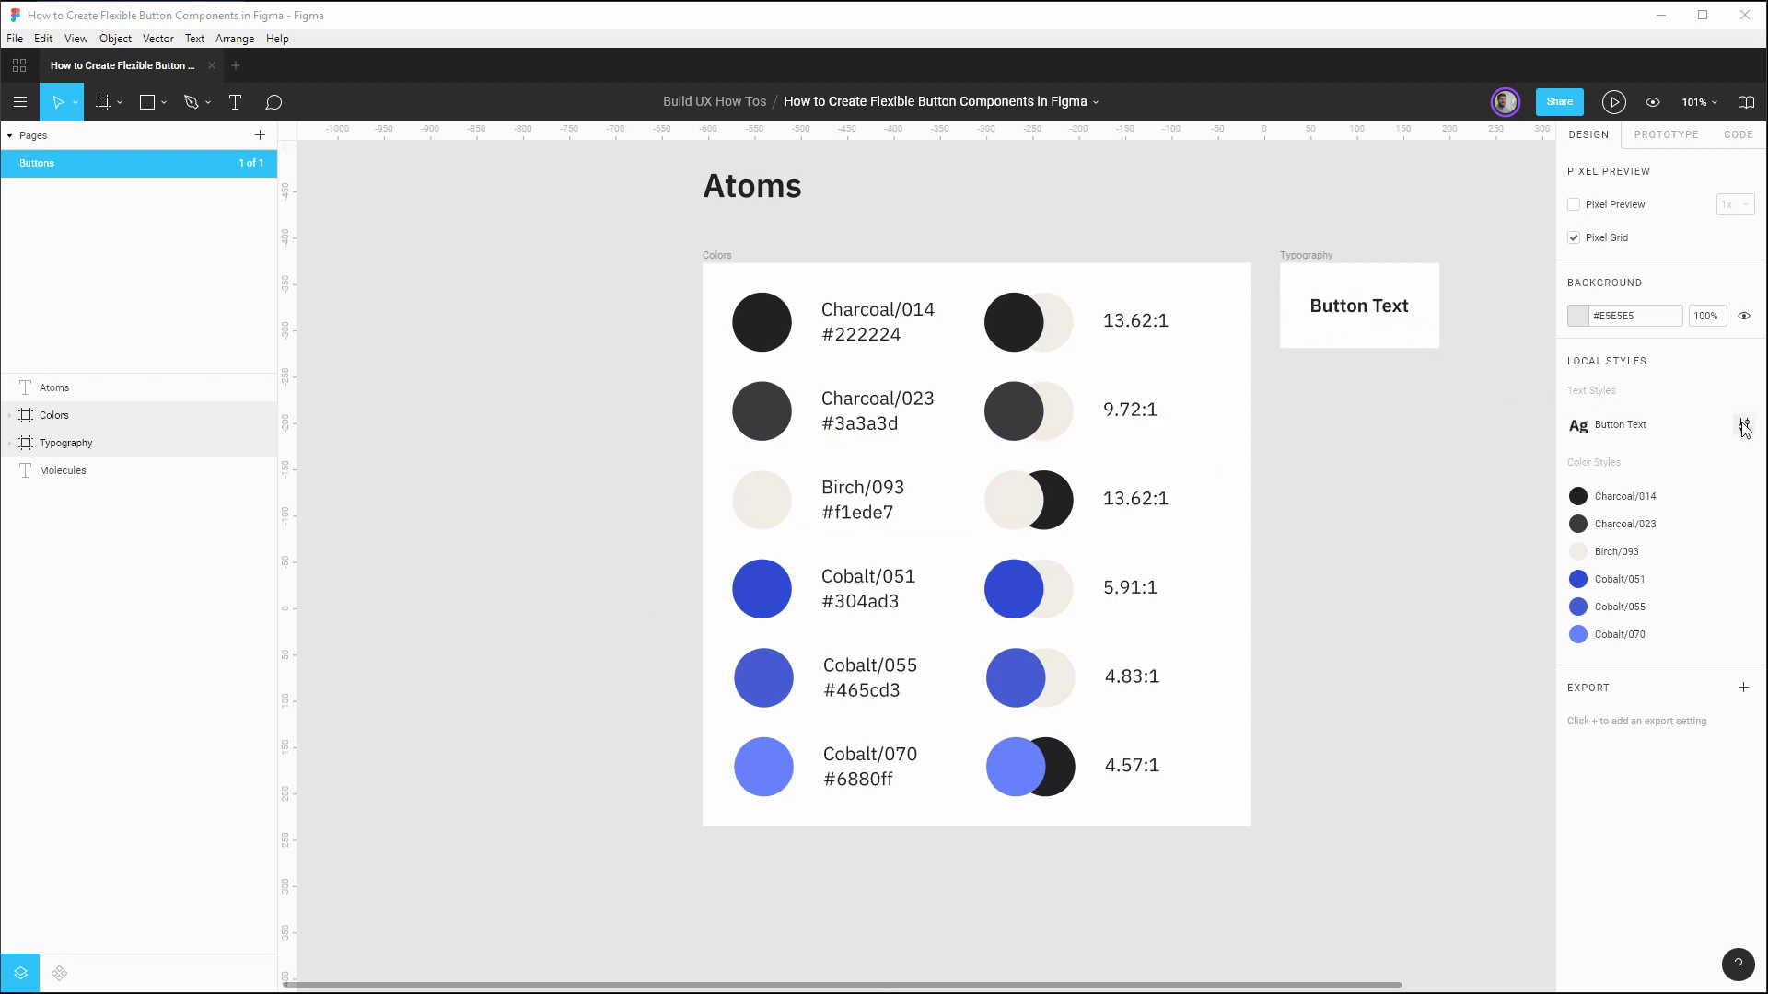
Step: Review the Button Text style's properties, then scroll to the Molecules heading
{"action": "left_click", "coordinate": [1744, 427]}
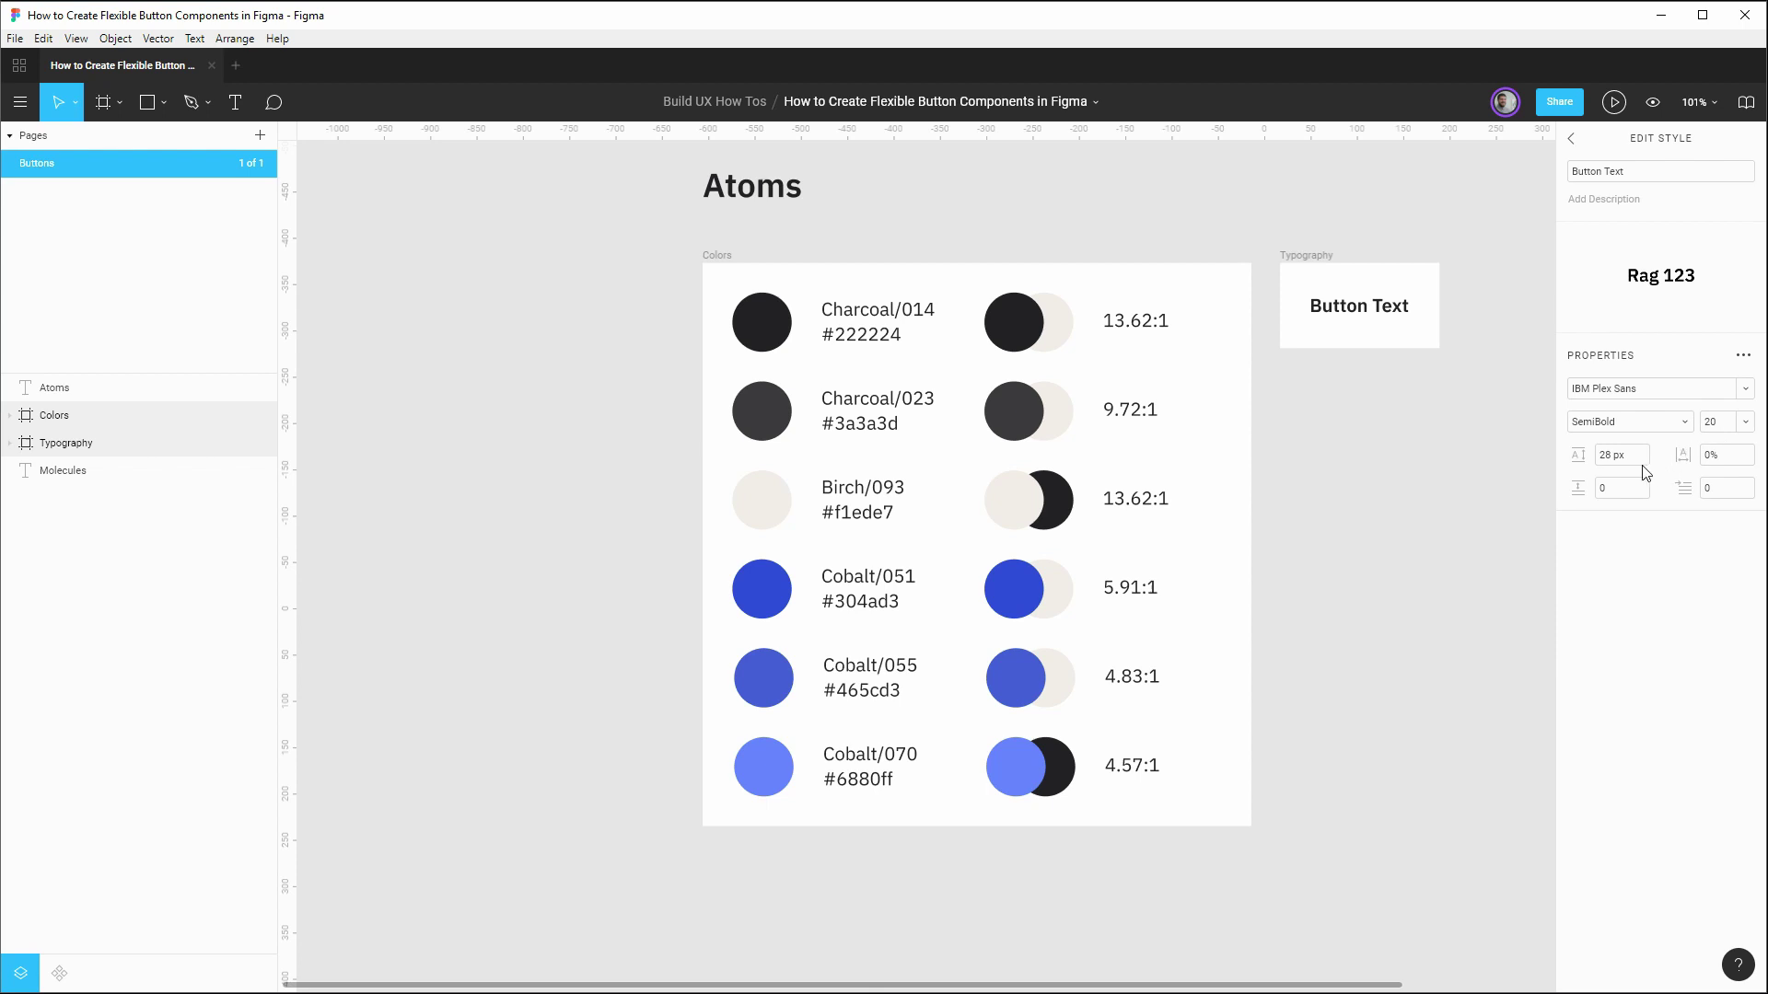
{"action": "left_click", "coordinate": [1572, 139]}
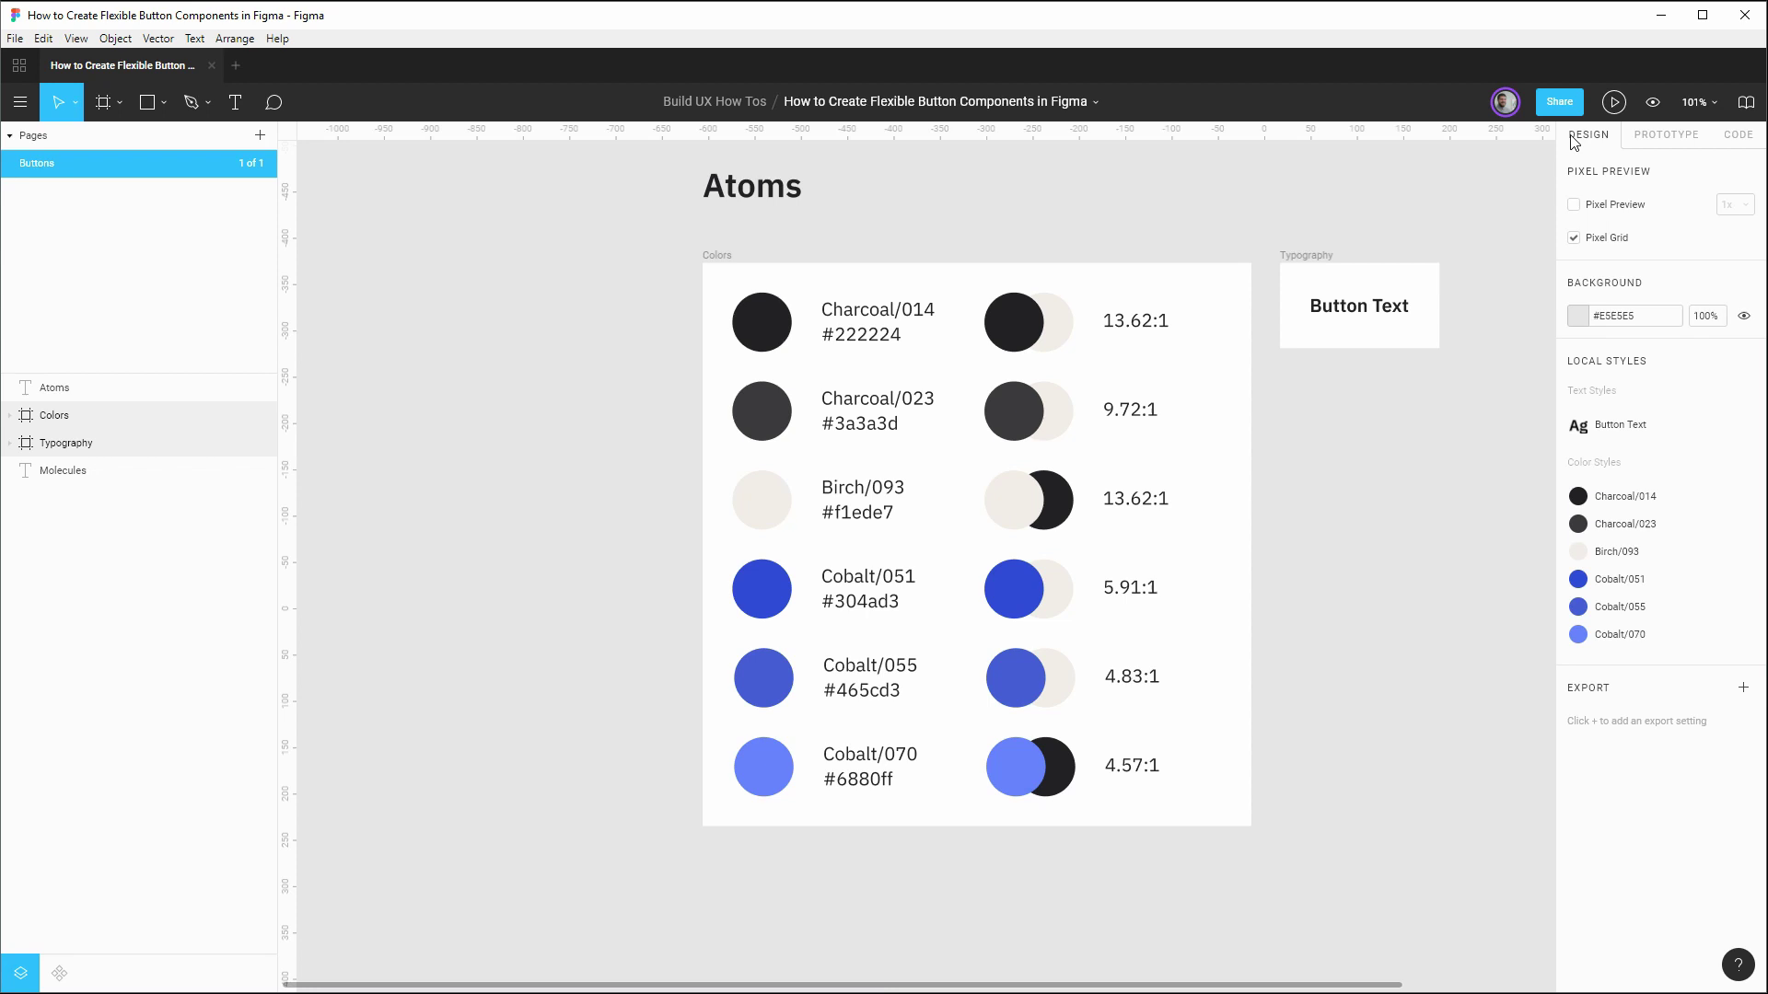
{"action": "left_click_drag", "start_coordinate": [1455, 423], "coordinate": [963, 470]}
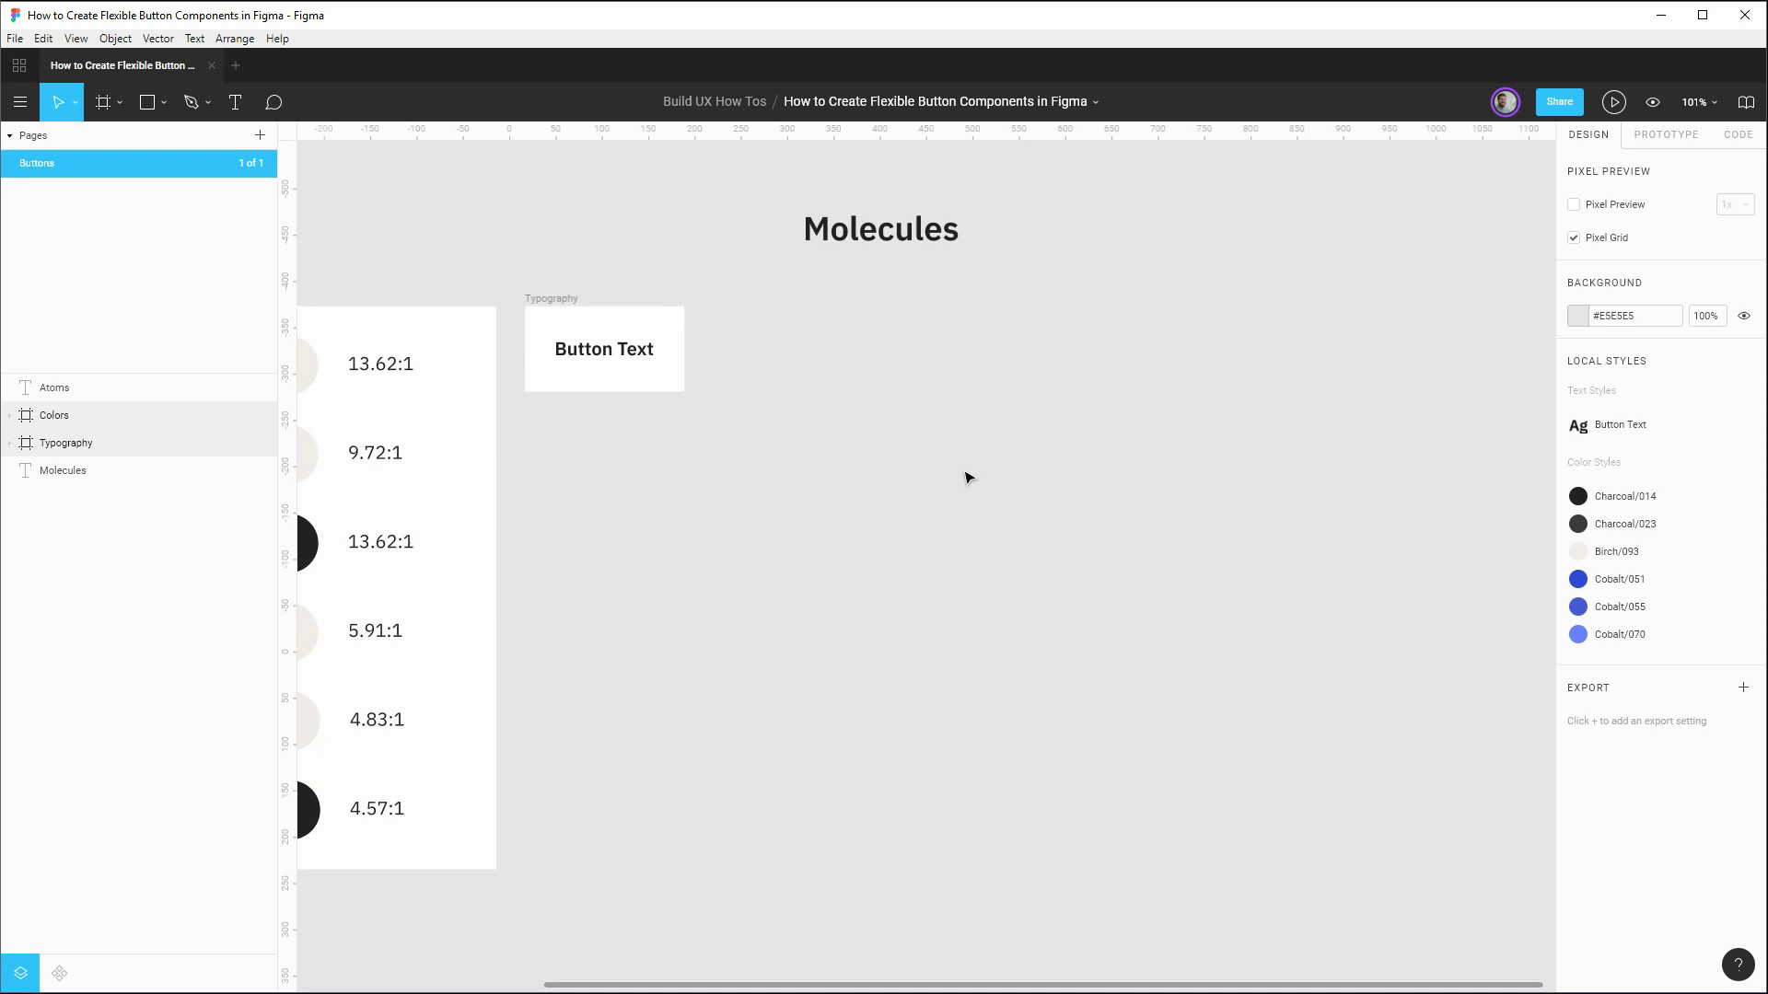
Step: Draw a 792×652 frame named Buttons, layered below Molecules, at X 317, Y -373
{"action": "key", "text": "f"}
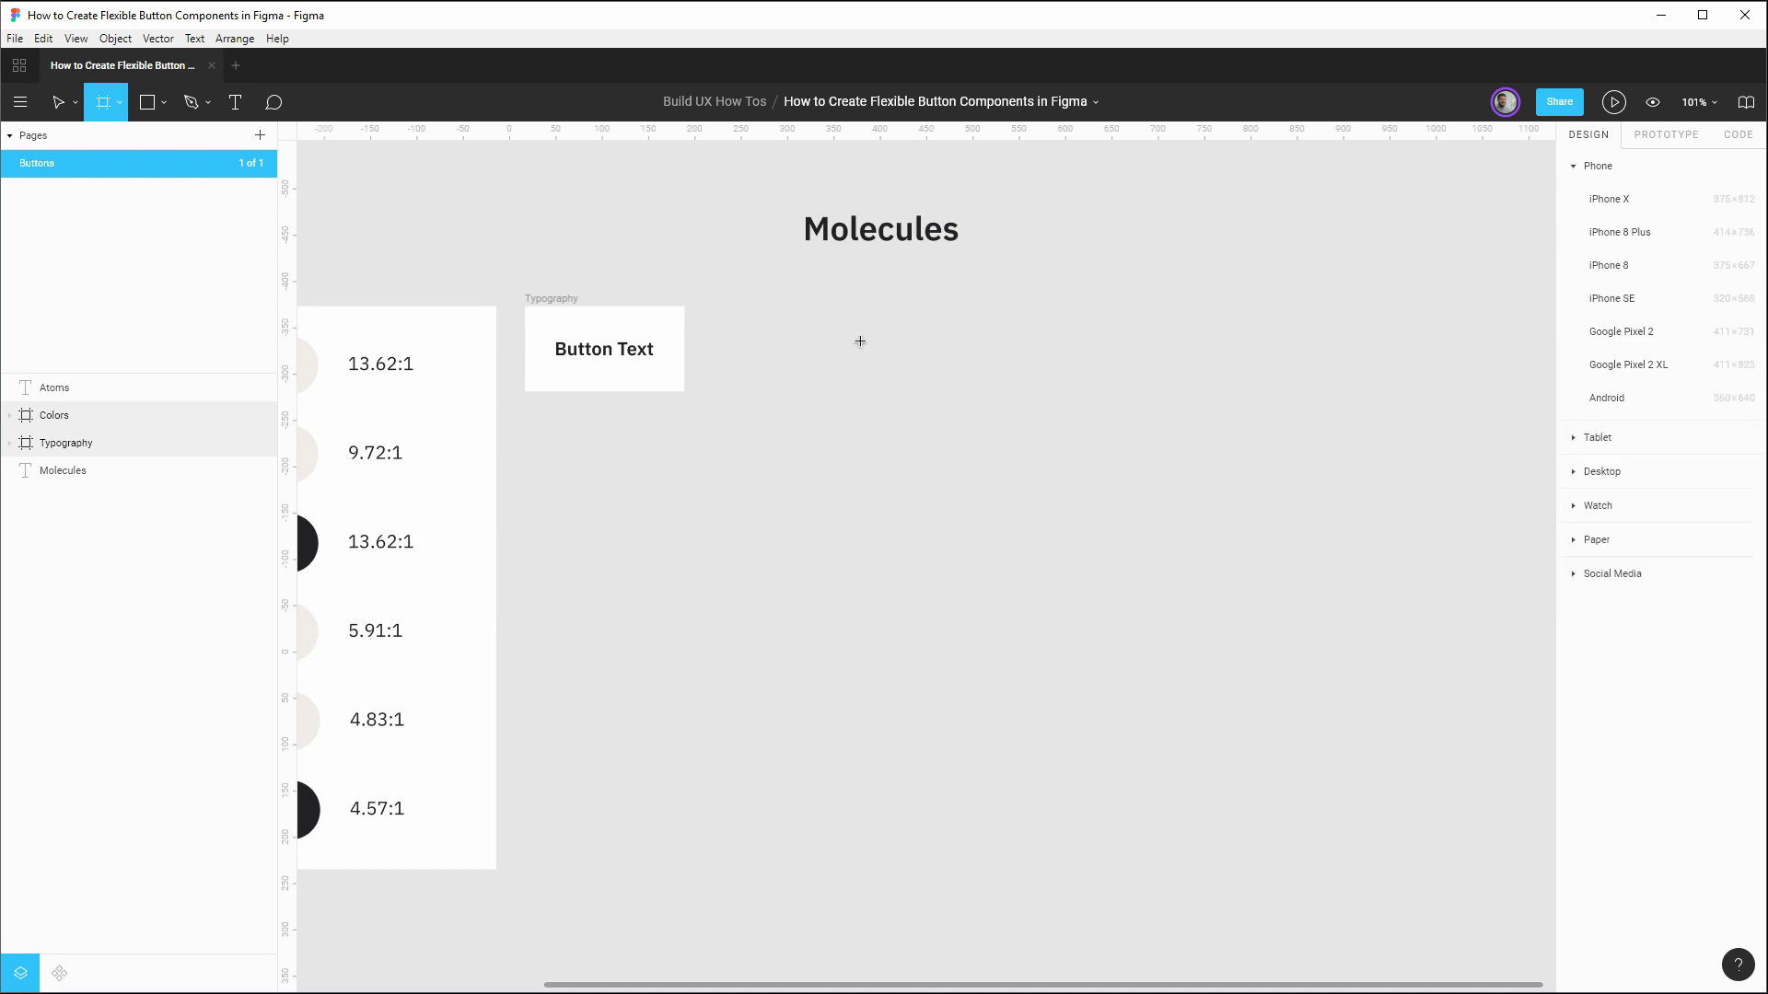
{"action": "left_click_drag", "start_coordinate": [791, 294], "coordinate": [1526, 899]}
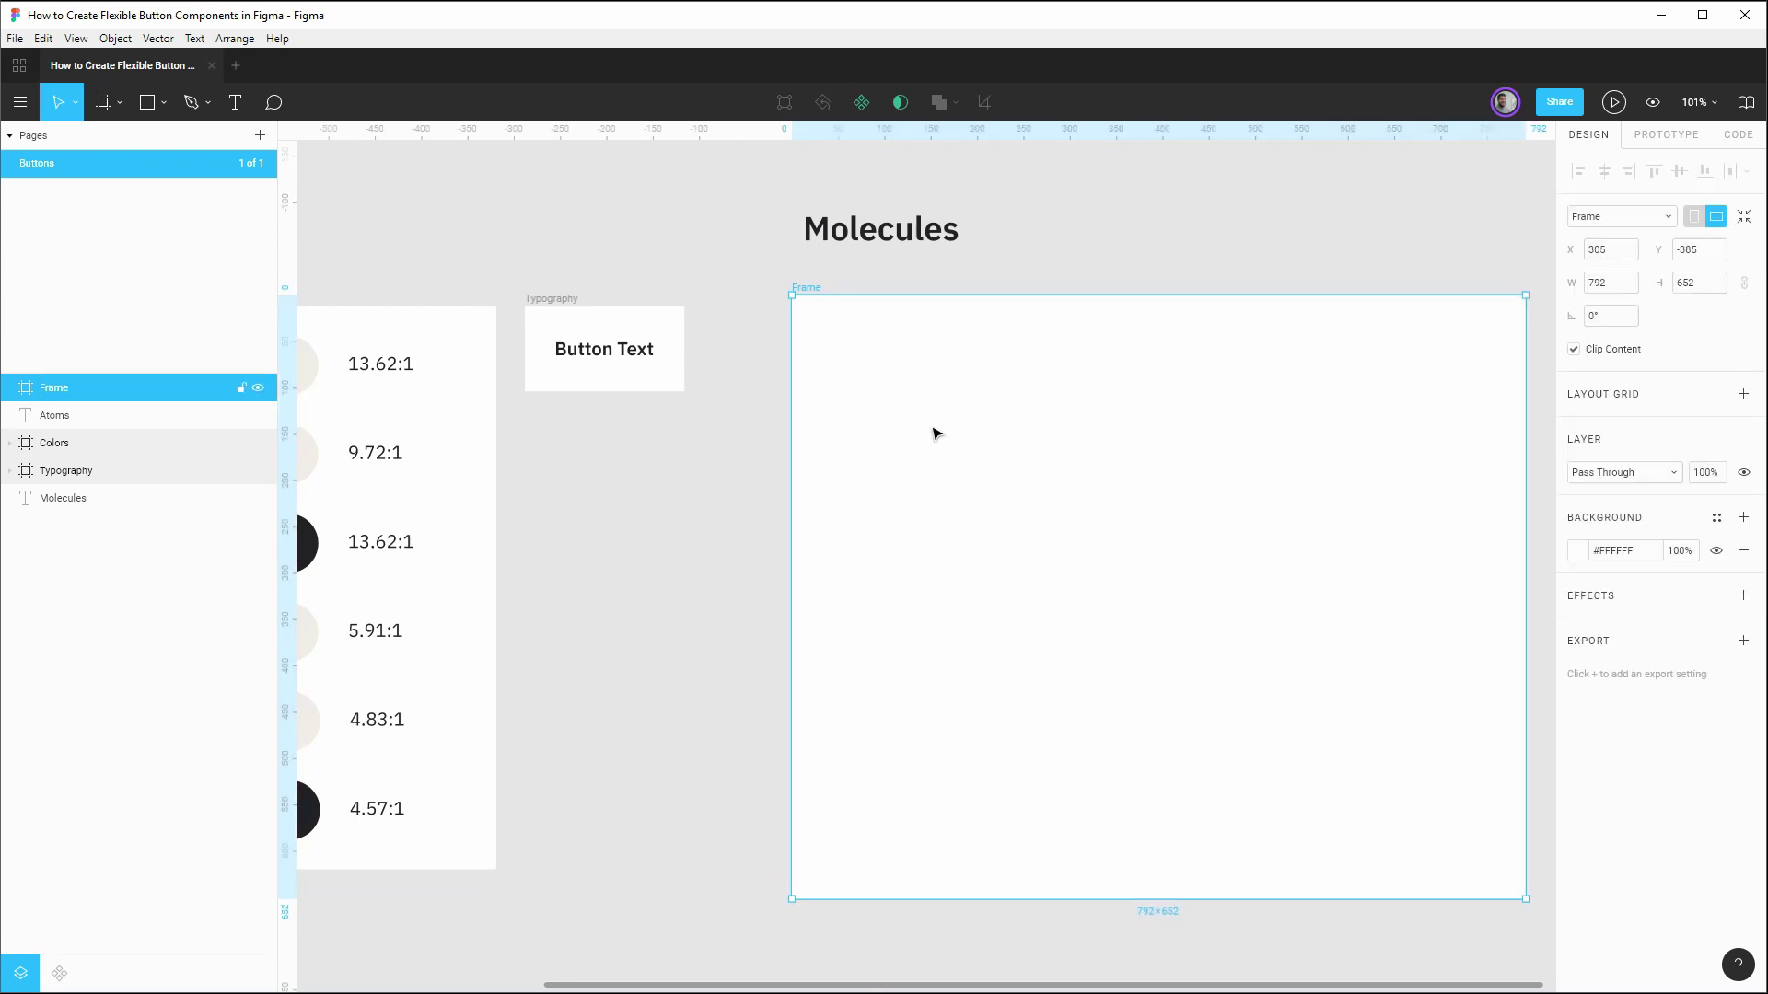
{"action": "key", "text": "ctrl+r"}
{"action": "type", "text": "Buttons"}
{"action": "key", "text": "Return"}
{"action": "left_click_drag", "start_coordinate": [59, 395], "coordinate": [71, 533]}
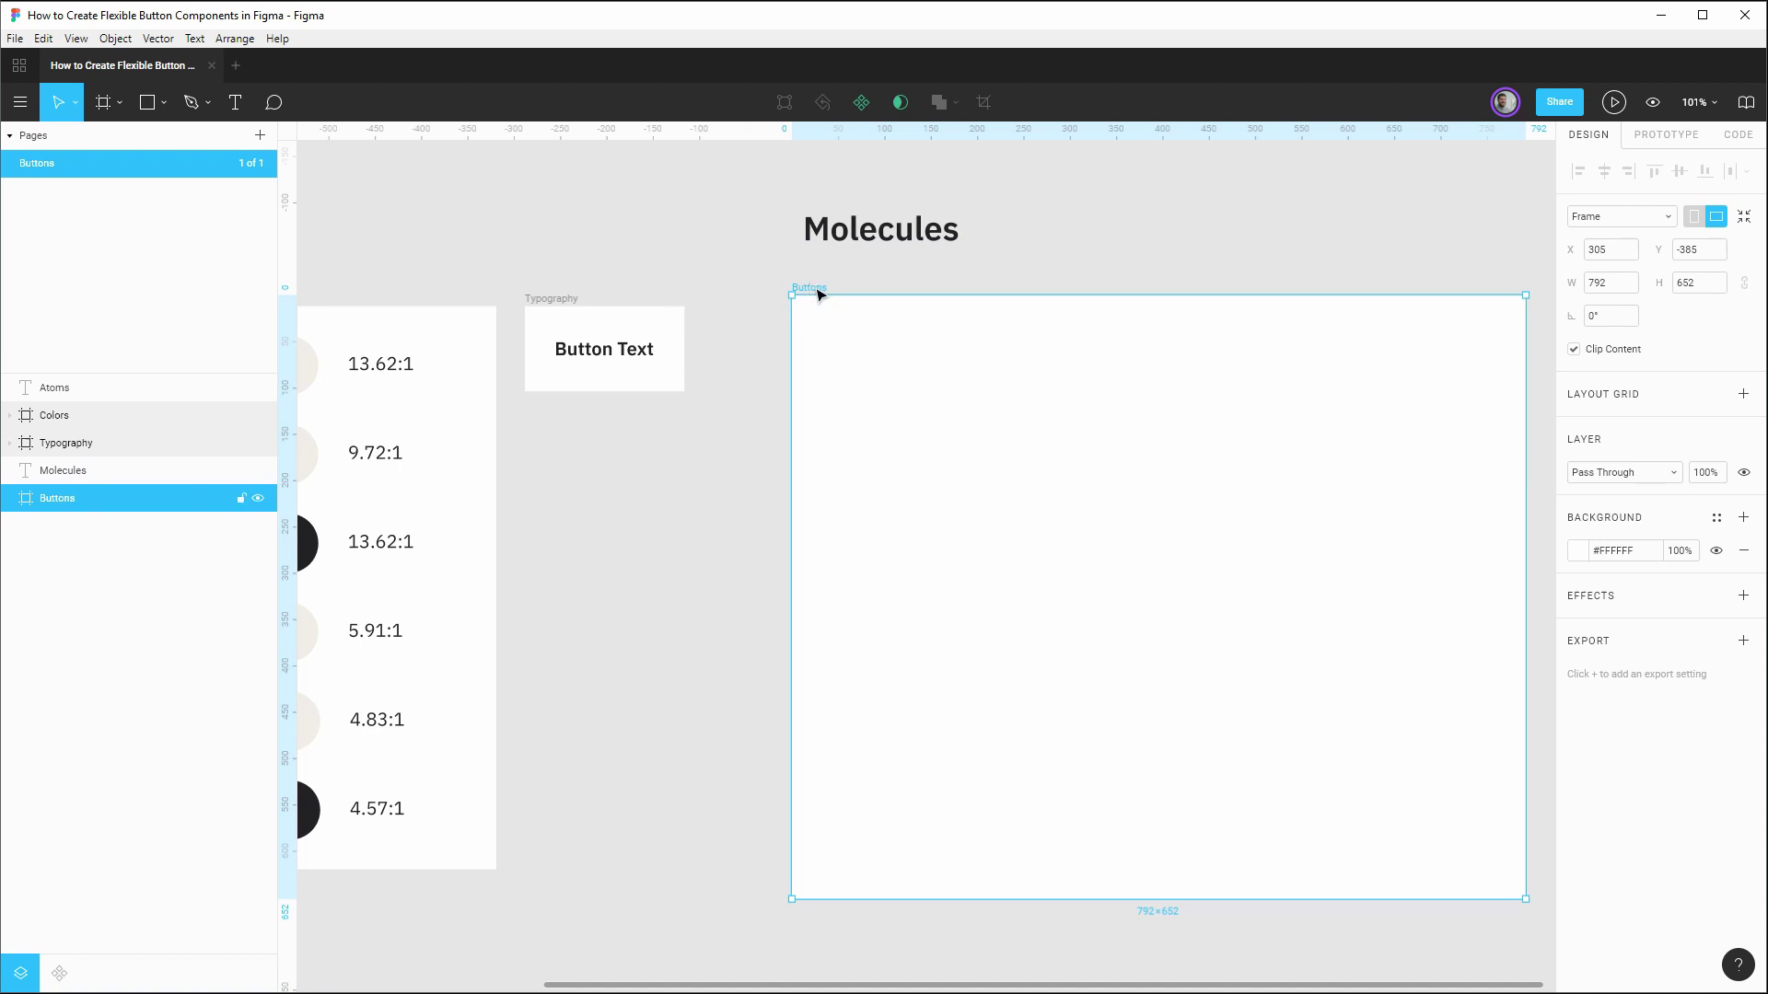
{"action": "left_click_drag", "start_coordinate": [818, 293], "coordinate": [838, 305]}
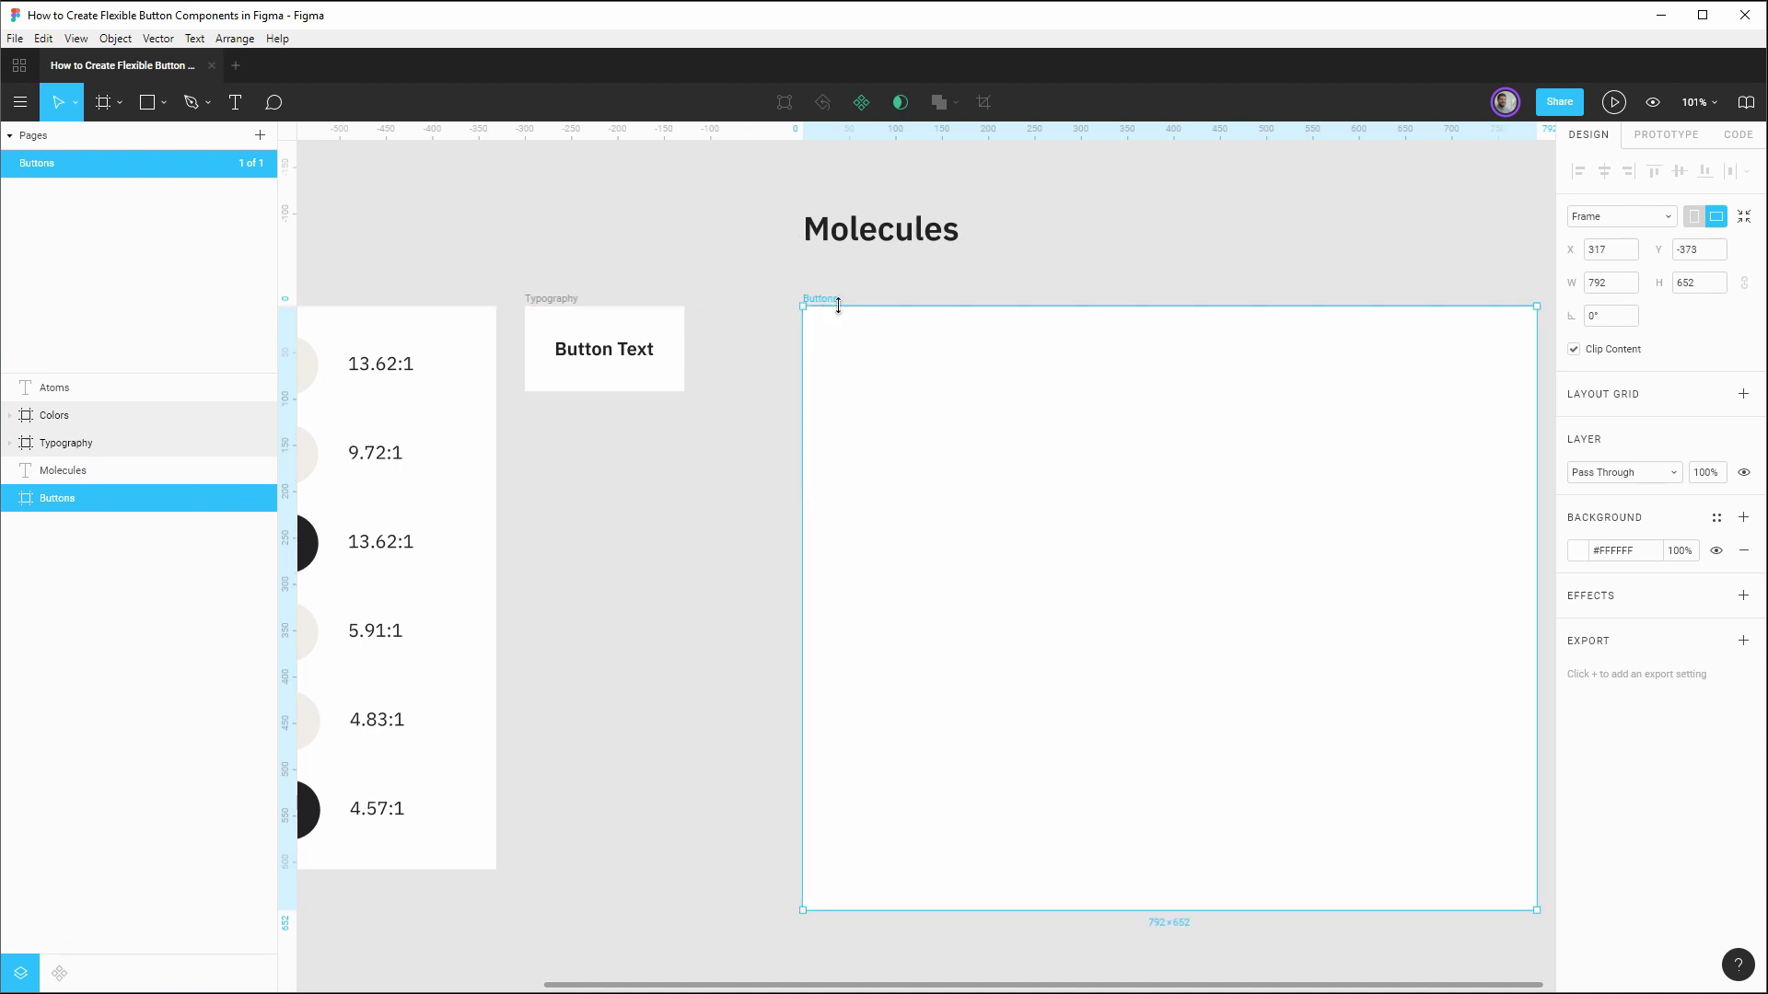
Step: Add a text box reading 'Watch Now' inside the Buttons frame
{"action": "left_click", "coordinate": [1182, 263]}
{"action": "left_click_drag", "start_coordinate": [1141, 257], "coordinate": [840, 304]}
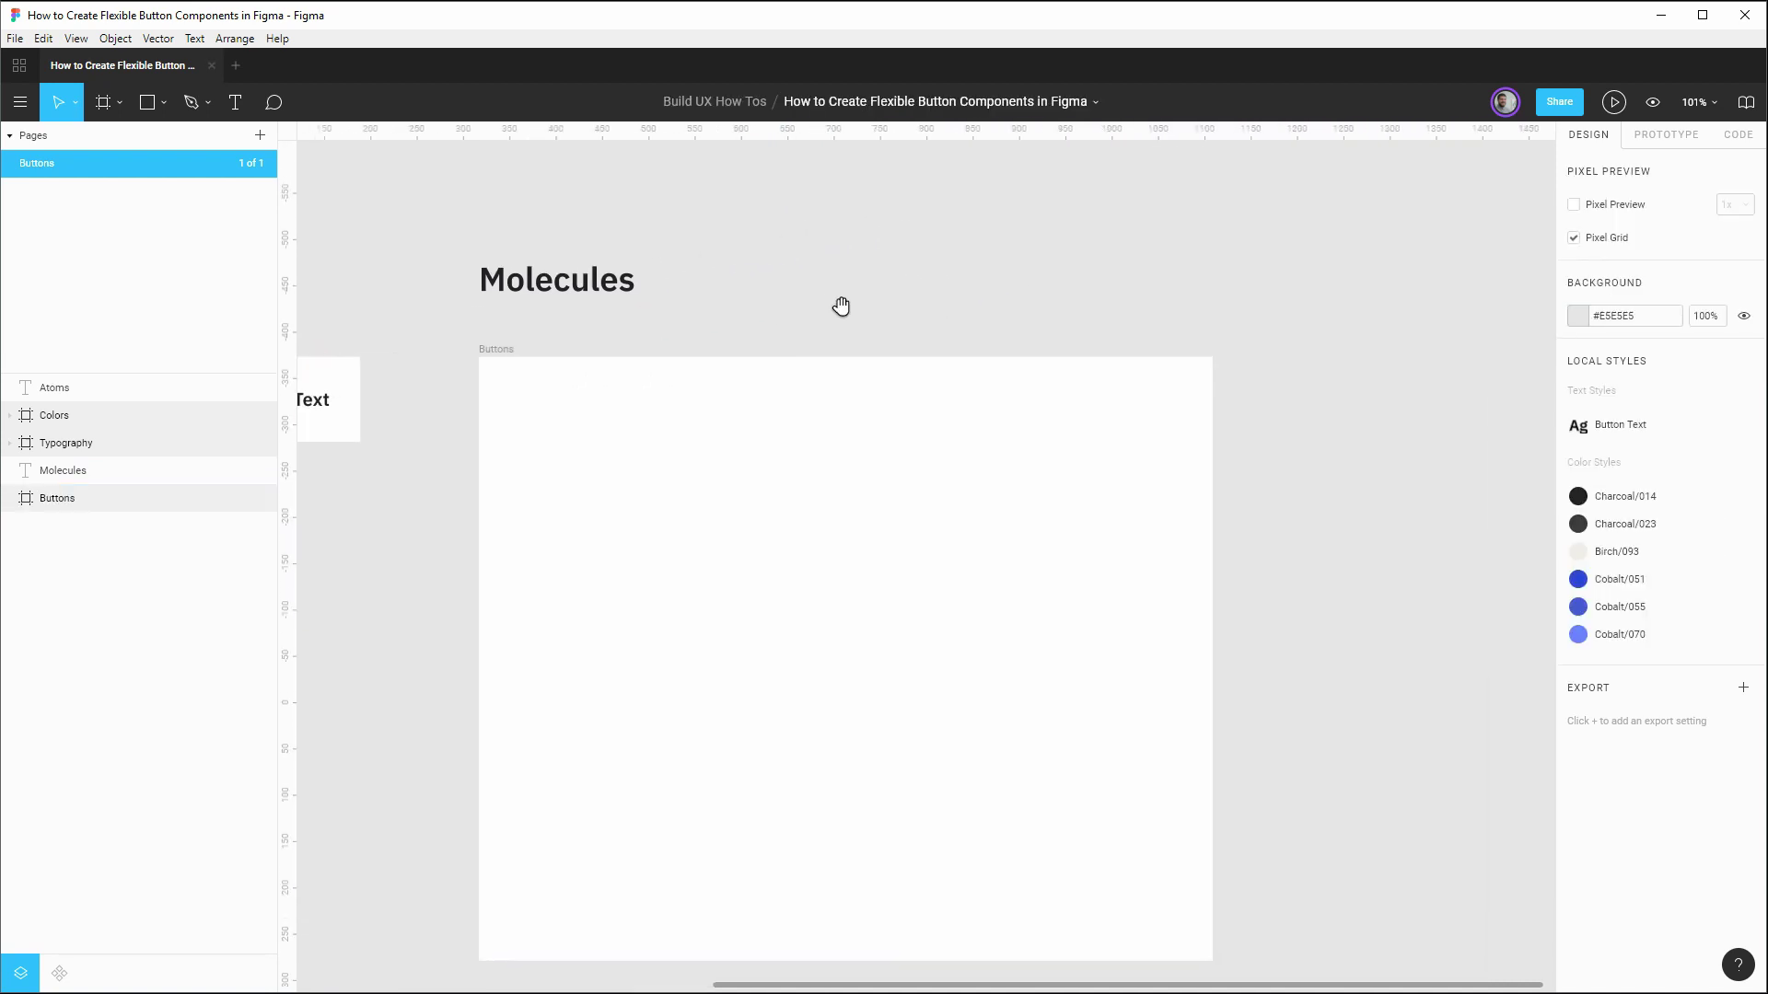
{"action": "scroll", "coordinate": [875, 285], "scroll_direction": "down", "scroll_amount": 1}
{"action": "scroll", "coordinate": [881, 388], "scroll_direction": "up", "scroll_amount": 2}
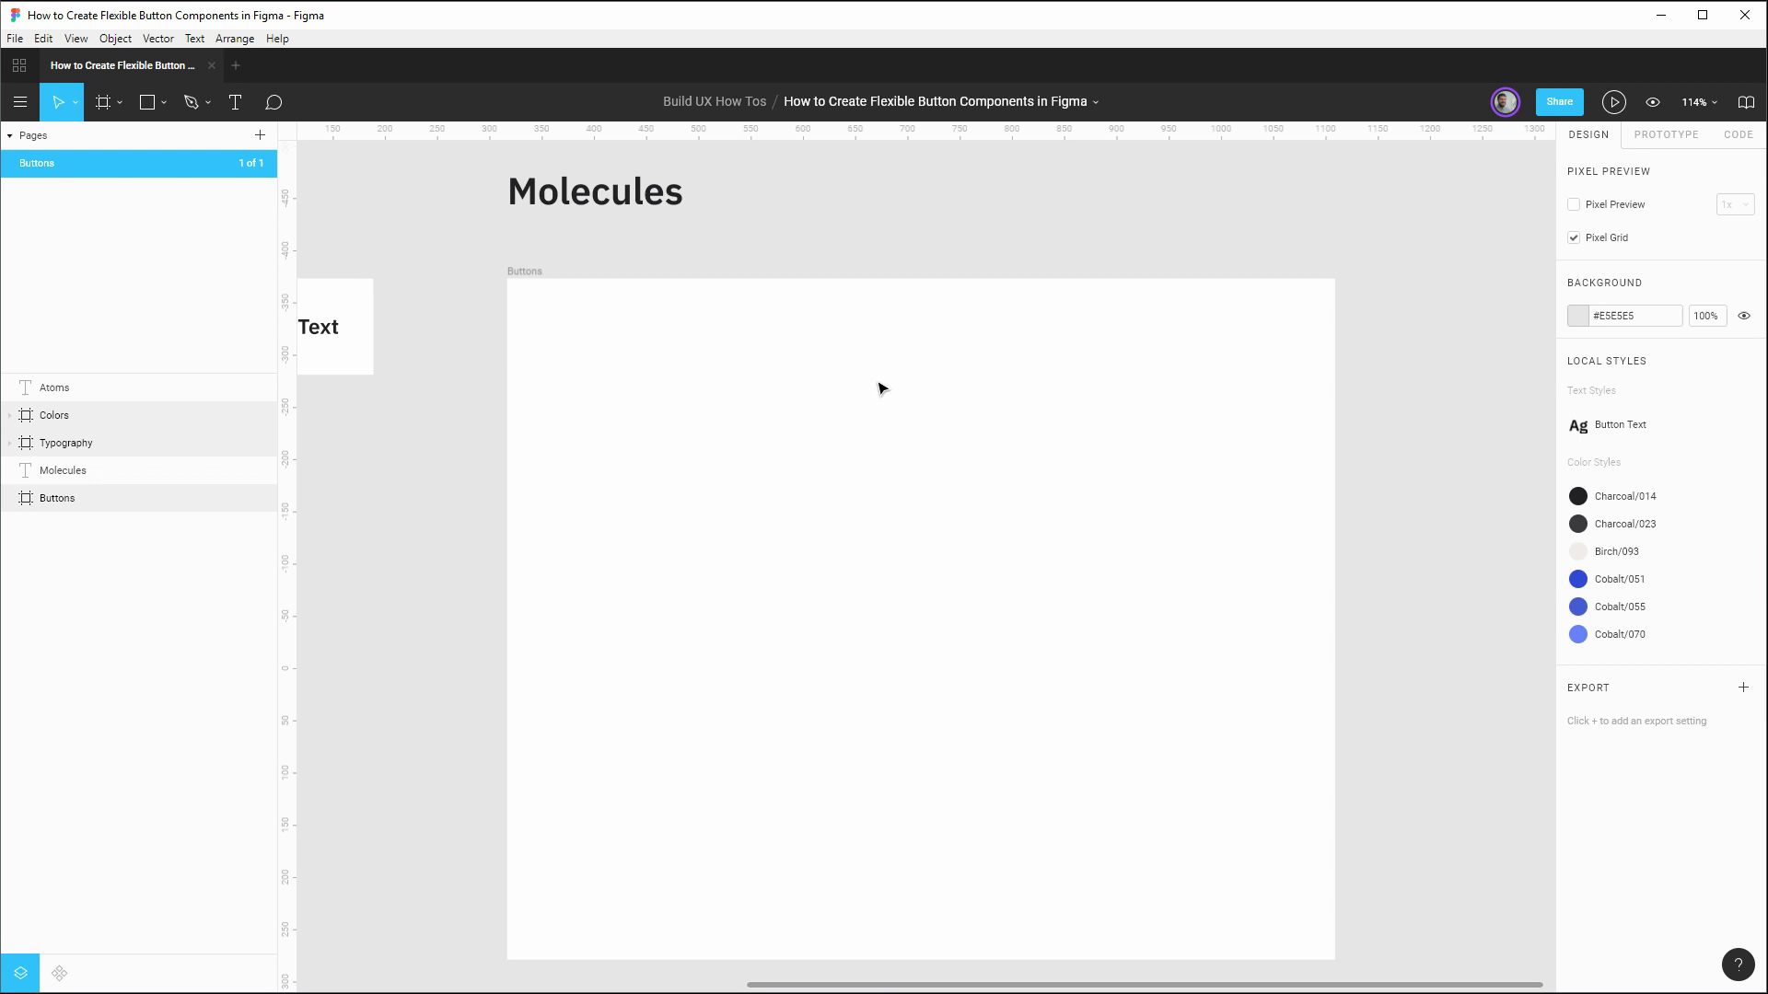
{"action": "key", "text": "t"}
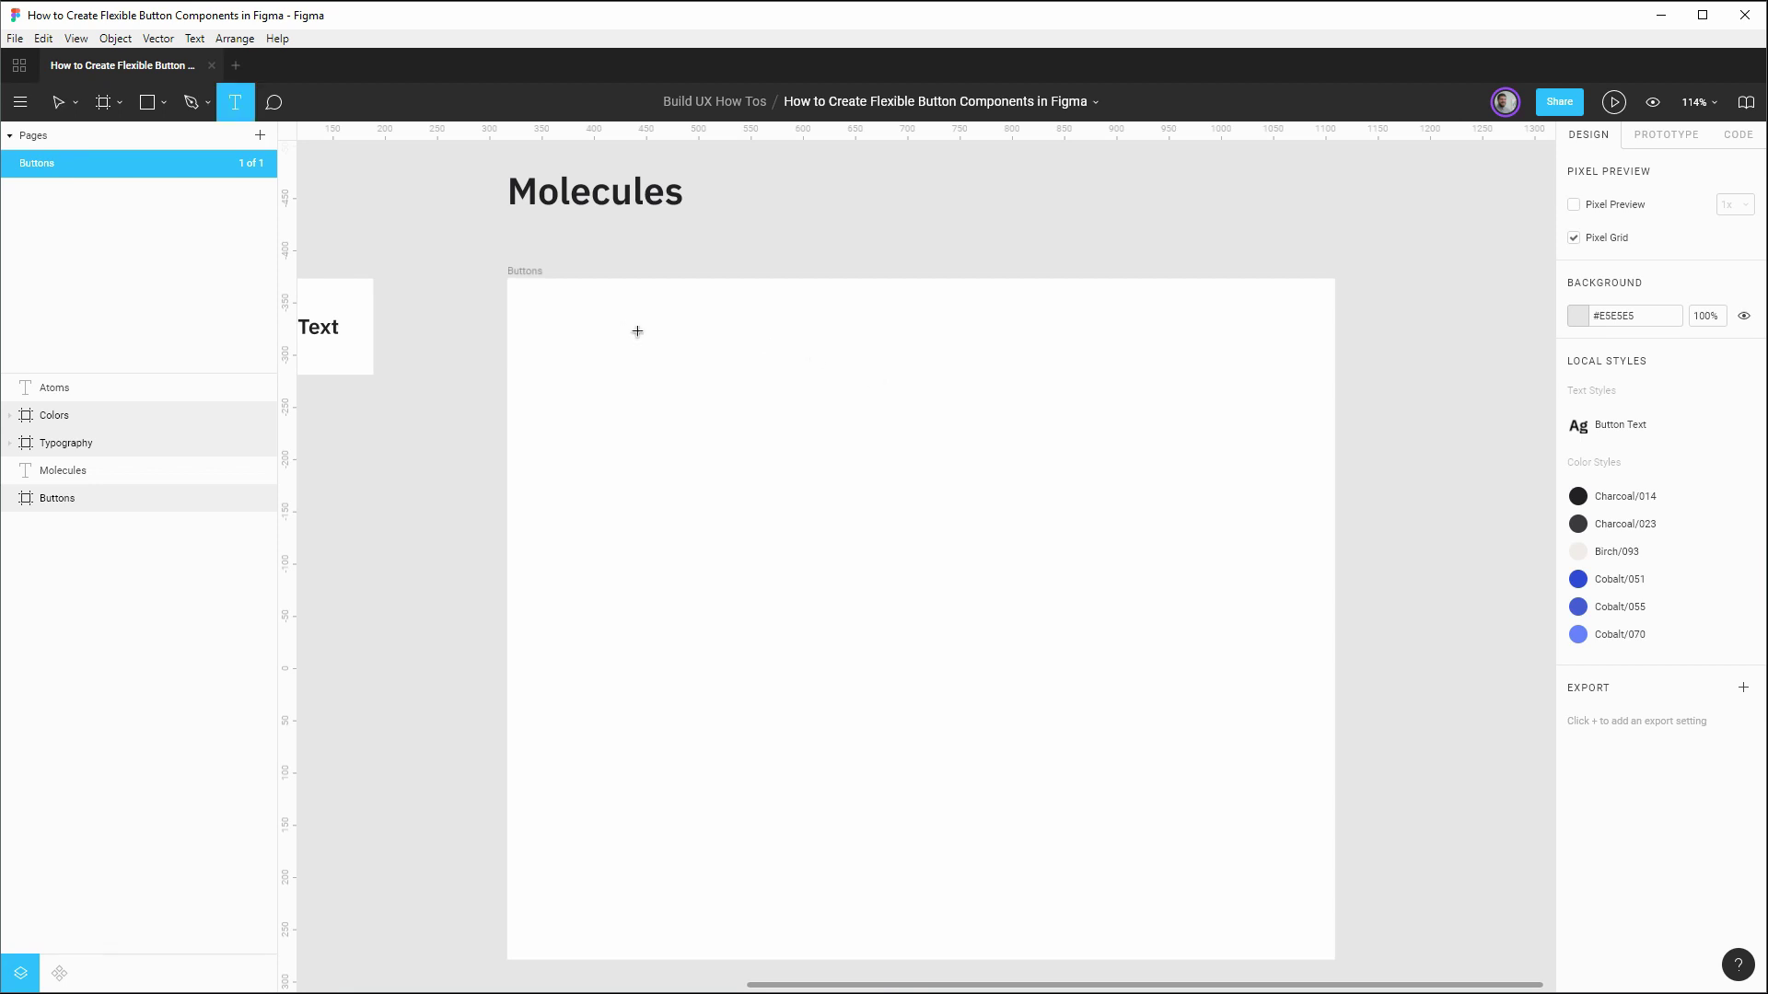
{"action": "left_click_drag", "start_coordinate": [619, 327], "coordinate": [986, 566]}
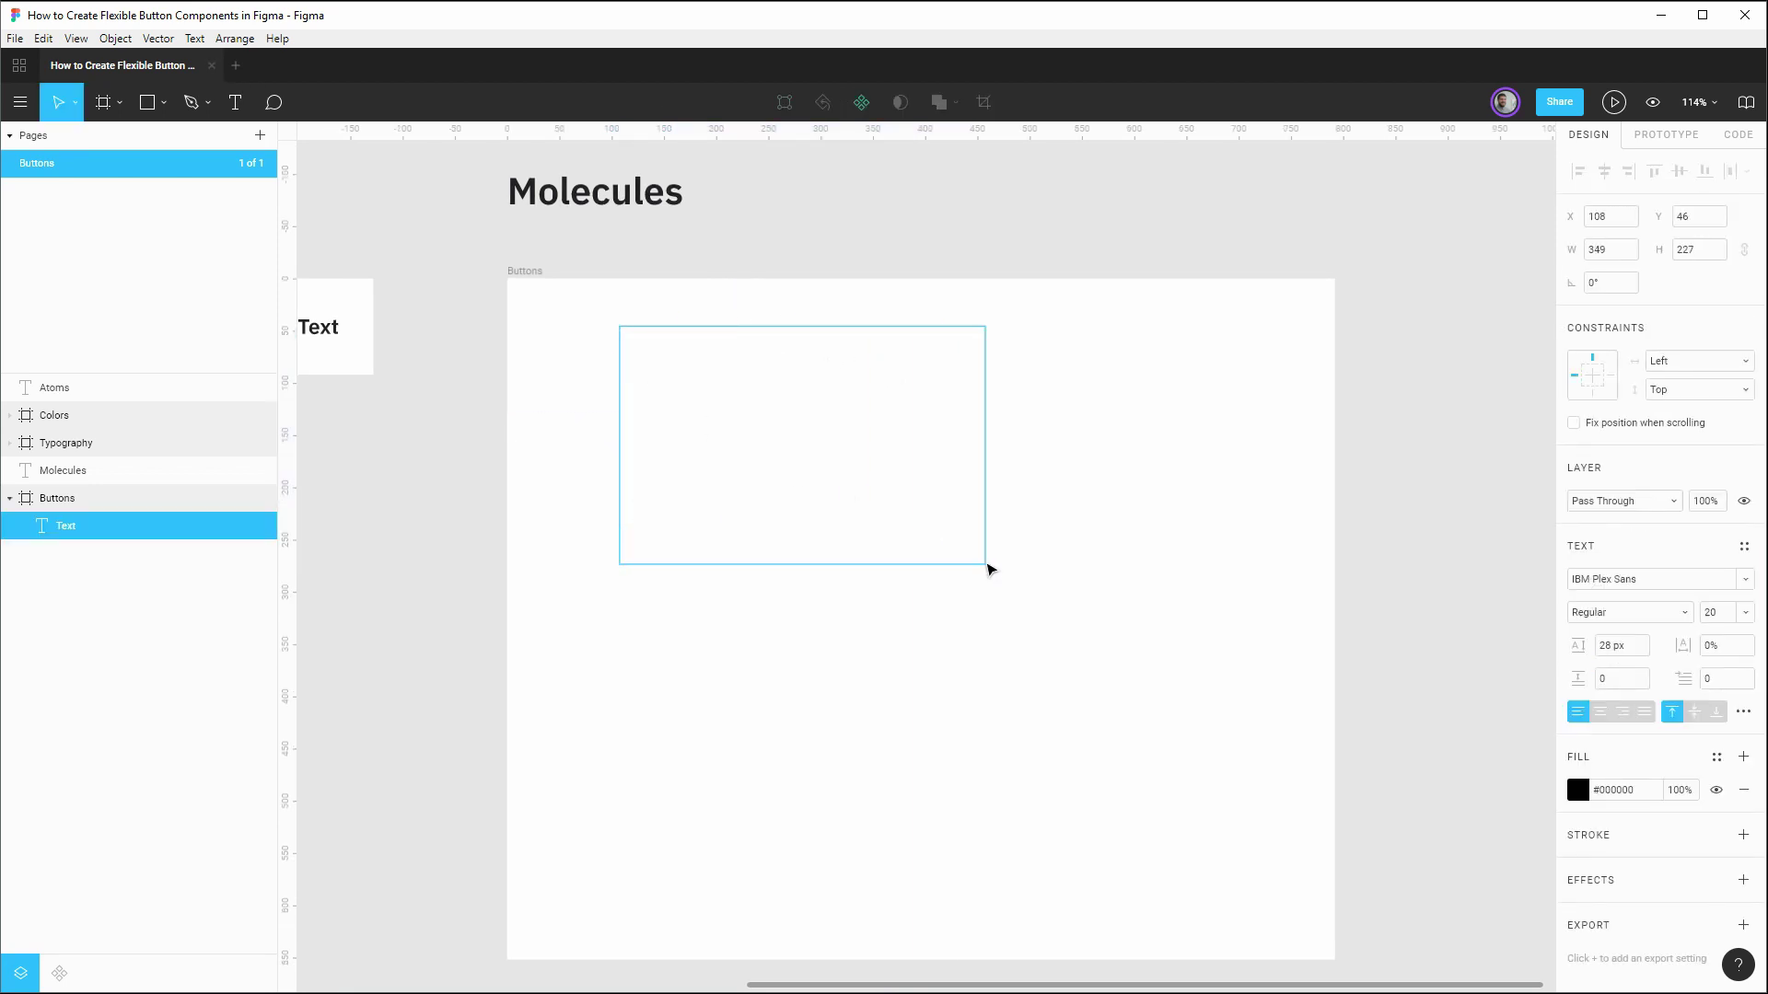
{"action": "type", "text": "Watch Now"}
Step: Apply the Button Text style, shrink the box to fit 106×28, and name it Button/Text
{"action": "key", "text": "ctrl+a"}
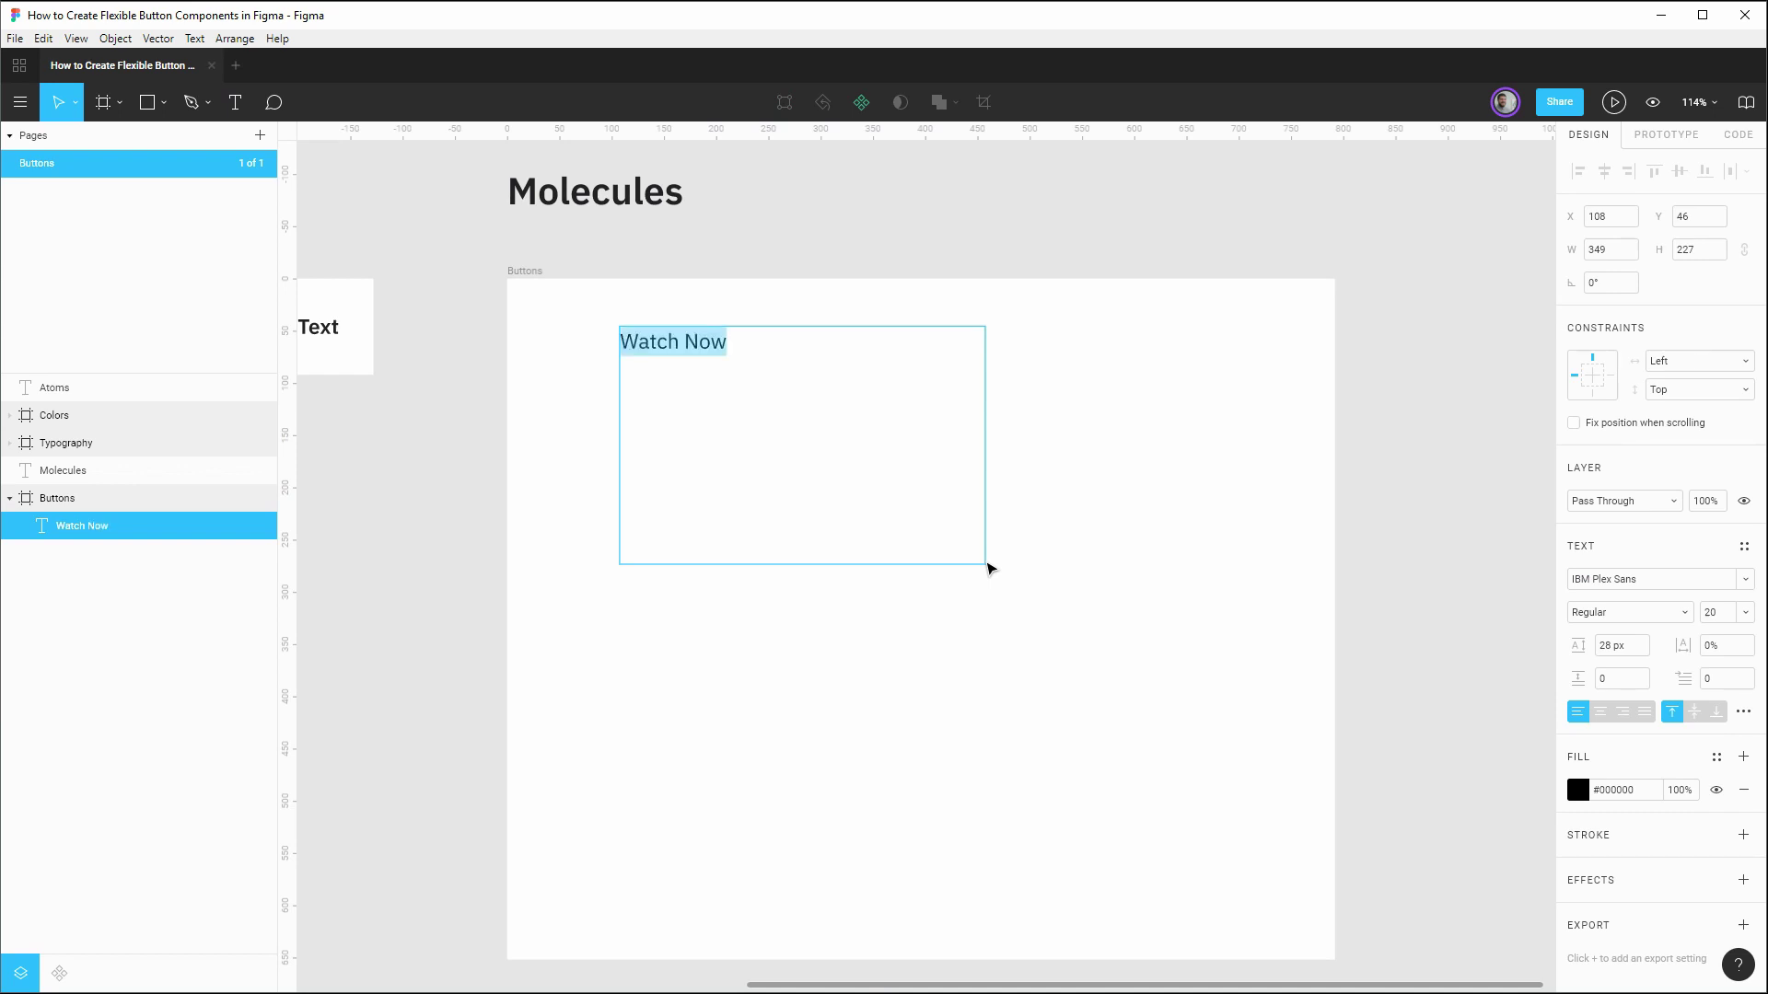
{"action": "left_click", "coordinate": [1744, 546]}
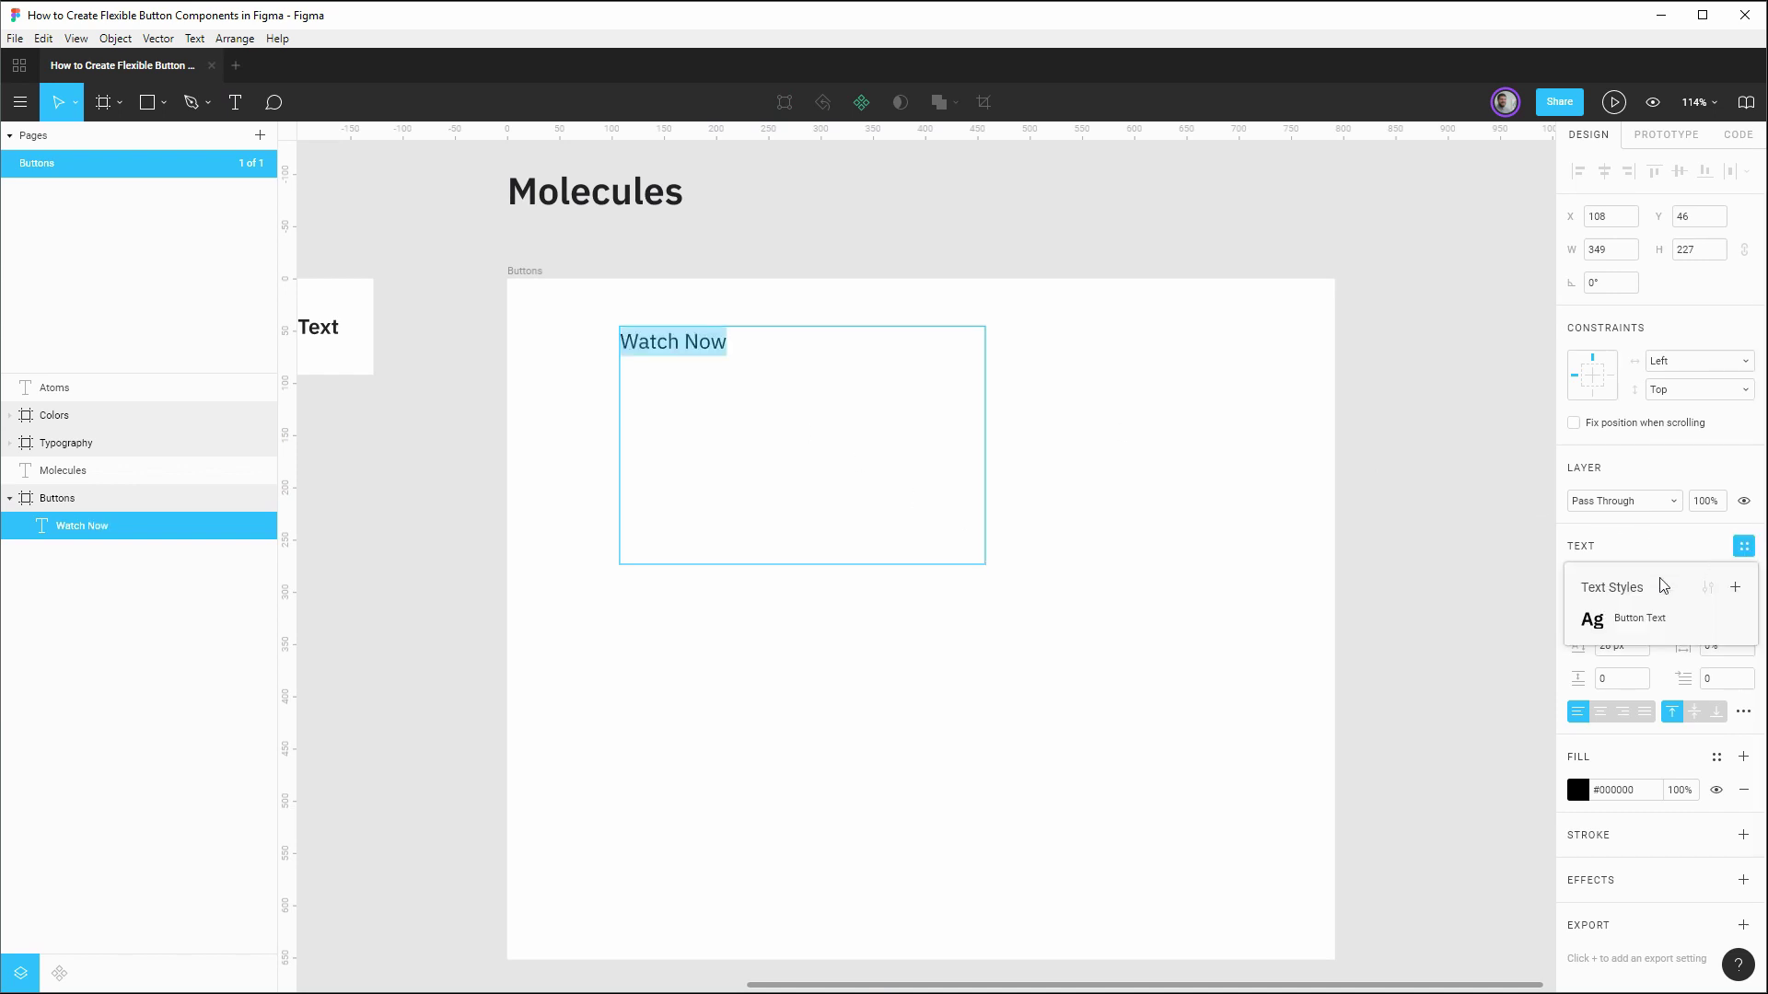
{"action": "left_click", "coordinate": [1648, 619]}
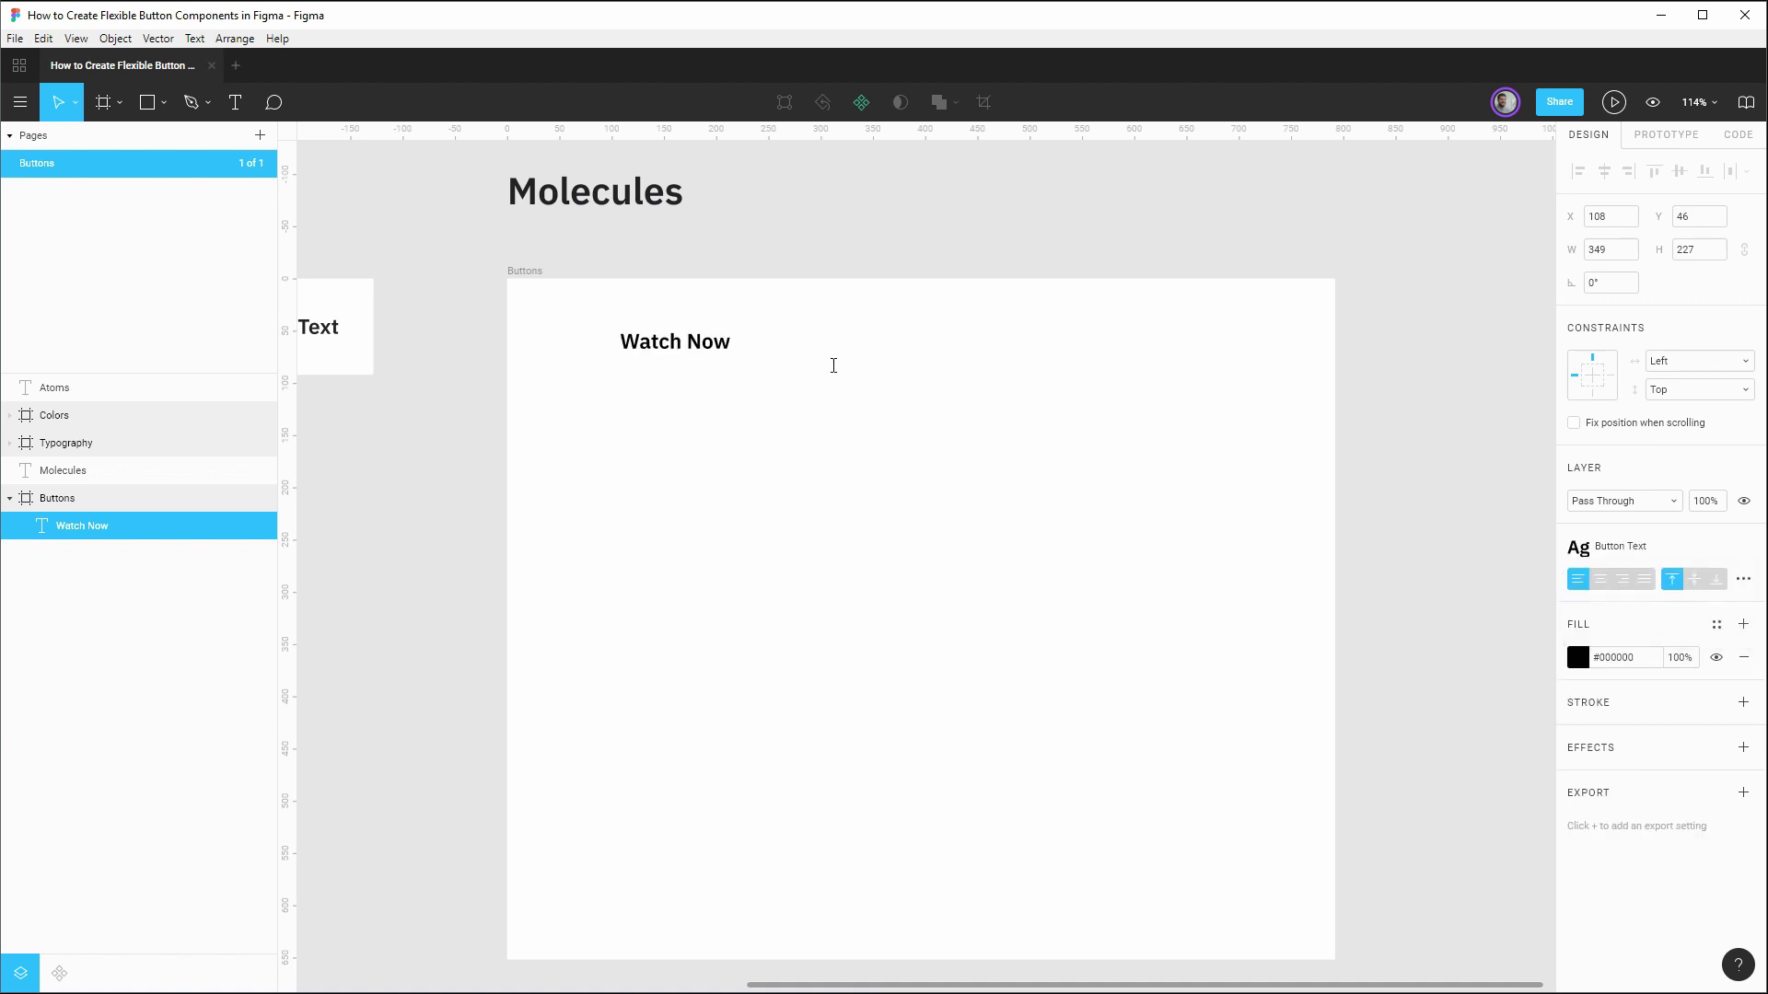
{"action": "key", "text": "Escape"}
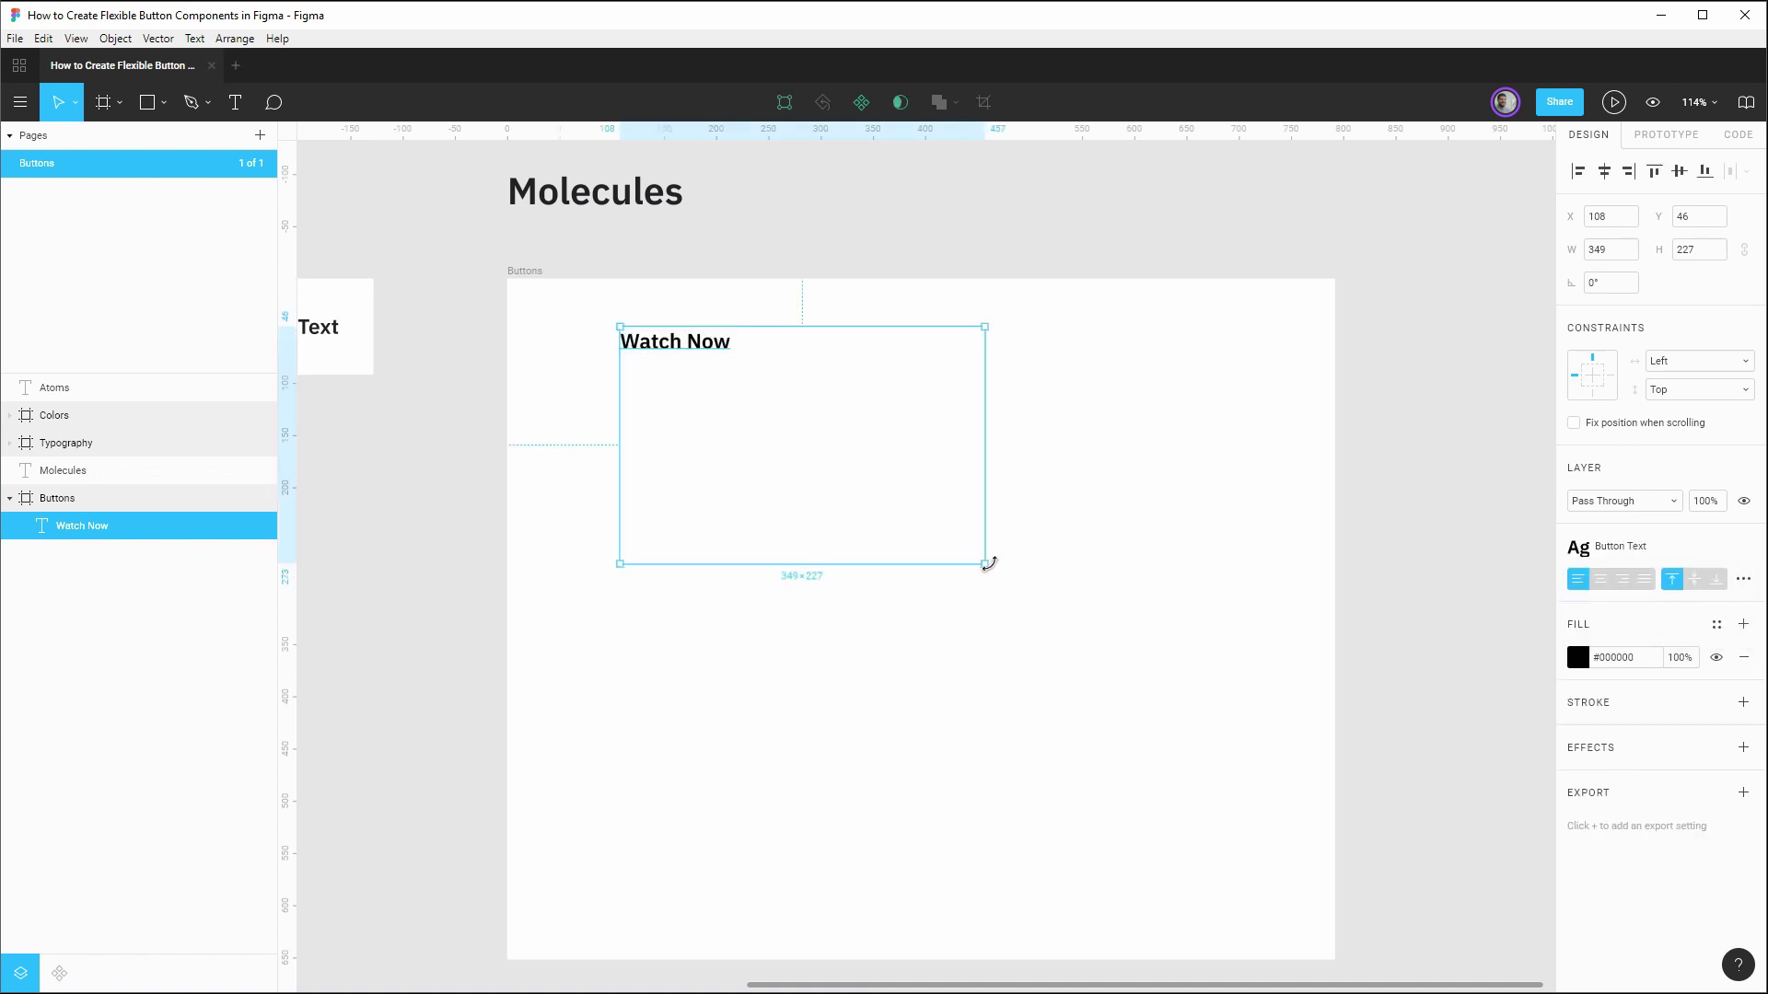
{"action": "double_click", "coordinate": [986, 564]}
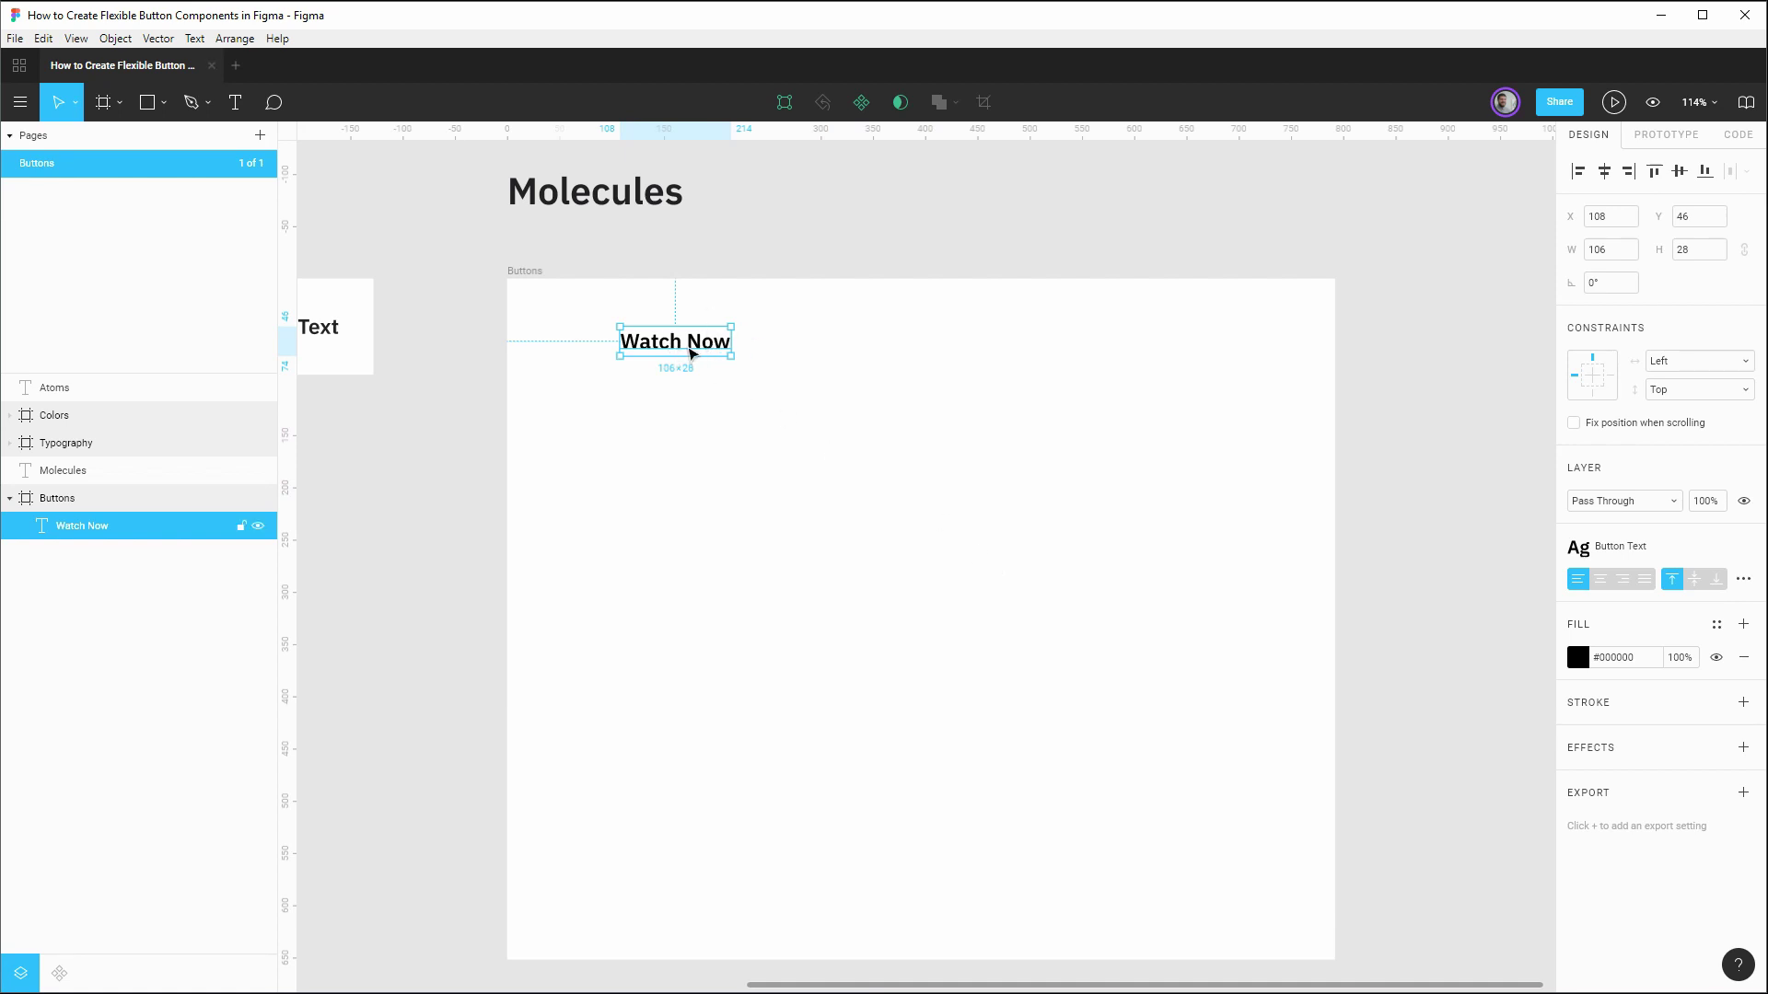
{"action": "key", "text": "ctrl+r"}
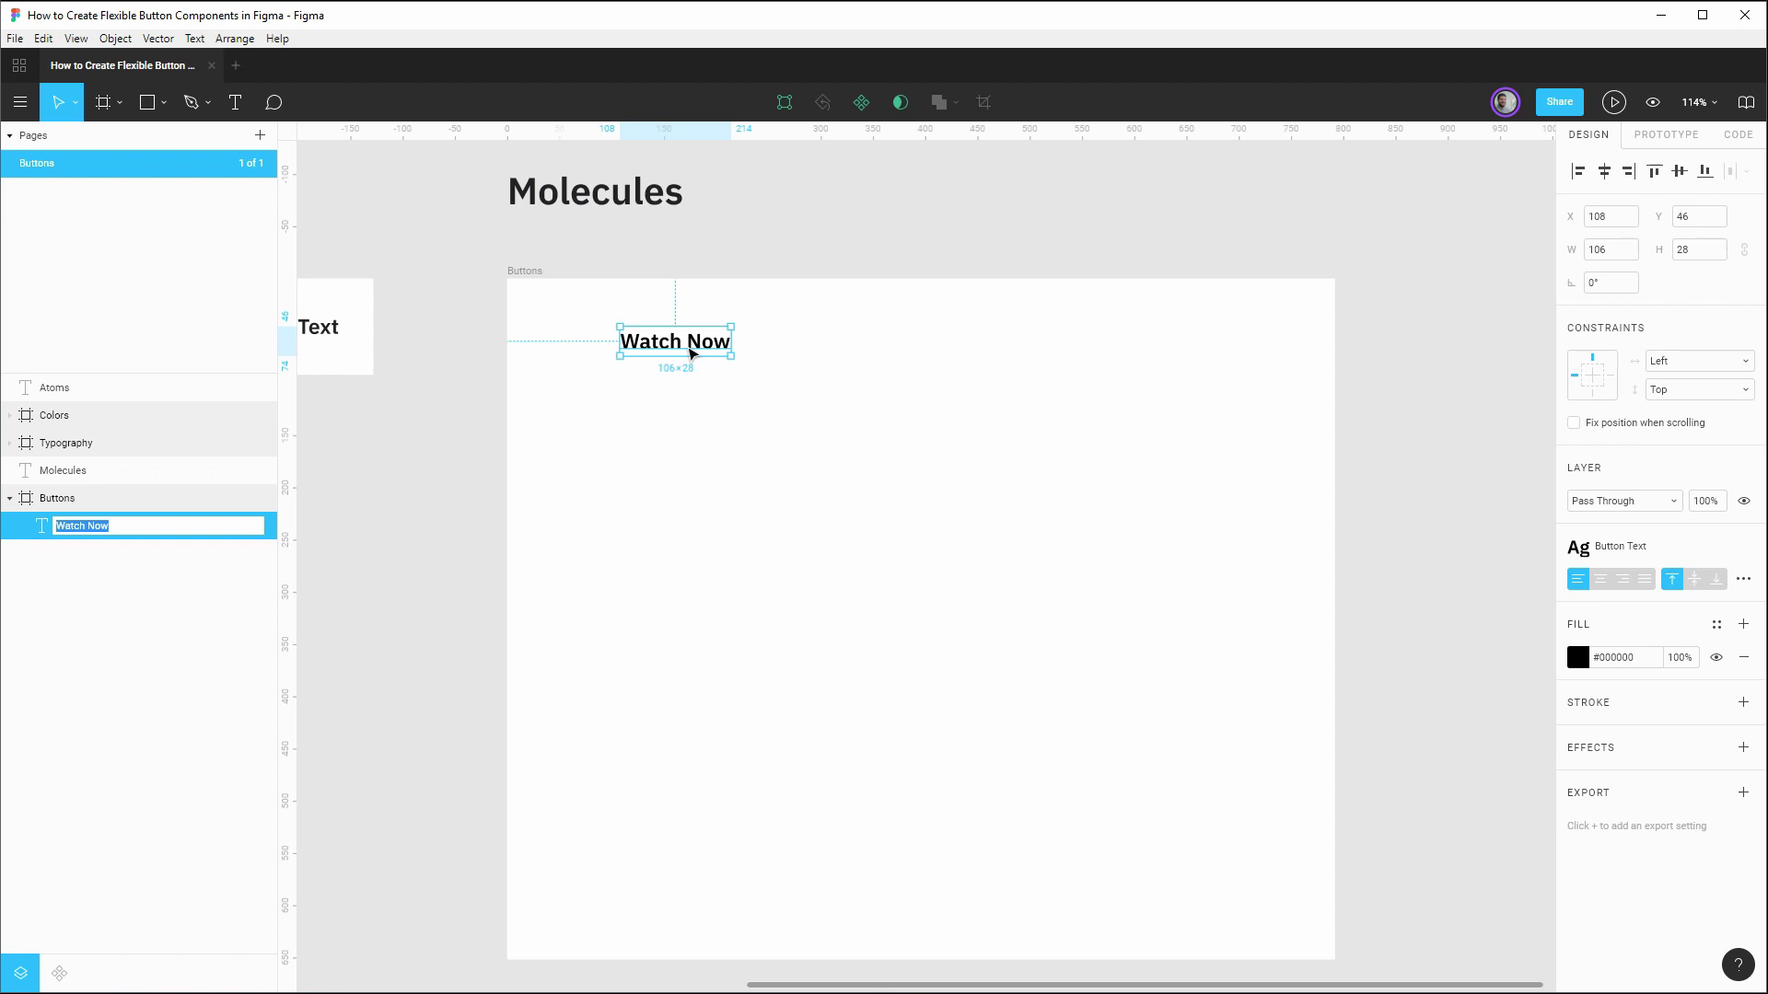
{"action": "type", "text": "Button/Text"}
{"action": "key", "text": "Return"}
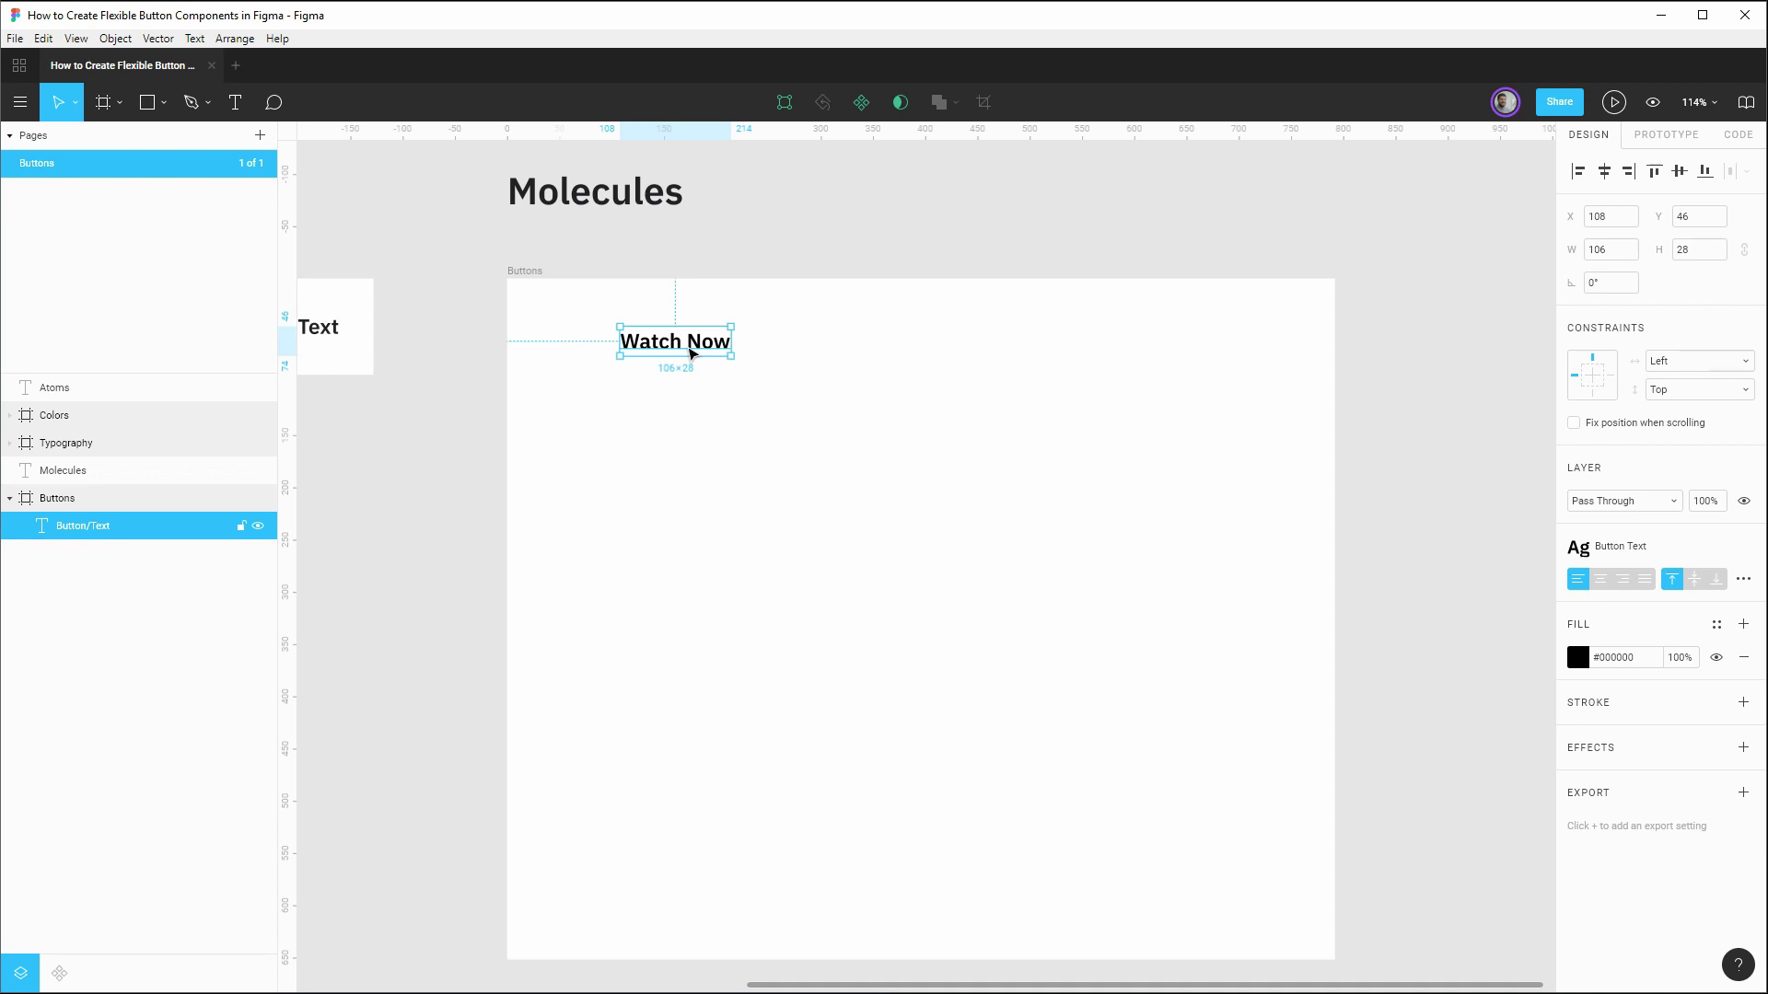
Step: Draw a grey rectangle behind the Watch Now label and name it Button/Plate
{"action": "key", "text": "r"}
{"action": "left_click_drag", "start_coordinate": [572, 296], "coordinate": [902, 419]}
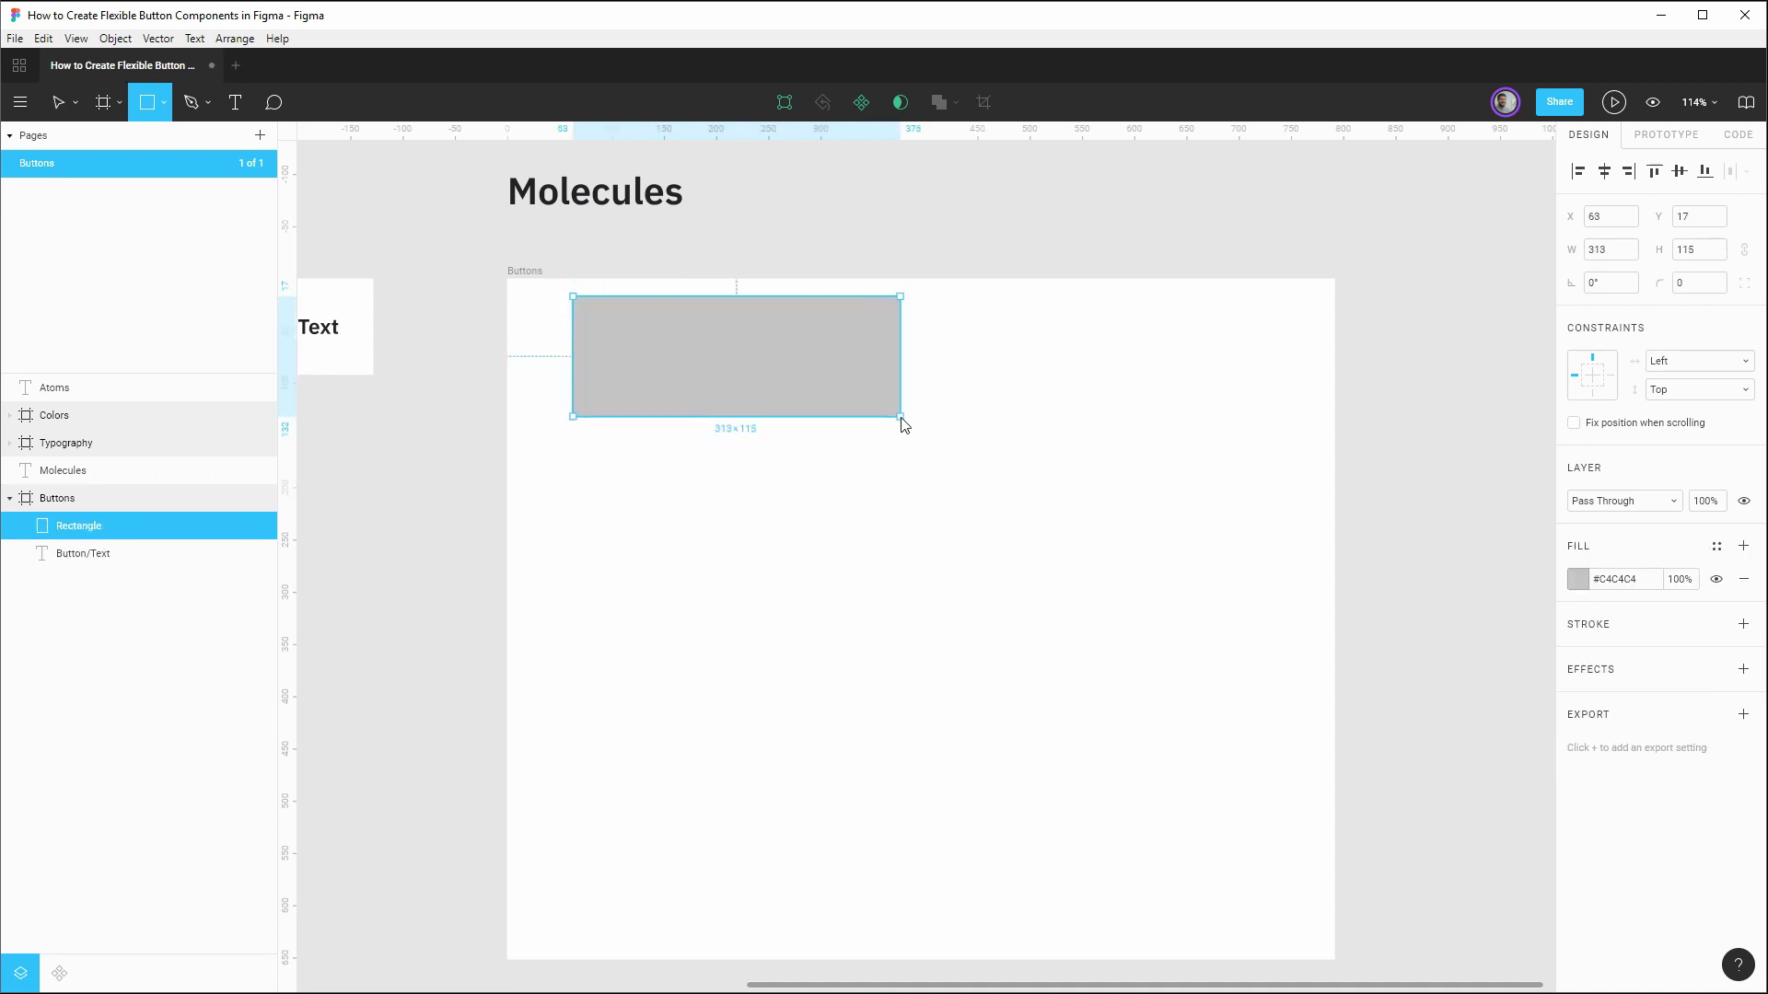
{"action": "left_click_drag", "start_coordinate": [74, 522], "coordinate": [83, 568]}
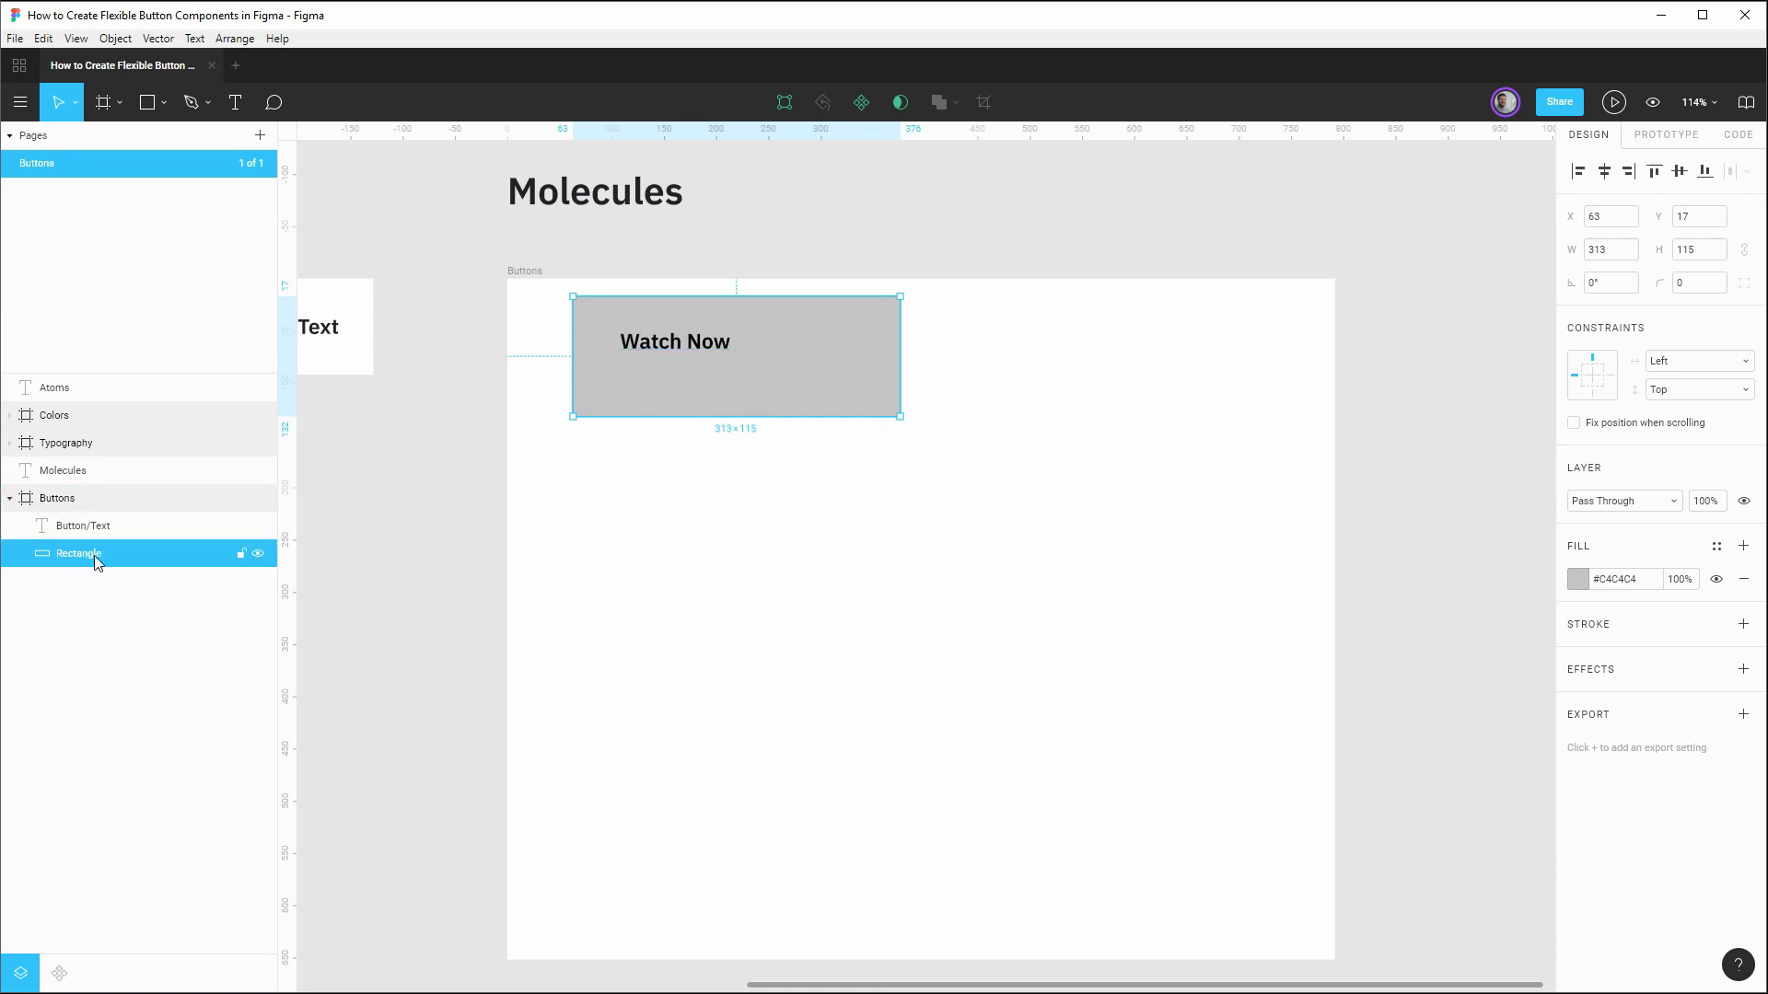
{"action": "double_click", "coordinate": [94, 555]}
{"action": "type", "text": "Button/Plate"}
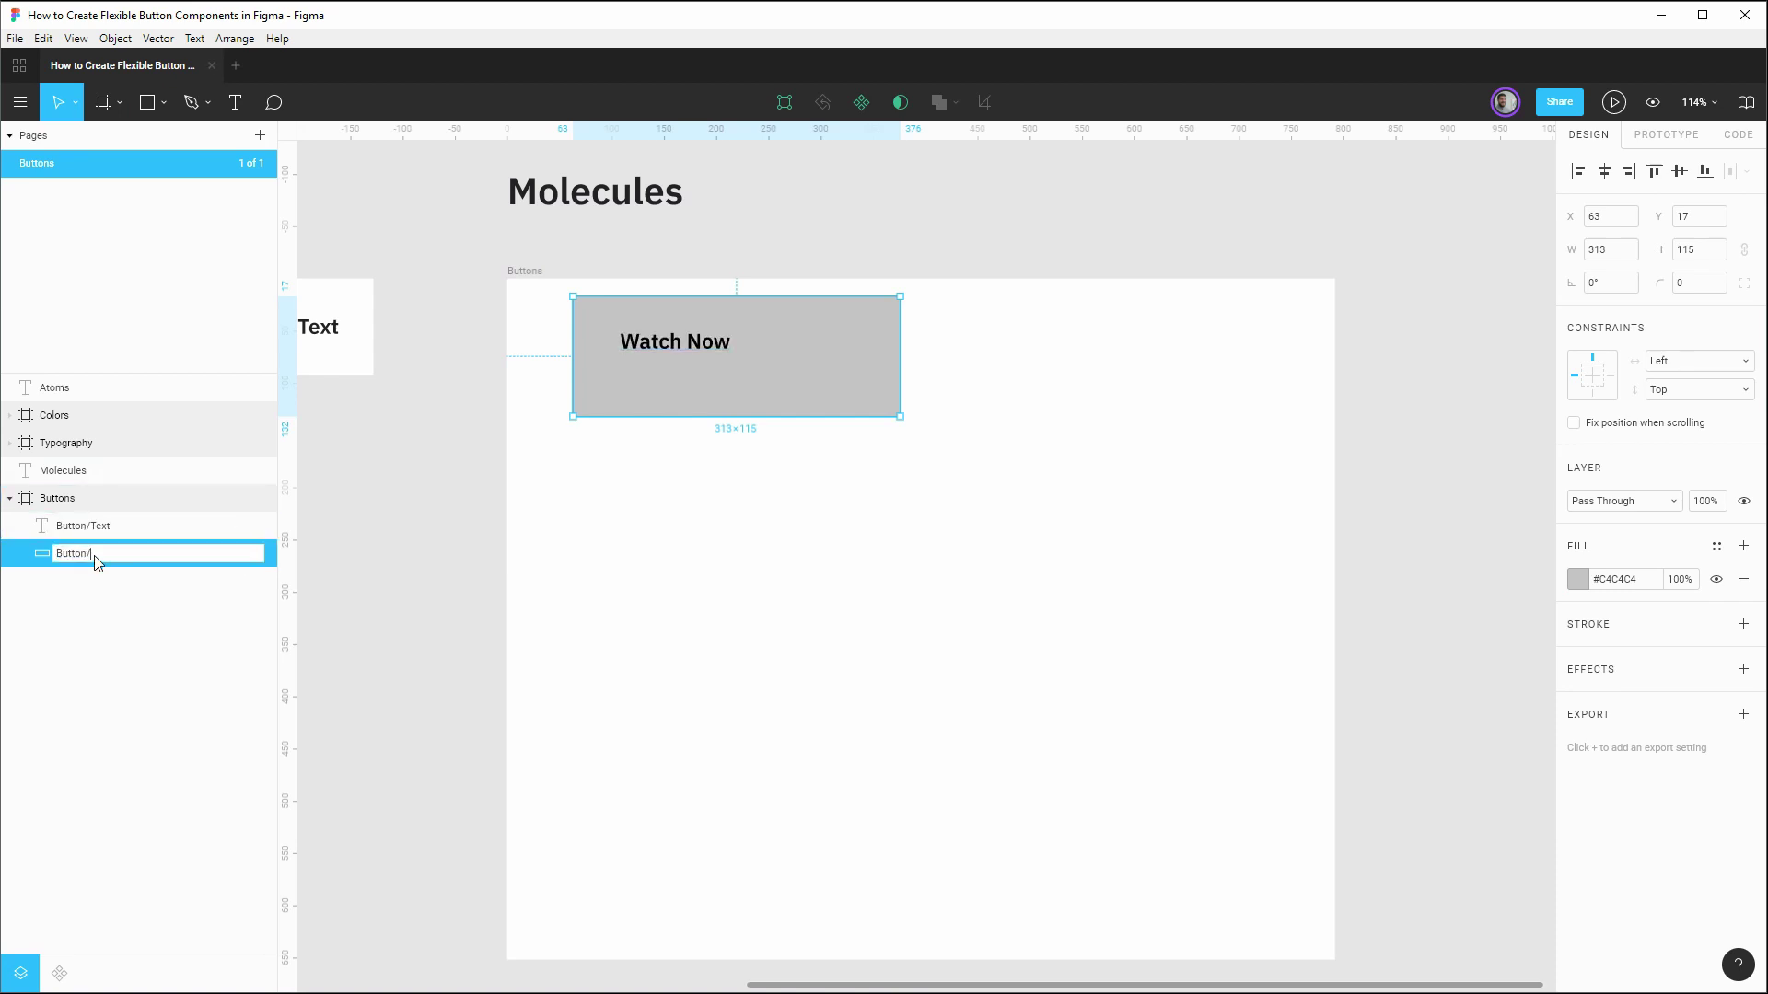
{"action": "key", "text": "Return"}
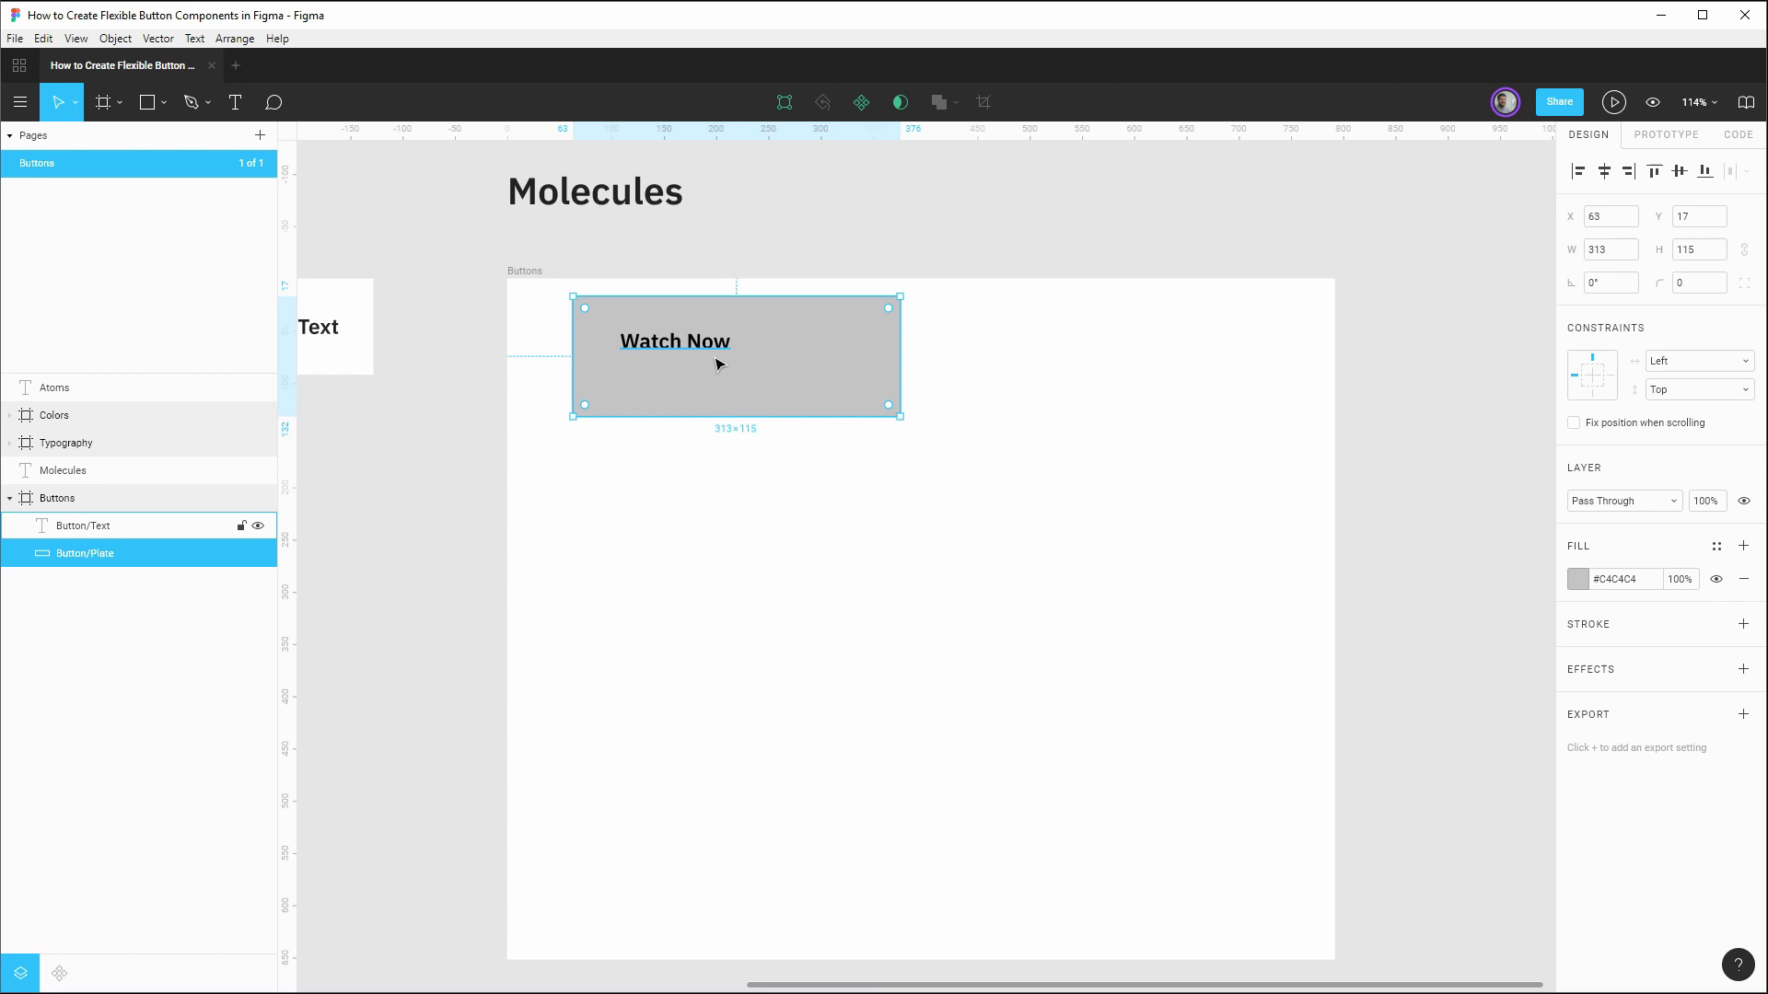
Step: Set the Button/Plate rectangle's height to 60
{"action": "left_click", "coordinate": [1708, 250]}
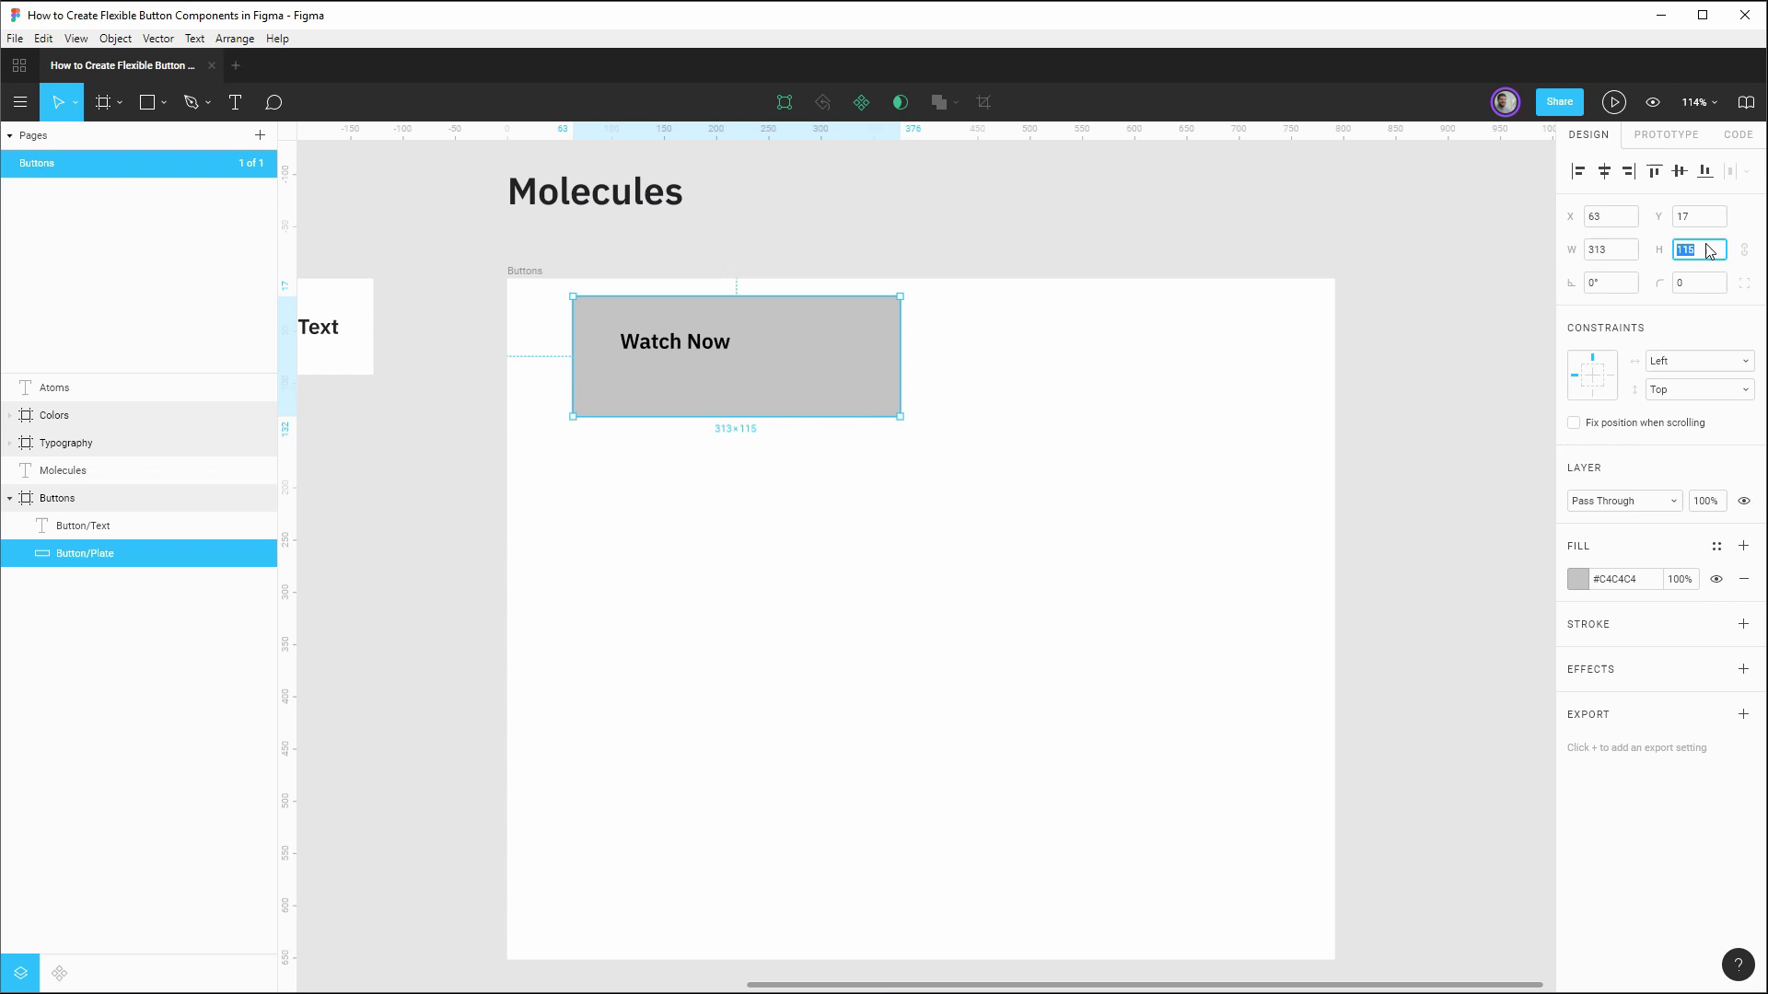
{"action": "type", "text": "60"}
{"action": "key", "text": "Return"}
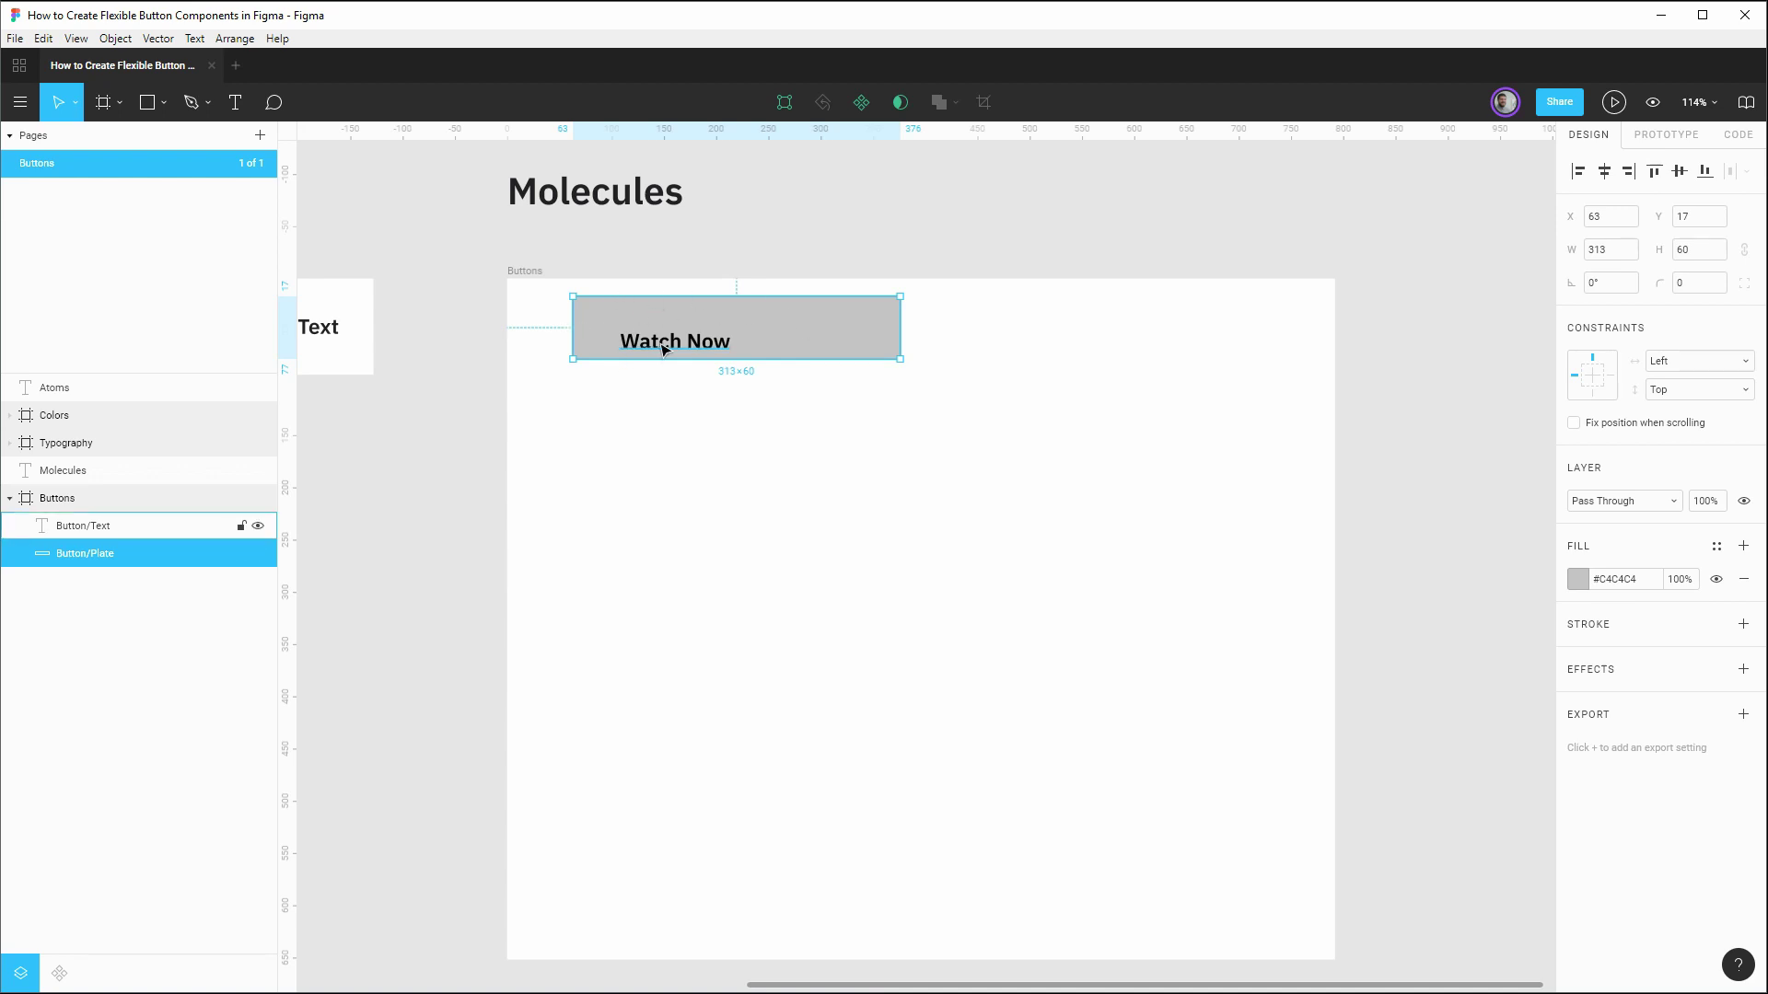
{"action": "left_click", "coordinate": [97, 525]}
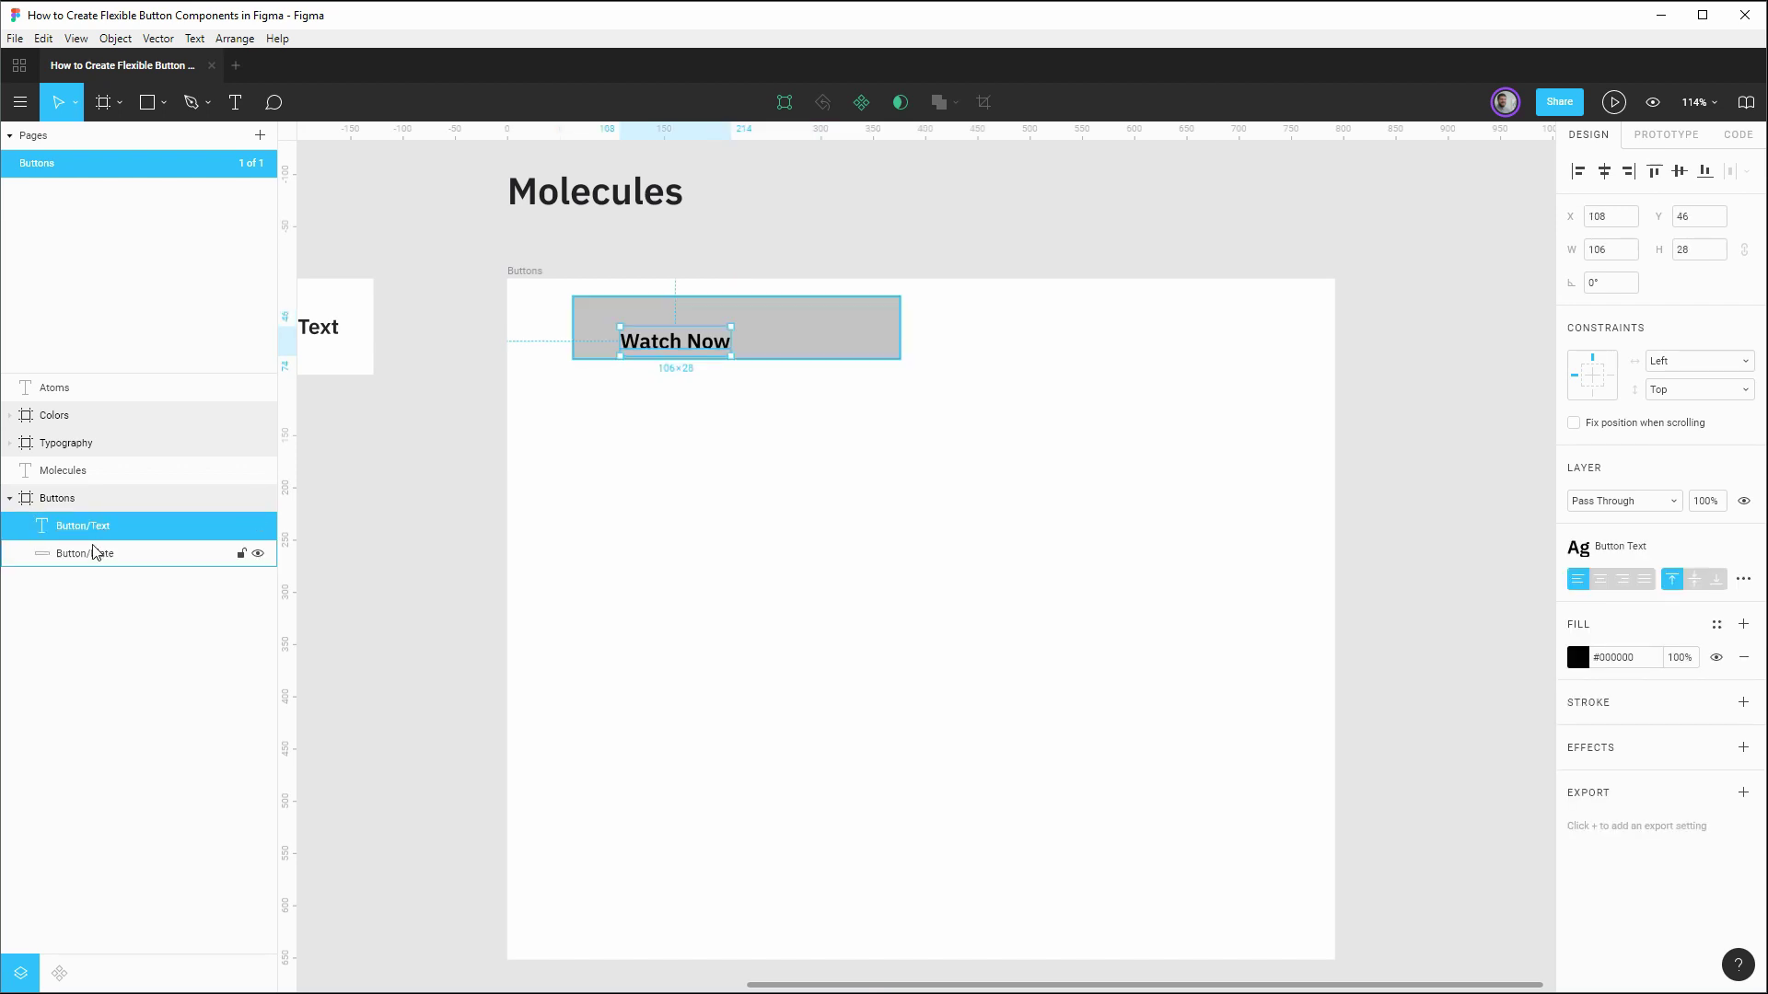
Step: Set the plate's width to 154 using the expression 106+48
{"action": "left_click", "coordinate": [92, 551]}
{"action": "left_click", "coordinate": [1615, 257]}
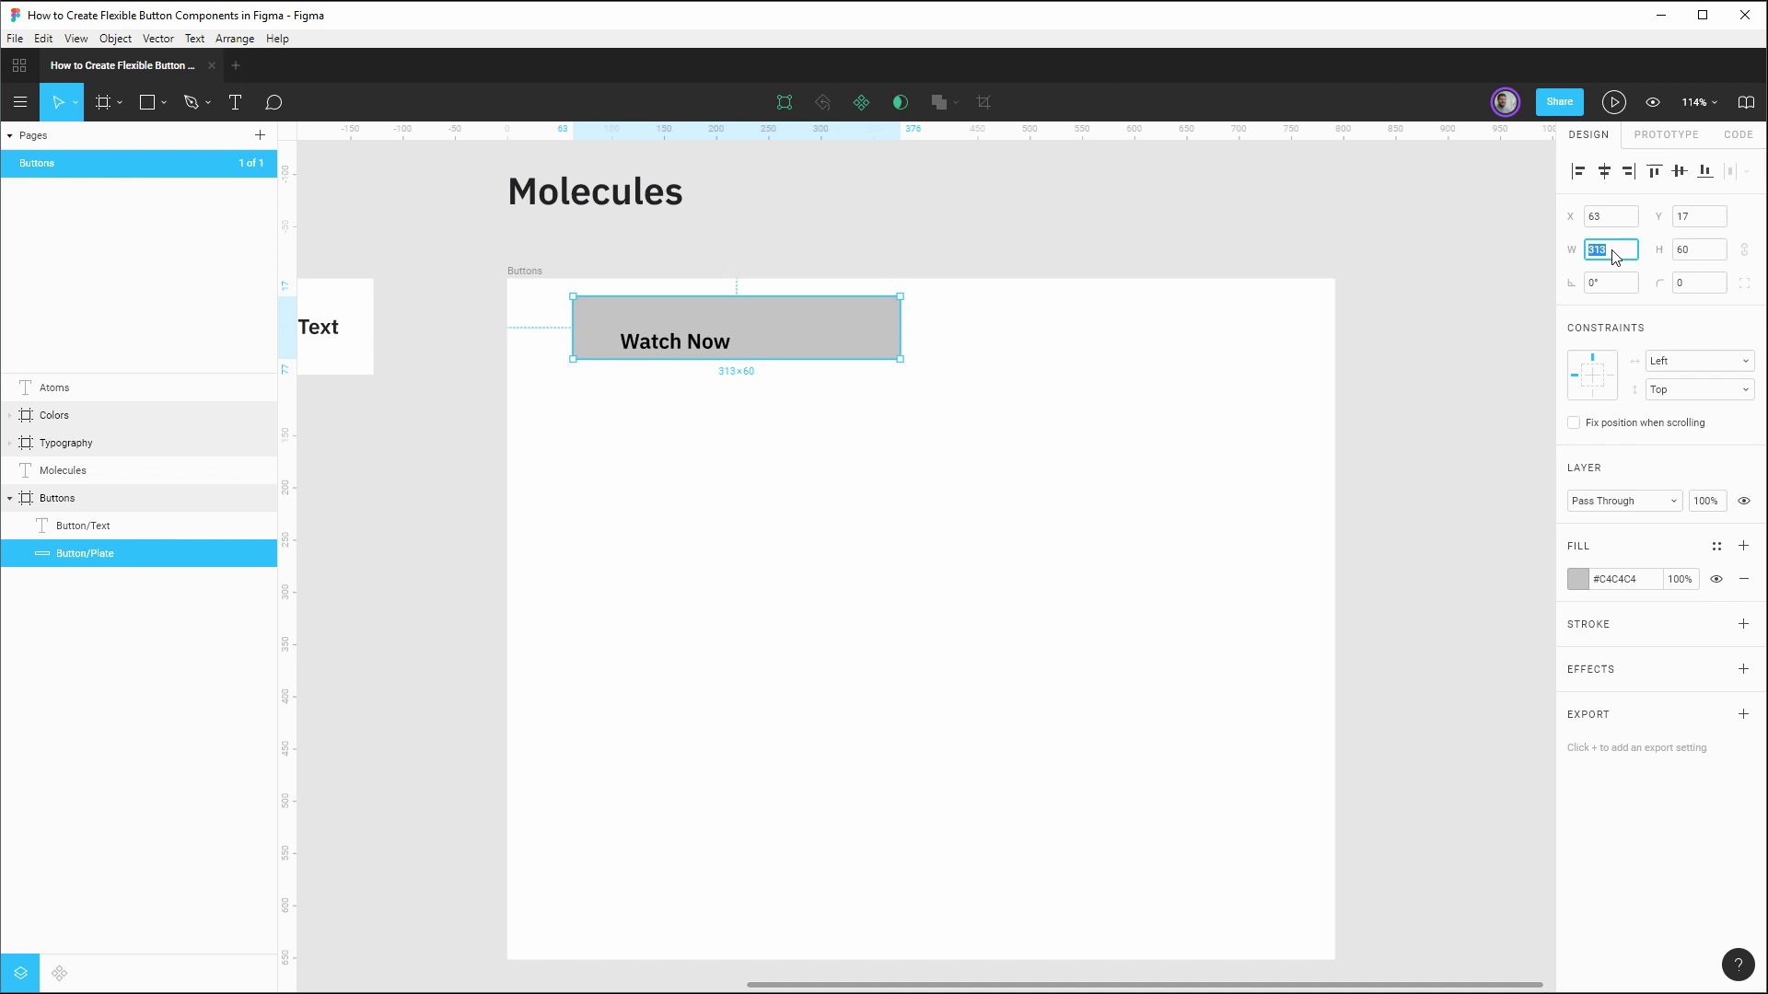
{"action": "type", "text": "106+48"}
{"action": "key", "text": "Return"}
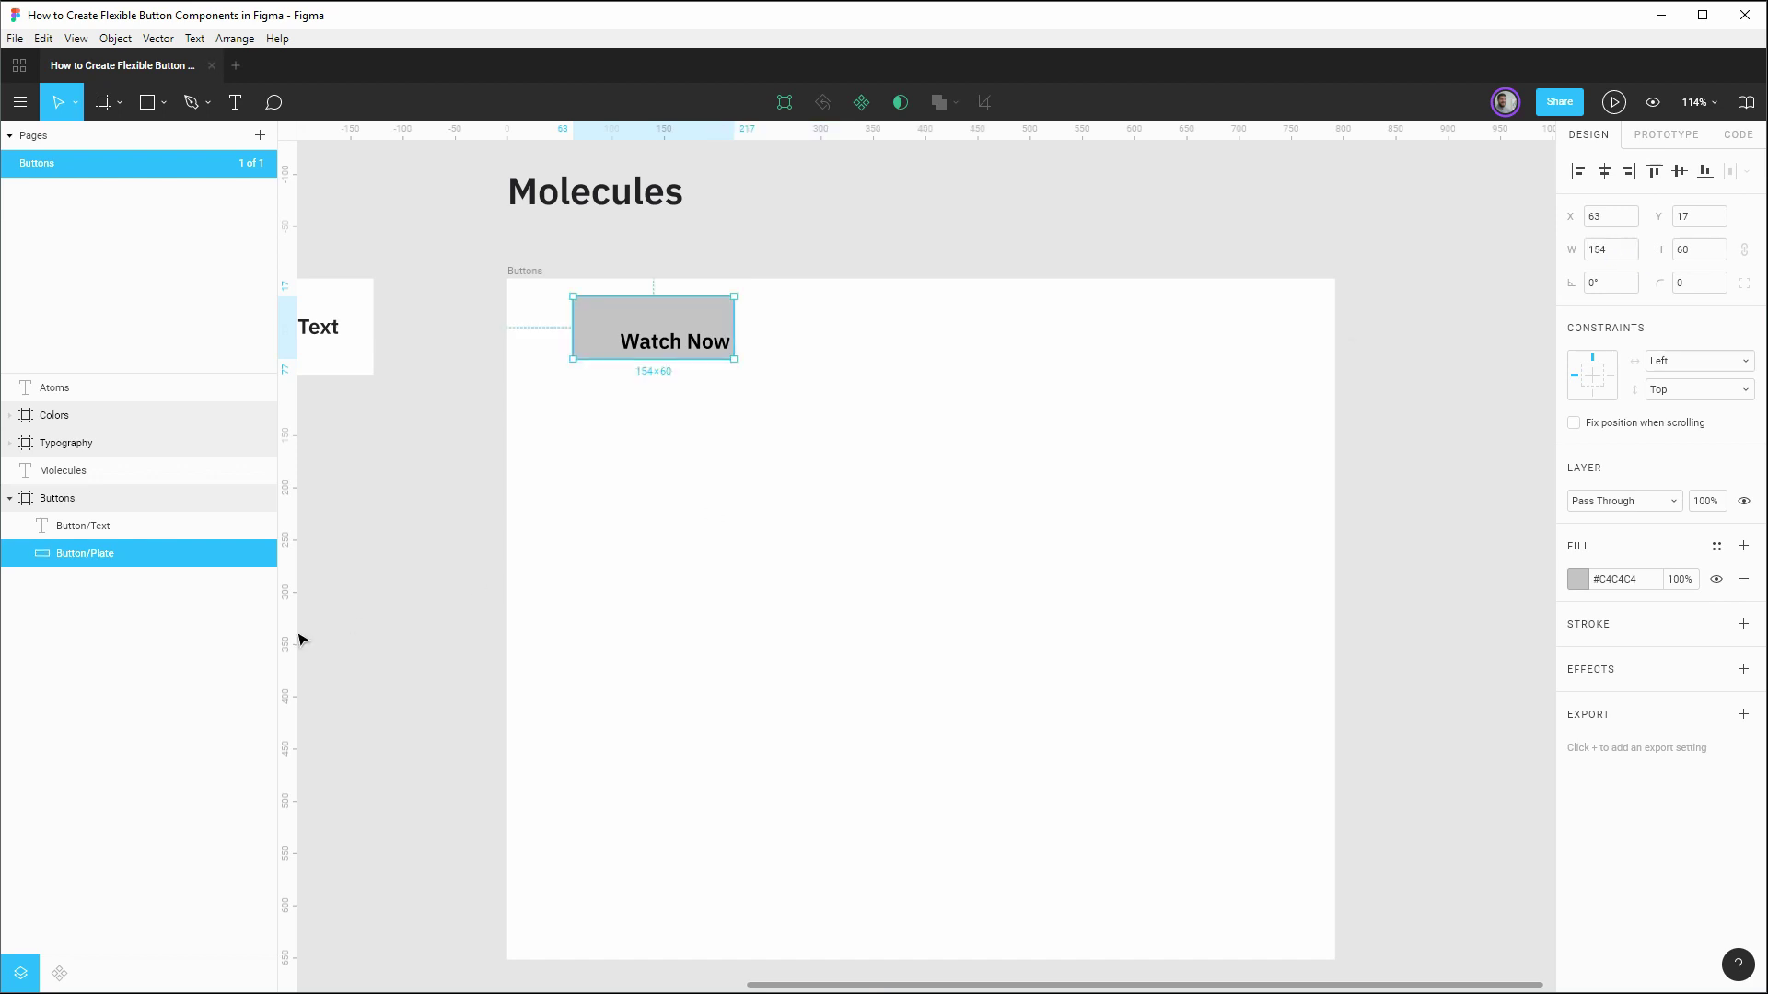
Step: Centre the Watch Now label on the plate and move the button to X 142, Y 100
{"action": "left_click", "coordinate": [141, 533], "text": "shift"}
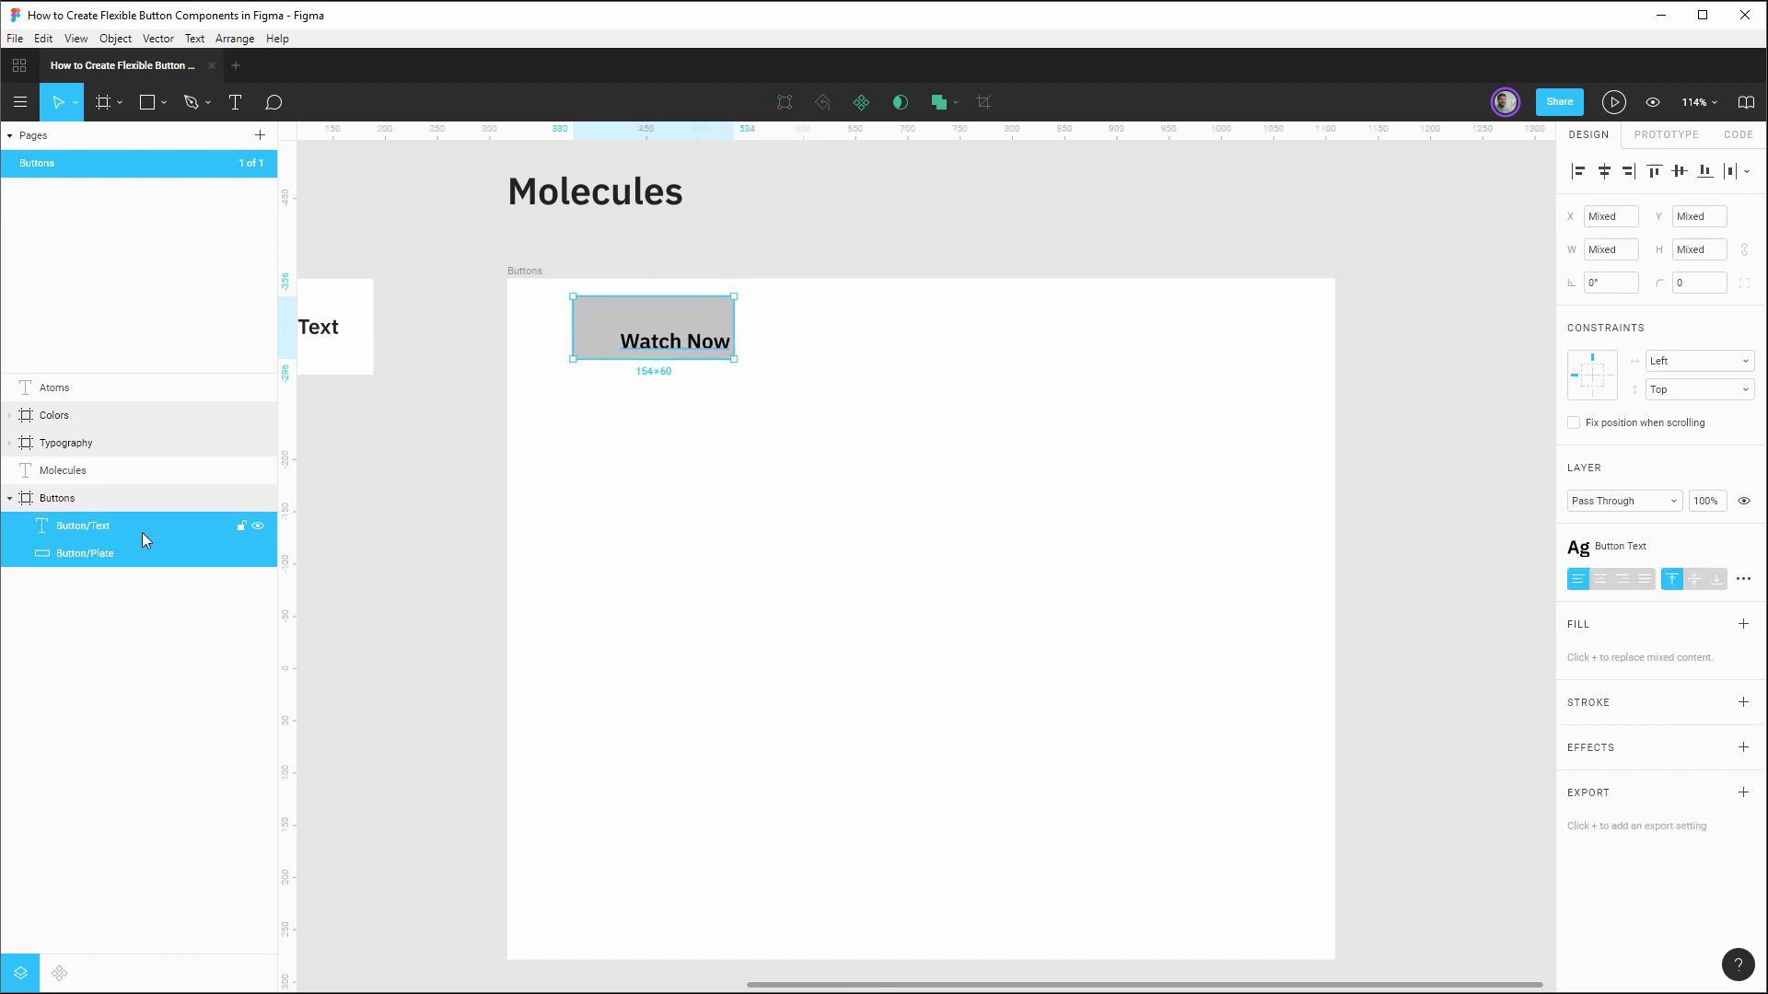
{"action": "left_click", "coordinate": [1604, 171]}
{"action": "left_click", "coordinate": [1680, 172]}
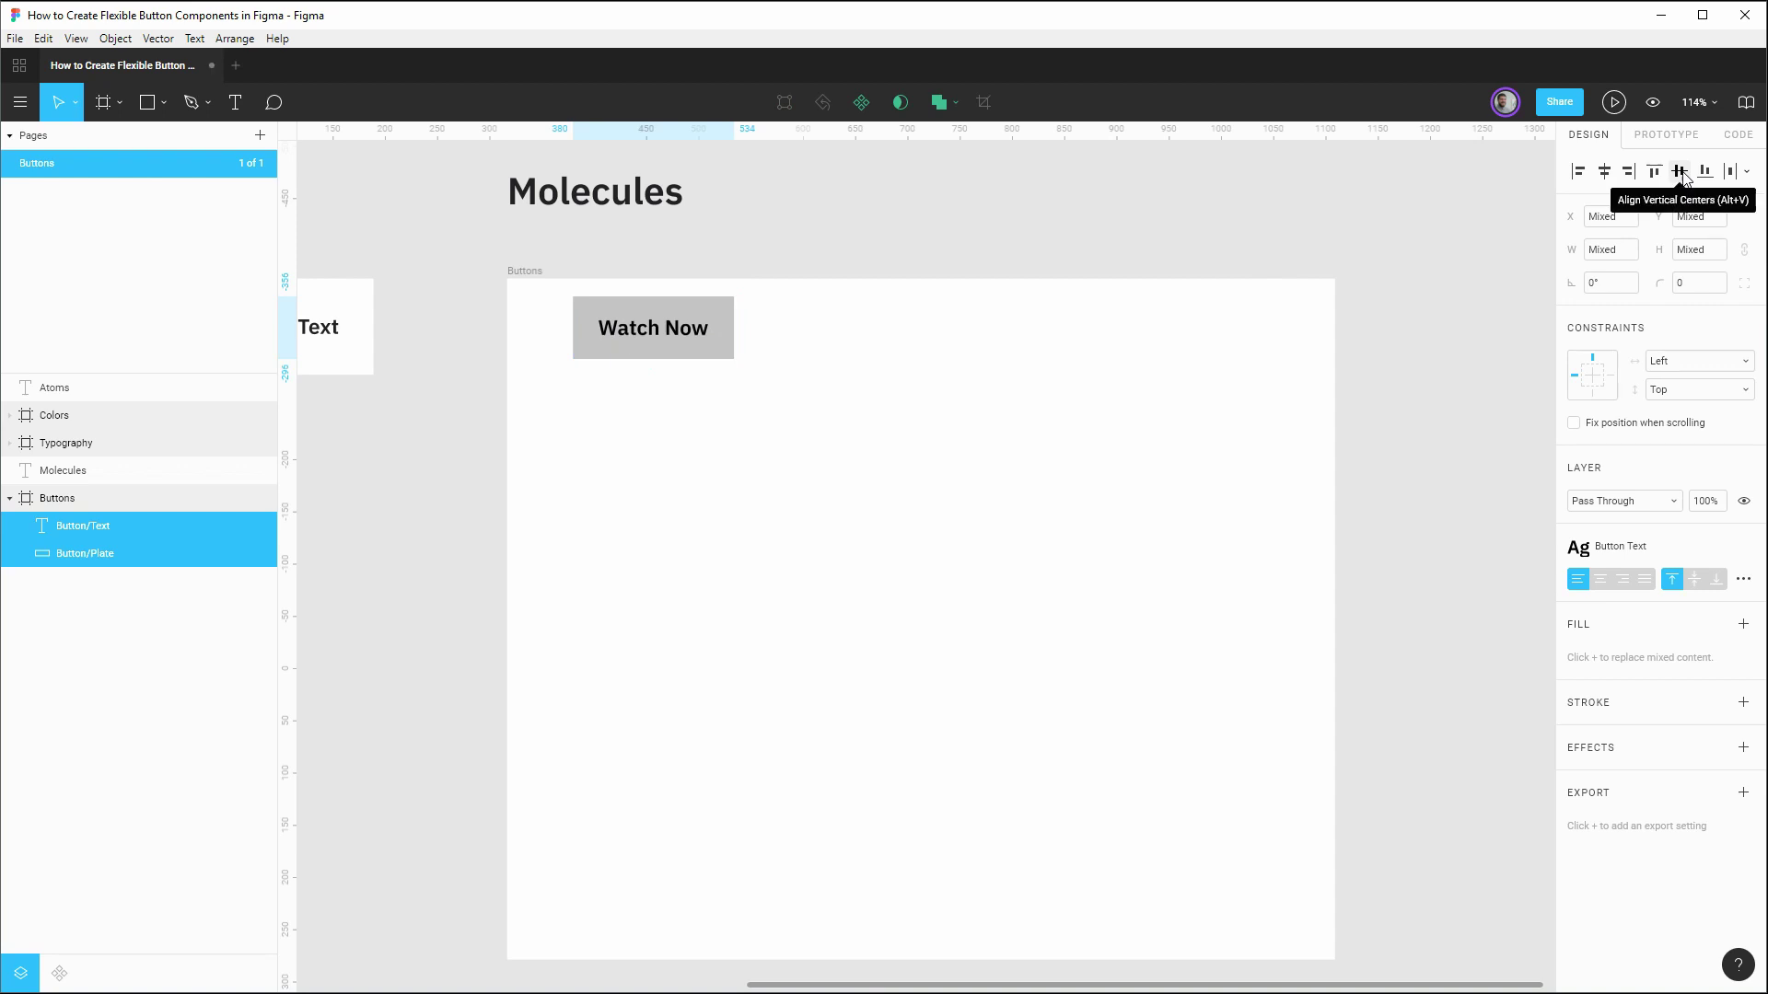
{"action": "left_click", "coordinate": [840, 449]}
{"action": "left_click_drag", "start_coordinate": [806, 391], "coordinate": [552, 294]}
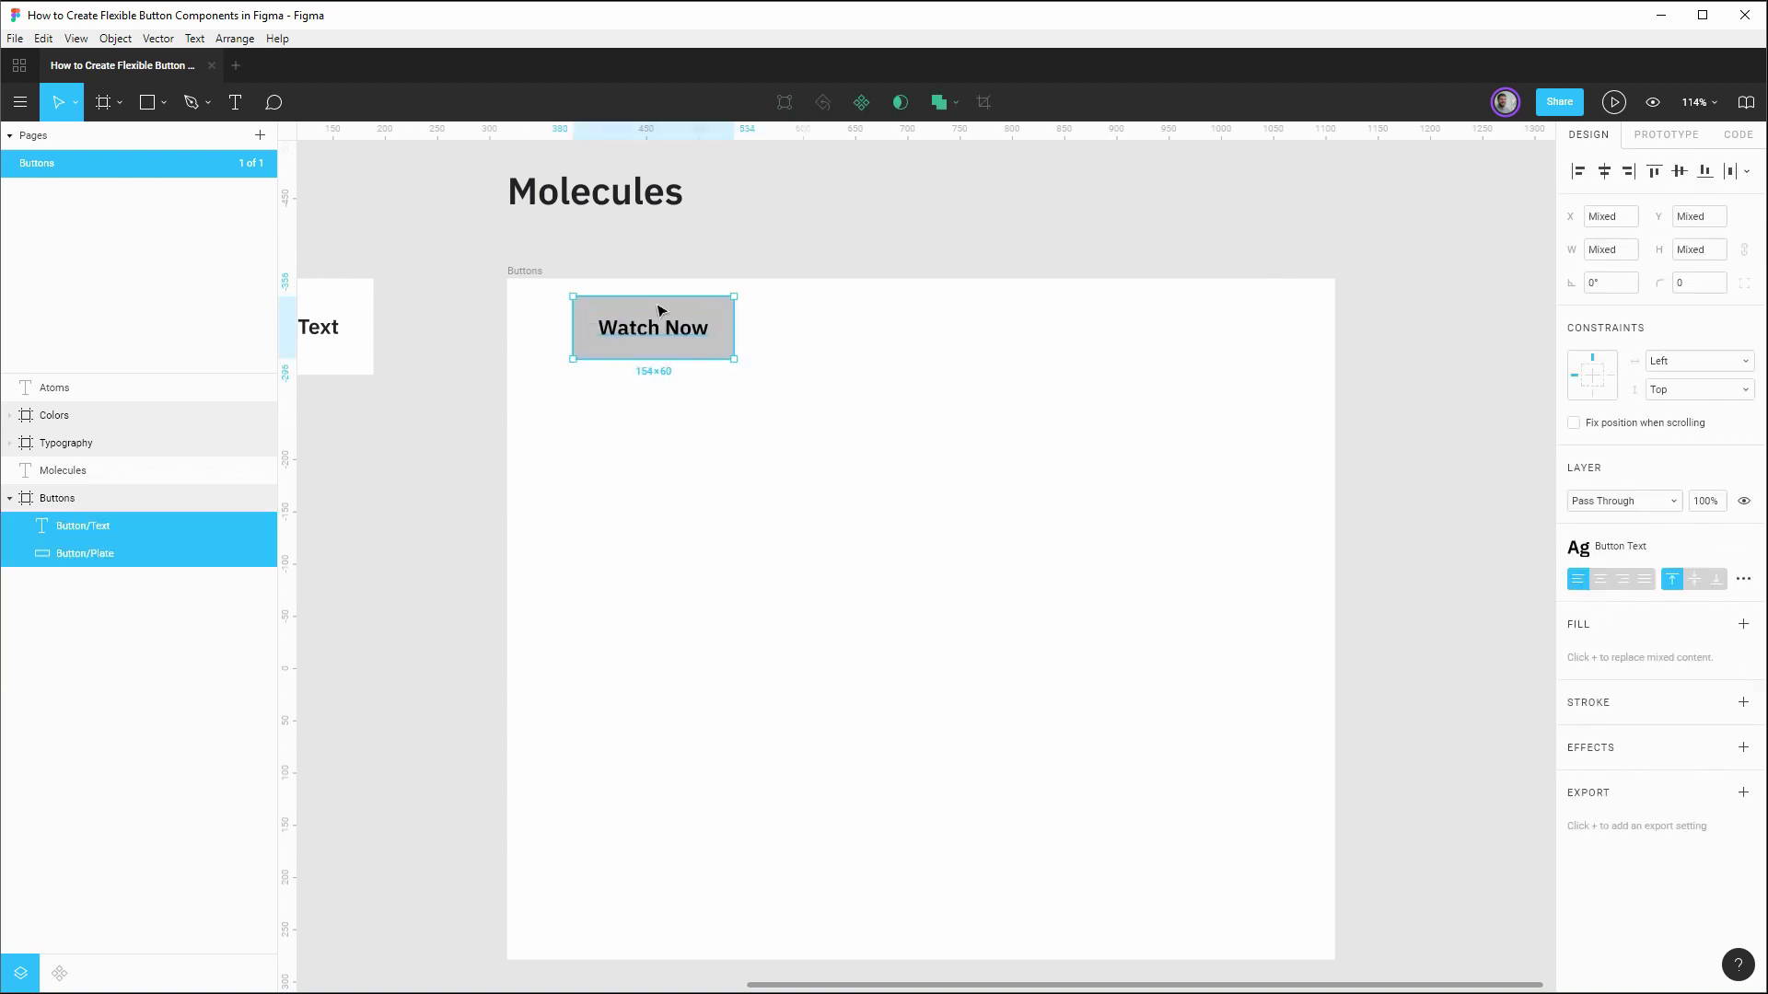
{"action": "left_click_drag", "start_coordinate": [668, 318], "coordinate": [751, 405]}
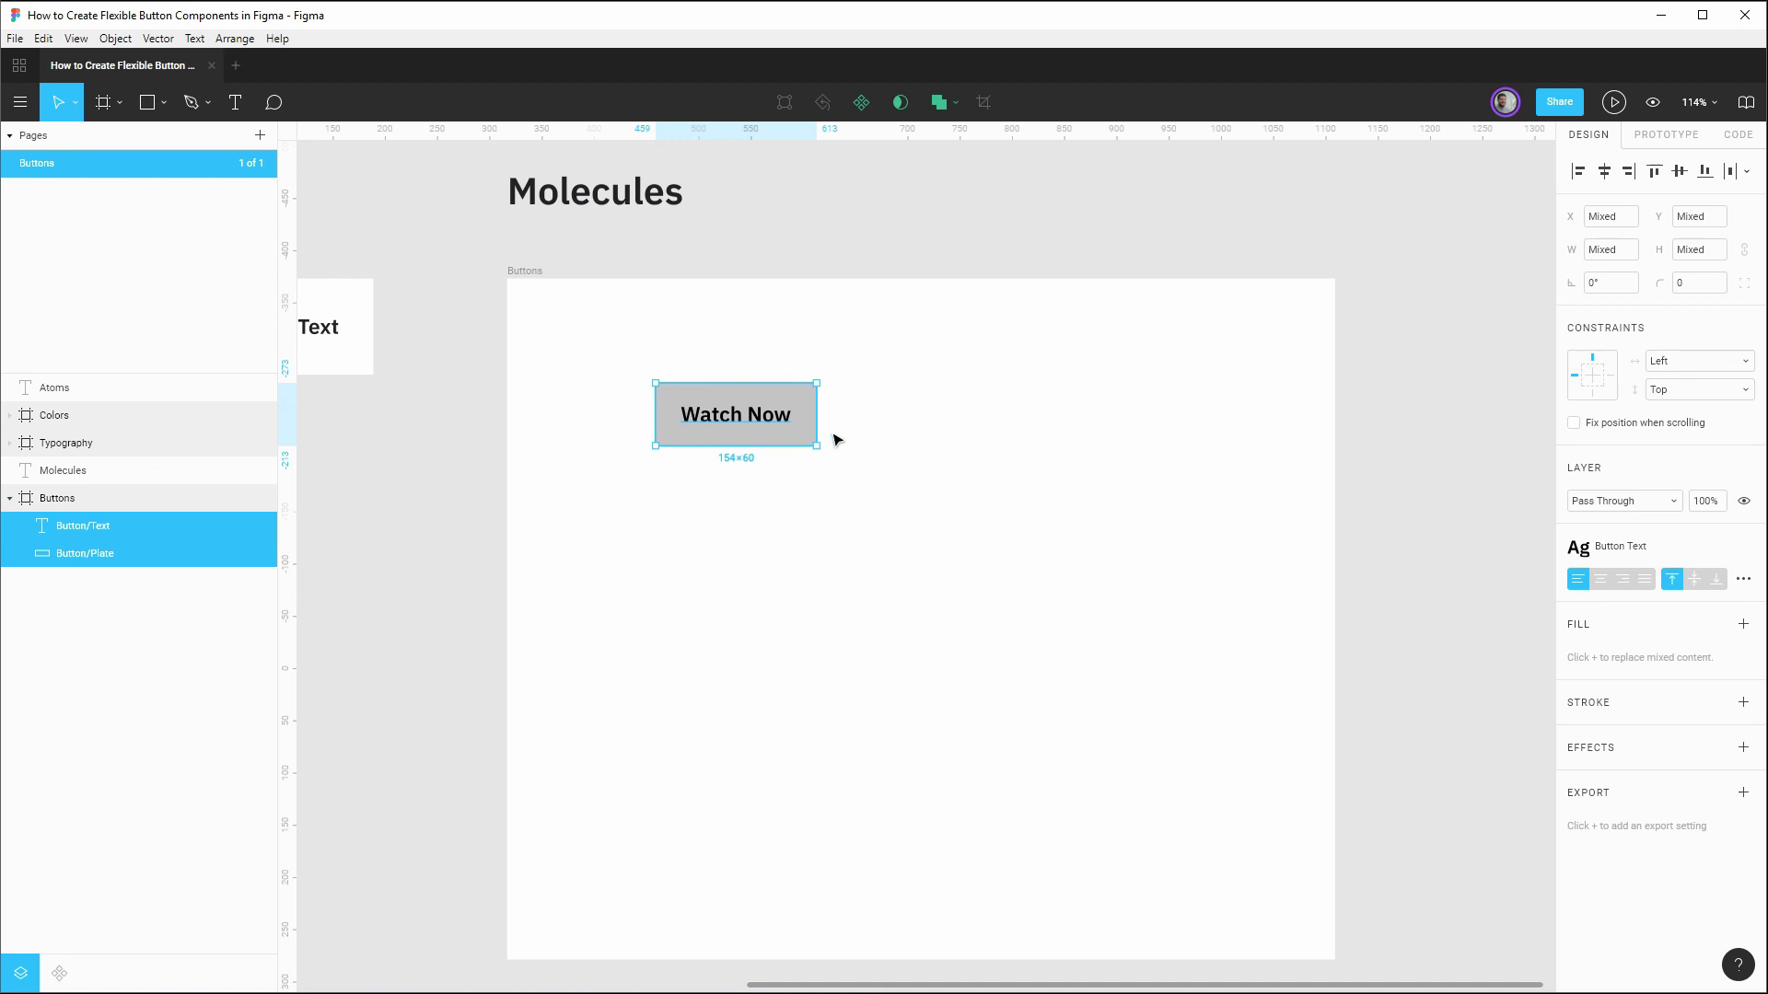
{"action": "left_click", "coordinate": [108, 555]}
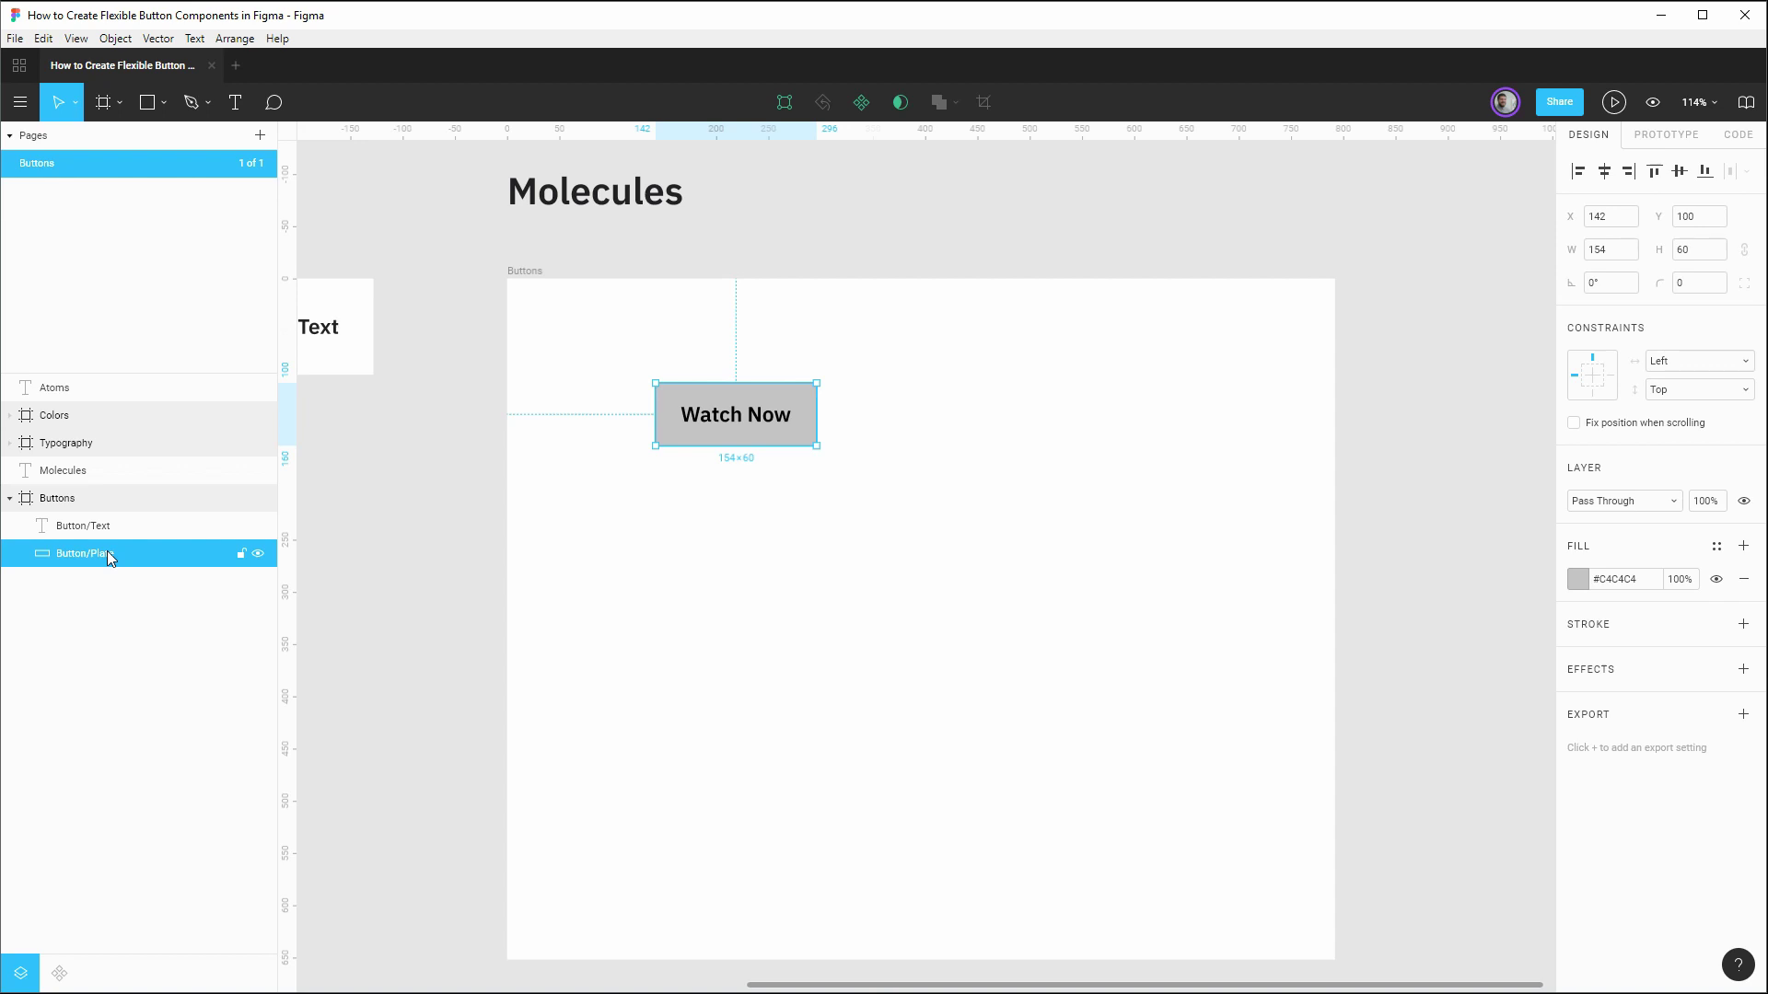
Step: Duplicate the plate and rename the copy Button/Focus Ring
{"action": "key", "text": "ctrl+d"}
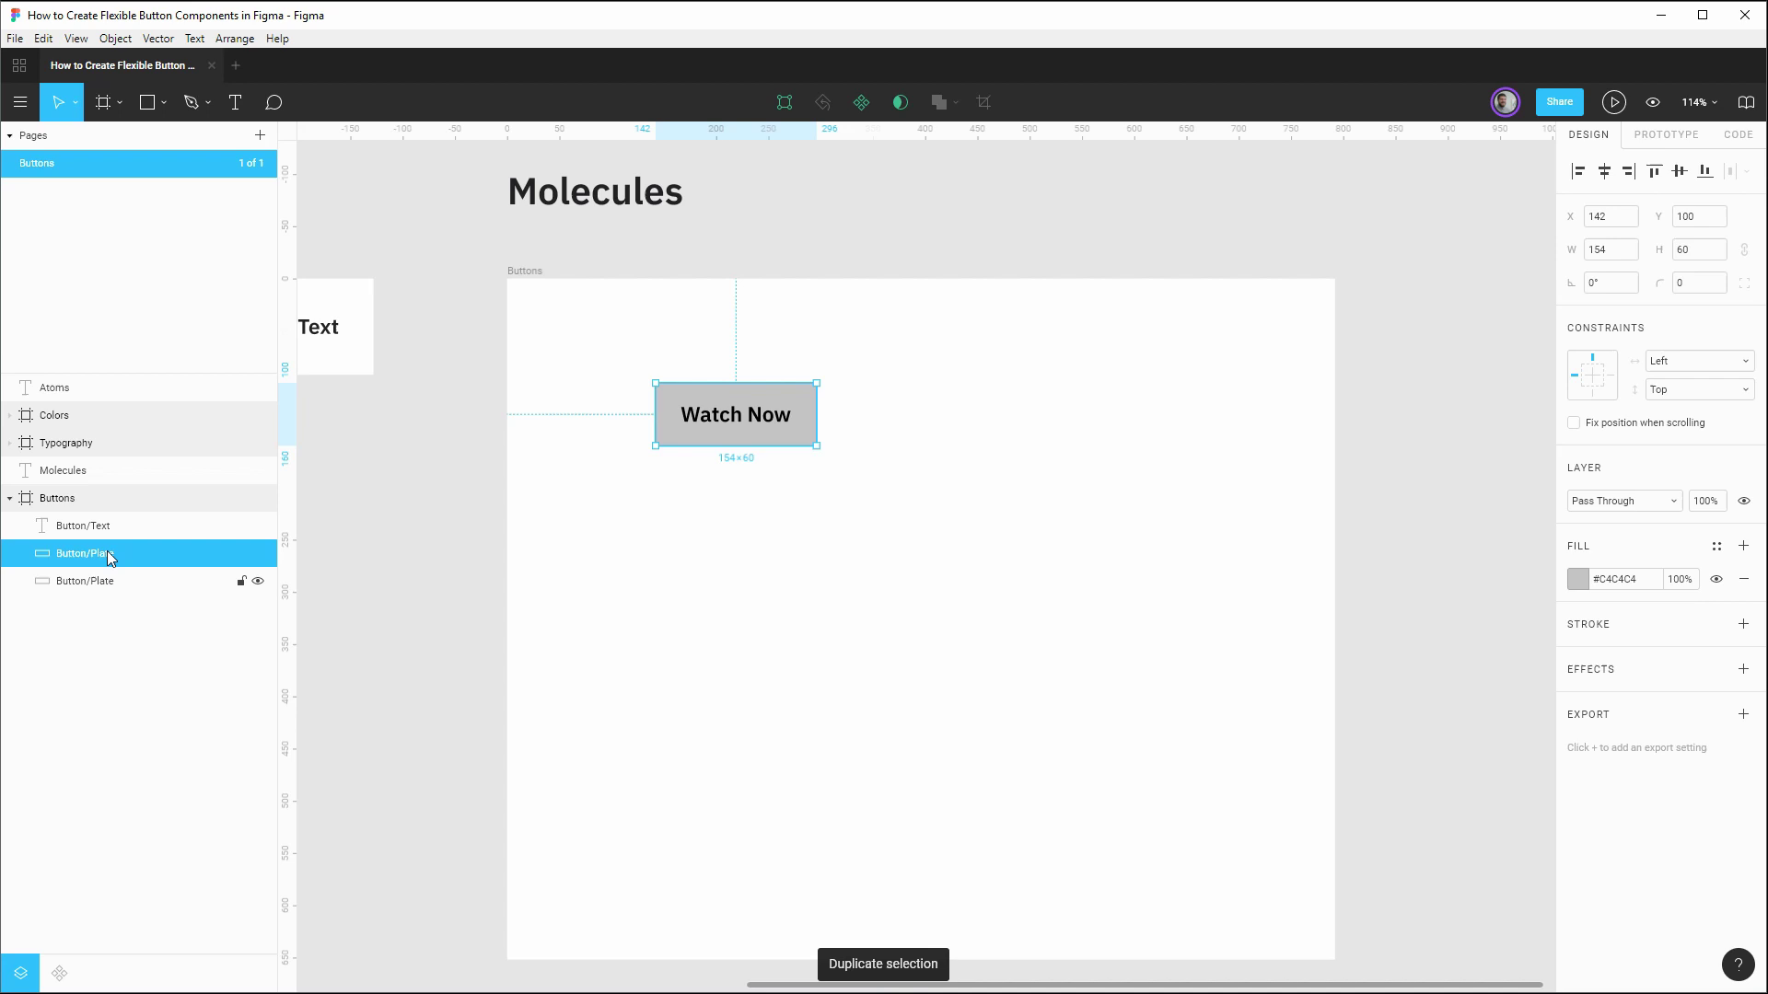
{"action": "left_click", "coordinate": [102, 585]}
{"action": "double_click", "coordinate": [101, 586]}
{"action": "key", "text": "Right"}
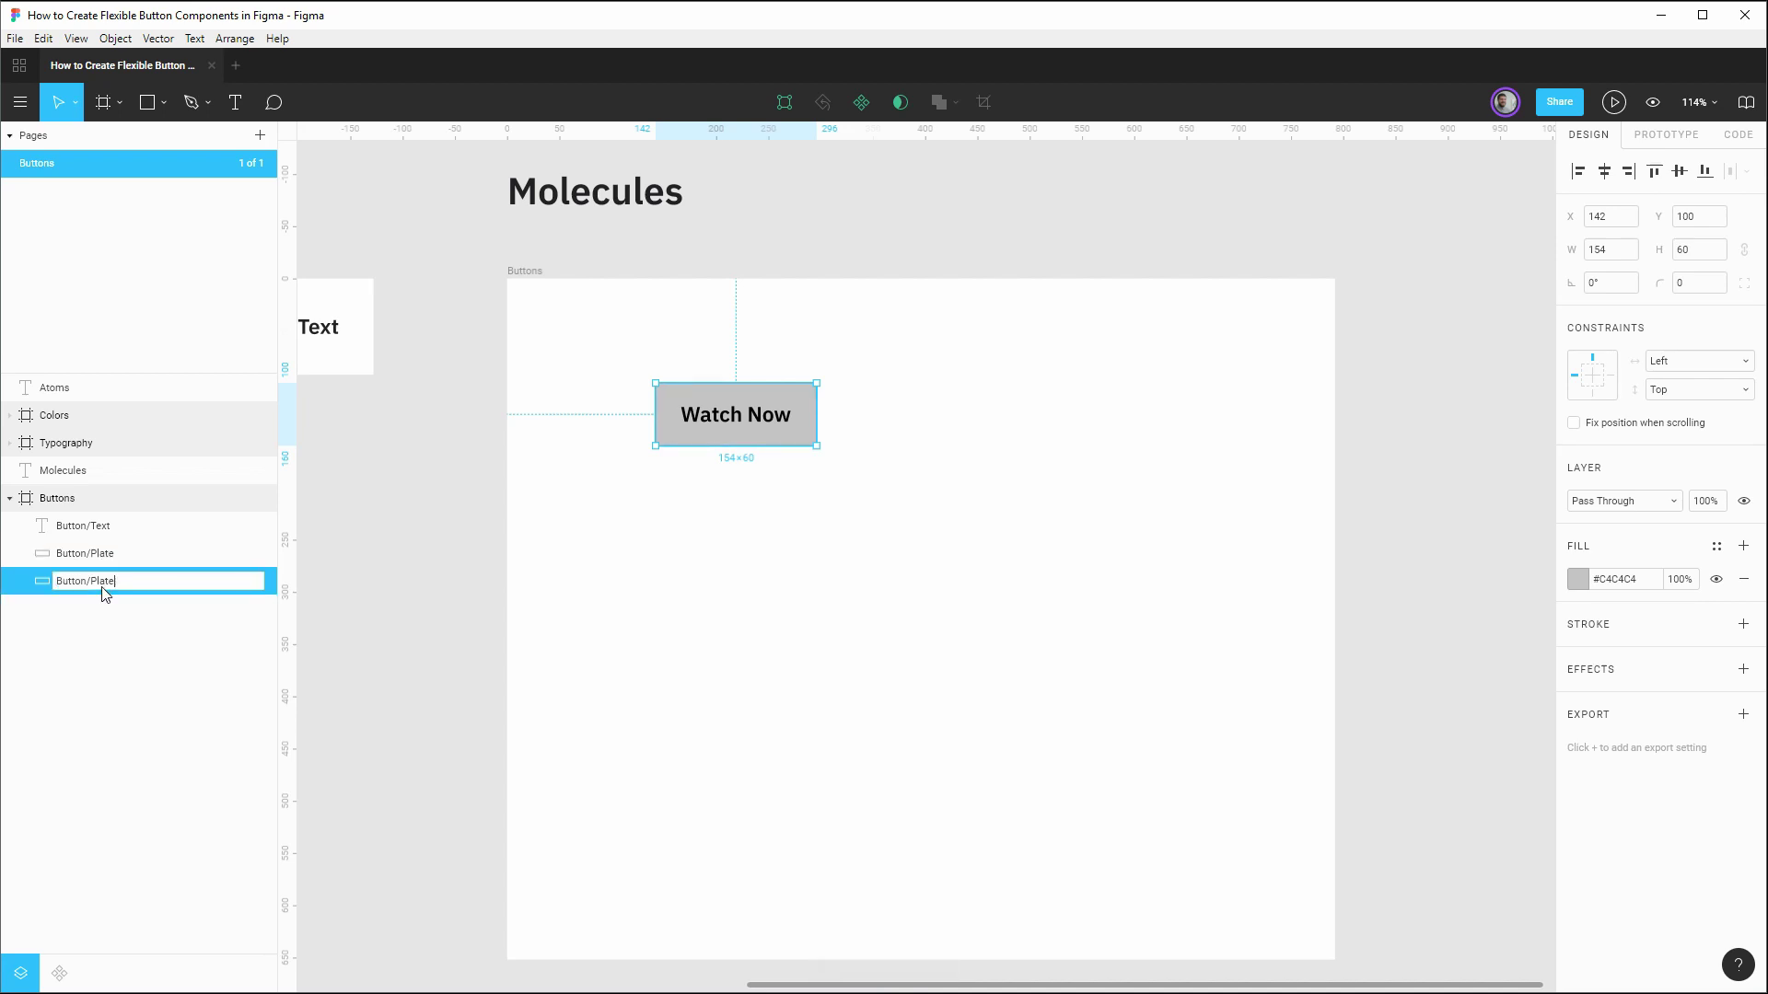
{"action": "key", "text": "BackSpace"}
{"action": "key", "text": "BackSpace"}
{"action": "type", "text": "Focus Ring"}
{"action": "key", "text": "Return"}
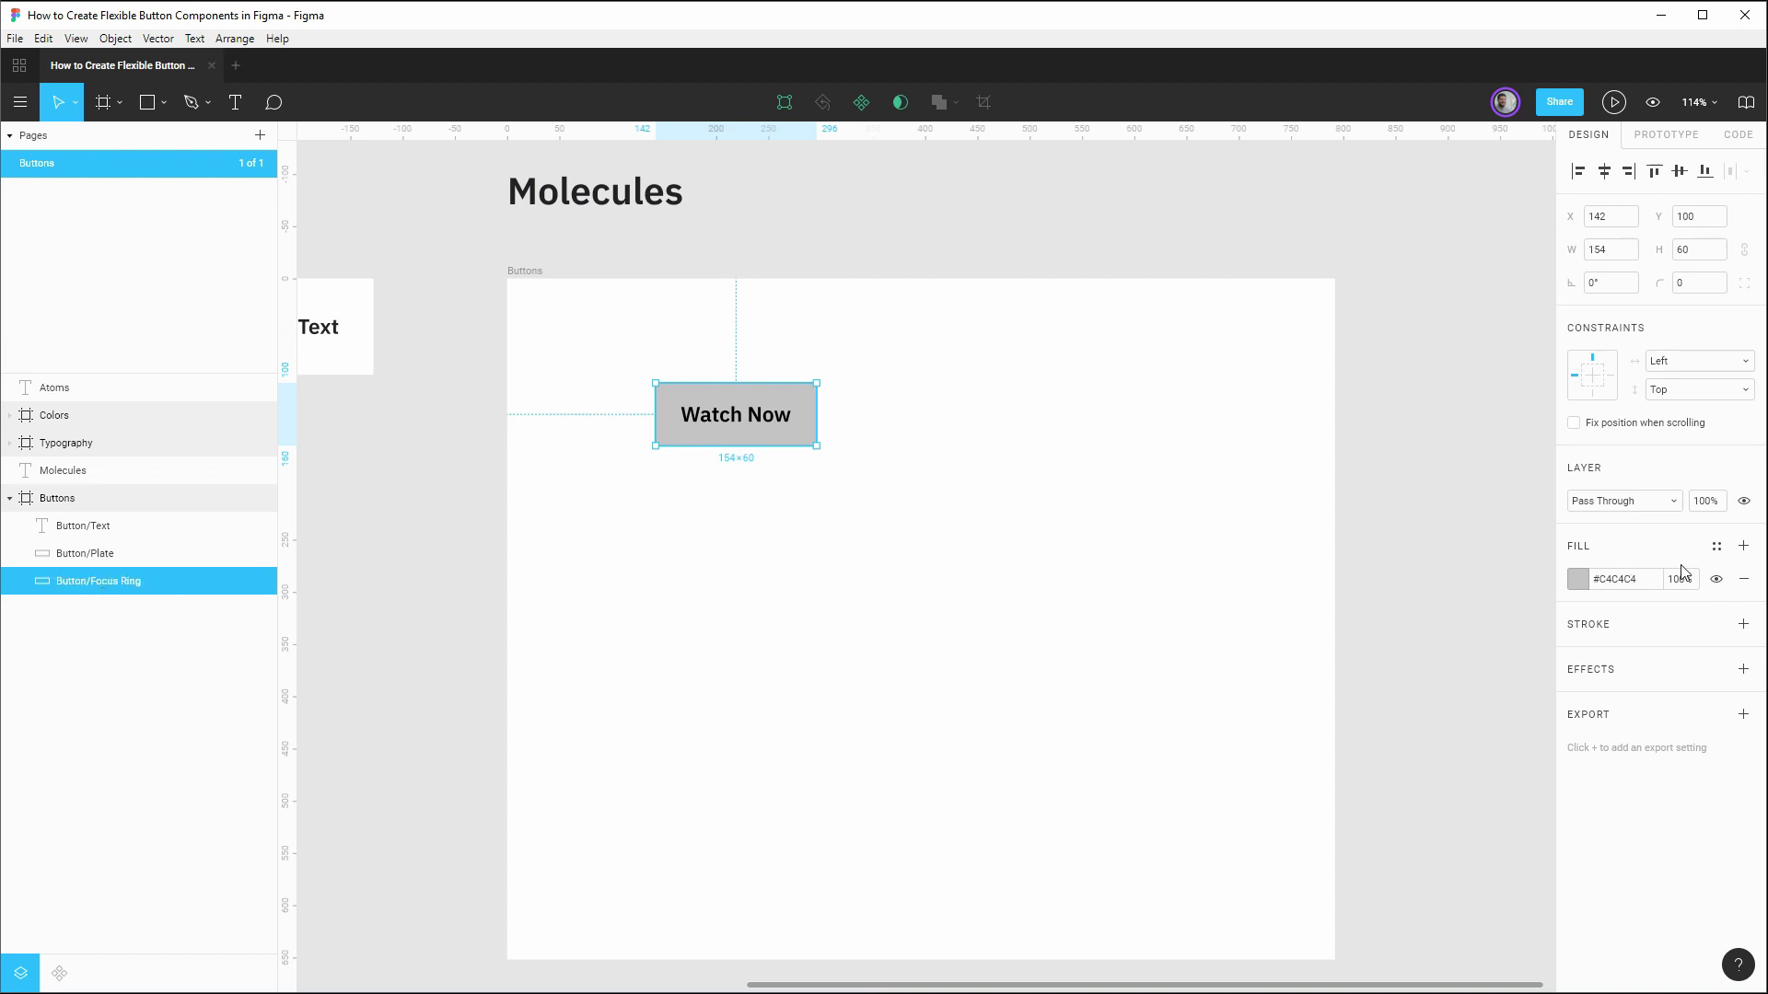
Step: Remove the focus ring's fill and give it a 4 px black stroke
{"action": "left_click", "coordinate": [1743, 579]}
{"action": "left_click", "coordinate": [1743, 591]}
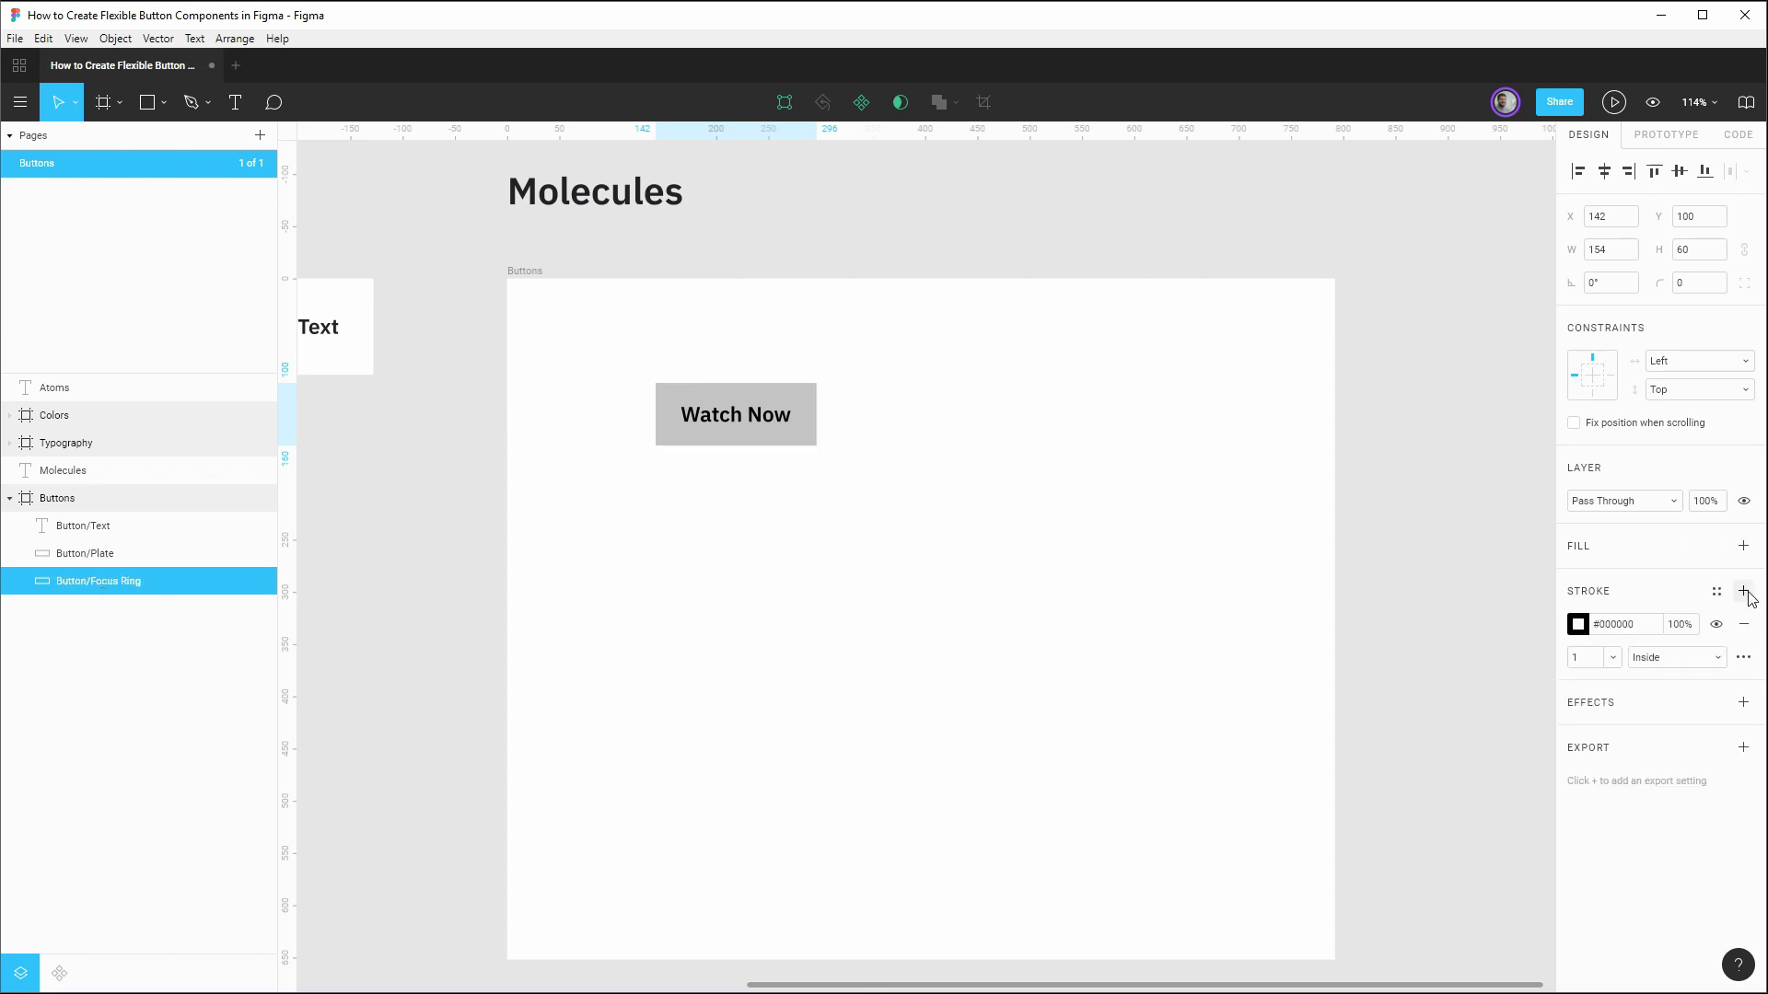
{"action": "left_click", "coordinate": [1586, 658]}
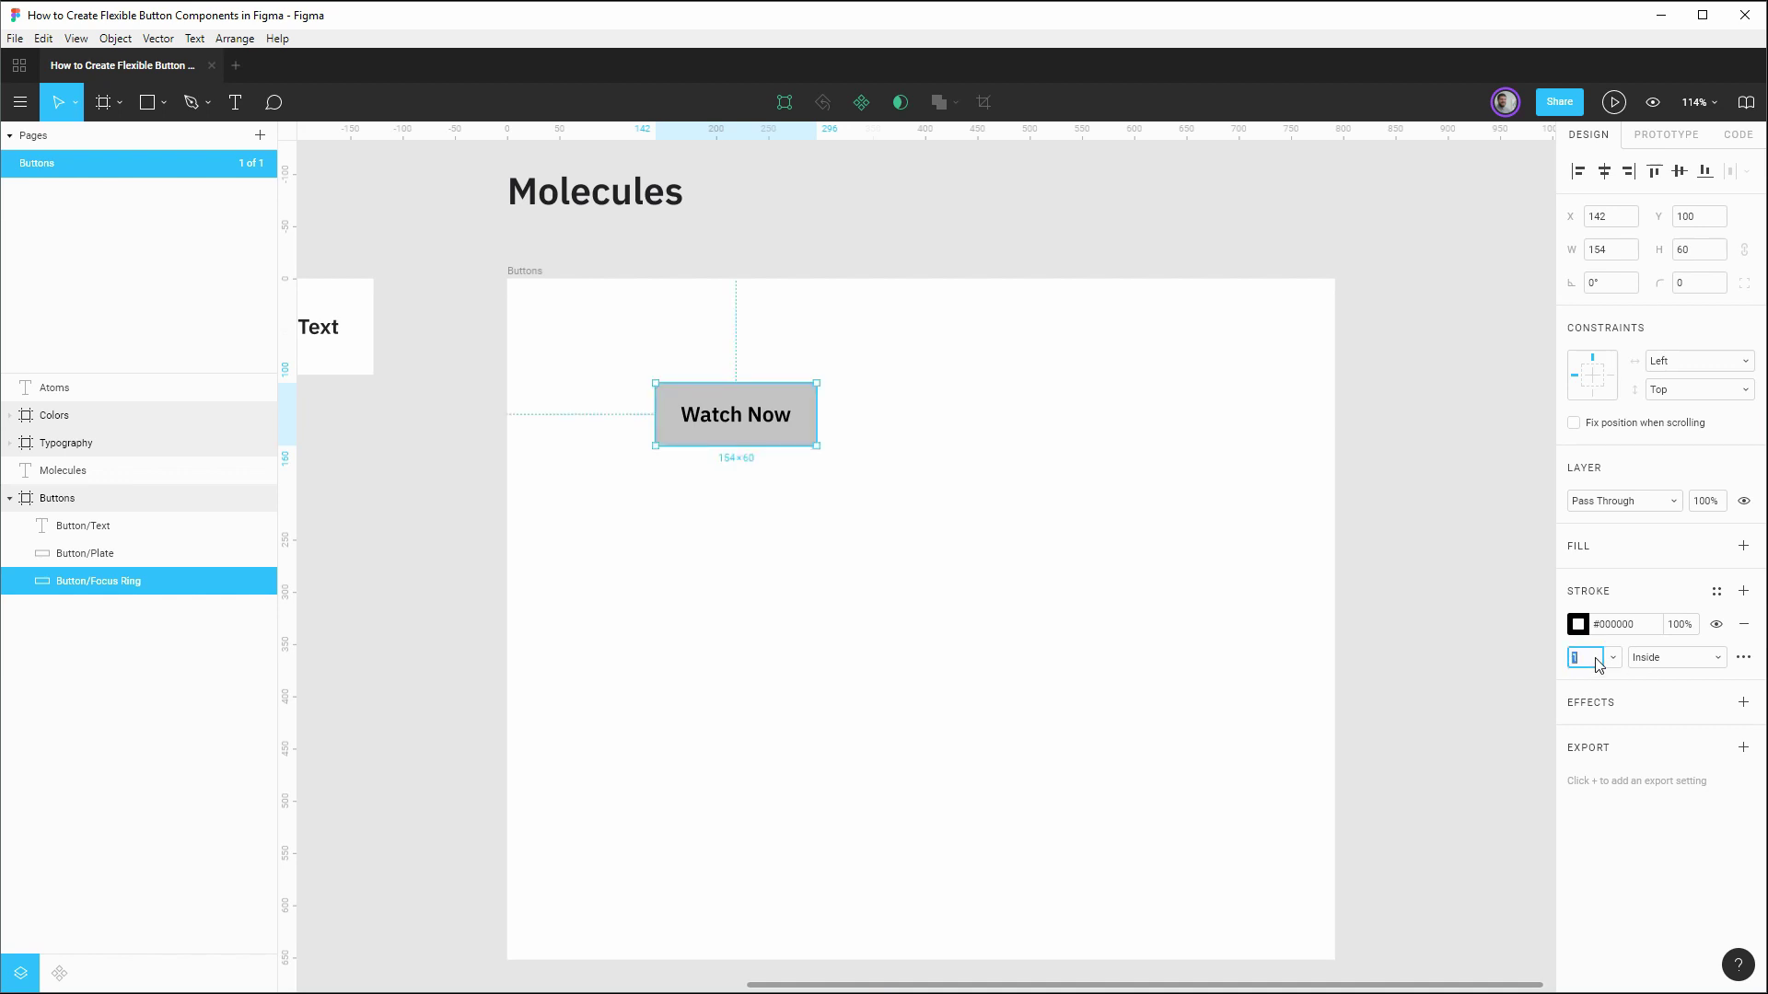
{"action": "type", "text": "4"}
{"action": "key", "text": "Return"}
Step: Resize the focus ring to 170×76, widening it by +16
{"action": "left_click", "coordinate": [1626, 251]}
{"action": "left_click", "coordinate": [1626, 251]}
{"action": "type", "text": "+16"}
{"action": "key", "text": "Tab"}
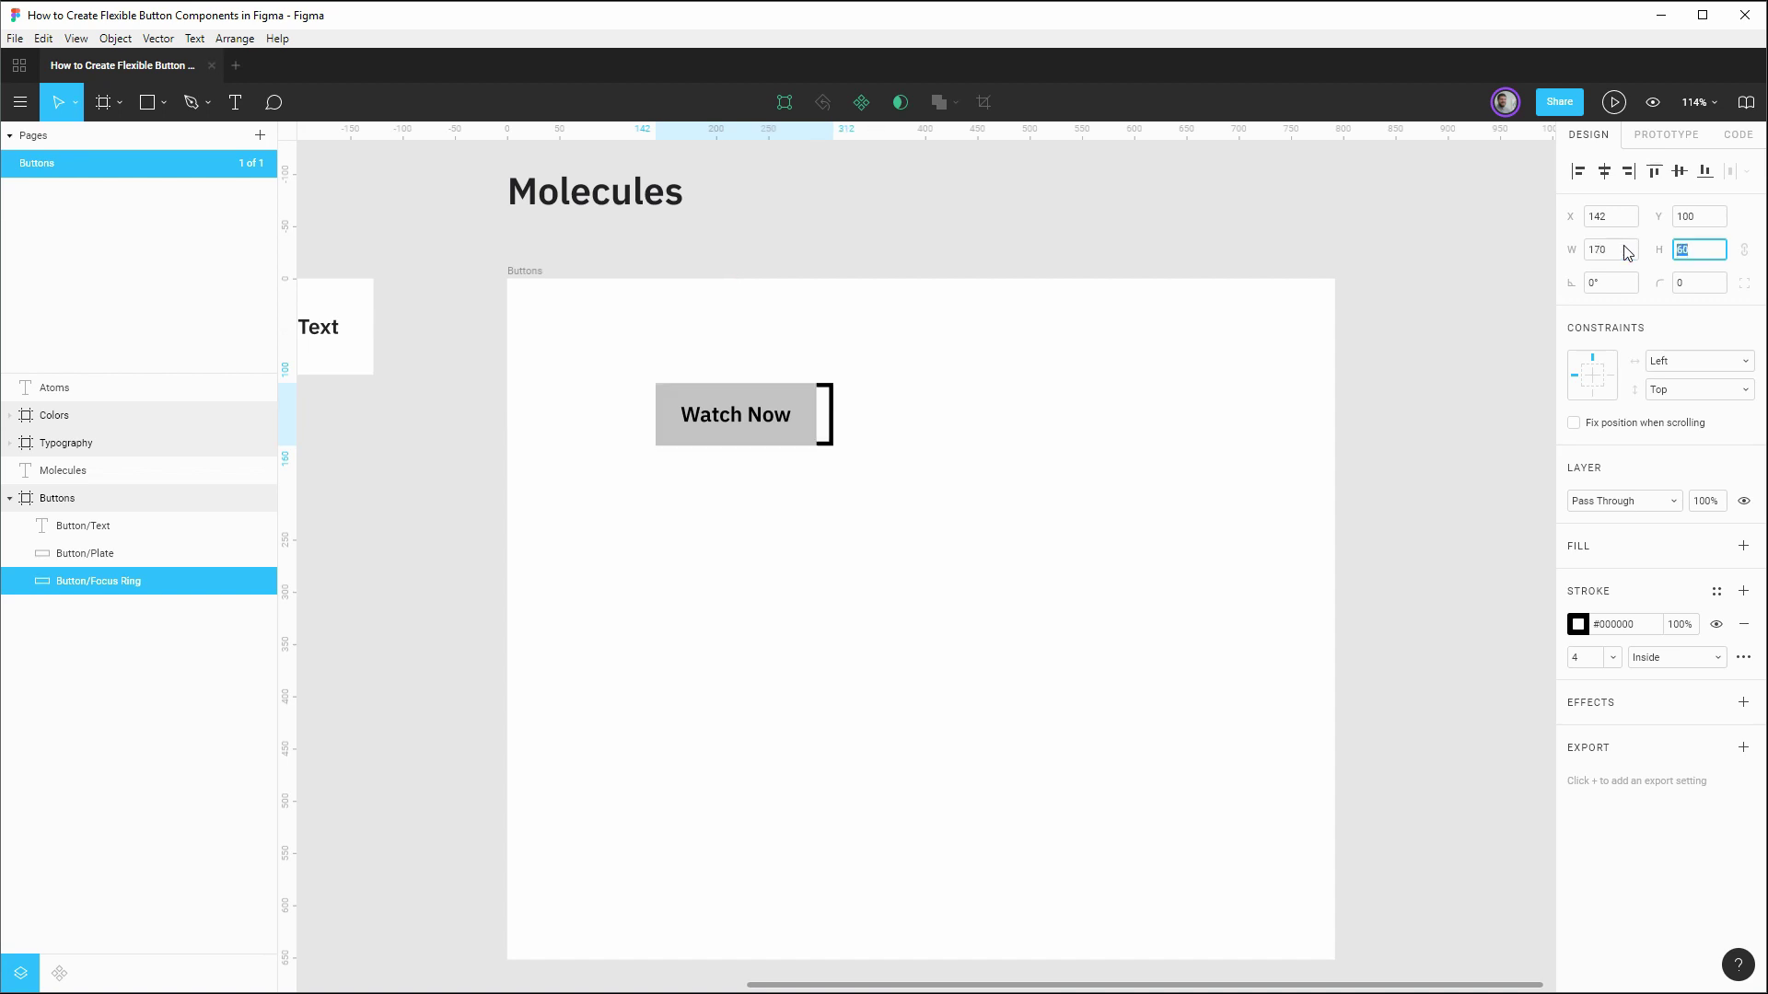
{"action": "type", "text": "76"}
{"action": "key", "text": "Return"}
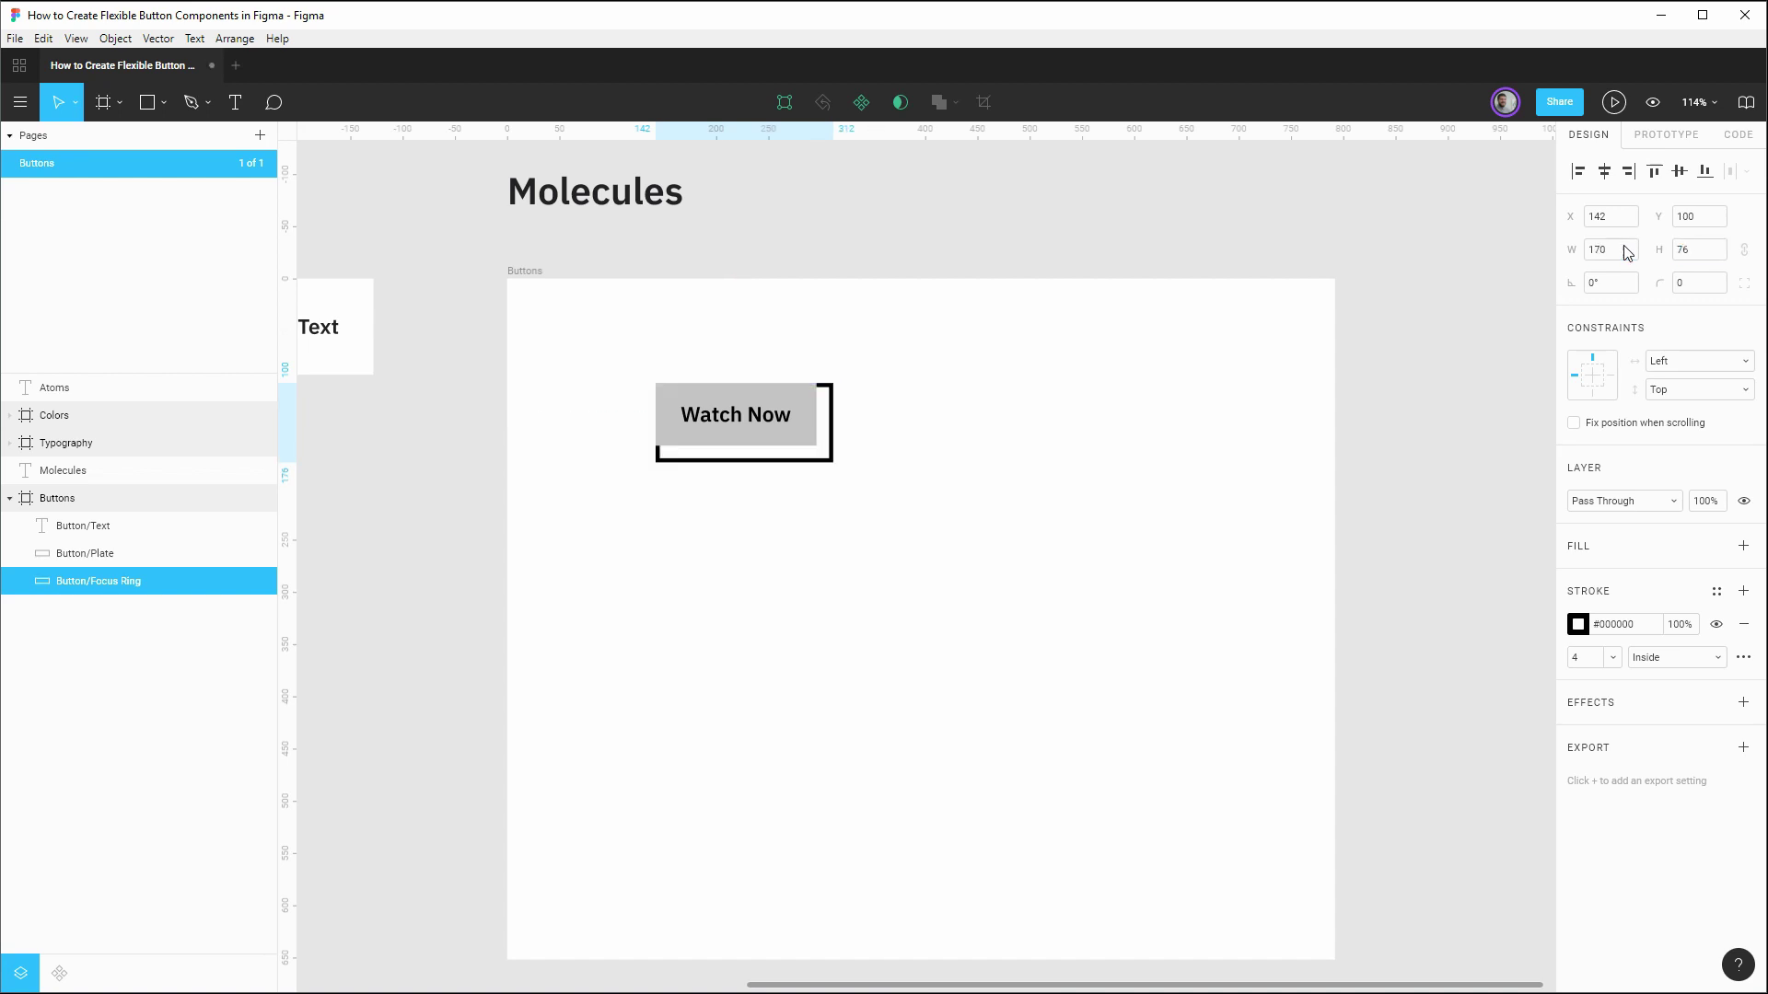
Step: Centre the text and plate horizontally and vertically within the focus ring
{"action": "left_click", "coordinate": [138, 528], "text": "shift"}
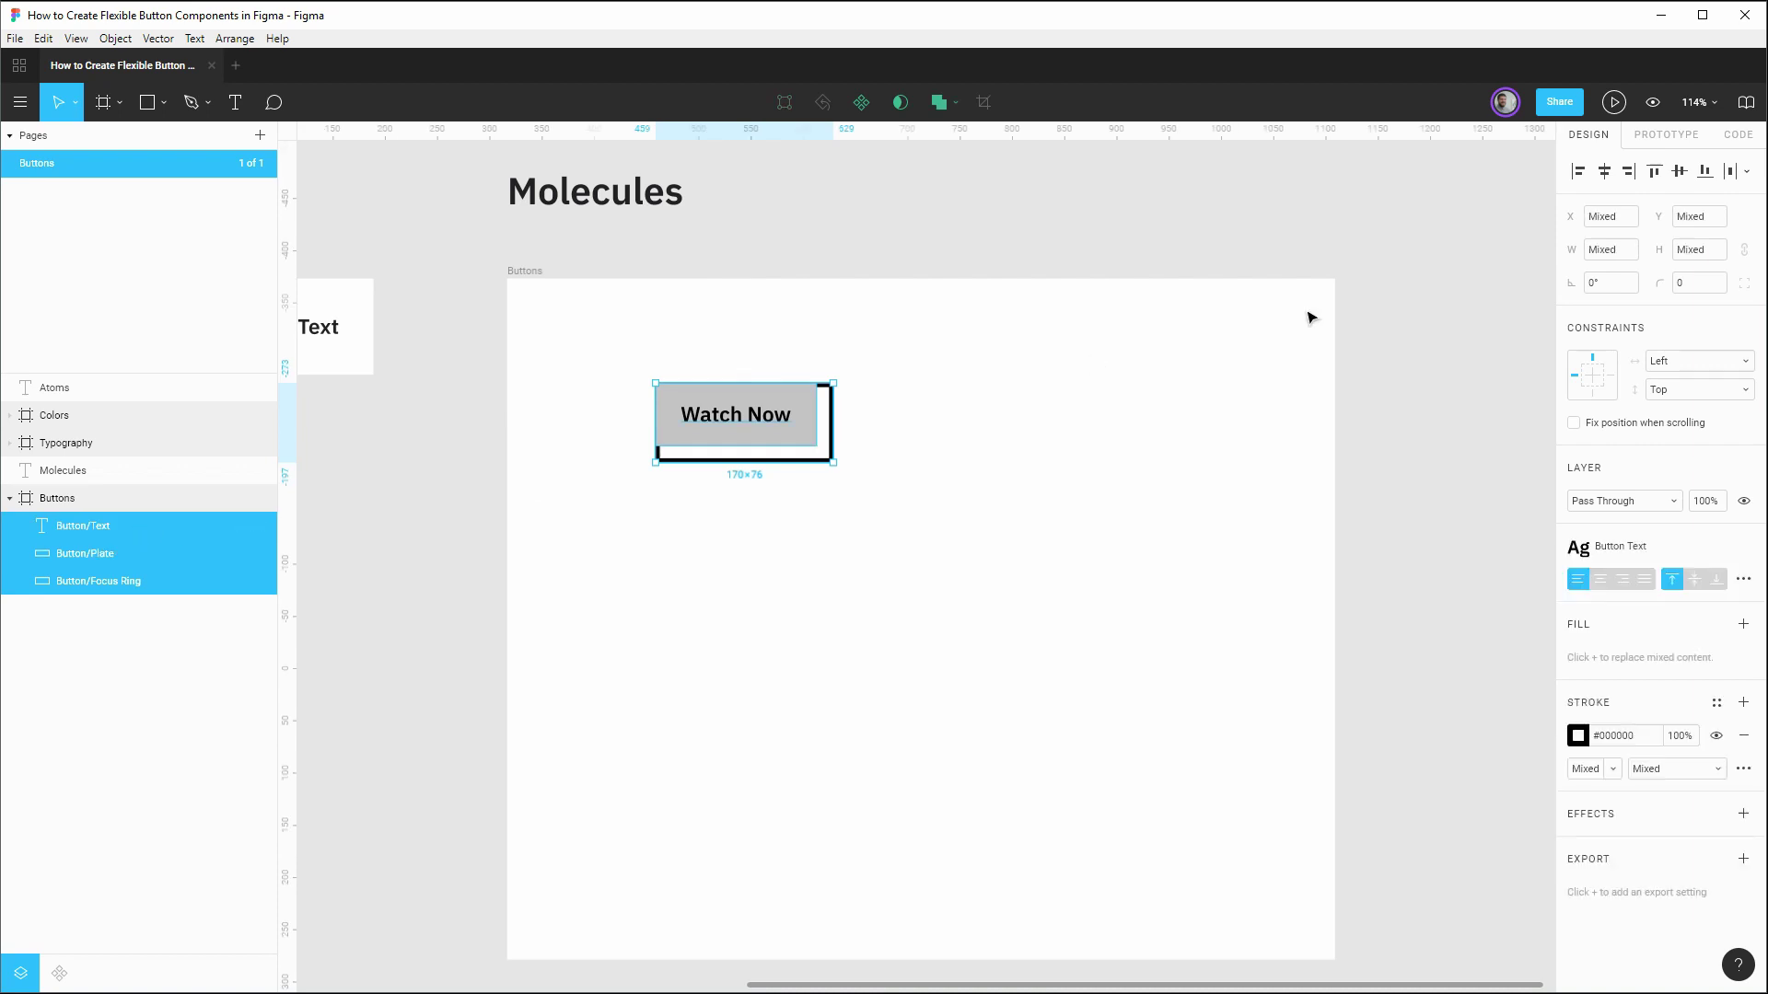
{"action": "left_click", "coordinate": [1605, 172]}
{"action": "left_click", "coordinate": [1679, 173]}
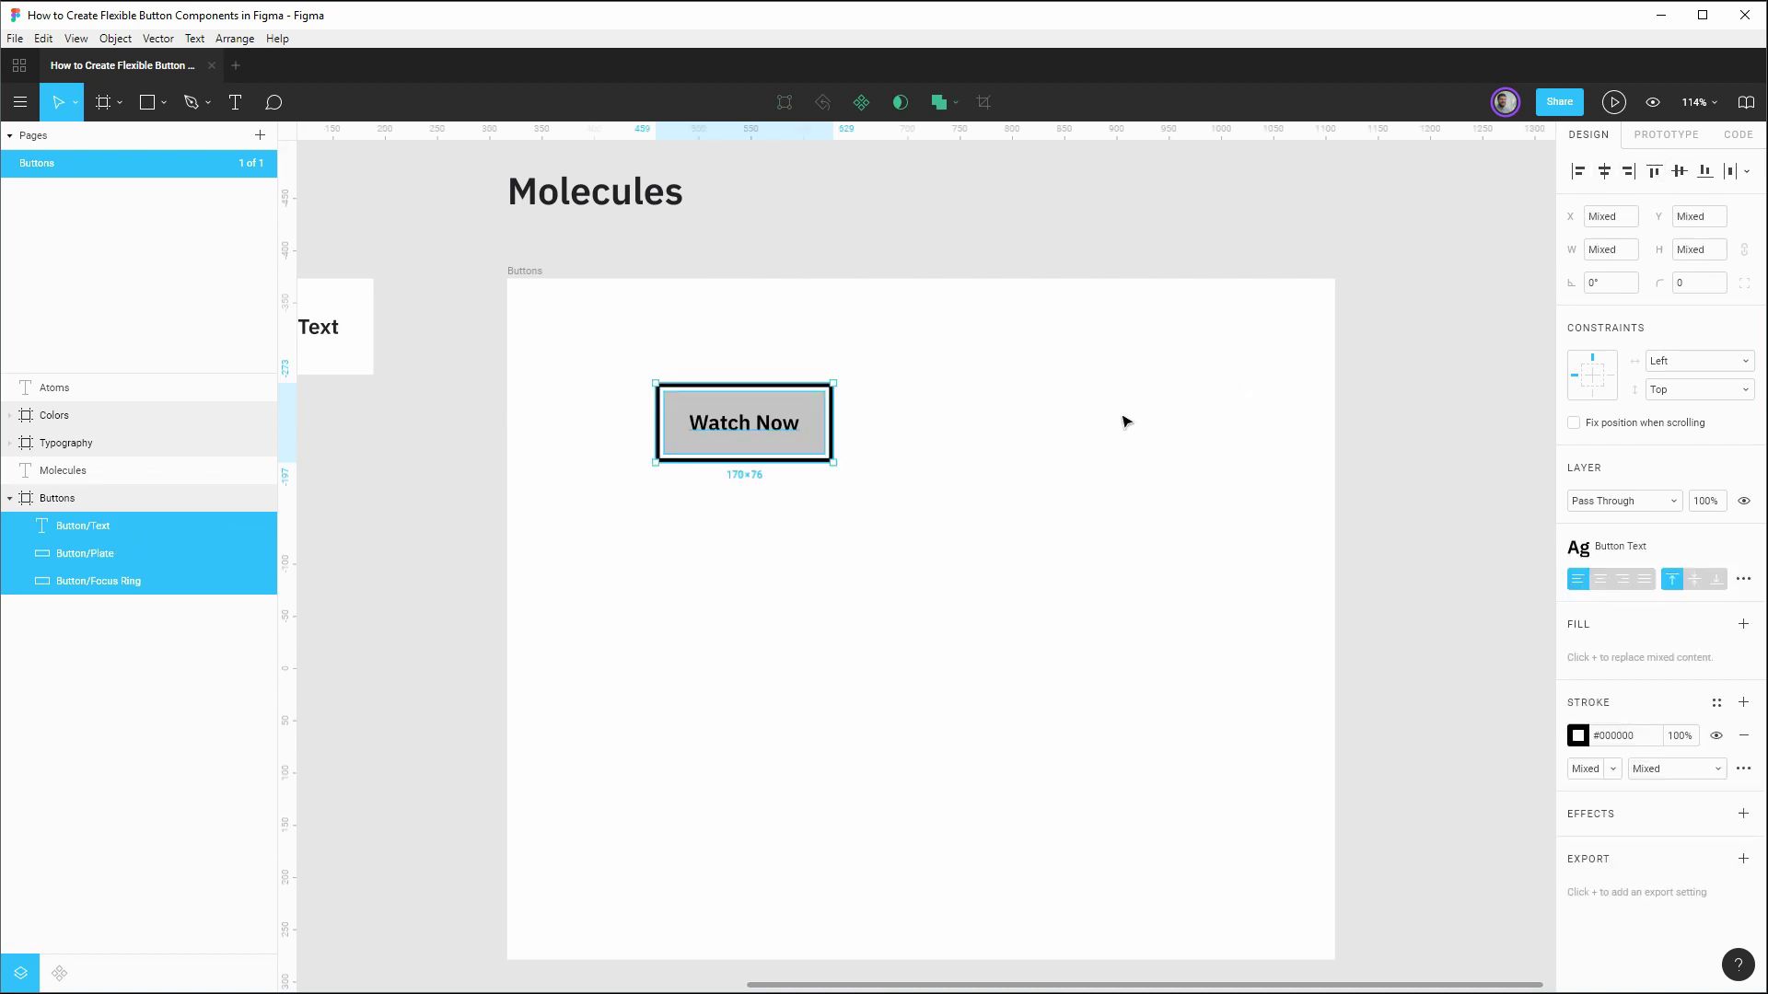
{"action": "left_click", "coordinate": [965, 432]}
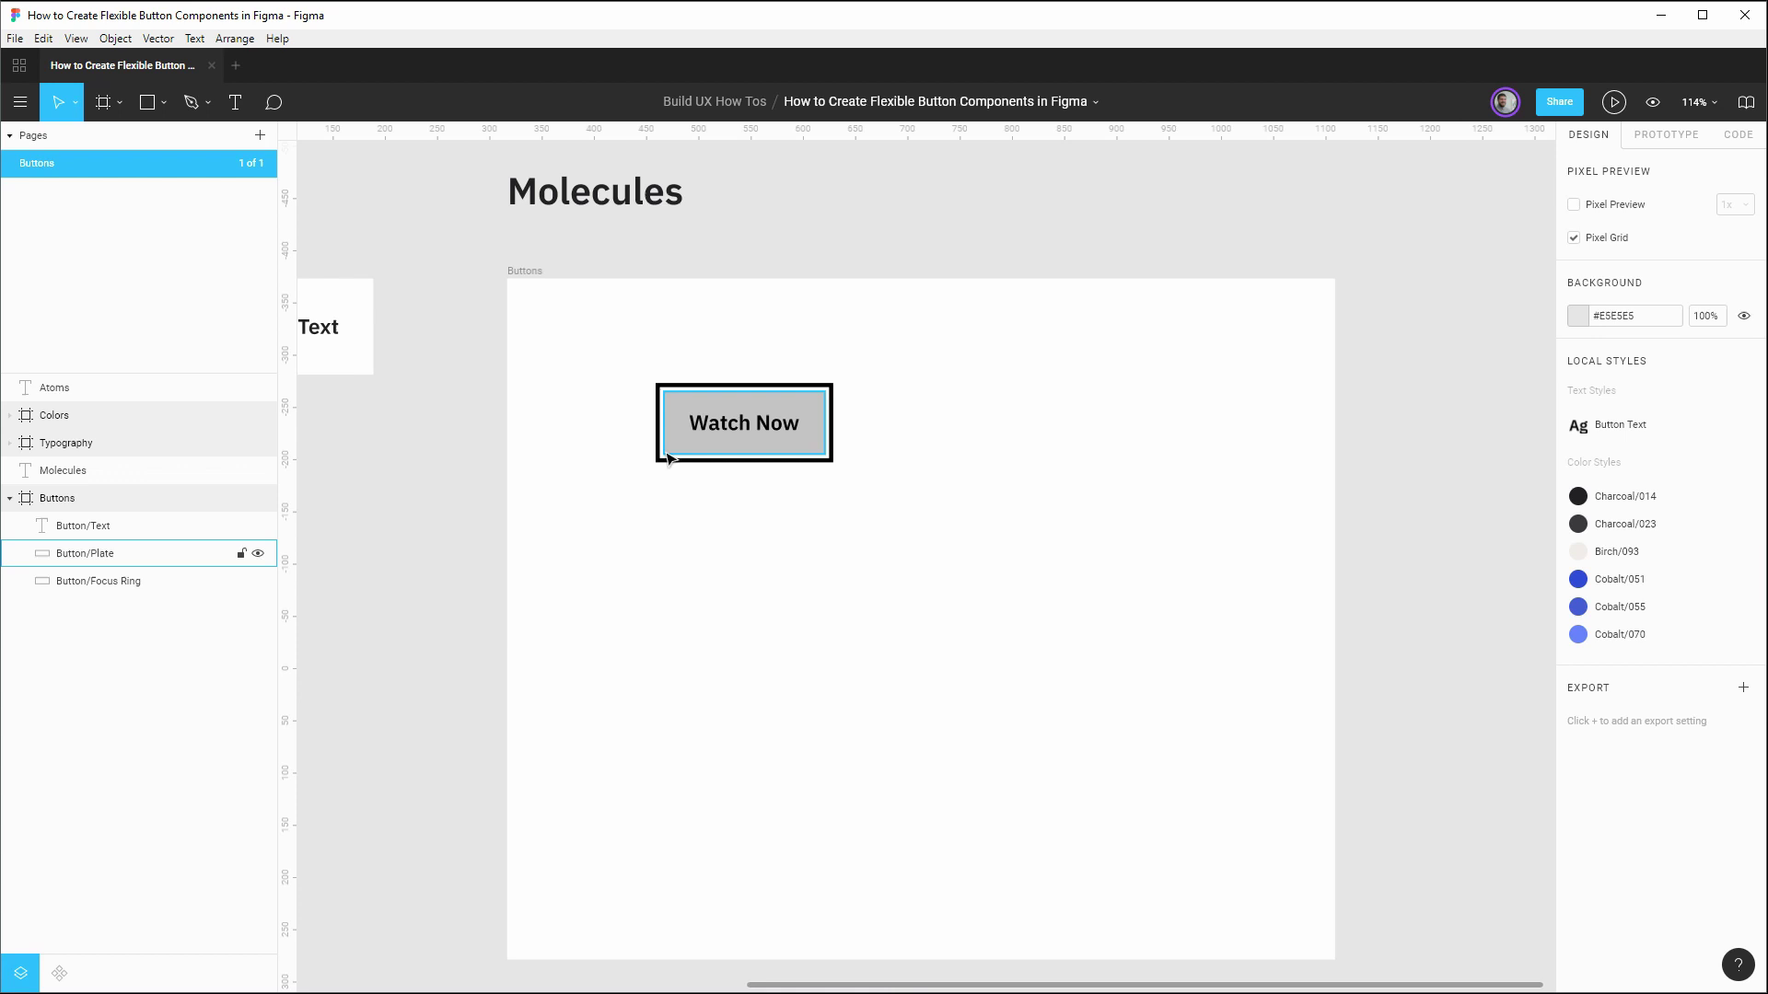
Step: Hide the focus ring and combine all three button layers into one component
{"action": "left_click", "coordinate": [259, 581]}
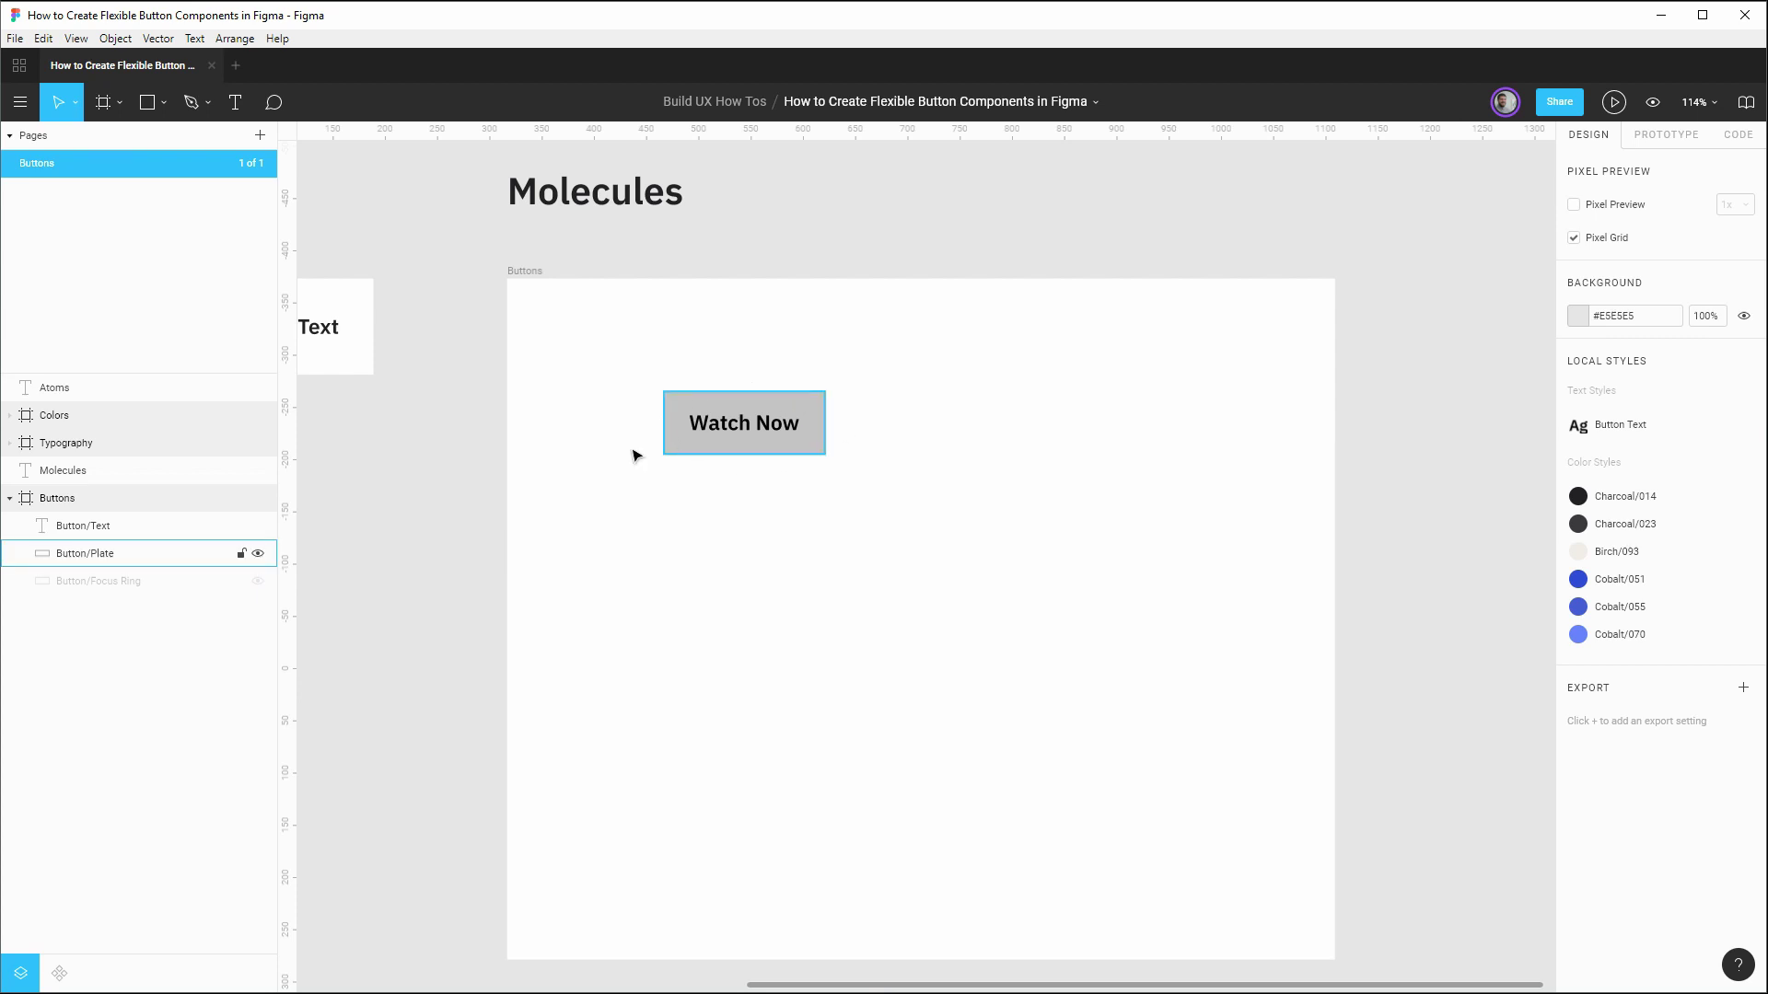
{"action": "left_click", "coordinate": [157, 582]}
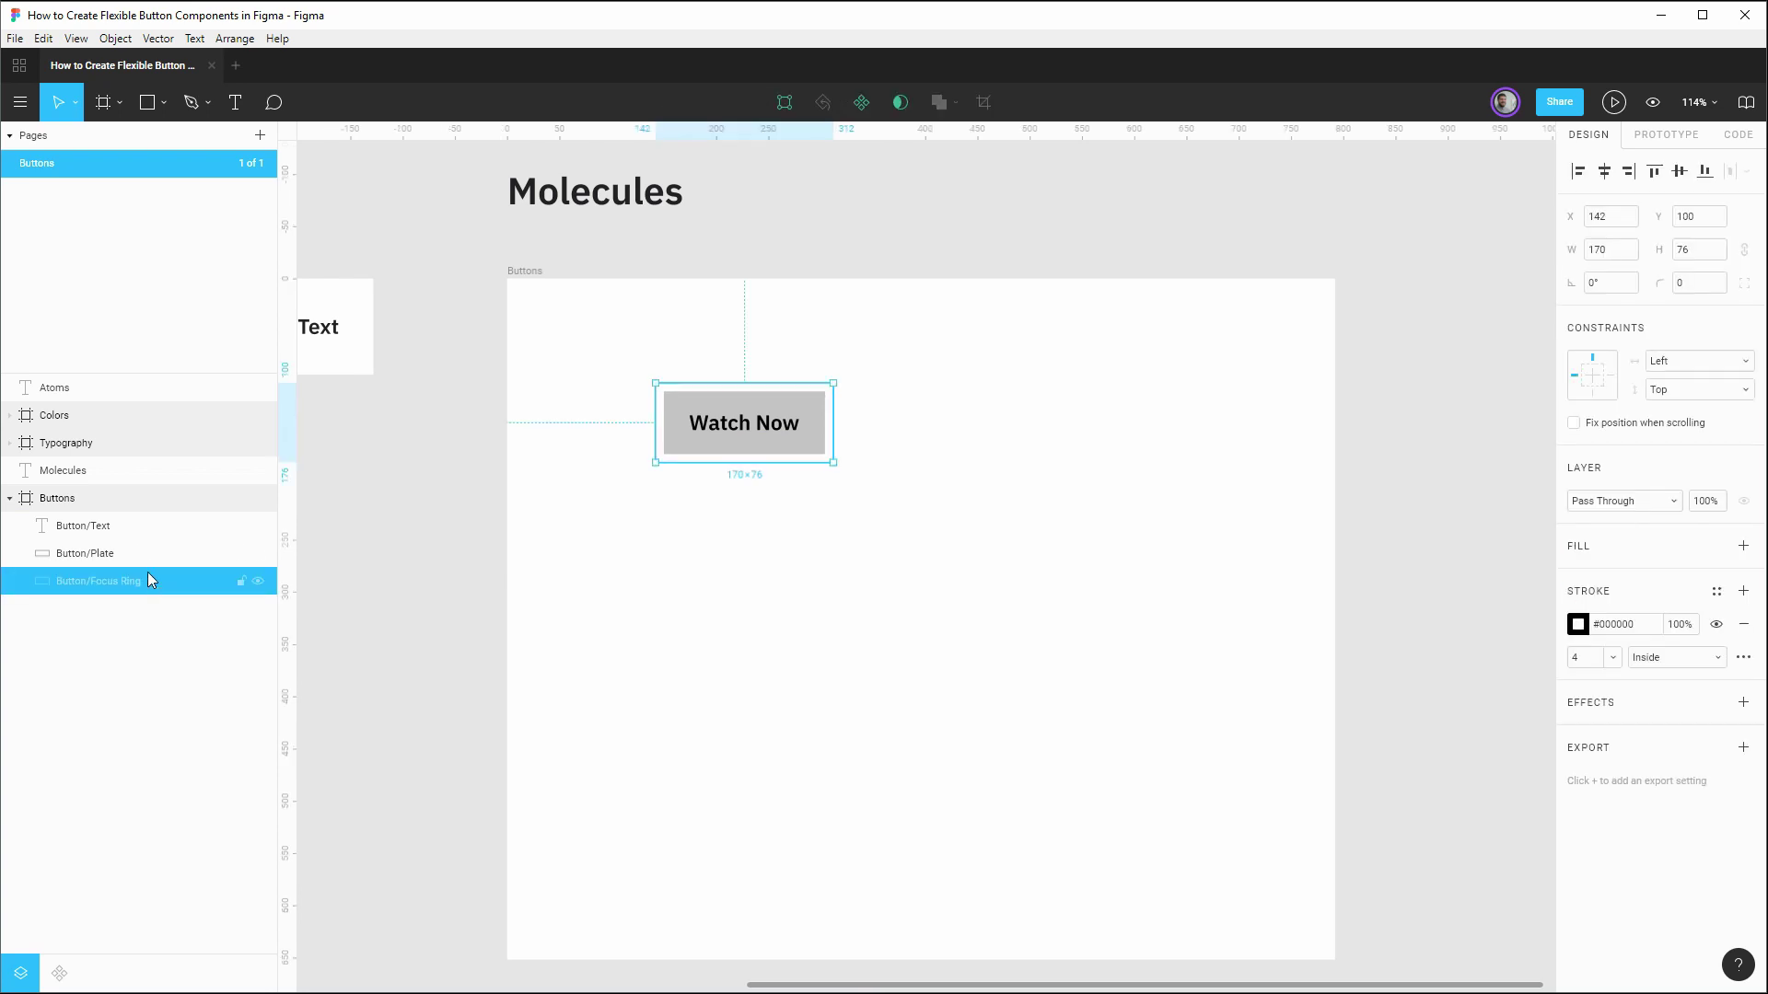
{"action": "left_click", "coordinate": [139, 526], "text": "shift"}
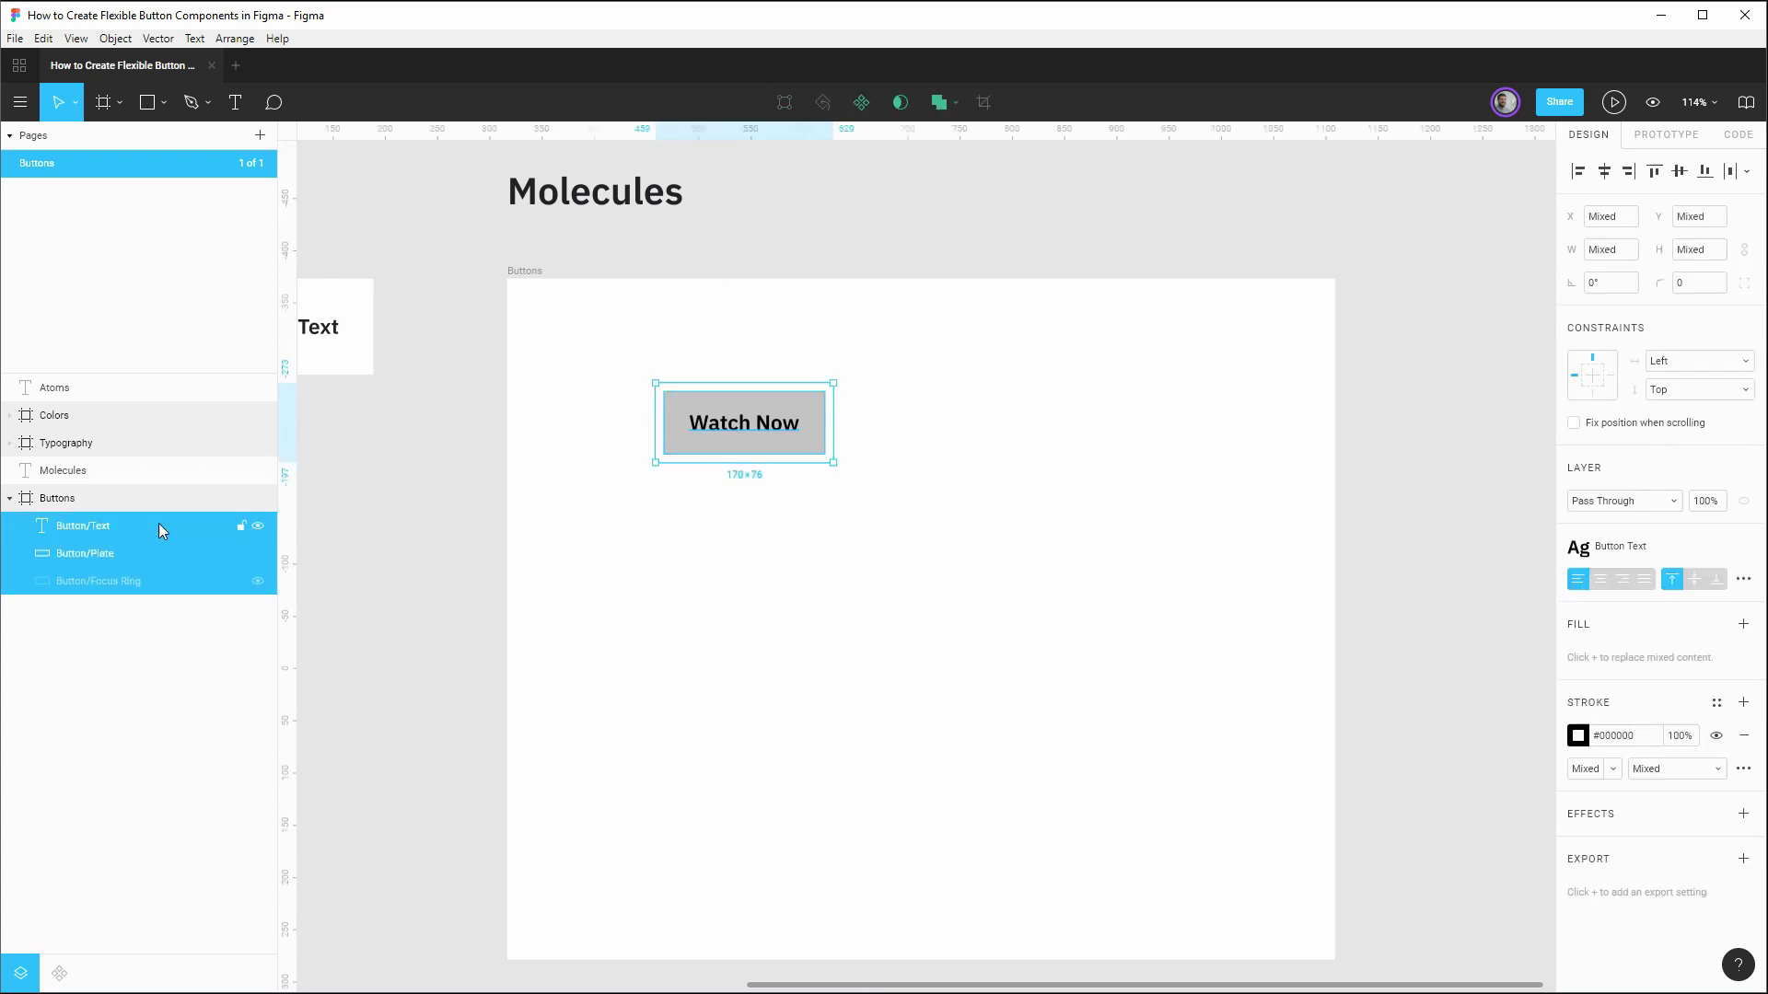
{"action": "right_click", "coordinate": [159, 523]}
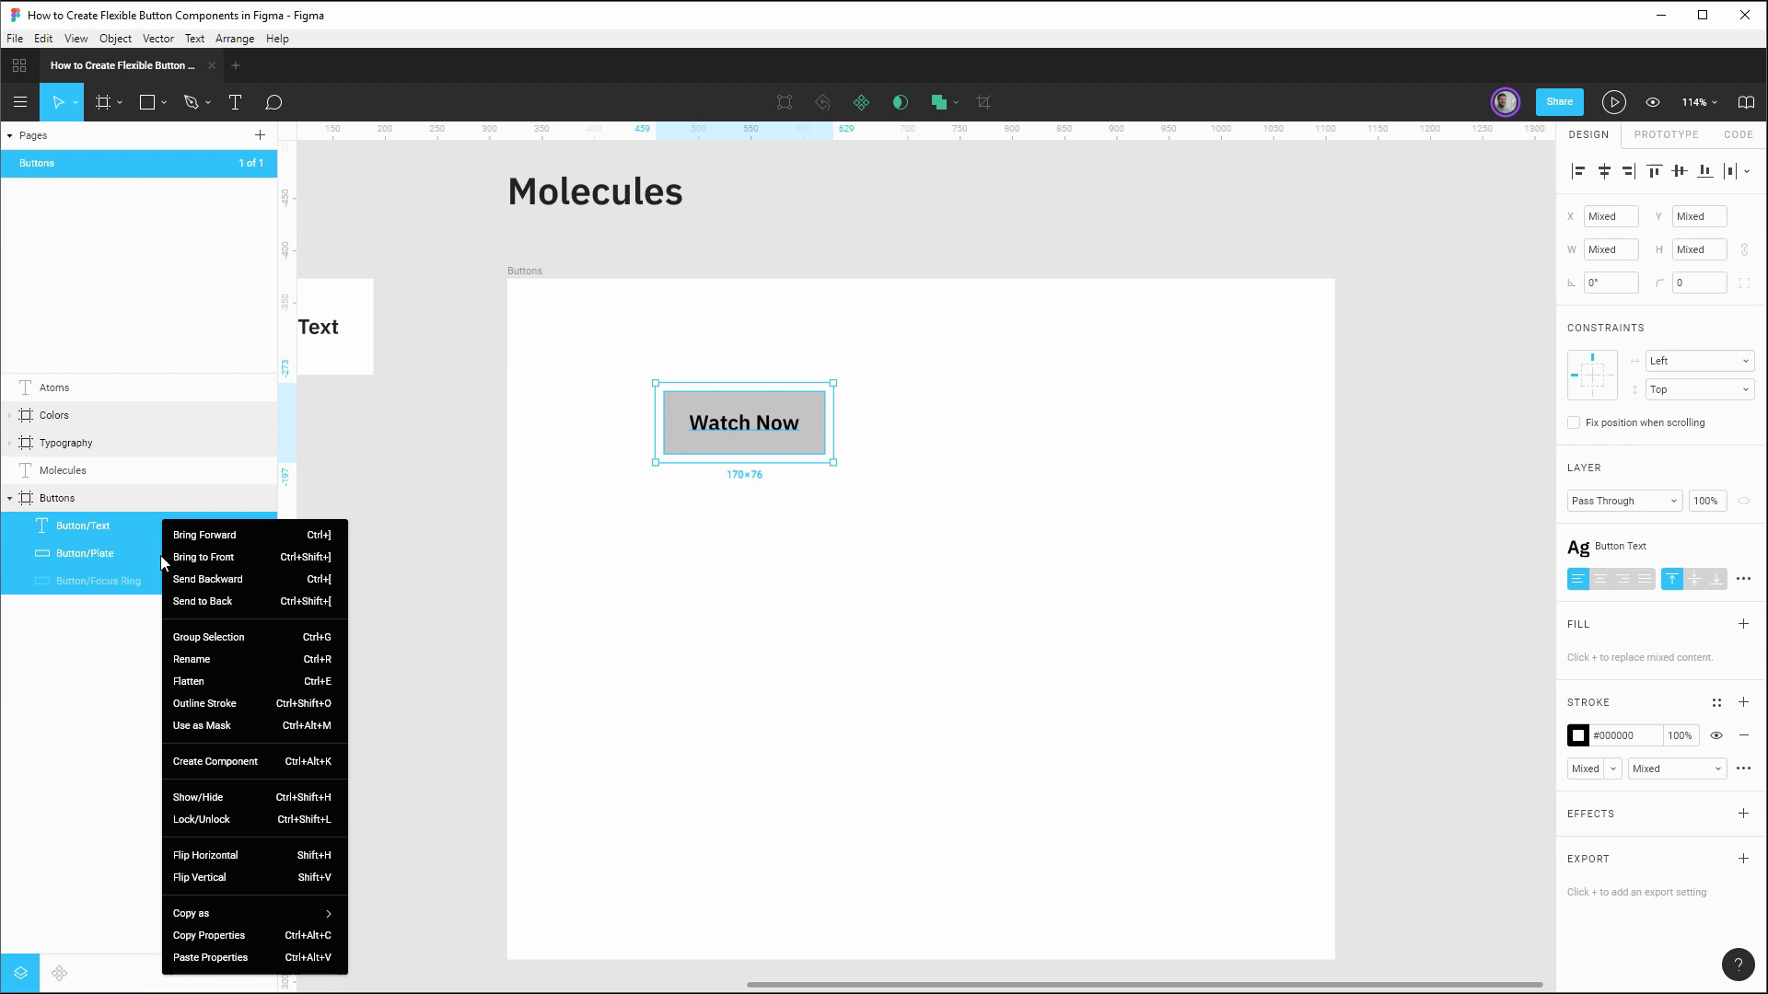
{"action": "left_click", "coordinate": [206, 763]}
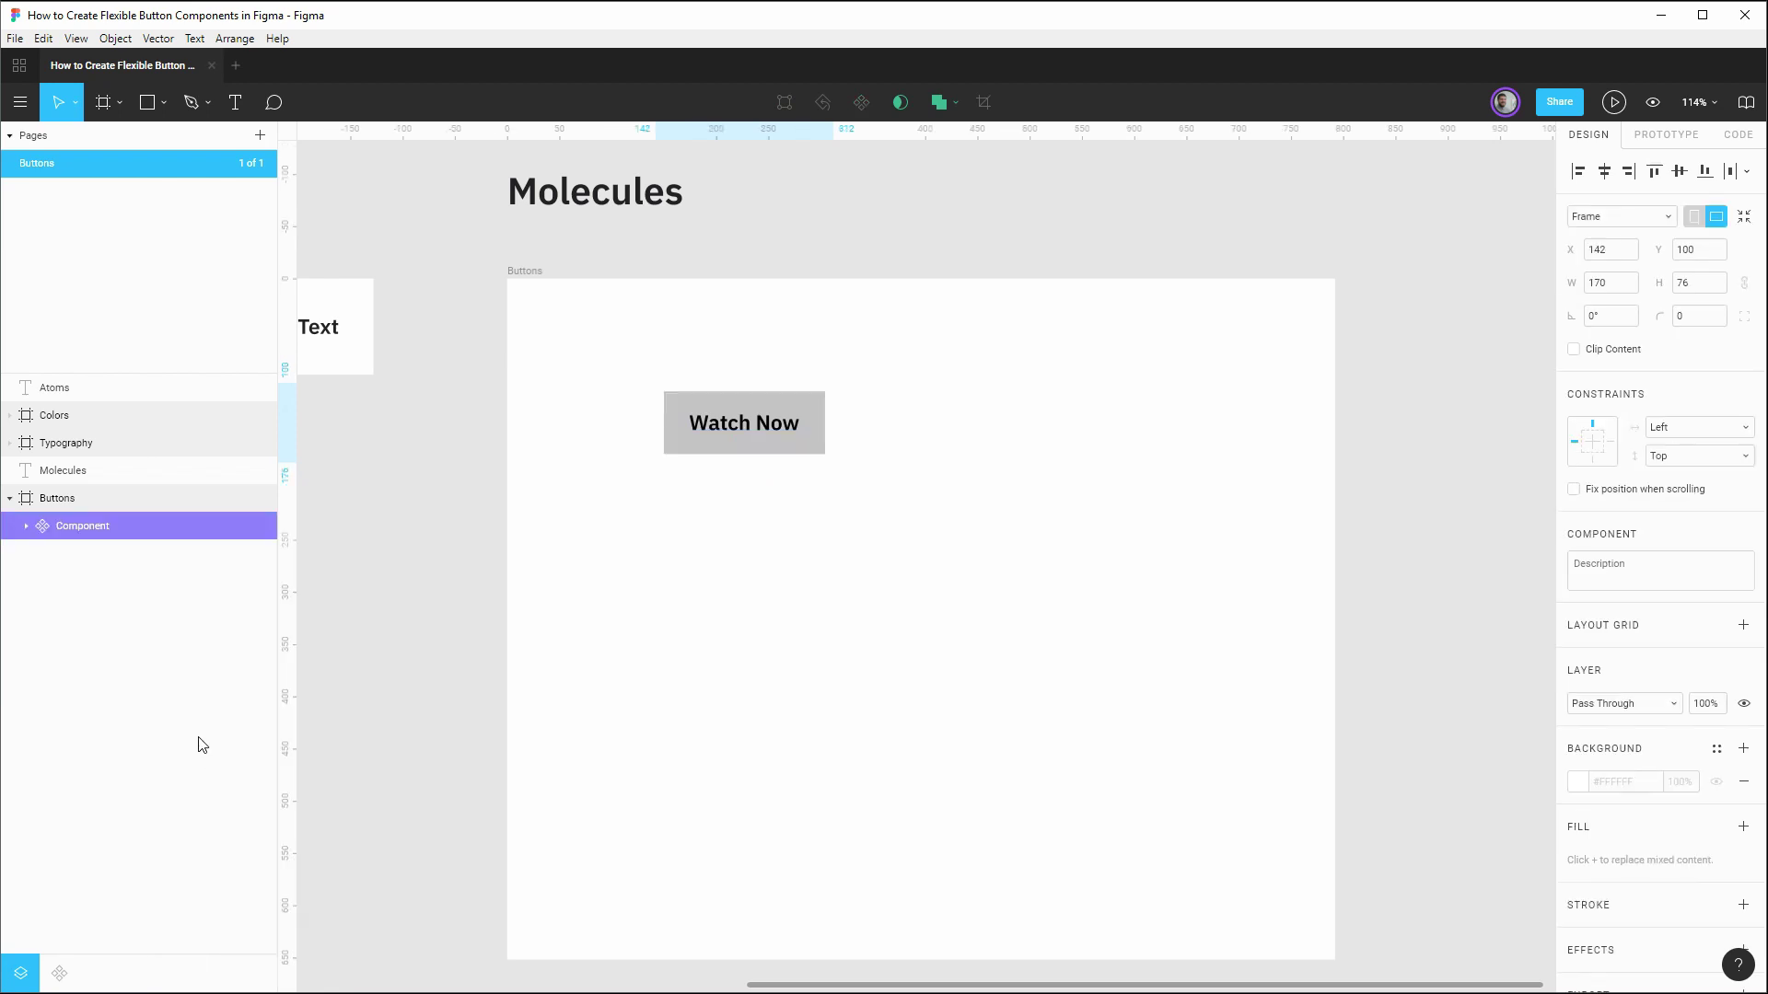
Step: Rename the new Watch Now component 'Button/Primitive/Default'
{"action": "key", "text": "ctrl+r"}
{"action": "type", "text": "Button/Pr"}
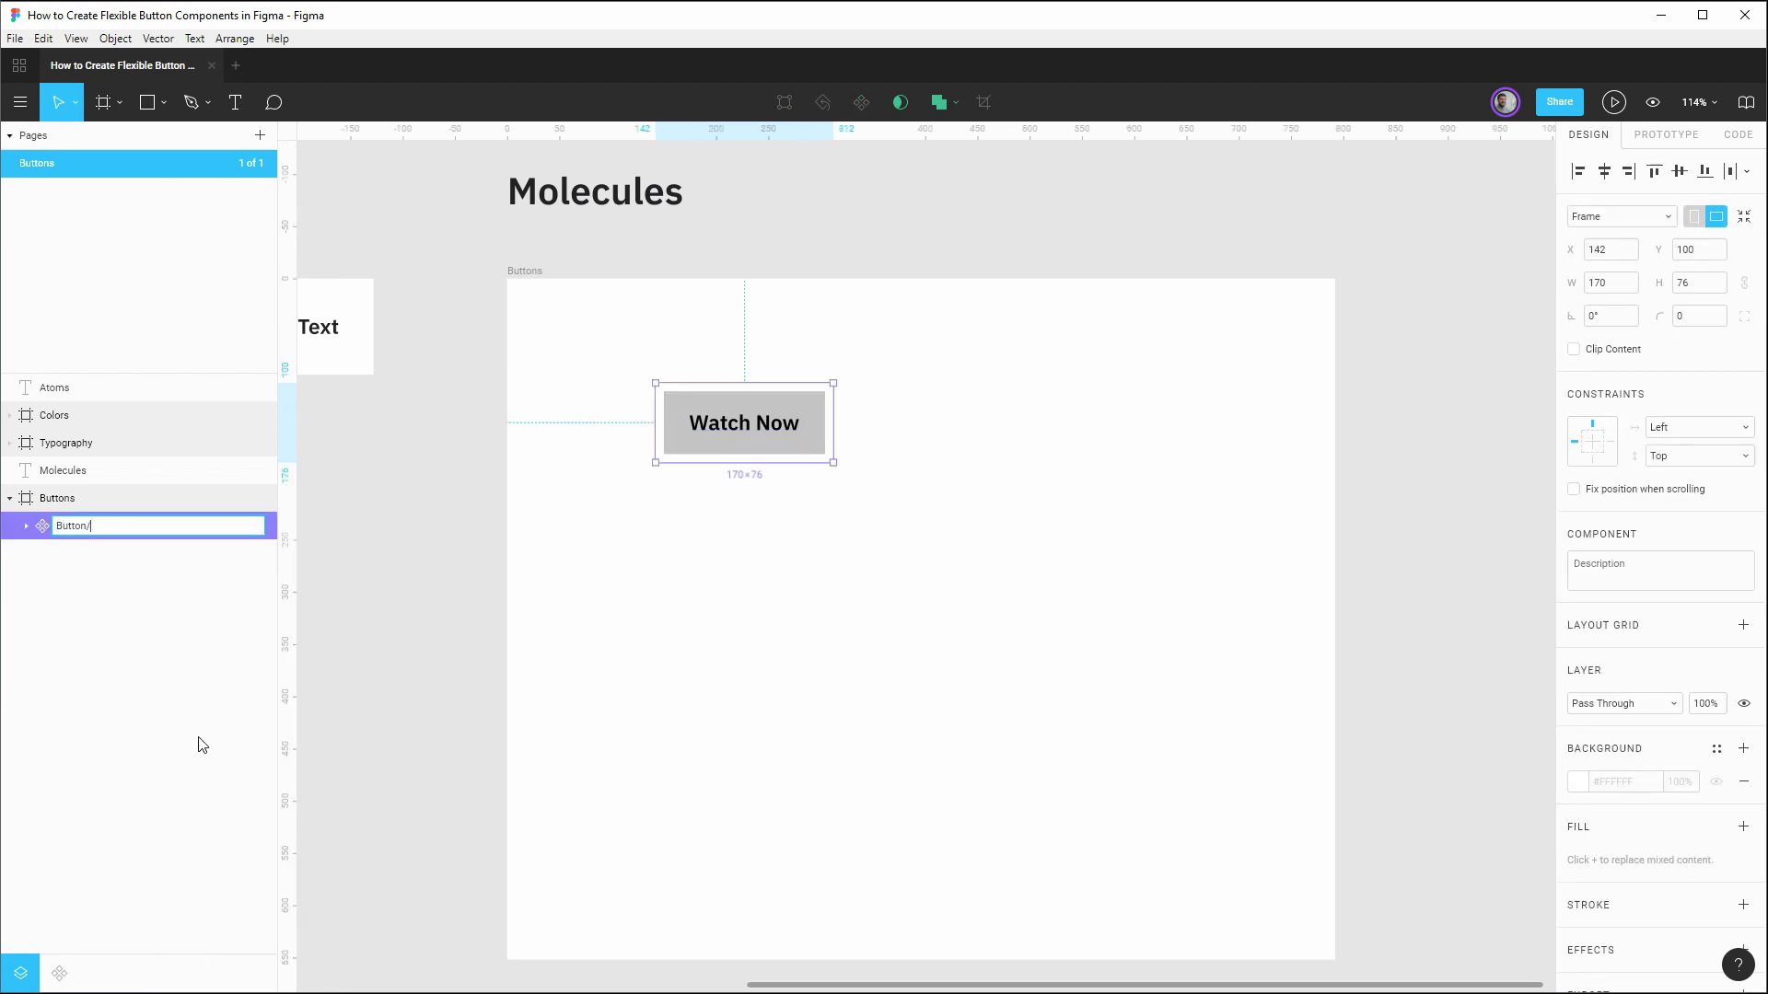
{"action": "type", "text": "imitive/Default"}
{"action": "key", "text": "Return"}
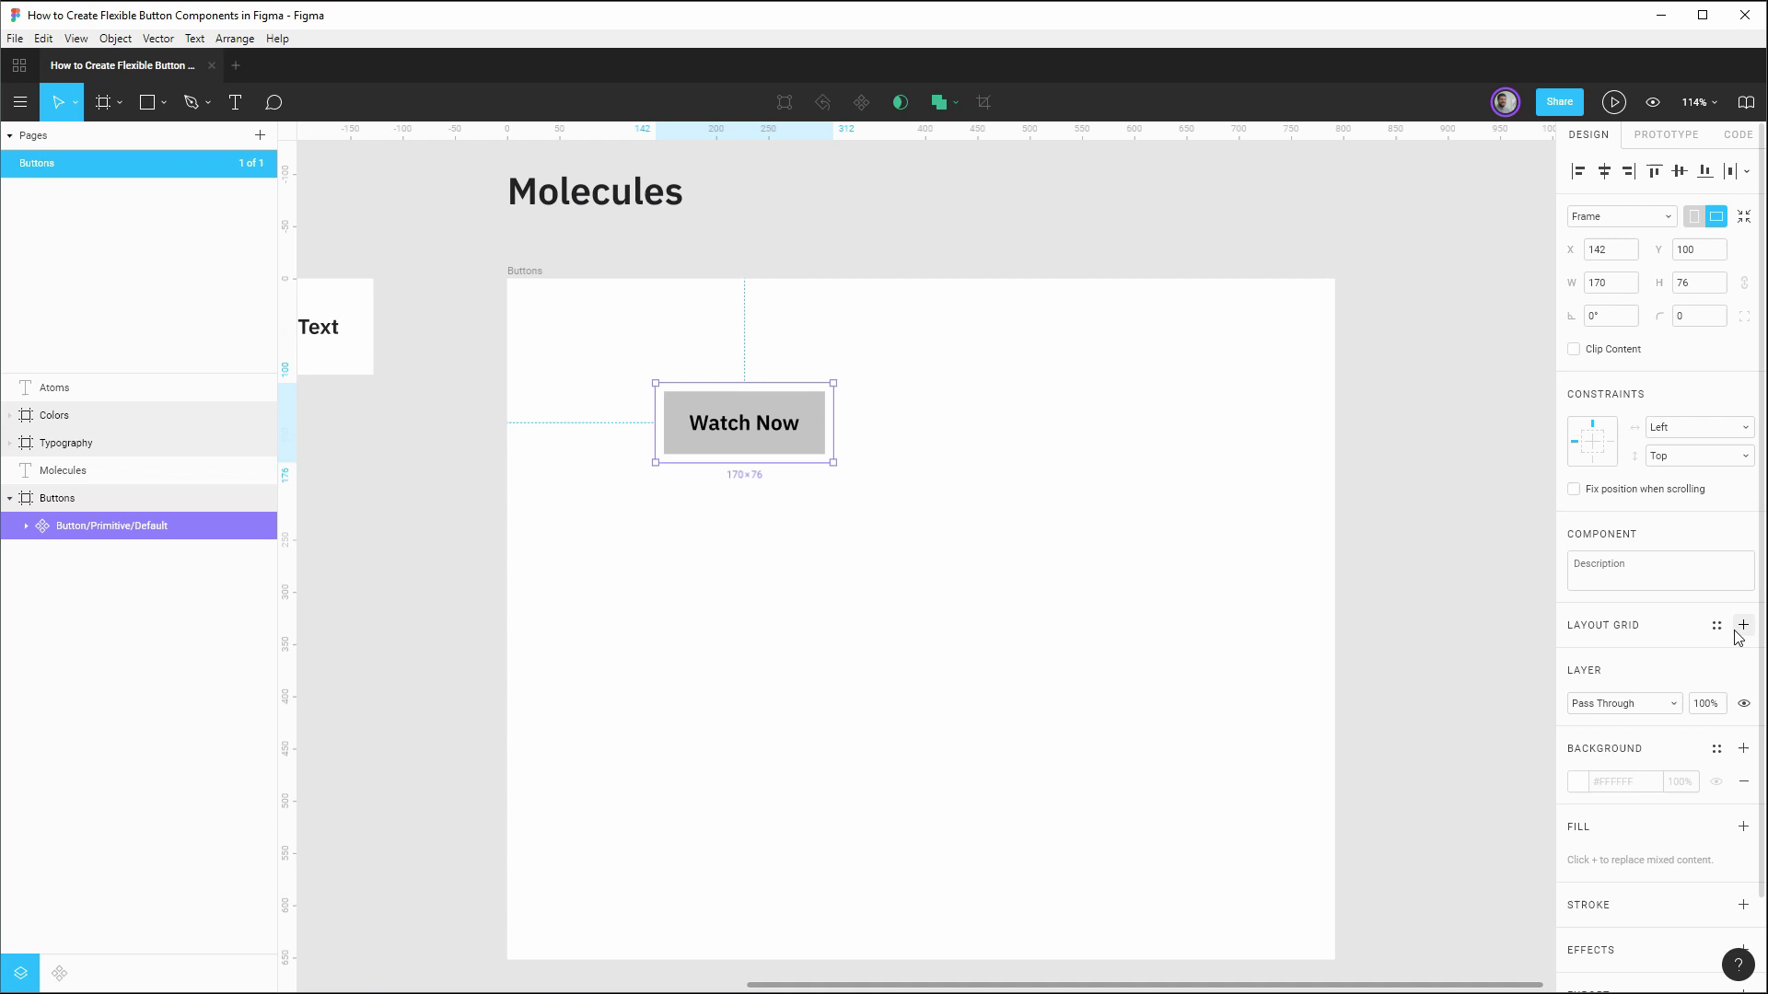
Step: Add a Columns layout grid with count 1, gutter 0 and margin 32
{"action": "left_click", "coordinate": [1744, 626]}
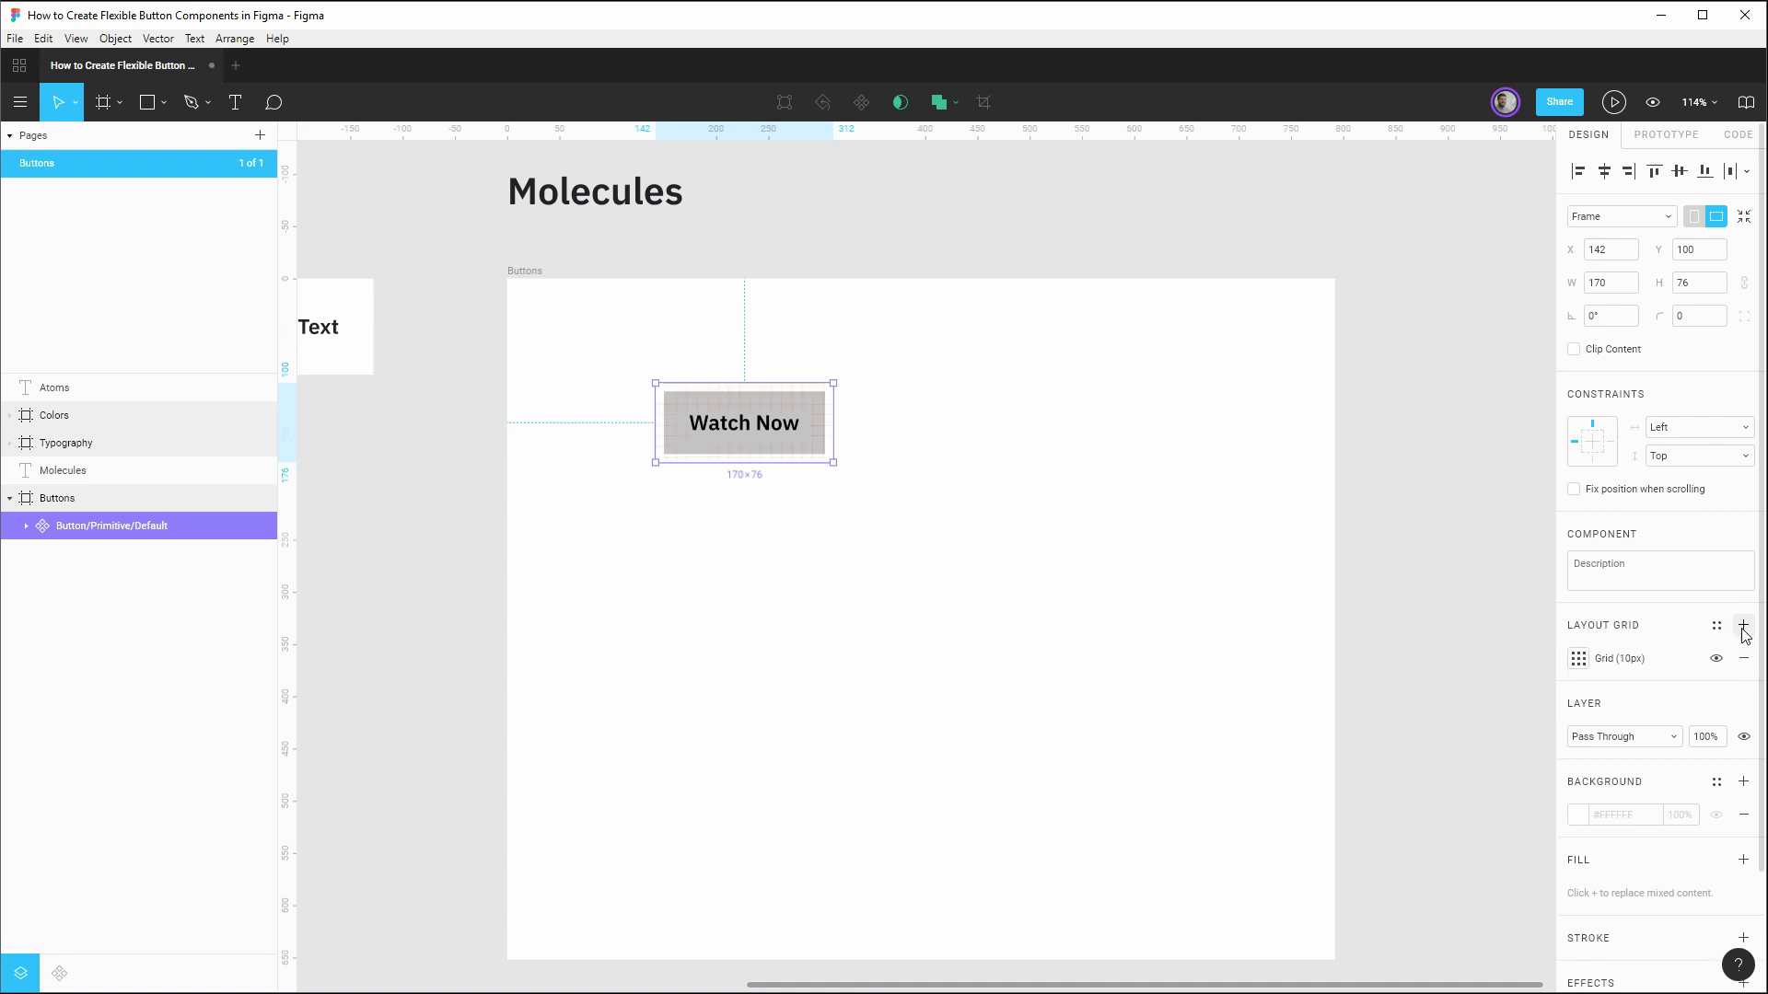
{"action": "left_click", "coordinate": [1580, 658]}
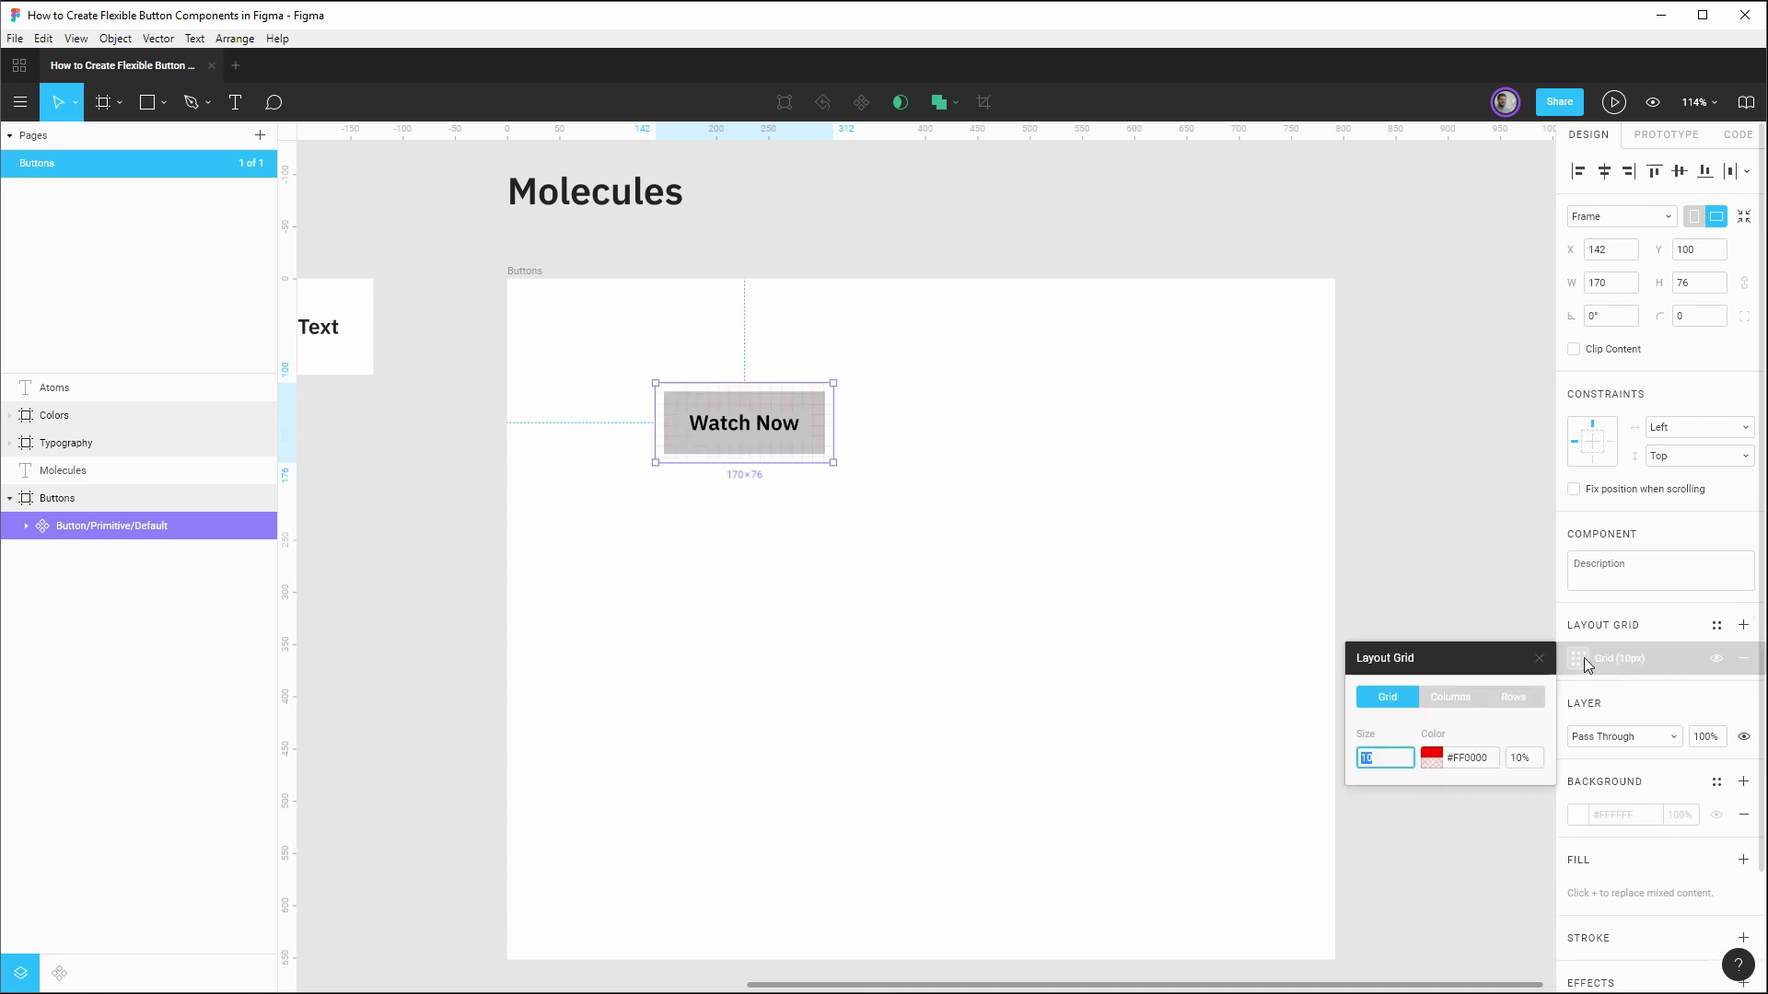
{"action": "left_click", "coordinate": [1457, 697]}
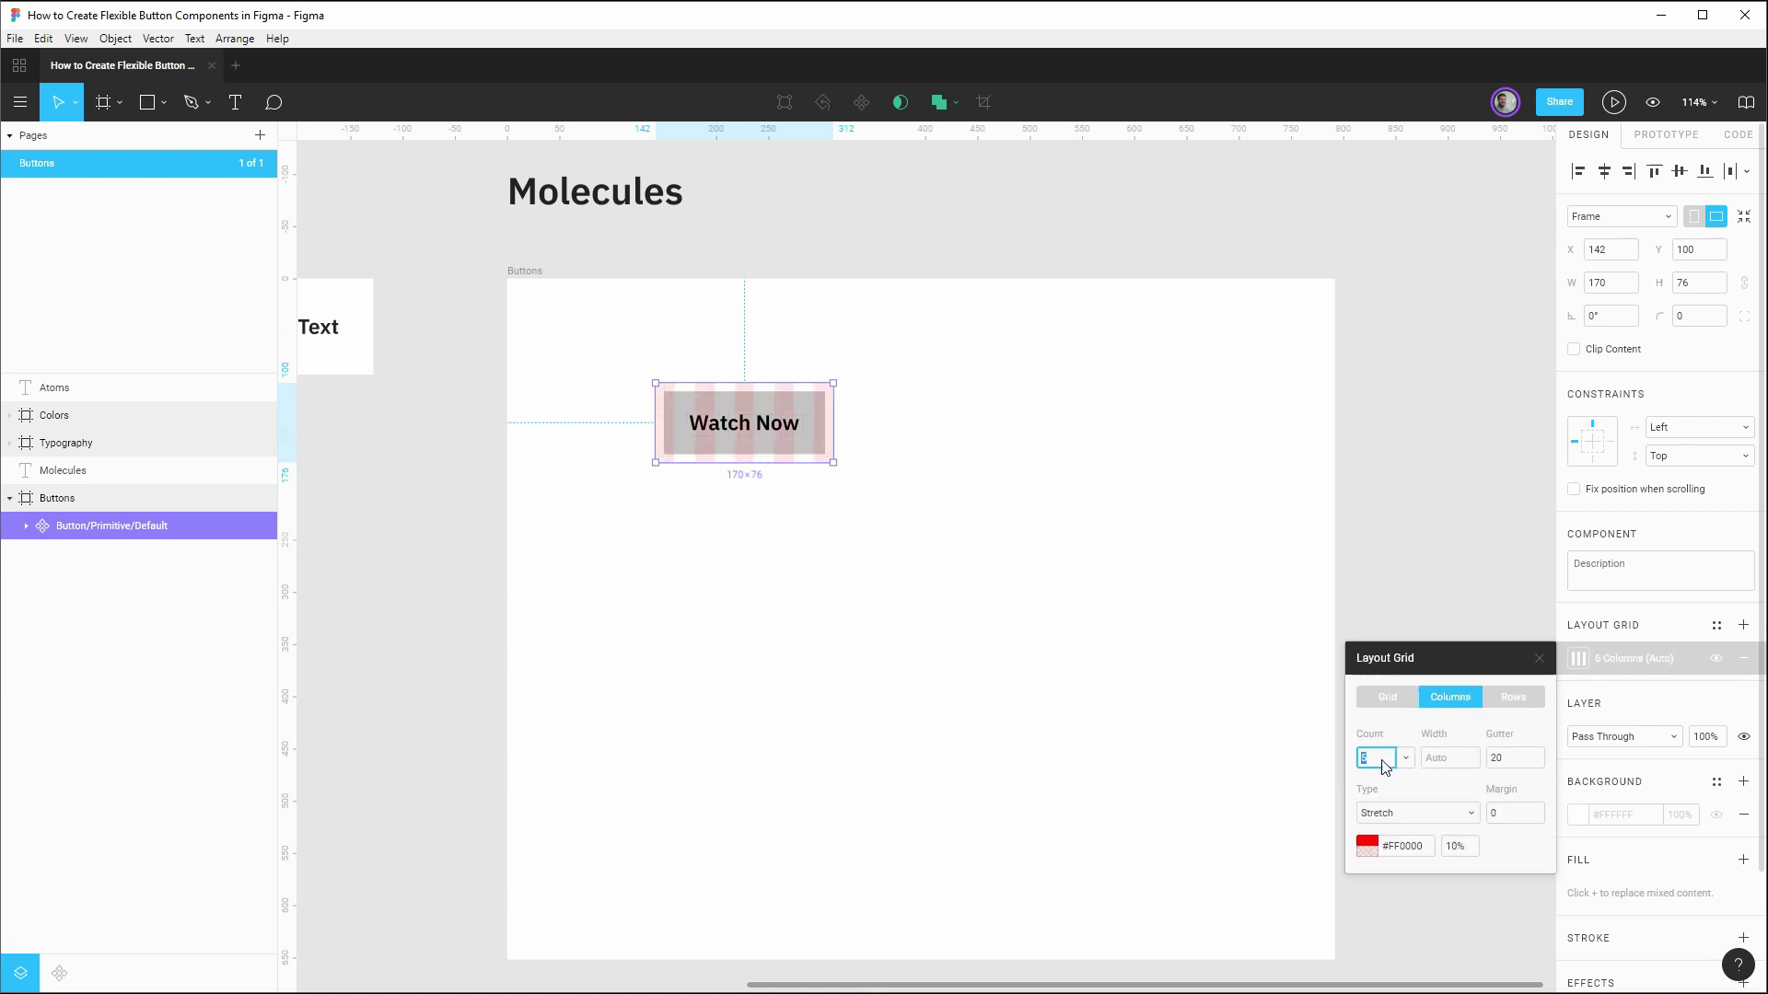
{"action": "type", "text": "1"}
{"action": "left_click", "coordinate": [1504, 760]}
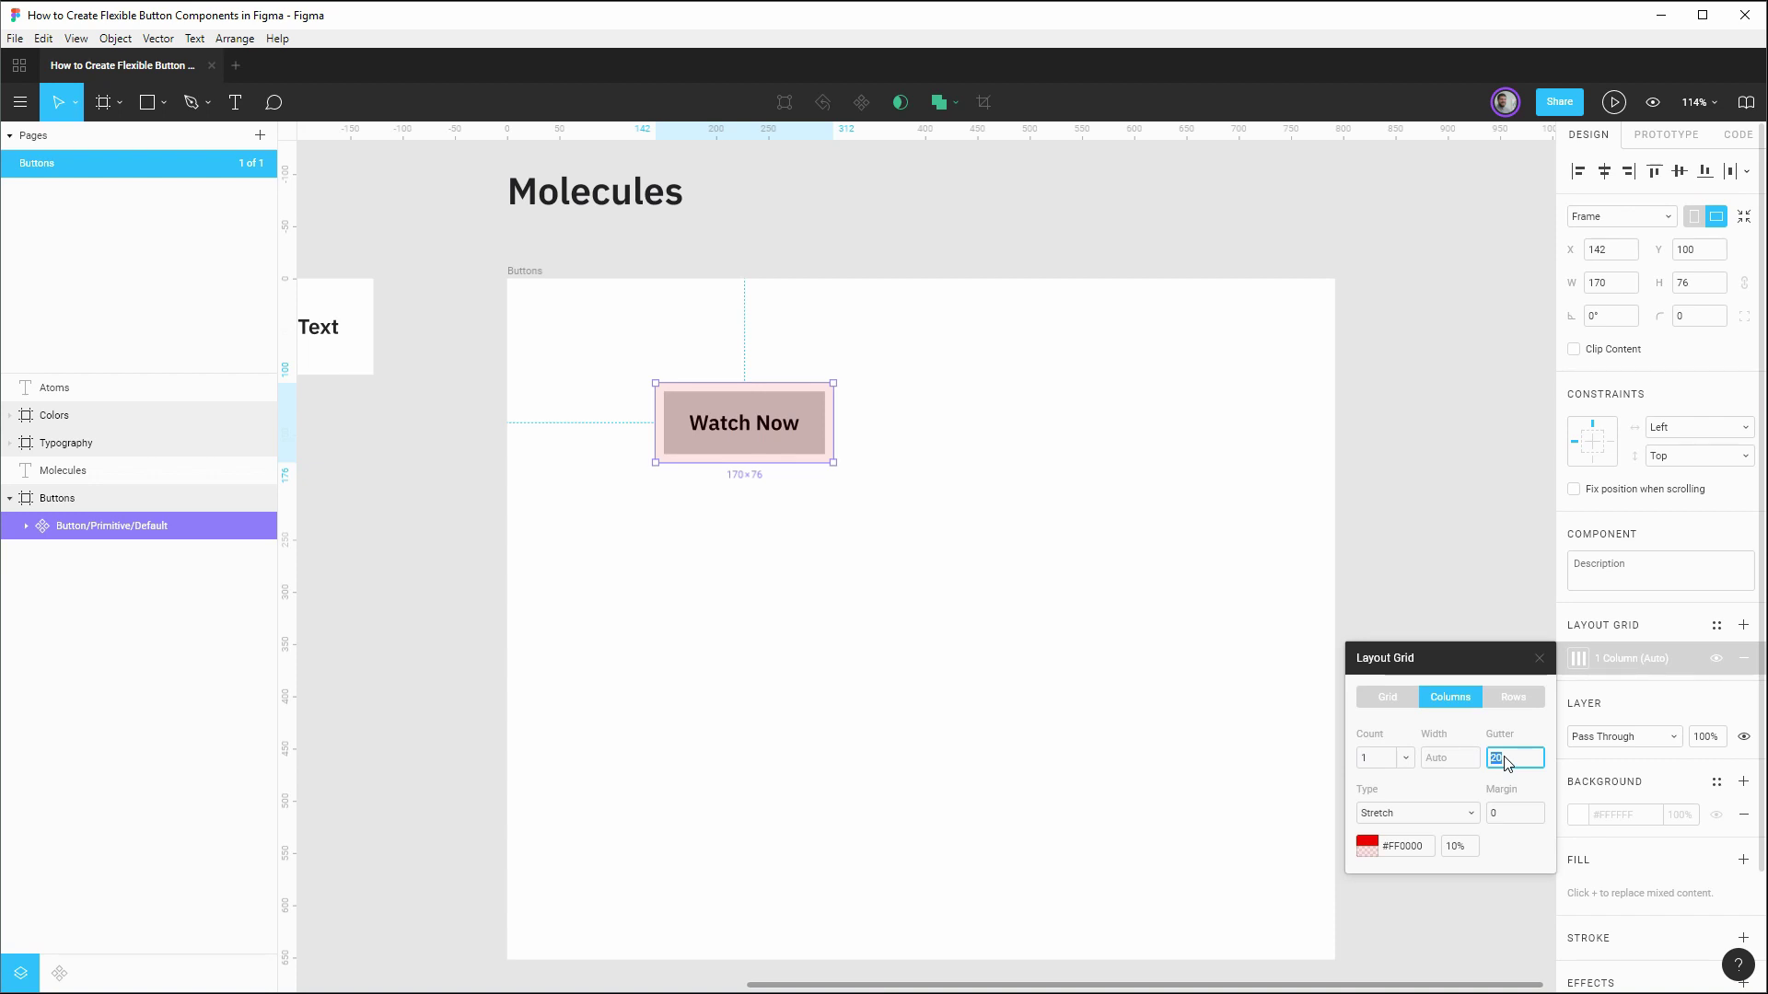
{"action": "type", "text": "0"}
{"action": "key", "text": "Return"}
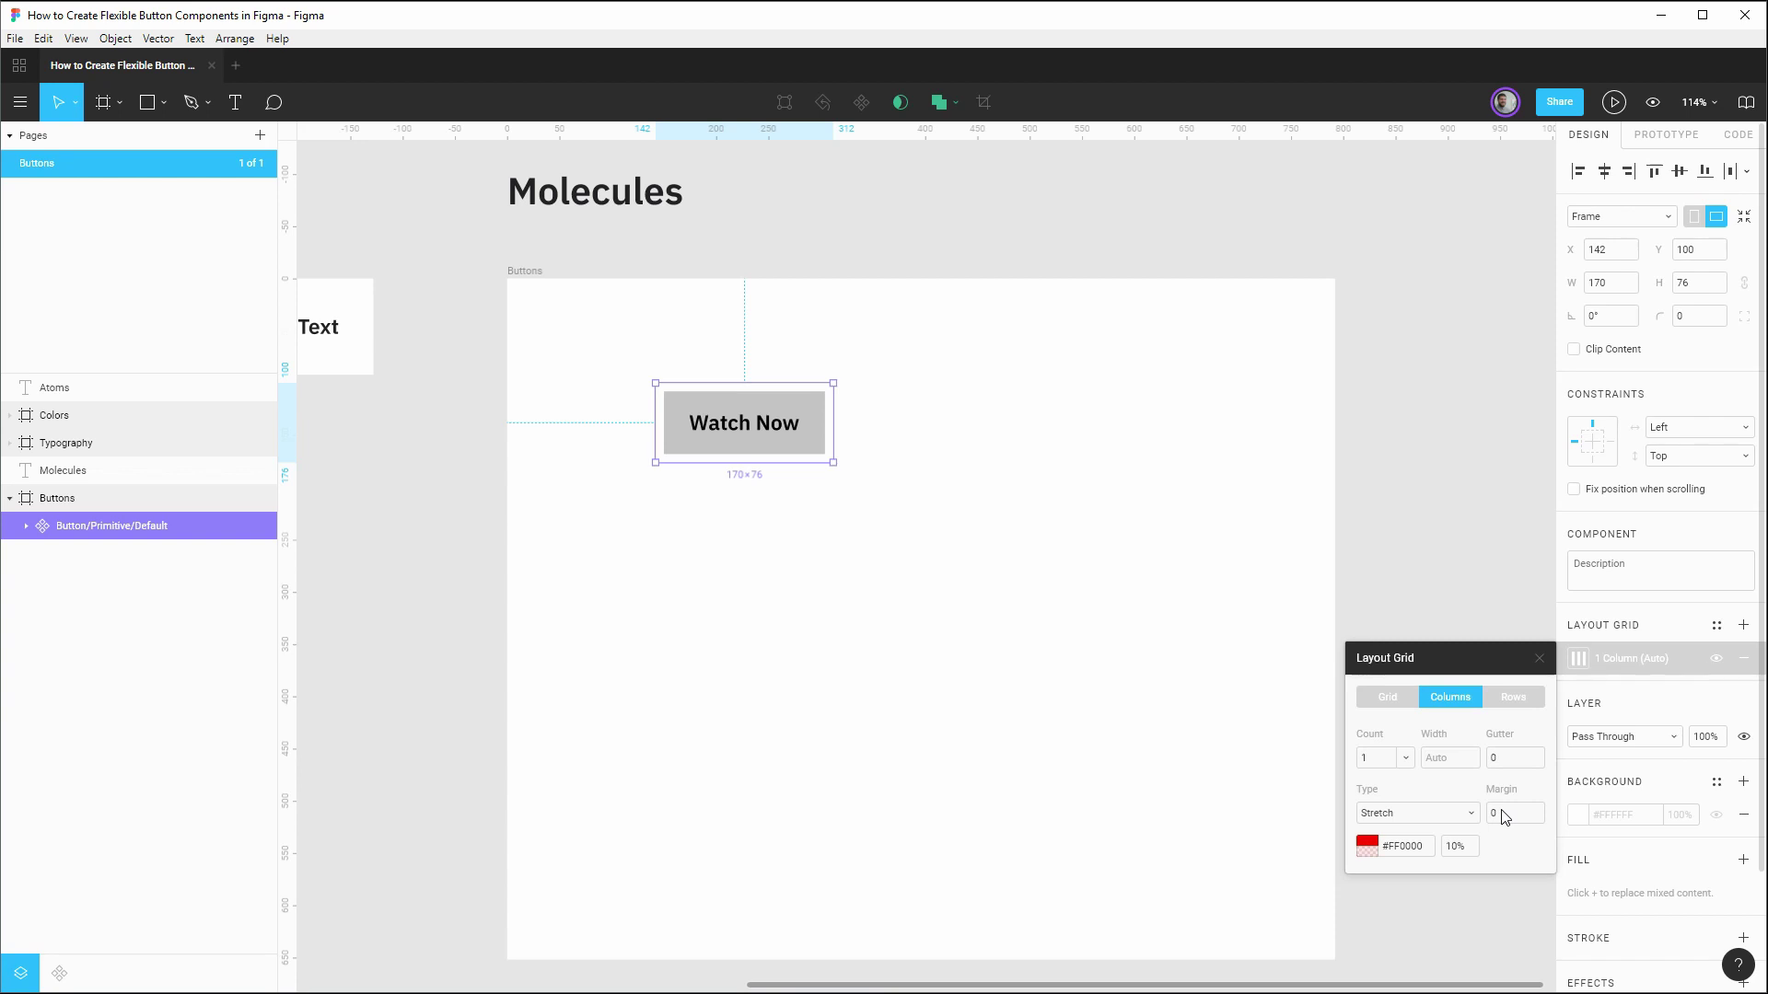
{"action": "left_click", "coordinate": [1504, 816]}
{"action": "key", "text": "Return"}
{"action": "scroll", "coordinate": [784, 438], "scroll_direction": "up", "scroll_amount": 5}
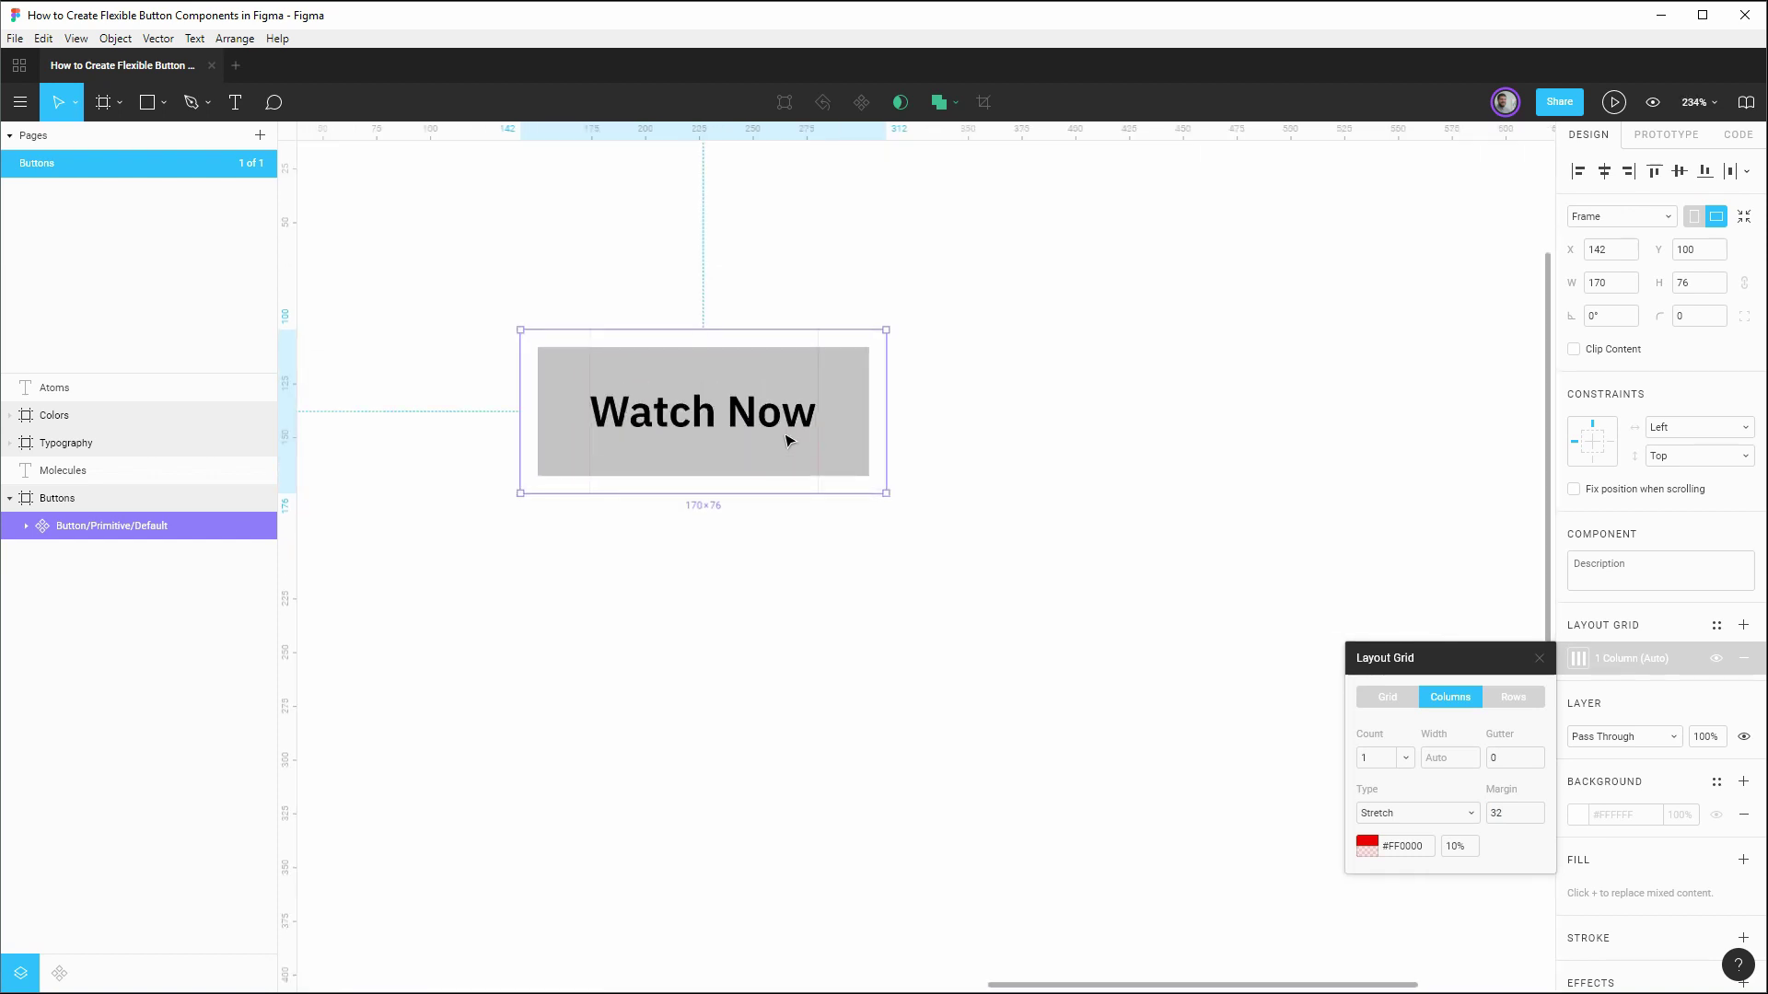
{"action": "scroll", "coordinate": [787, 440], "scroll_direction": "up", "scroll_amount": 2}
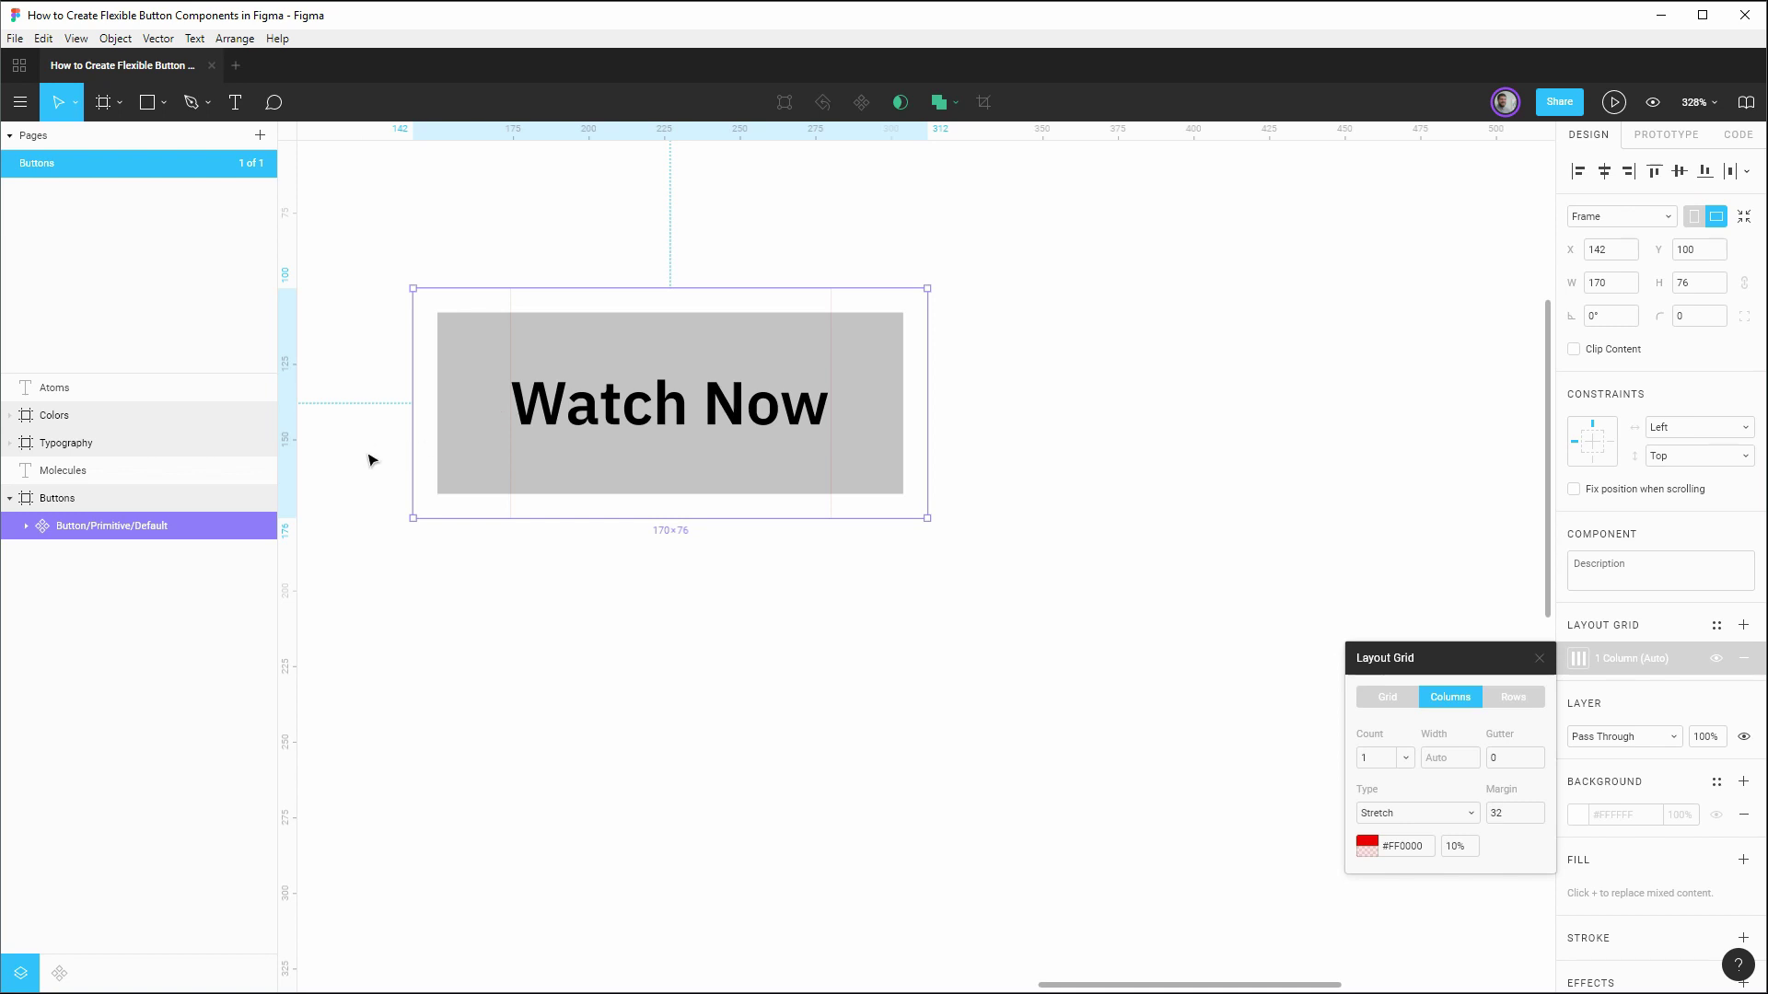
Step: Constrain the text, plate and focus ring to Left & Right horizontally and Center vertically
{"action": "left_click", "coordinate": [744, 615]}
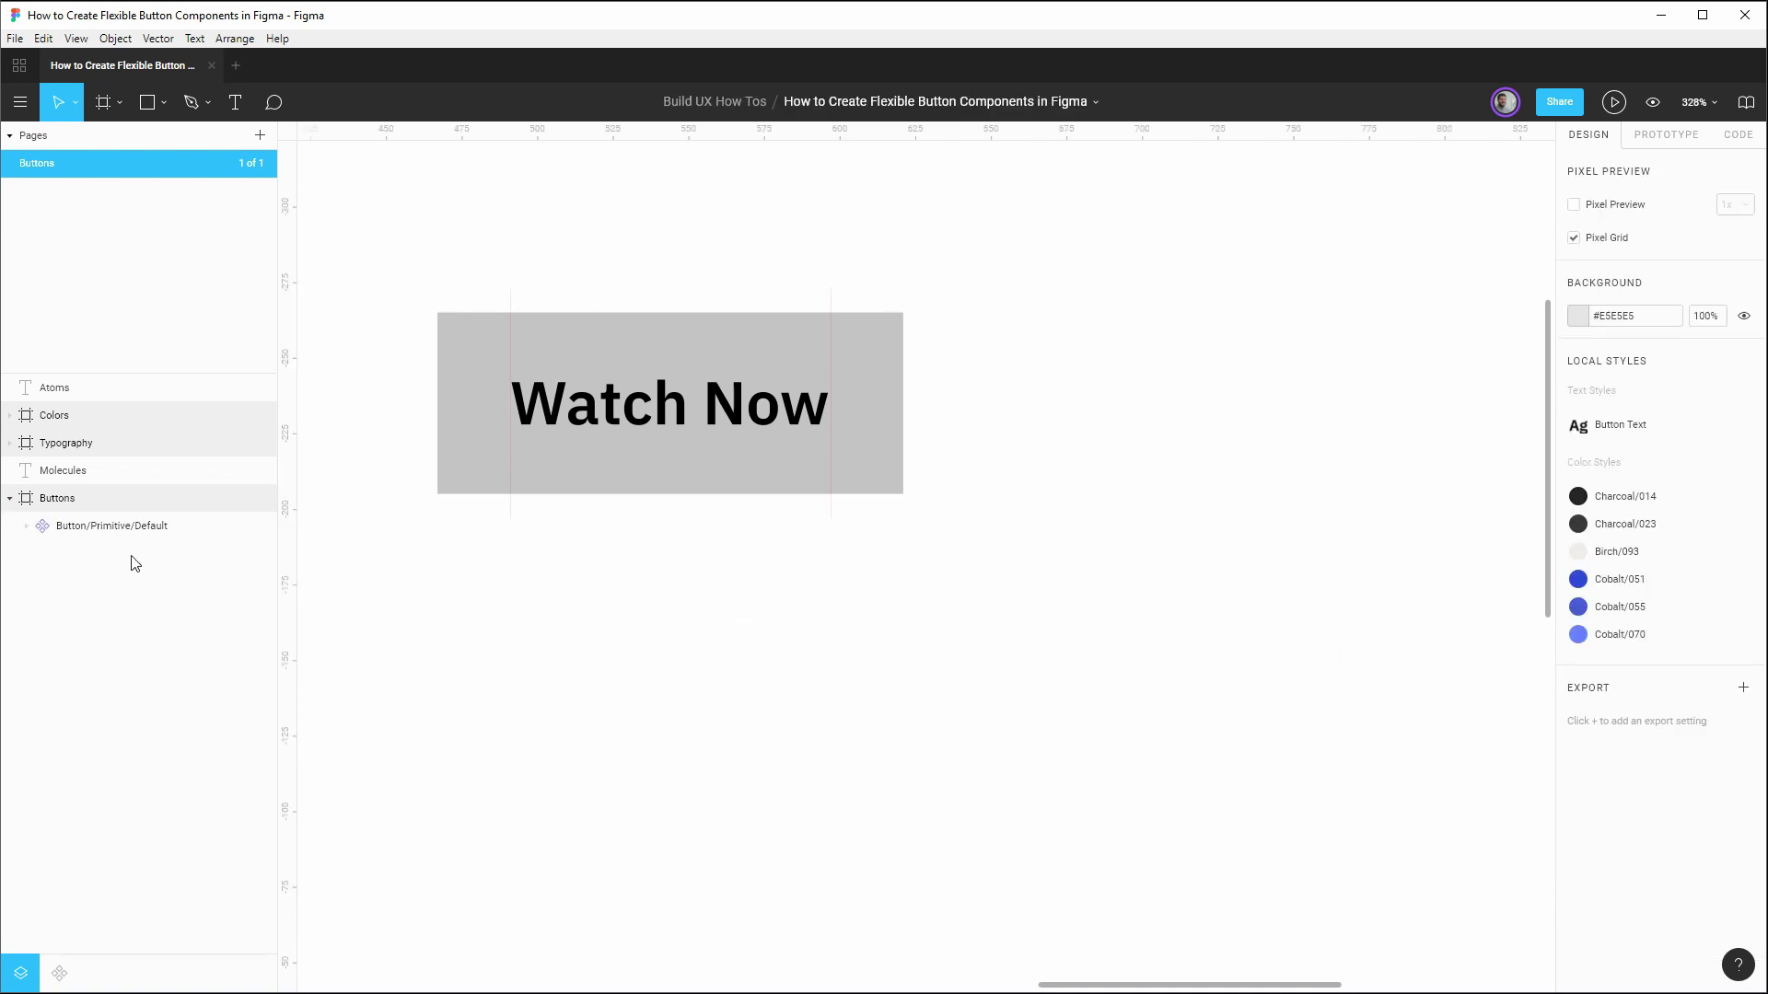
{"action": "left_click", "coordinate": [25, 525]}
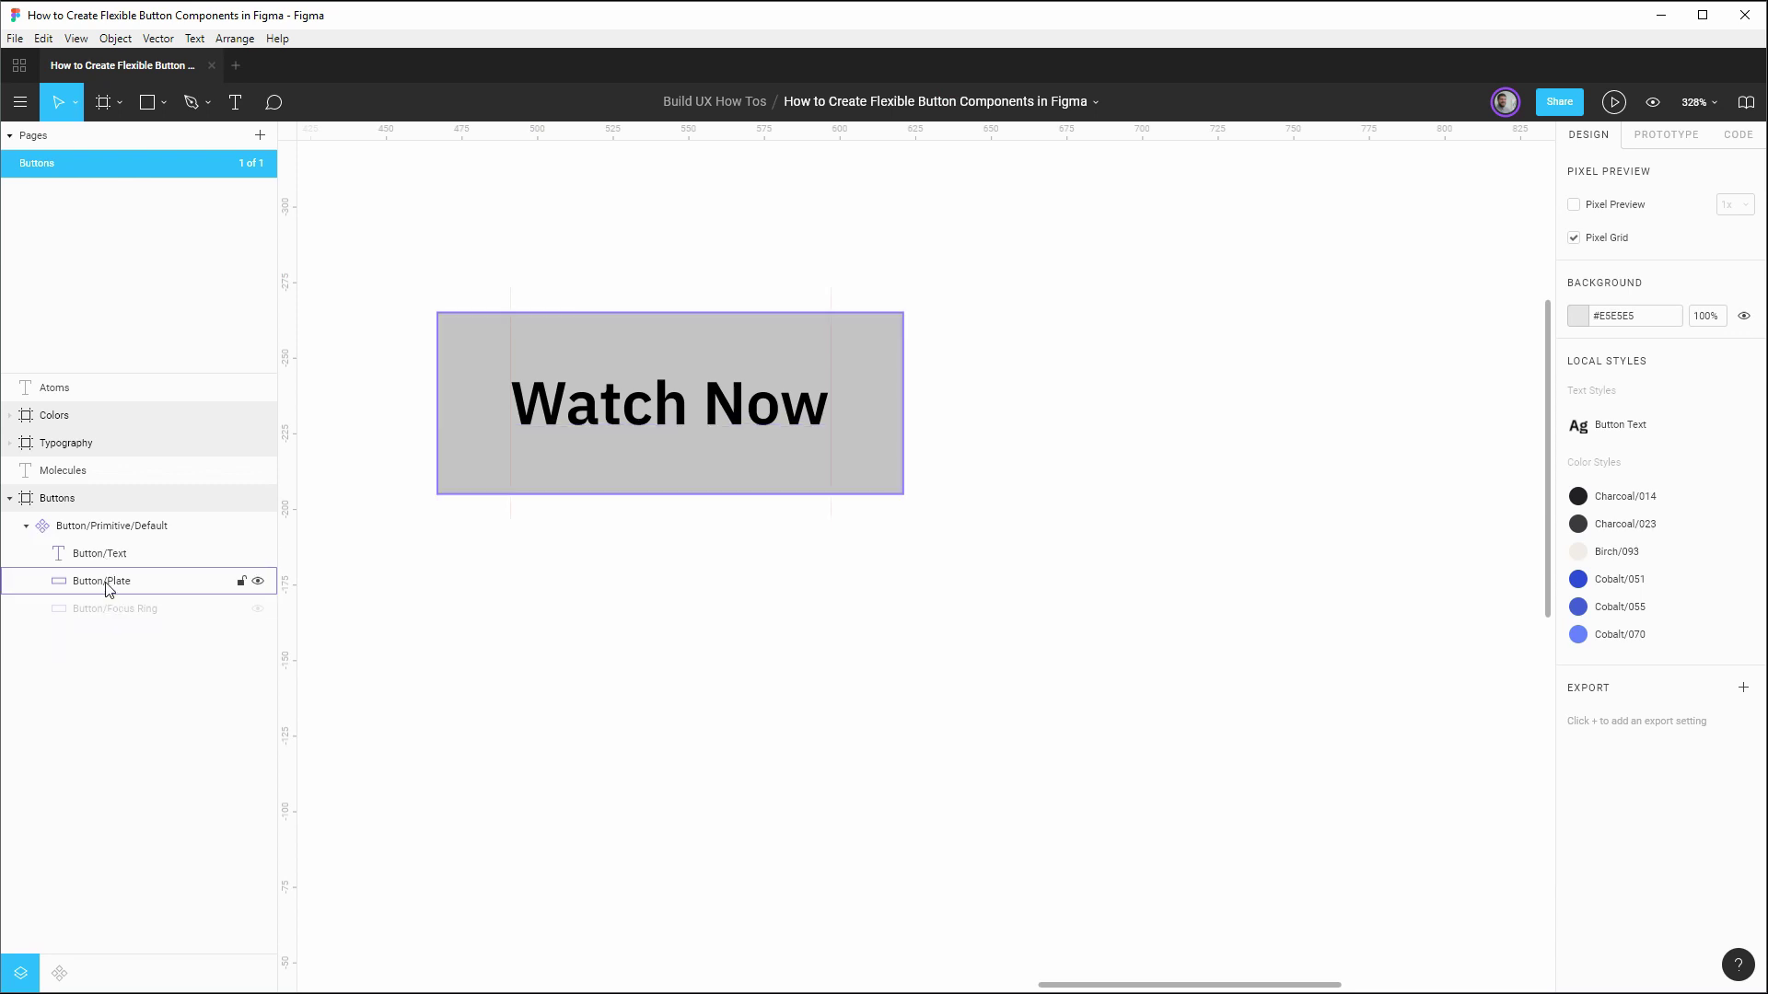
{"action": "left_click", "coordinate": [107, 557]}
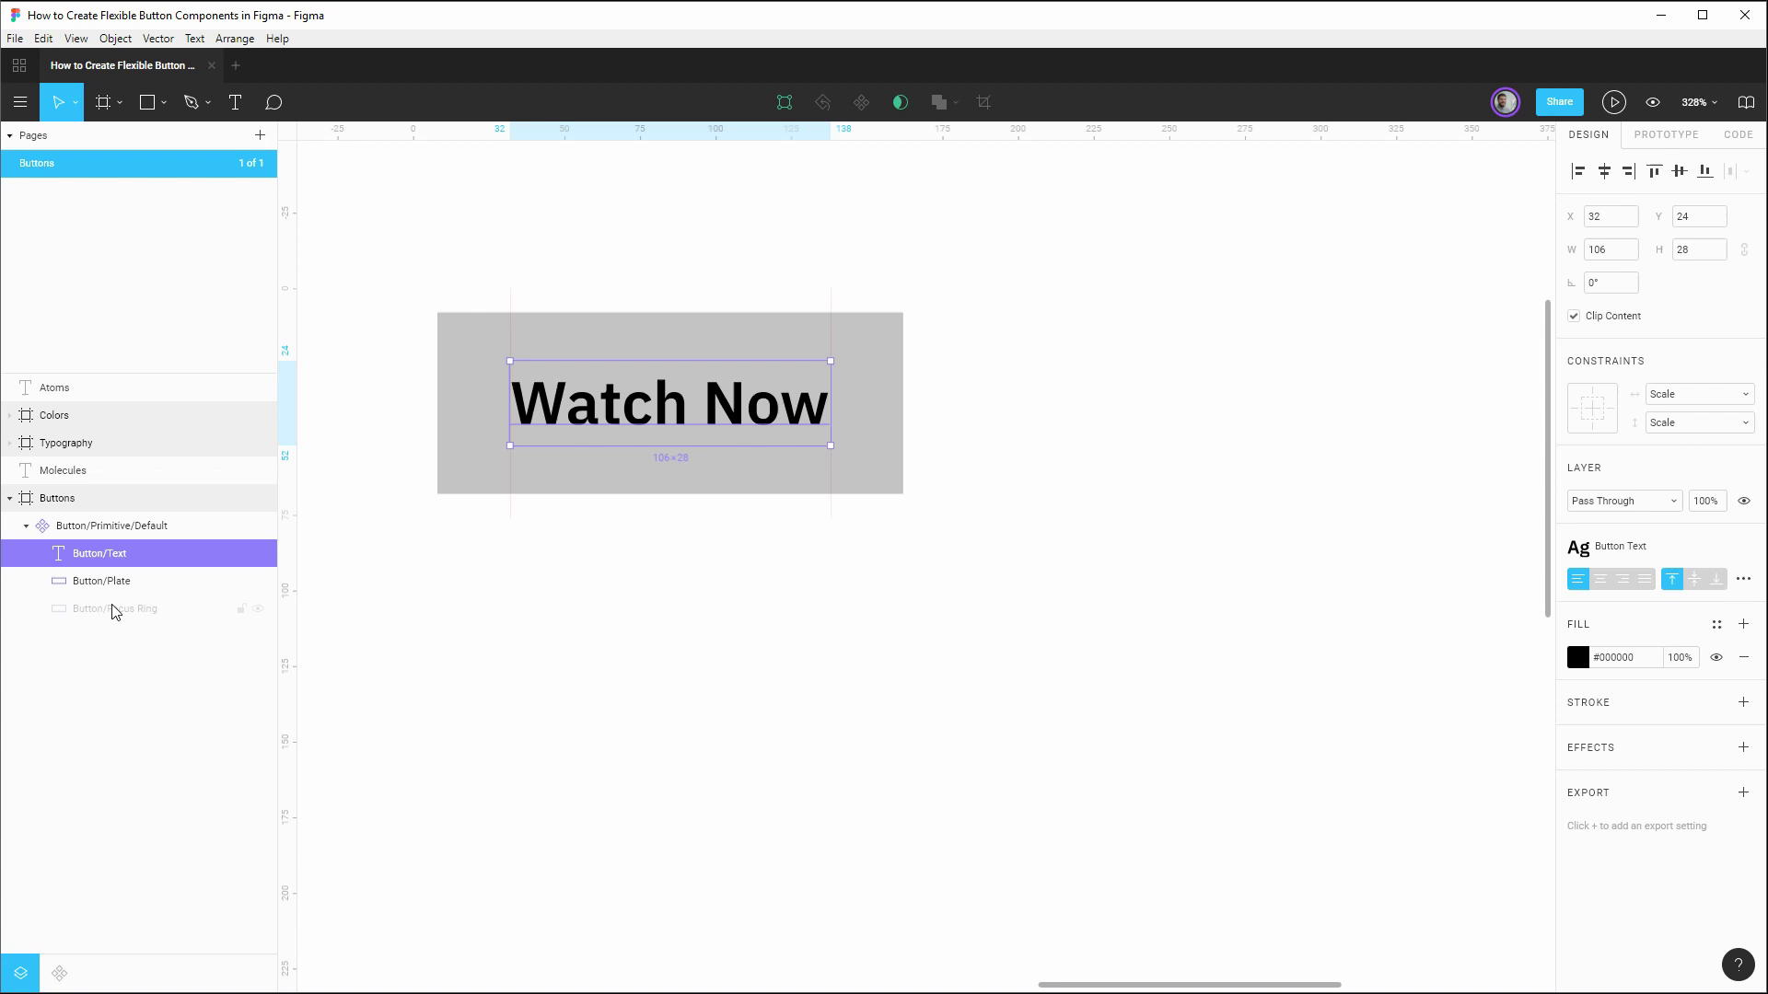
{"action": "left_click", "coordinate": [112, 606], "text": "shift"}
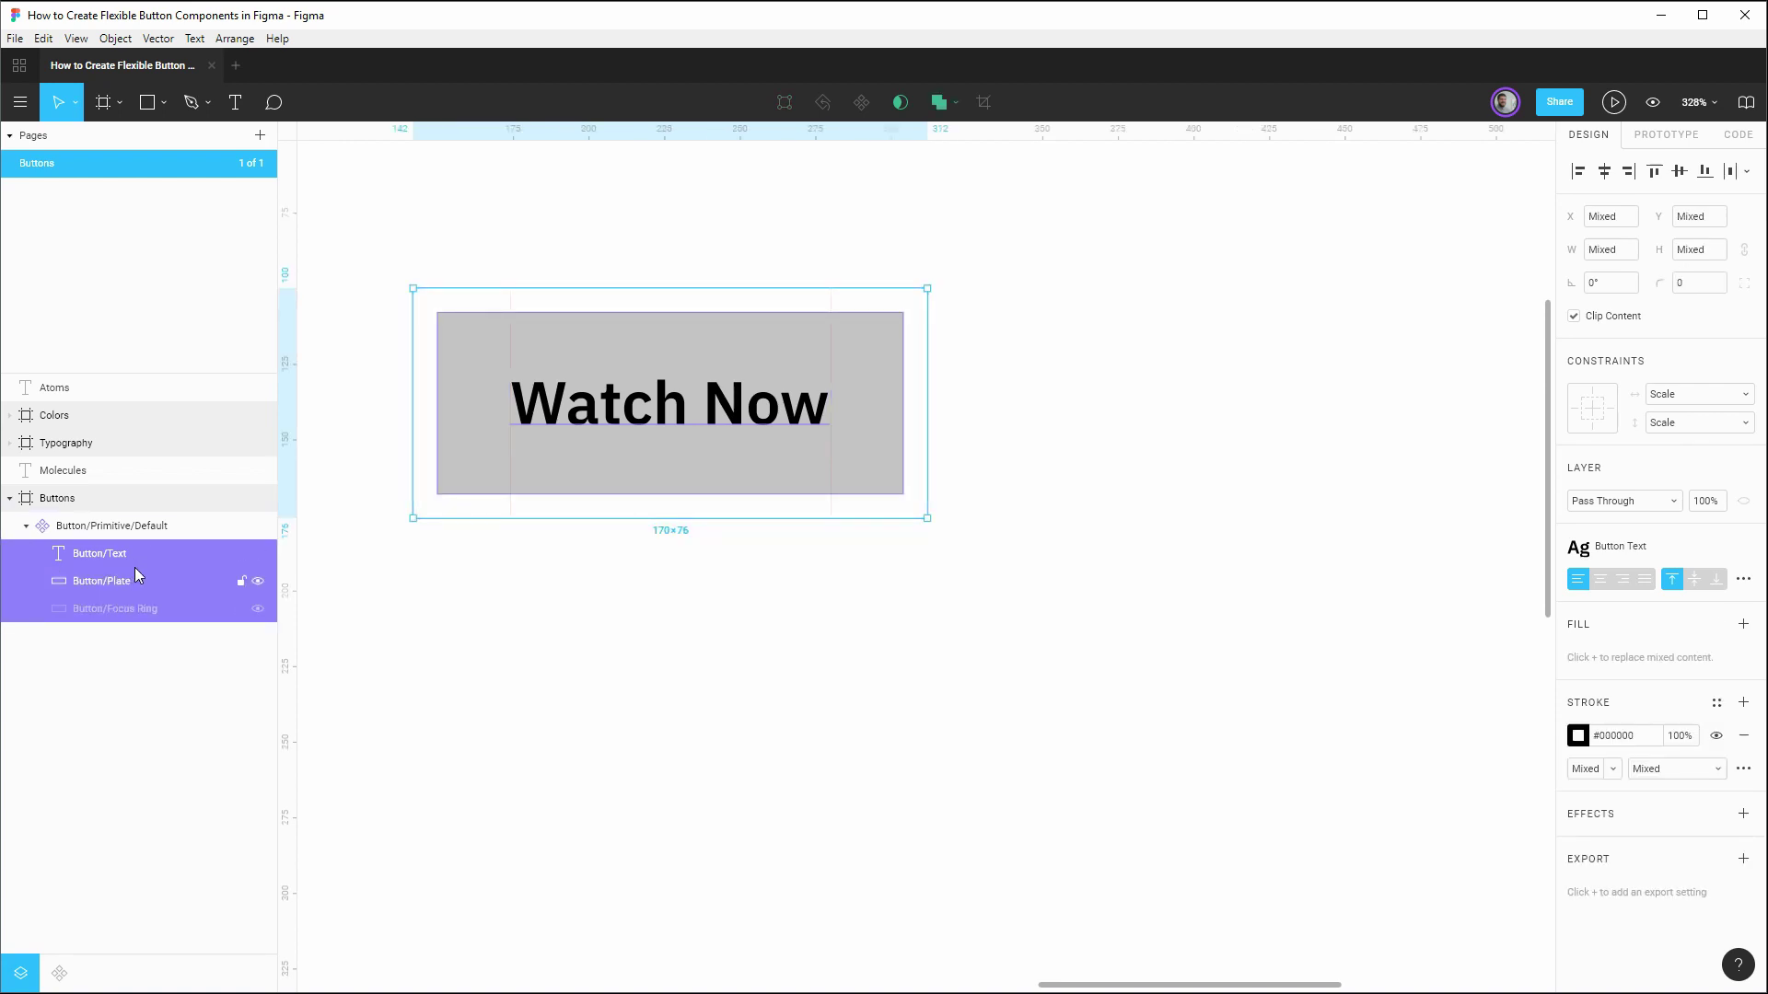
{"action": "left_click", "coordinate": [1697, 404]}
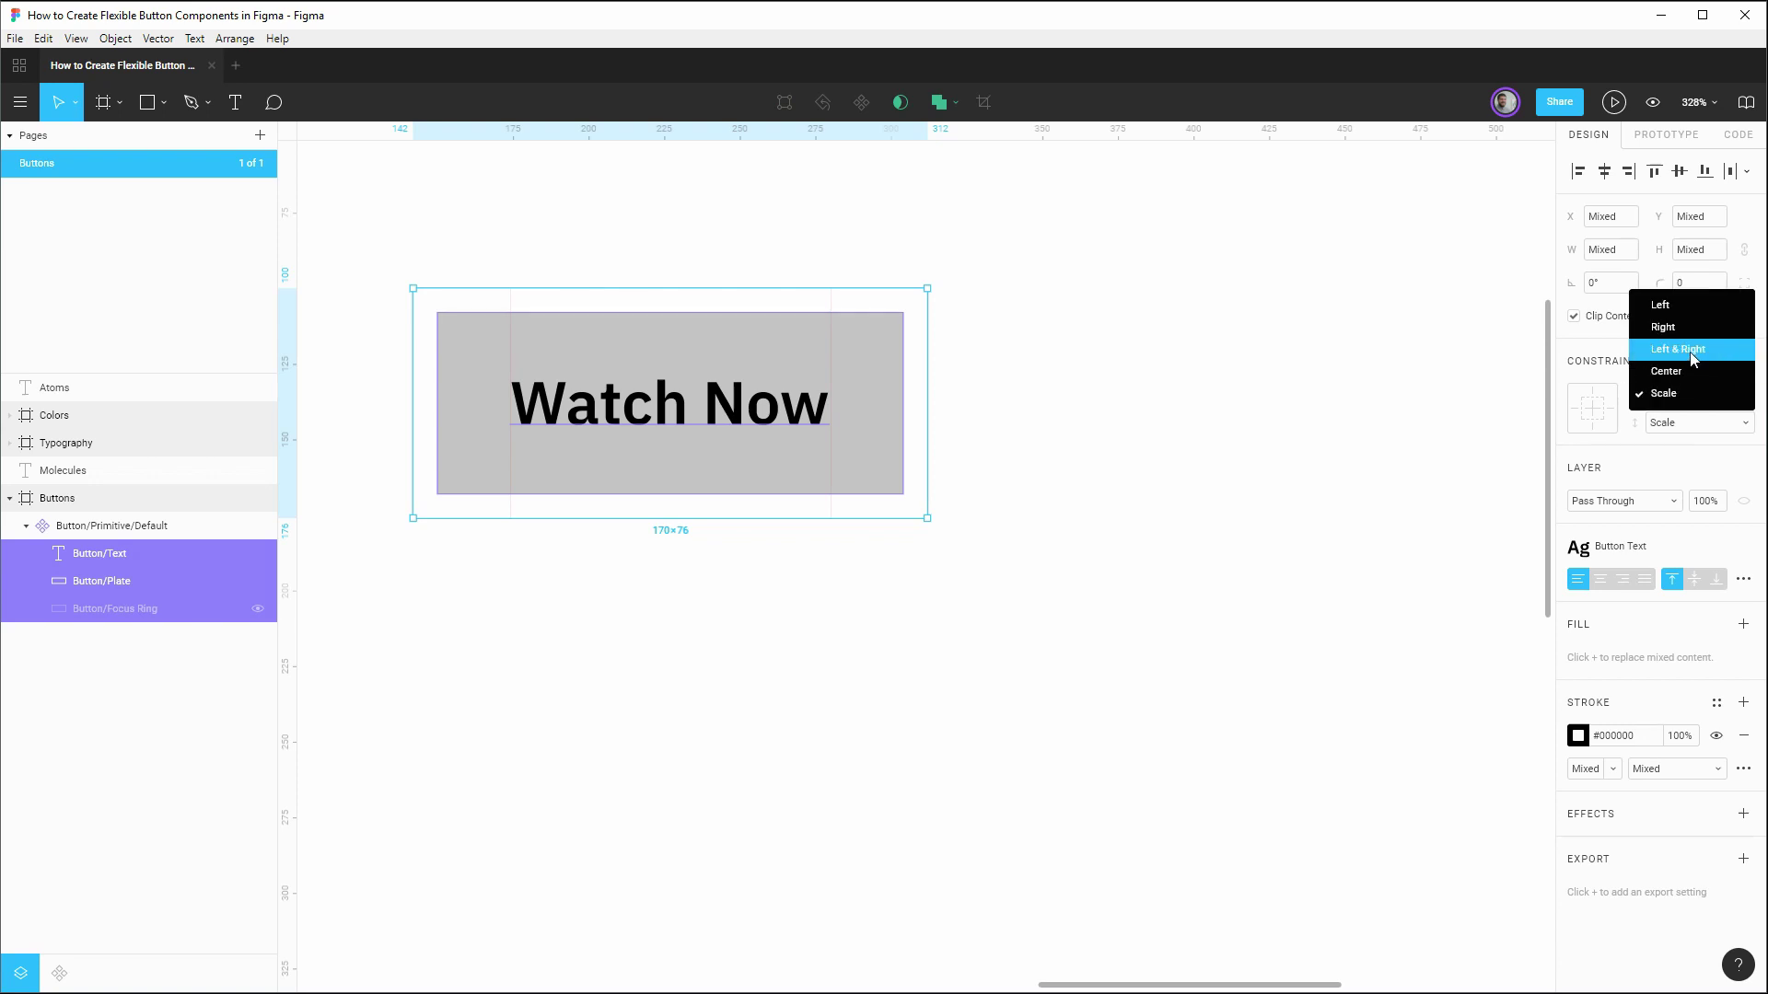
{"action": "left_click", "coordinate": [1692, 359]}
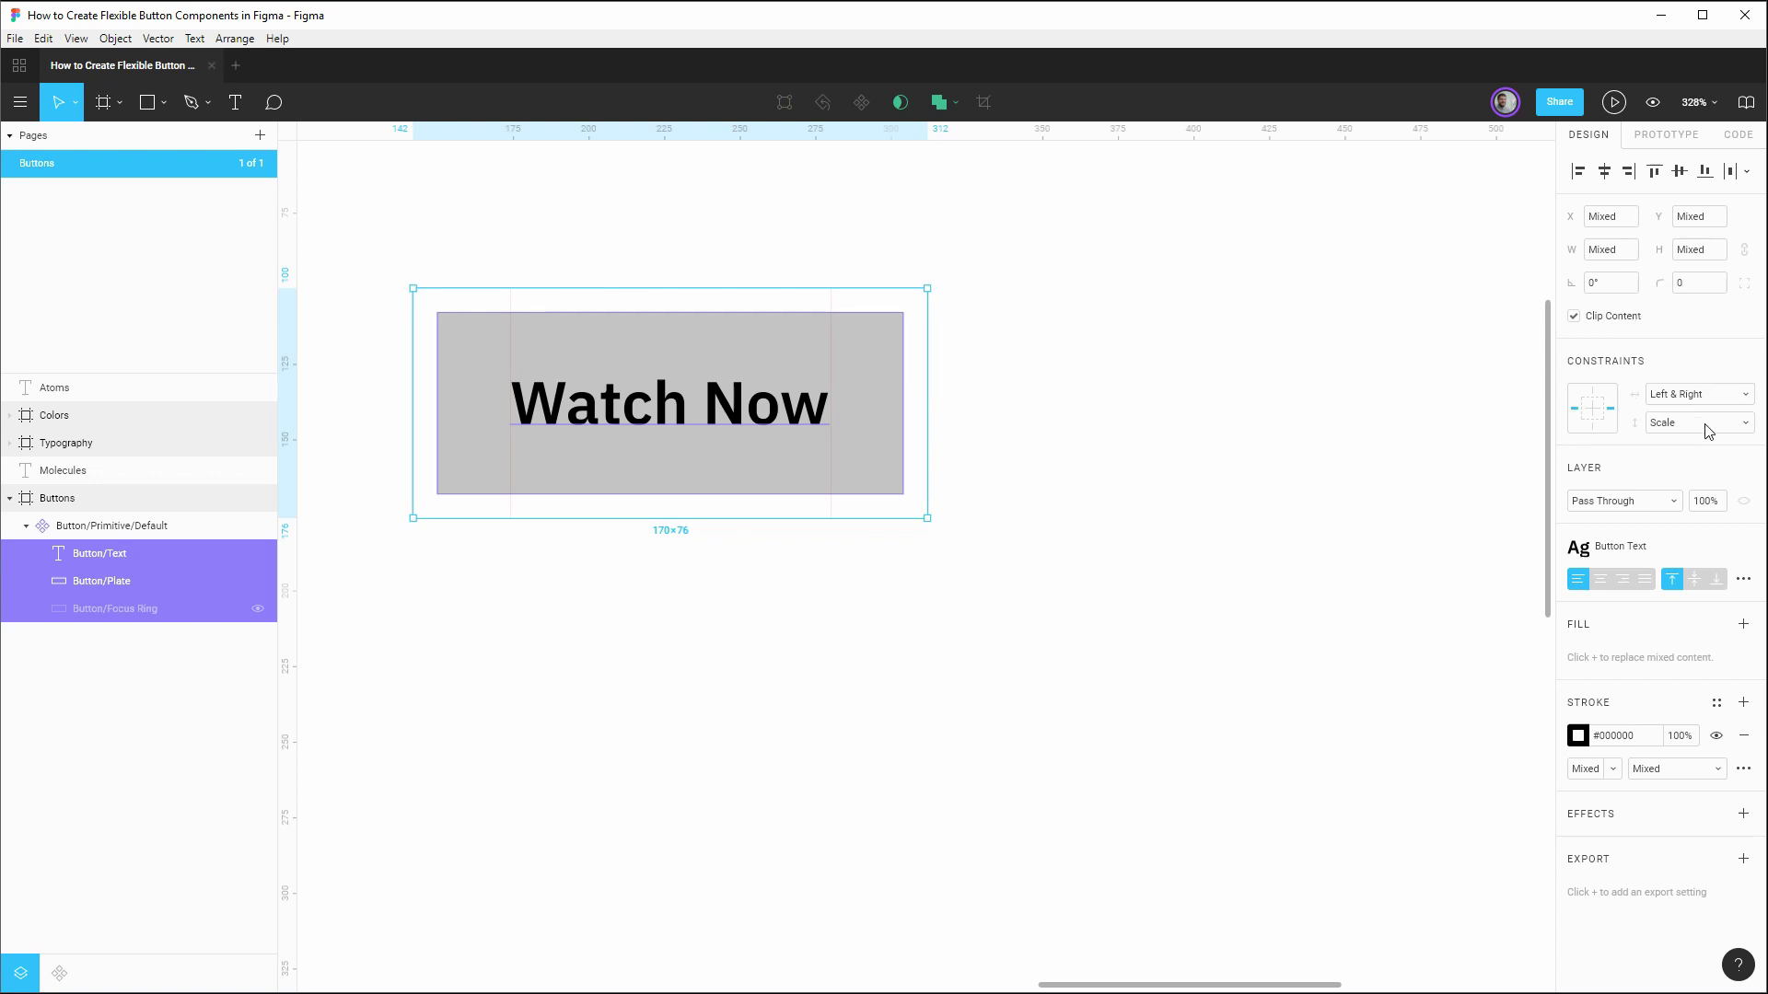
{"action": "left_click", "coordinate": [1708, 431]}
{"action": "left_click", "coordinate": [1698, 397]}
Step: Centre-align the Watch Now text within its layer
{"action": "left_click", "coordinate": [81, 555]}
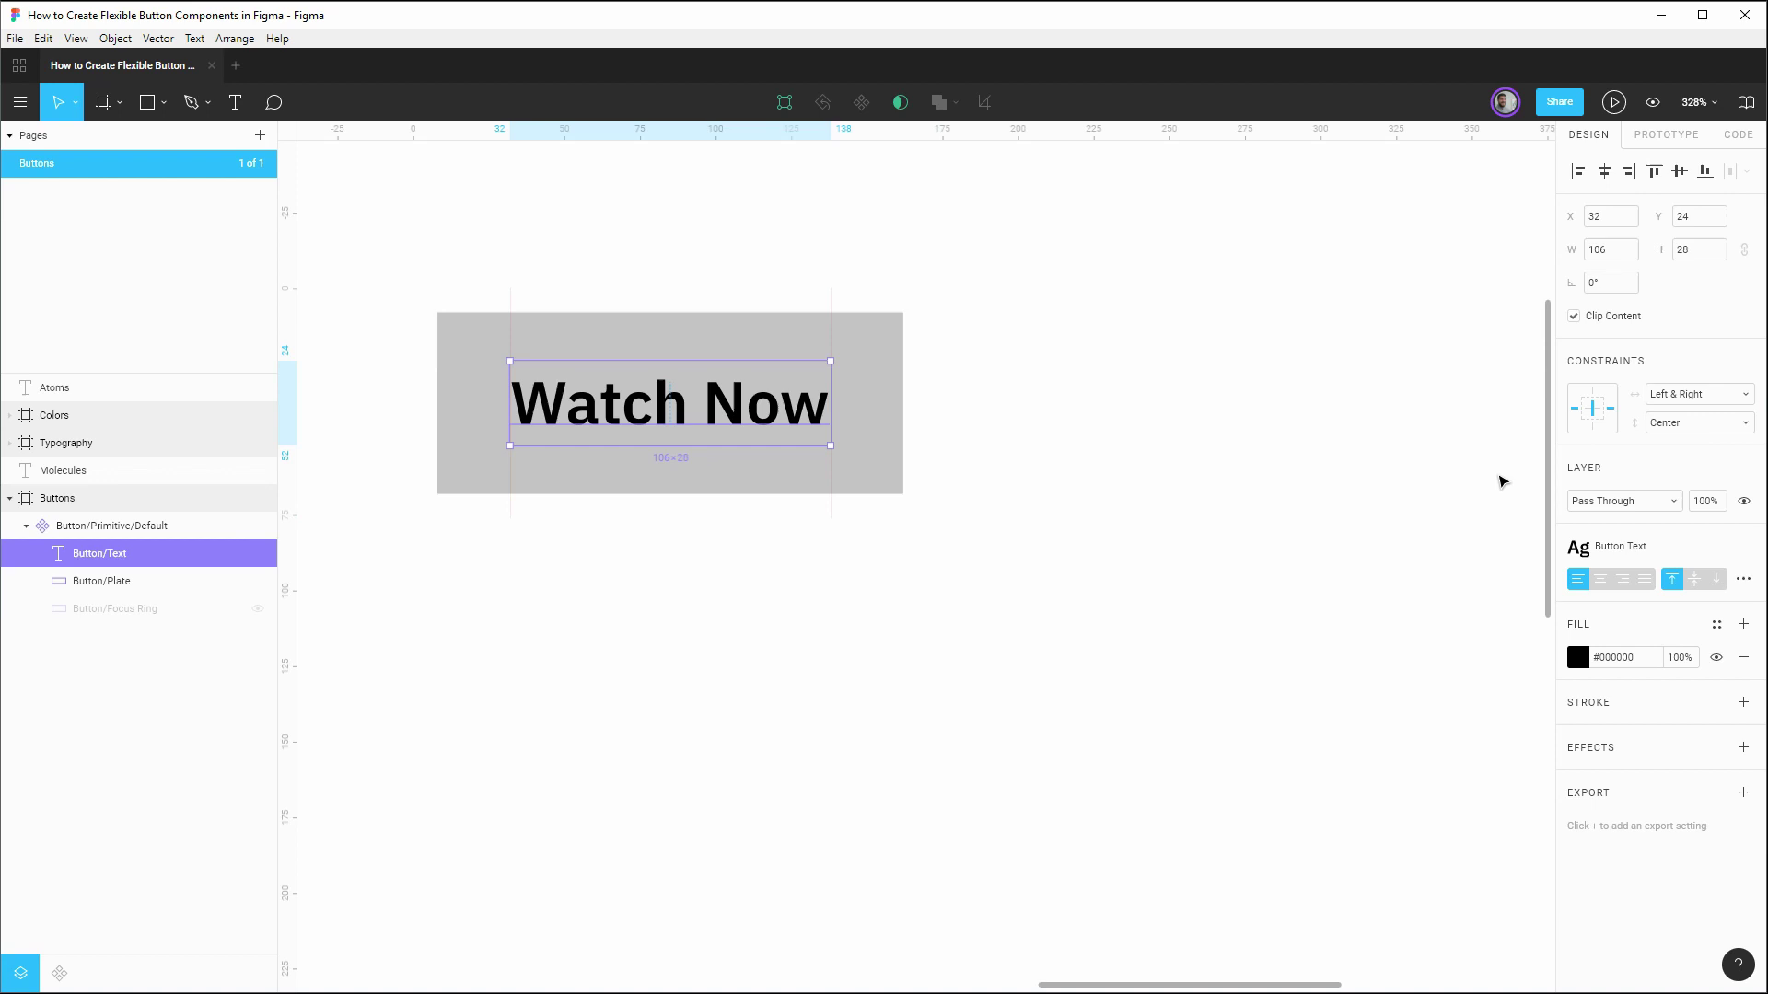
{"action": "left_click", "coordinate": [1598, 582]}
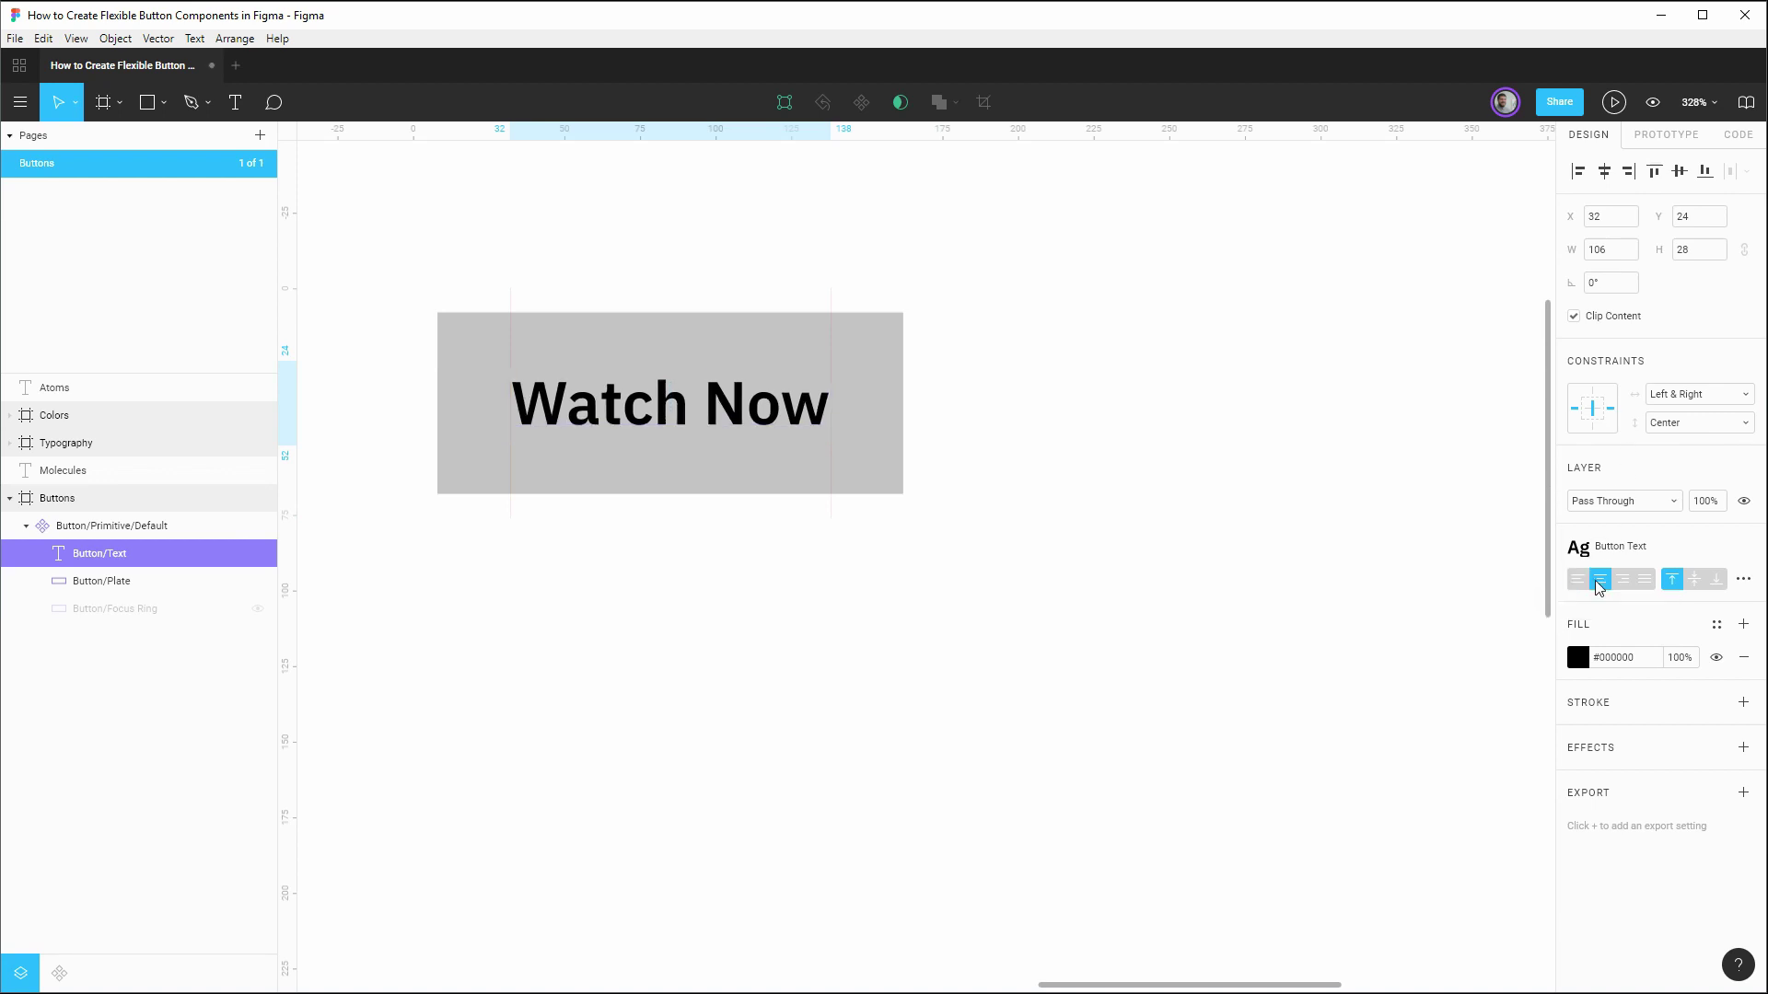
{"action": "left_click", "coordinate": [145, 527]}
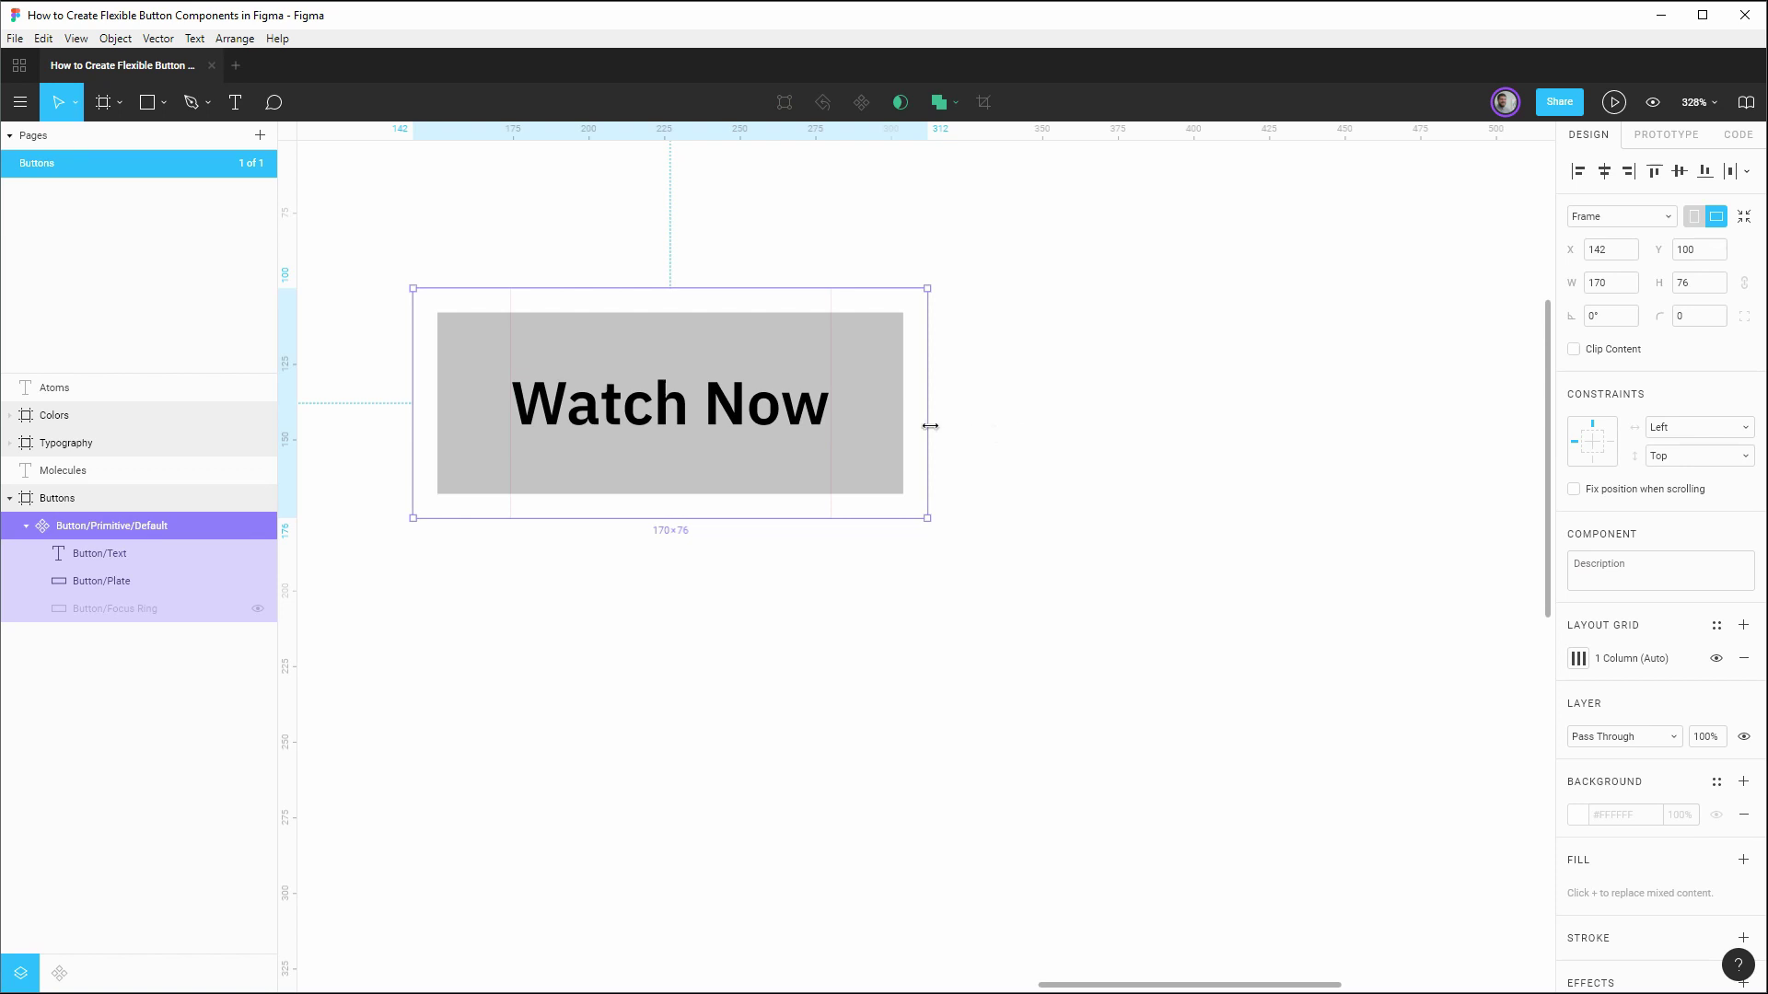
Step: Widen the button to test resizing, unhide the focus ring, then restore 170 px width
{"action": "left_click_drag", "start_coordinate": [929, 422], "coordinate": [1172, 401]}
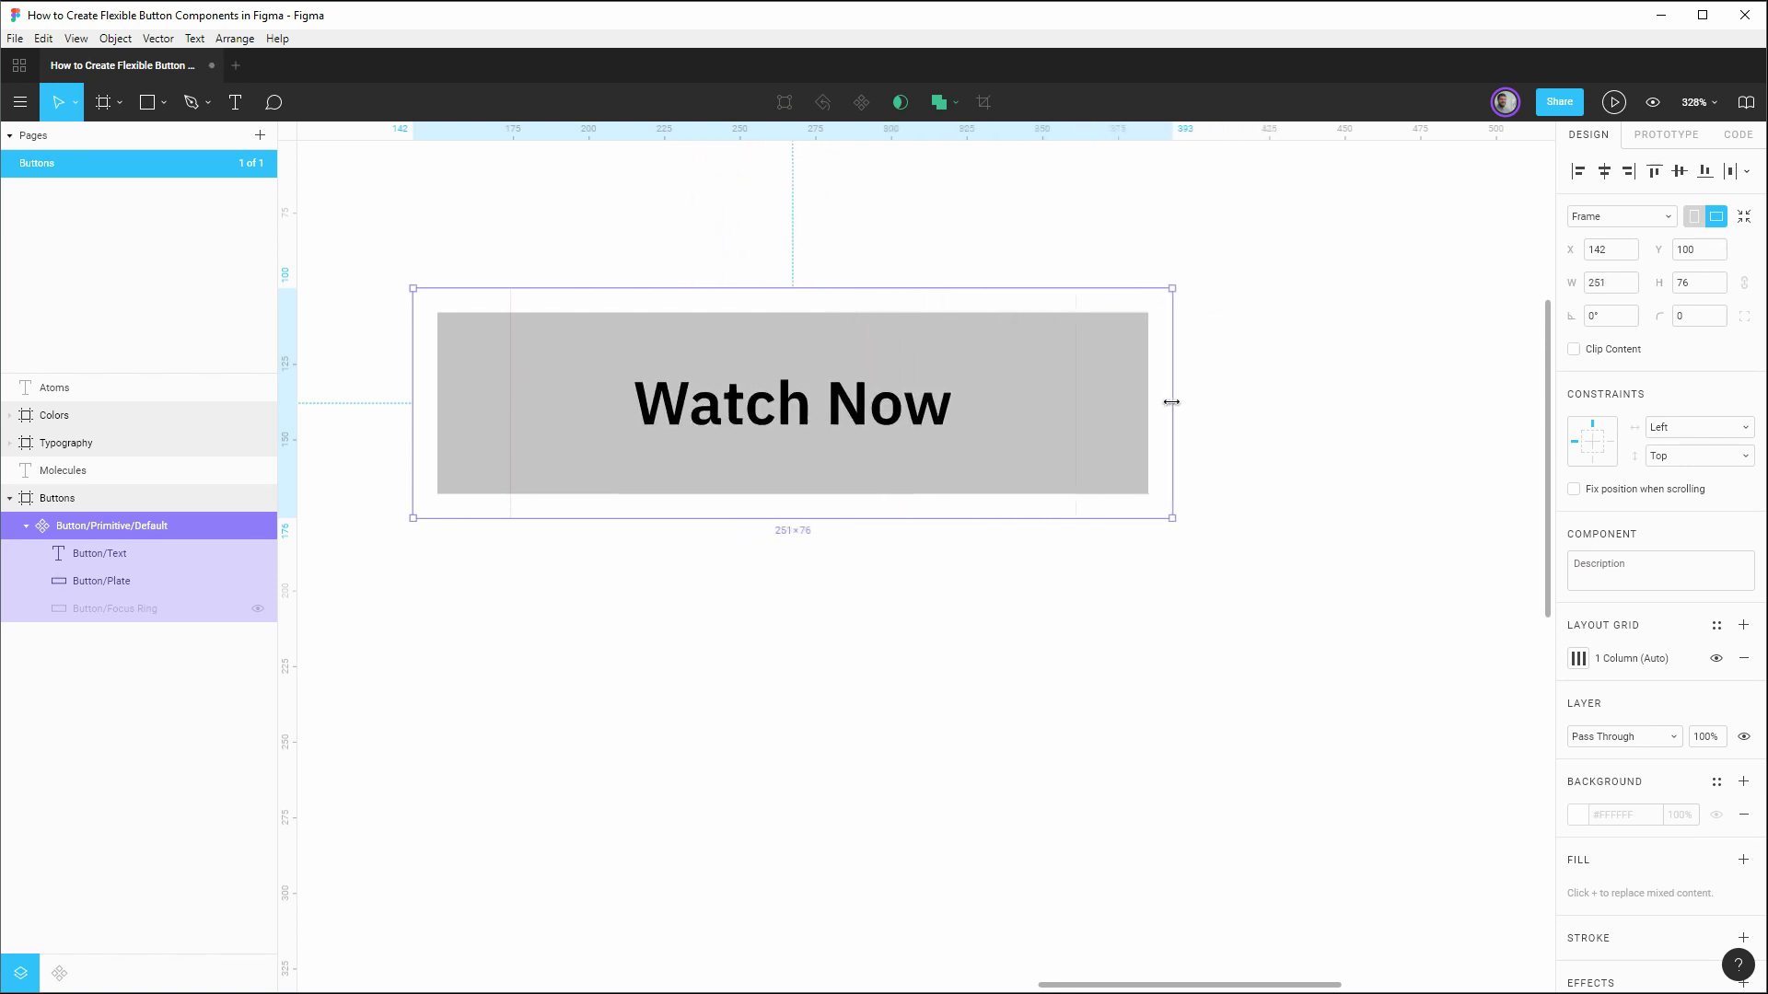
{"action": "left_click", "coordinate": [258, 609]}
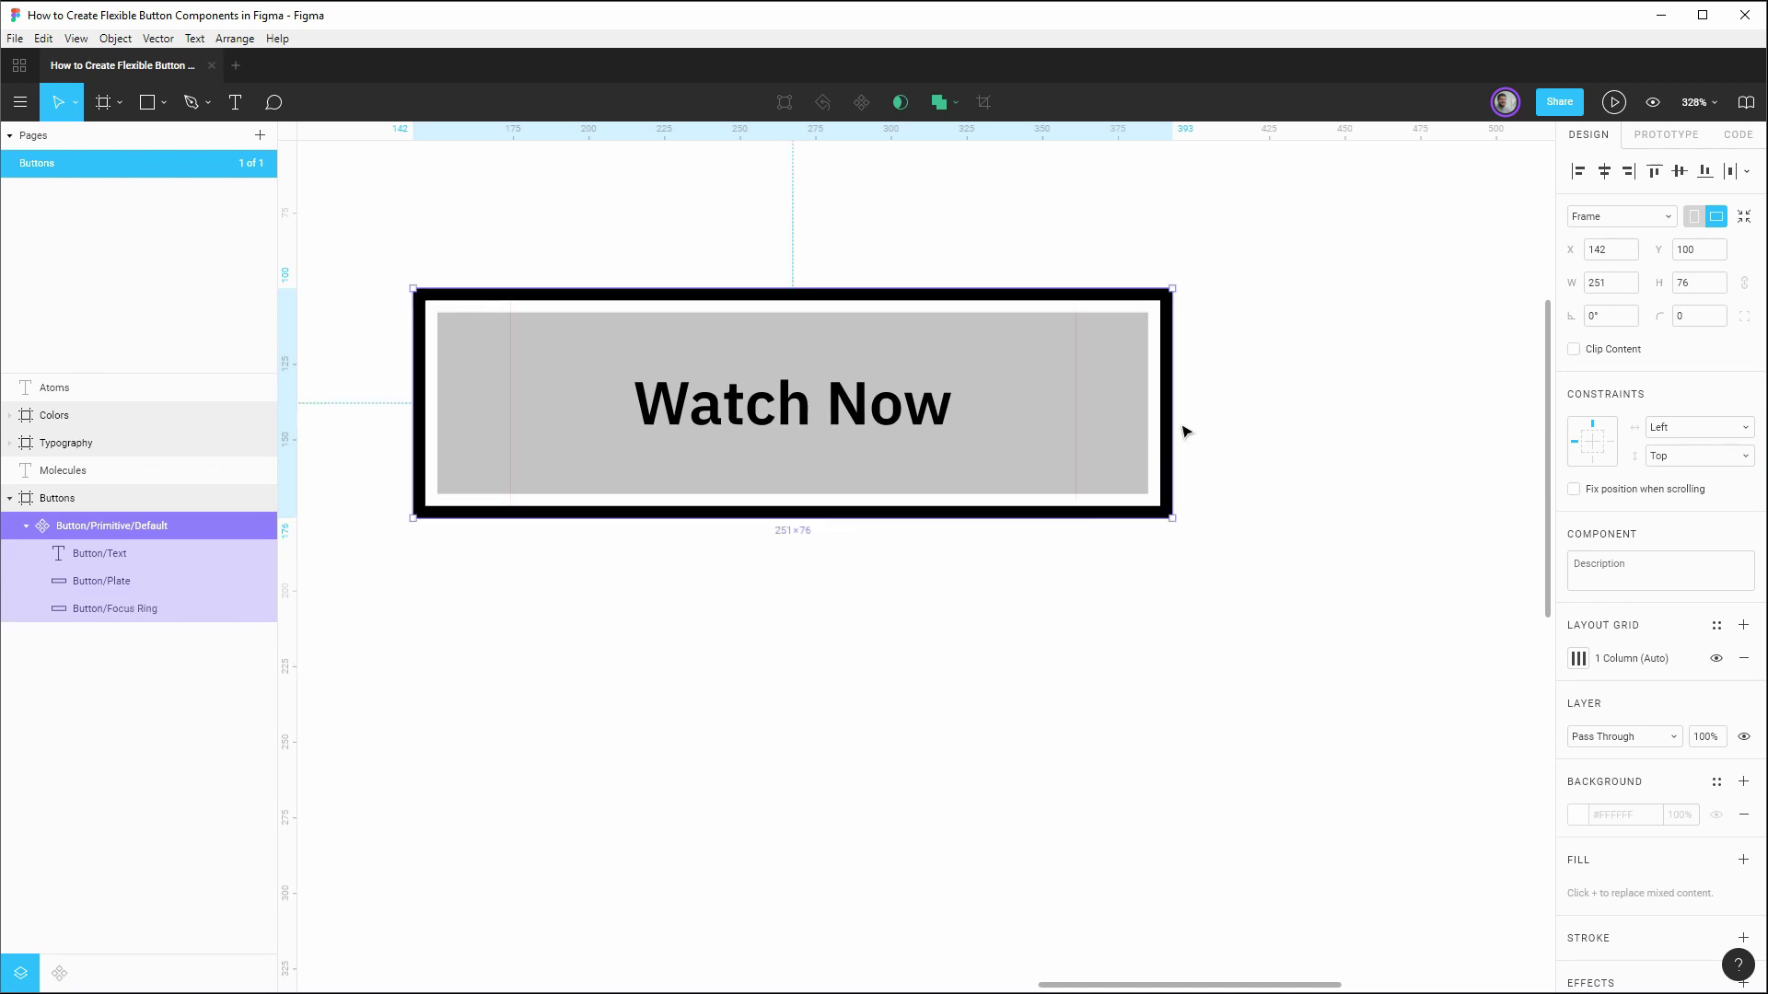
{"action": "left_click_drag", "start_coordinate": [1185, 425], "coordinate": [926, 398]}
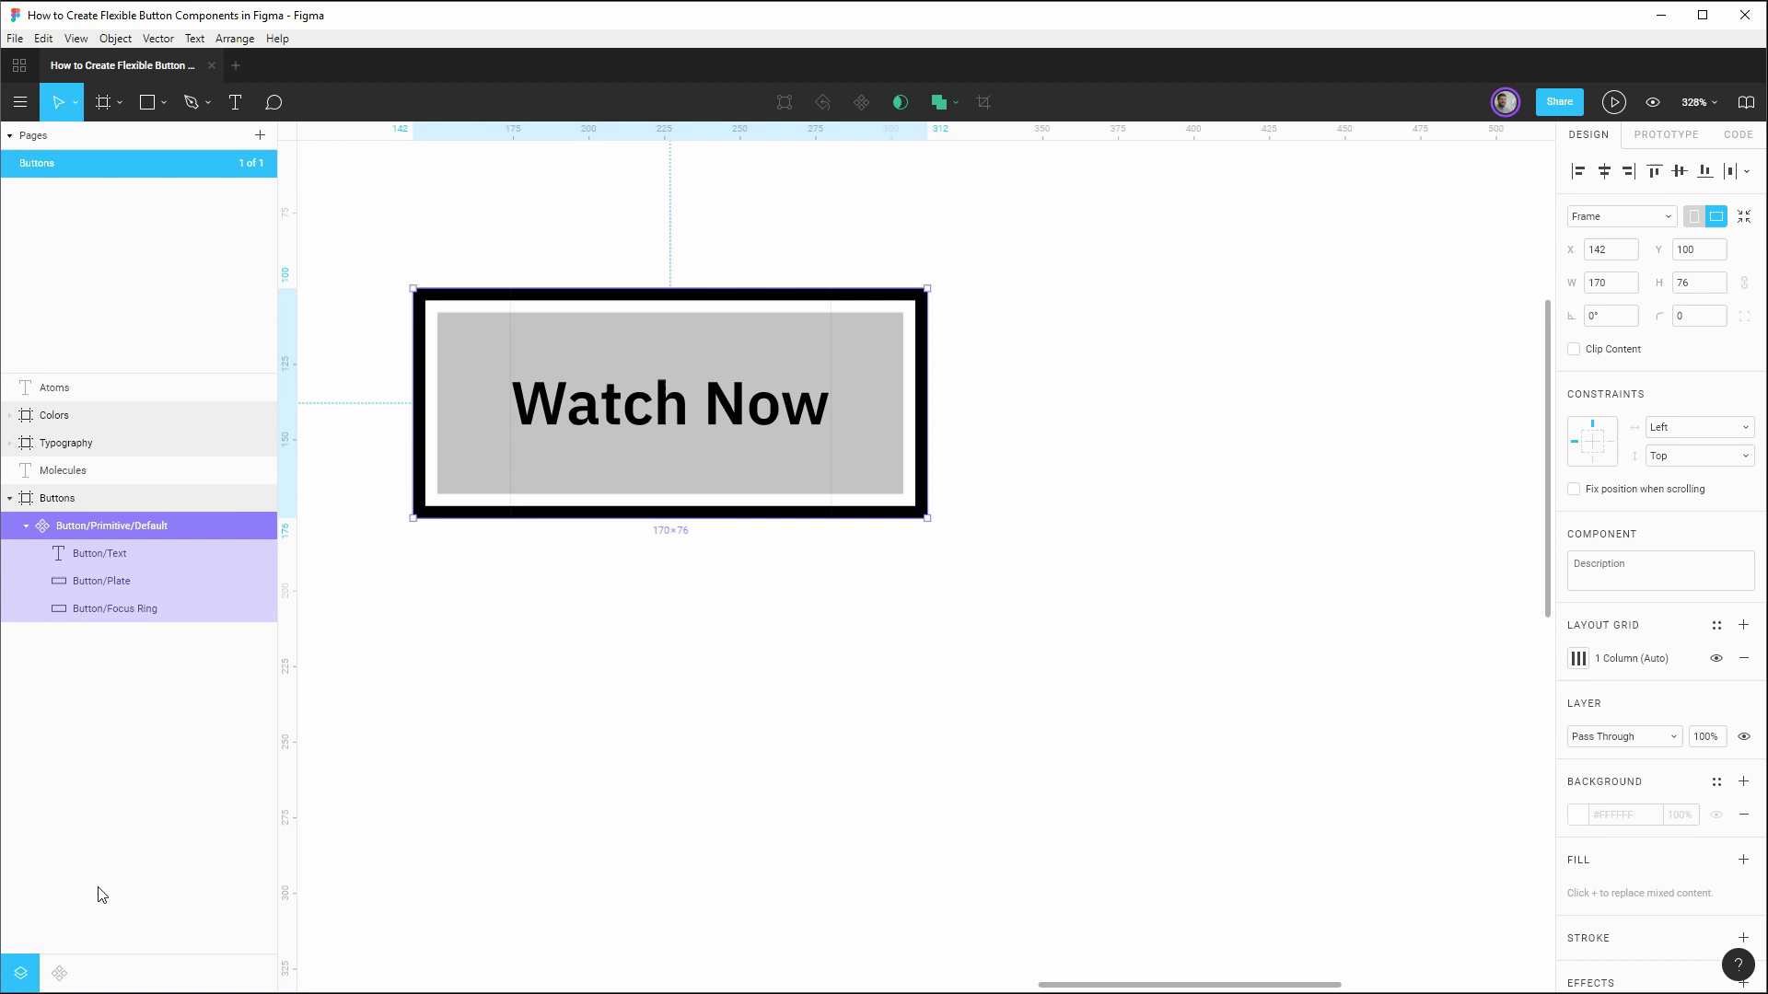
Step: Drag a new Watch Now instance from Assets and change its label to 'This is too long'
{"action": "left_click", "coordinate": [61, 974]}
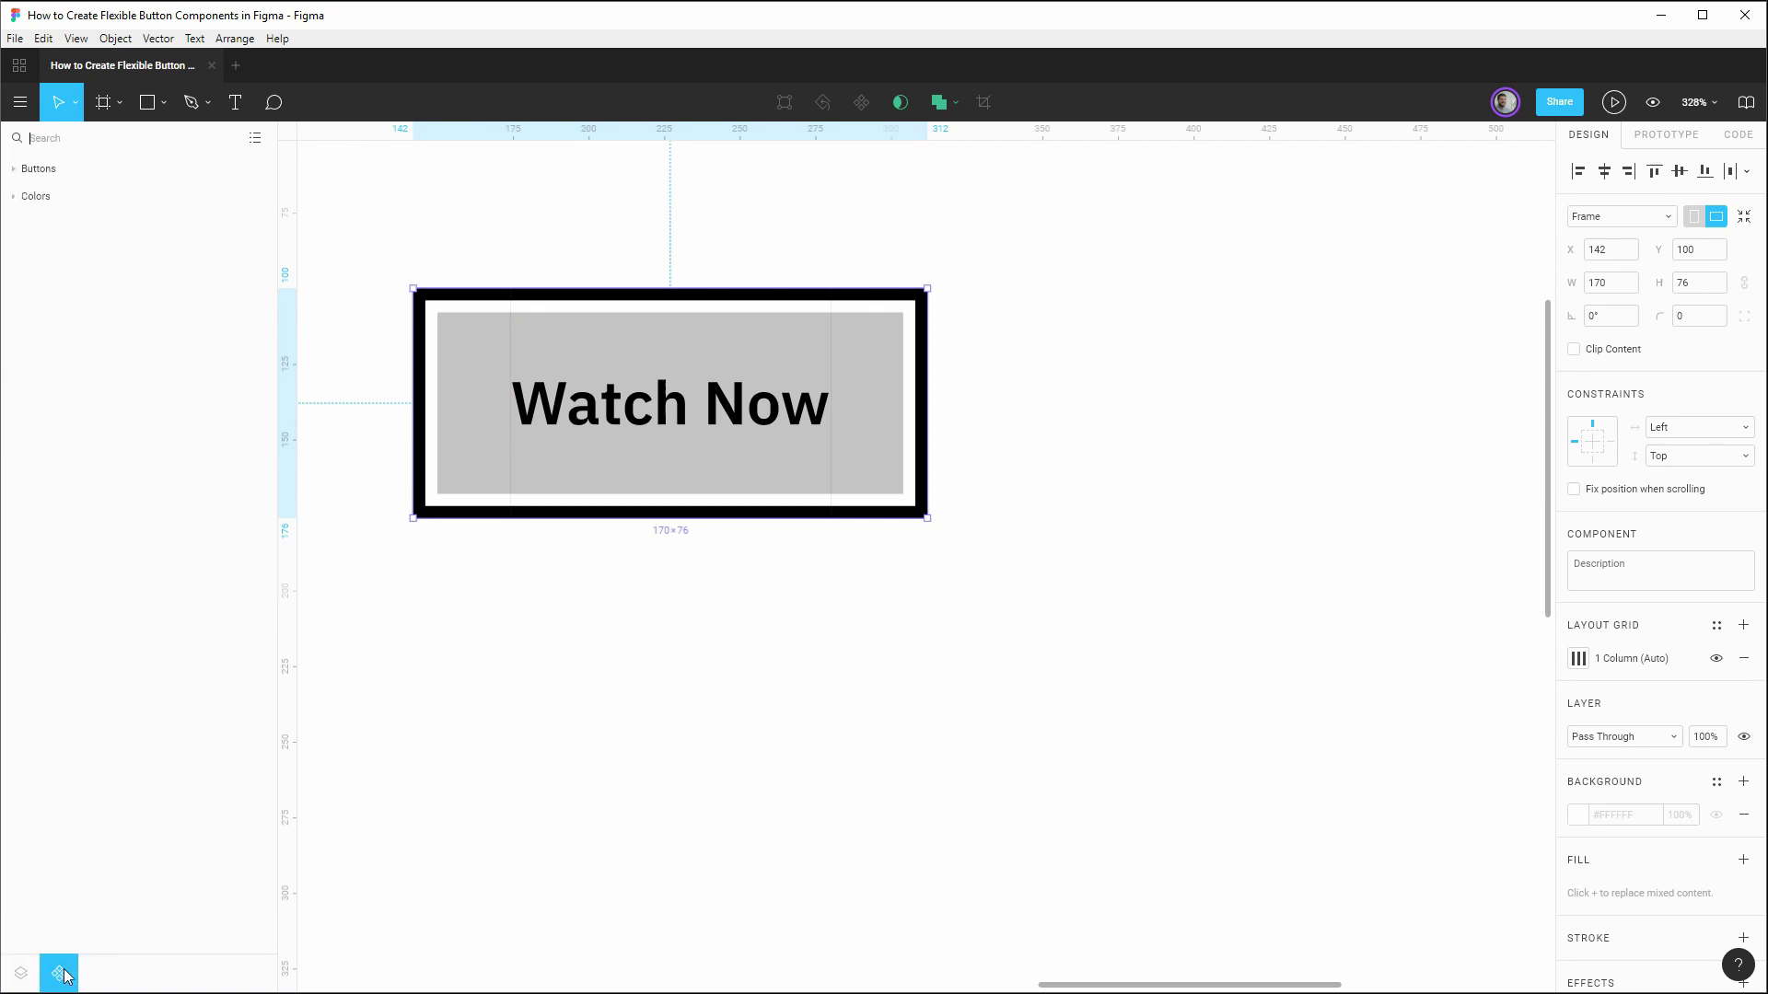
{"action": "left_click", "coordinate": [16, 170]}
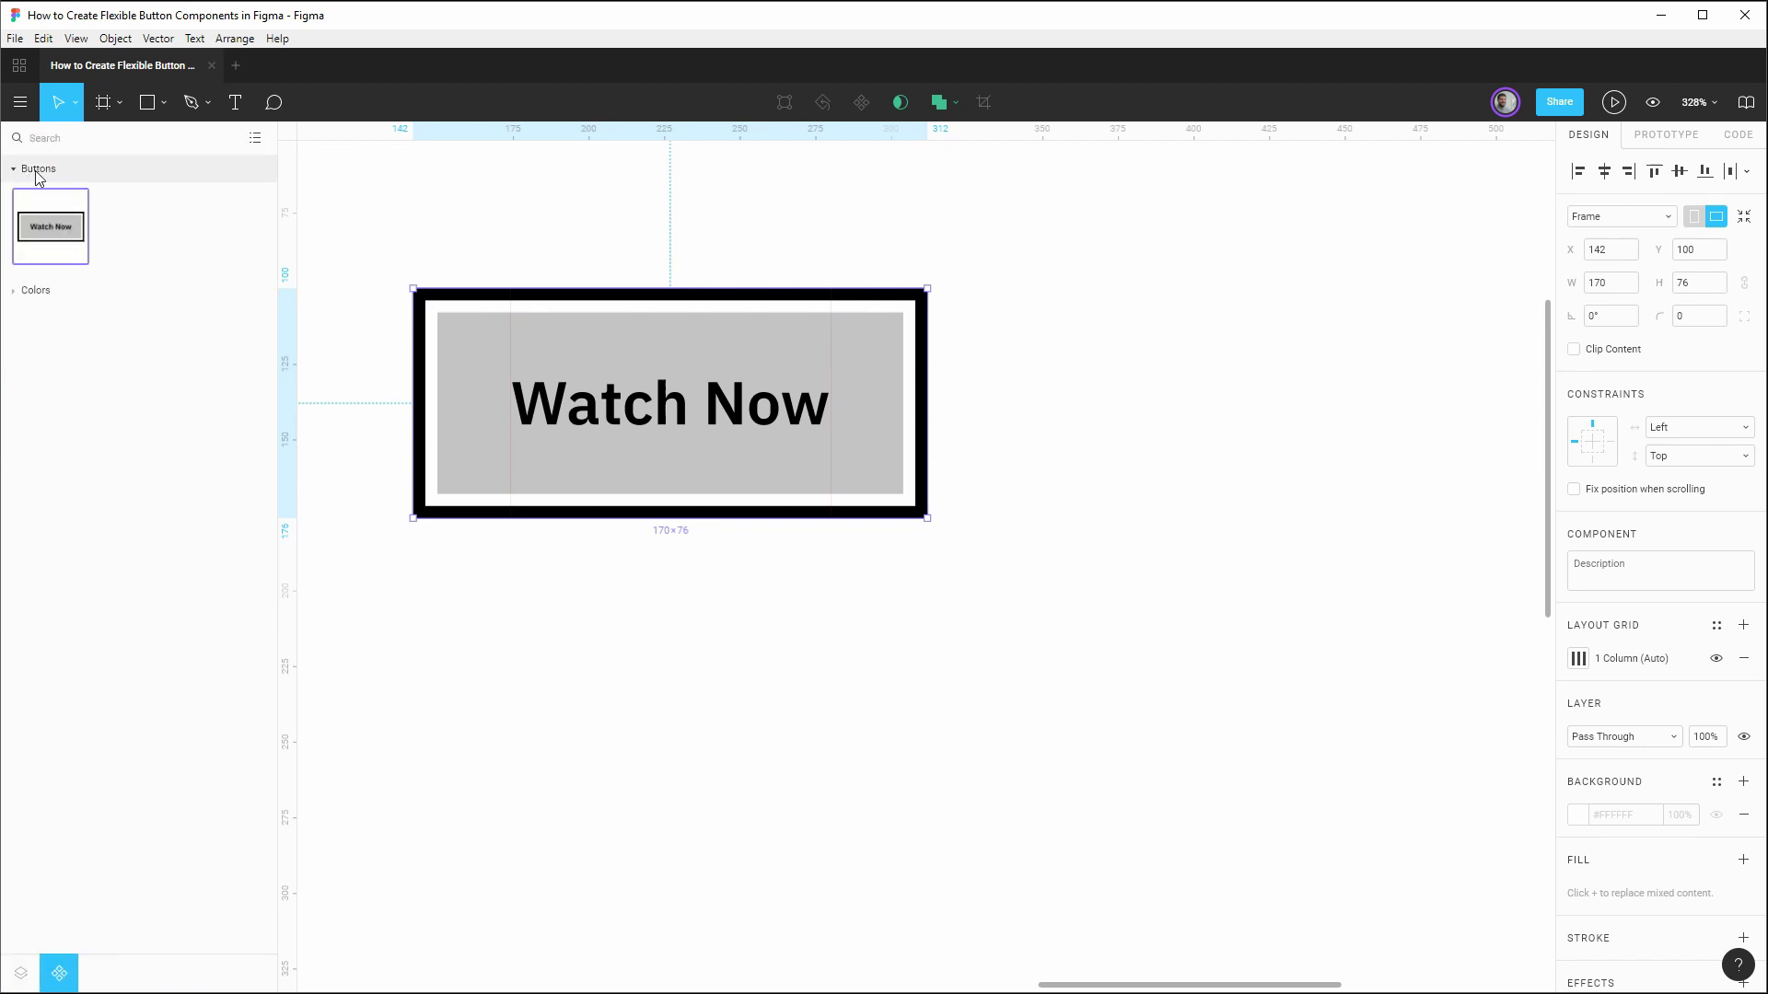
{"action": "left_click_drag", "start_coordinate": [51, 226], "coordinate": [1203, 619]}
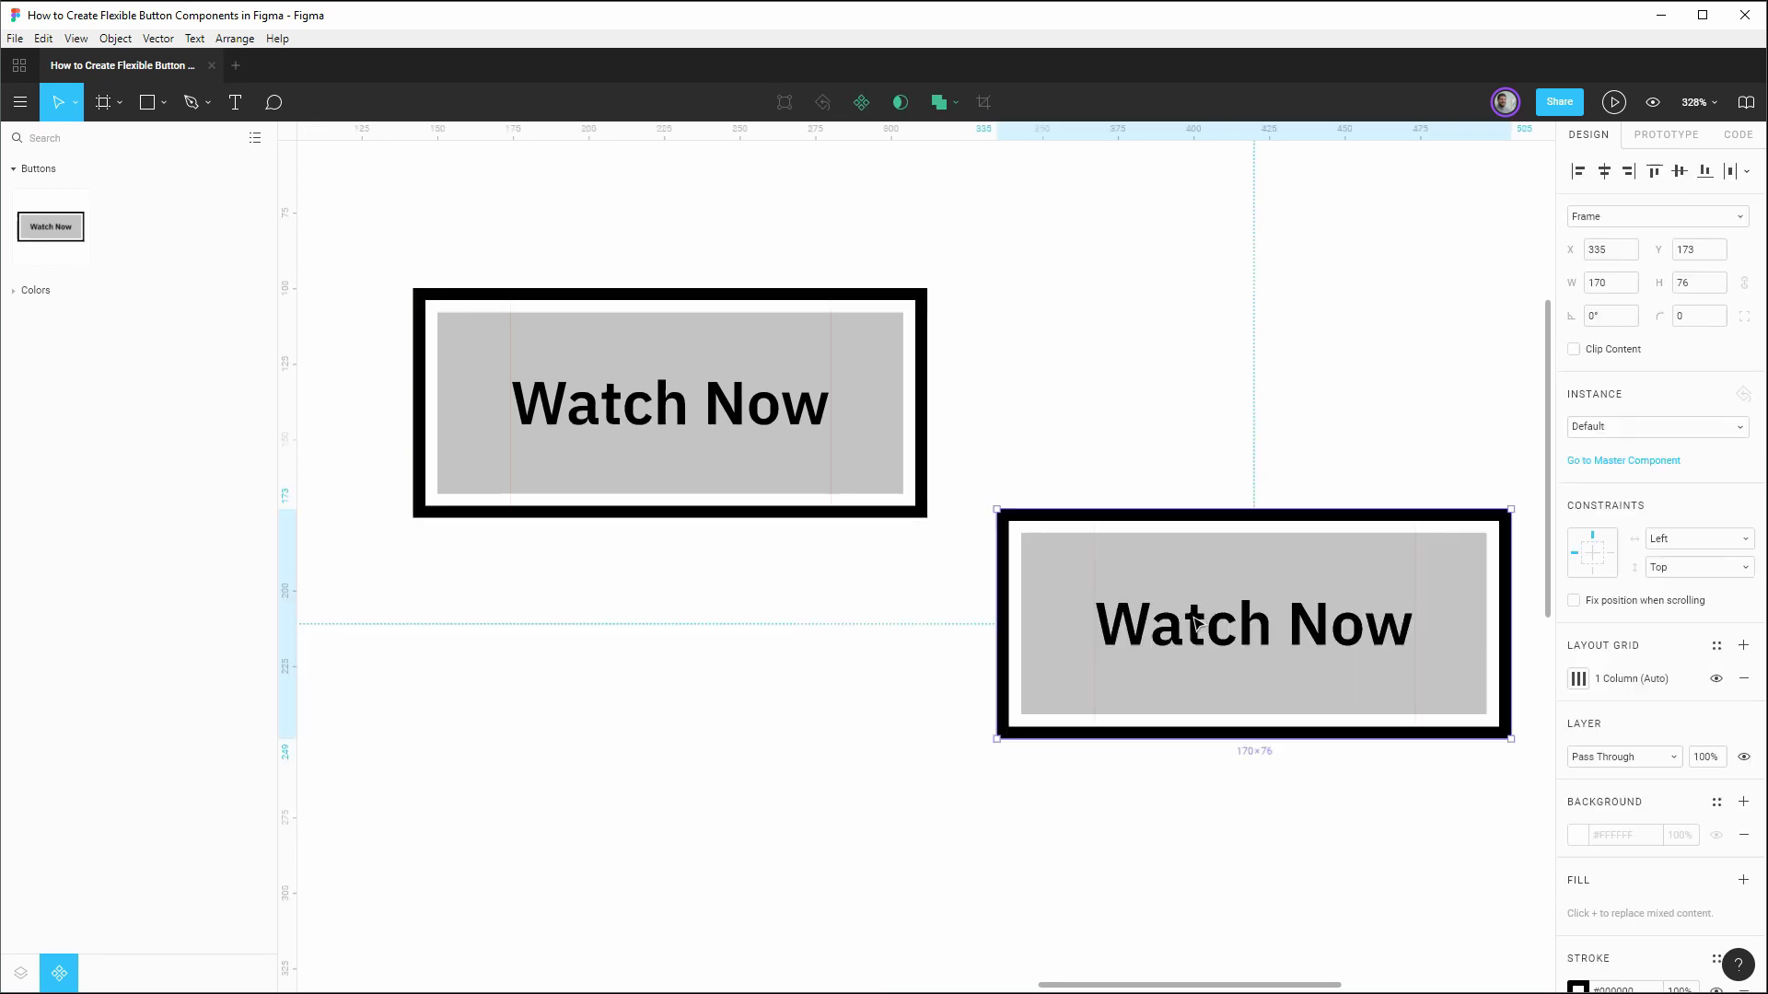
{"action": "double_click", "coordinate": [1264, 642]}
{"action": "double_click", "coordinate": [1264, 641]}
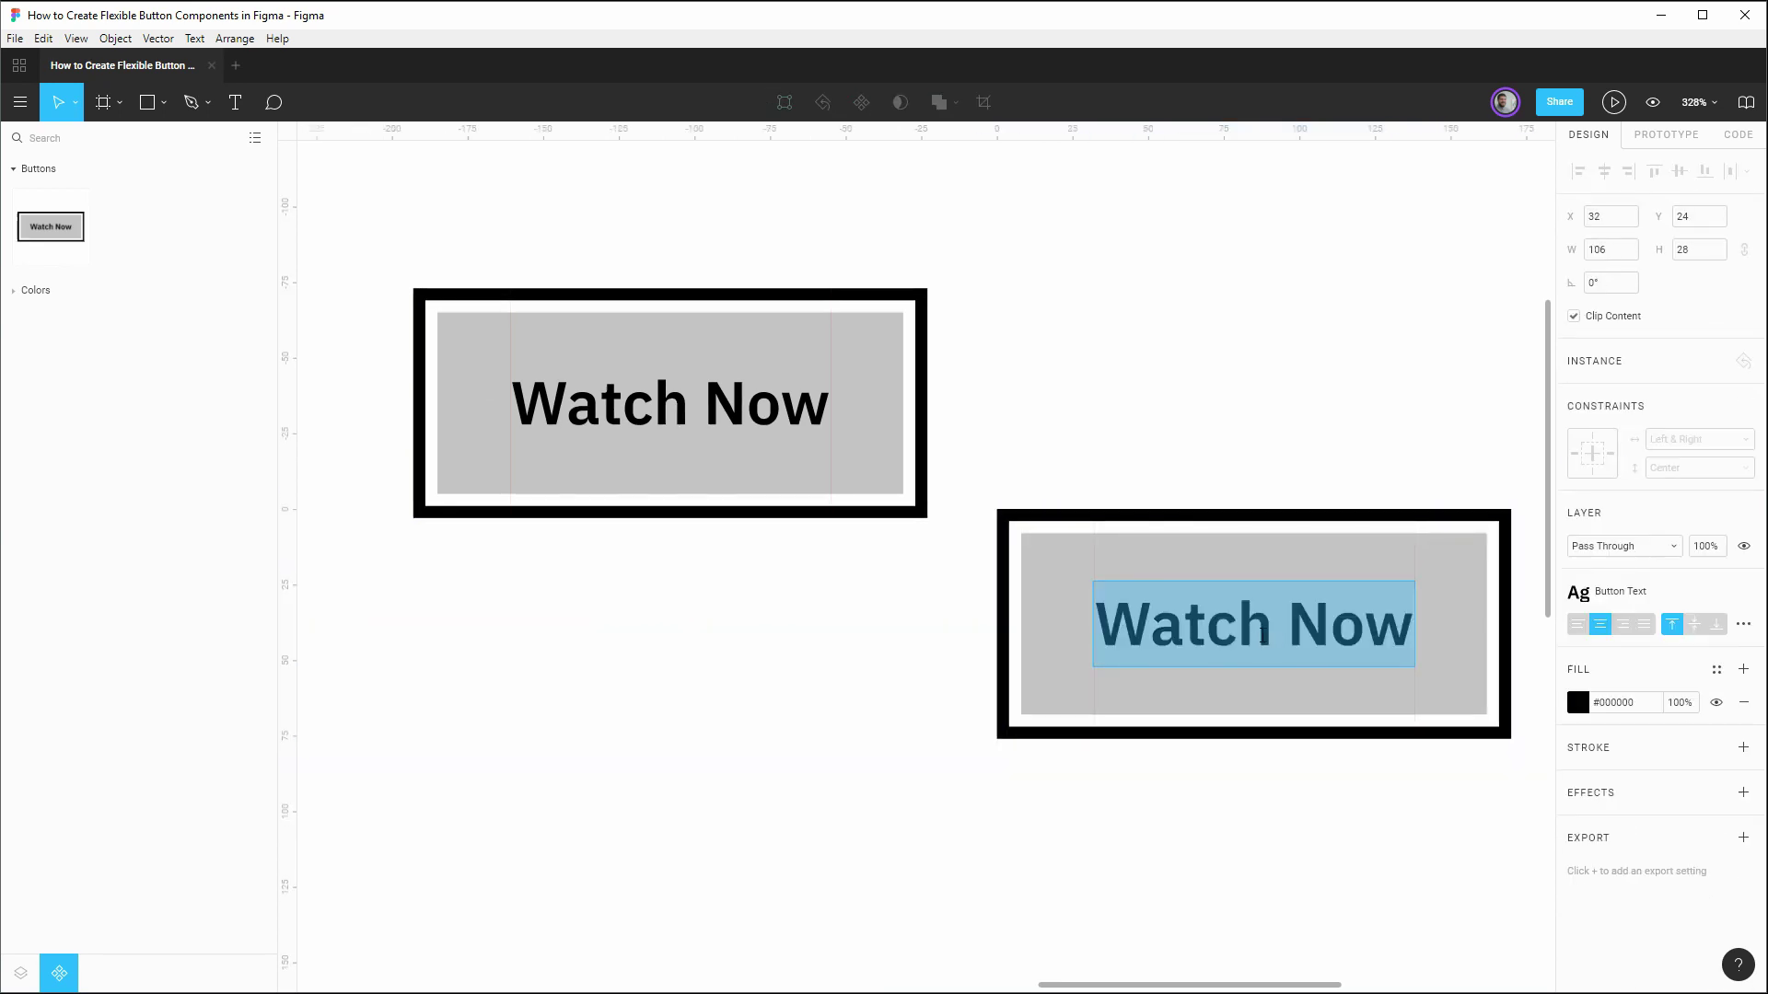
{"action": "type", "text": "T"}
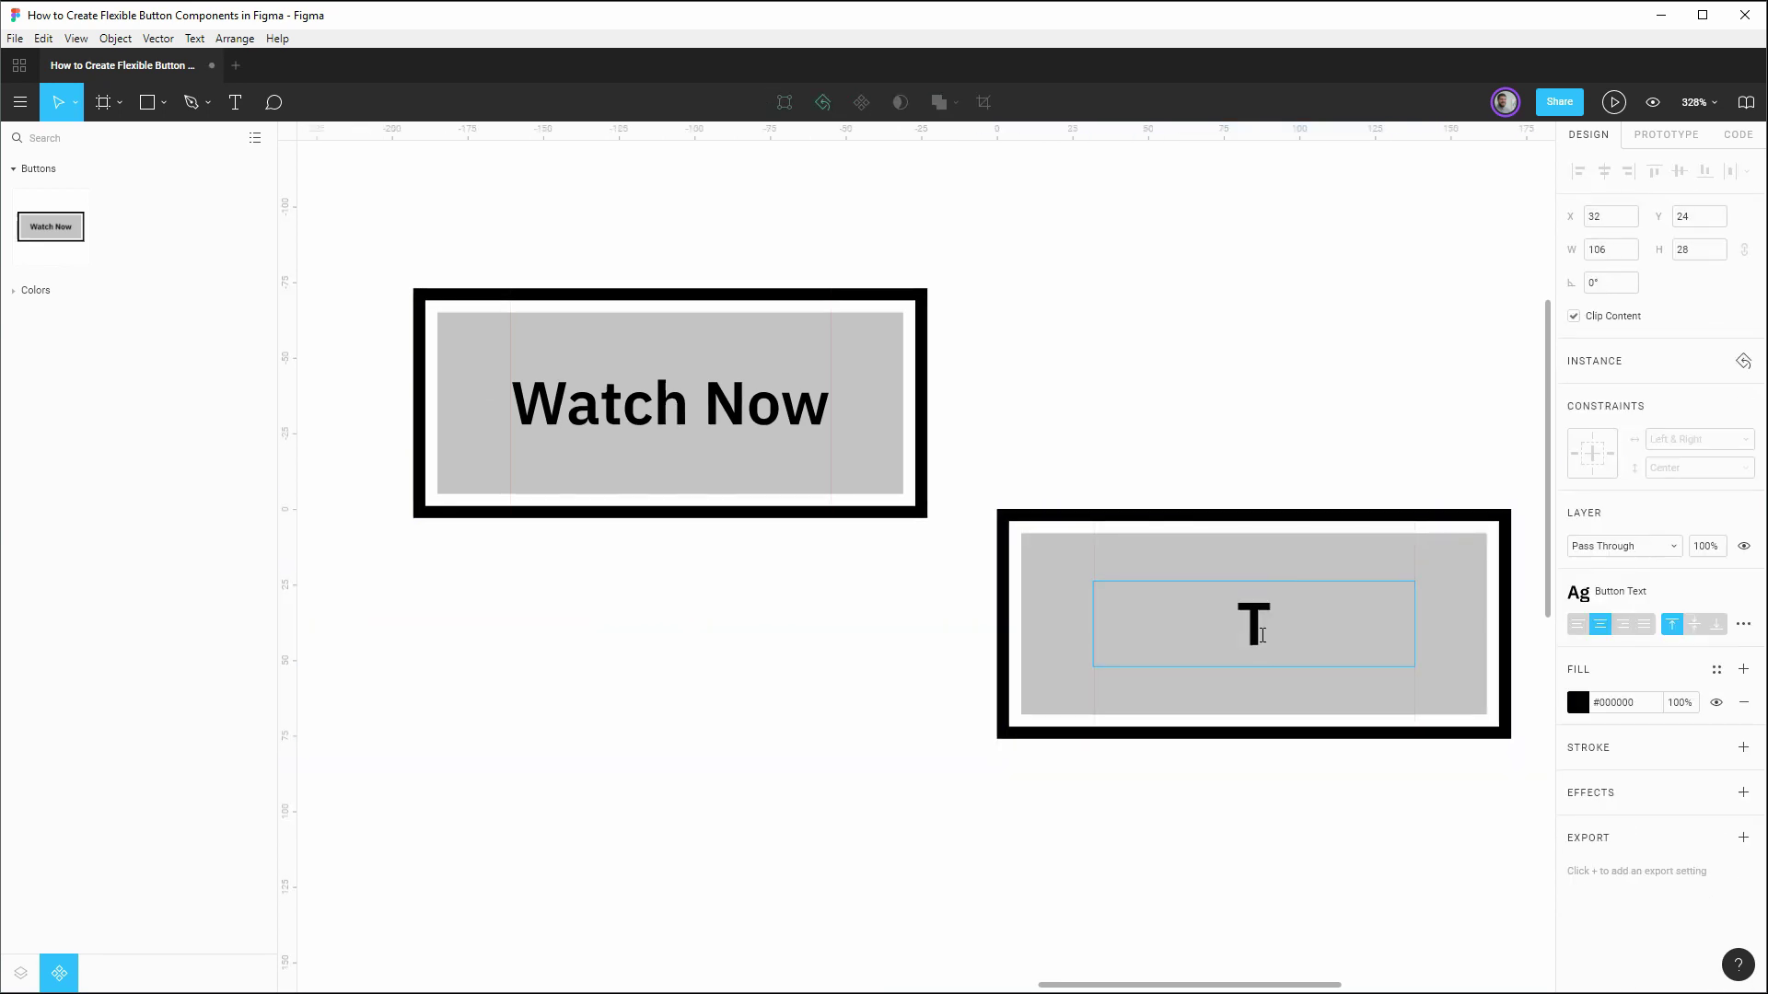
{"action": "type", "text": "his is too long"}
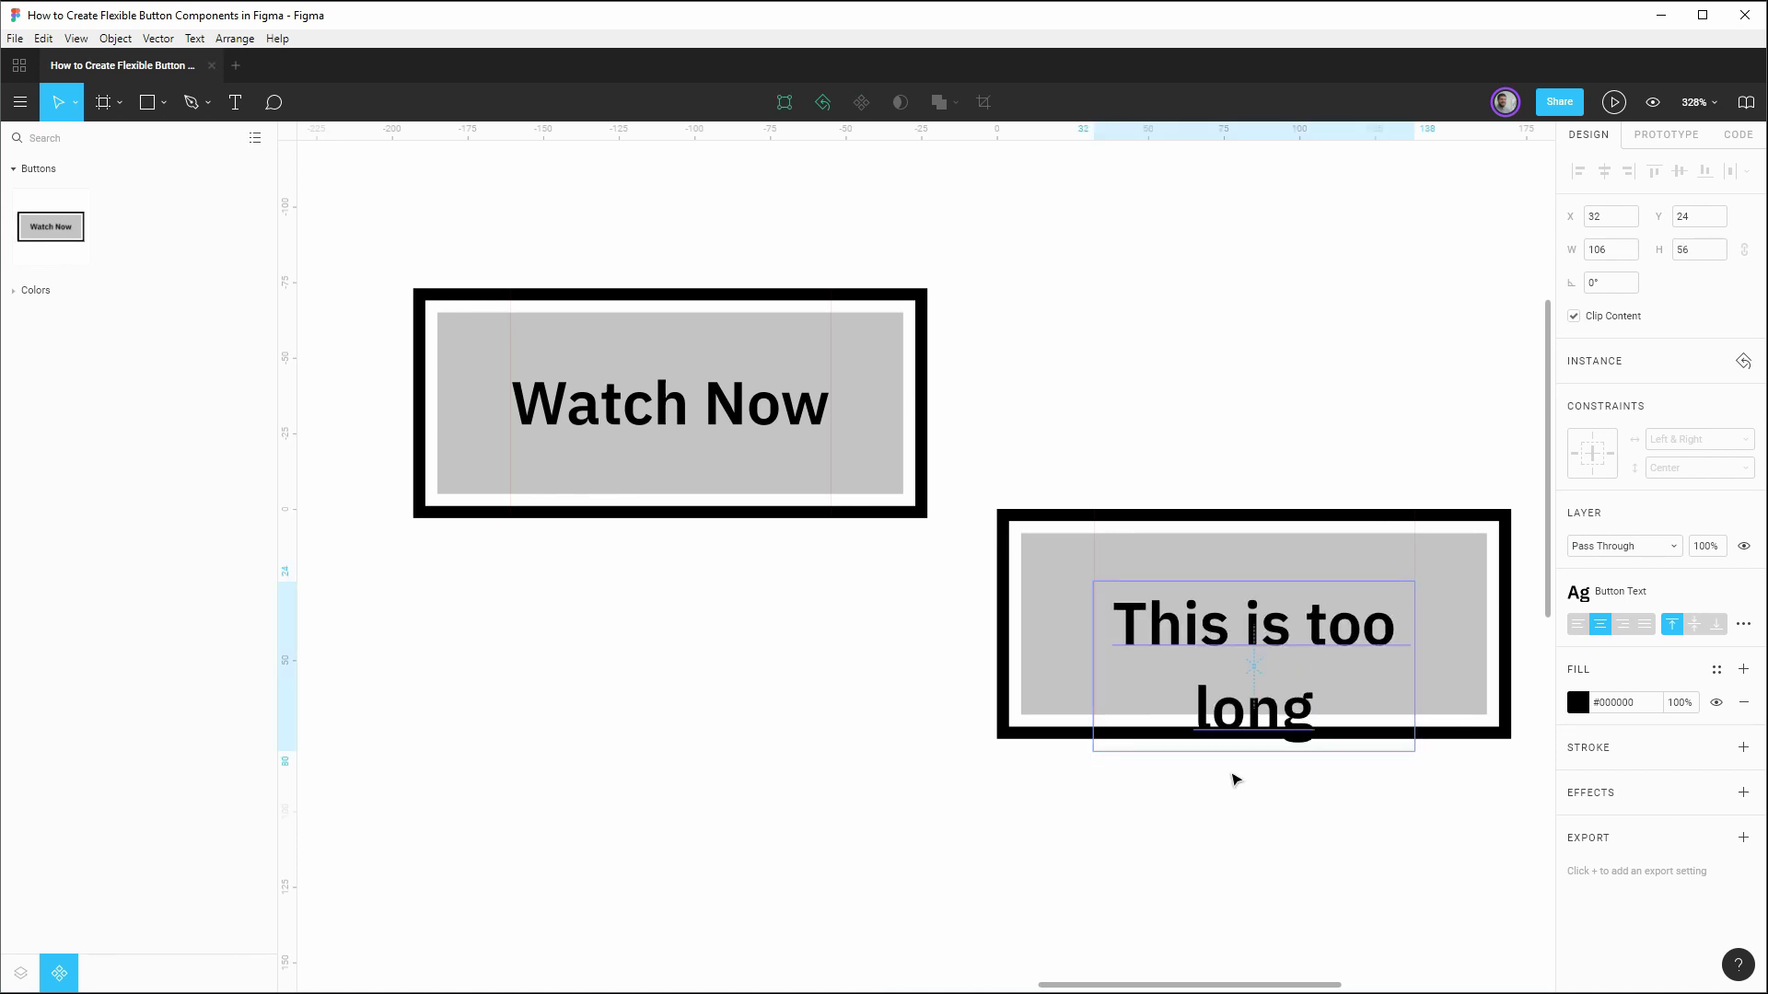
{"action": "left_click", "coordinate": [1384, 440]}
Step: Set the new button's width to 203 so its label stays on one line
{"action": "left_click_drag", "start_coordinate": [1428, 434], "coordinate": [1140, 397]}
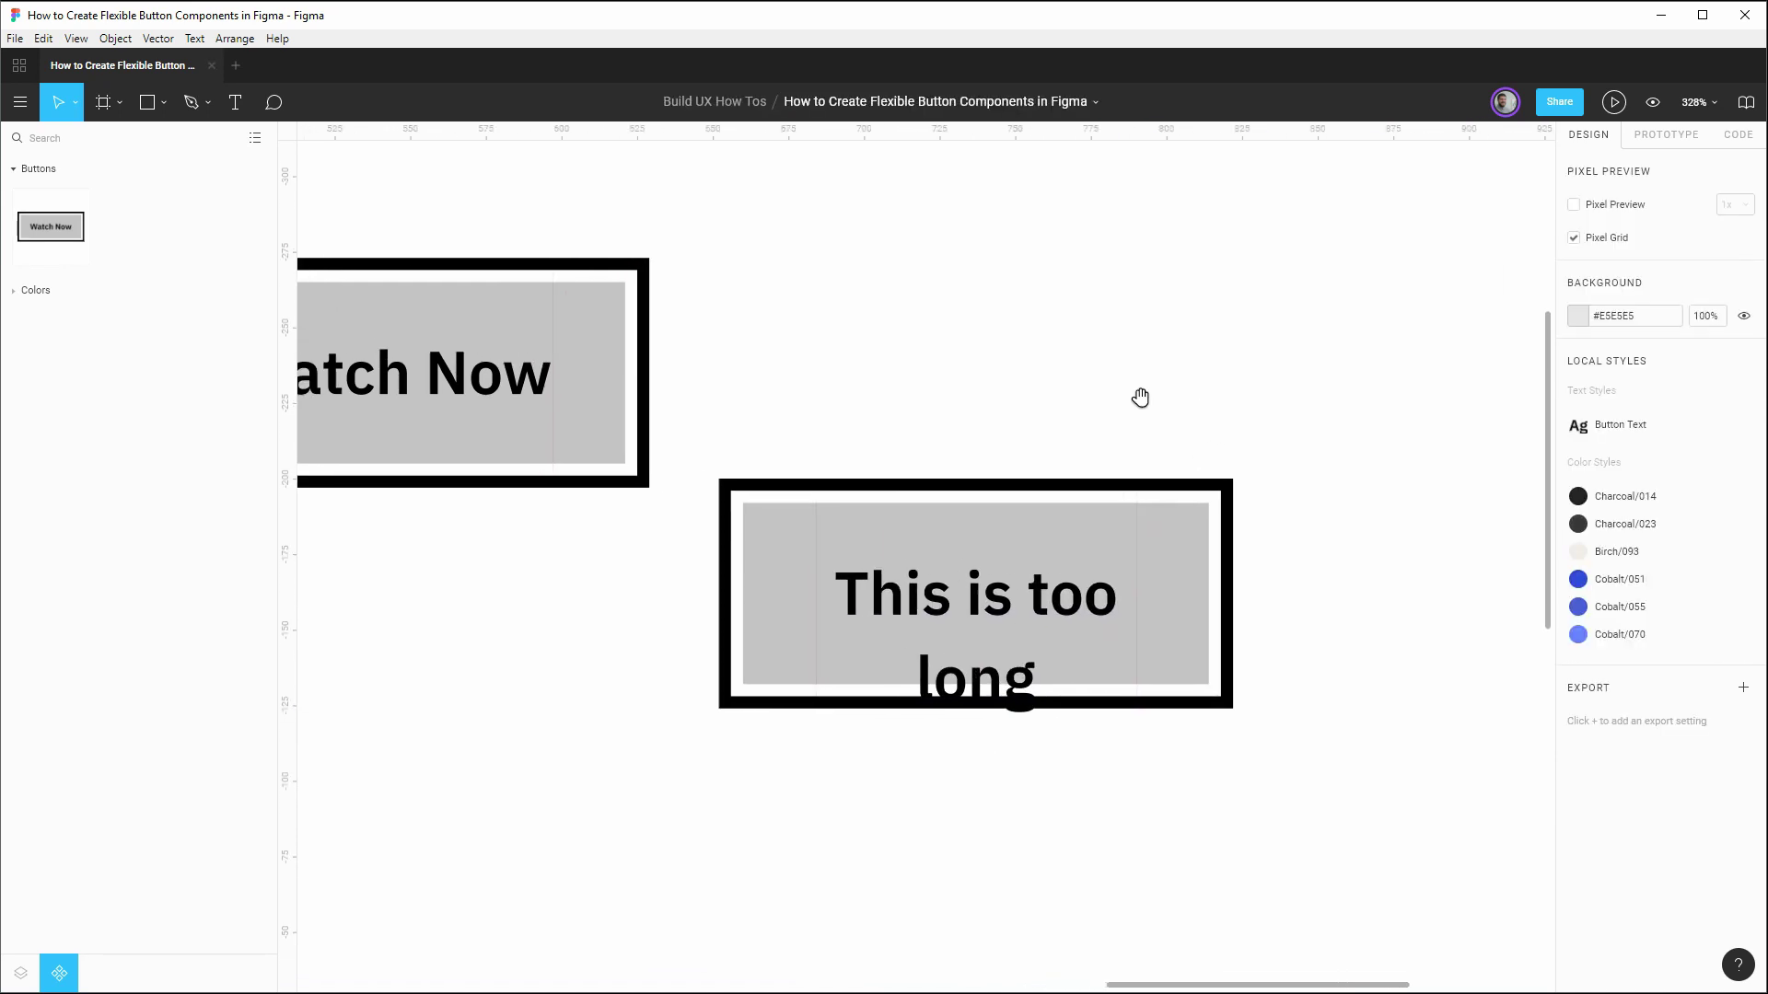
{"action": "left_click", "coordinate": [1180, 576]}
{"action": "left_click", "coordinate": [20, 974]}
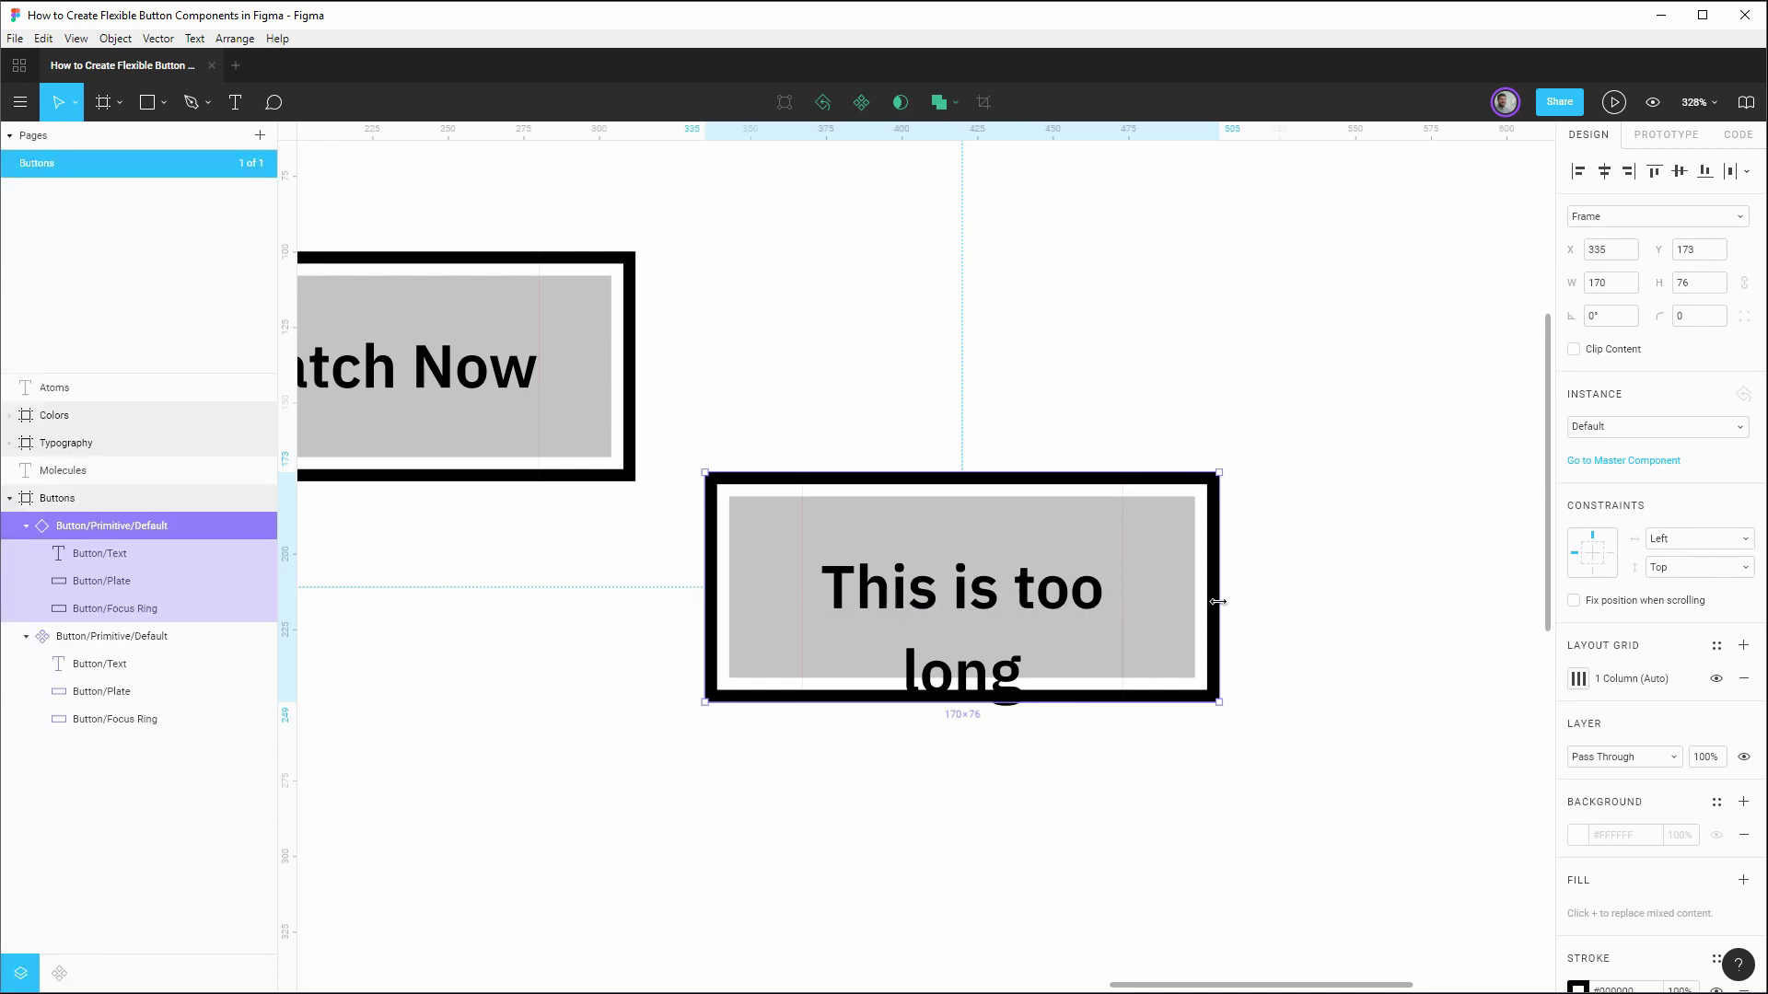
{"action": "left_click", "coordinate": [1630, 285]}
{"action": "key", "text": "Up"}
{"action": "key", "text": "Up"}
{"action": "key", "text": "Up"}
{"action": "key", "text": "Up"}
{"action": "key", "text": "Up"}
{"action": "key", "text": "Up"}
{"action": "key", "text": "Up"}
{"action": "key", "text": "Up"}
{"action": "key", "text": "Up"}
{"action": "key", "text": "Up"}
{"action": "key", "text": "Up"}
{"action": "key", "text": "Up"}
{"action": "key", "text": "Up"}
{"action": "key", "text": "Up"}
{"action": "key", "text": "Up"}
{"action": "key", "text": "Up"}
{"action": "key", "text": "Up"}
{"action": "key", "text": "Up"}
{"action": "key", "text": "Up"}
{"action": "key", "text": "Up"}
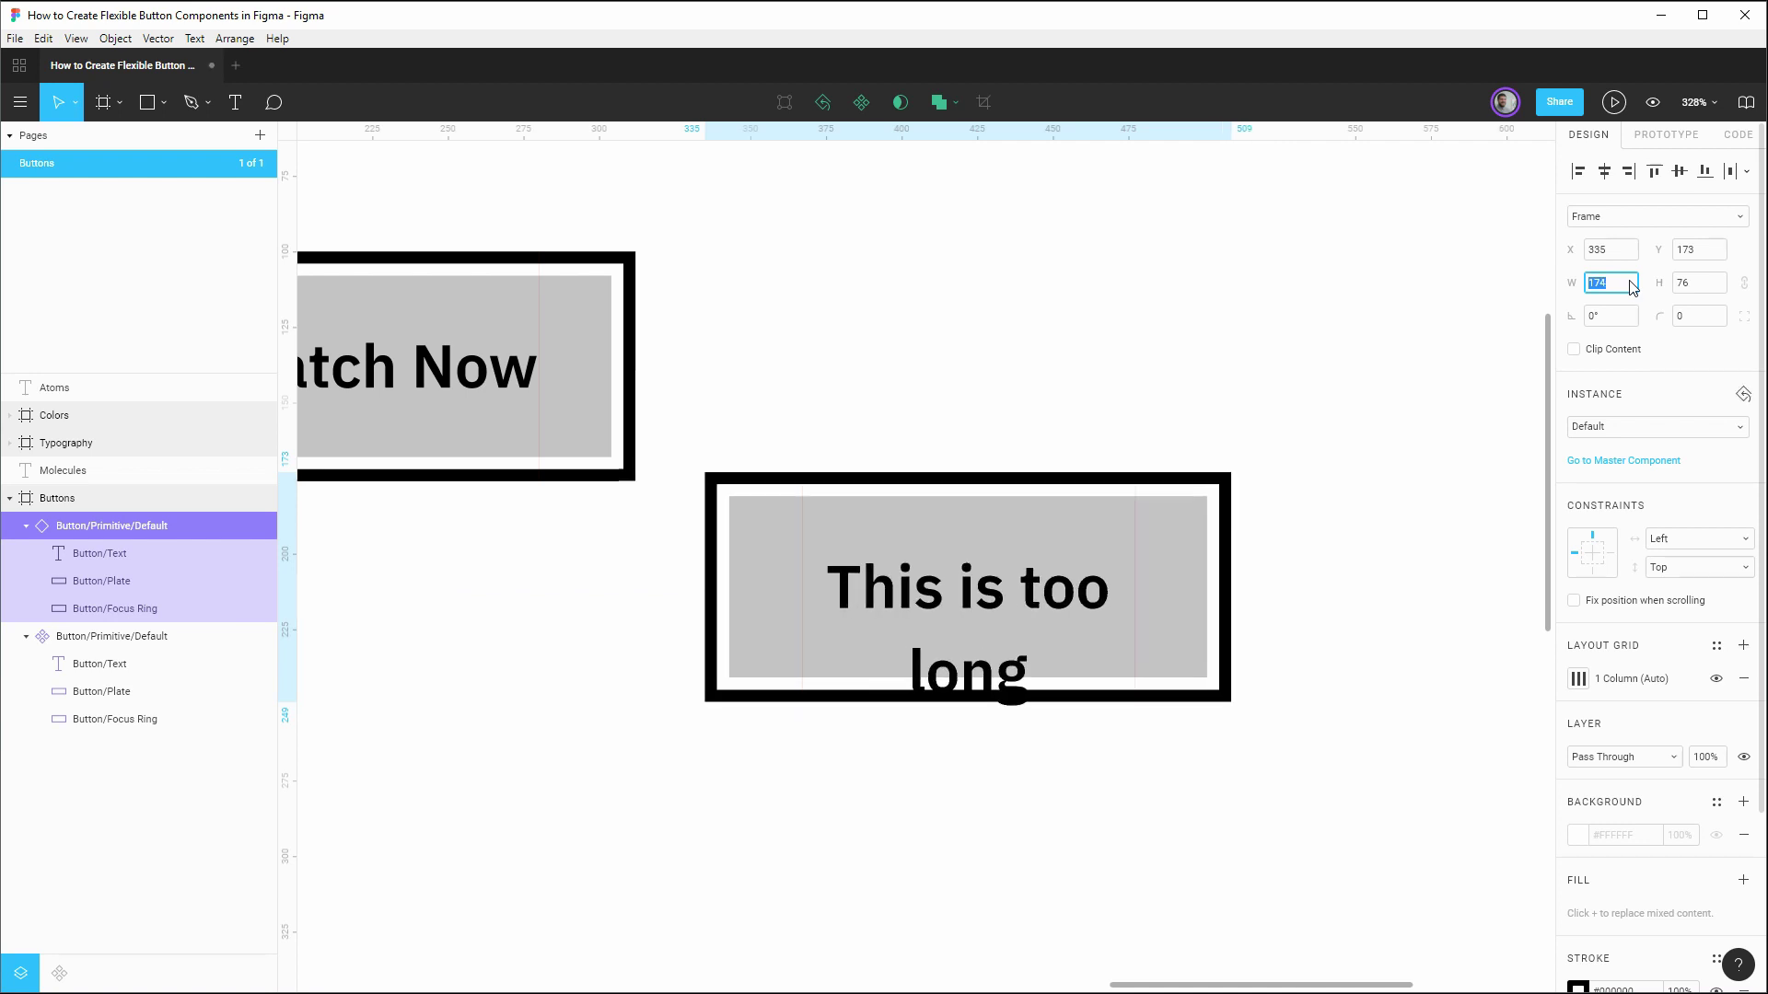
{"action": "key", "text": "Up"}
{"action": "key", "text": "Up"}
{"action": "key", "text": "Up"}
{"action": "key", "text": "Up"}
{"action": "key", "text": "Up"}
{"action": "key", "text": "Up"}
{"action": "key", "text": "Up"}
{"action": "key", "text": "Up"}
{"action": "key", "text": "Up"}
{"action": "key", "text": "Up"}
{"action": "key", "text": "Up"}
{"action": "key", "text": "Up"}
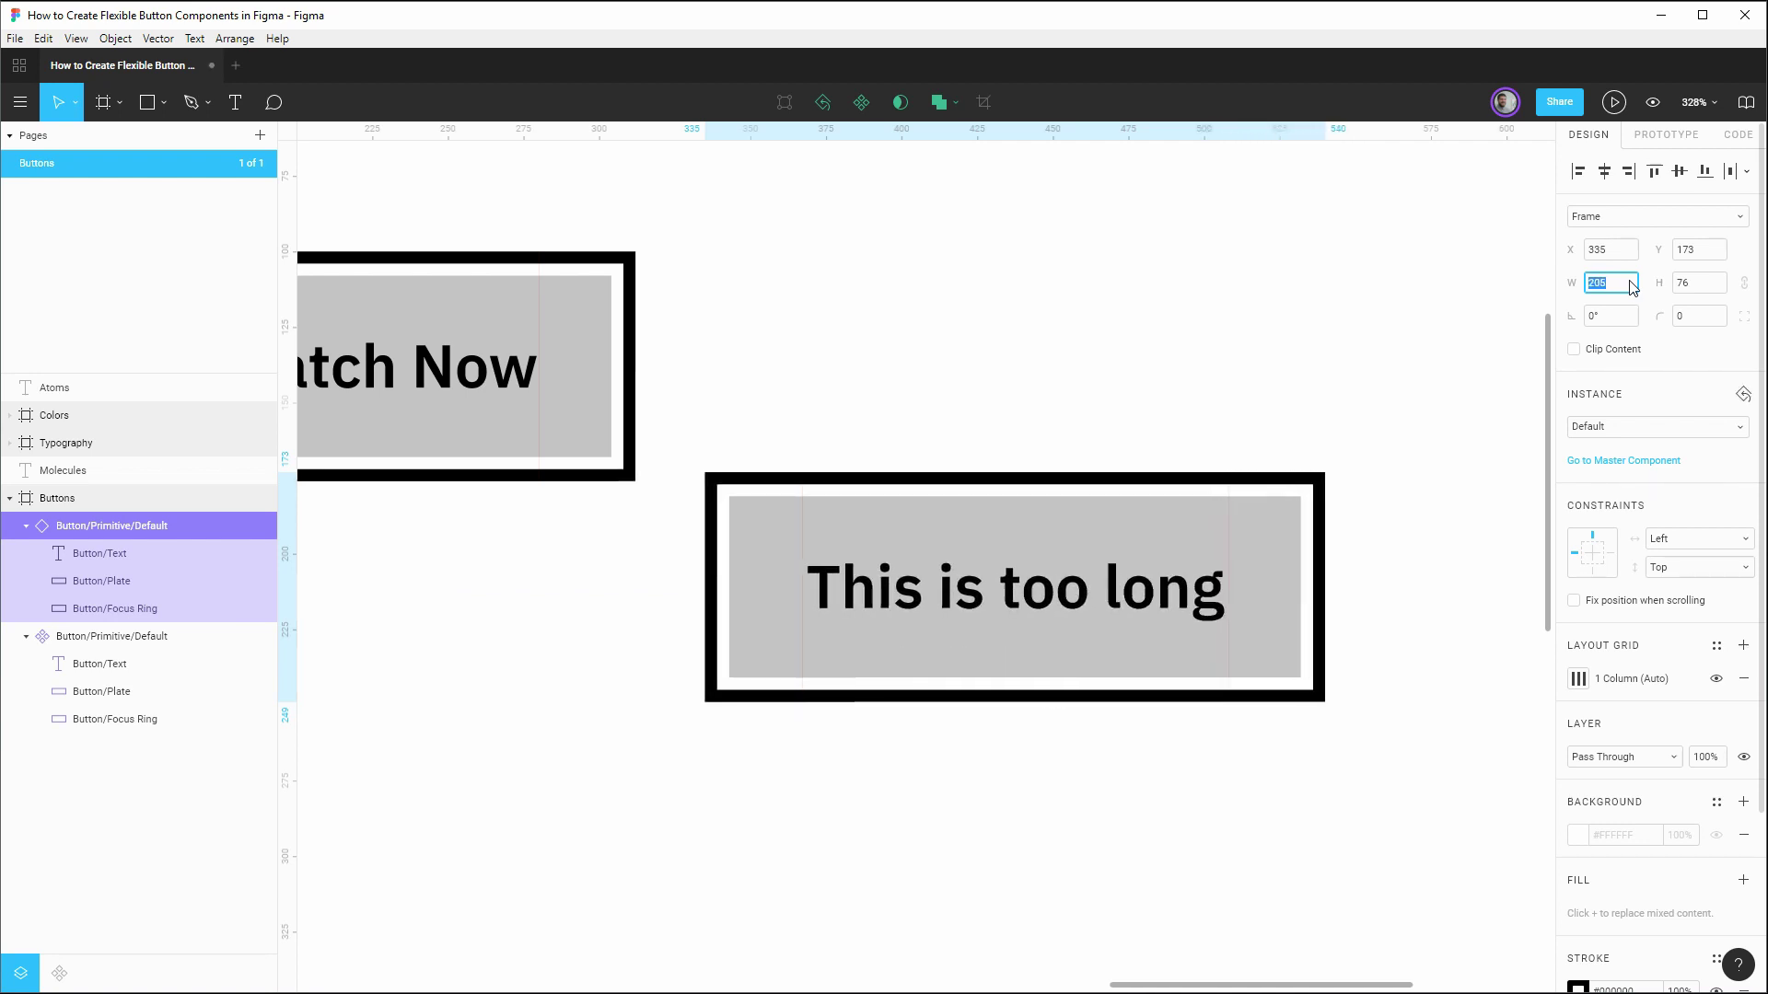
{"action": "key", "text": "Down"}
{"action": "key", "text": "Down"}
{"action": "key", "text": "Down"}
{"action": "key", "text": "Down"}
{"action": "key", "text": "Down"}
{"action": "key", "text": "Down"}
{"action": "key", "text": "Down"}
{"action": "key", "text": "Down"}
{"action": "key", "text": "Down"}
{"action": "key", "text": "Down"}
{"action": "key", "text": "Down"}
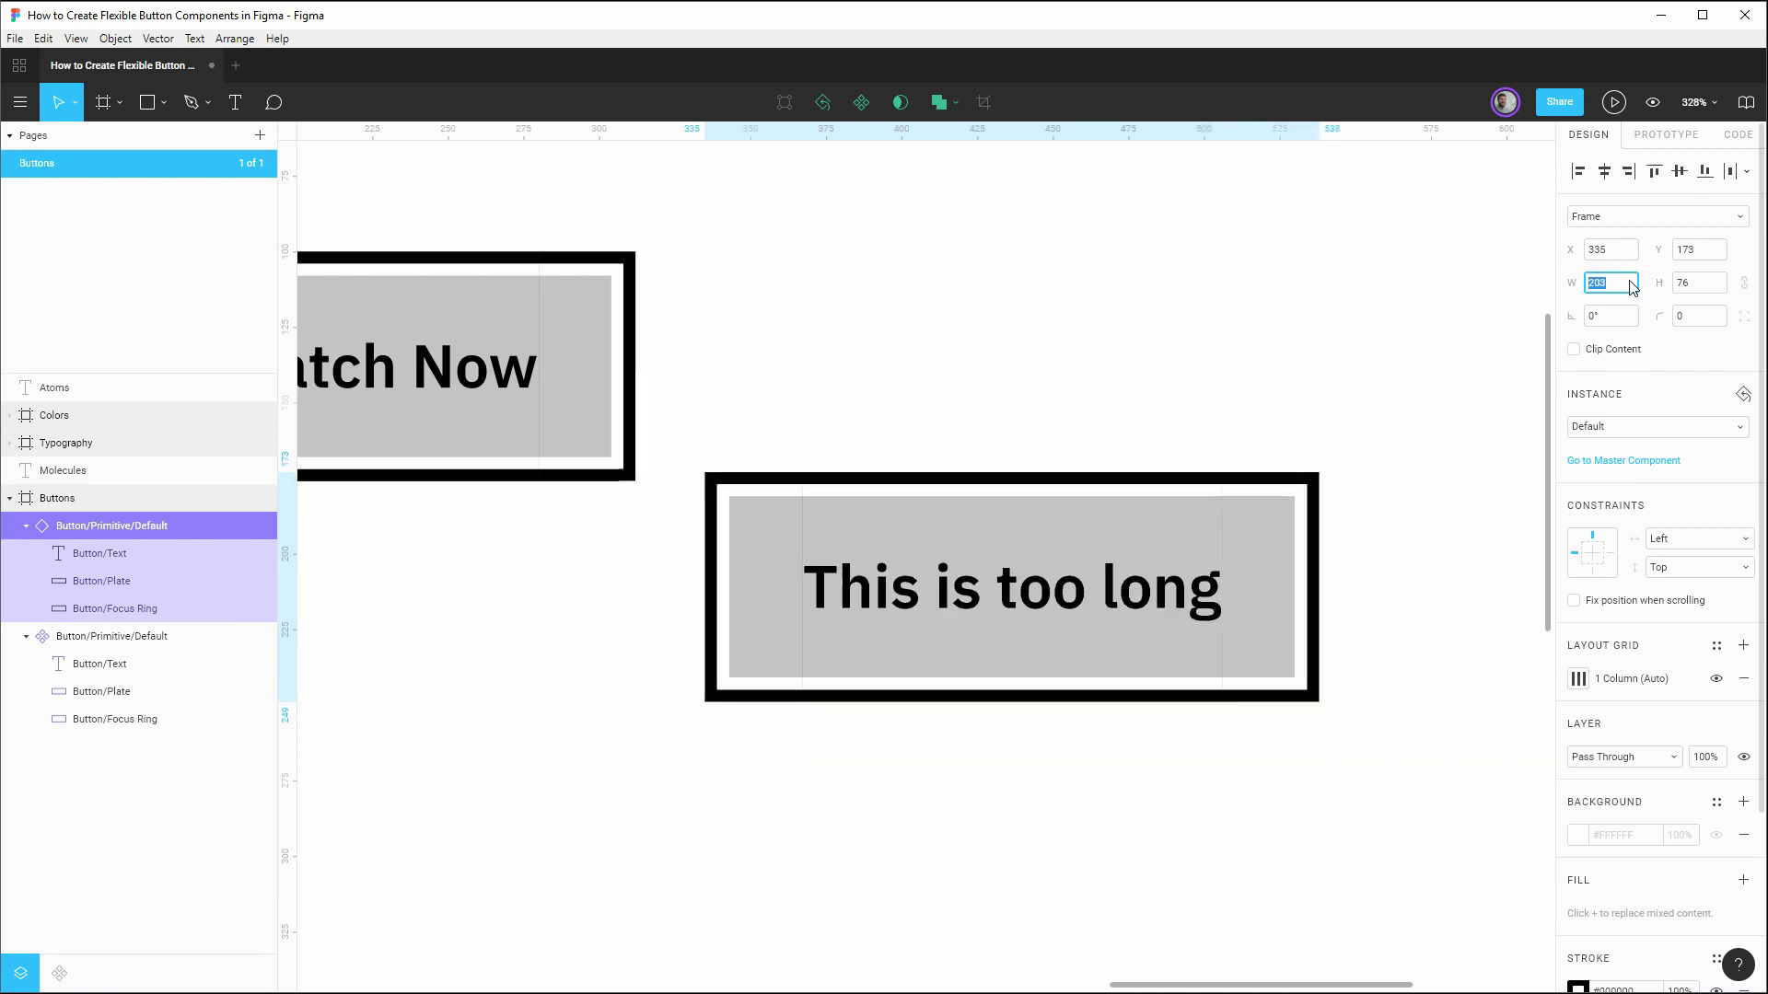
{"action": "key", "text": "Up"}
{"action": "key", "text": "Up"}
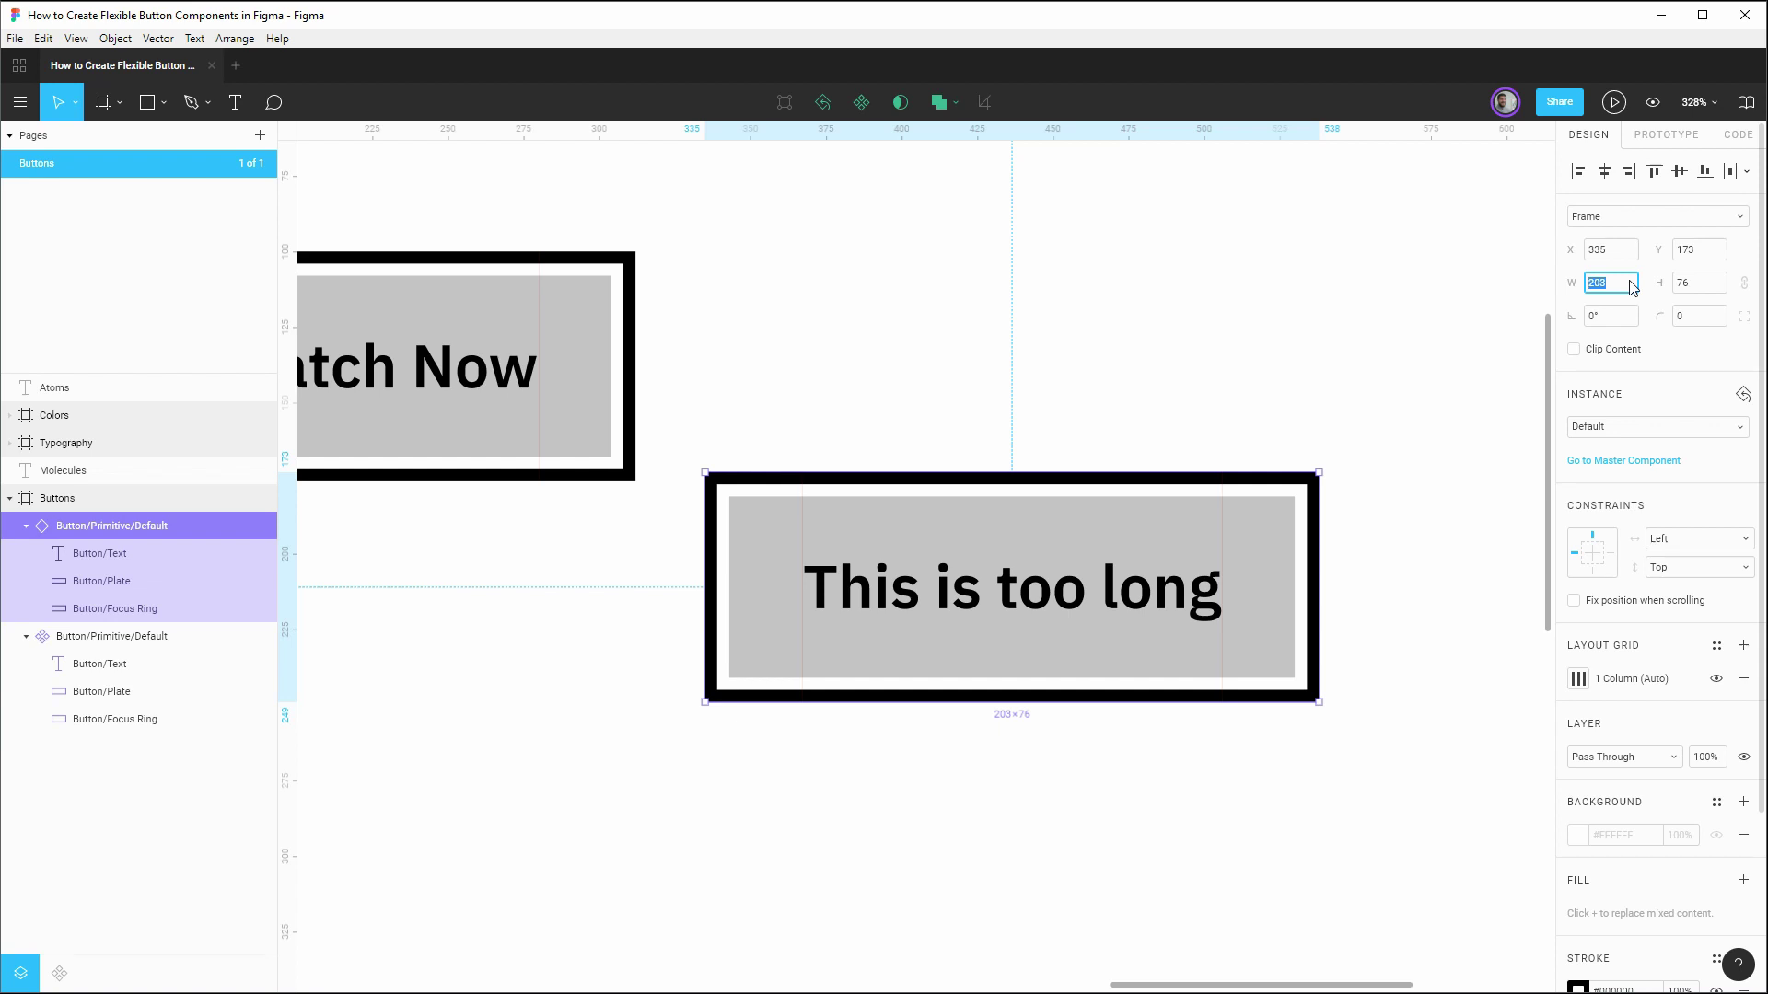
Step: Delete the 'This is too long' test copy and hide the master component's focus ring
{"action": "left_click", "coordinate": [131, 532]}
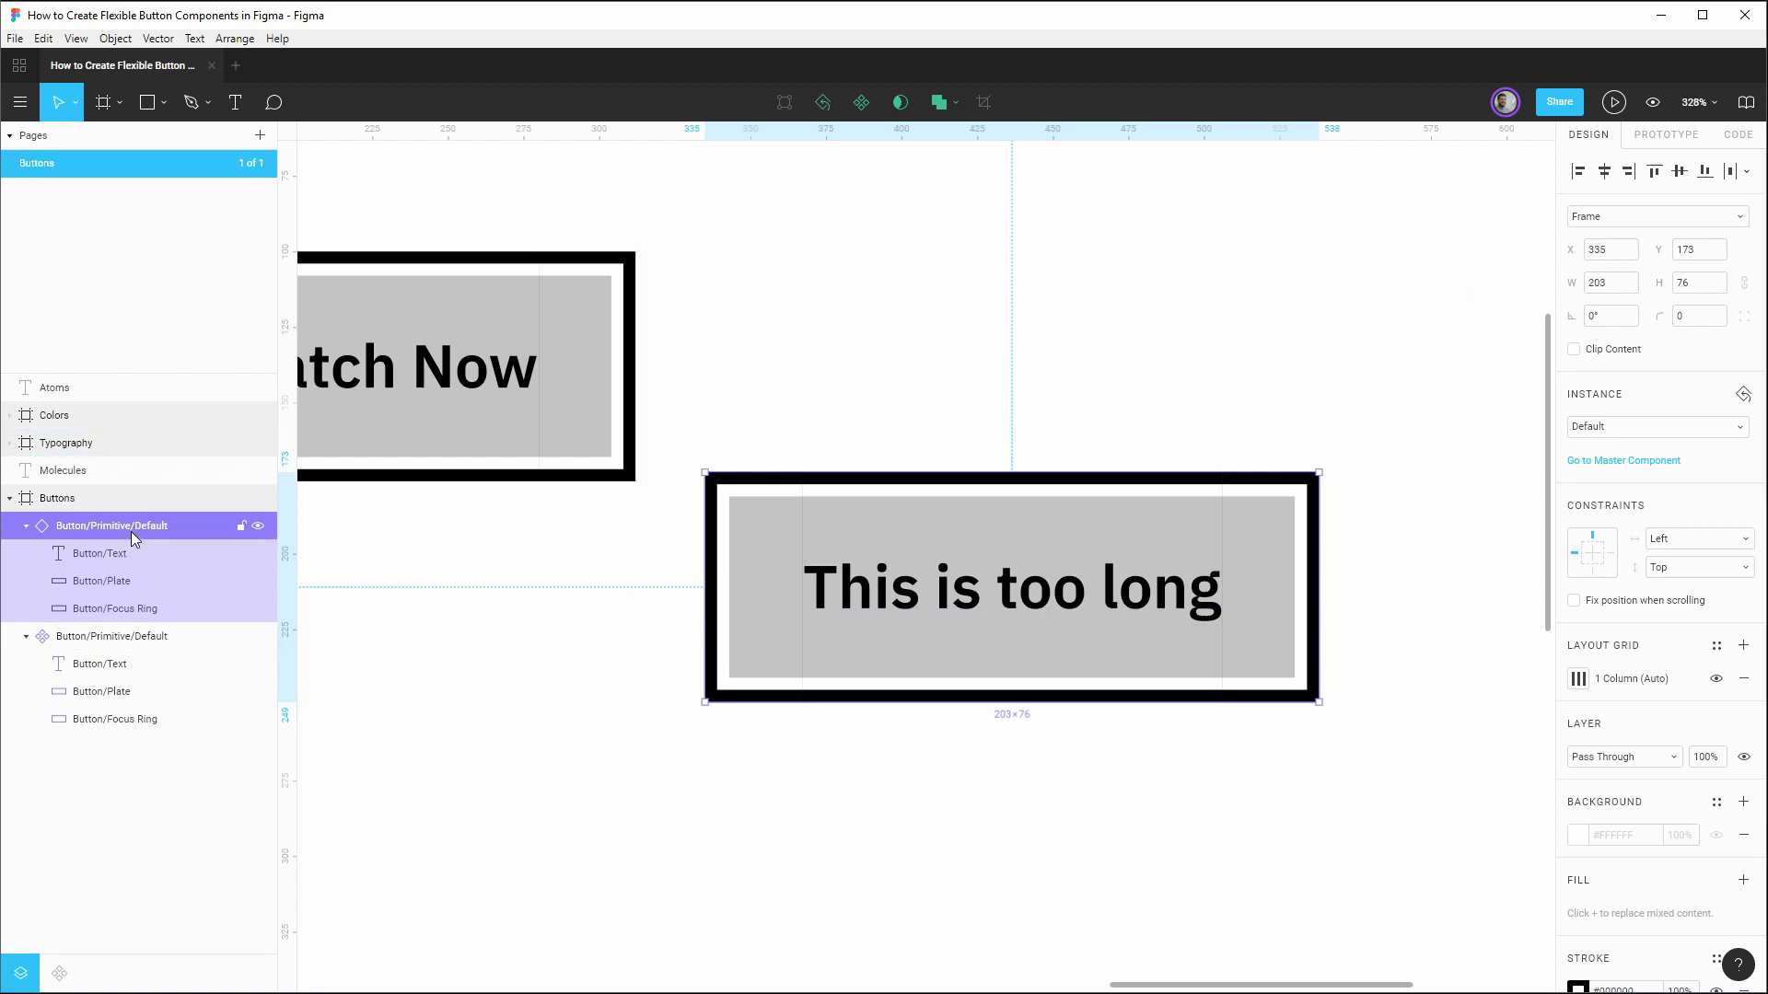
{"action": "key", "text": "Delete"}
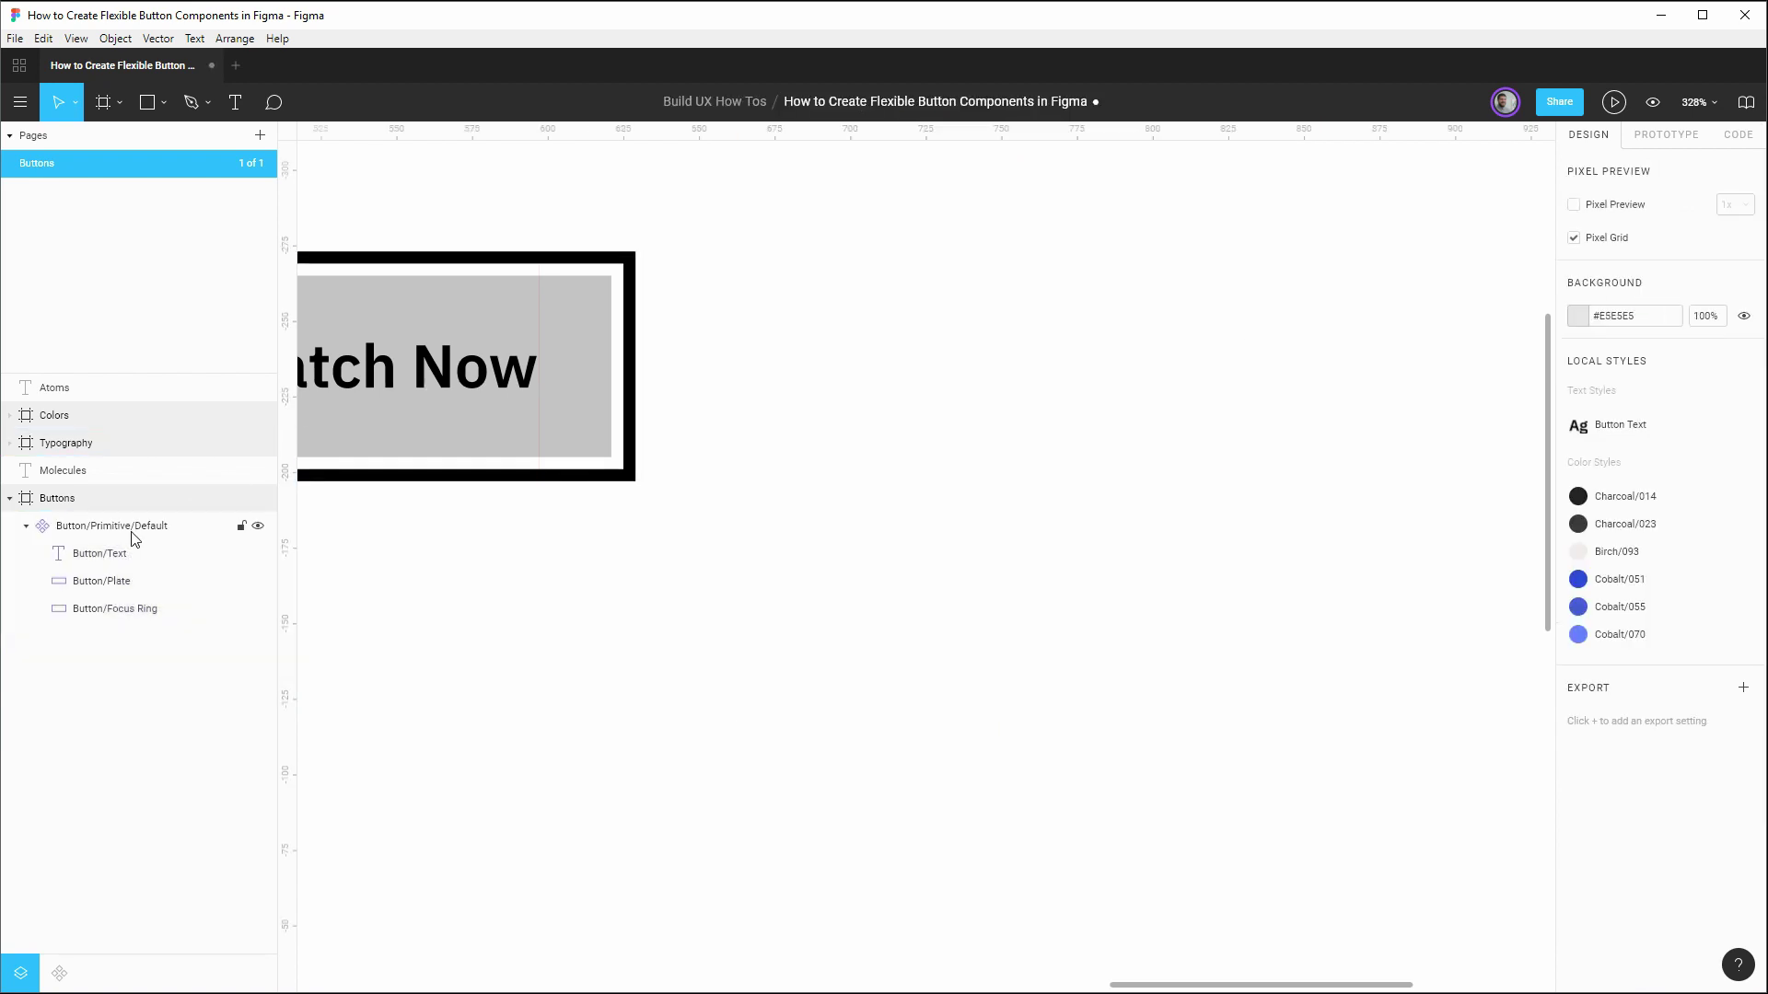
{"action": "left_click", "coordinate": [138, 526]}
{"action": "scroll", "coordinate": [757, 642], "scroll_direction": "down", "scroll_amount": 5}
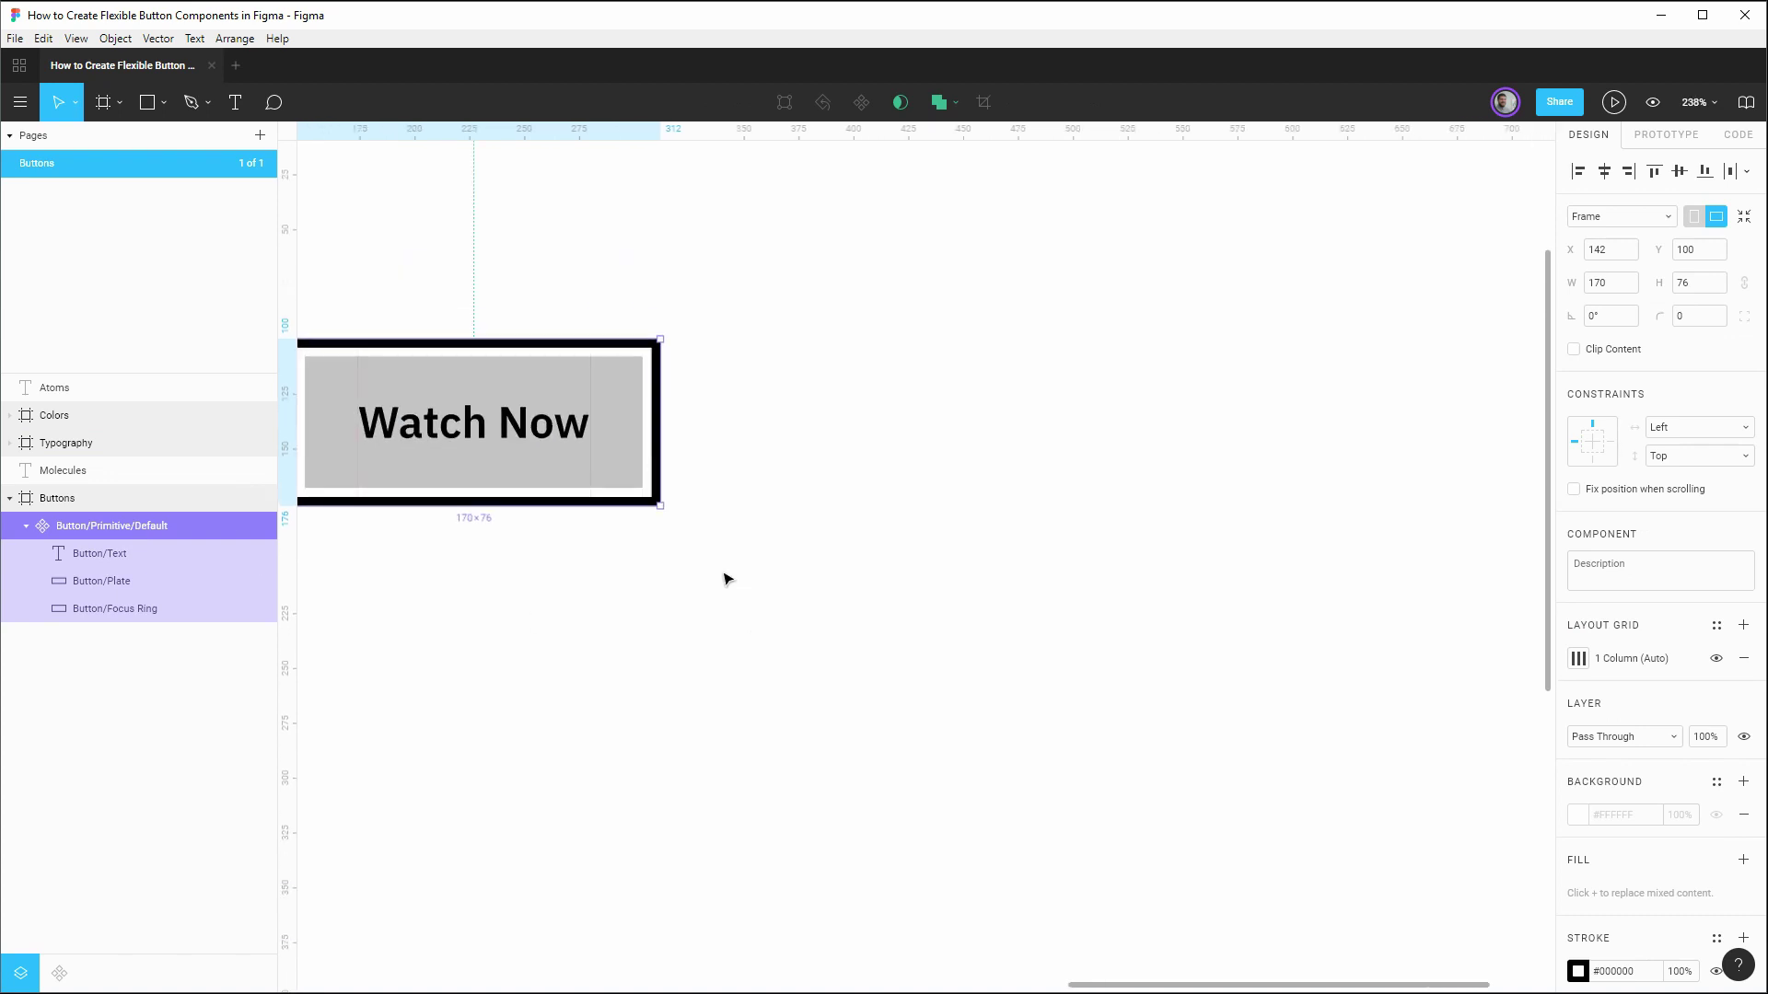
{"action": "left_click_drag", "start_coordinate": [751, 616], "coordinate": [1045, 640]}
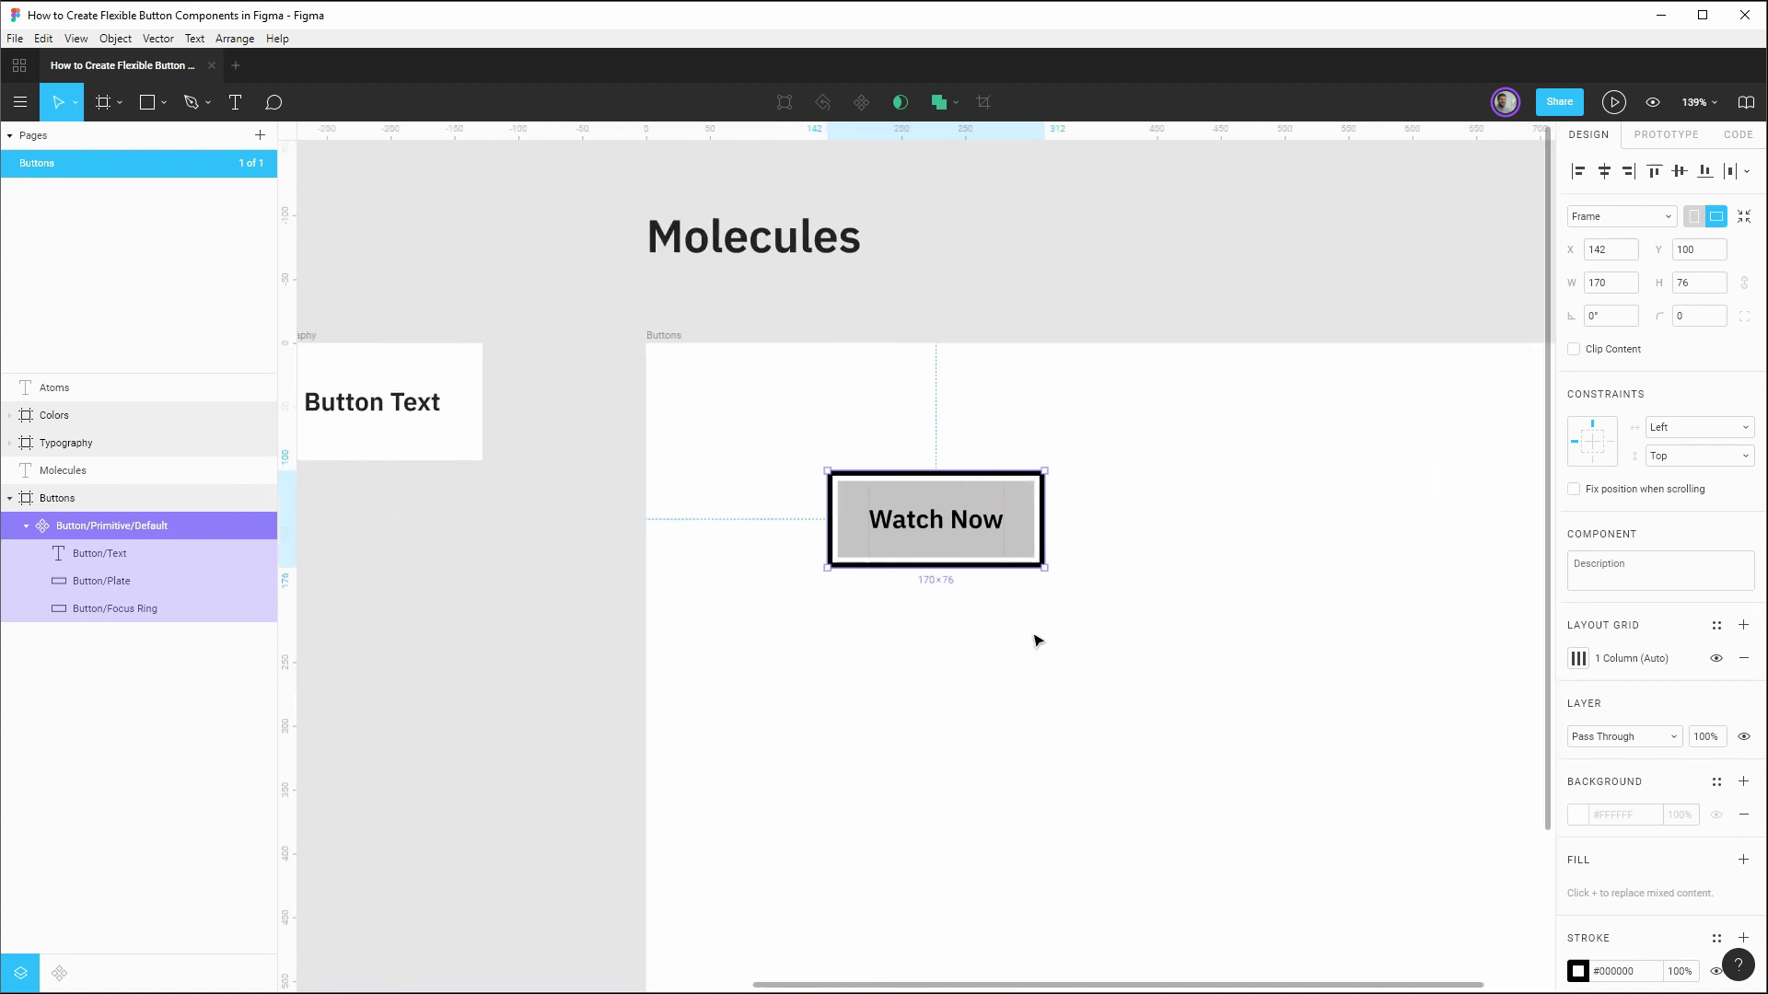
{"action": "left_click", "coordinate": [258, 608]}
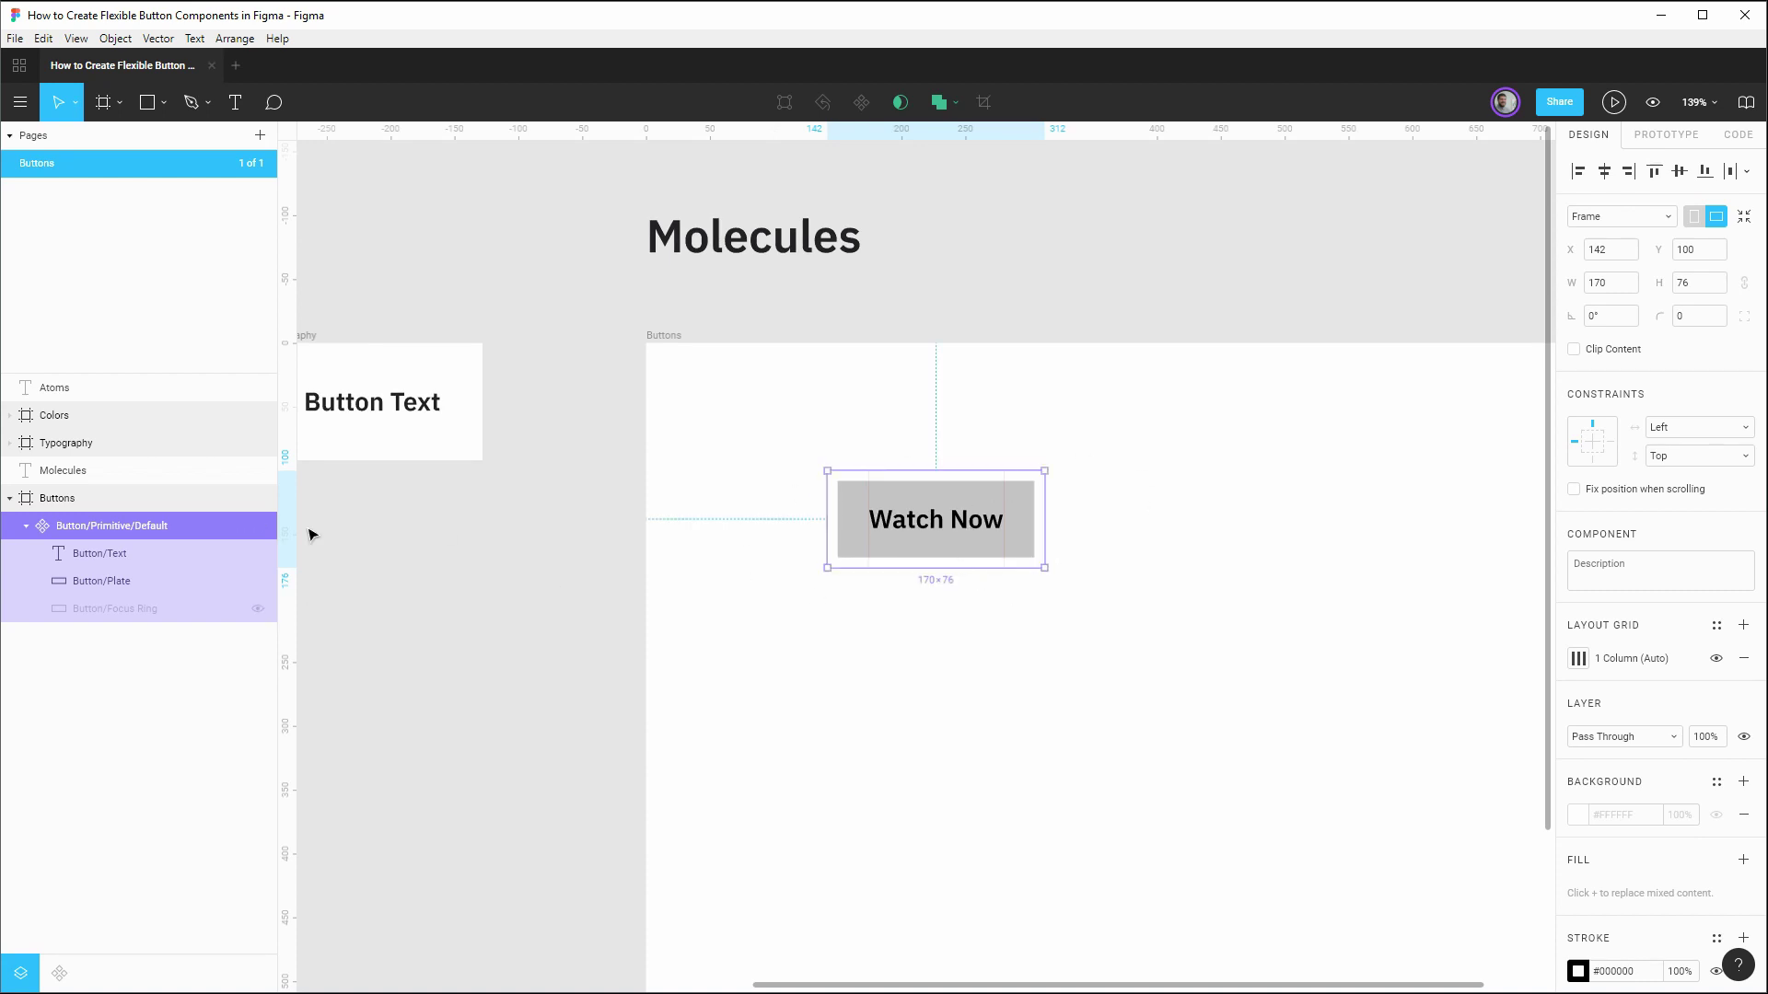
Step: Position the Watch Now component at X 24, Y 24 in the Buttons frame
{"action": "left_click", "coordinate": [27, 532]}
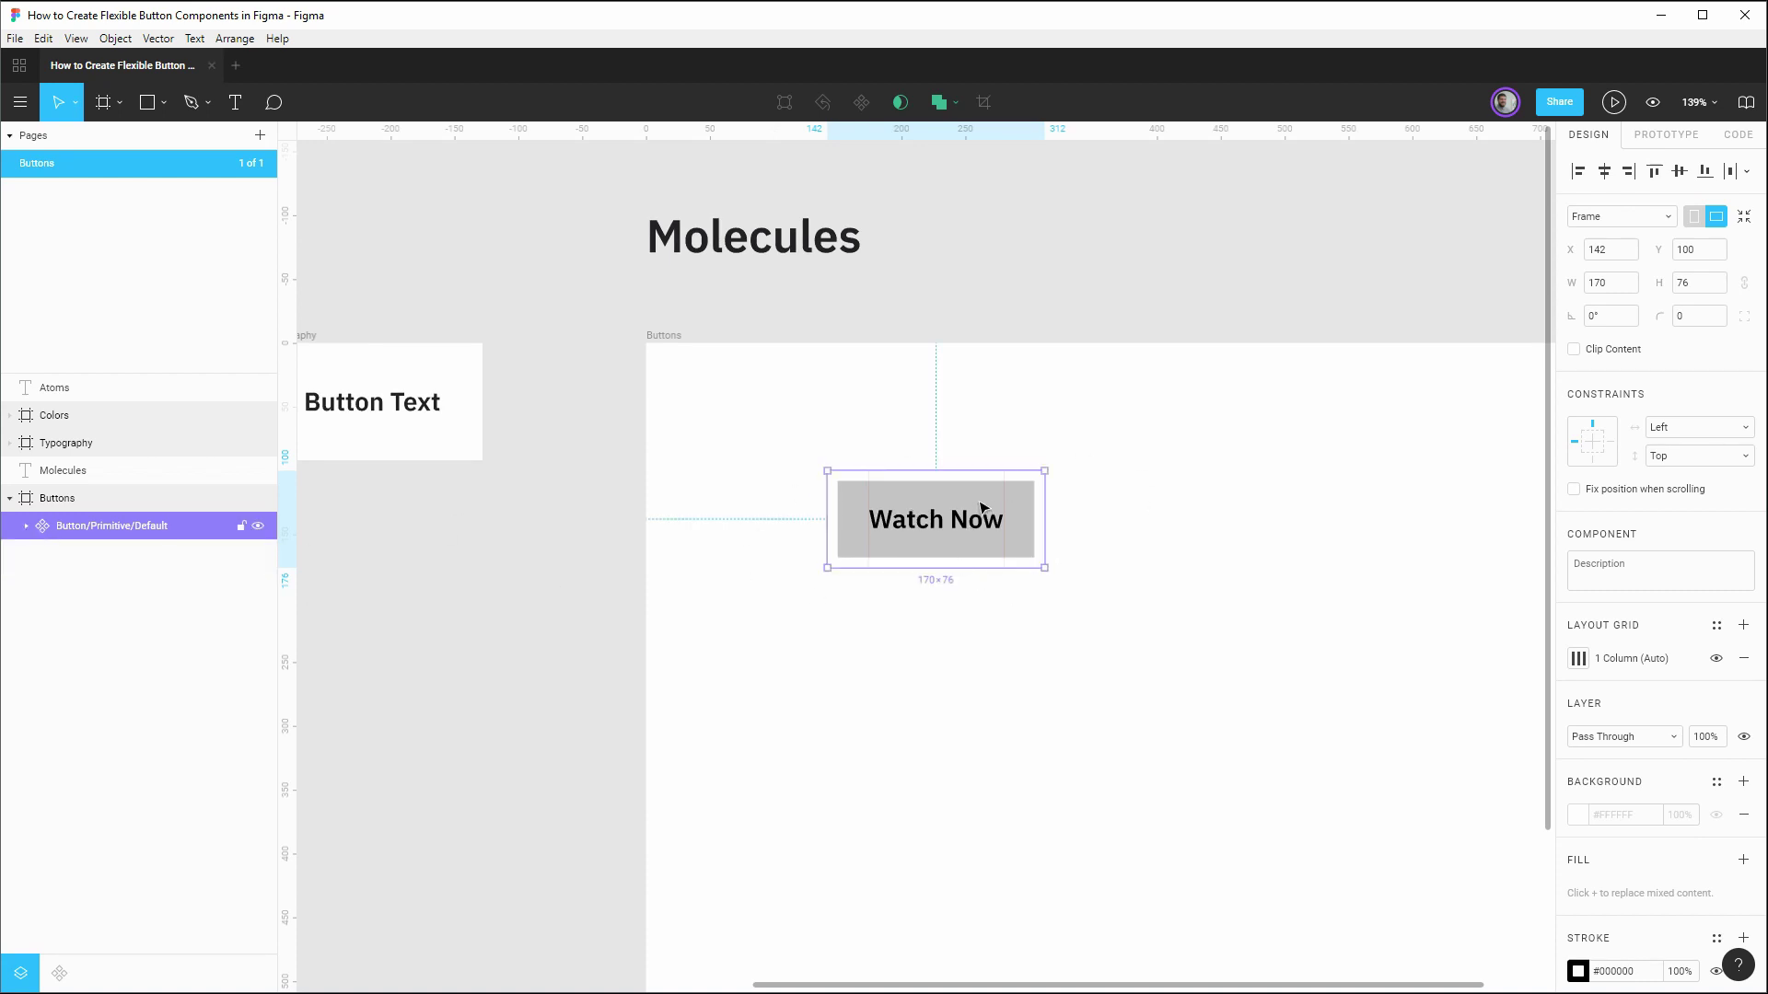
{"action": "left_click_drag", "start_coordinate": [986, 512], "coordinate": [822, 437]}
{"action": "key", "text": "alt"}
{"action": "key", "text": "Right"}
{"action": "key", "text": "Right"}
{"action": "key", "text": "Right"}
{"action": "key", "text": "Right"}
{"action": "key", "text": "Right"}
{"action": "key", "text": "Right"}
{"action": "key", "text": "Right"}
{"action": "key", "text": "Right"}
{"action": "key", "text": "Right"}
{"action": "key", "text": "Right"}
{"action": "key", "text": "Right"}
{"action": "key", "text": "Right"}
{"action": "key", "text": "Right"}
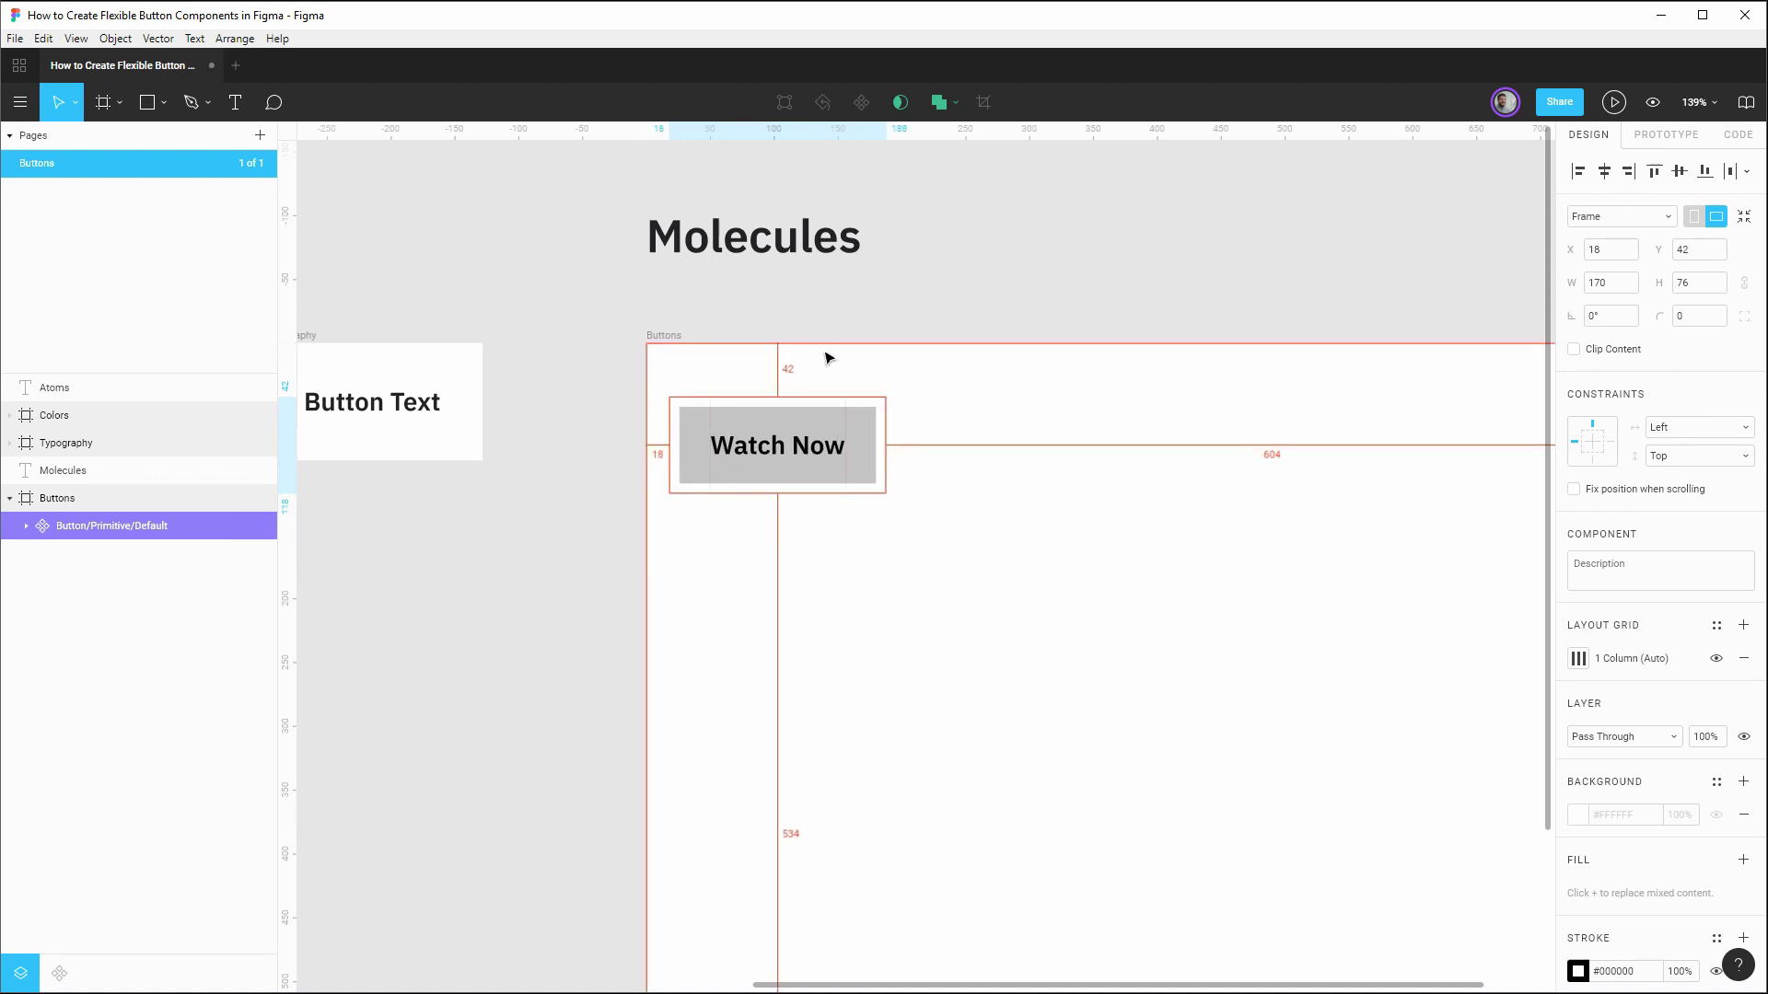
{"action": "key", "text": "Left"}
{"action": "key", "text": "Left"}
{"action": "key", "text": "Left"}
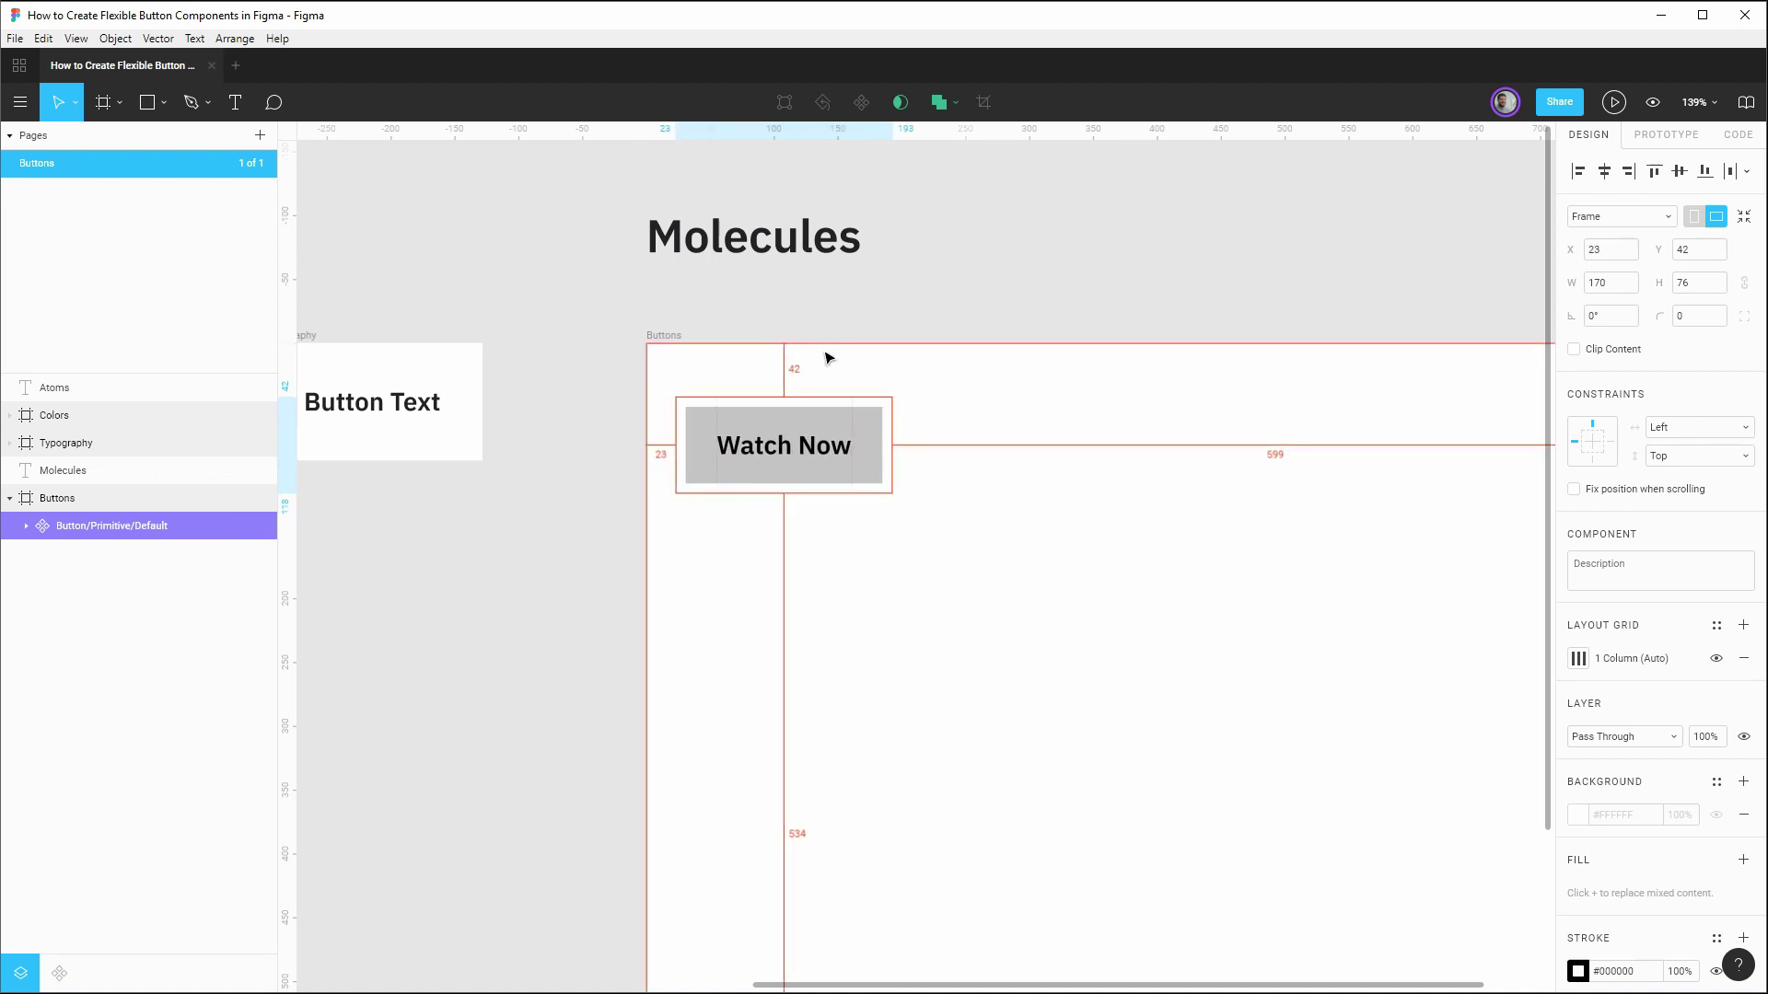
{"action": "key", "text": "Up"}
{"action": "key", "text": "Up"}
{"action": "key", "text": "Up"}
{"action": "key", "text": "Up"}
{"action": "key", "text": "Up"}
{"action": "key", "text": "Up"}
{"action": "key", "text": "Up"}
{"action": "key", "text": "Up"}
{"action": "key", "text": "Up"}
{"action": "key", "text": "Up"}
{"action": "key", "text": "Up"}
{"action": "key", "text": "Up"}
{"action": "key", "text": "Up"}
{"action": "key", "text": "Up"}
{"action": "key", "text": "Up"}
{"action": "key", "text": "Up"}
{"action": "key", "text": "Up"}
{"action": "key", "text": "Up"}
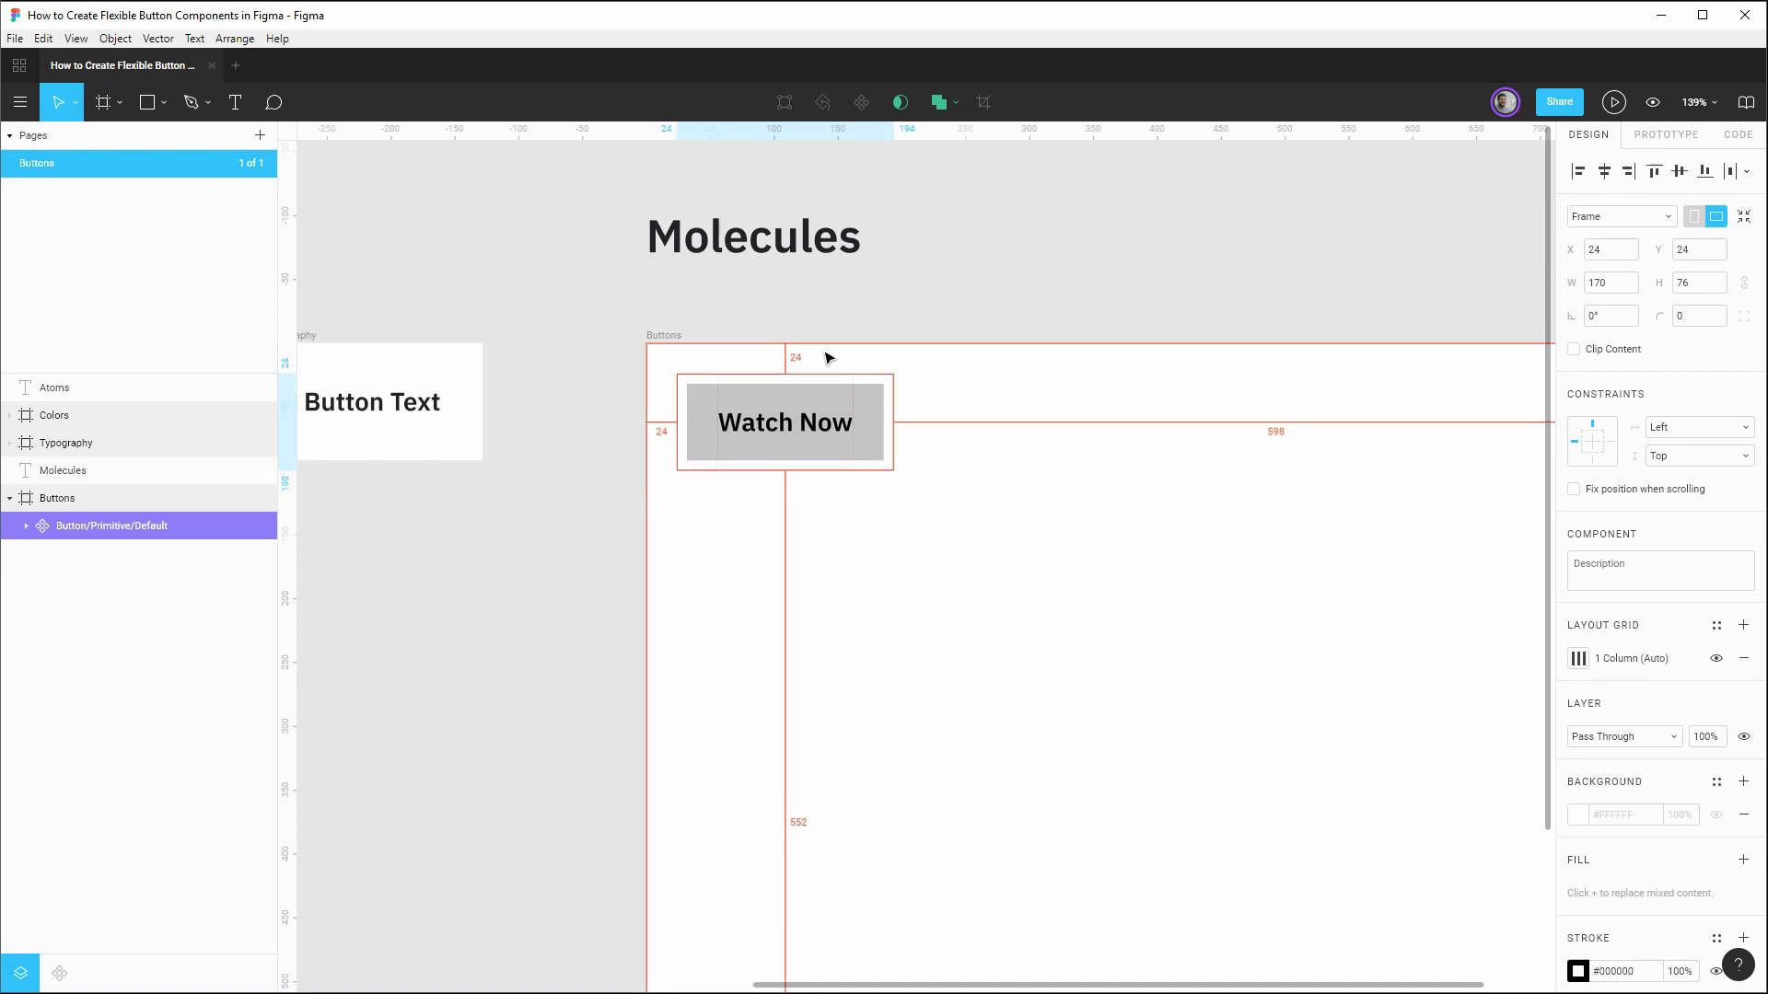
{"action": "left_click", "coordinate": [1058, 442]}
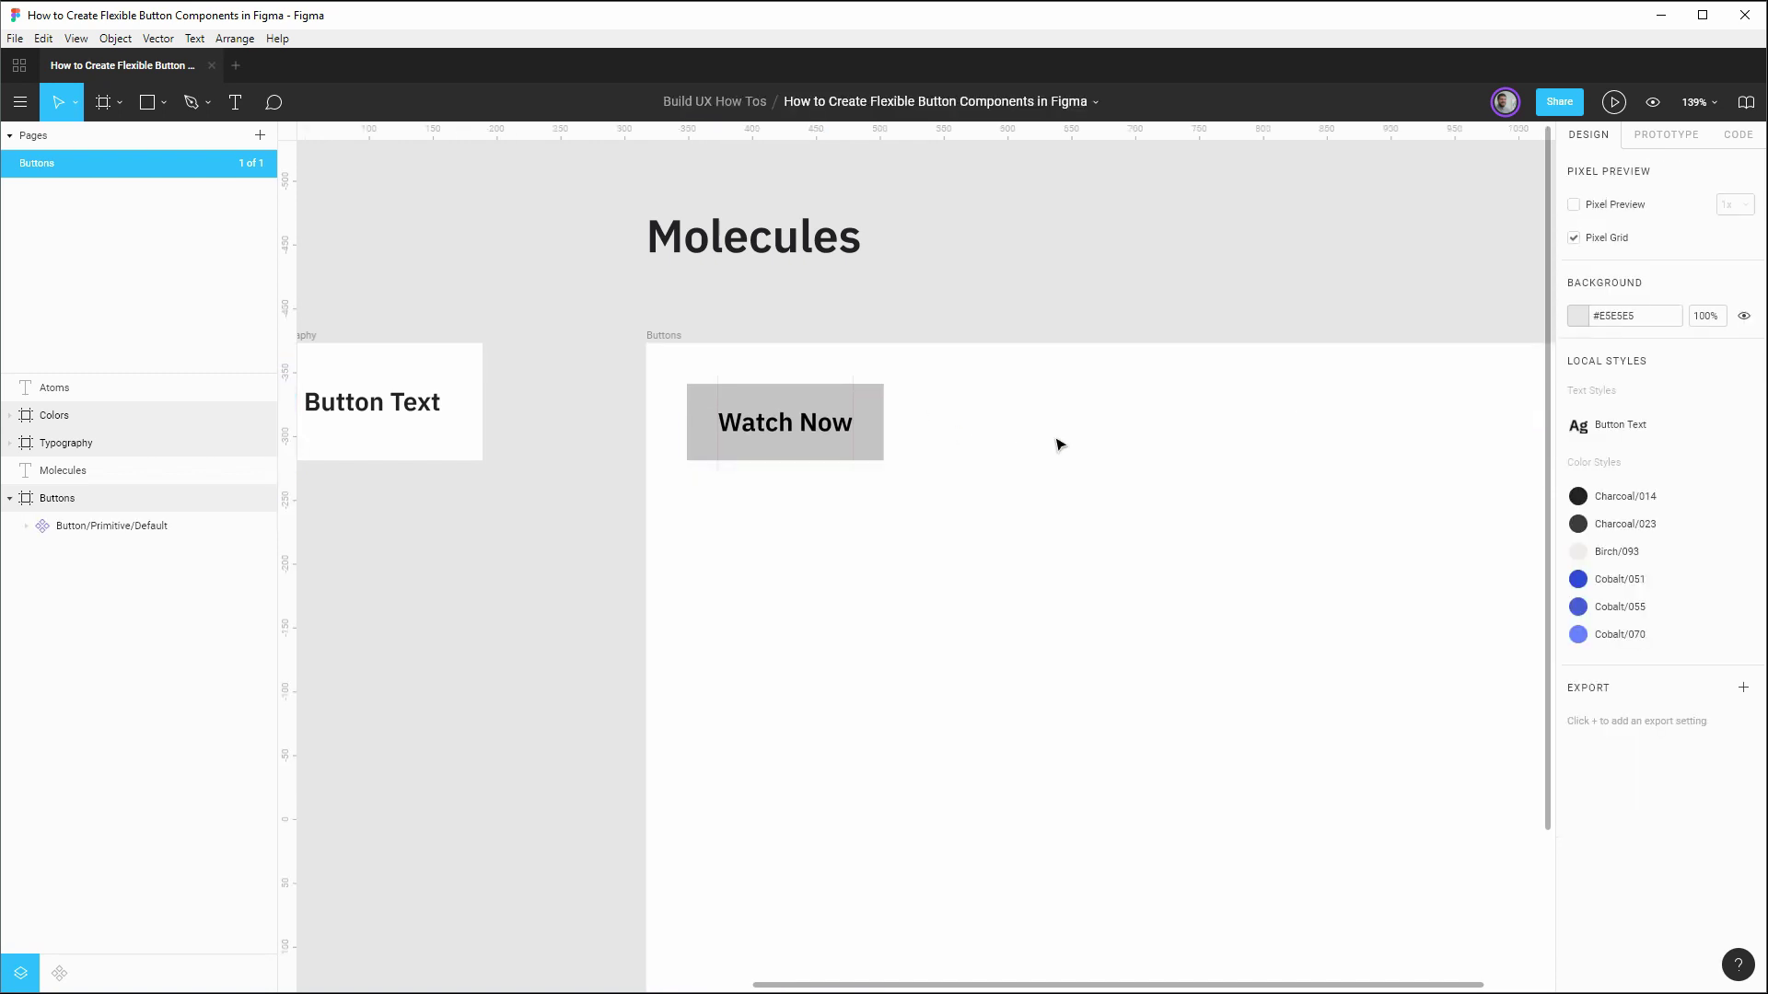
Step: Alt-drag a copy of the button to X 218, Y 24 and lighten its plate to #D9D9D9
{"action": "left_click", "coordinate": [824, 423]}
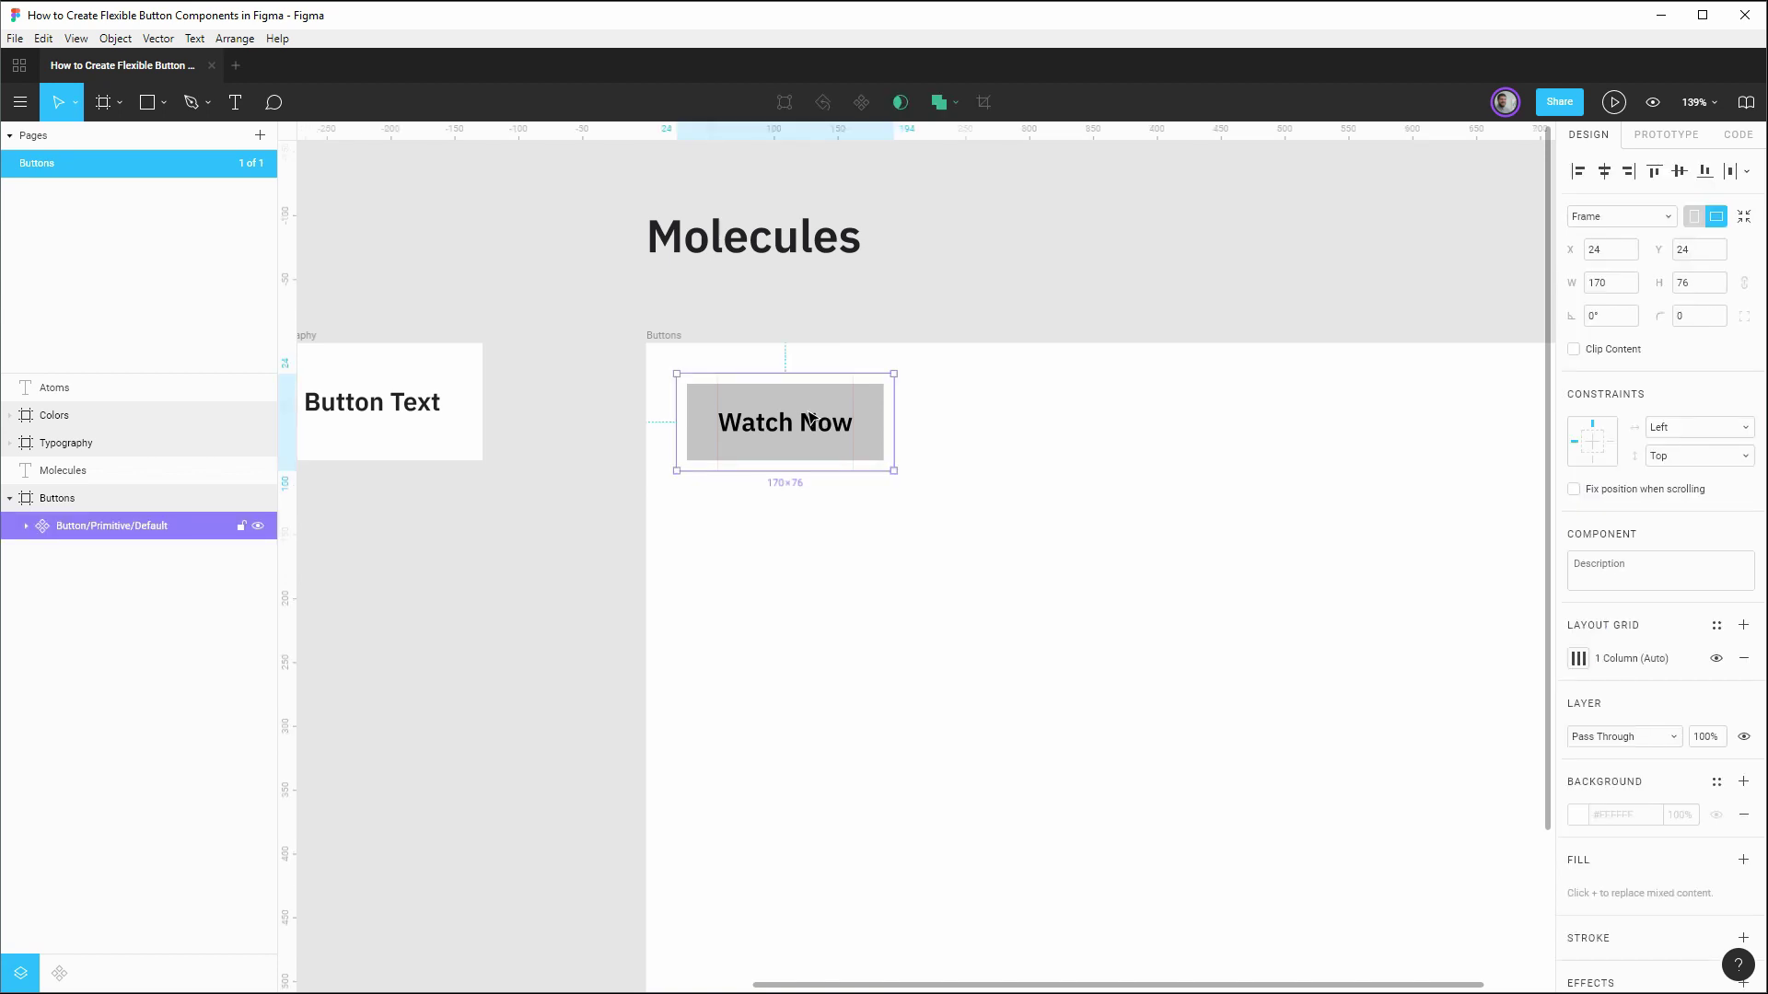
{"action": "left_click_drag", "start_coordinate": [805, 415], "coordinate": [1046, 411]}
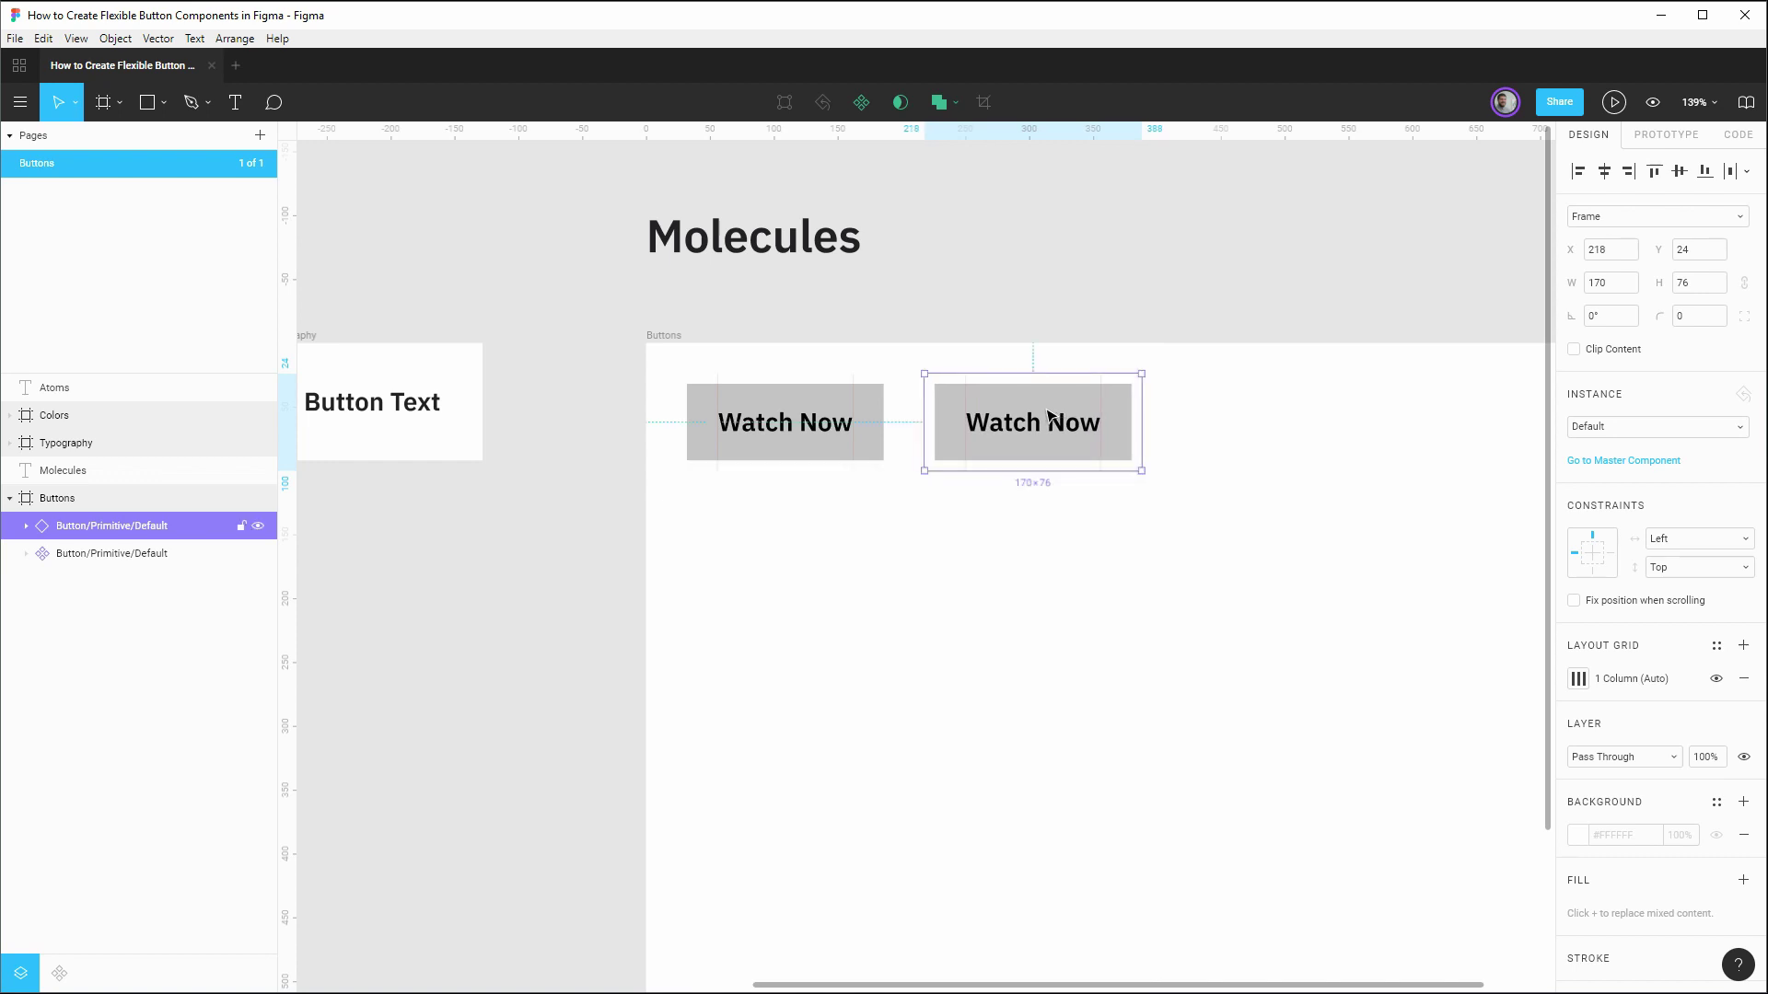
{"action": "left_click_drag", "start_coordinate": [152, 525], "coordinate": [123, 655]}
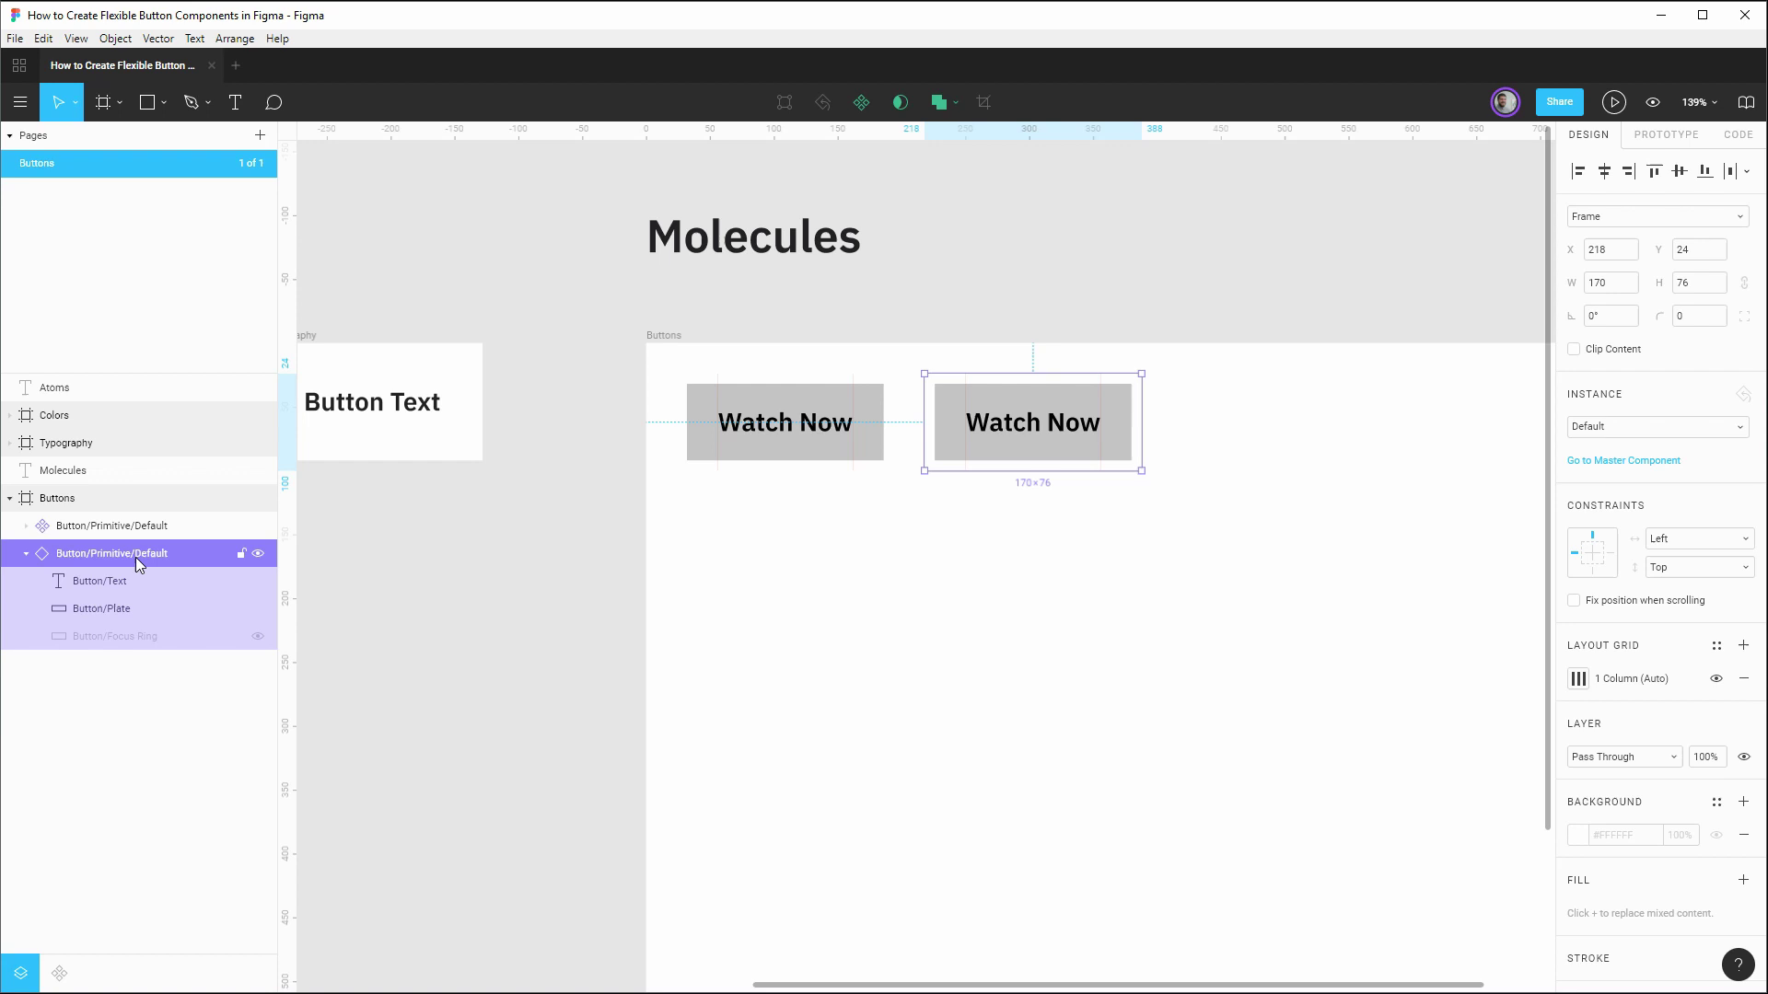
{"action": "left_click", "coordinate": [118, 609]}
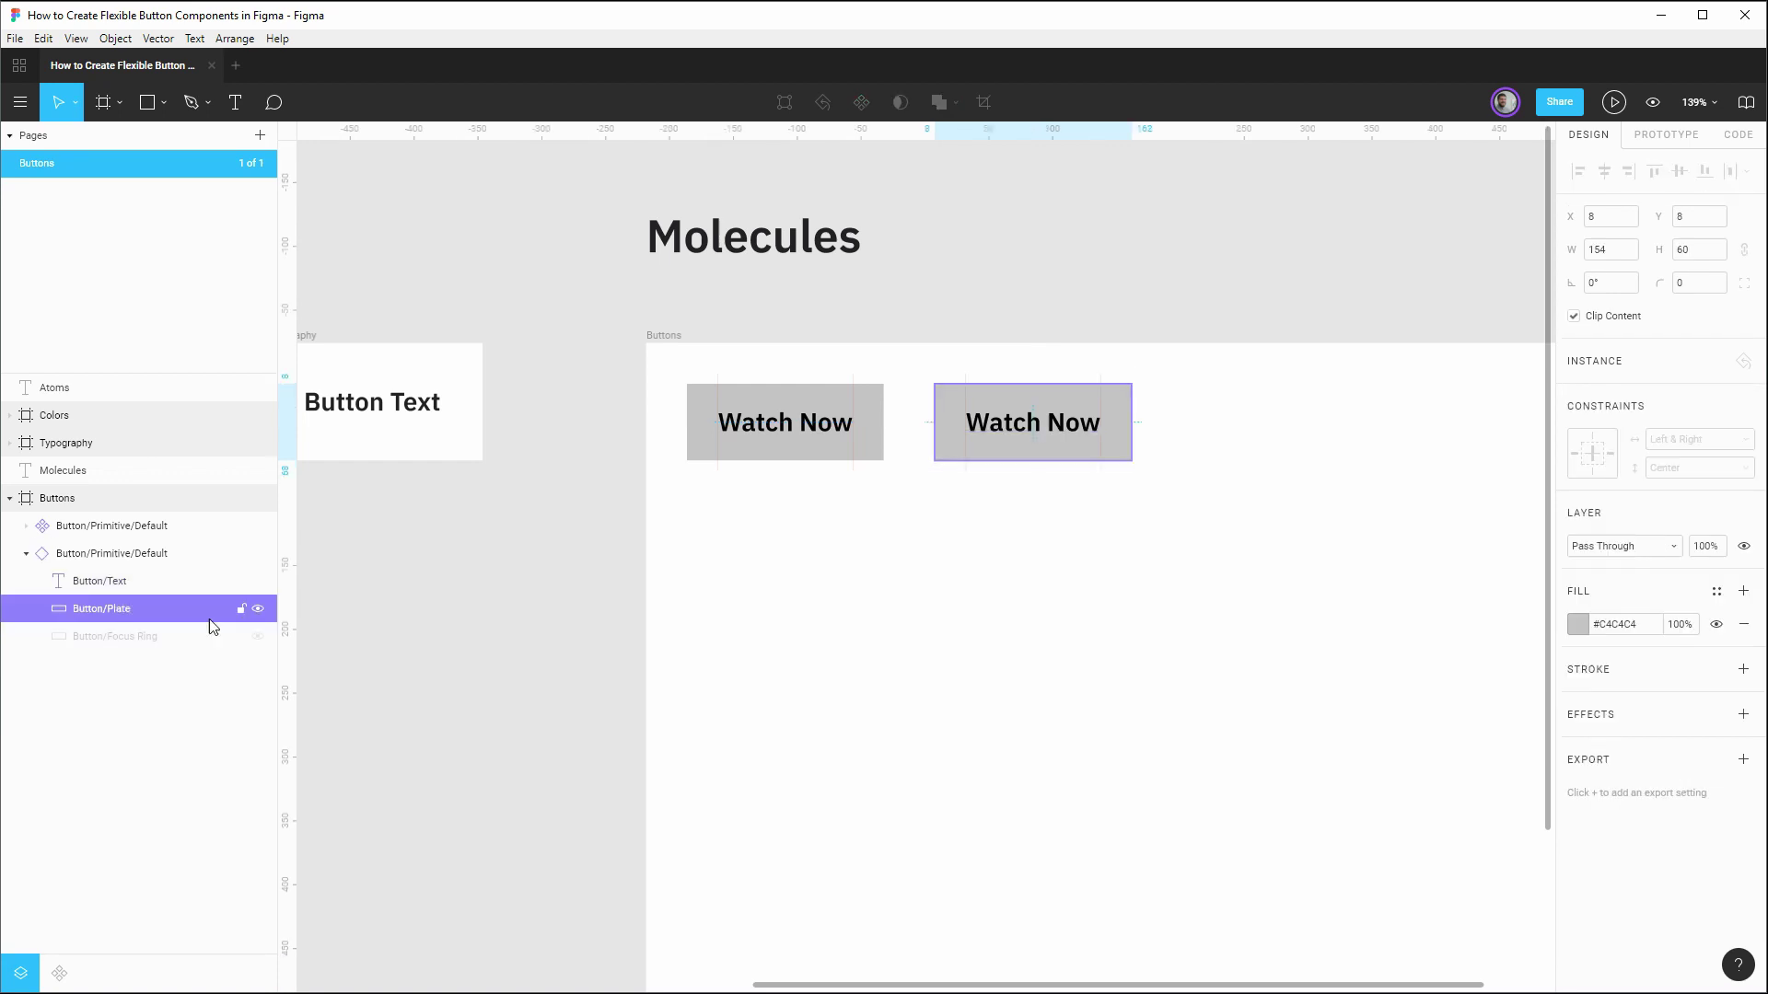
{"action": "left_click", "coordinate": [1577, 624]}
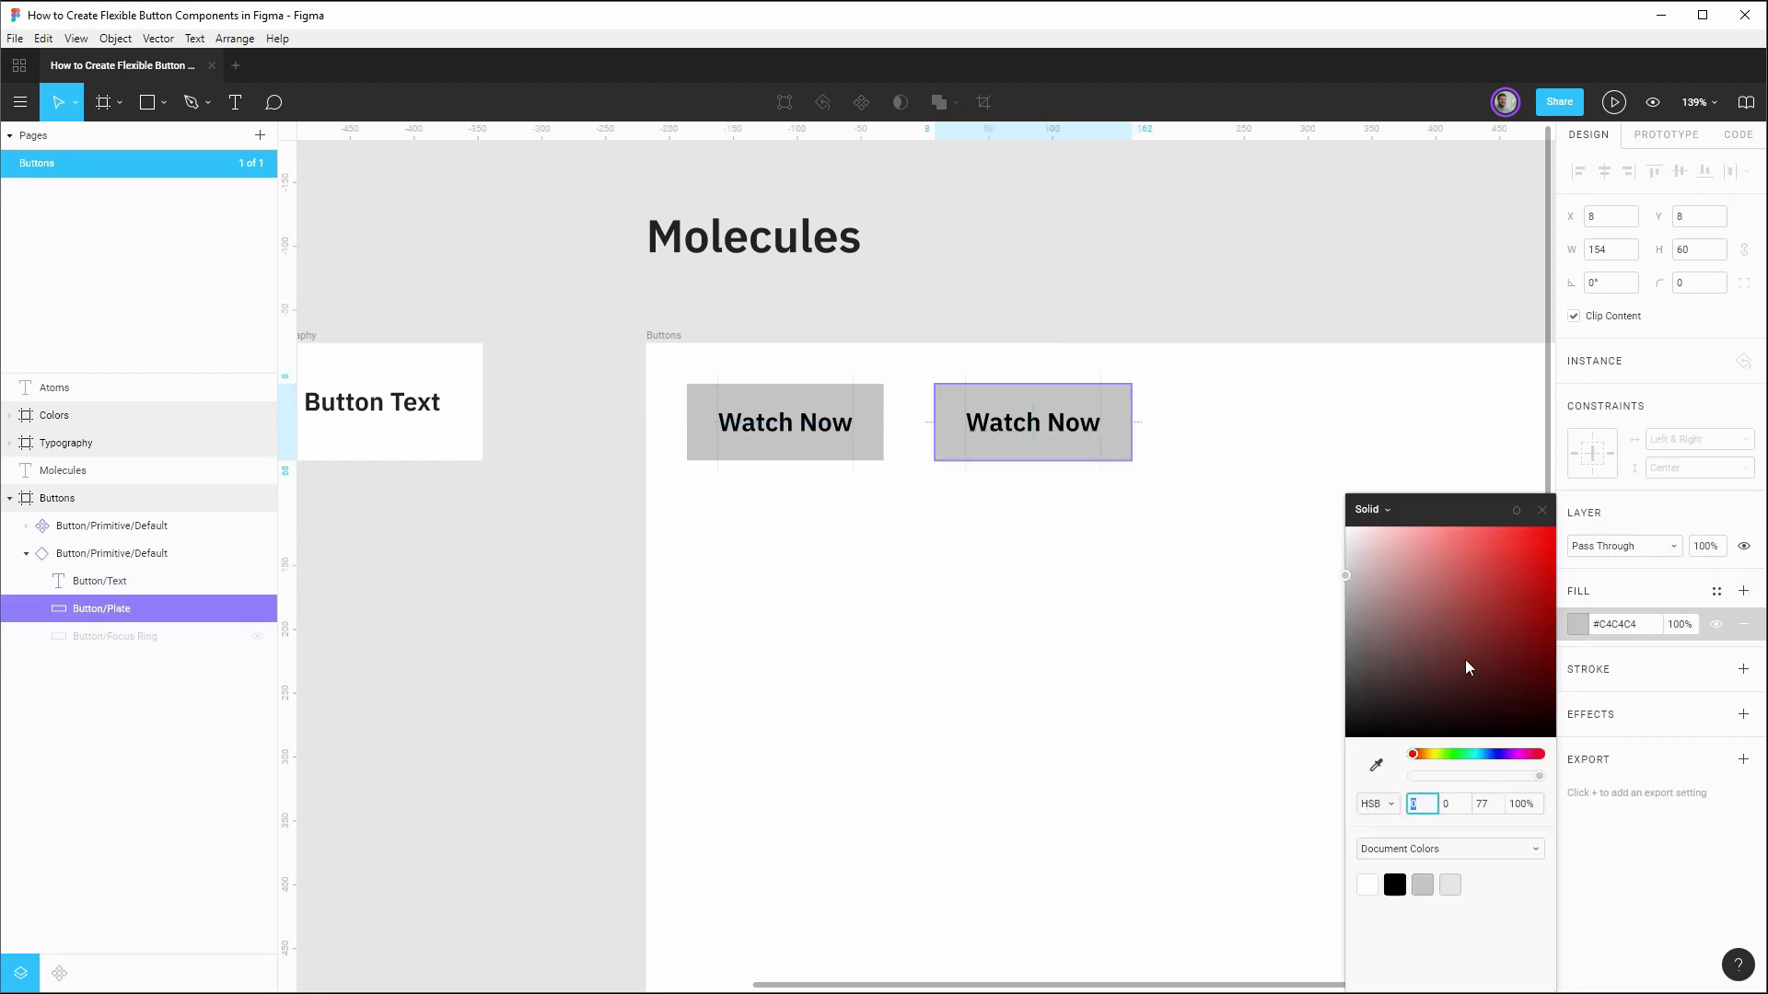
{"action": "left_click", "coordinate": [1346, 576]}
{"action": "left_click_drag", "start_coordinate": [1345, 572], "coordinate": [1344, 556]}
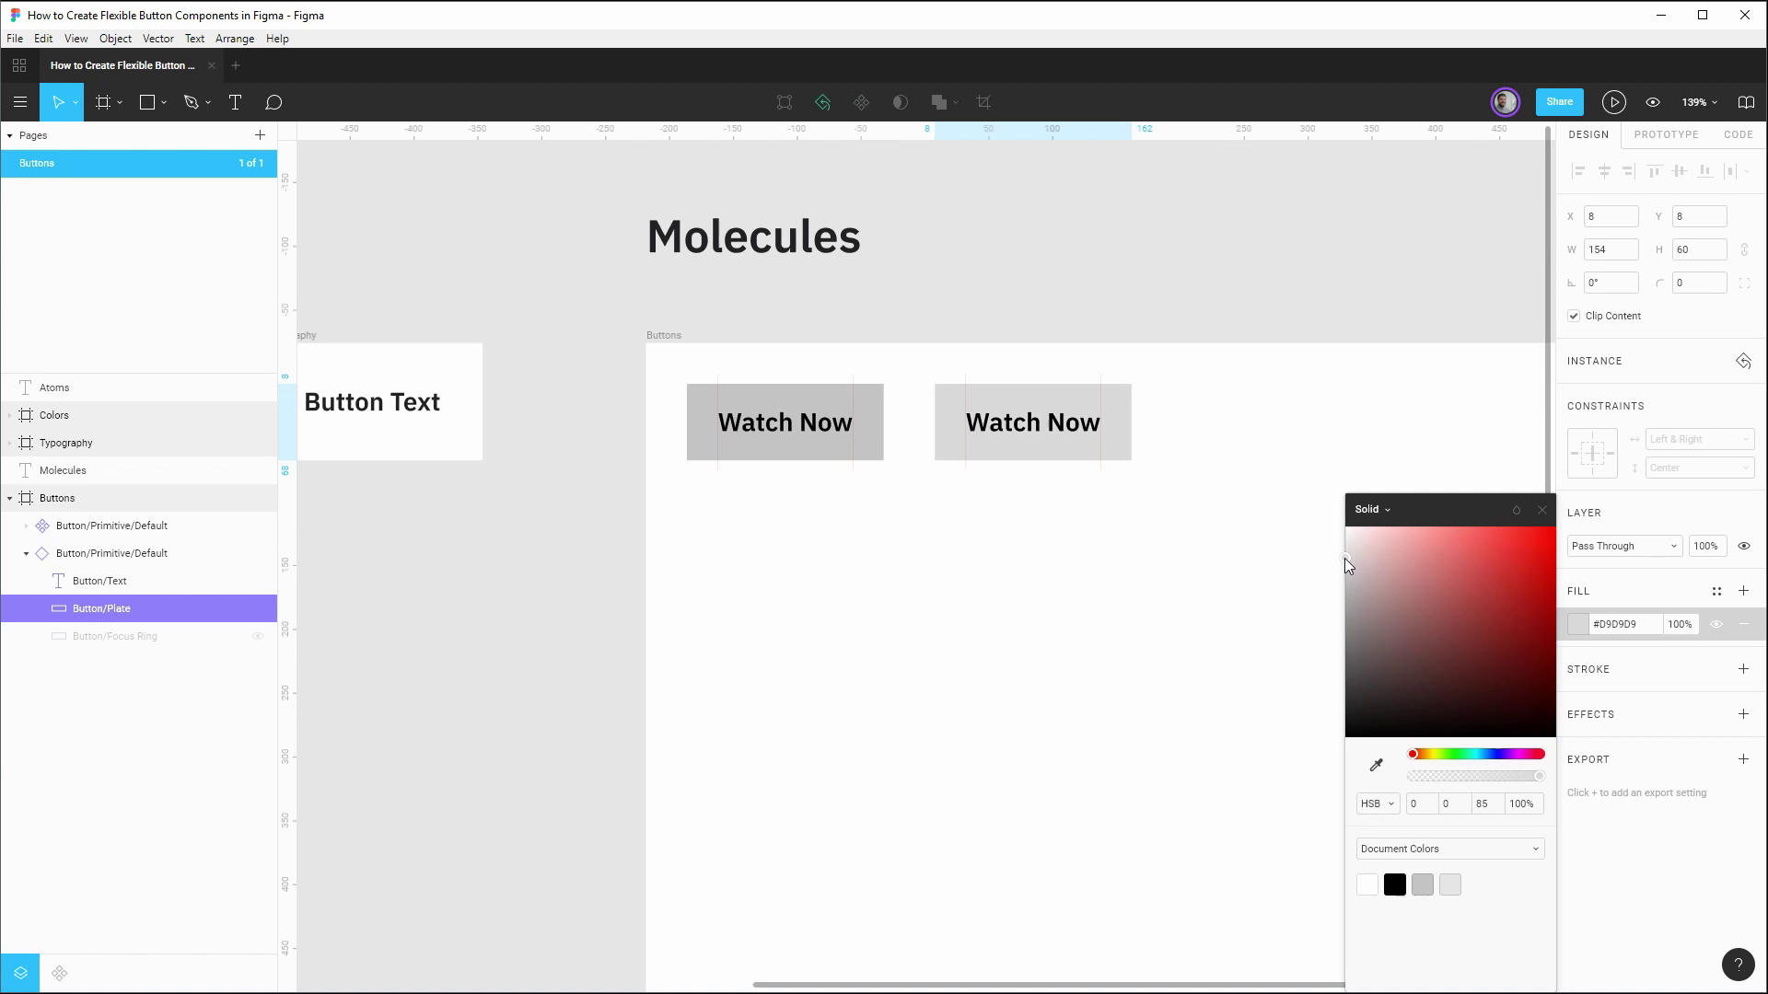
Step: Convert the lighter second button into a component, renaming Default to Hover in Button/Primitive/Hover
{"action": "left_click", "coordinate": [1121, 592]}
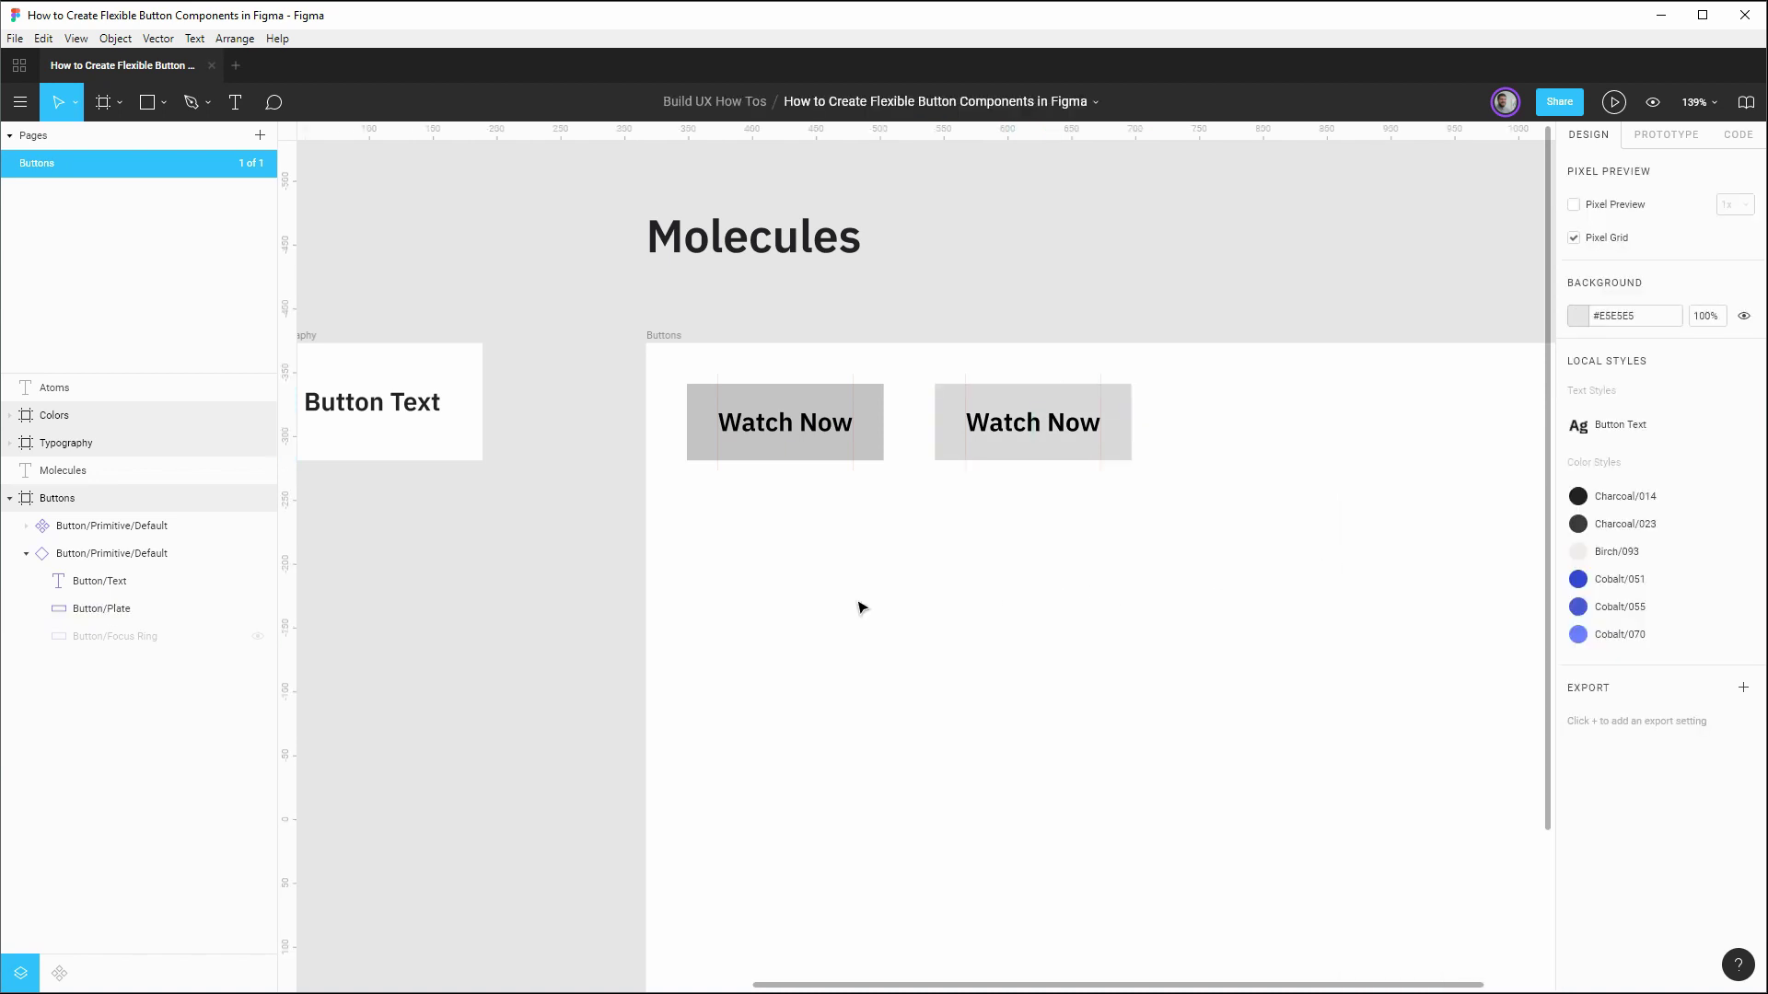
{"action": "left_click", "coordinate": [118, 555]}
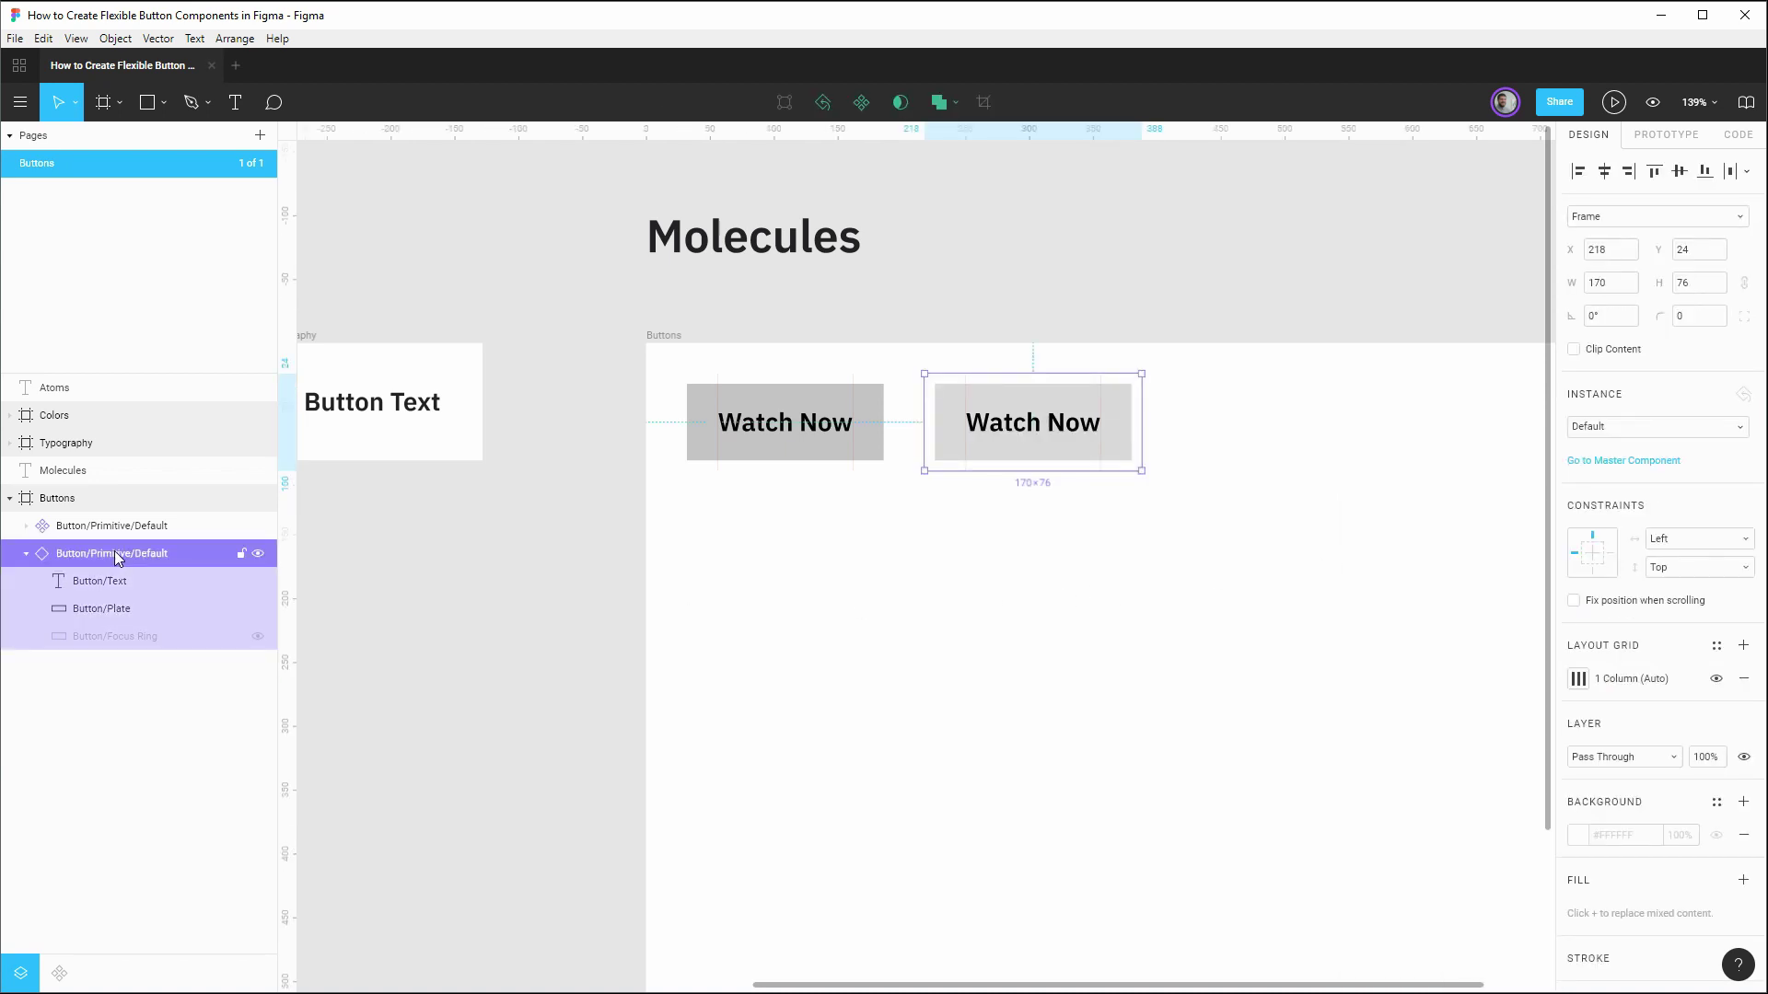
{"action": "right_click", "coordinate": [118, 557]}
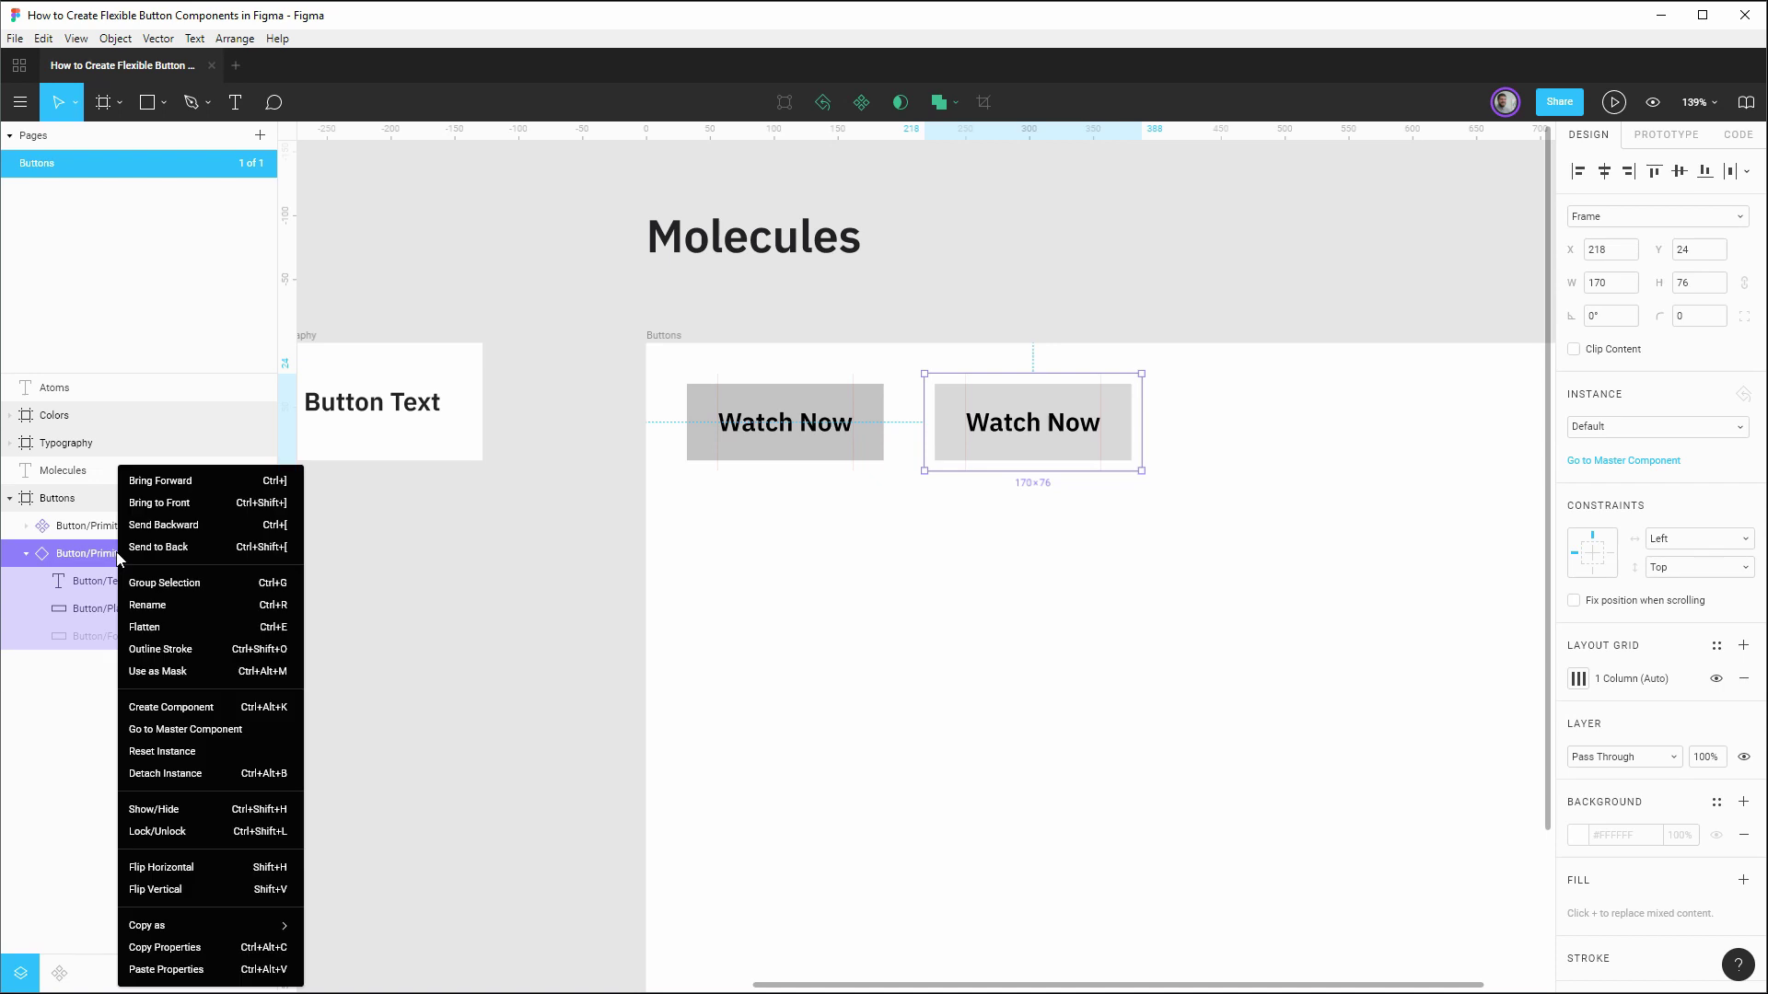
{"action": "left_click", "coordinate": [184, 707]}
{"action": "key", "text": "ctrl+r"}
{"action": "key", "text": "Right"}
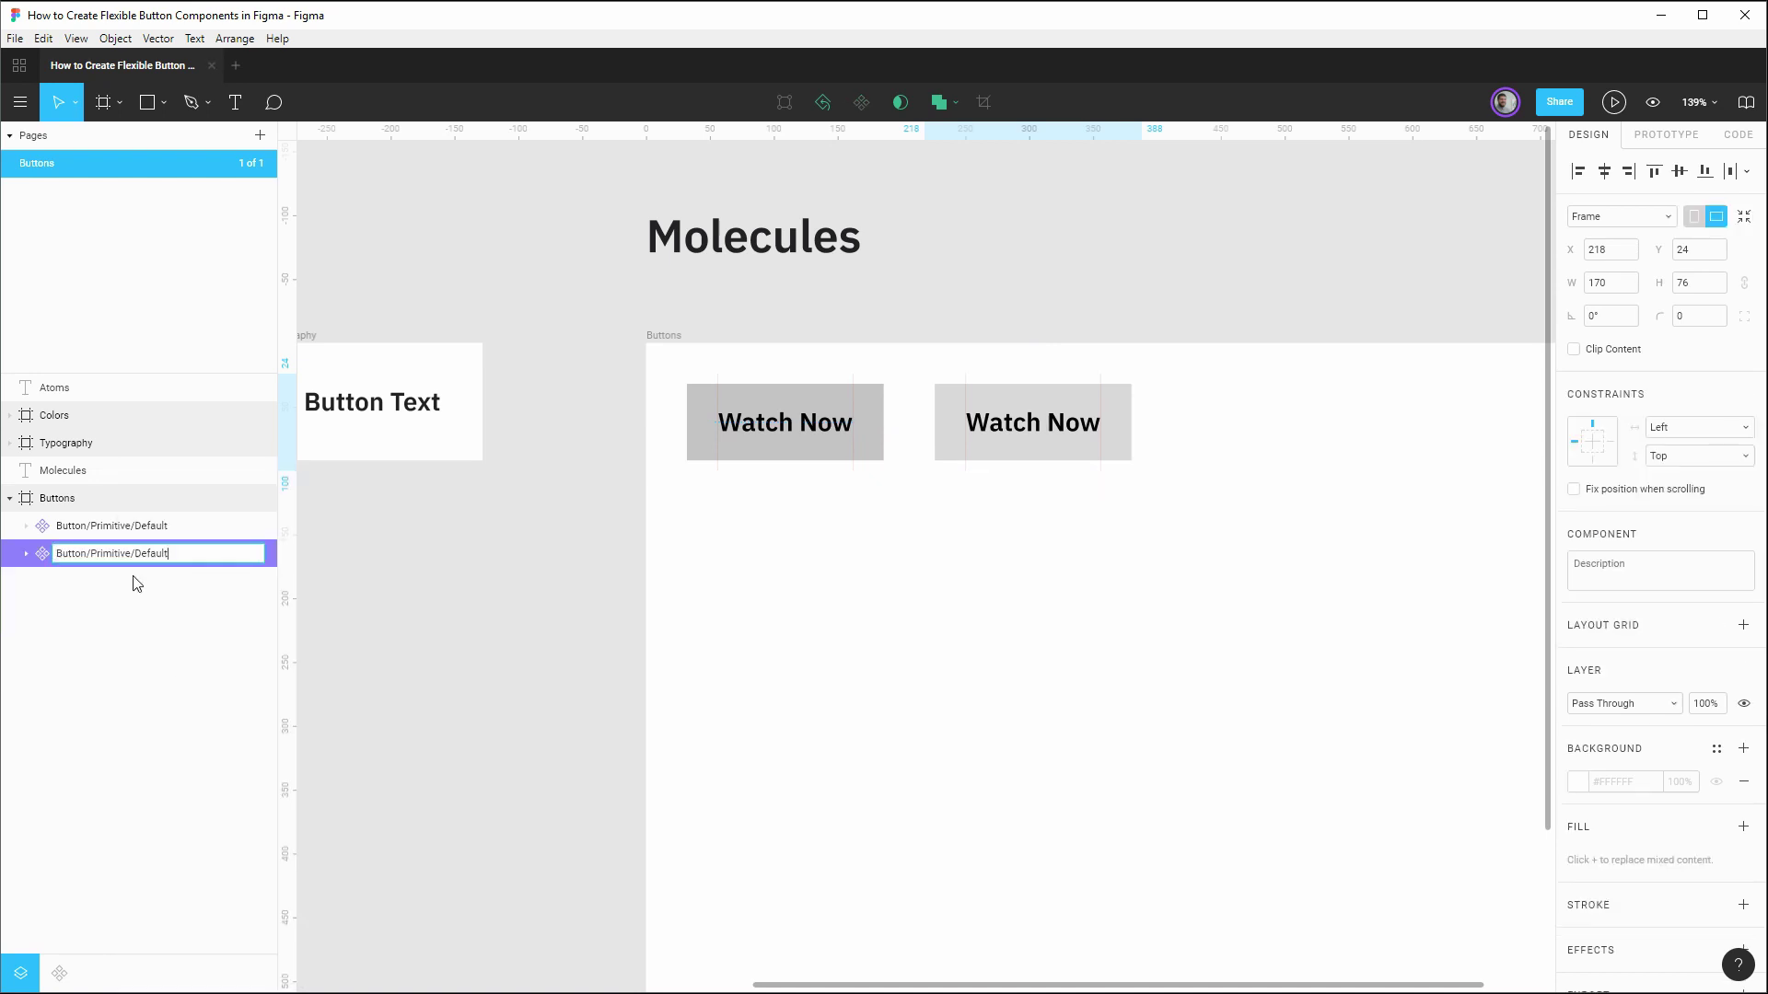
{"action": "key", "text": "BackSpace"}
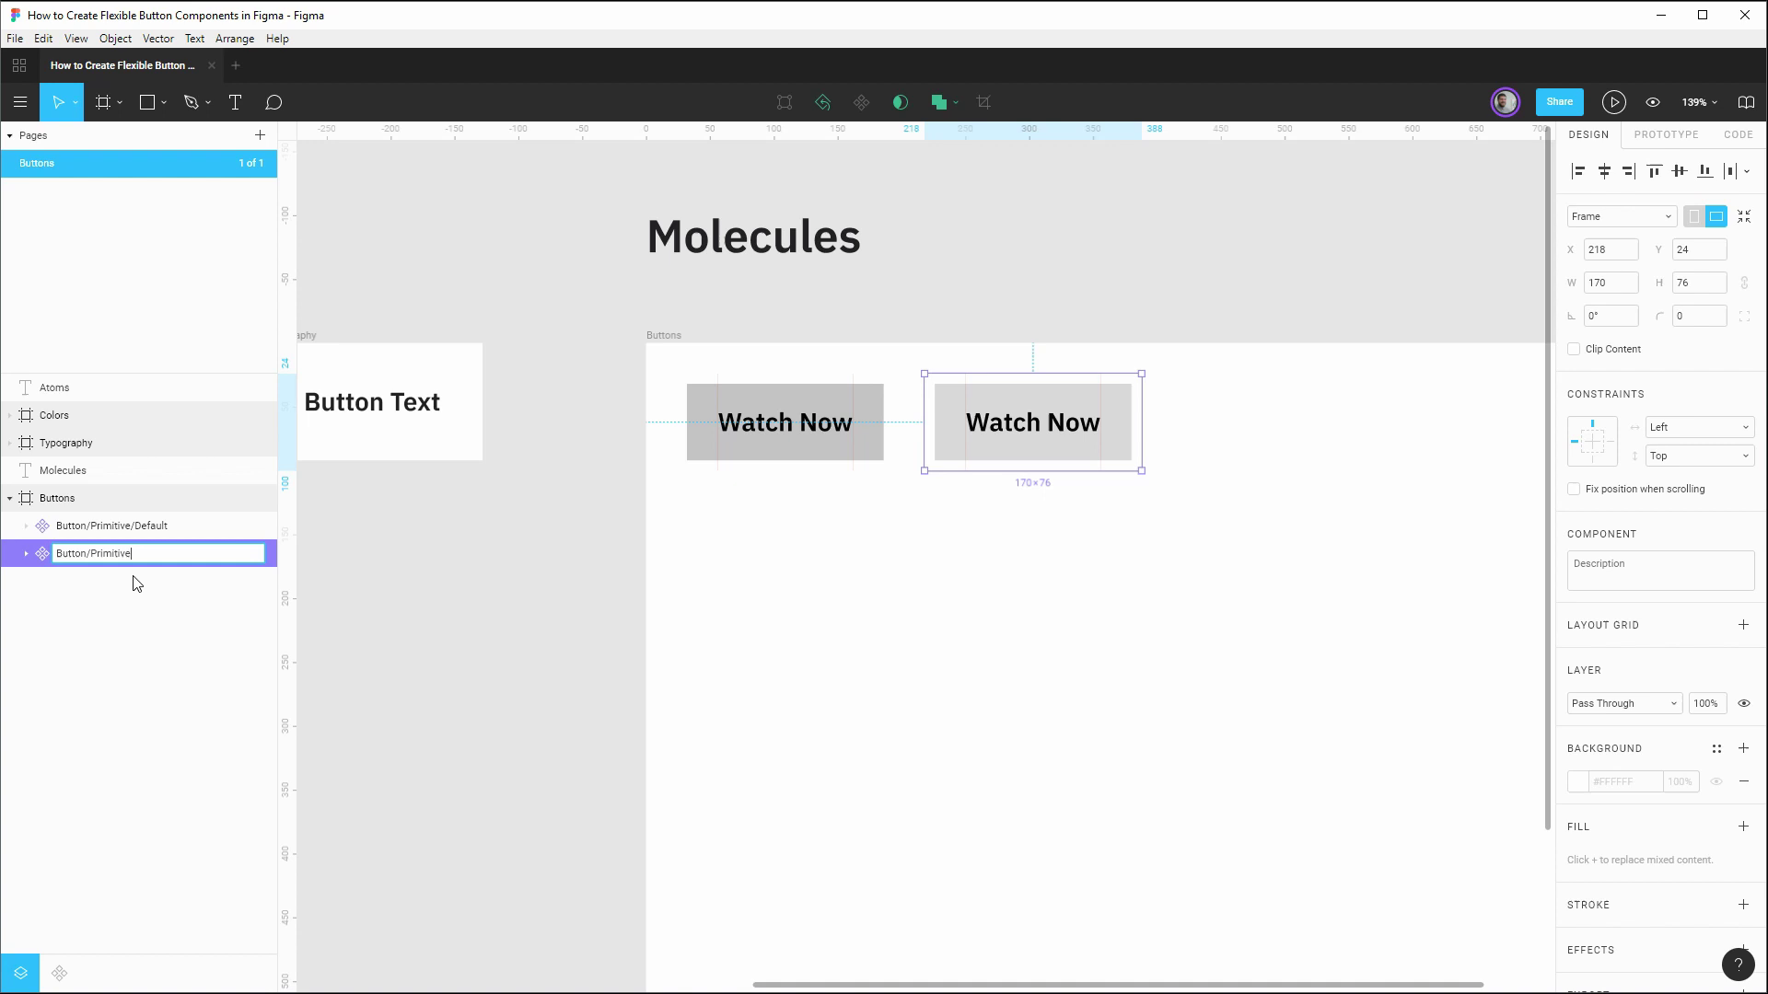
{"action": "type", "text": "Hover"}
{"action": "key", "text": "Return"}
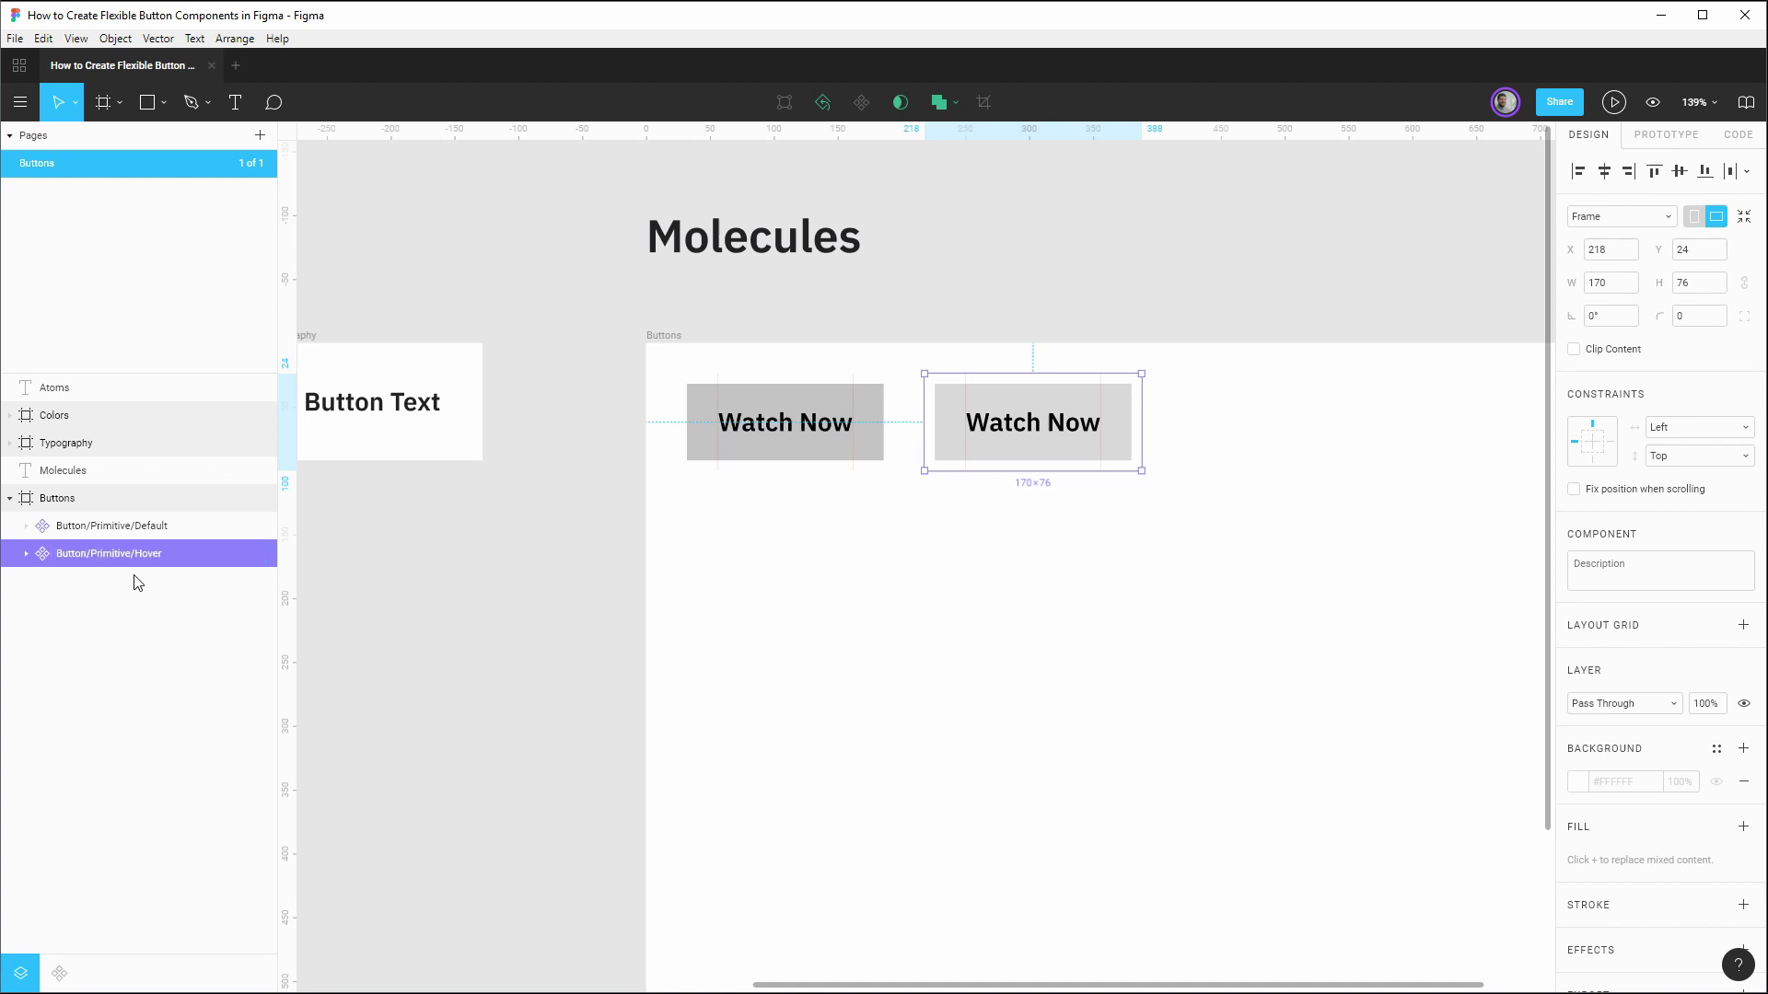
Step: Duplicate the default button as a third copy below Hover and unhide its focus ring
{"action": "left_click", "coordinate": [138, 526]}
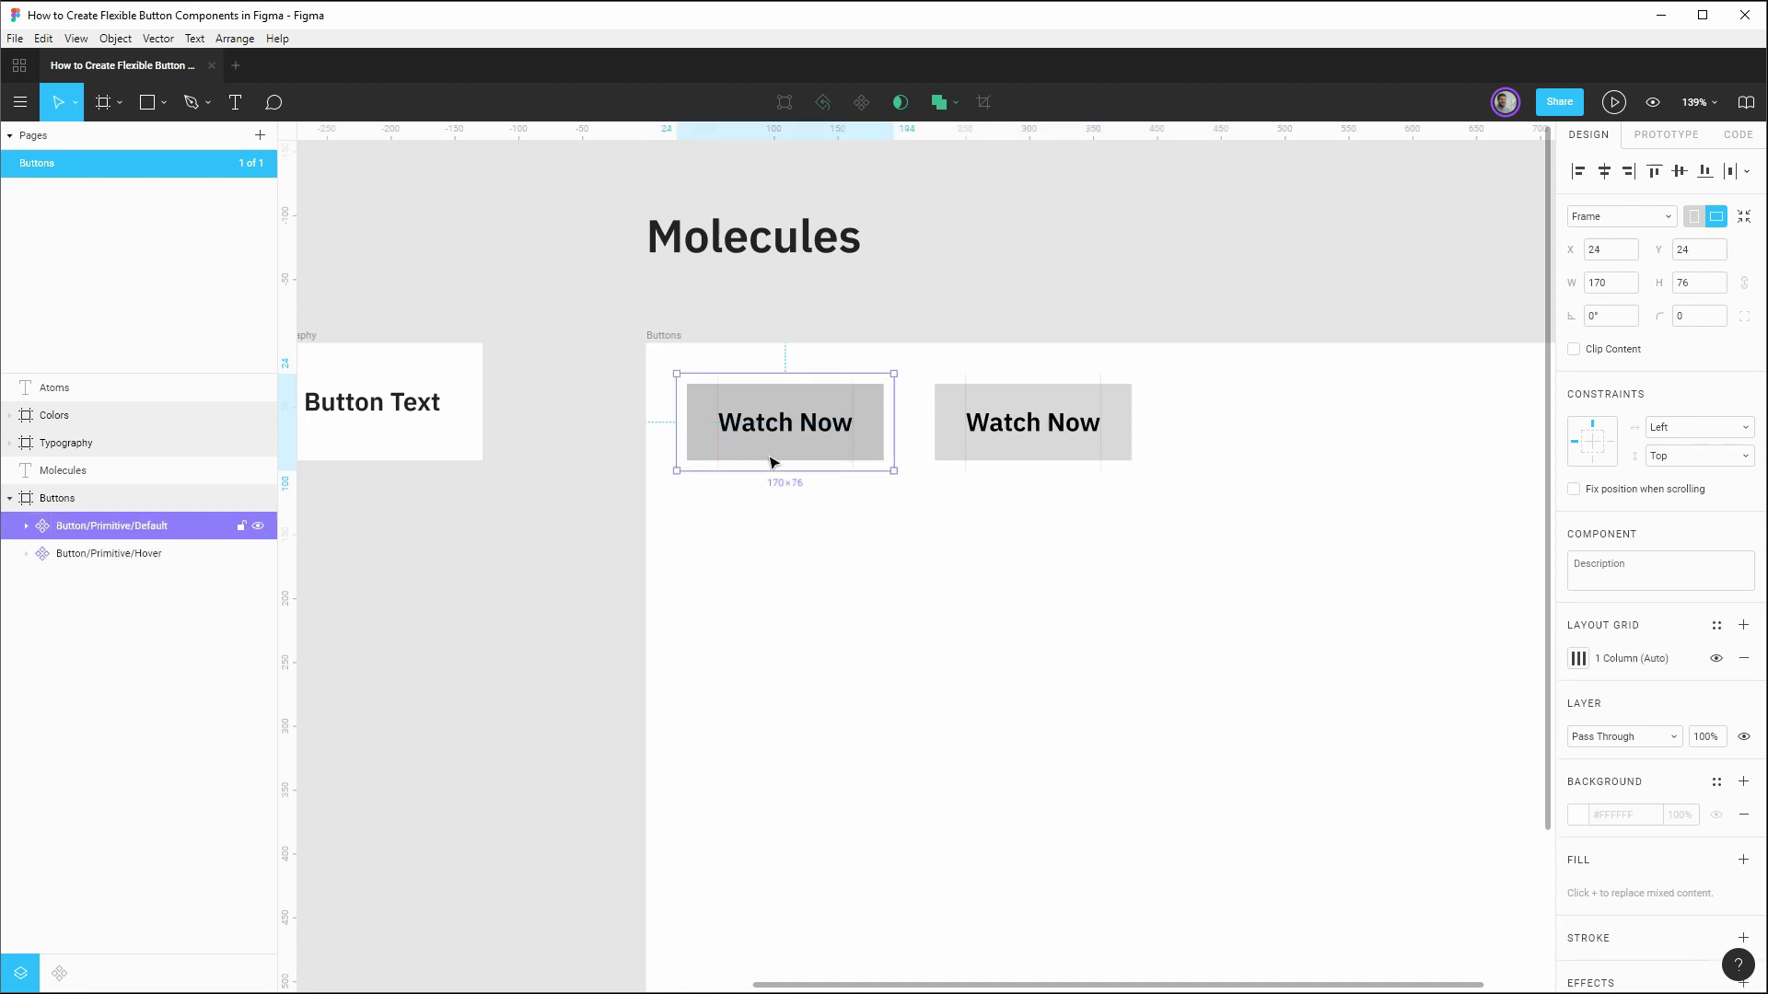
{"action": "left_click_drag", "start_coordinate": [778, 461], "coordinate": [1275, 445]}
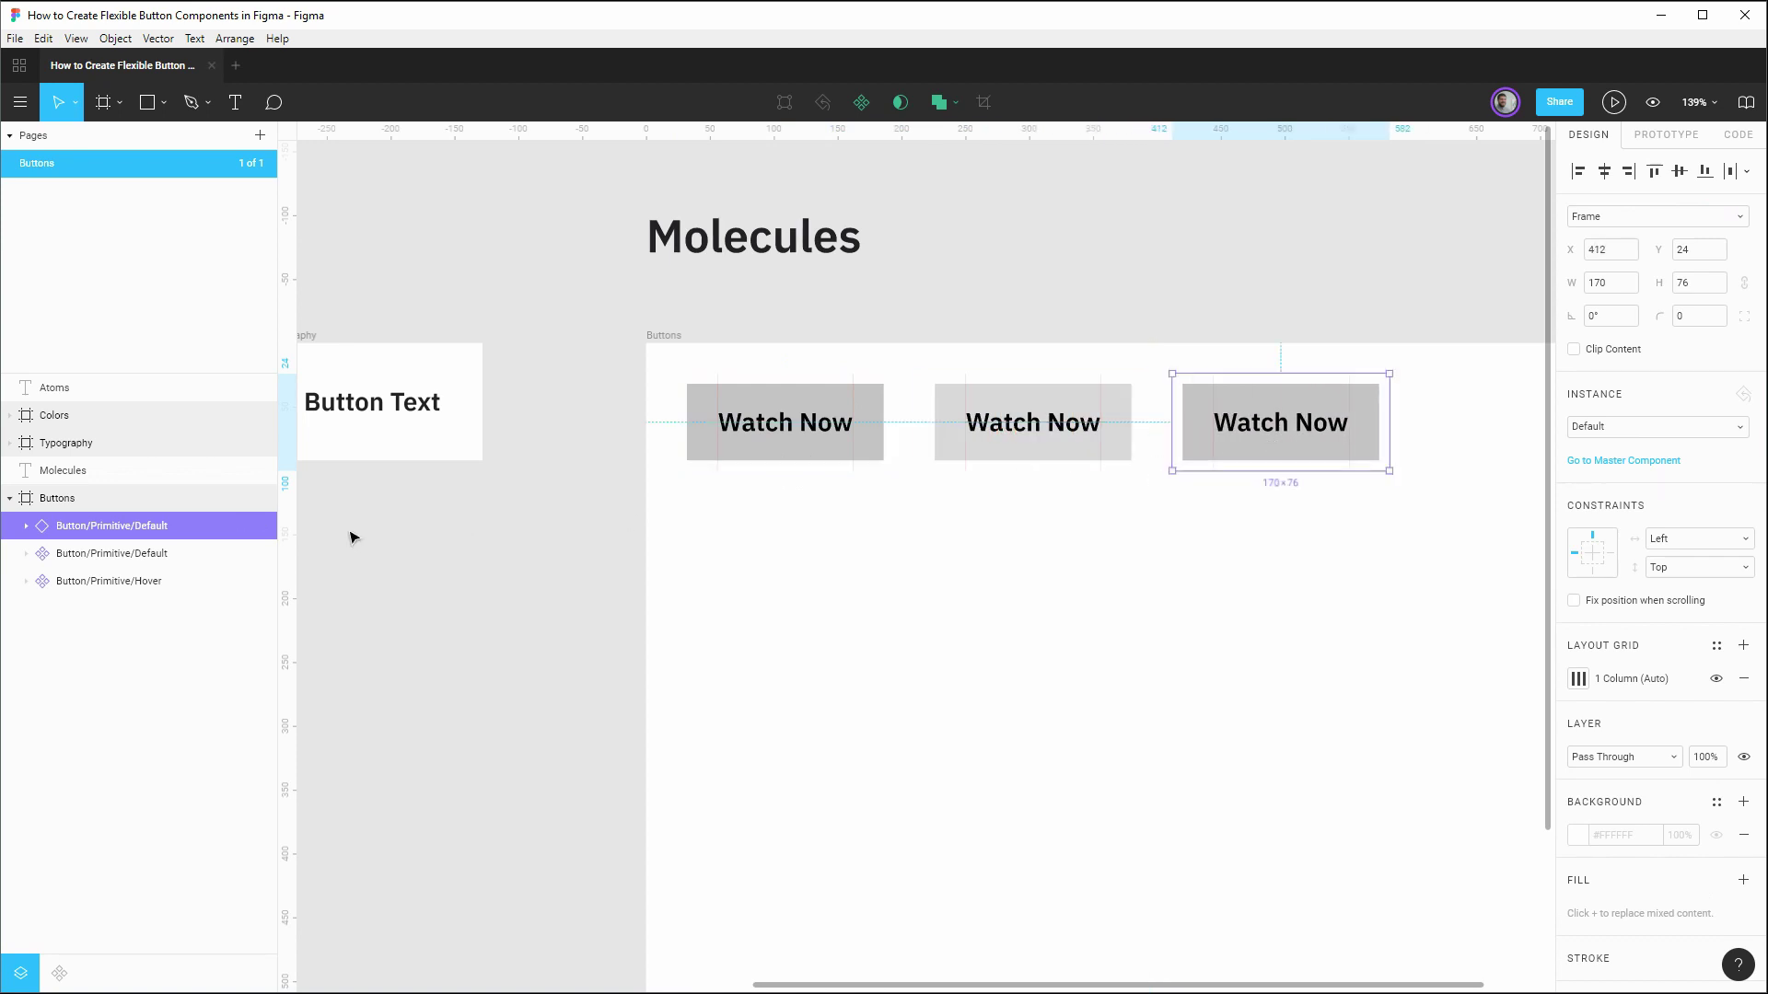
{"action": "left_click_drag", "start_coordinate": [113, 534], "coordinate": [167, 582]}
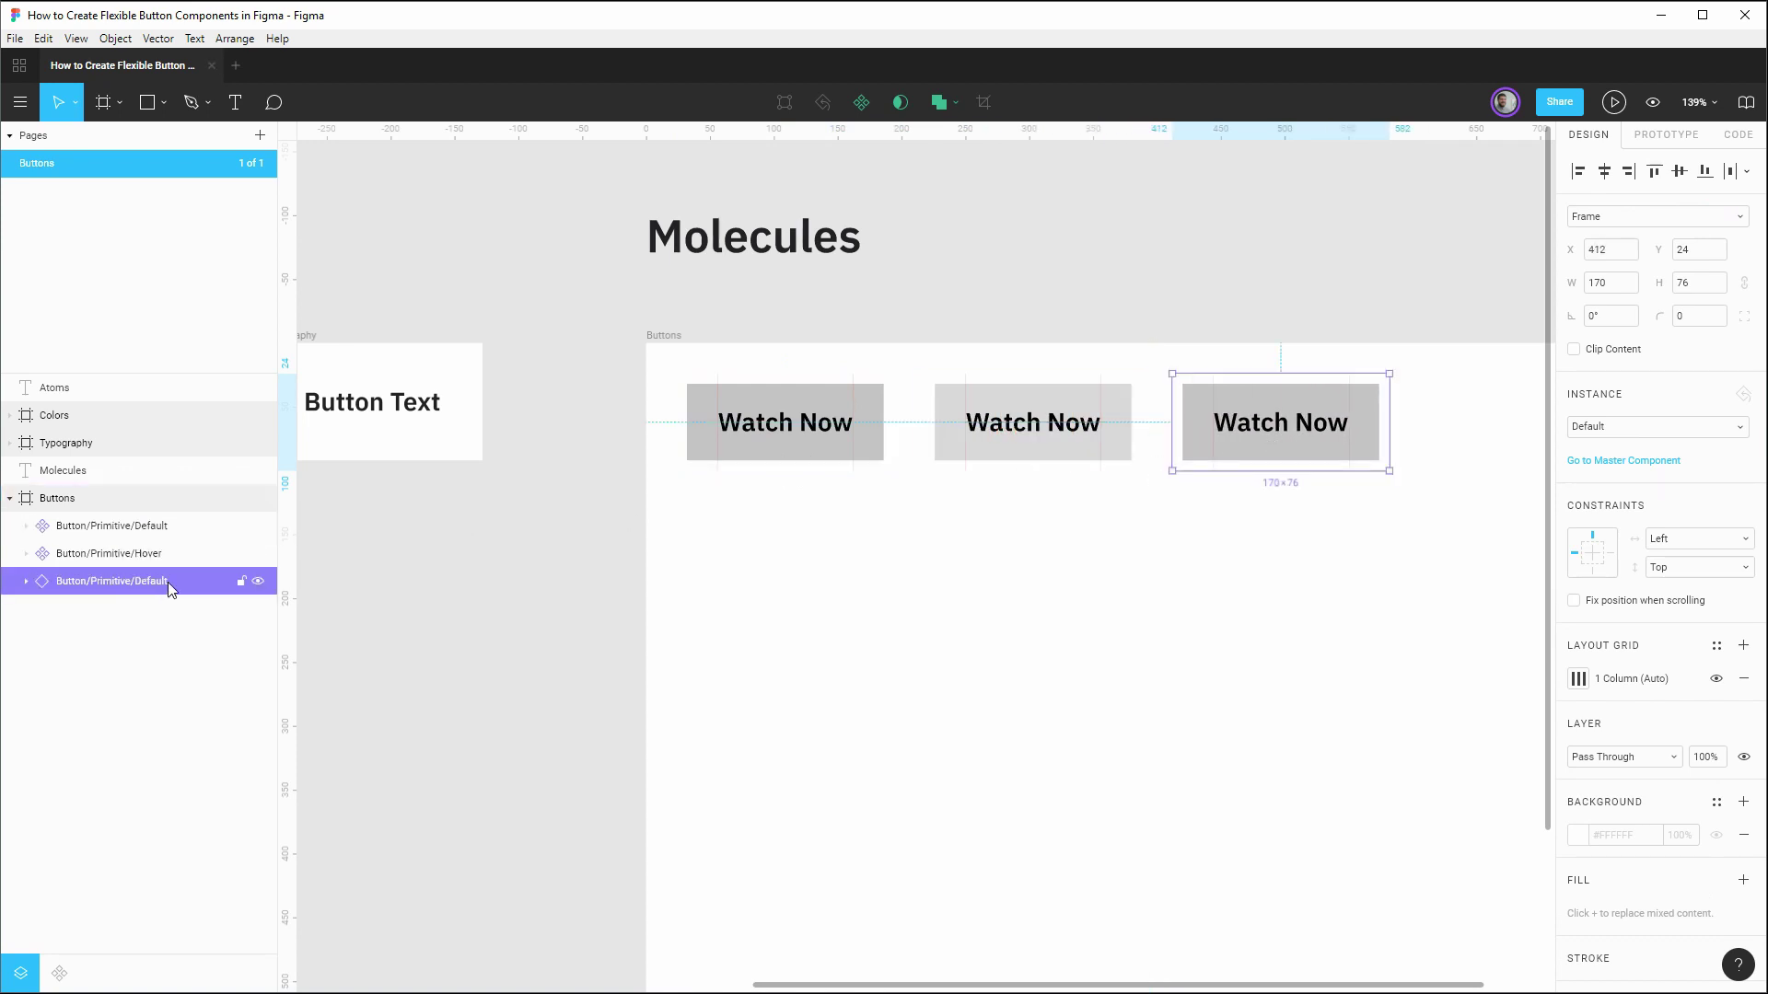
{"action": "left_click", "coordinate": [26, 581]}
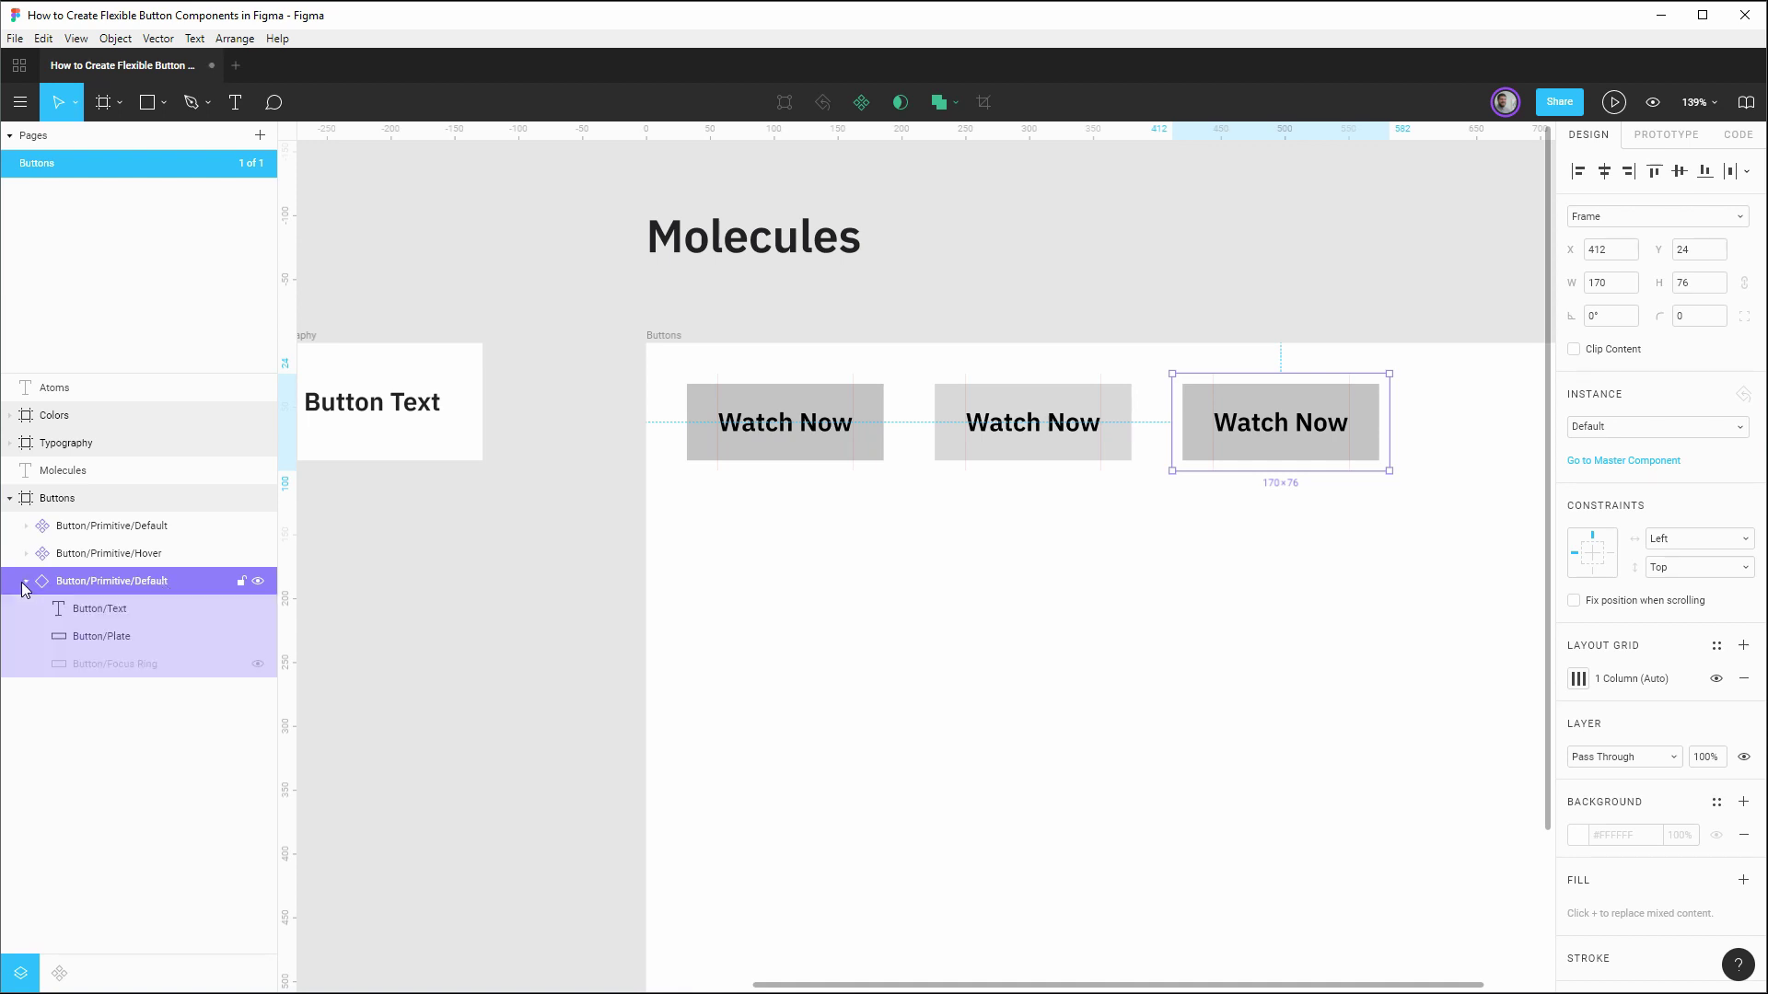
{"action": "left_click", "coordinate": [259, 664]}
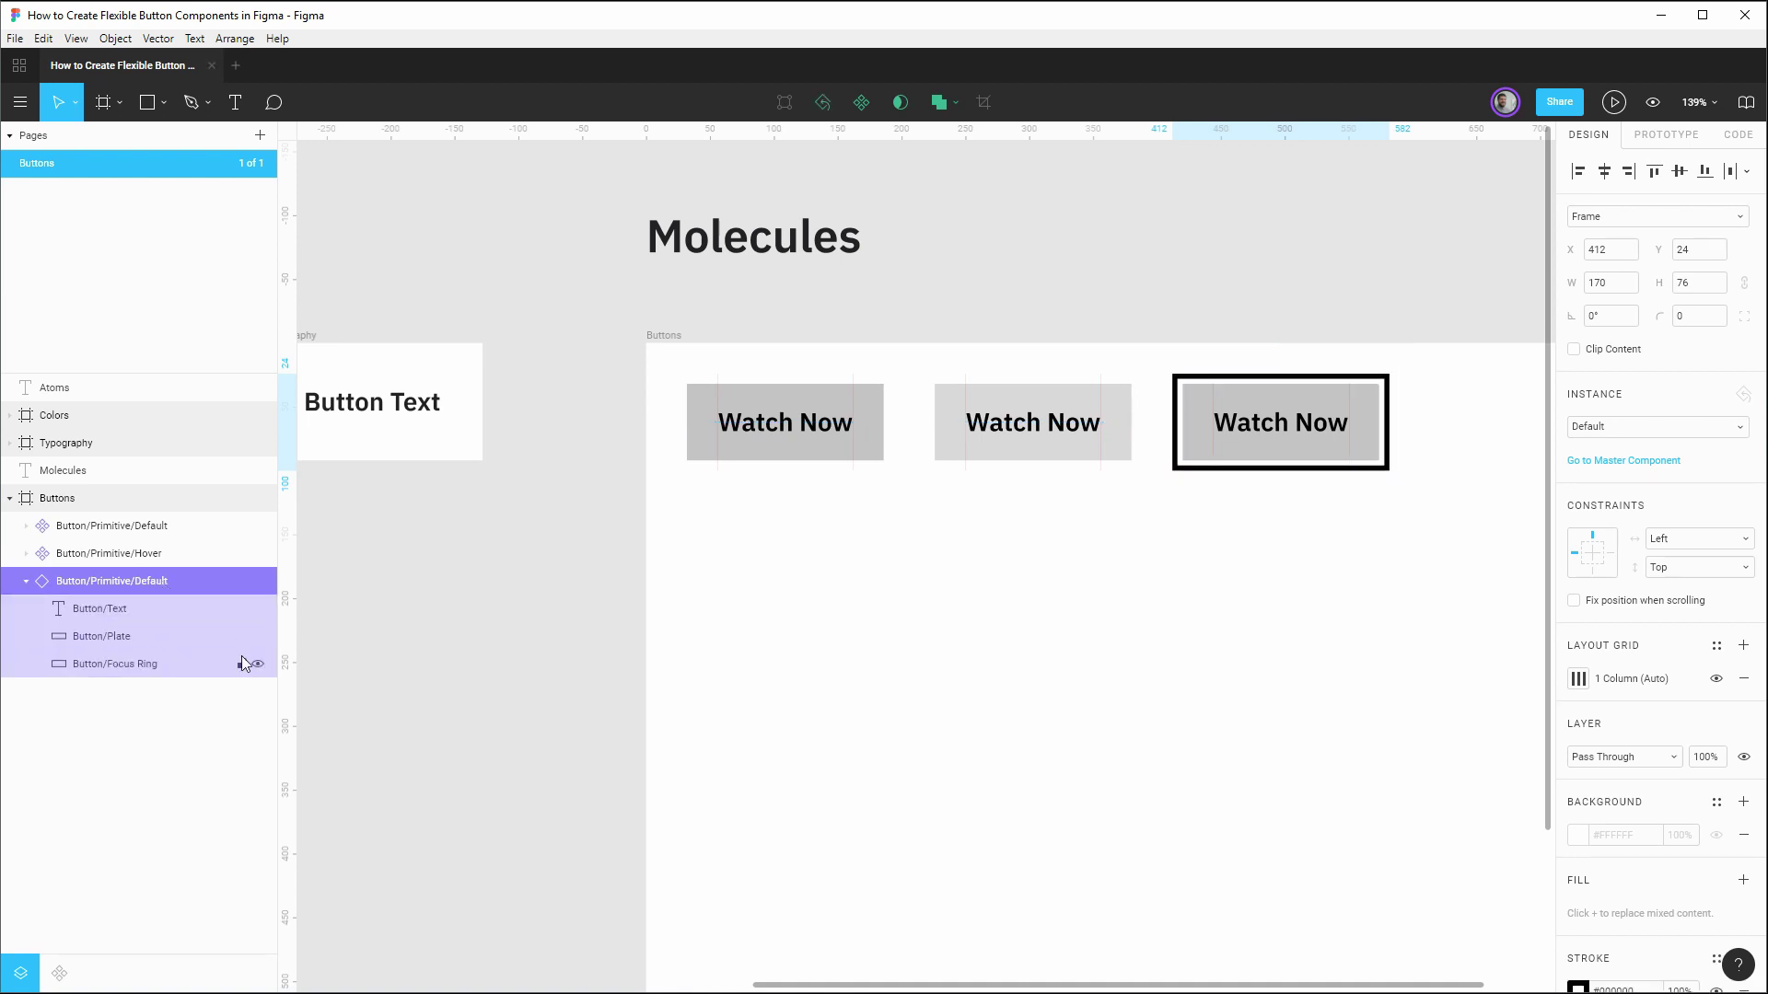
Step: Eyedrop the #D9D9D9 grey from the second button onto the third button's plate
{"action": "left_click", "coordinate": [118, 637]}
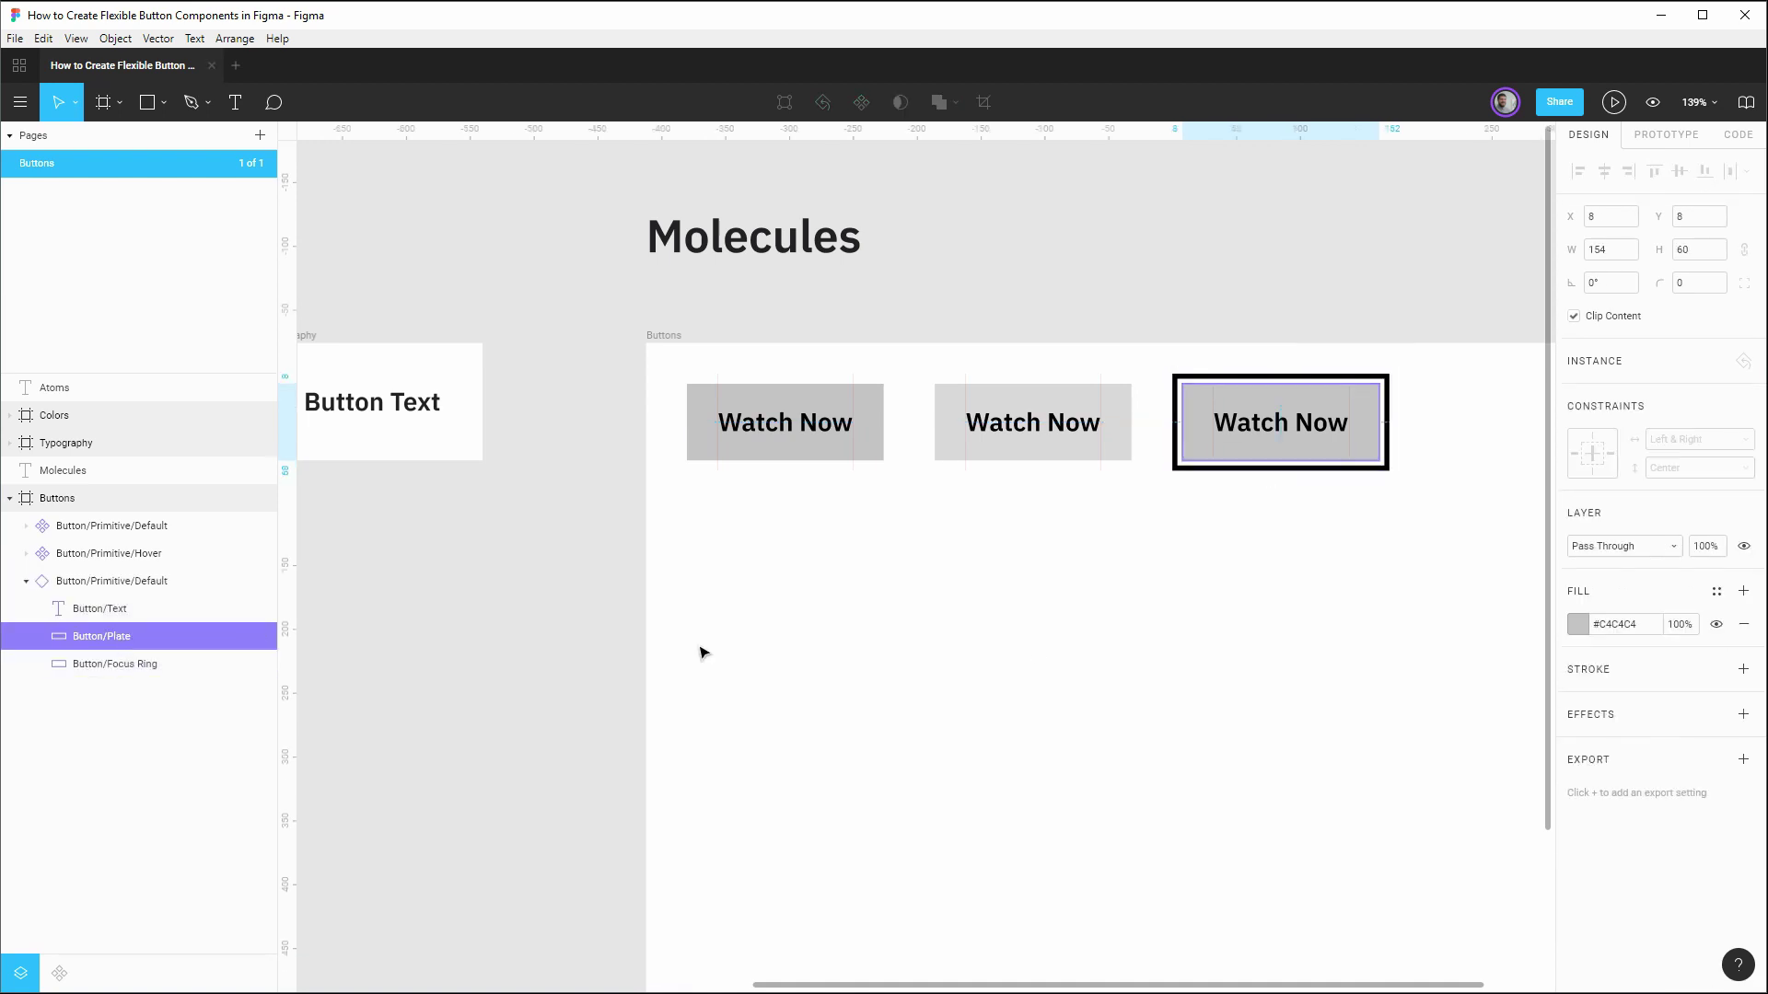
{"action": "left_click", "coordinate": [1576, 624]}
{"action": "left_click", "coordinate": [1377, 764]}
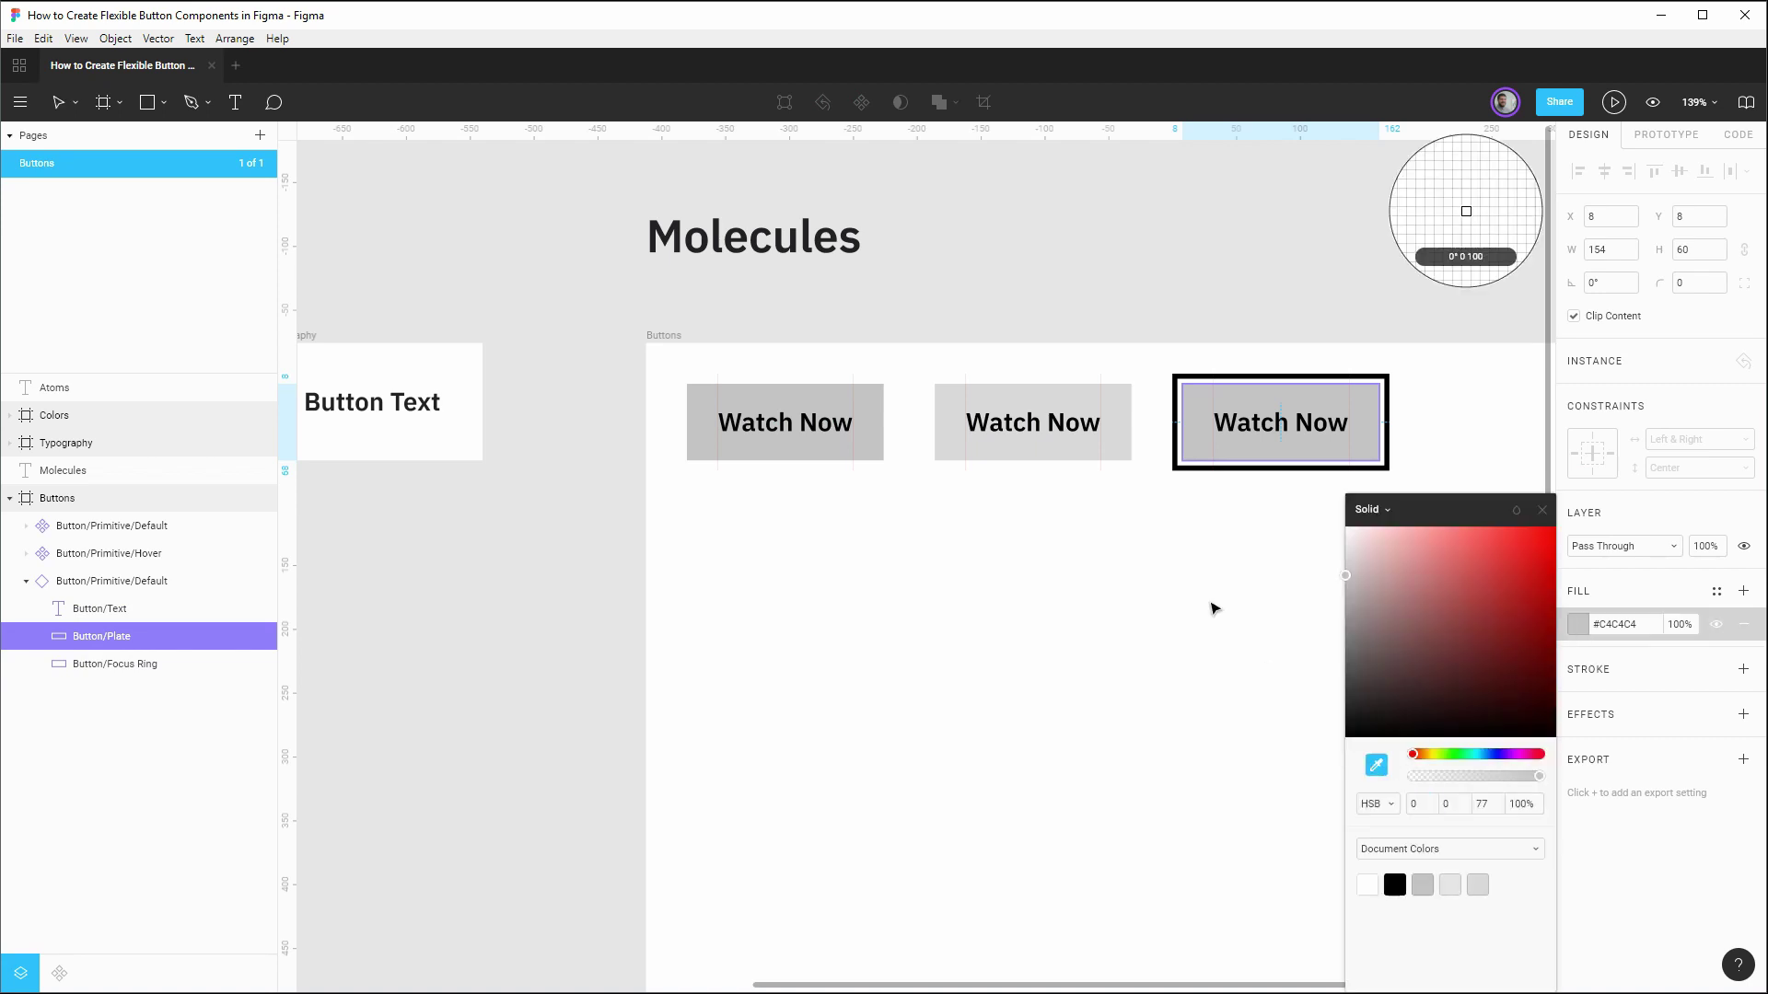
{"action": "left_click", "coordinate": [1073, 409]}
{"action": "left_click", "coordinate": [1543, 510]}
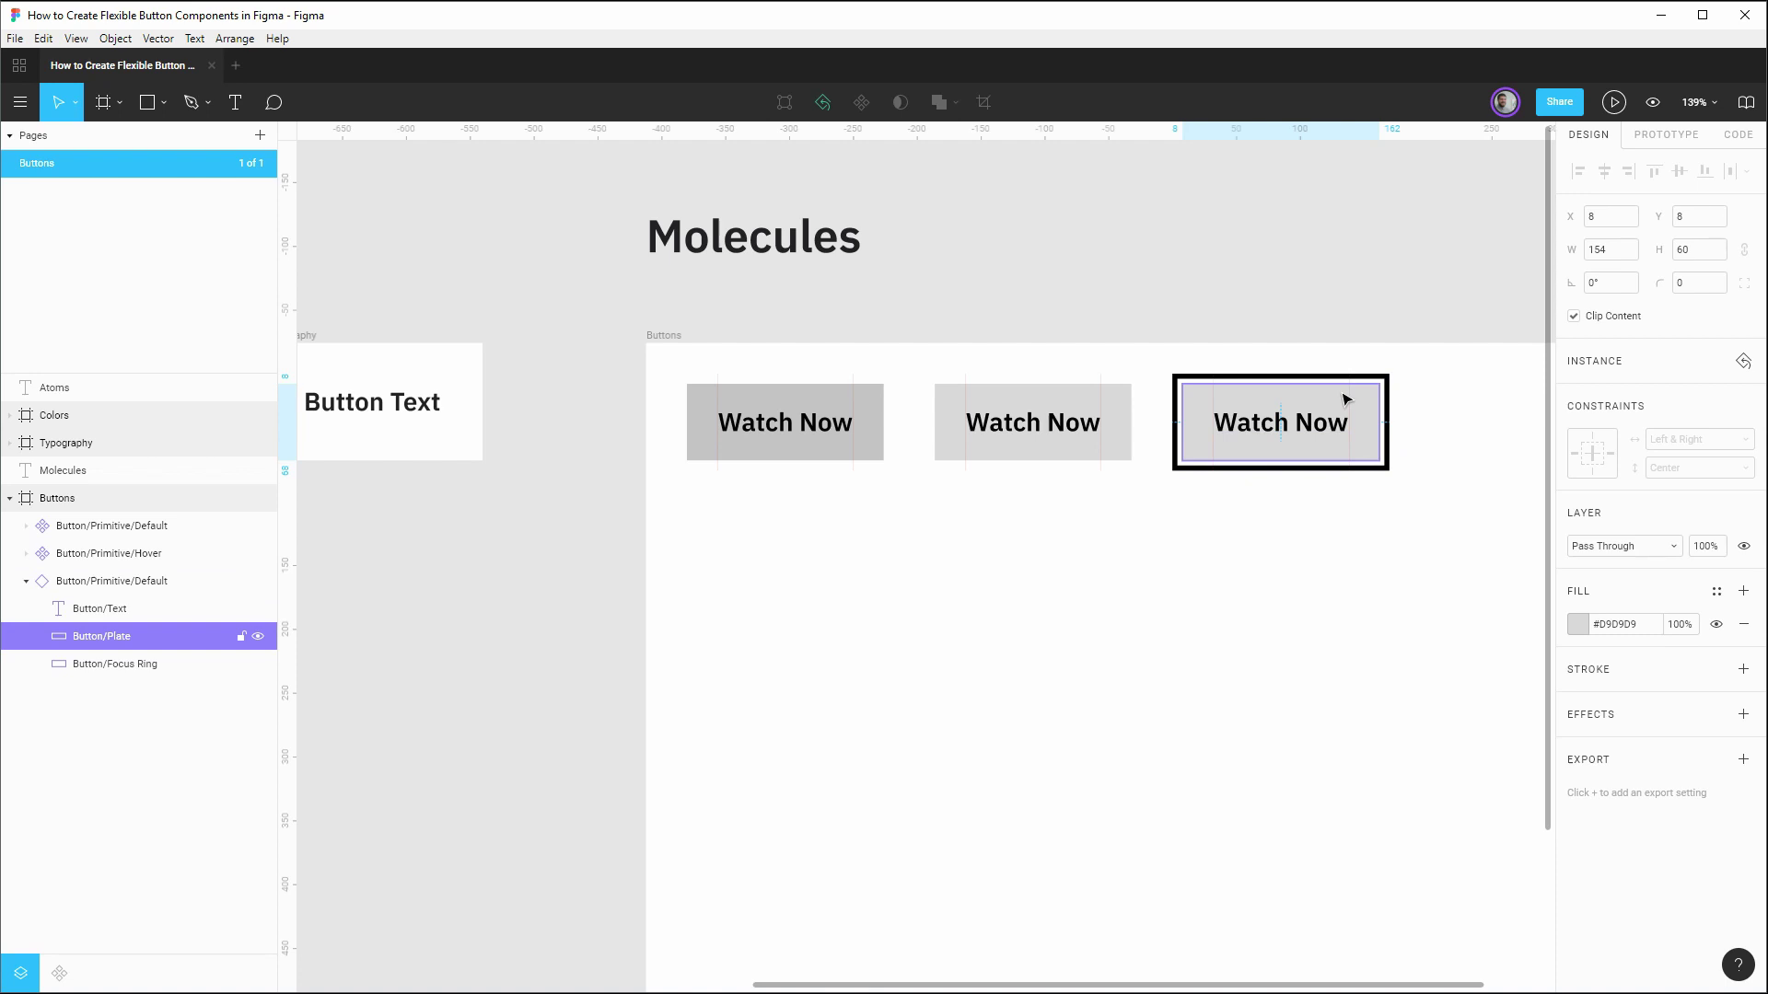
Step: Apply the Charcoal/014 stroke style to the master's focus ring, then hide the ring again
{"action": "left_click", "coordinate": [135, 664]}
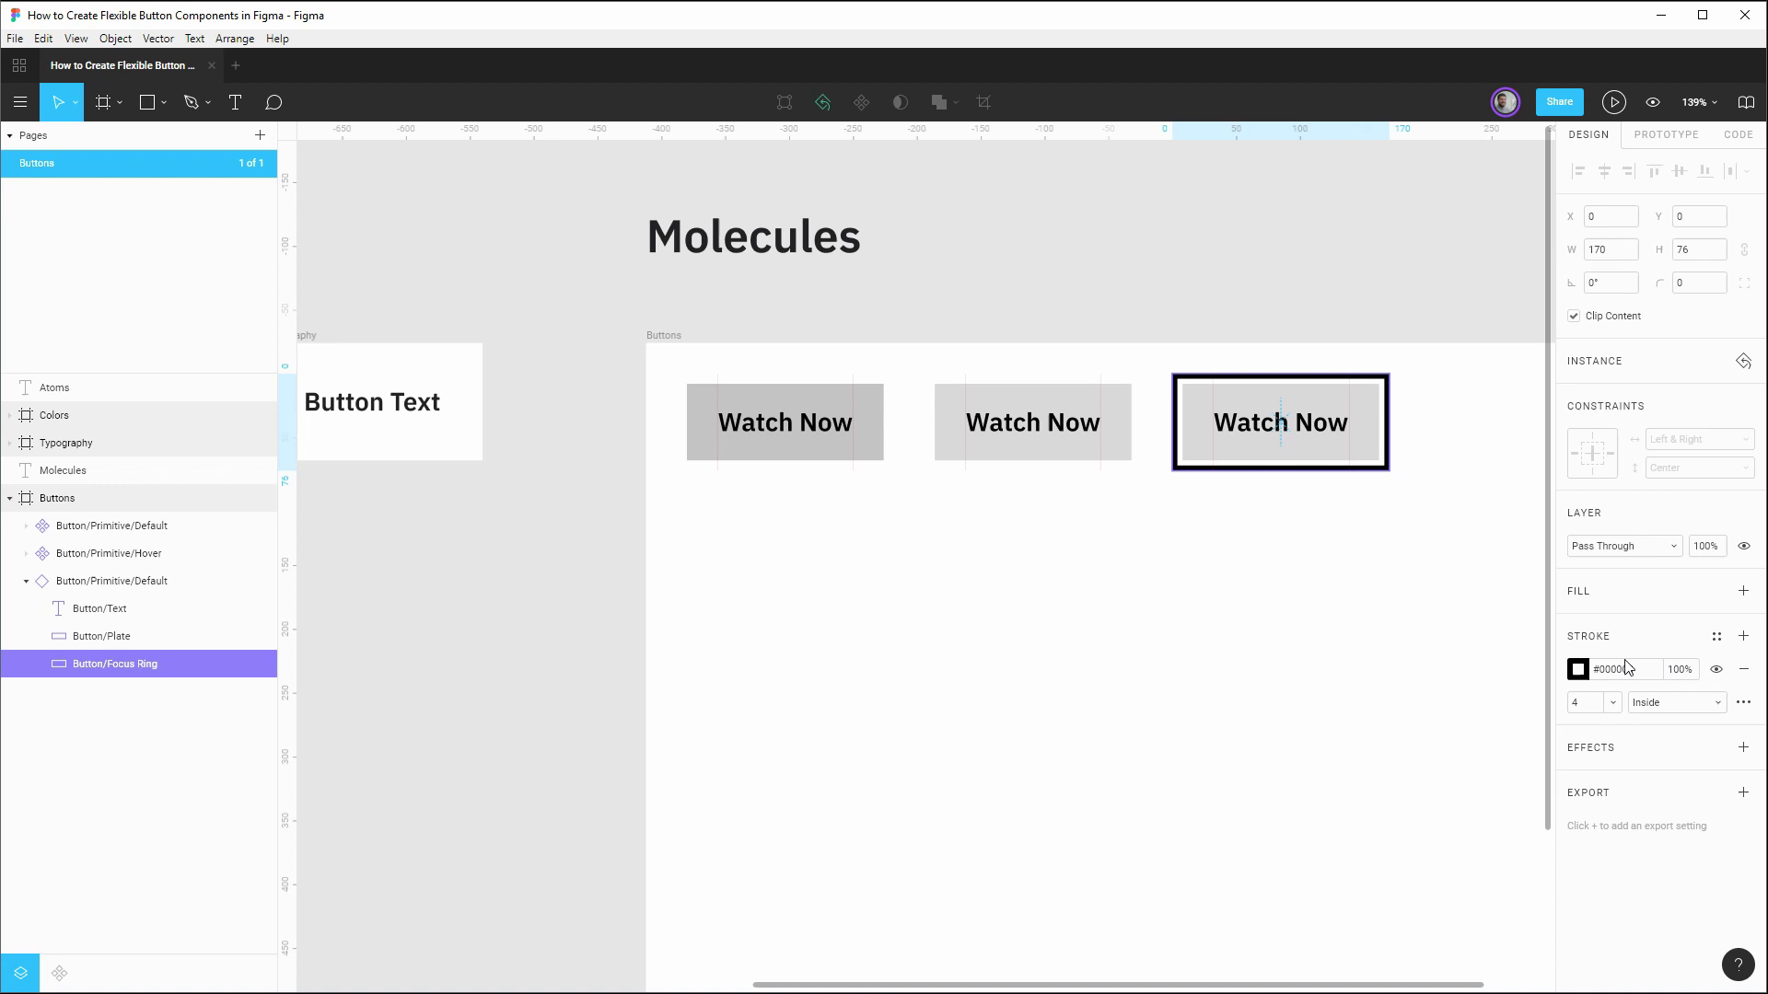
{"action": "left_click", "coordinate": [26, 526]}
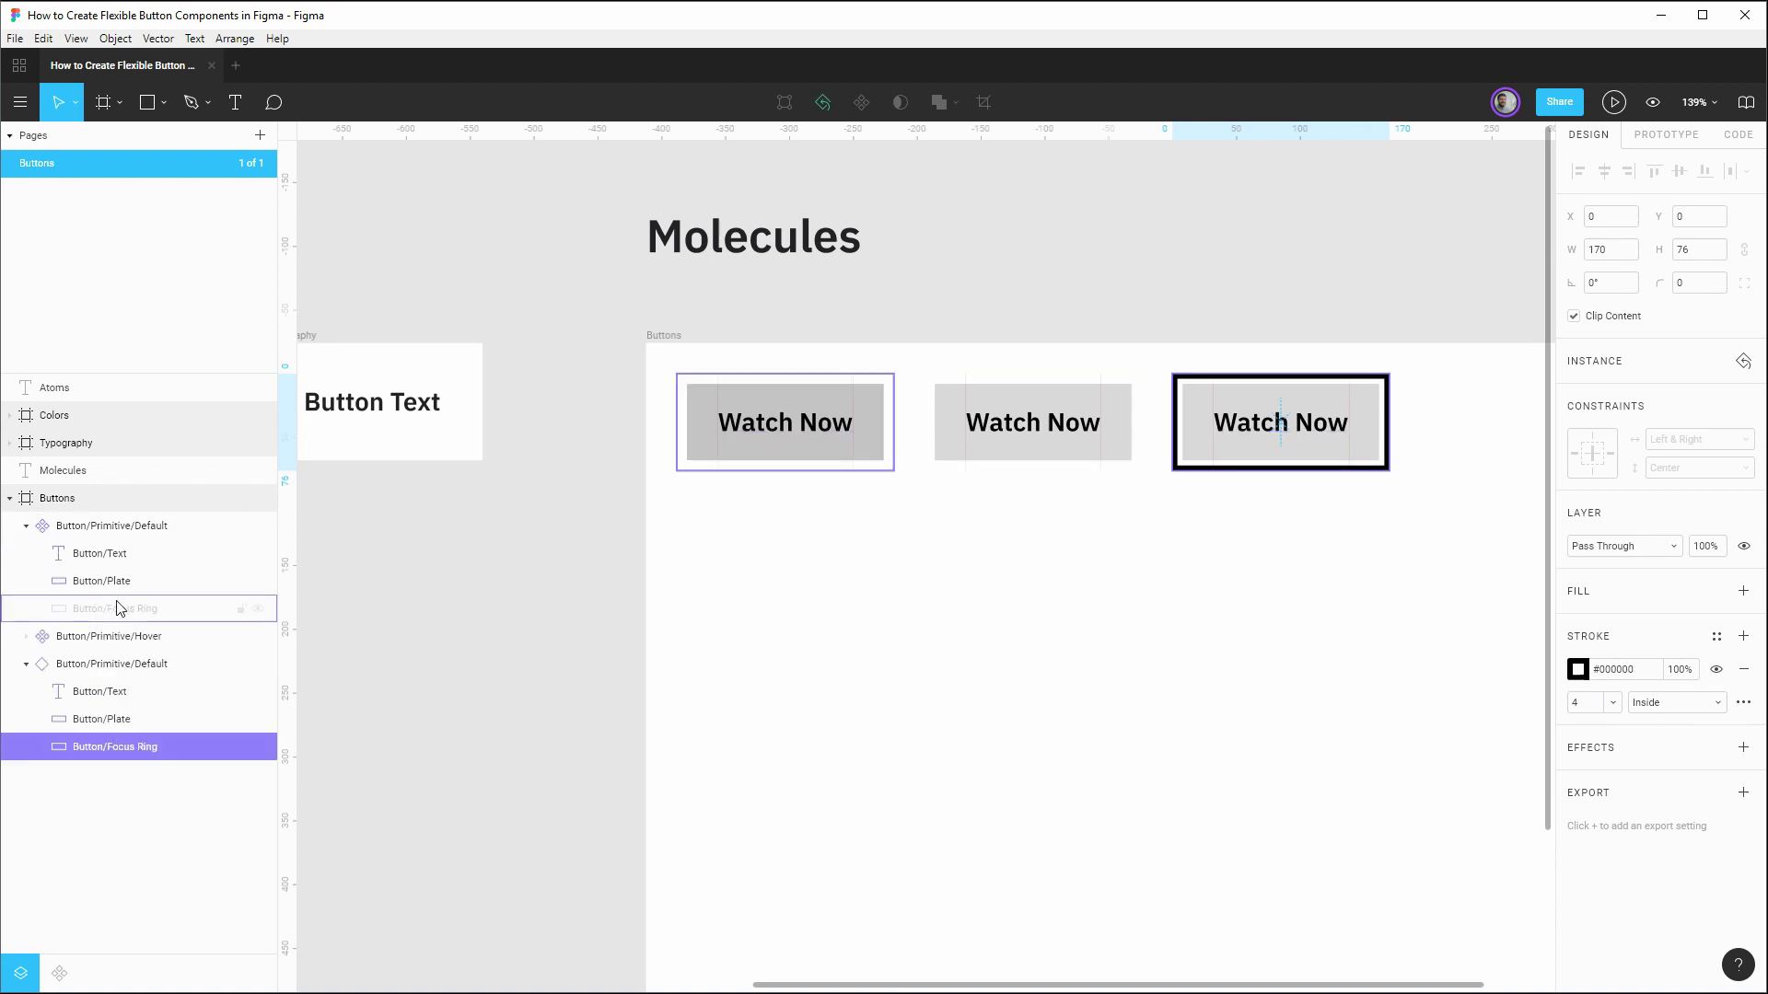
{"action": "left_click", "coordinate": [258, 609]}
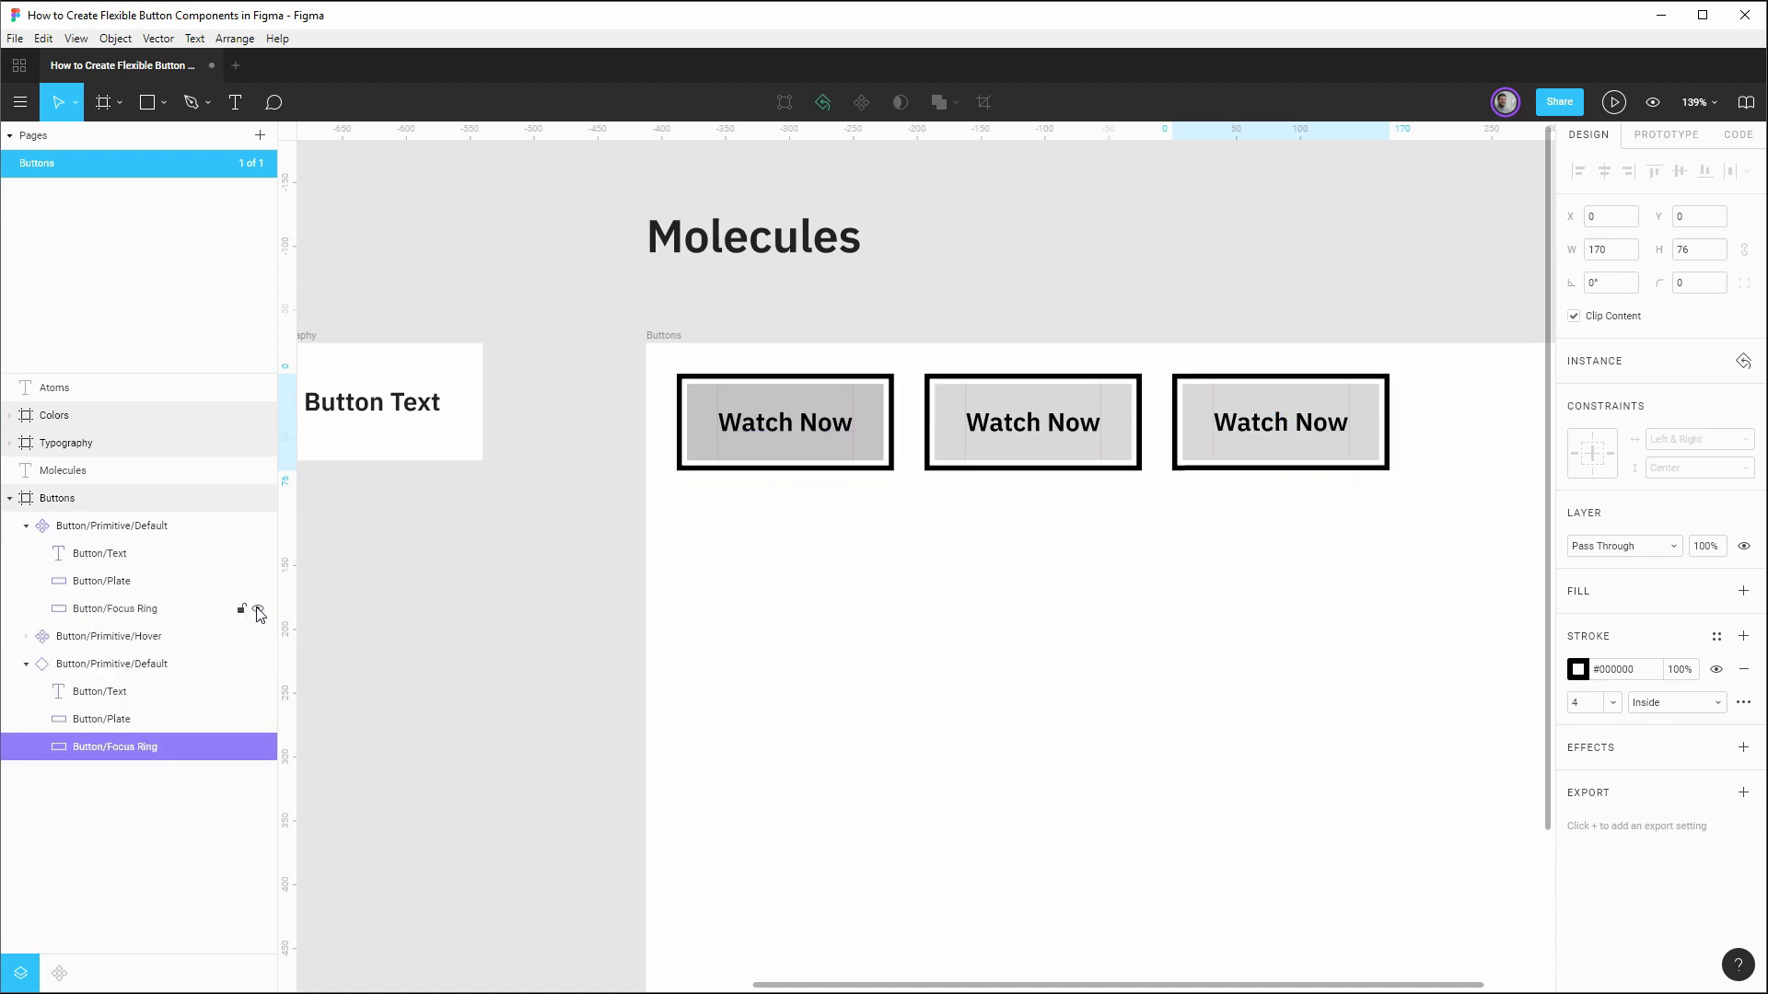
{"action": "left_click", "coordinate": [142, 609]}
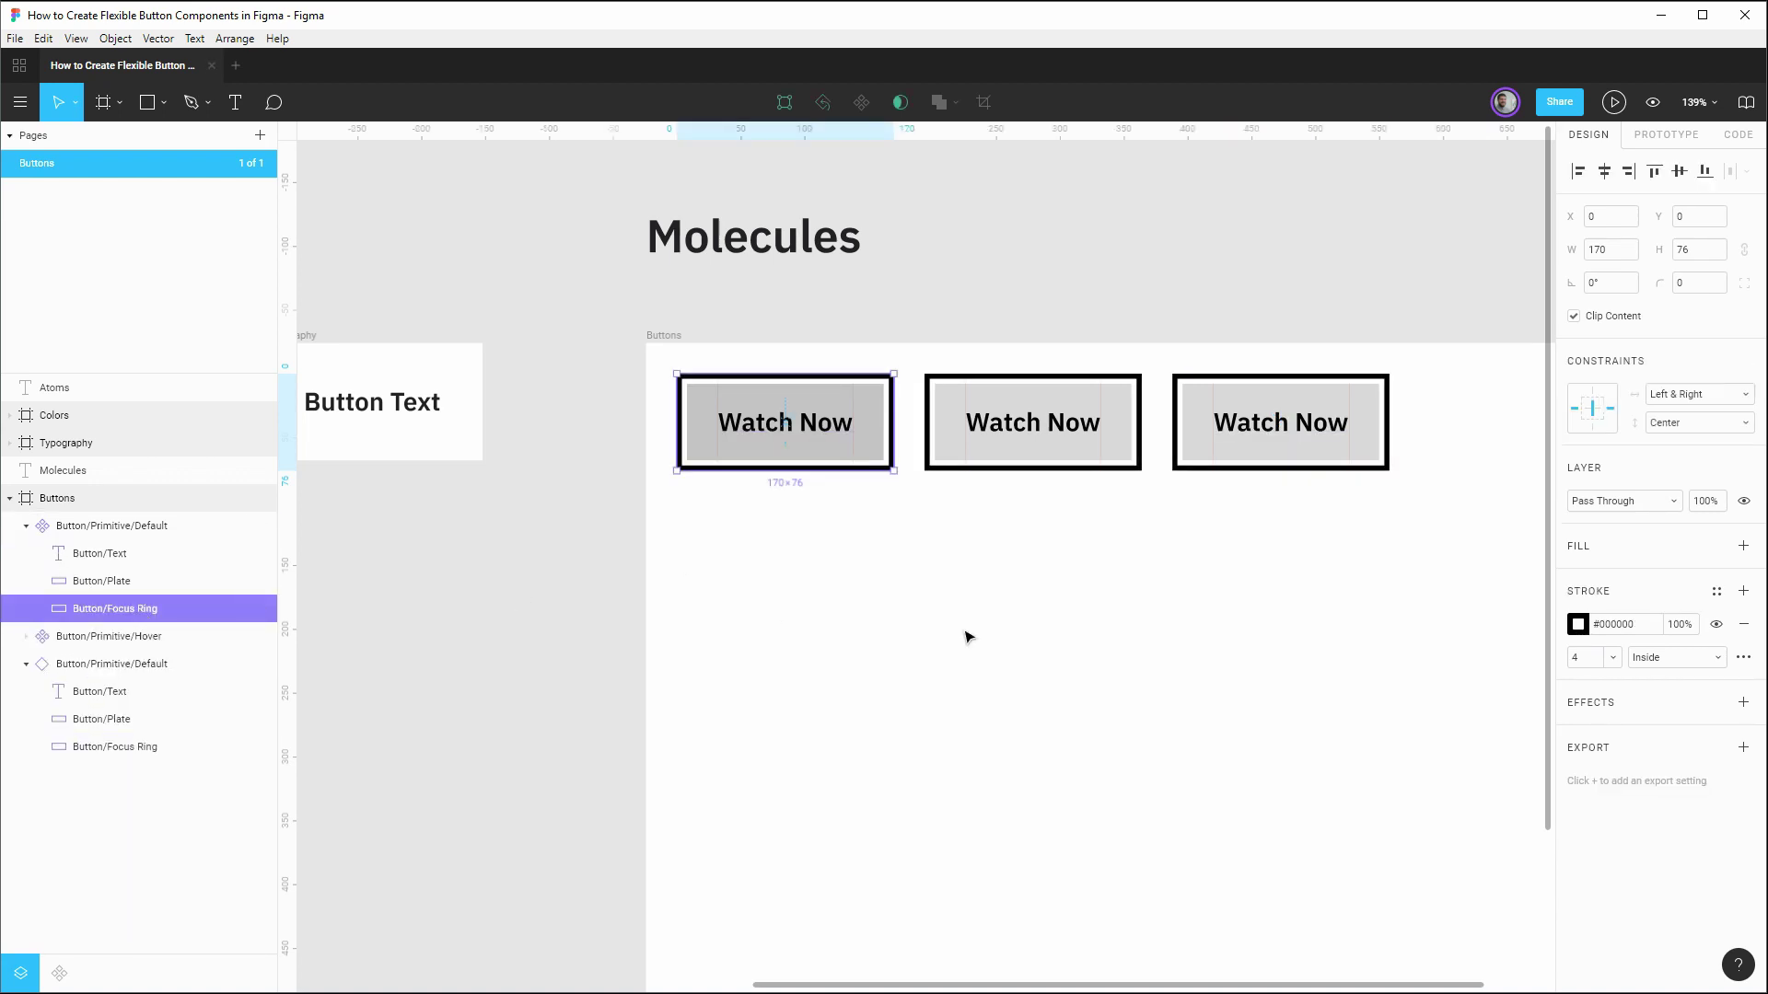
{"action": "left_click", "coordinate": [1716, 591]}
{"action": "left_click", "coordinate": [1589, 688]}
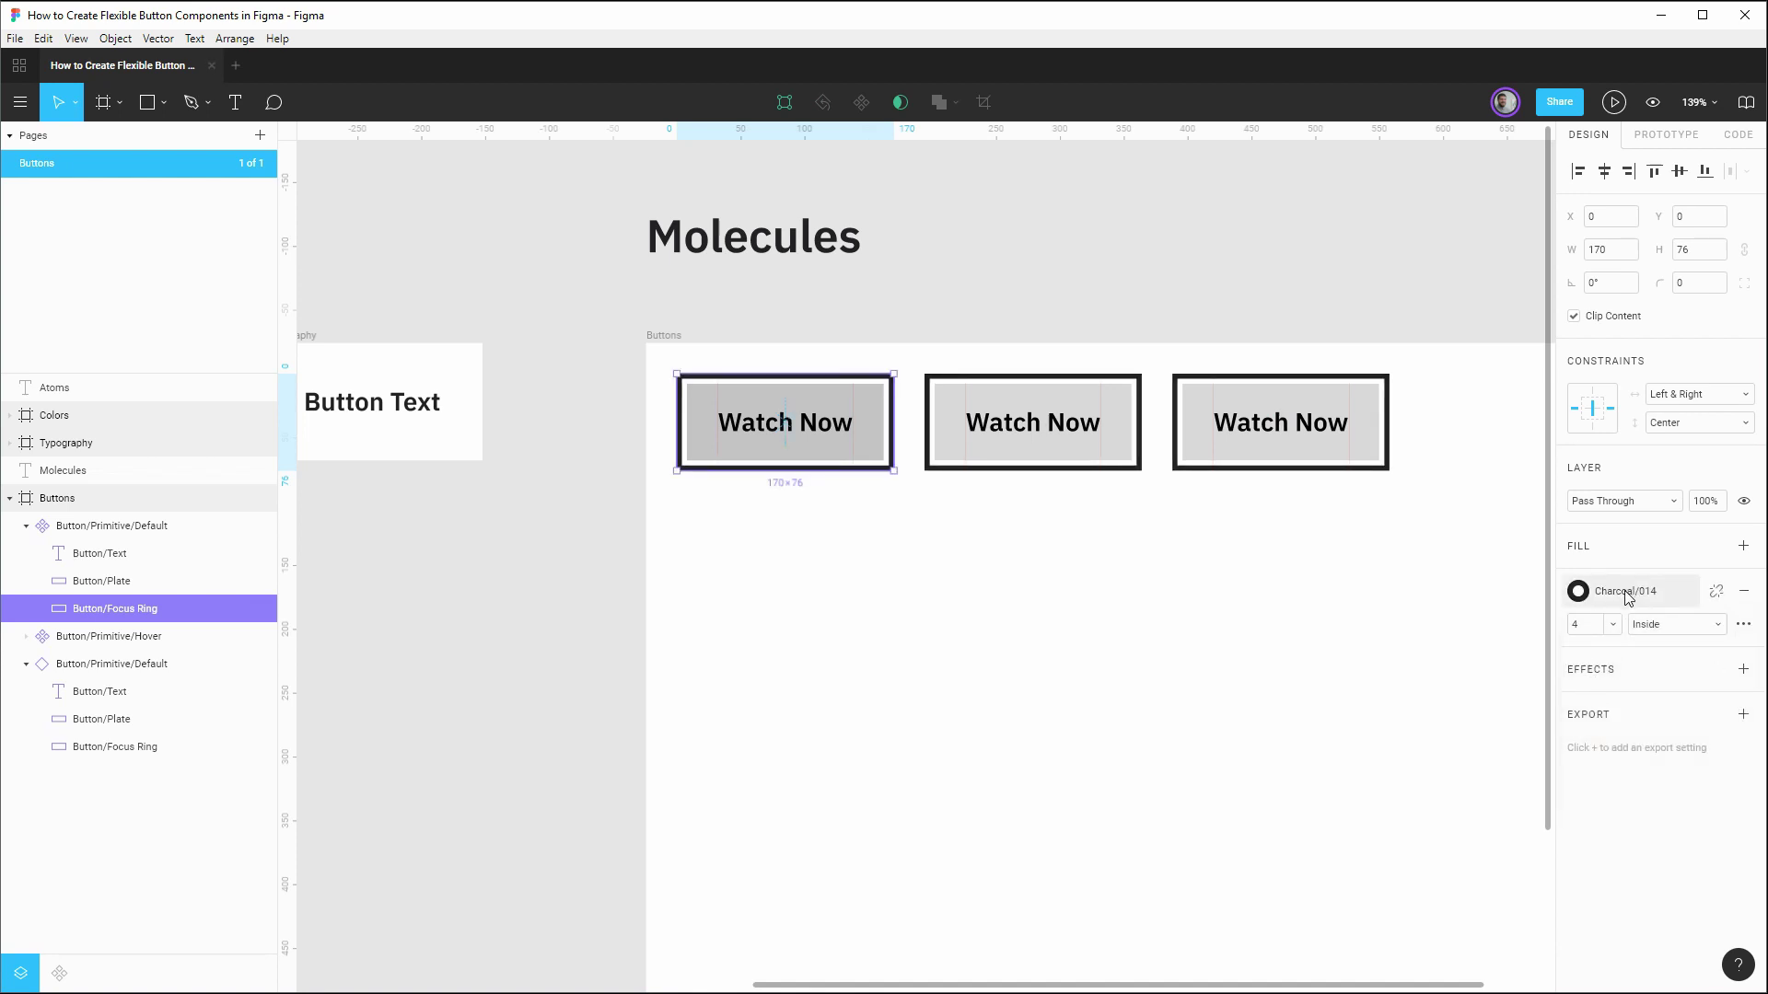
{"action": "double_click", "coordinate": [256, 609]}
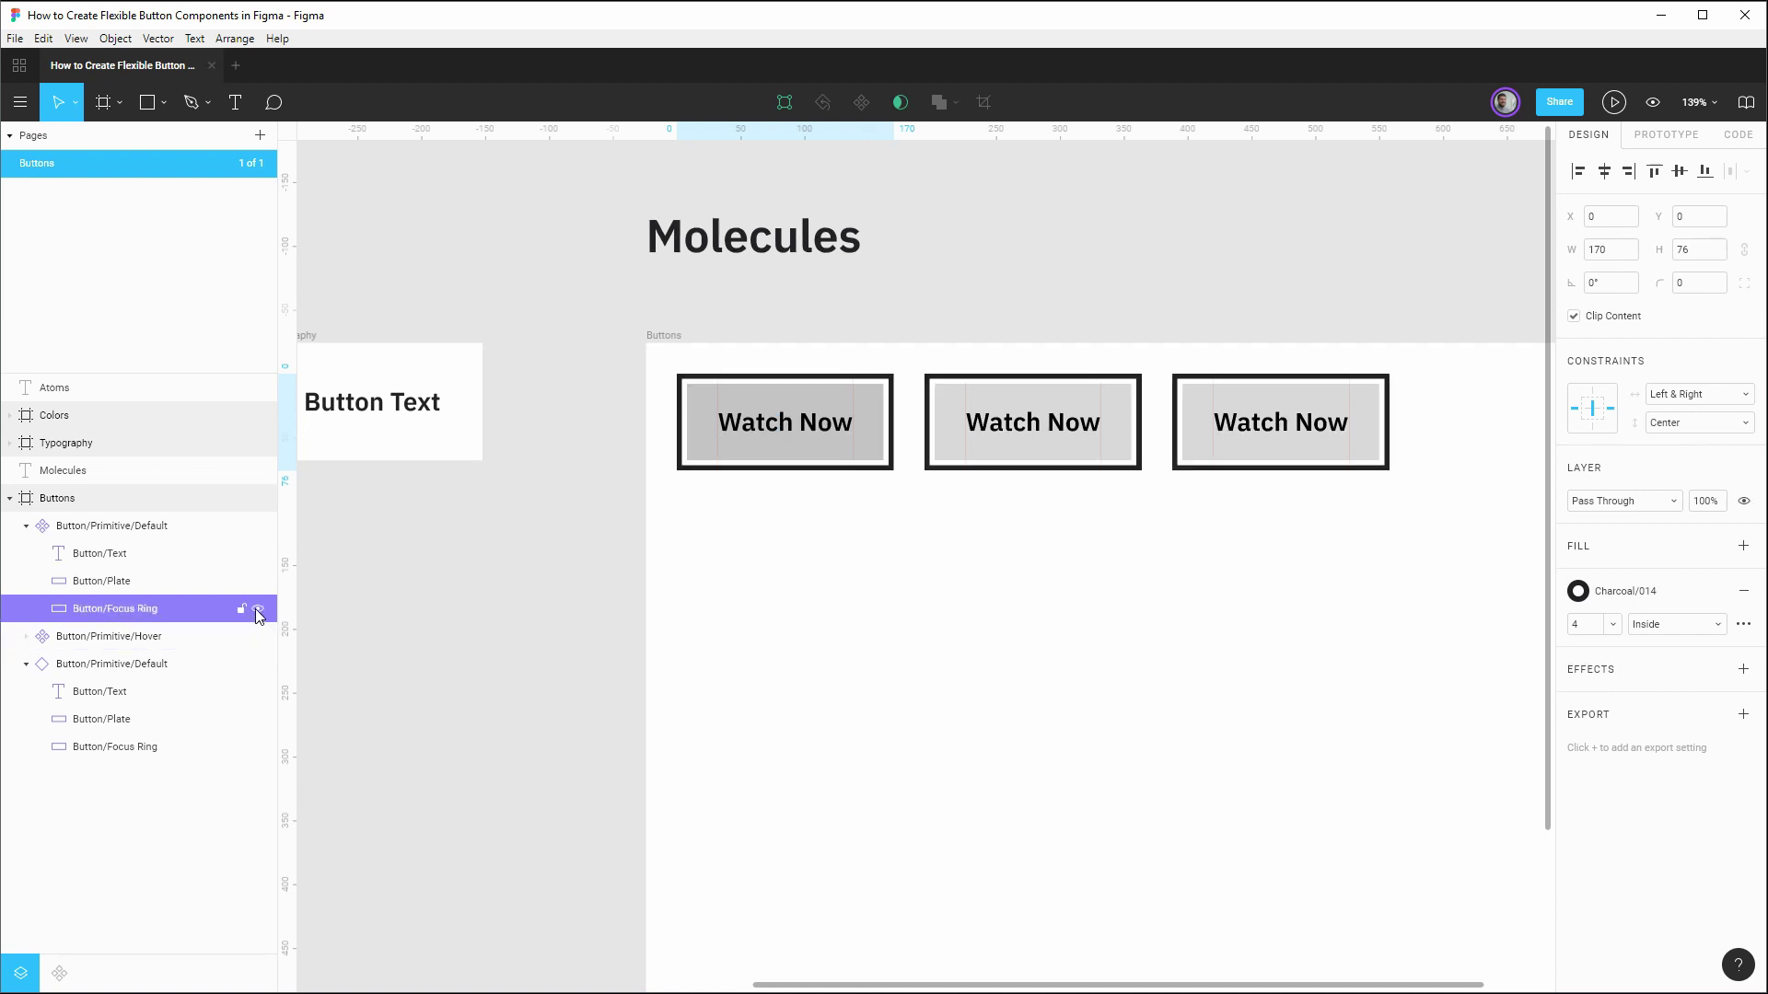
{"action": "left_click", "coordinate": [256, 609]}
{"action": "left_click", "coordinate": [256, 609]}
{"action": "left_click", "coordinate": [256, 609]}
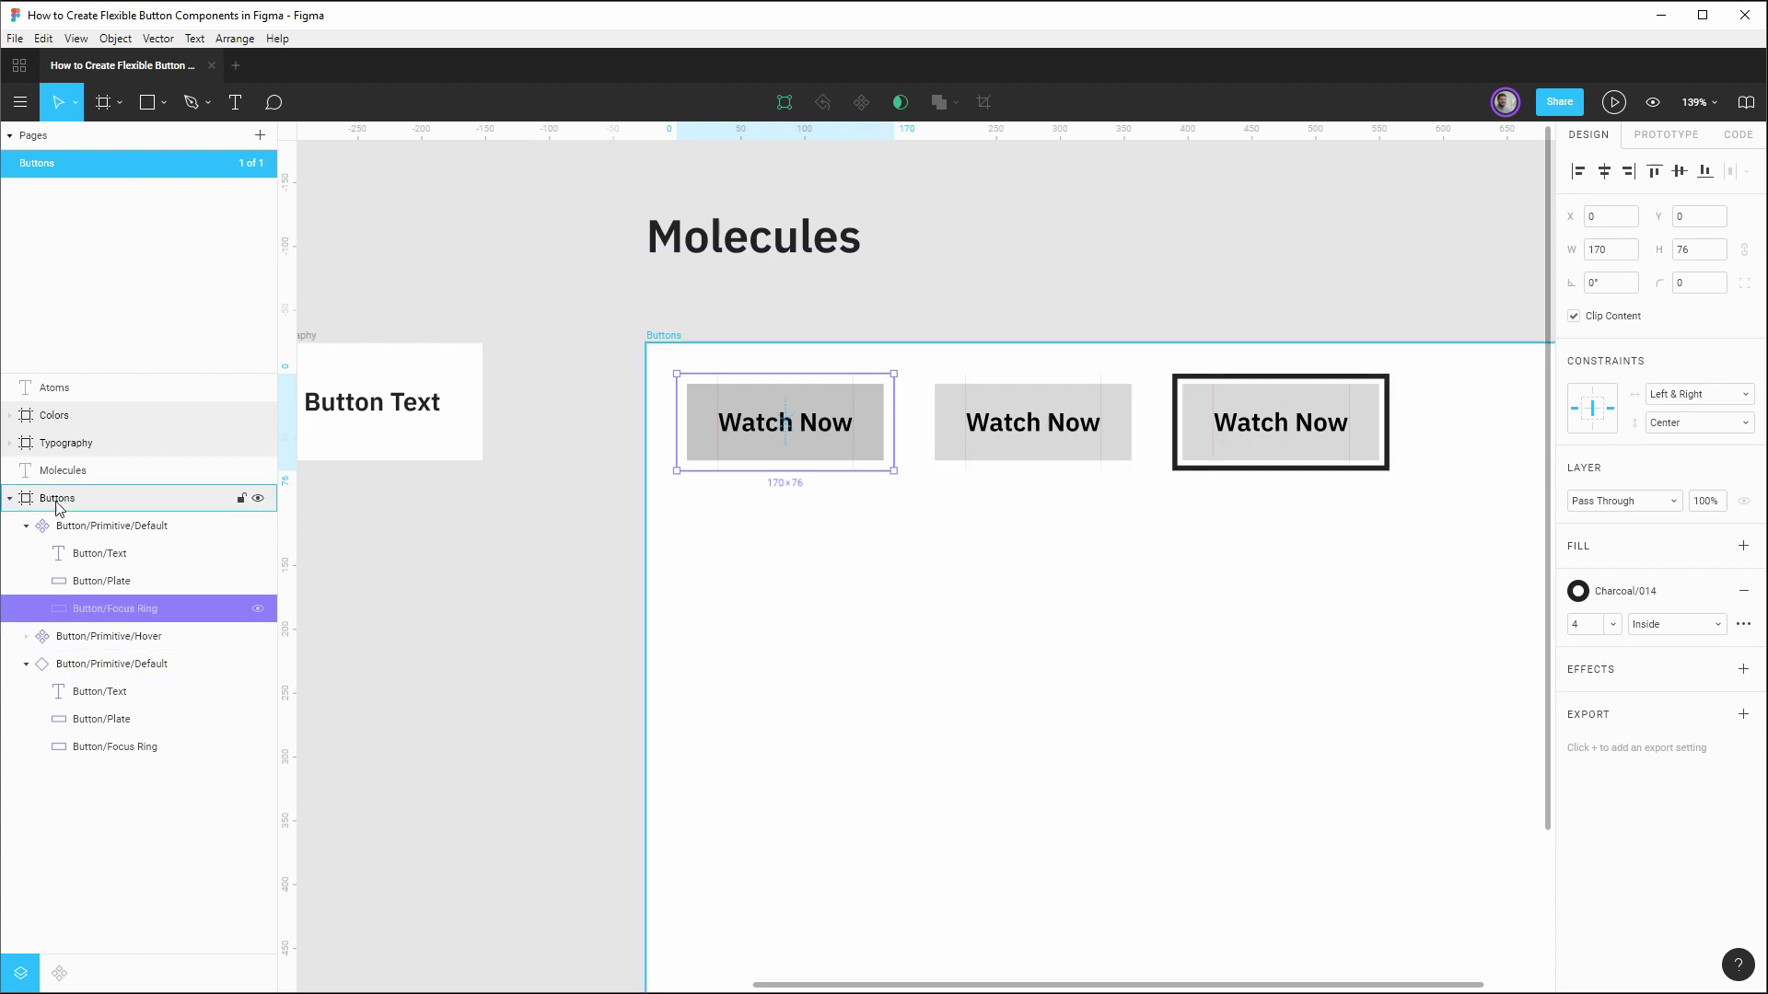
Step: Convert the ringed third button into a component named Button/Primitive/Focus, then deselect
{"action": "left_click", "coordinate": [26, 526]}
{"action": "left_click", "coordinate": [124, 581]}
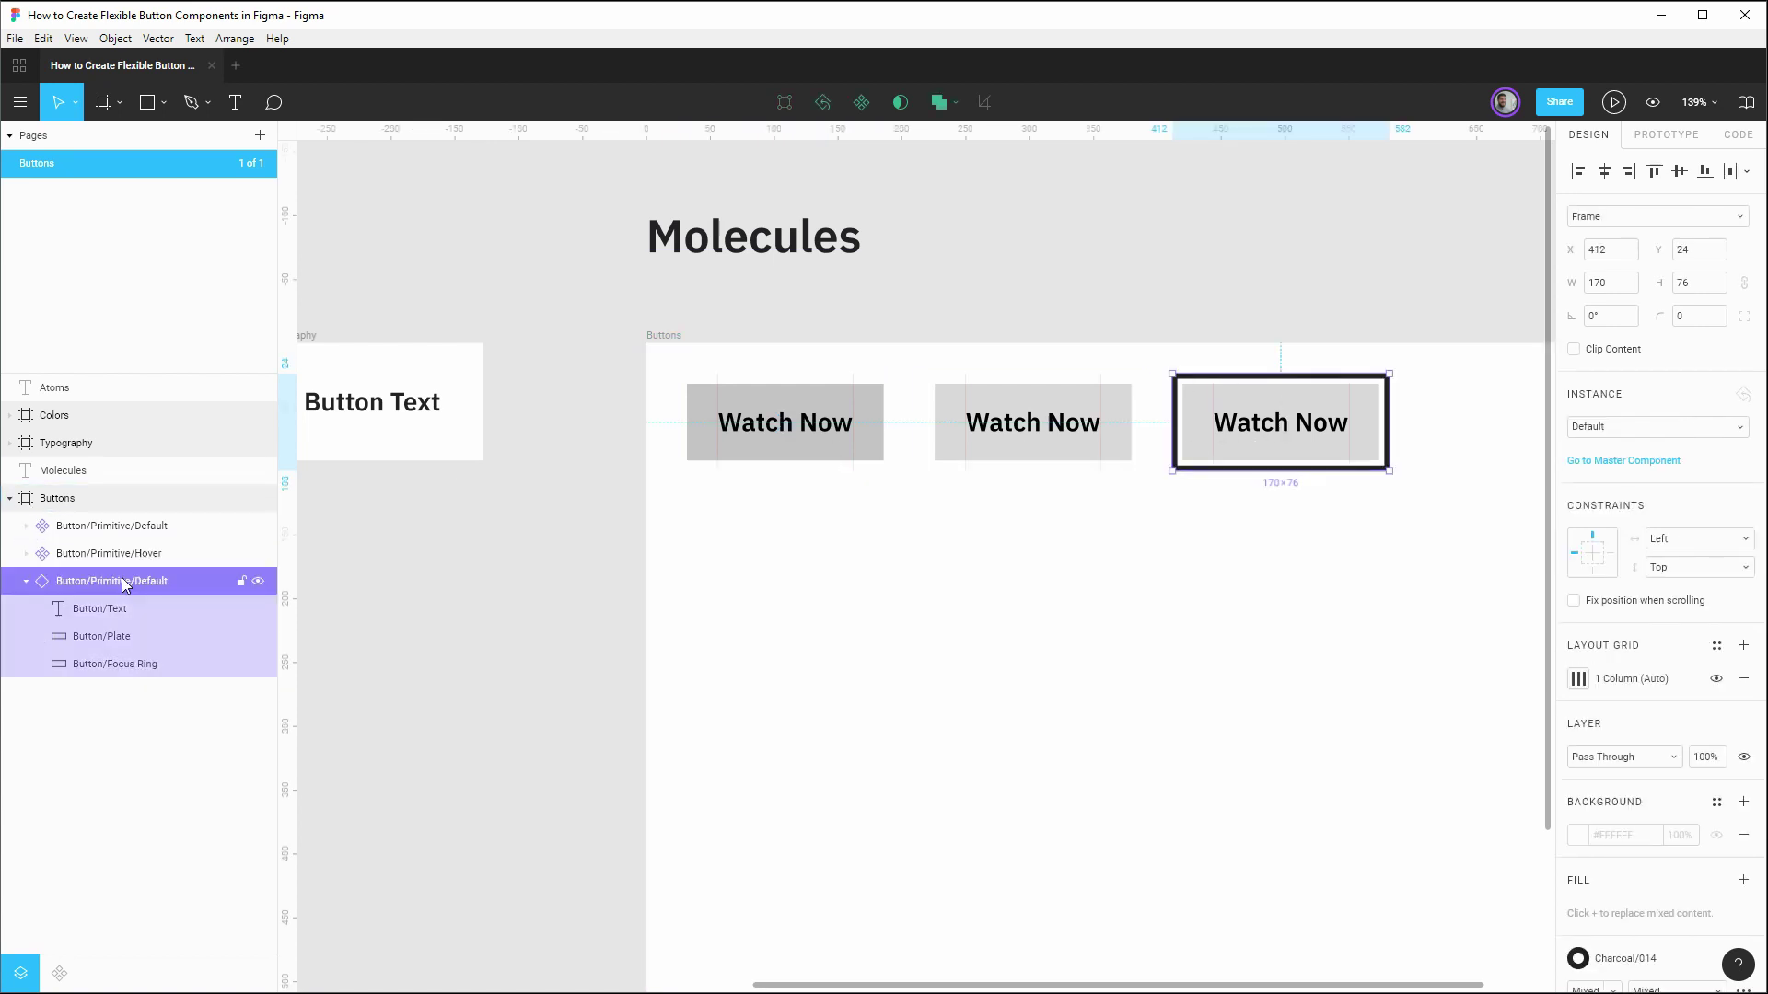
{"action": "right_click", "coordinate": [125, 581]}
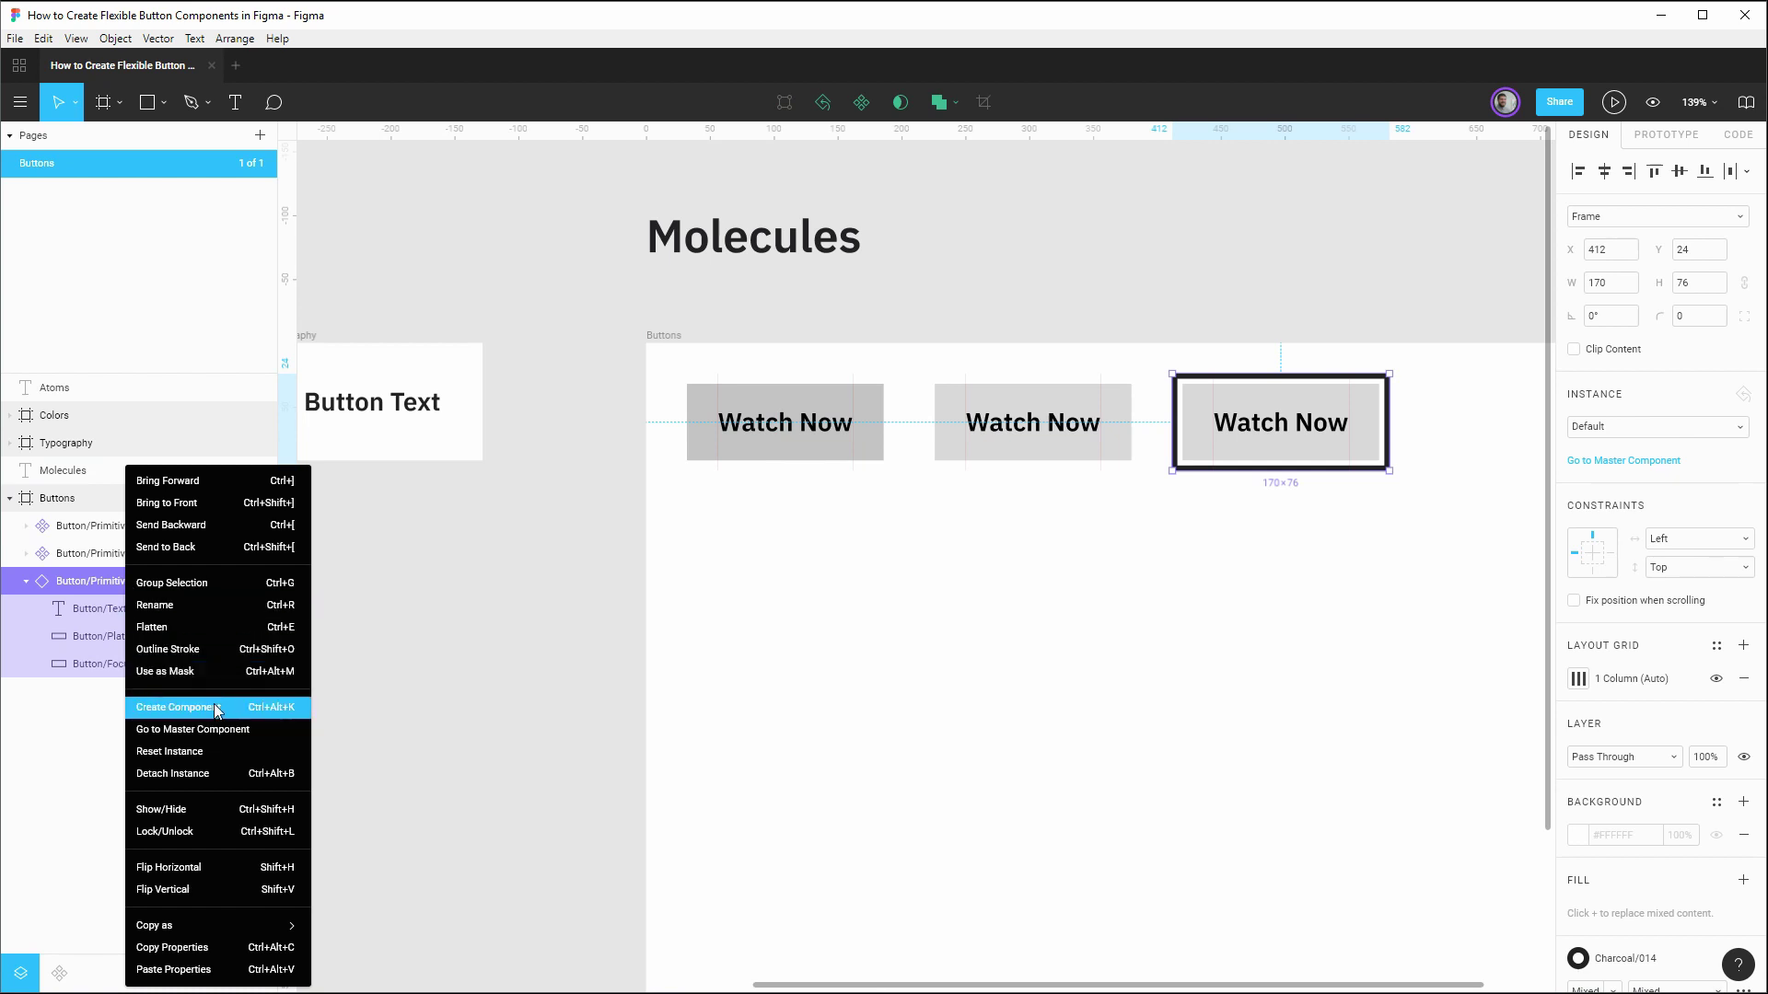
{"action": "left_click", "coordinate": [214, 703]}
{"action": "key", "text": "ctrl+r"}
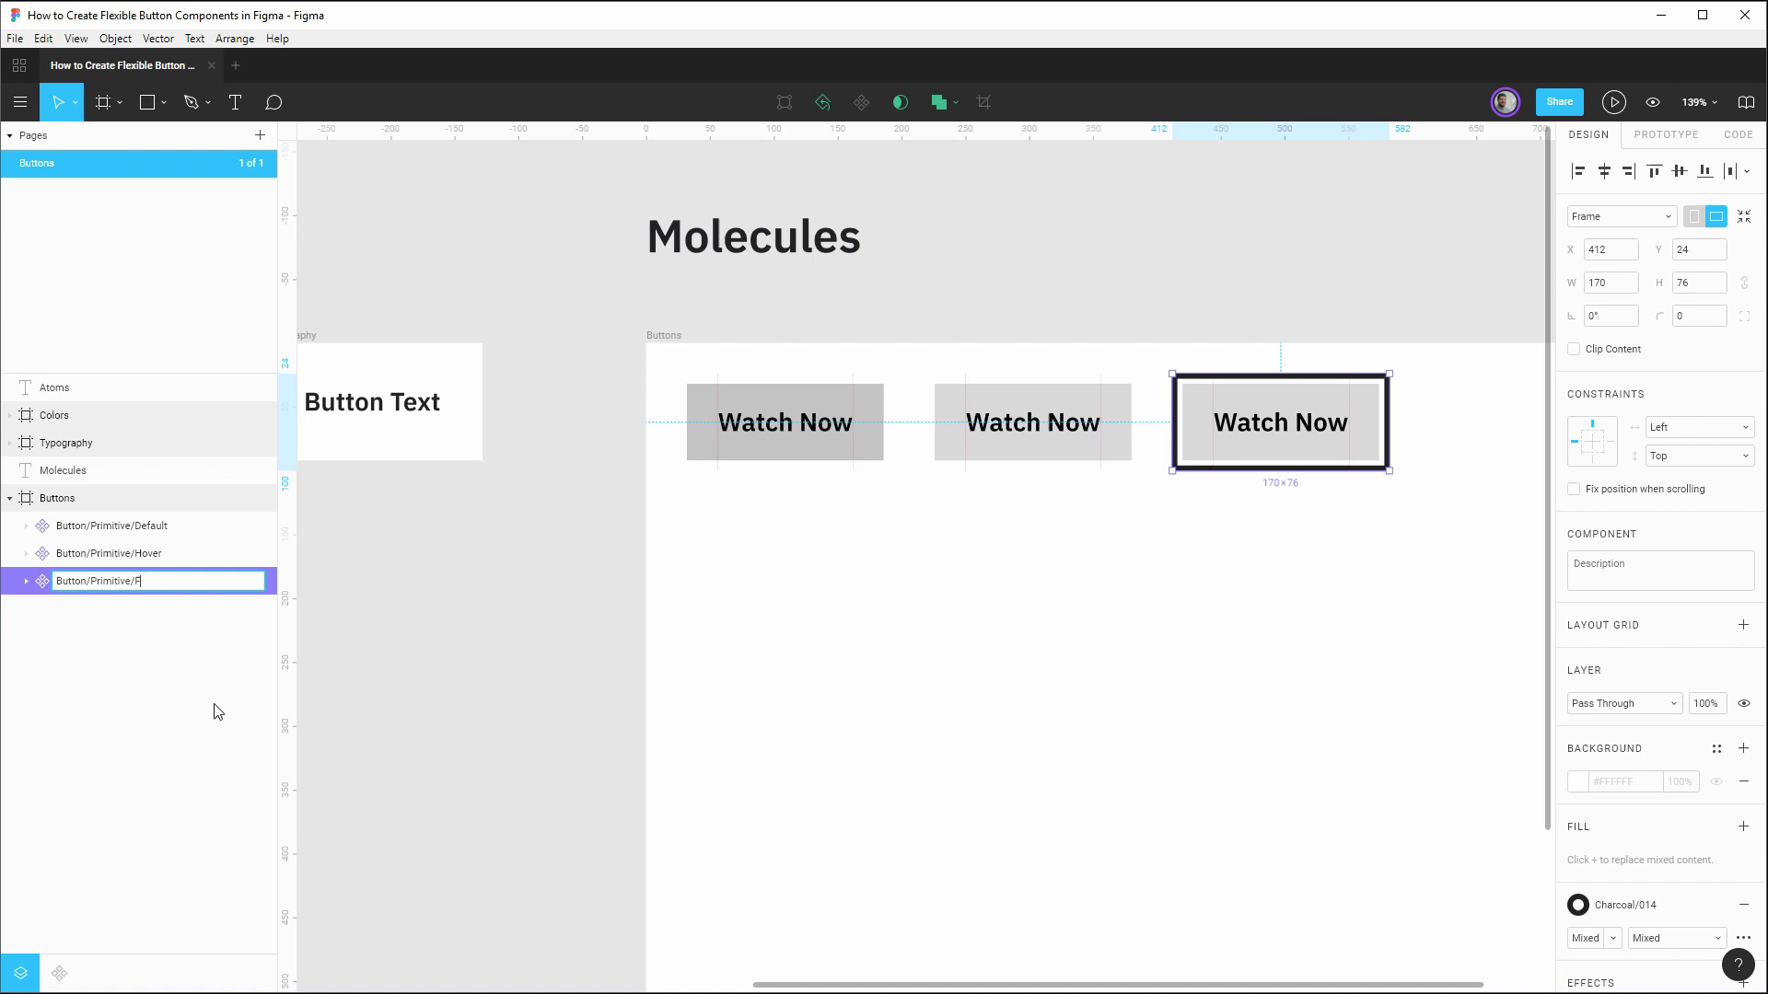
{"action": "key", "text": "Return"}
{"action": "left_click", "coordinate": [1215, 707]}
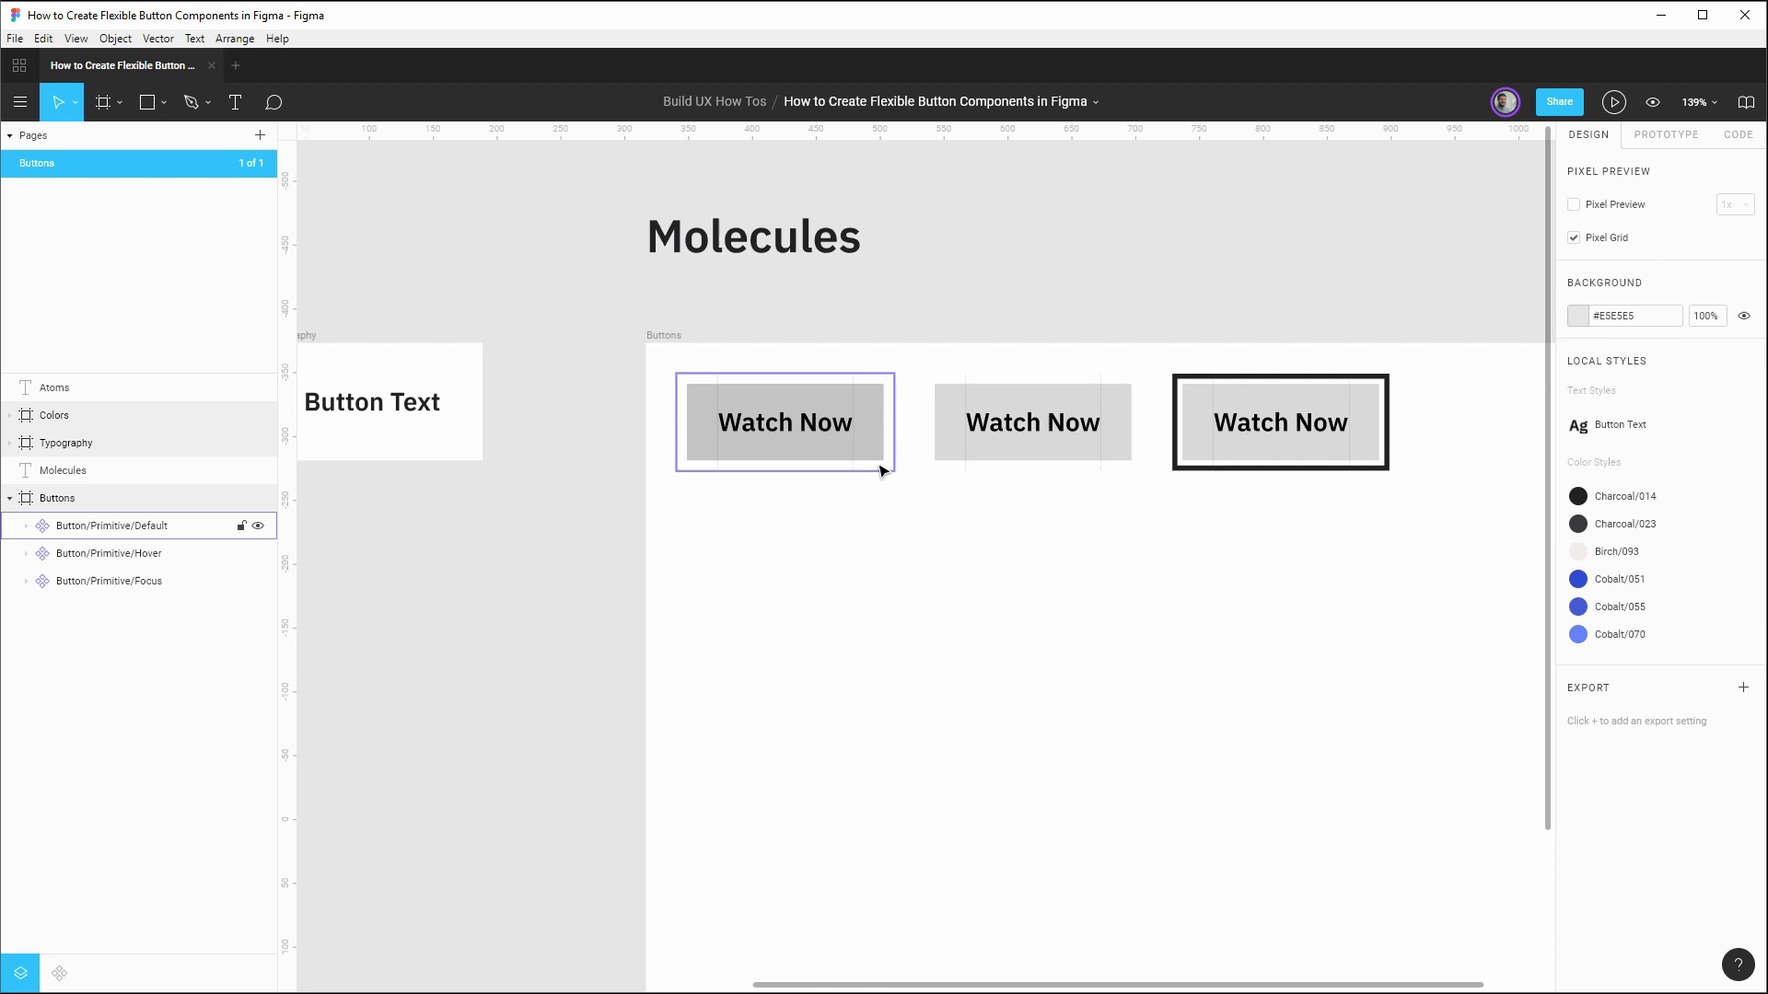
Step: Alt-drag a default button copy to X 24, Y 124 and move its layer below Button/Primitive/Focus
{"action": "left_click", "coordinate": [882, 470]}
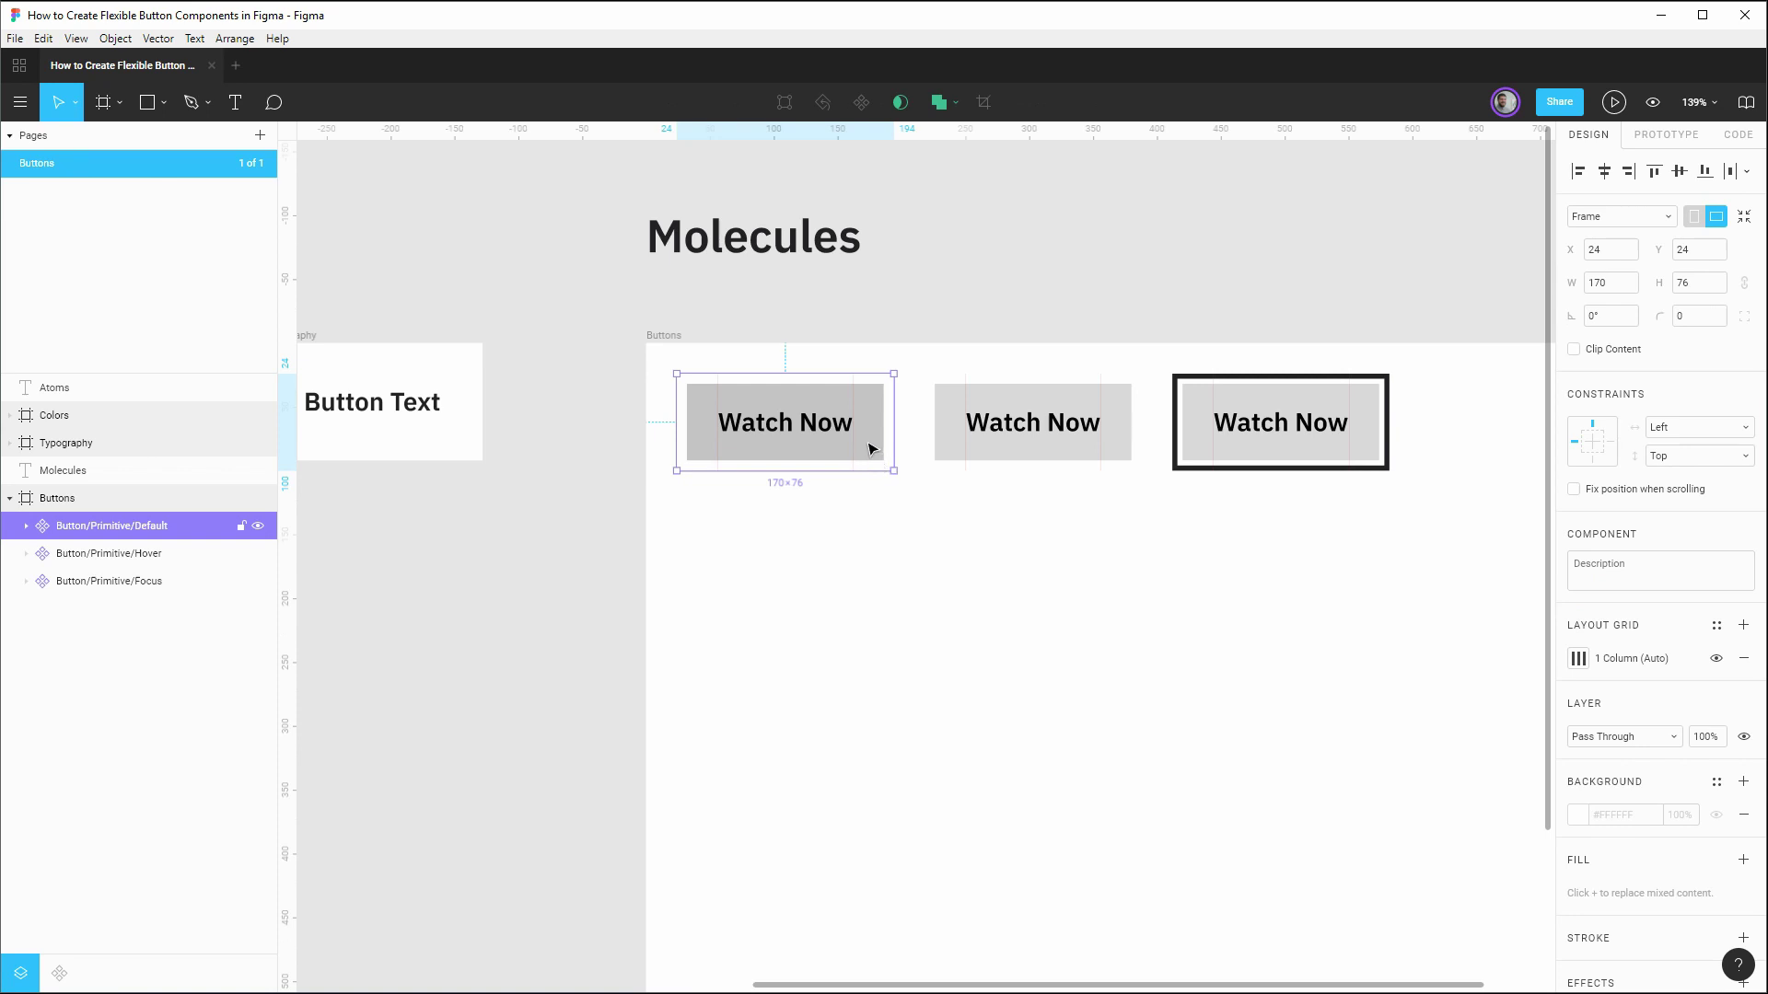
{"action": "left_click_drag", "start_coordinate": [870, 449], "coordinate": [875, 576]}
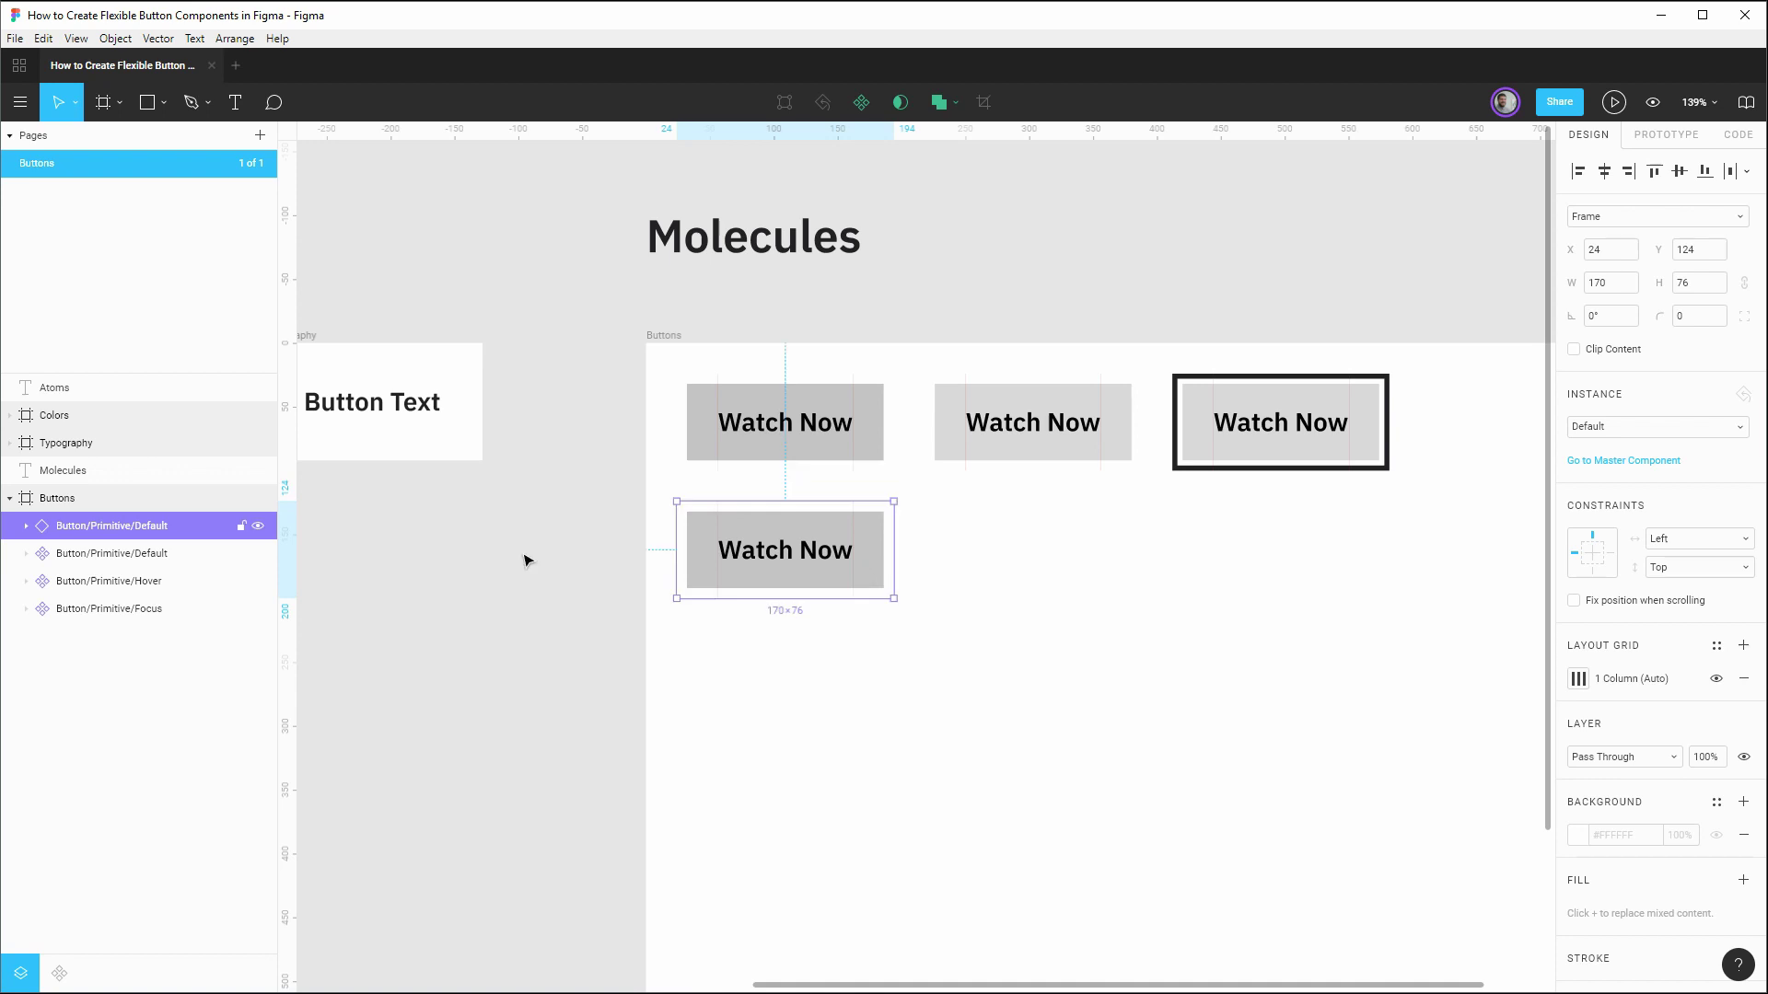
{"action": "left_click_drag", "start_coordinate": [138, 526], "coordinate": [139, 625]}
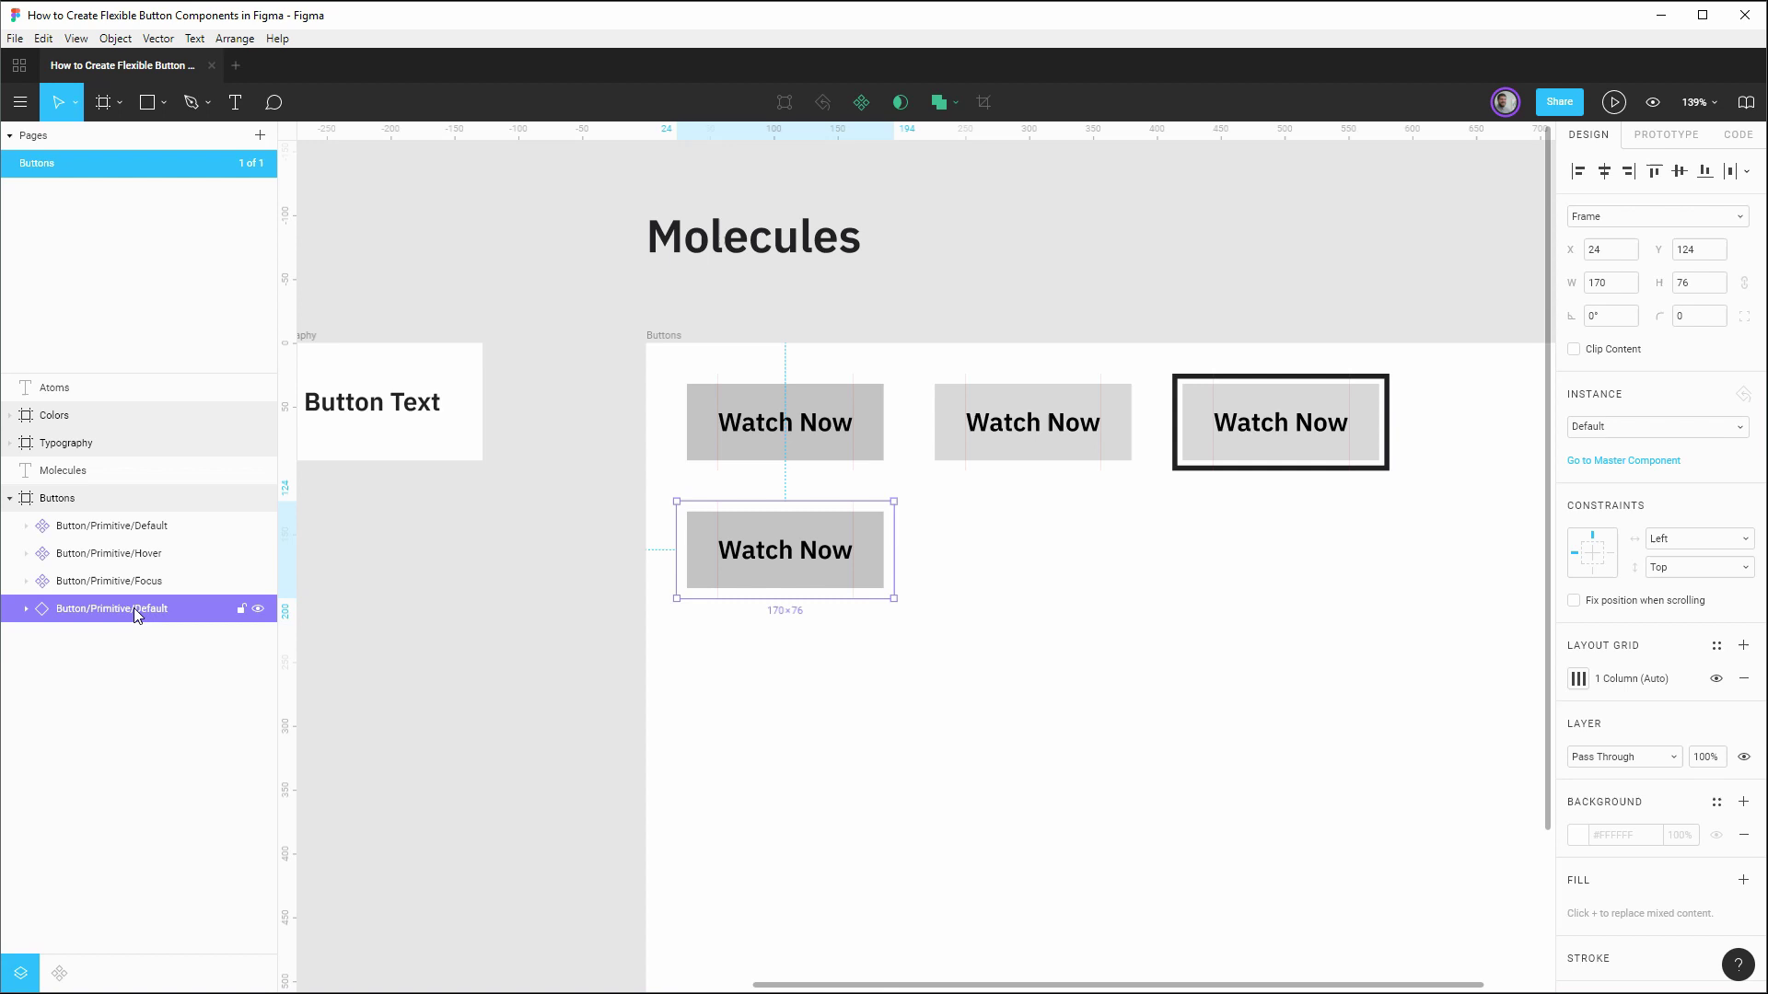
{"action": "left_click", "coordinate": [471, 595]}
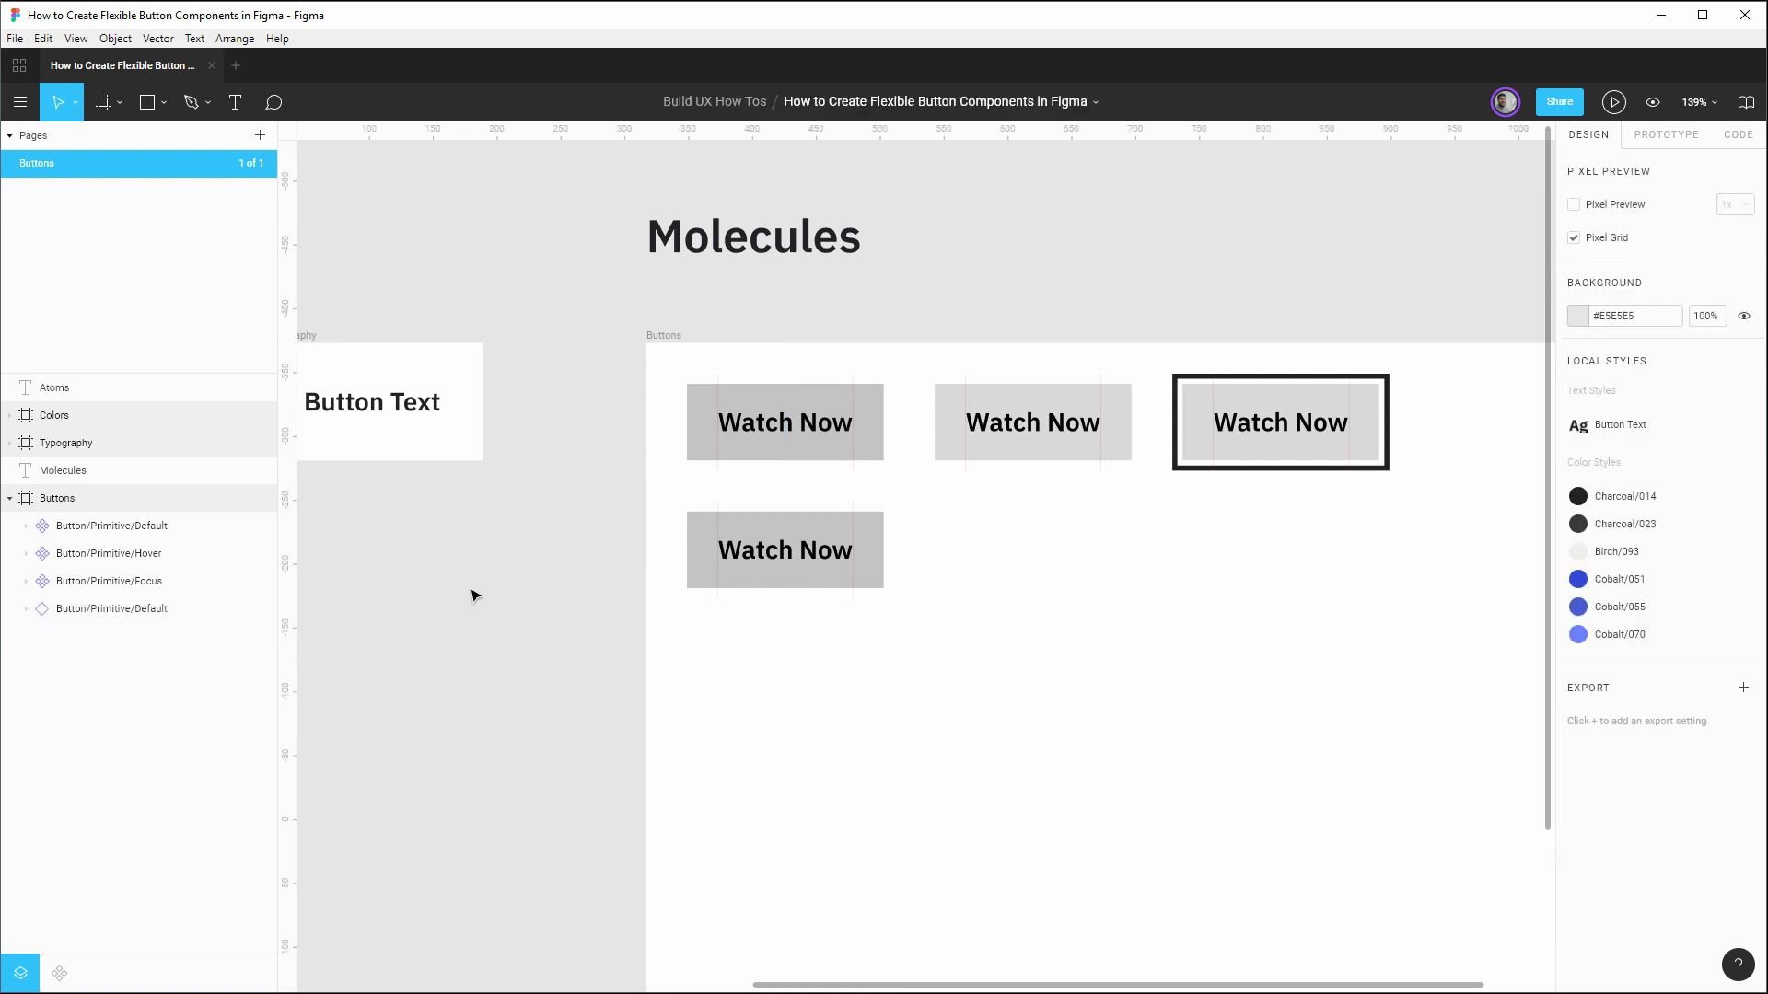
{"action": "left_click", "coordinate": [823, 573]}
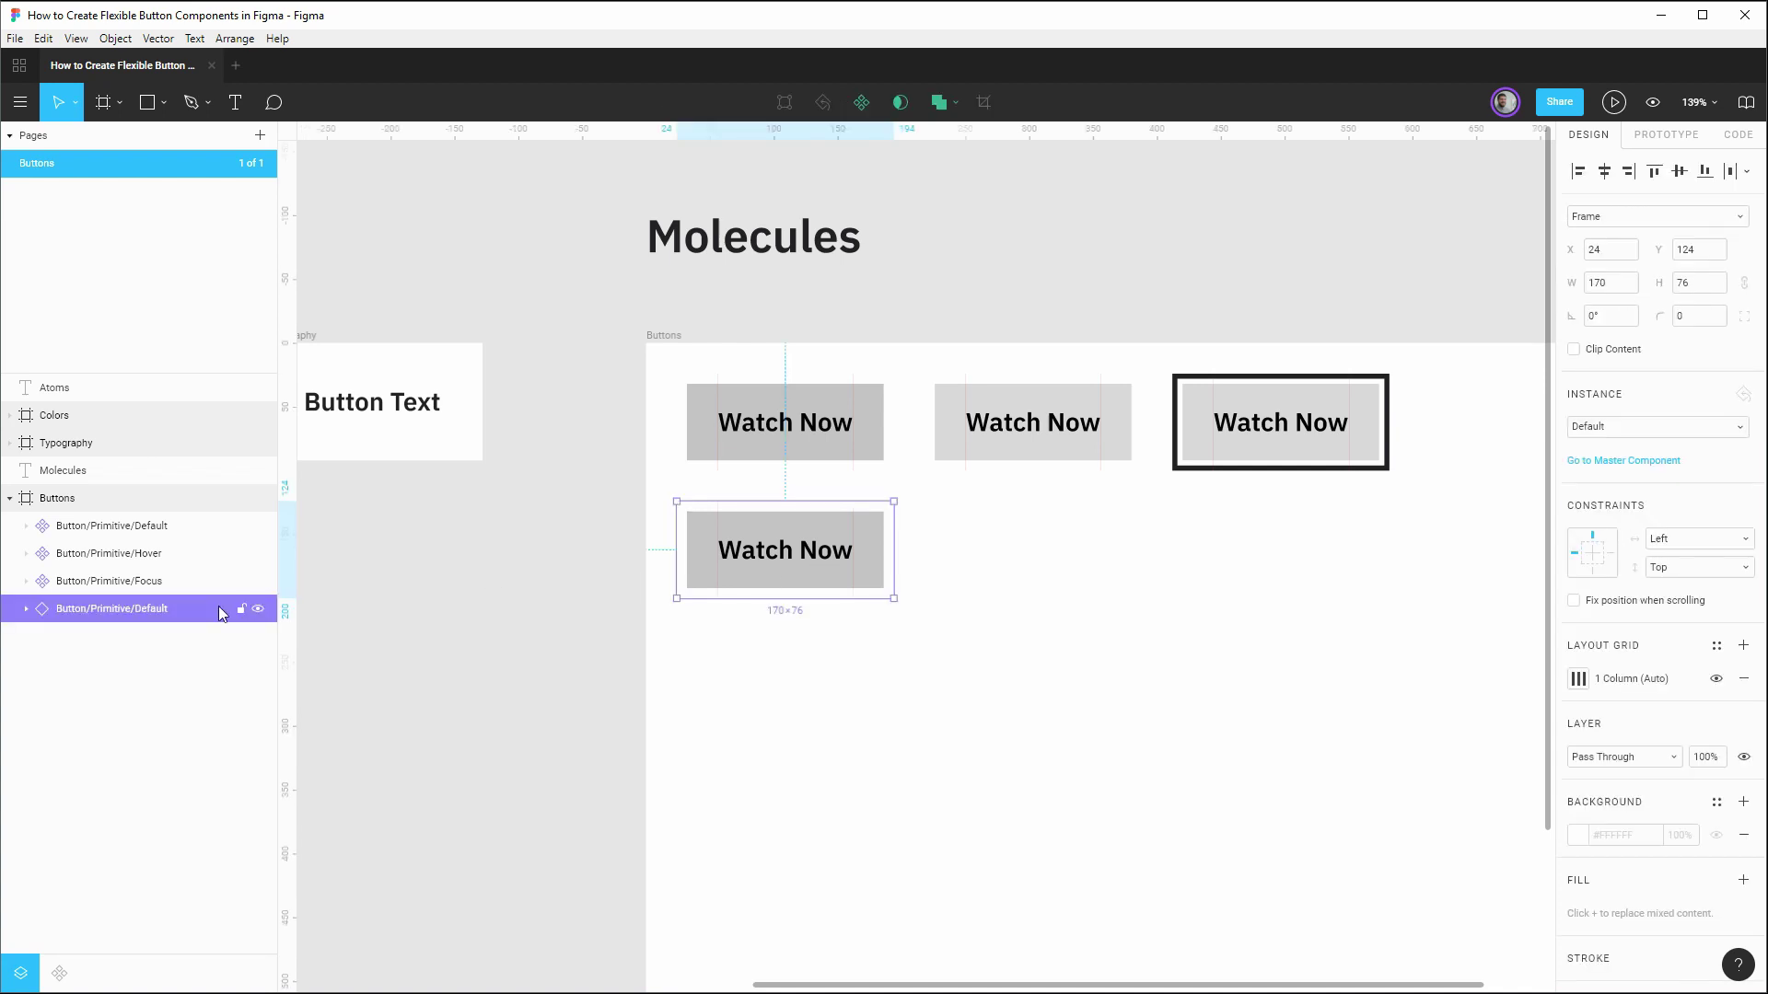
Step: Apply the Birch/093 colour style to the copied button's plate
{"action": "left_click", "coordinate": [26, 609]}
{"action": "left_click", "coordinate": [76, 657]}
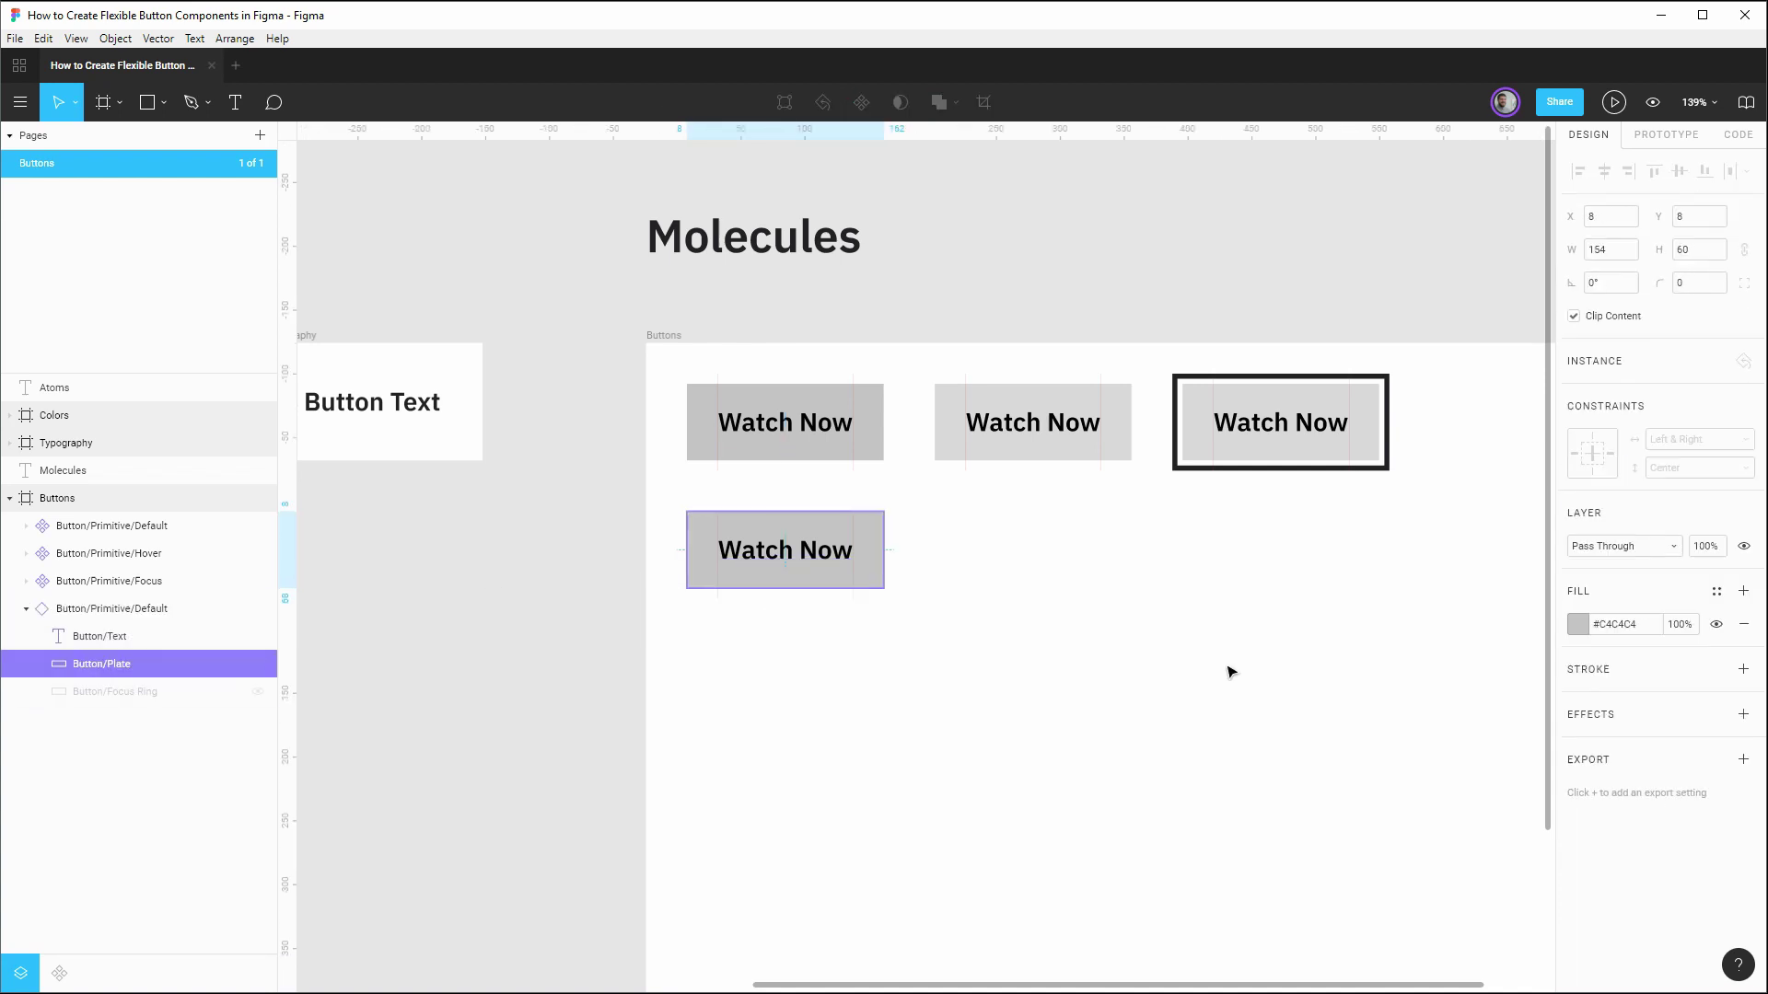
{"action": "left_click", "coordinate": [1578, 628]}
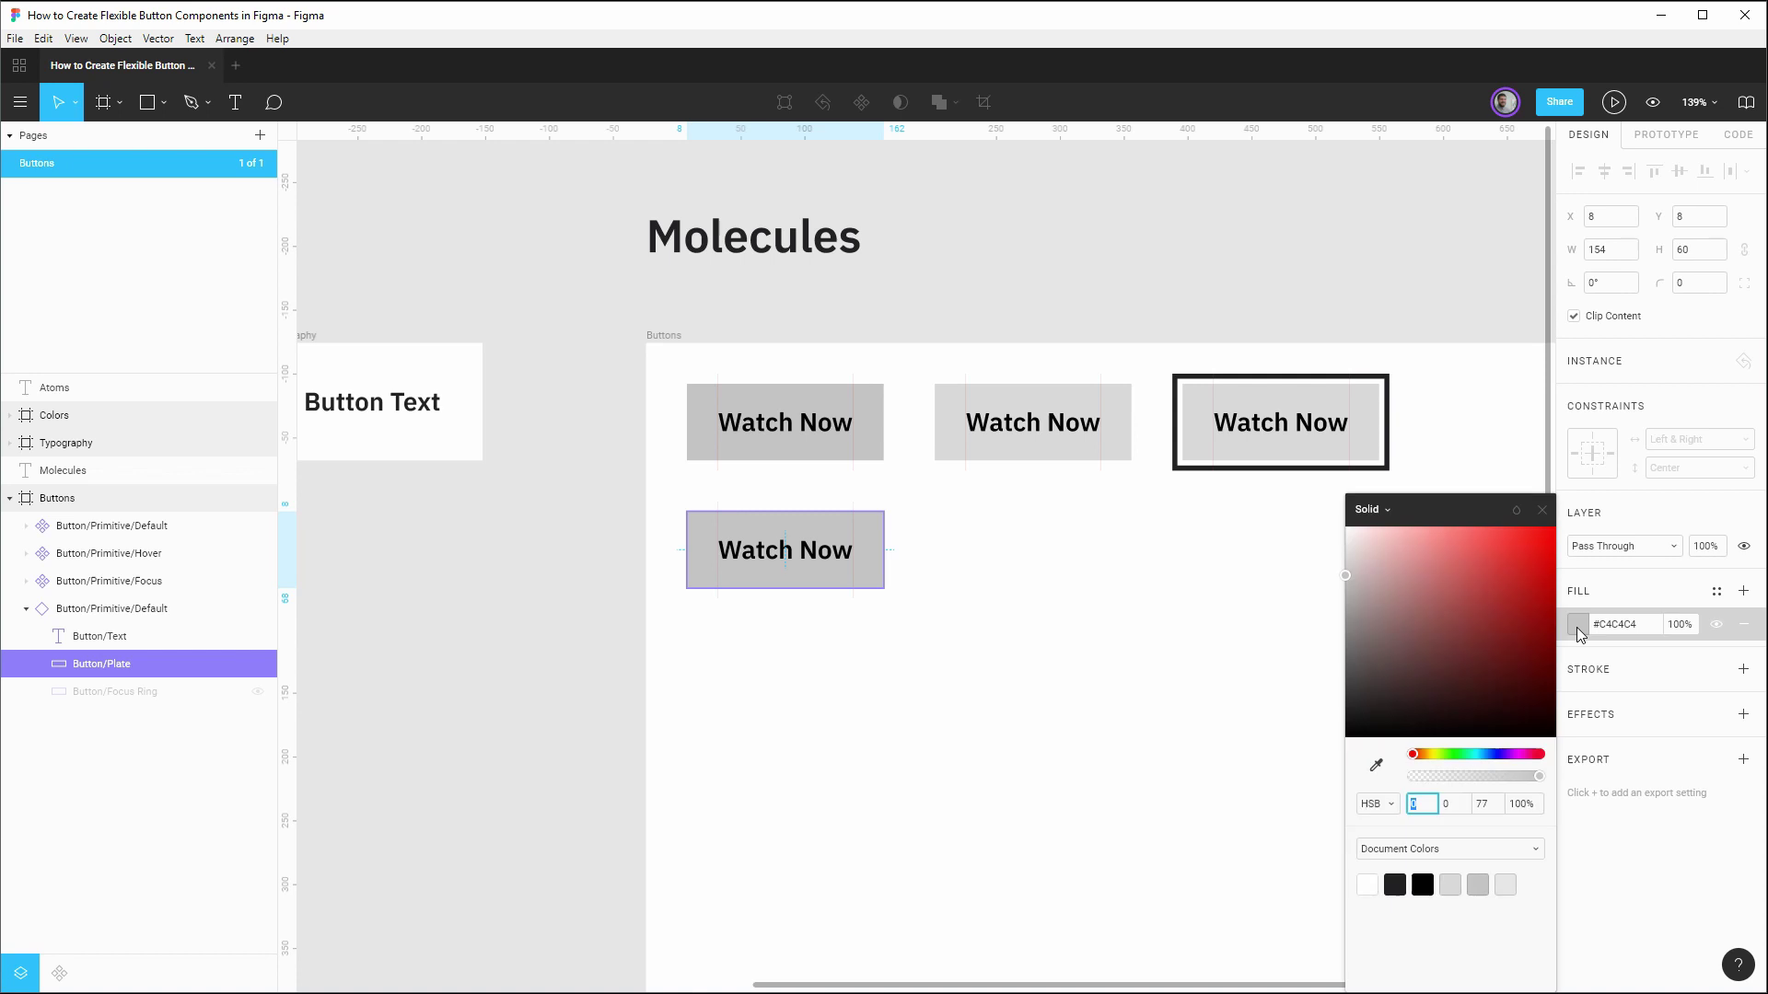
{"action": "left_click", "coordinate": [1716, 591]}
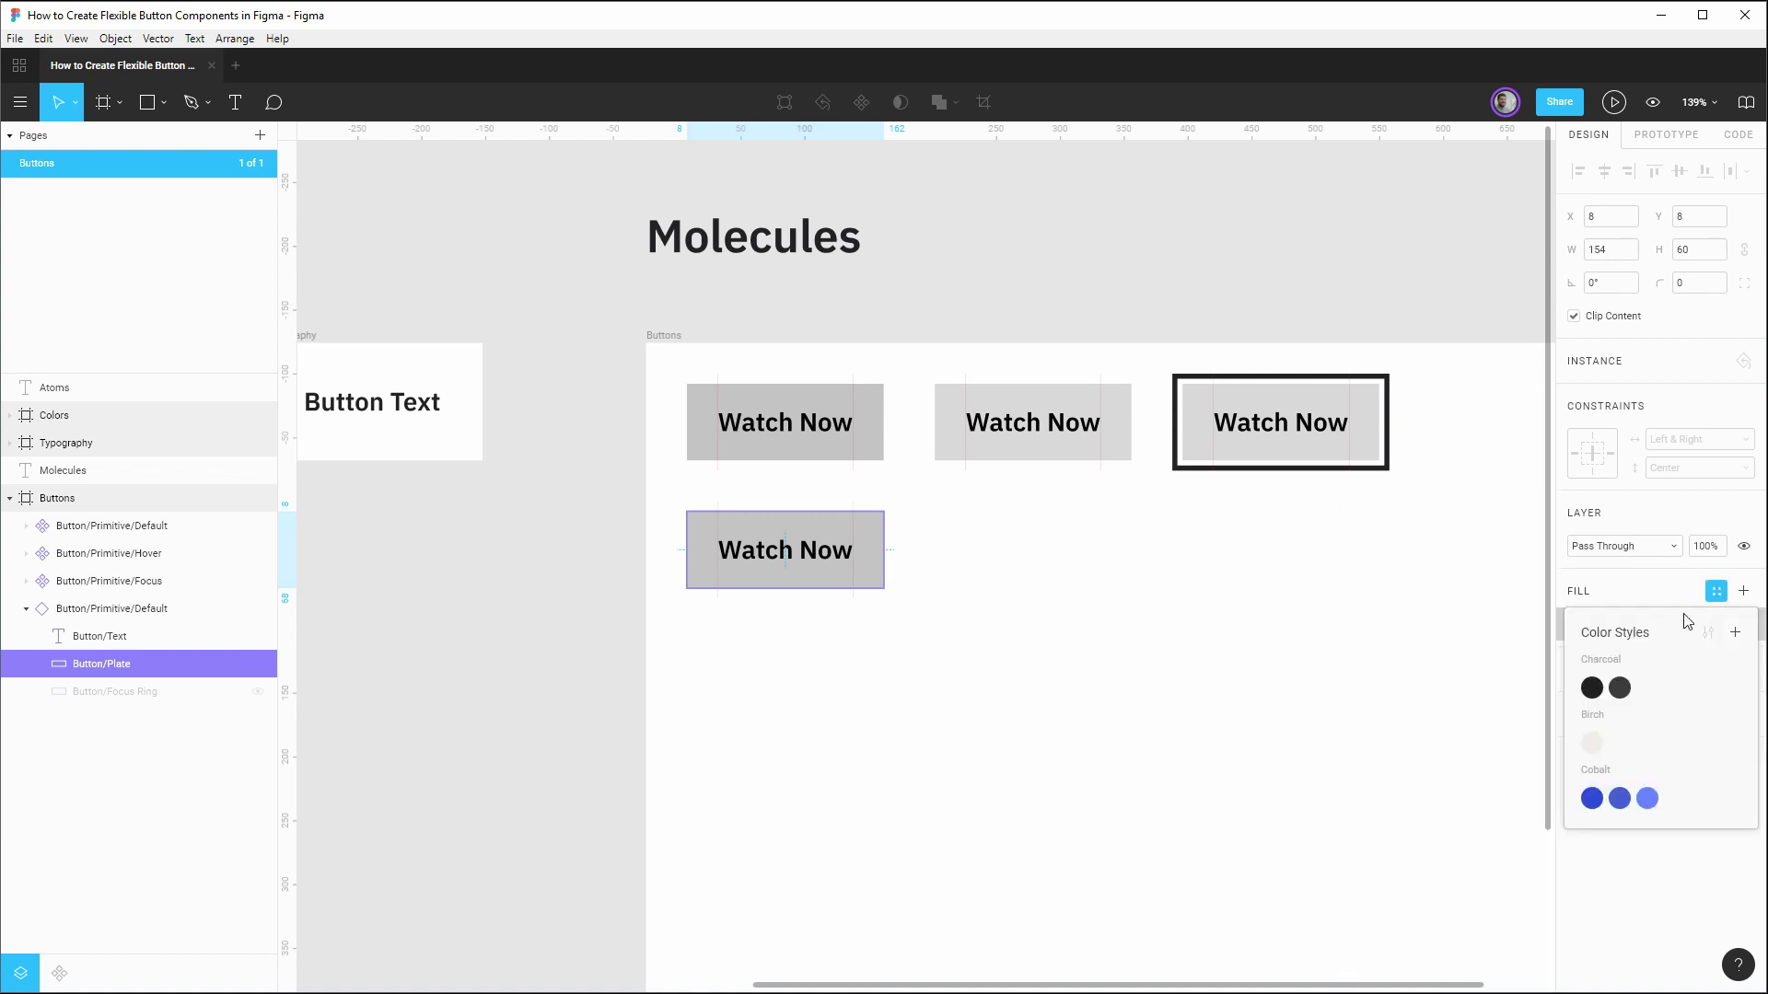
{"action": "left_click", "coordinate": [1600, 741]}
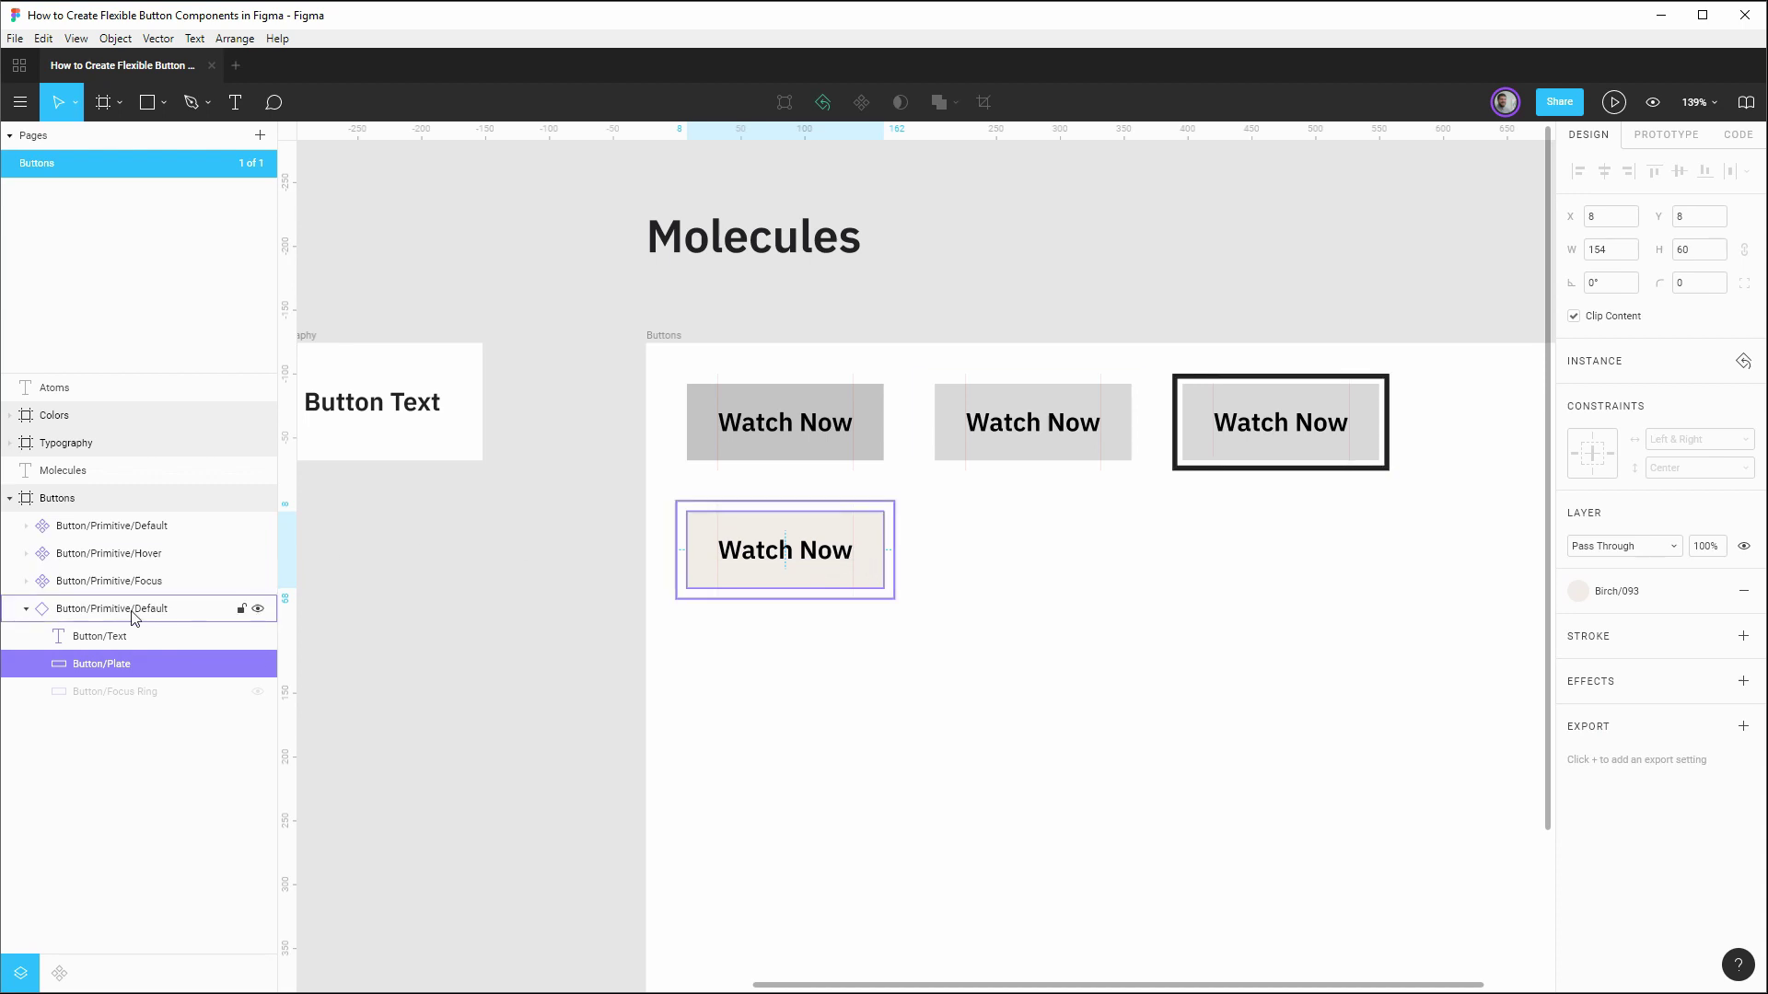
Step: Recolour the copy's focus ring with Cobalt/070, leaving the ring hidden
{"action": "left_click", "coordinate": [257, 692]}
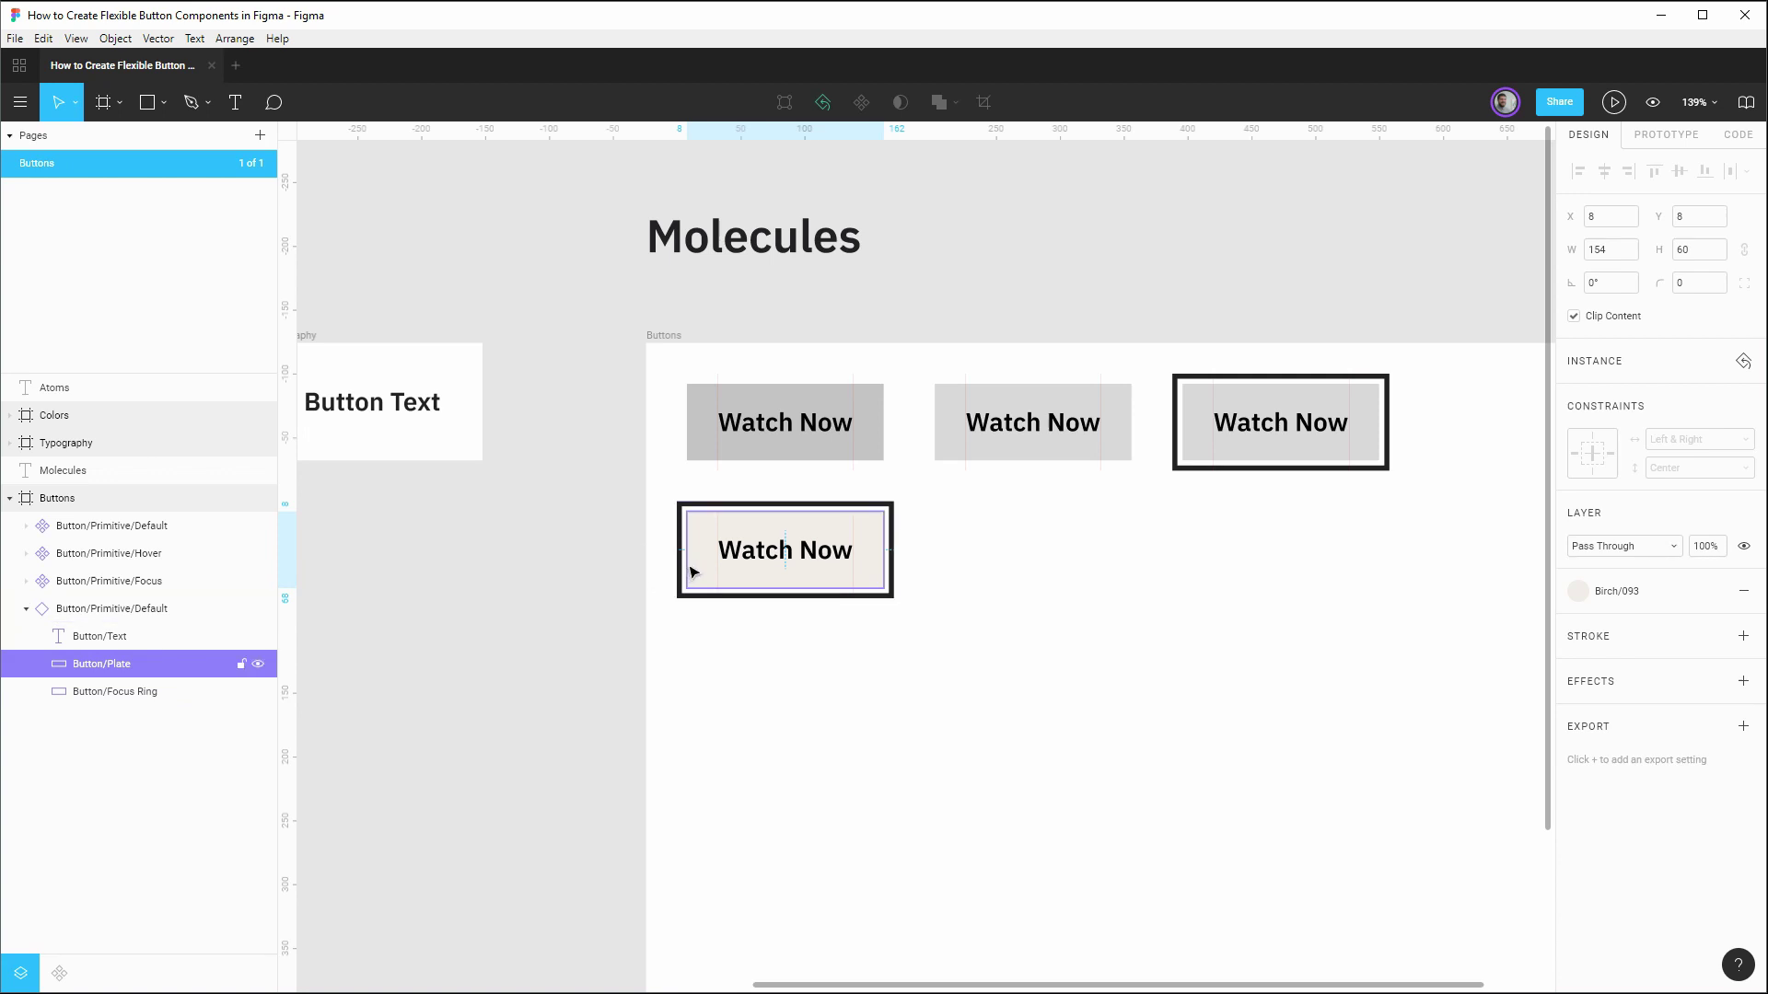
{"action": "left_click", "coordinate": [135, 692]}
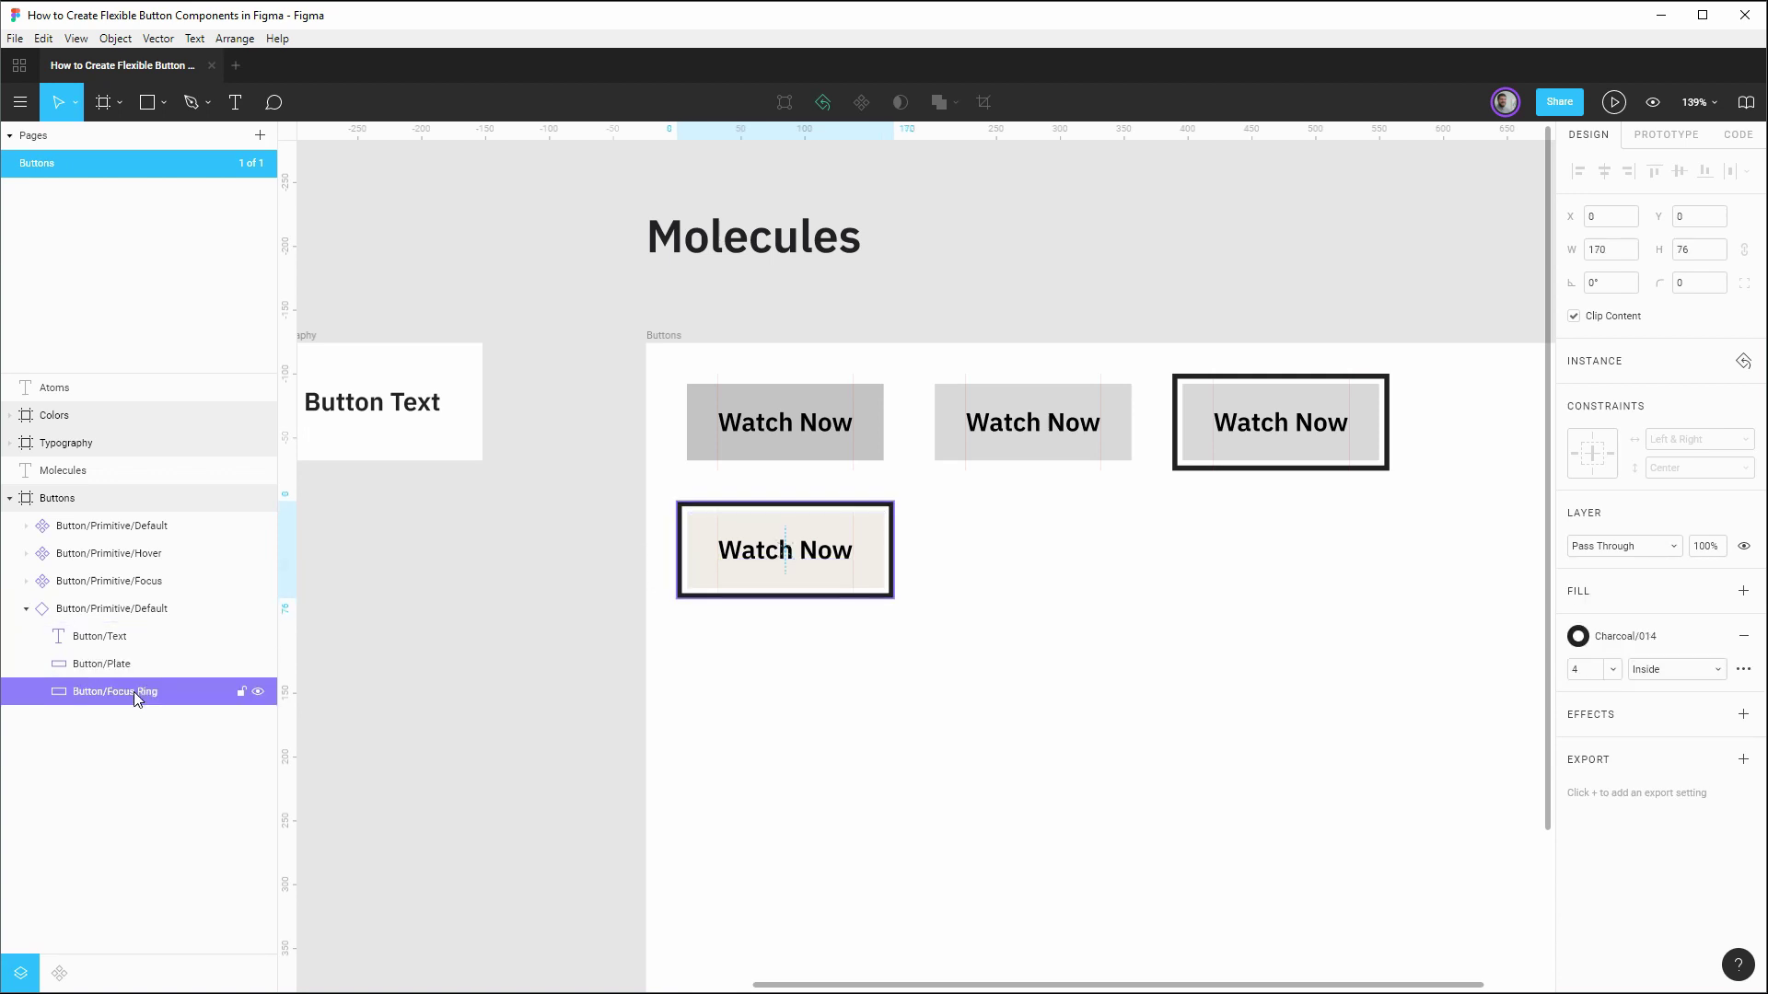
{"action": "left_click", "coordinate": [1623, 638]}
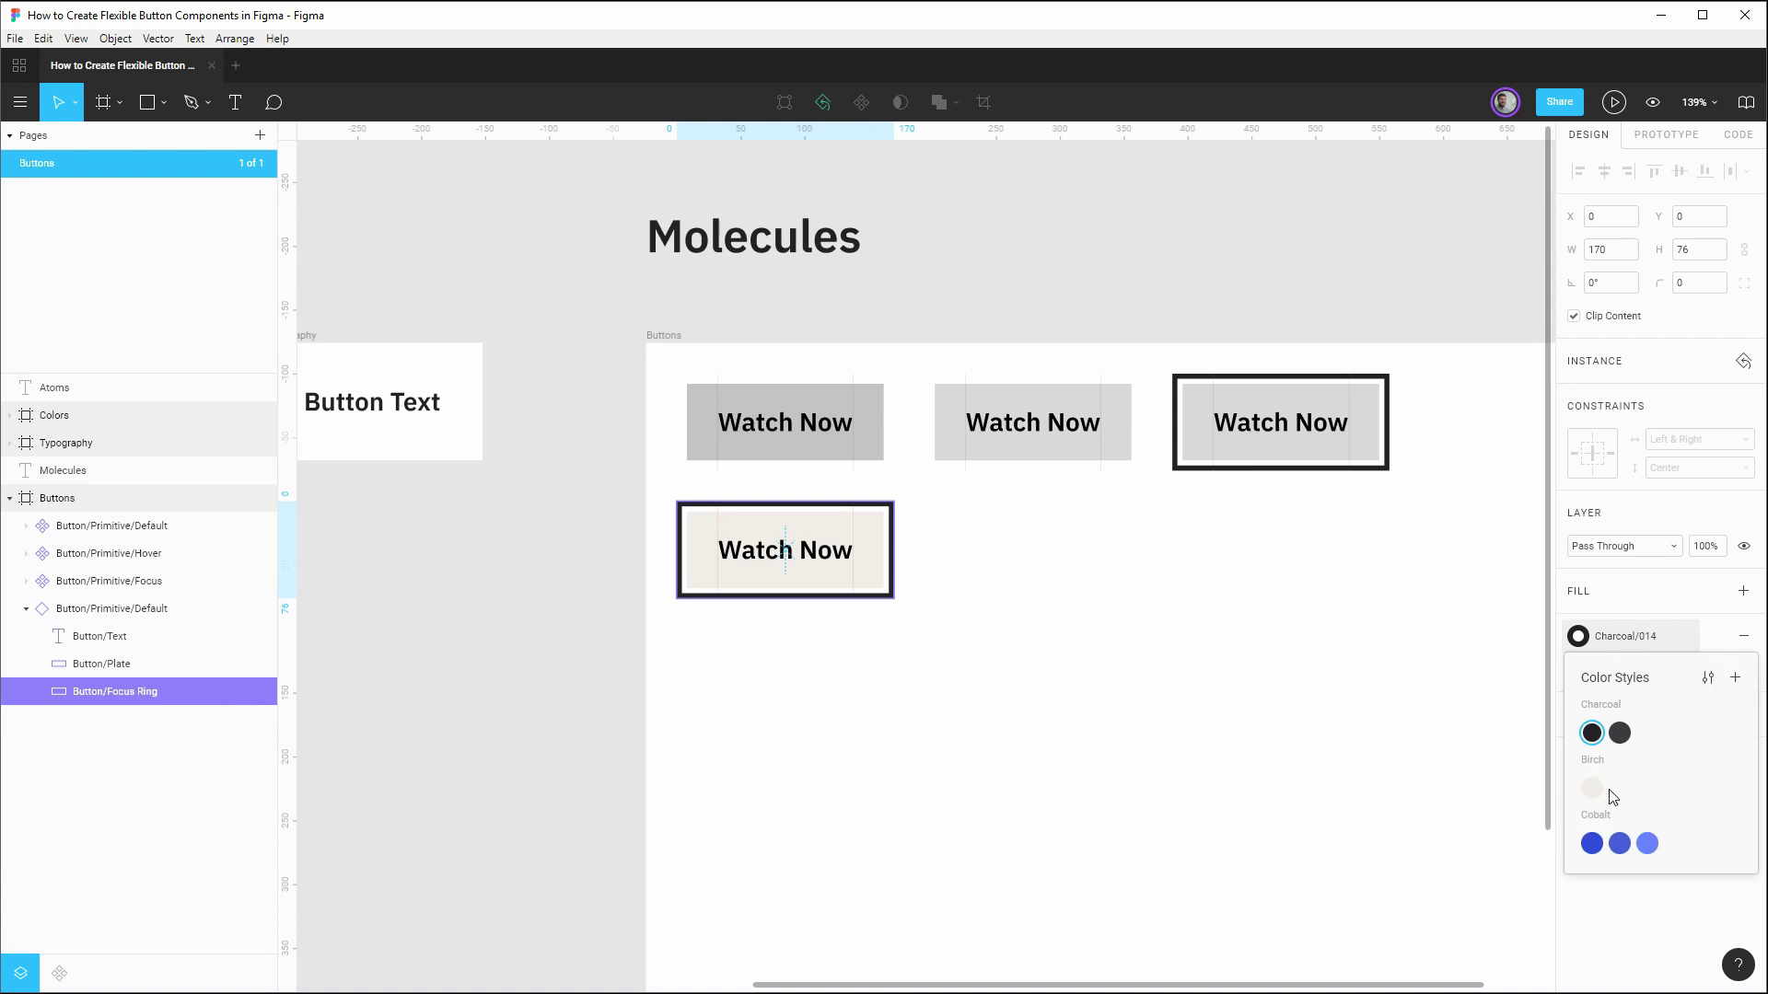
{"action": "left_click", "coordinate": [1646, 843]}
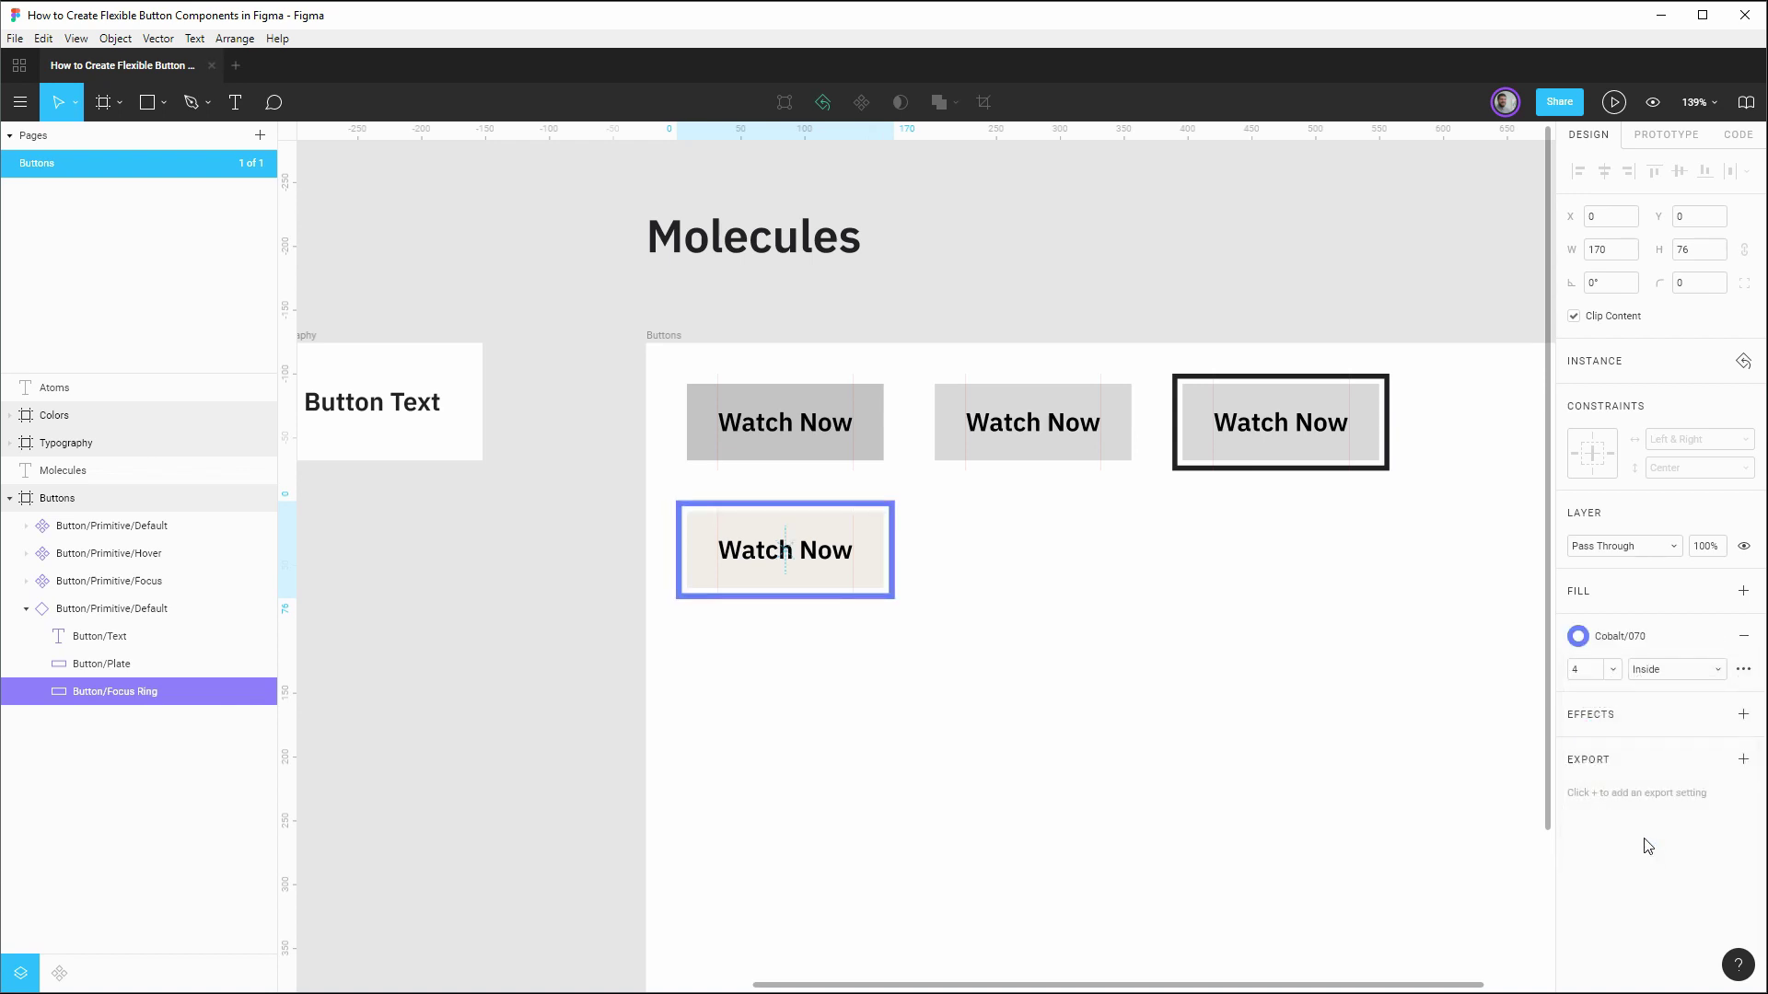
{"action": "left_click", "coordinate": [258, 692]}
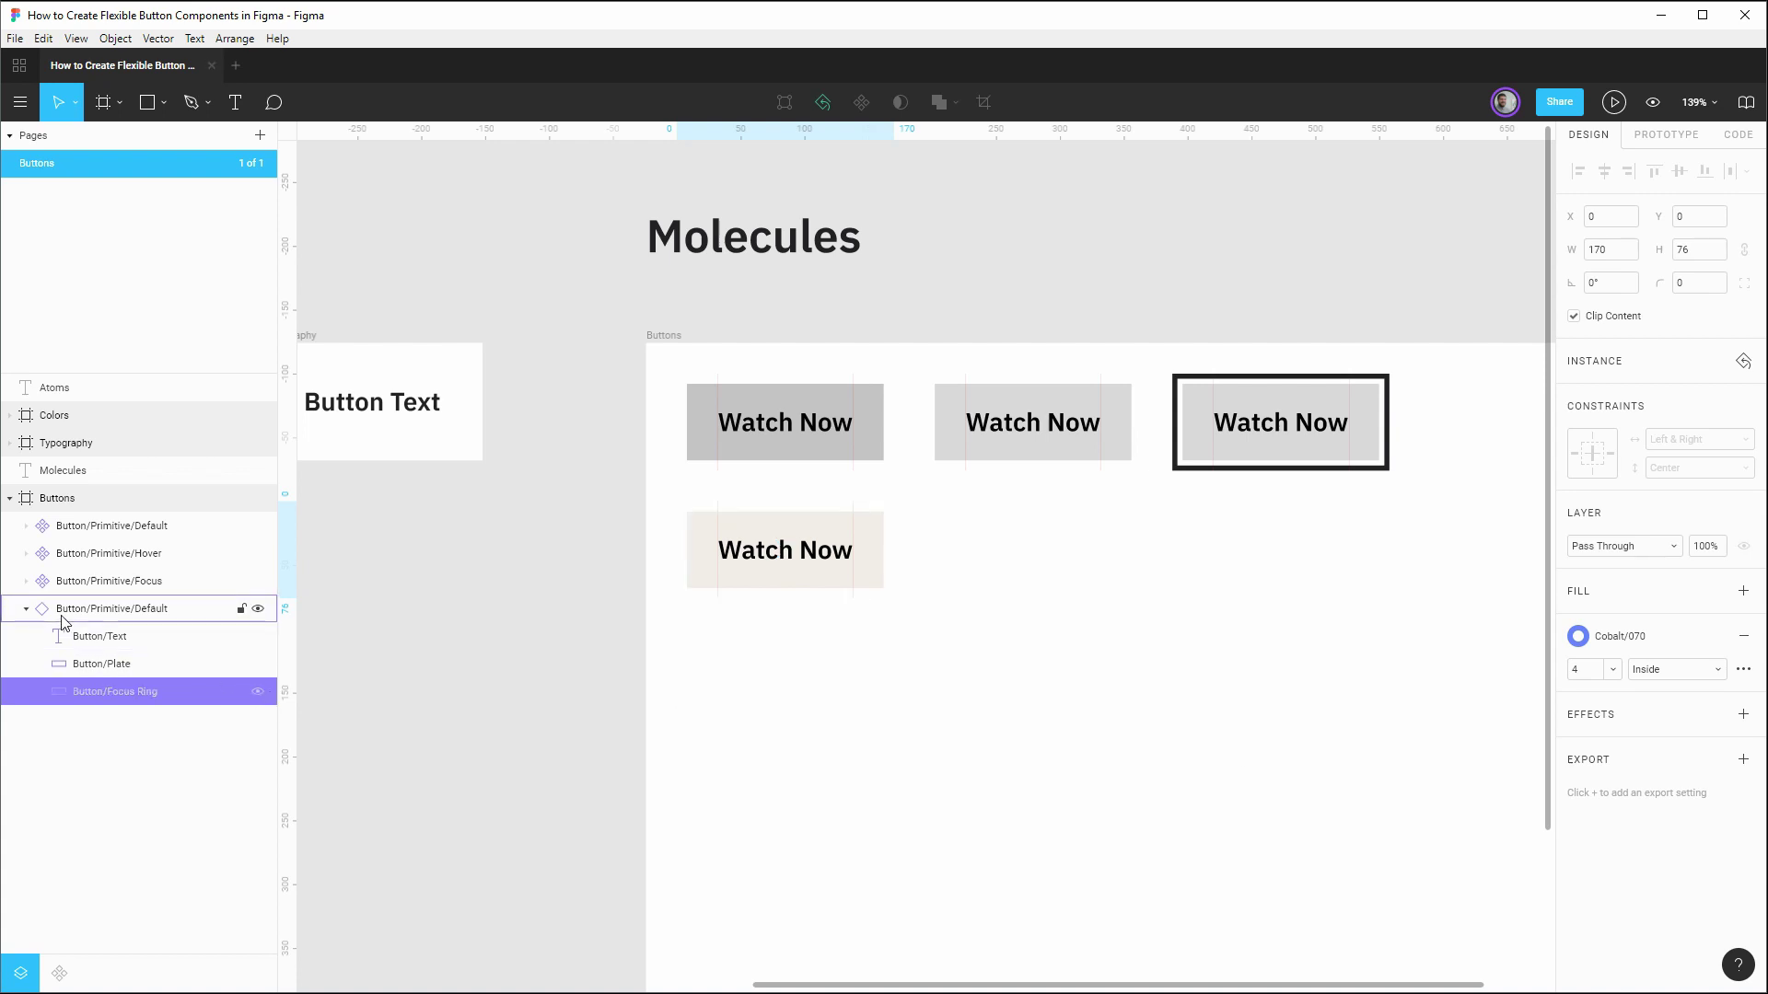
Step: Turn the Birch copy into component Button/Birch/Default and Alt-drag duplicates to its right
{"action": "left_click", "coordinate": [27, 611]}
{"action": "left_click", "coordinate": [92, 611]}
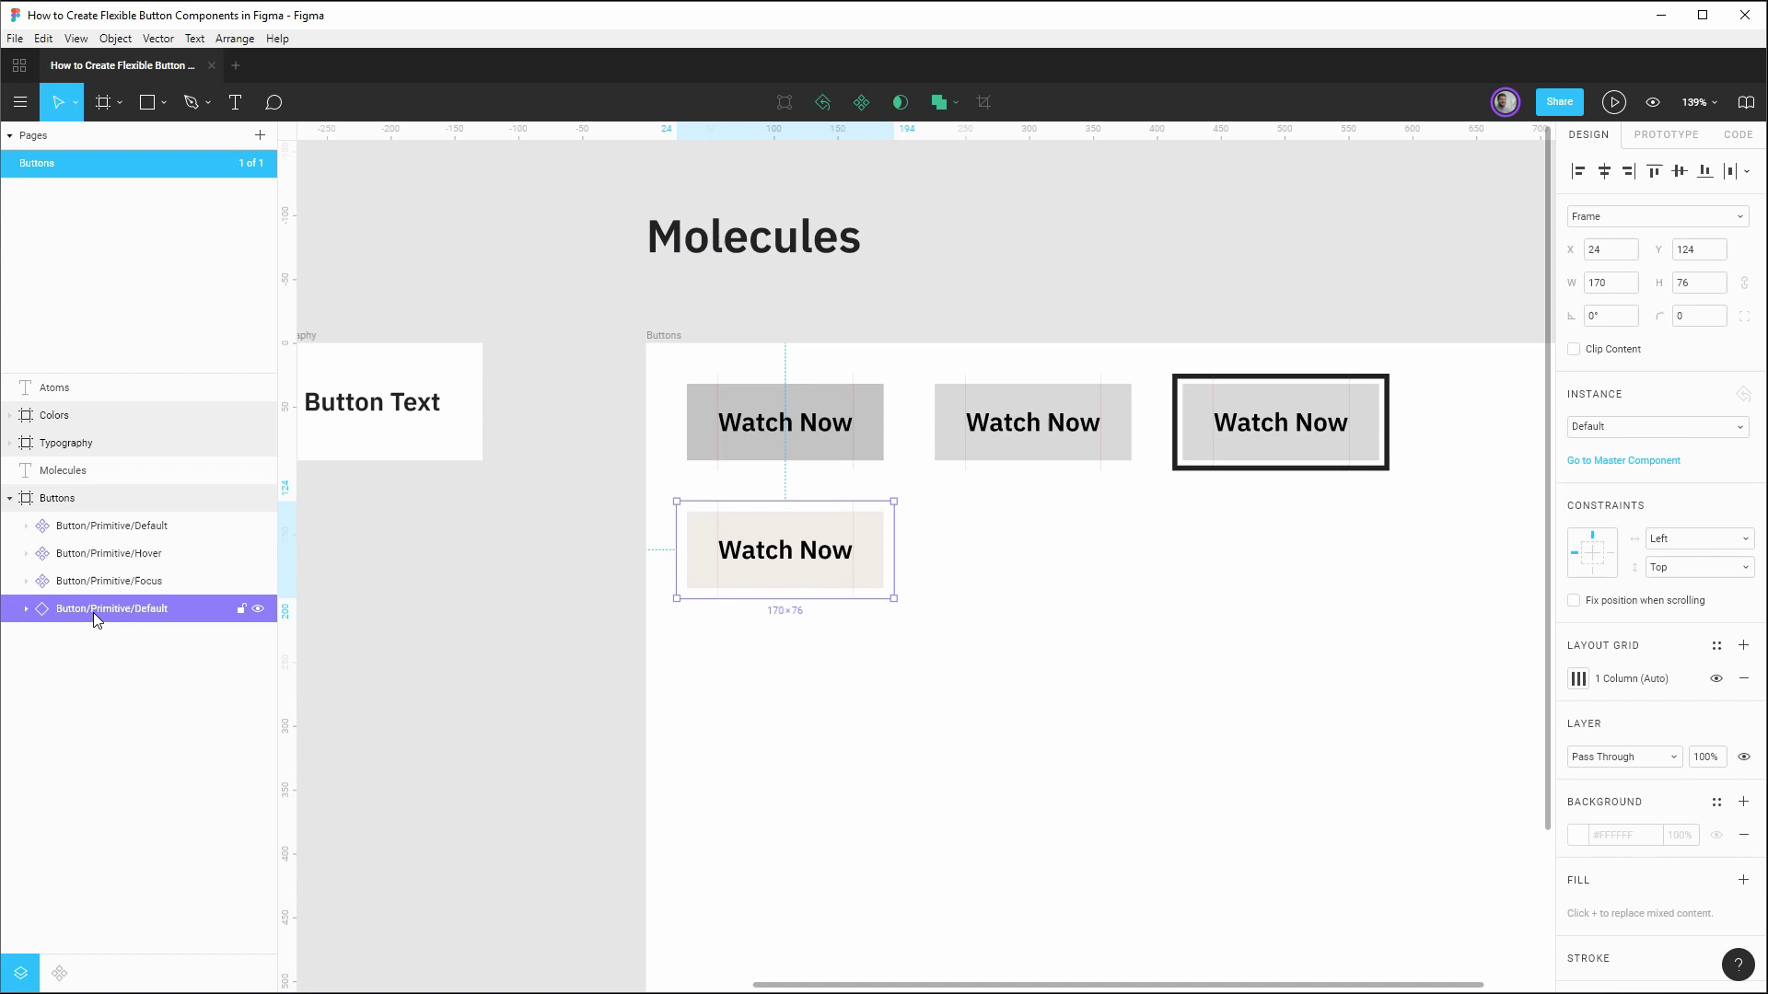
{"action": "right_click", "coordinate": [92, 612]}
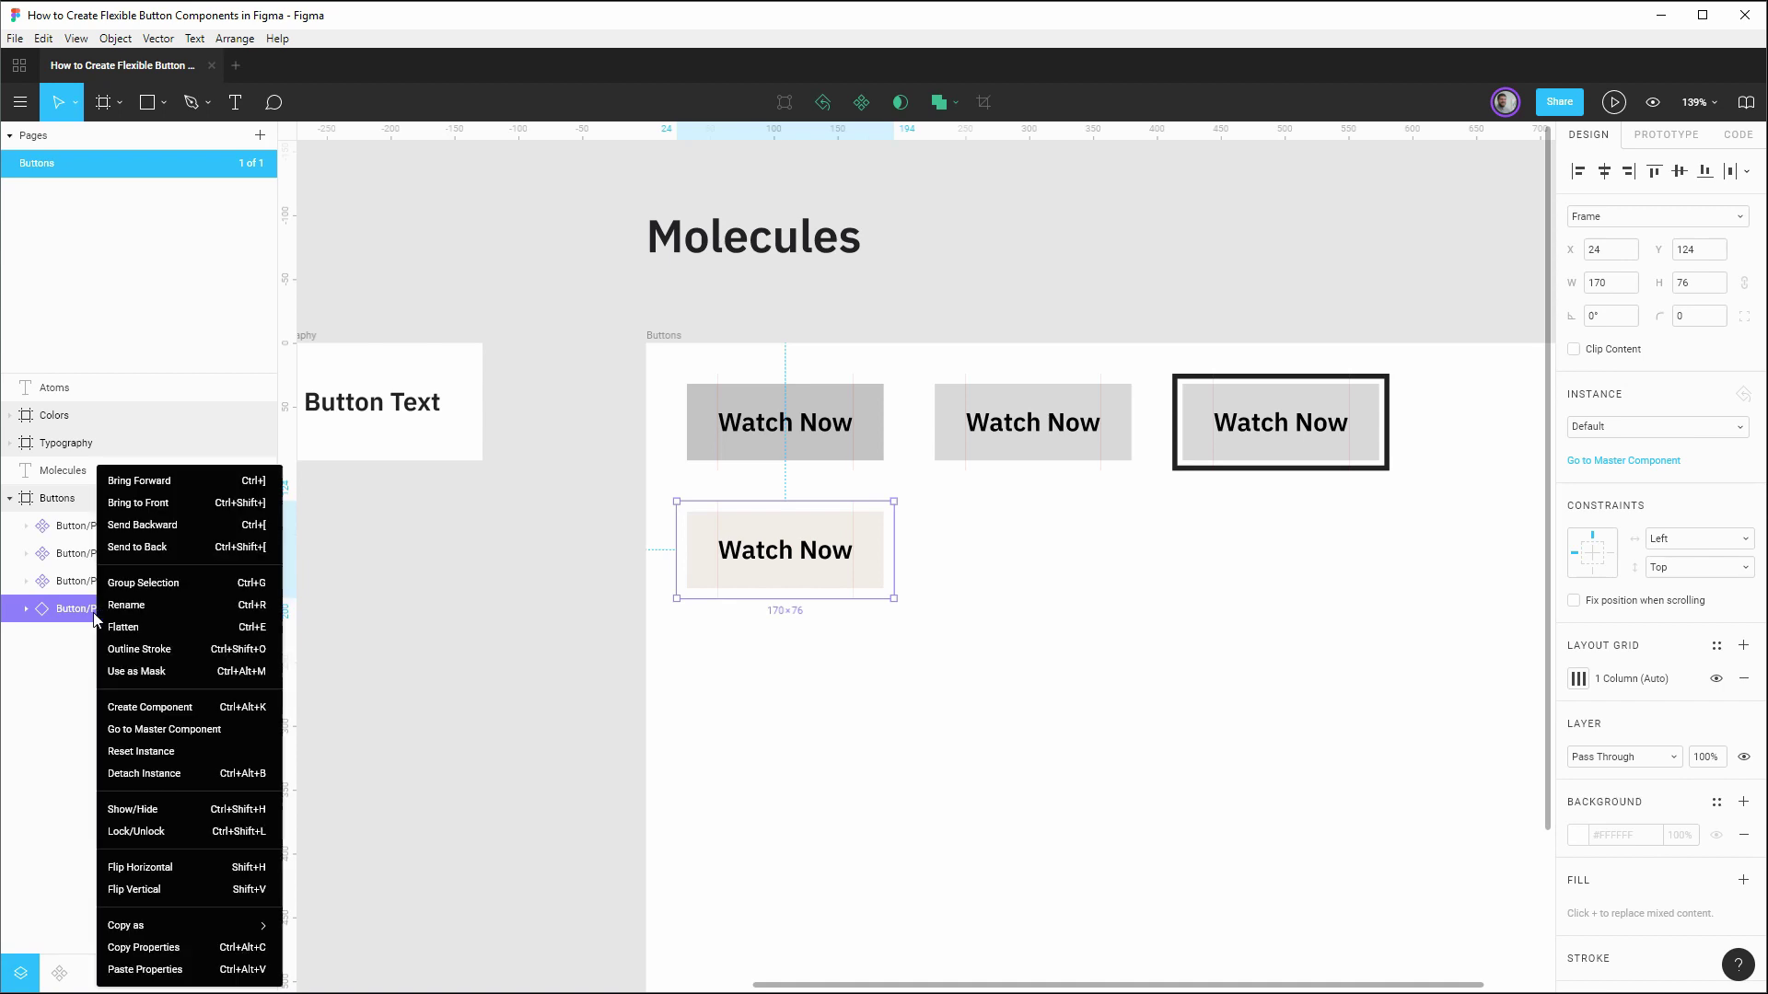
{"action": "left_click", "coordinate": [164, 713]}
{"action": "key", "text": "ctrl+r"}
{"action": "left_click_drag", "start_coordinate": [131, 610], "coordinate": [91, 615]}
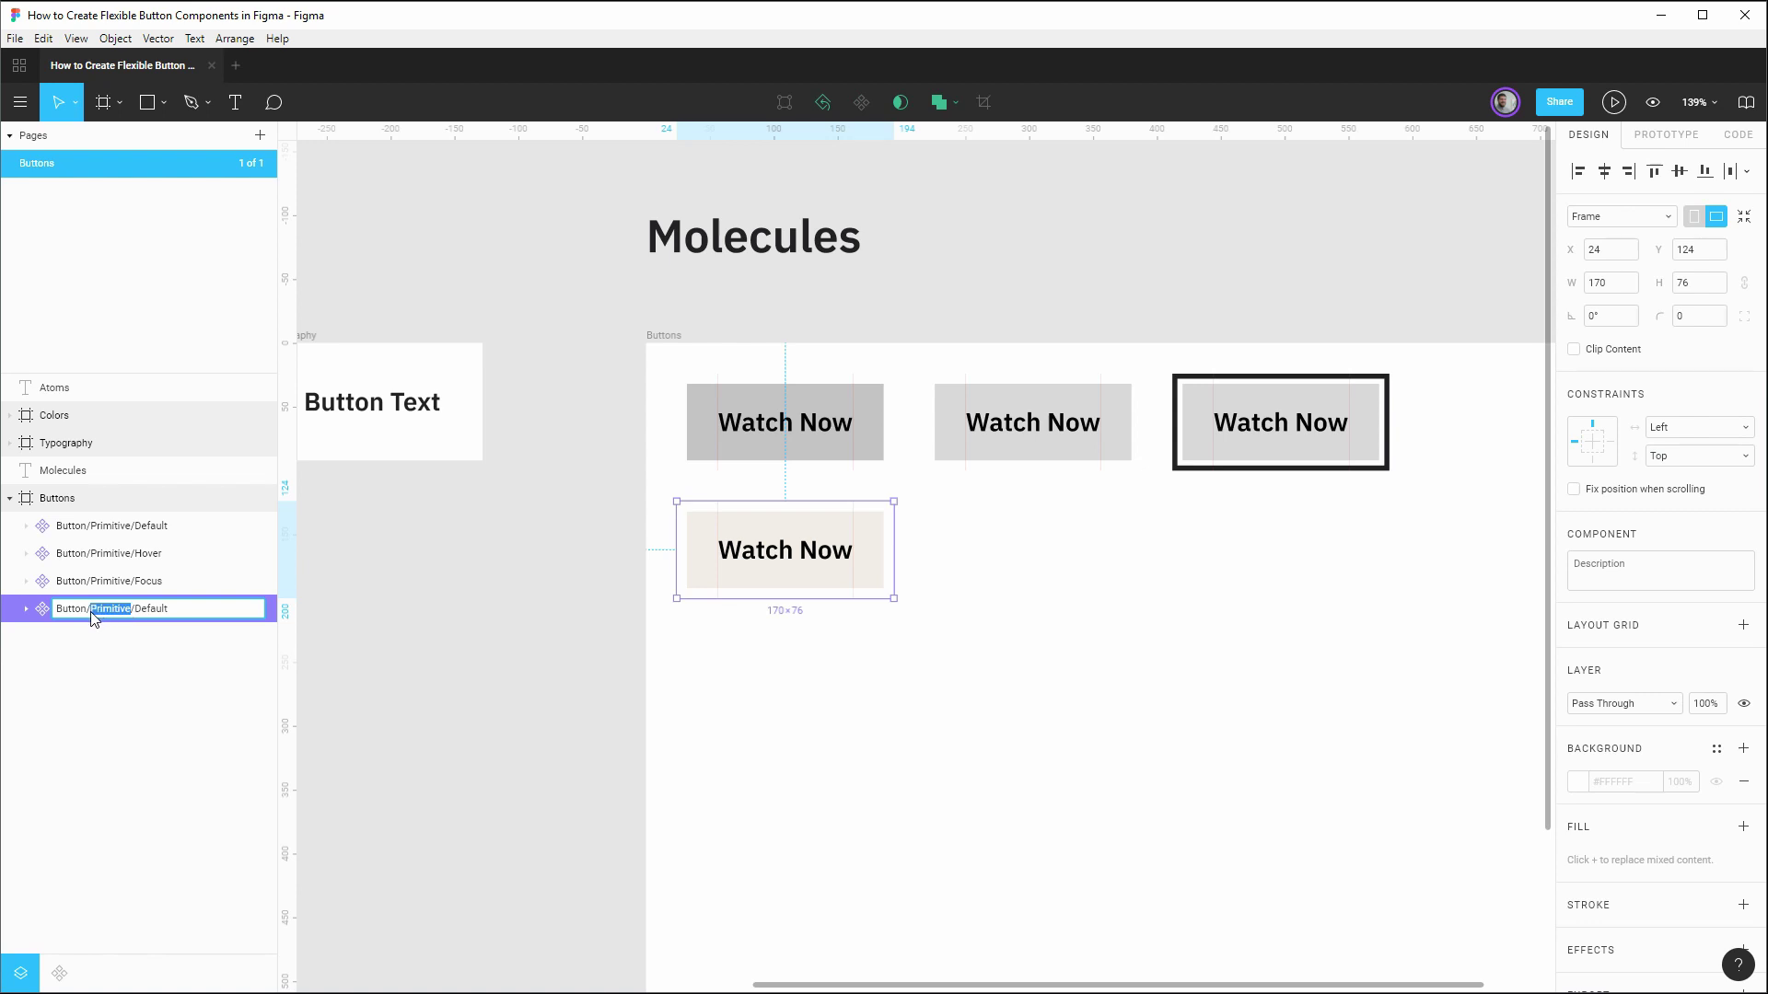
{"action": "type", "text": "Birch"}
{"action": "key", "text": "Return"}
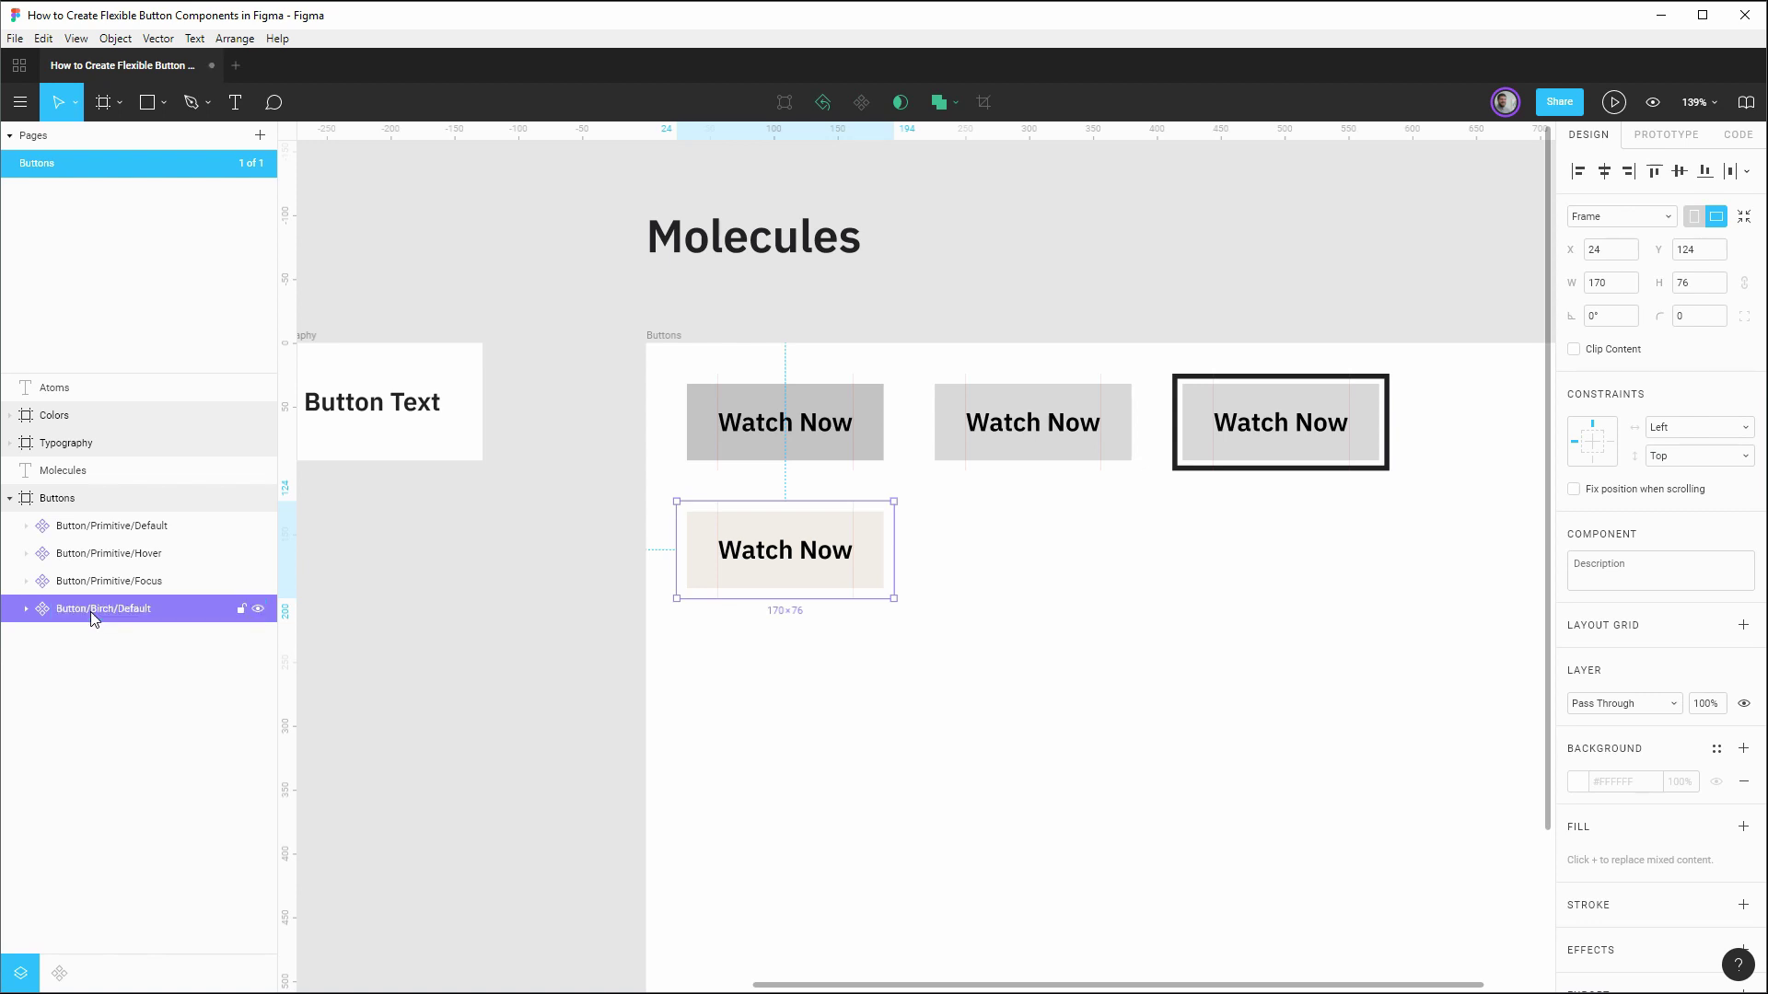
{"action": "left_click_drag", "start_coordinate": [808, 572], "coordinate": [1268, 577], "text": "alt"}
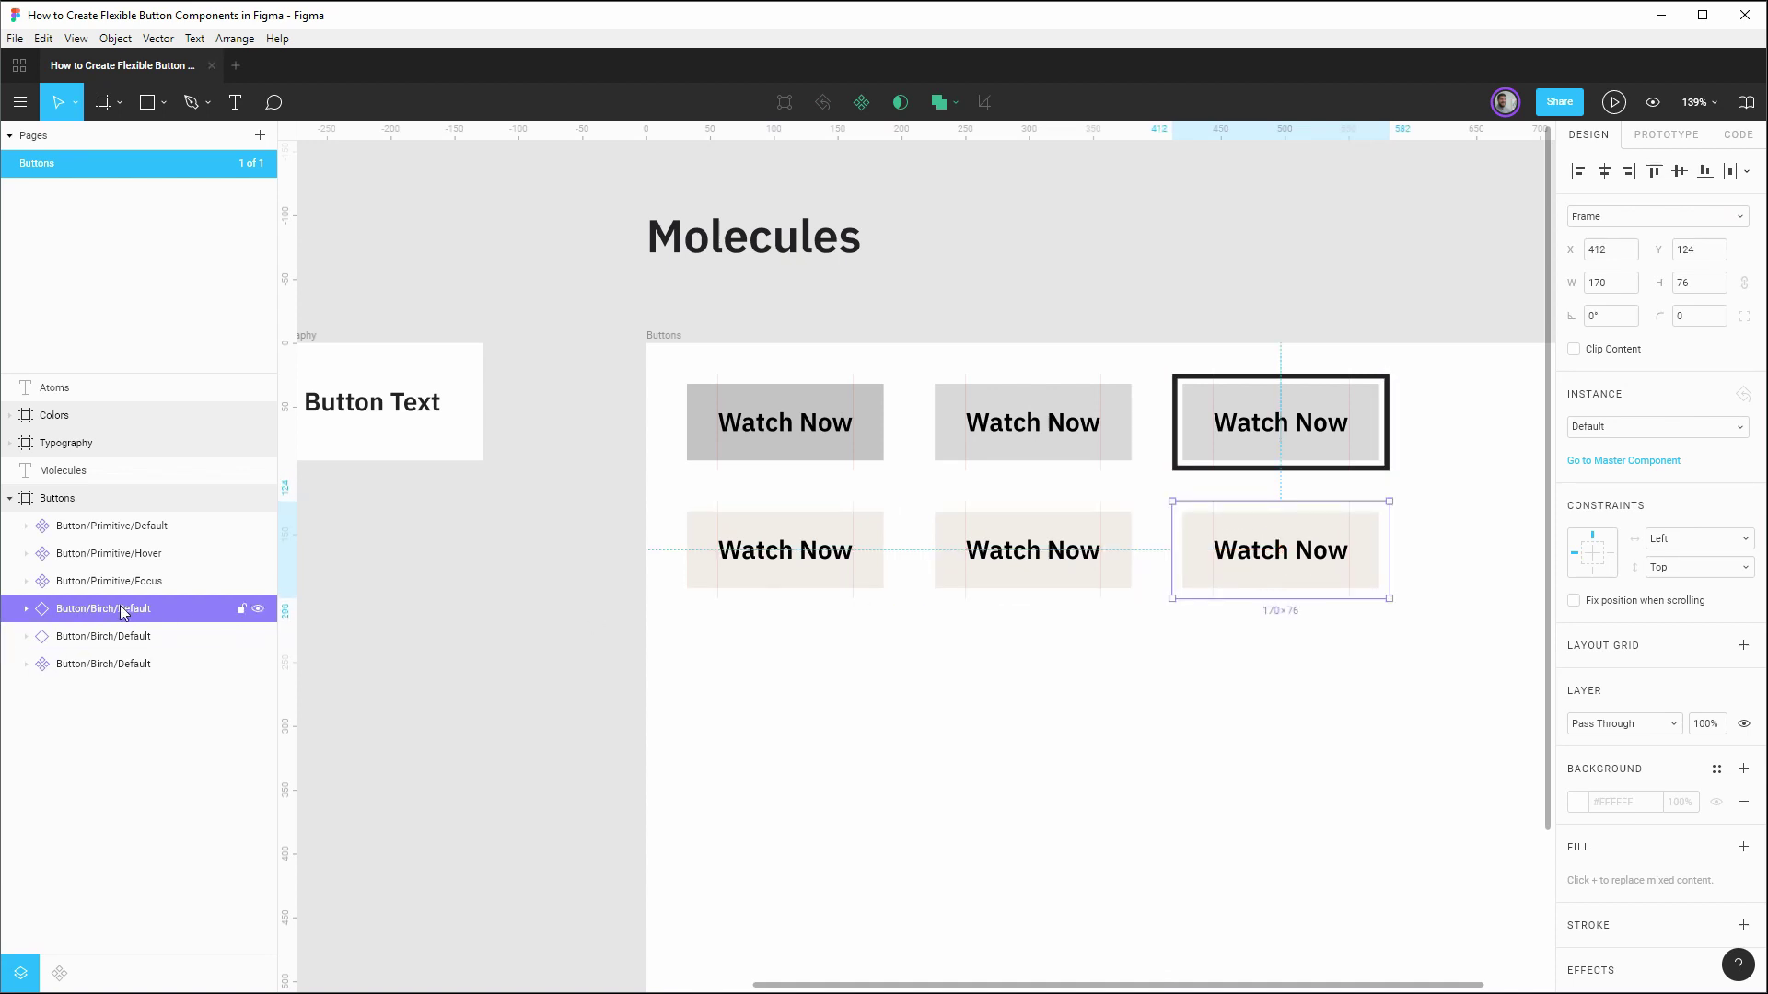
Step: Move the Birch master layer to the top and fill the middle button's plate with Cobalt/070
{"action": "left_click_drag", "start_coordinate": [118, 611], "coordinate": [135, 642]}
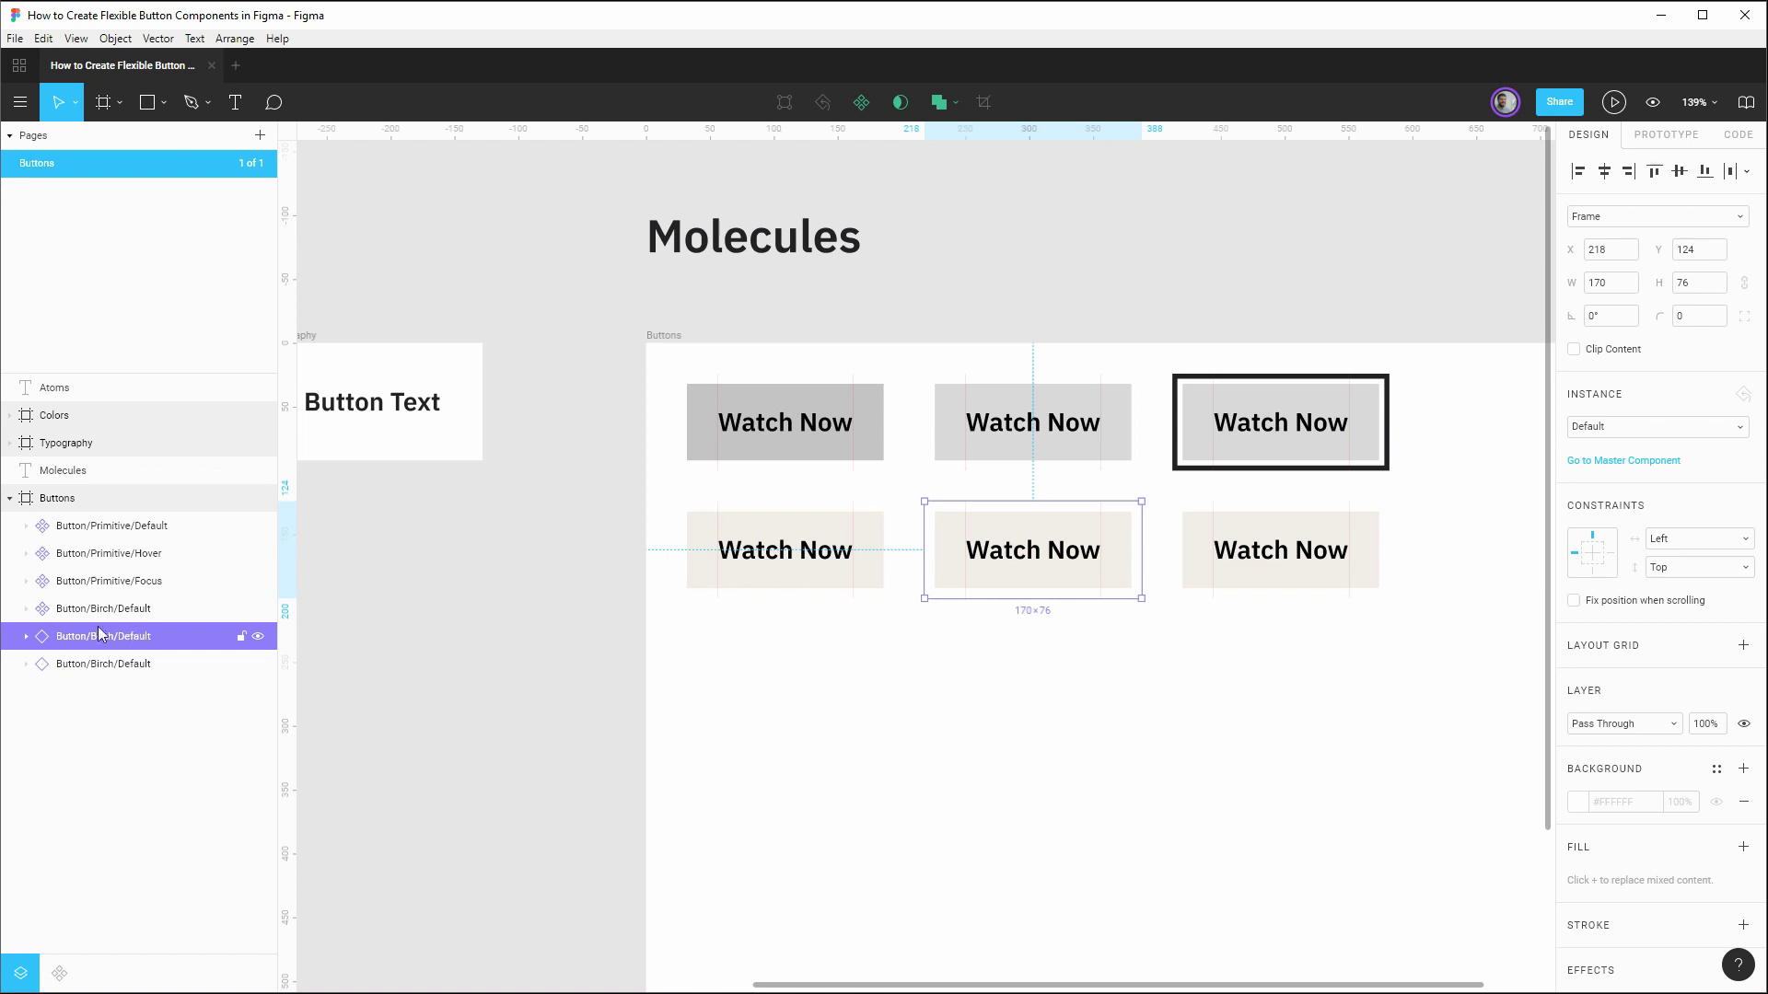
{"action": "left_click", "coordinate": [26, 636]}
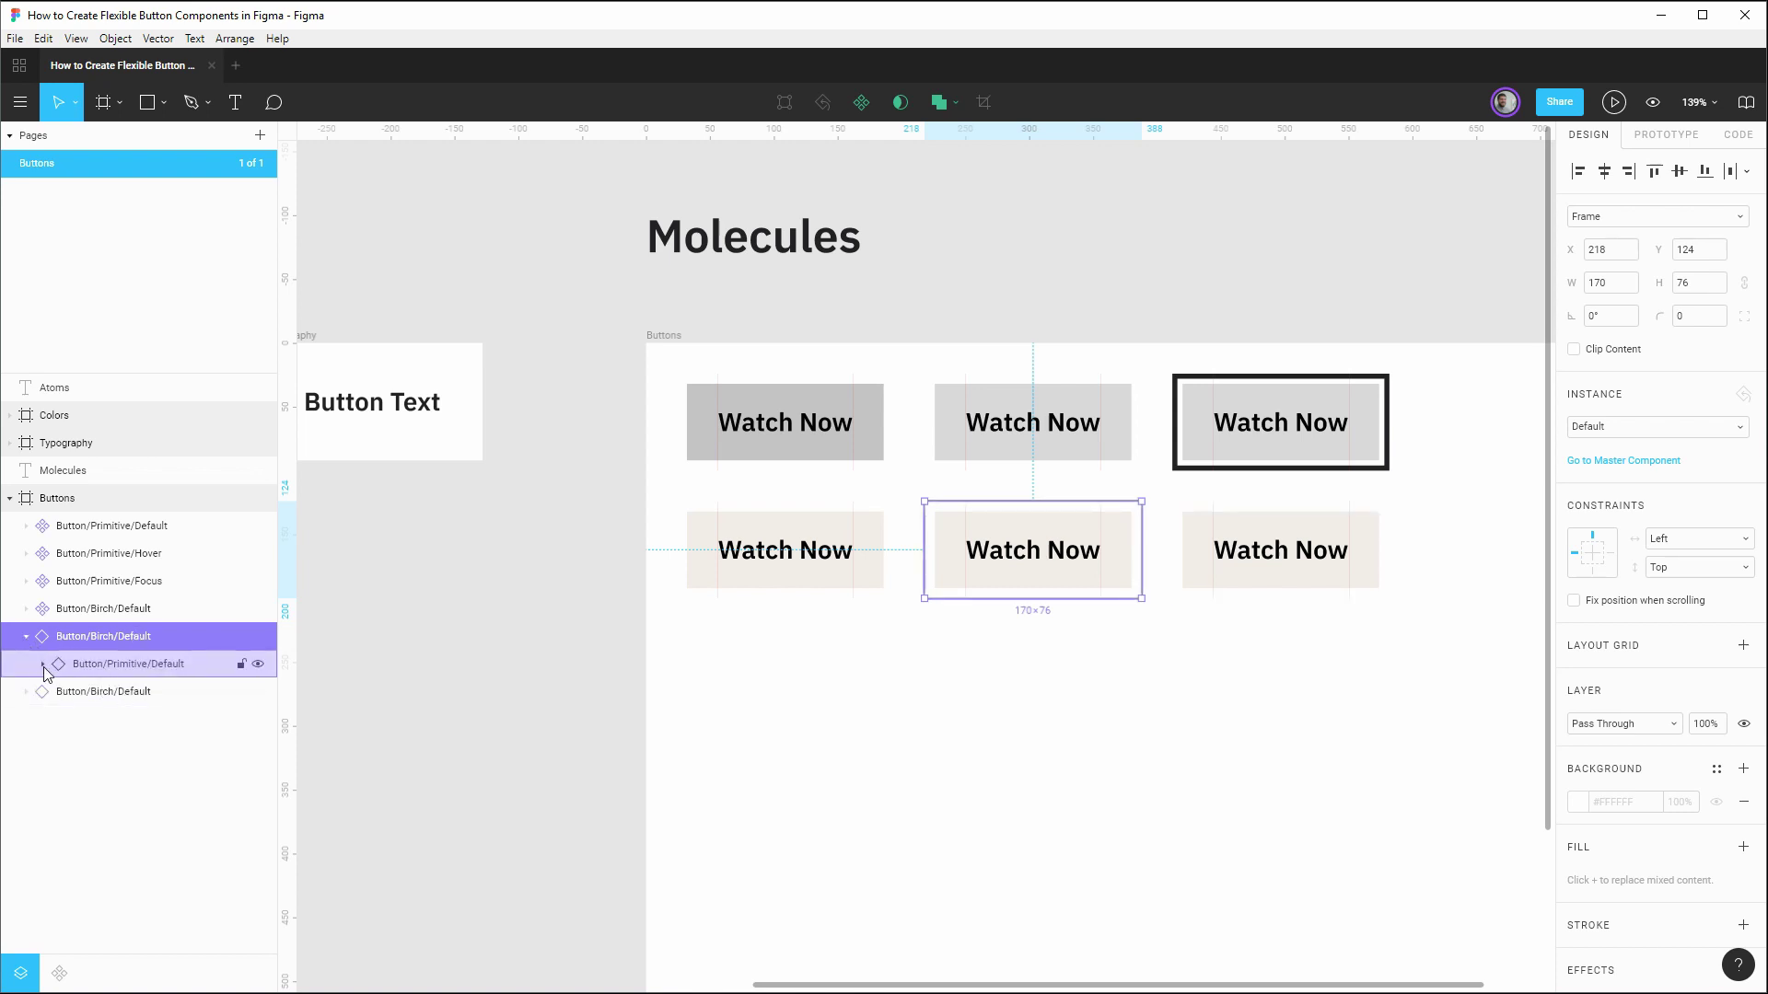
{"action": "left_click", "coordinate": [42, 663]}
{"action": "left_click", "coordinate": [102, 716]}
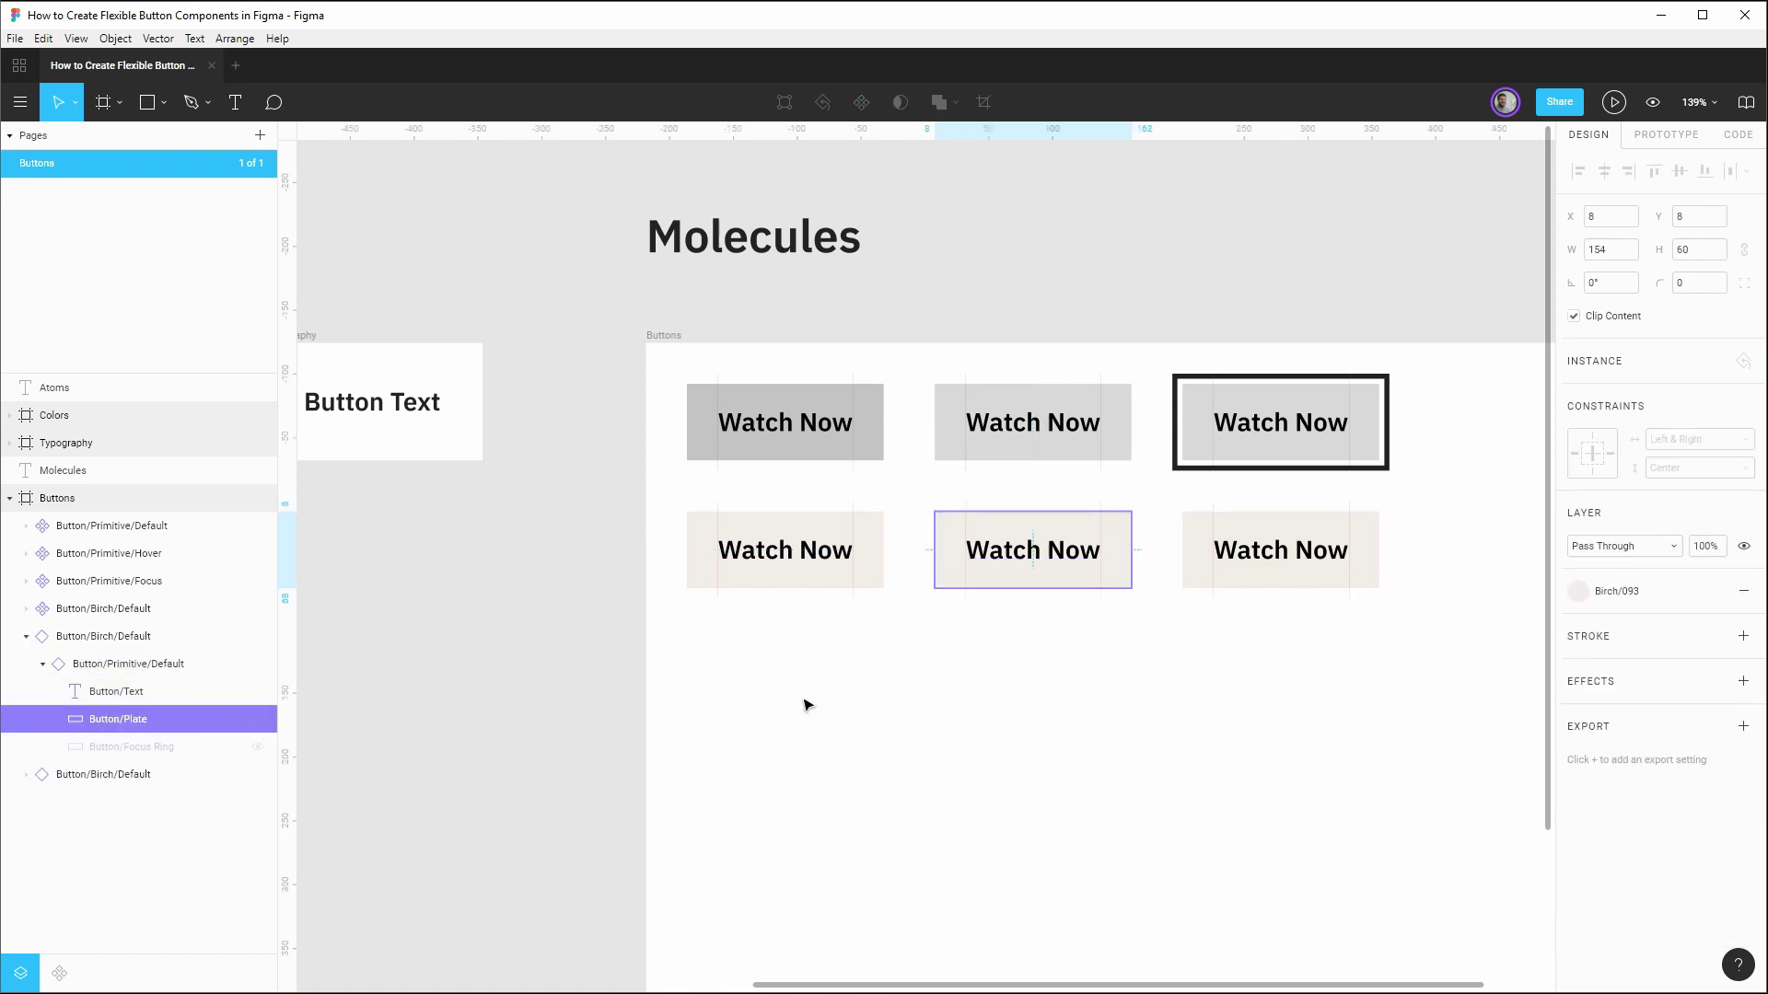
{"action": "left_click", "coordinate": [1621, 598]}
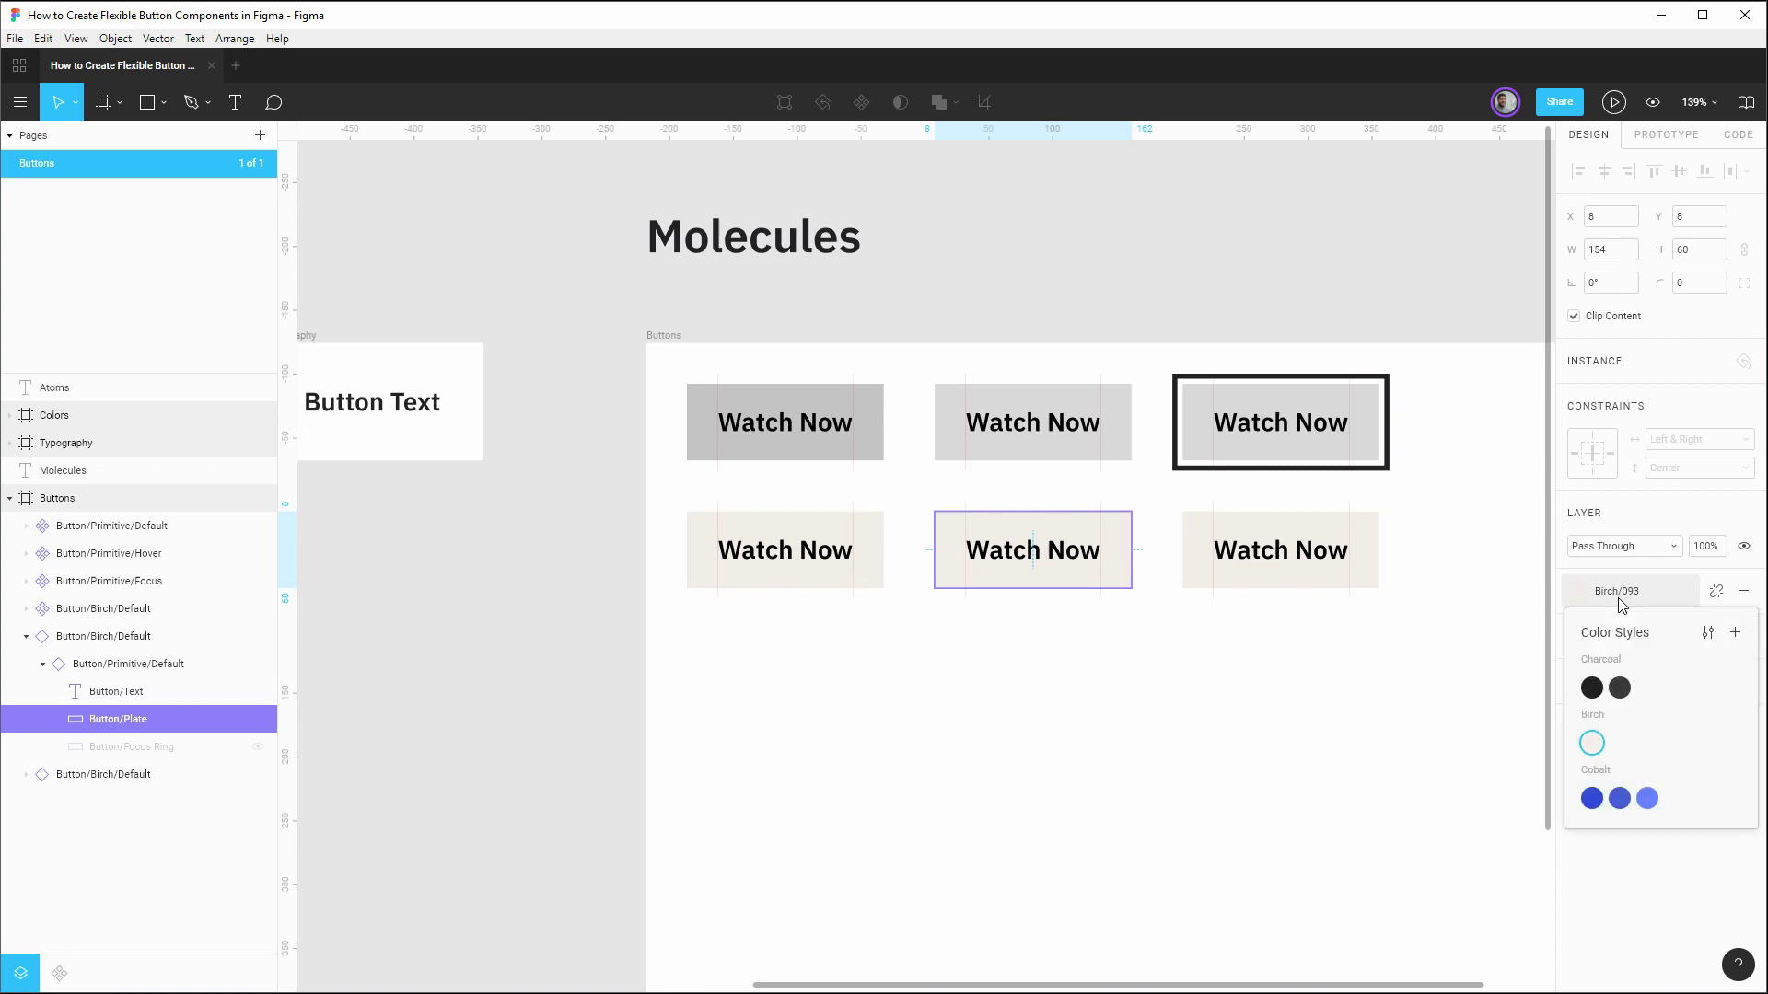
{"action": "left_click", "coordinate": [1647, 799]}
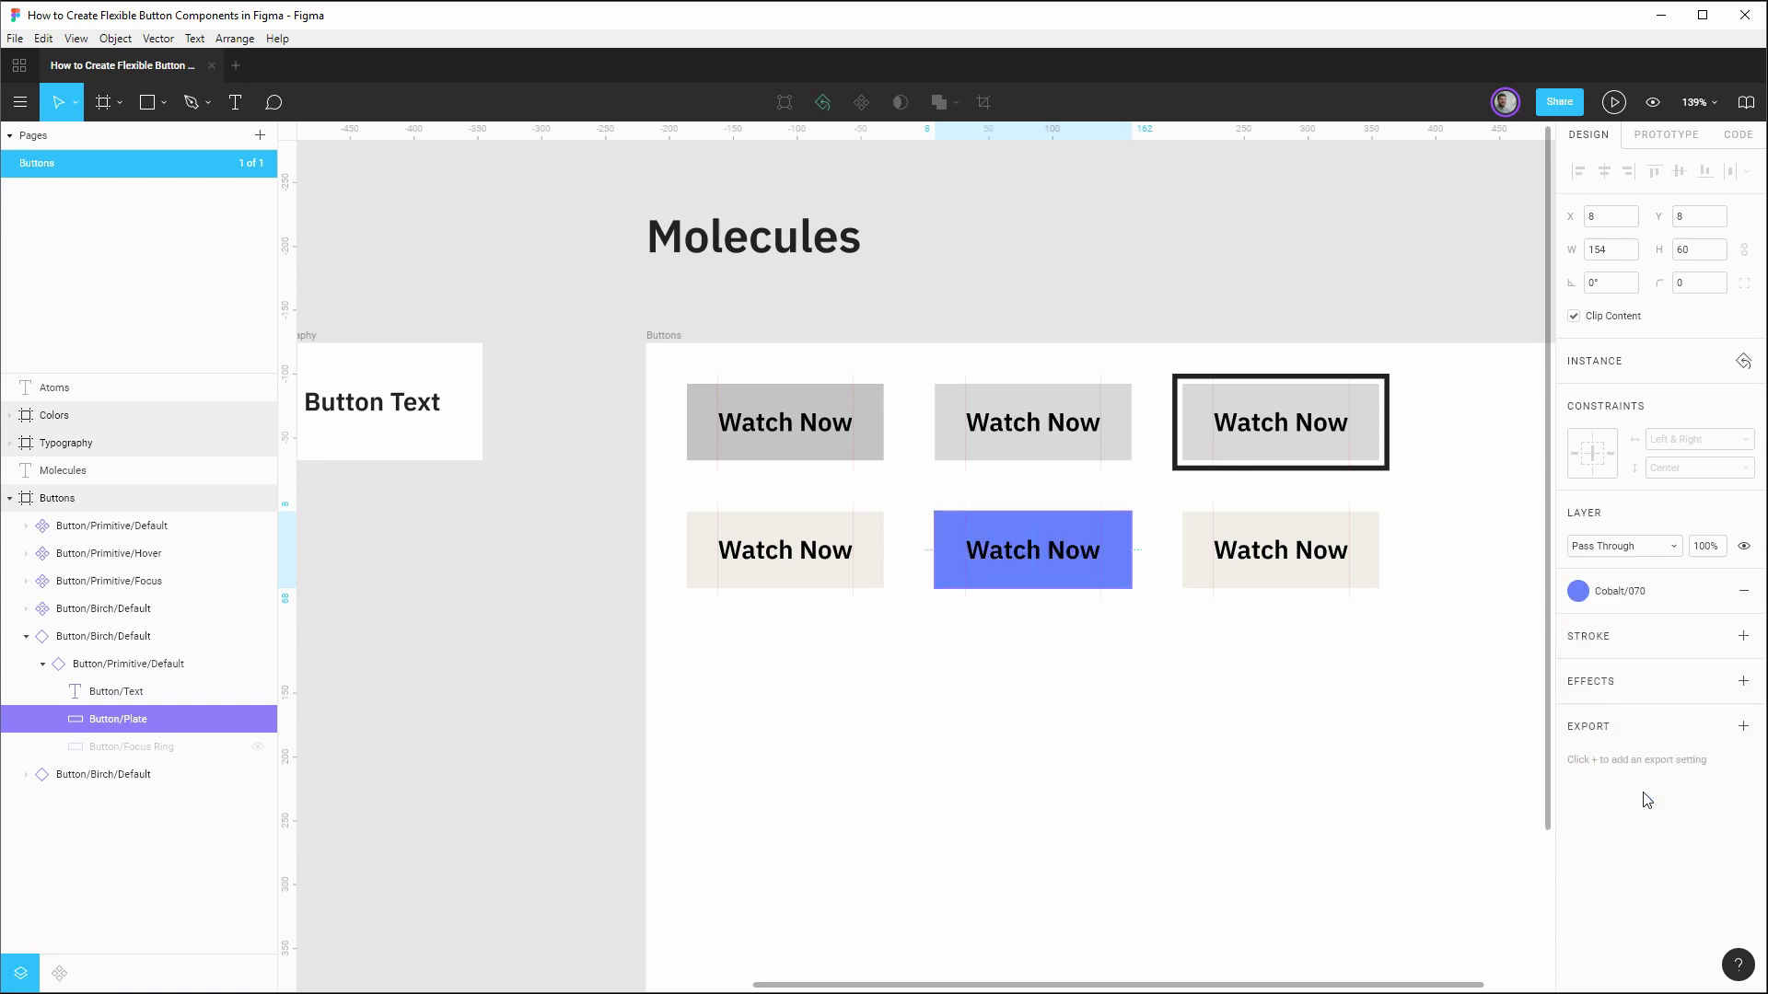
Step: Turn the middle Birch button into a component named Button/Birch/Hover
{"action": "left_click", "coordinate": [26, 636]}
{"action": "left_click", "coordinate": [114, 639]}
{"action": "double_click", "coordinate": [115, 639]}
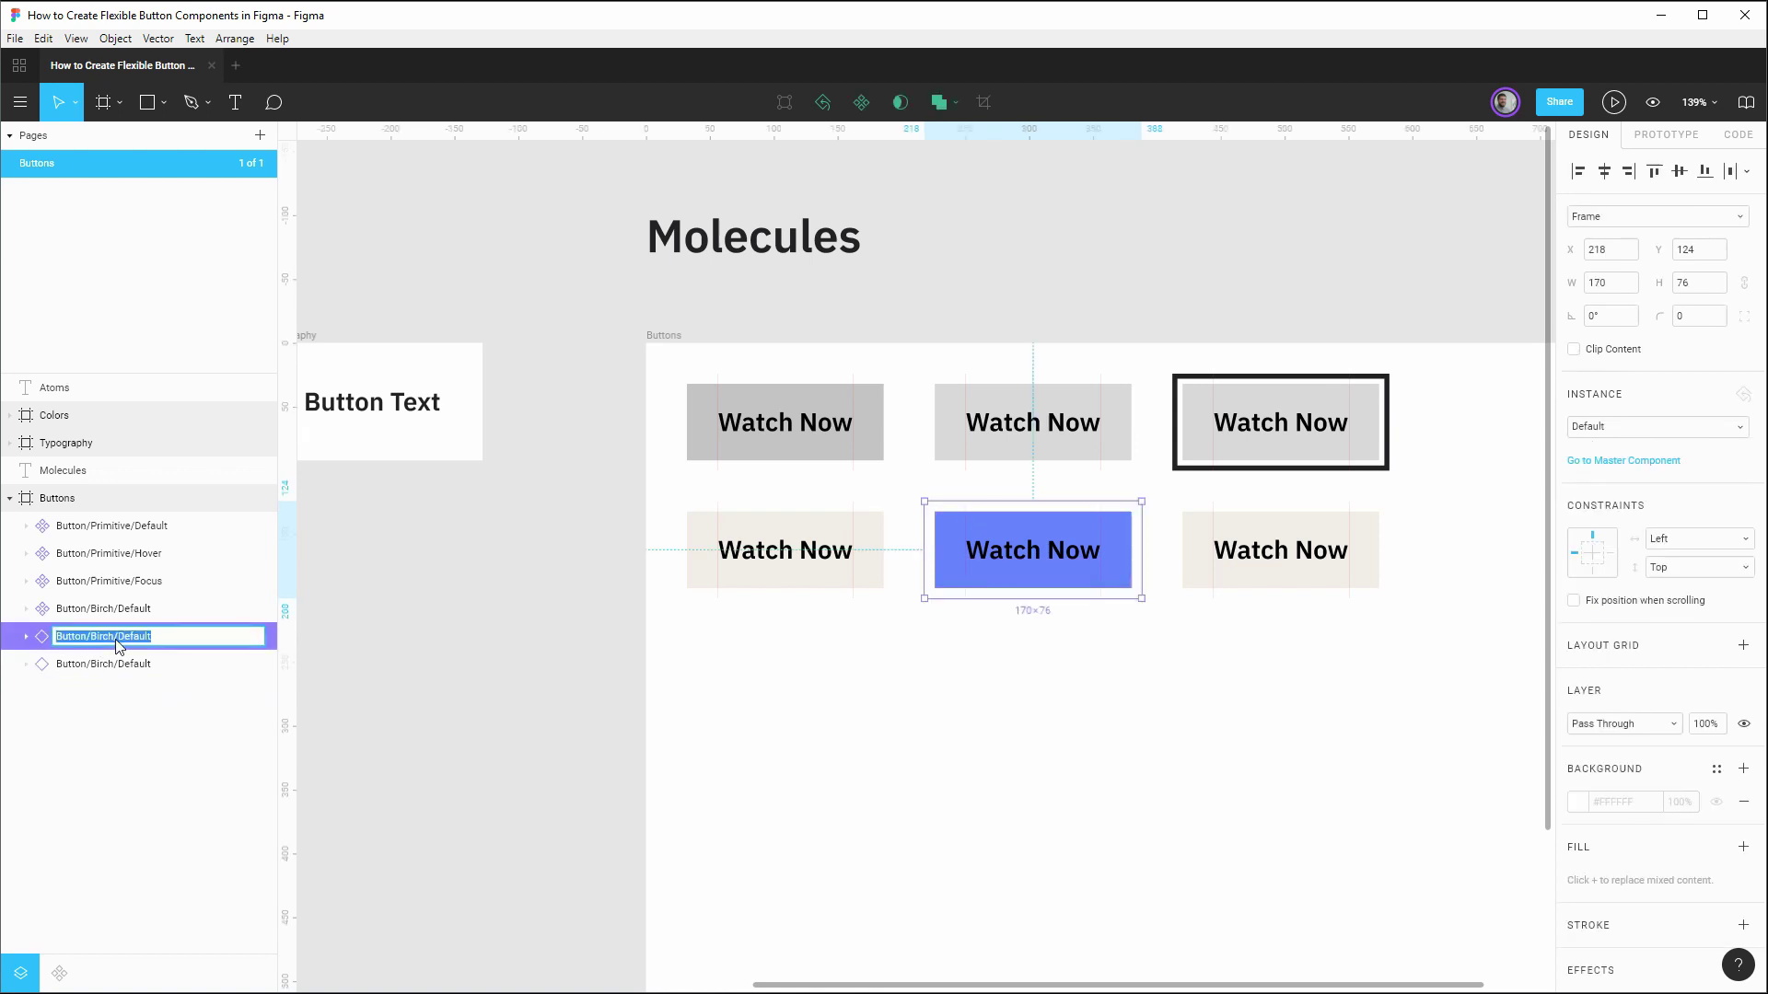
{"action": "key", "text": "End"}
{"action": "key", "text": "Tab"}
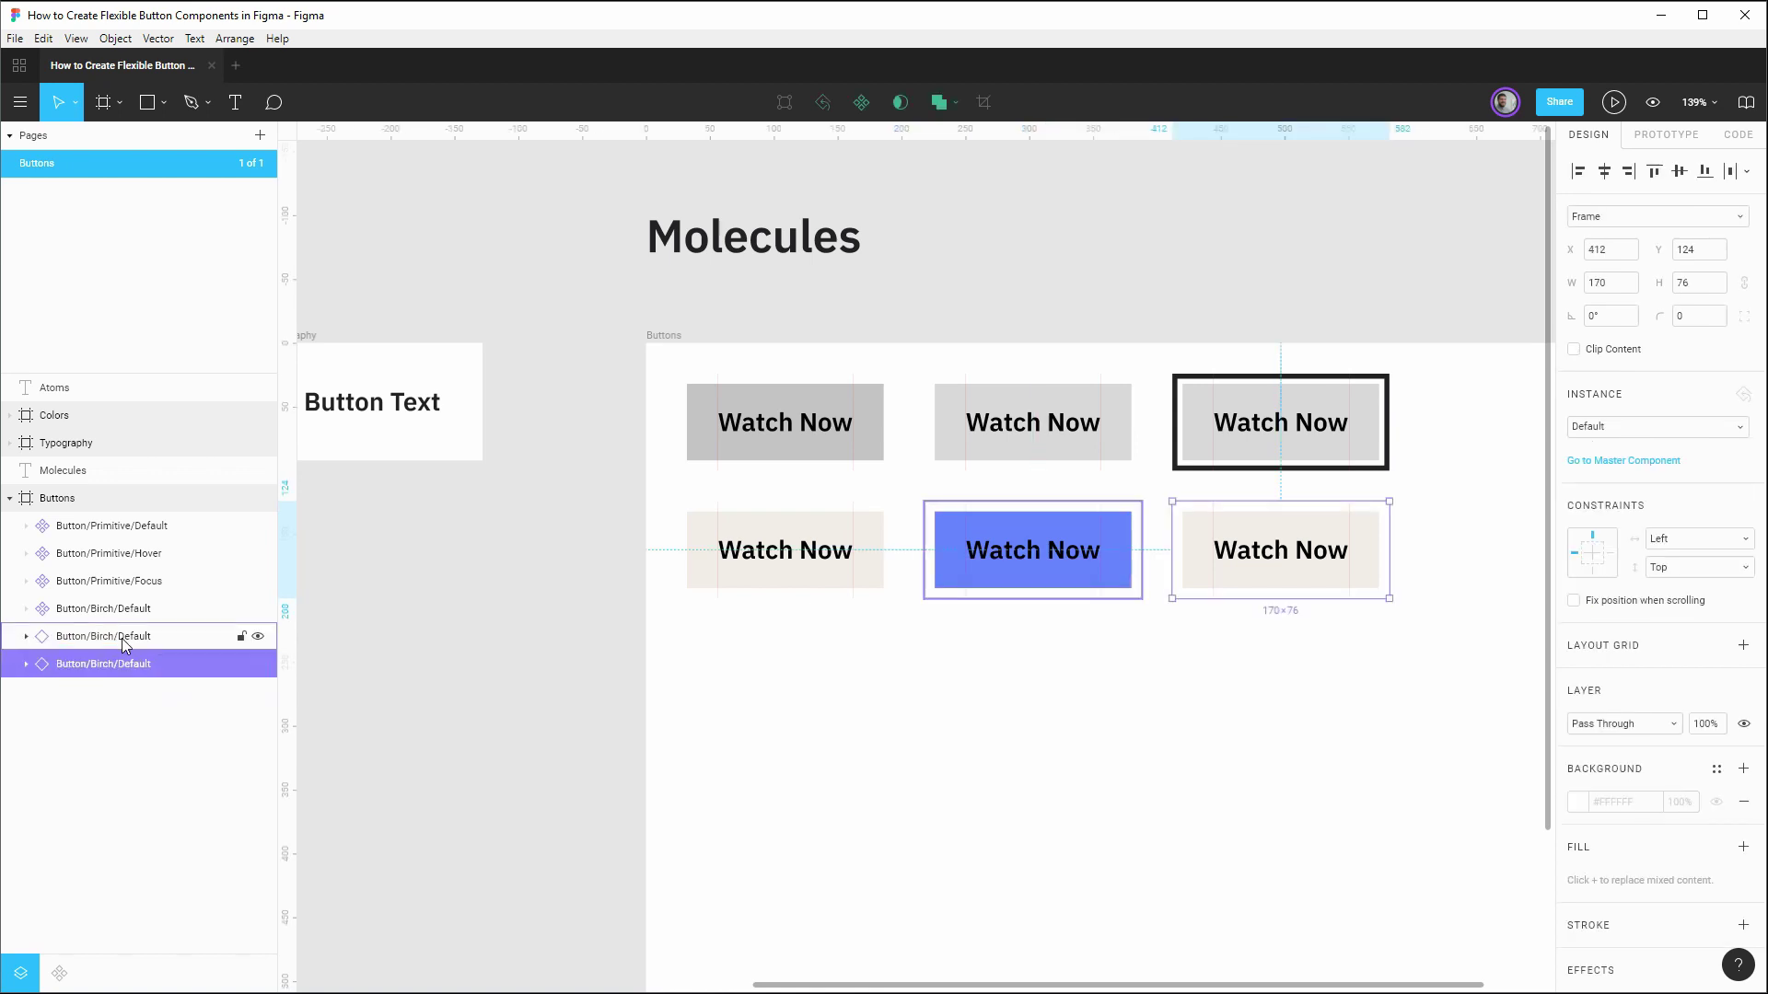
{"action": "left_click", "coordinate": [121, 637]}
{"action": "right_click", "coordinate": [121, 637]}
{"action": "left_click", "coordinate": [208, 711]}
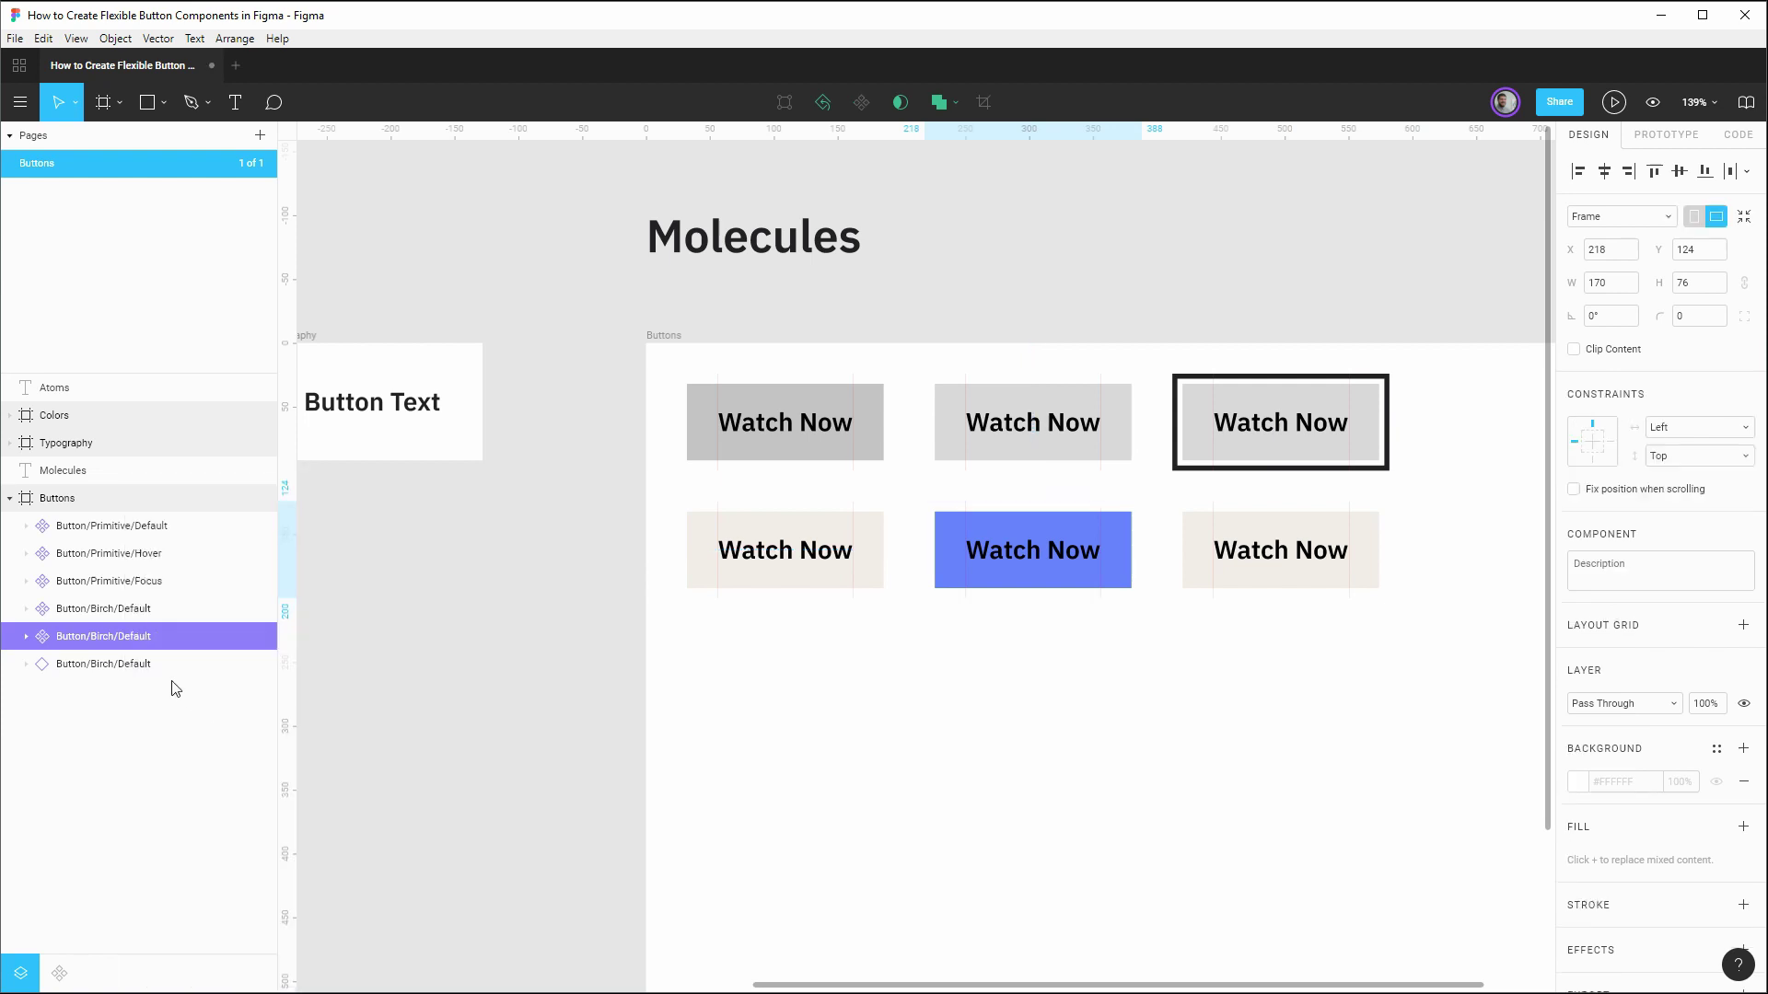
{"action": "key", "text": "ctrl+r"}
{"action": "key", "text": "End"}
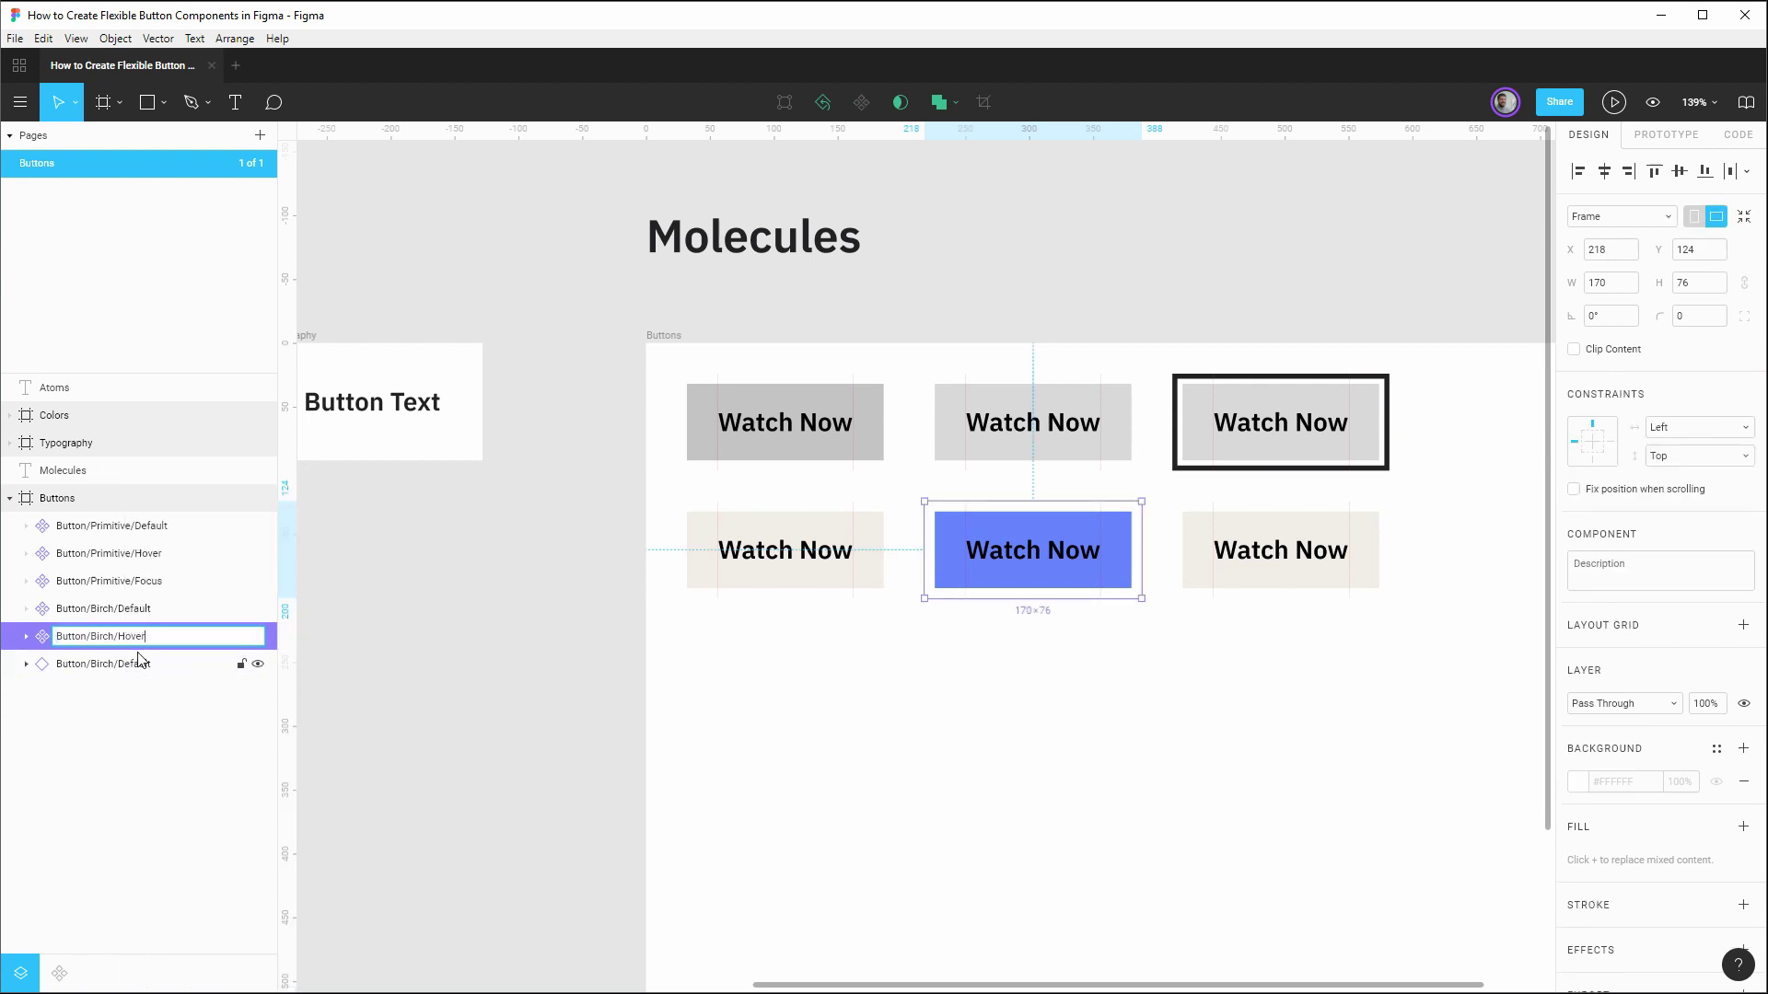
{"action": "key", "text": "Return"}
Step: Fill the third Birch button's plate with Cobalt/070 and show its focus ring
{"action": "left_click", "coordinate": [126, 665]}
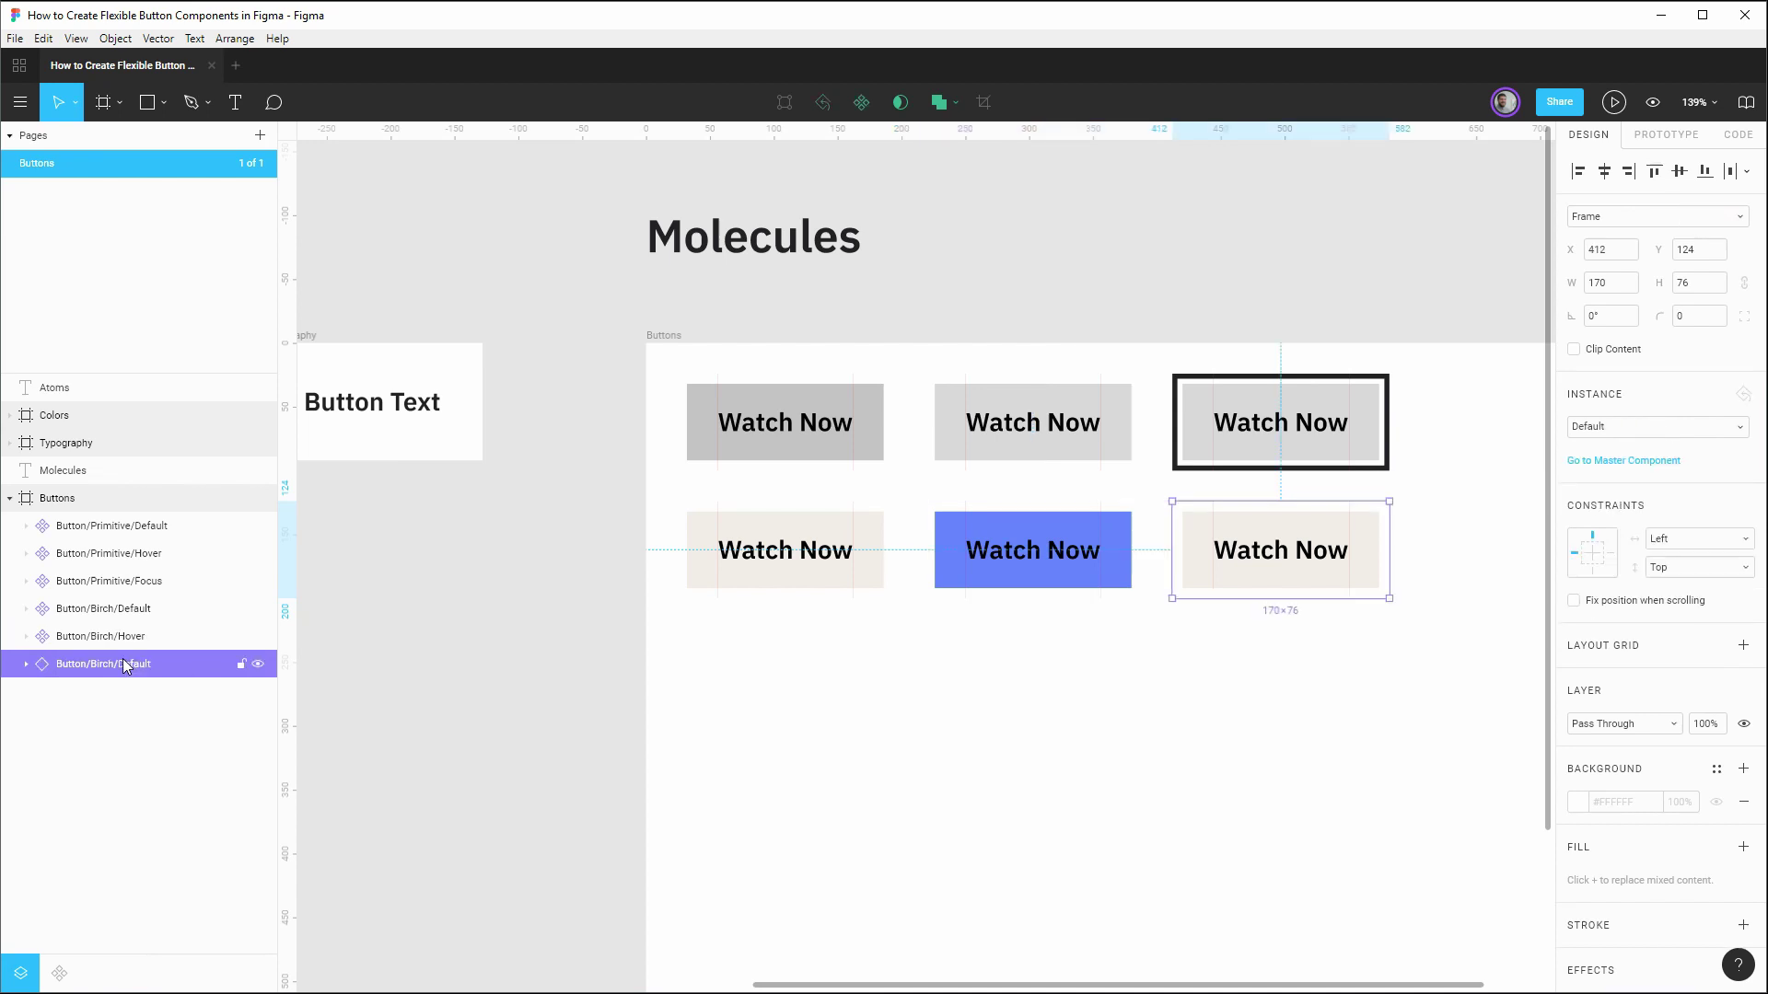
{"action": "left_click", "coordinate": [26, 663]}
{"action": "left_click", "coordinate": [42, 692]}
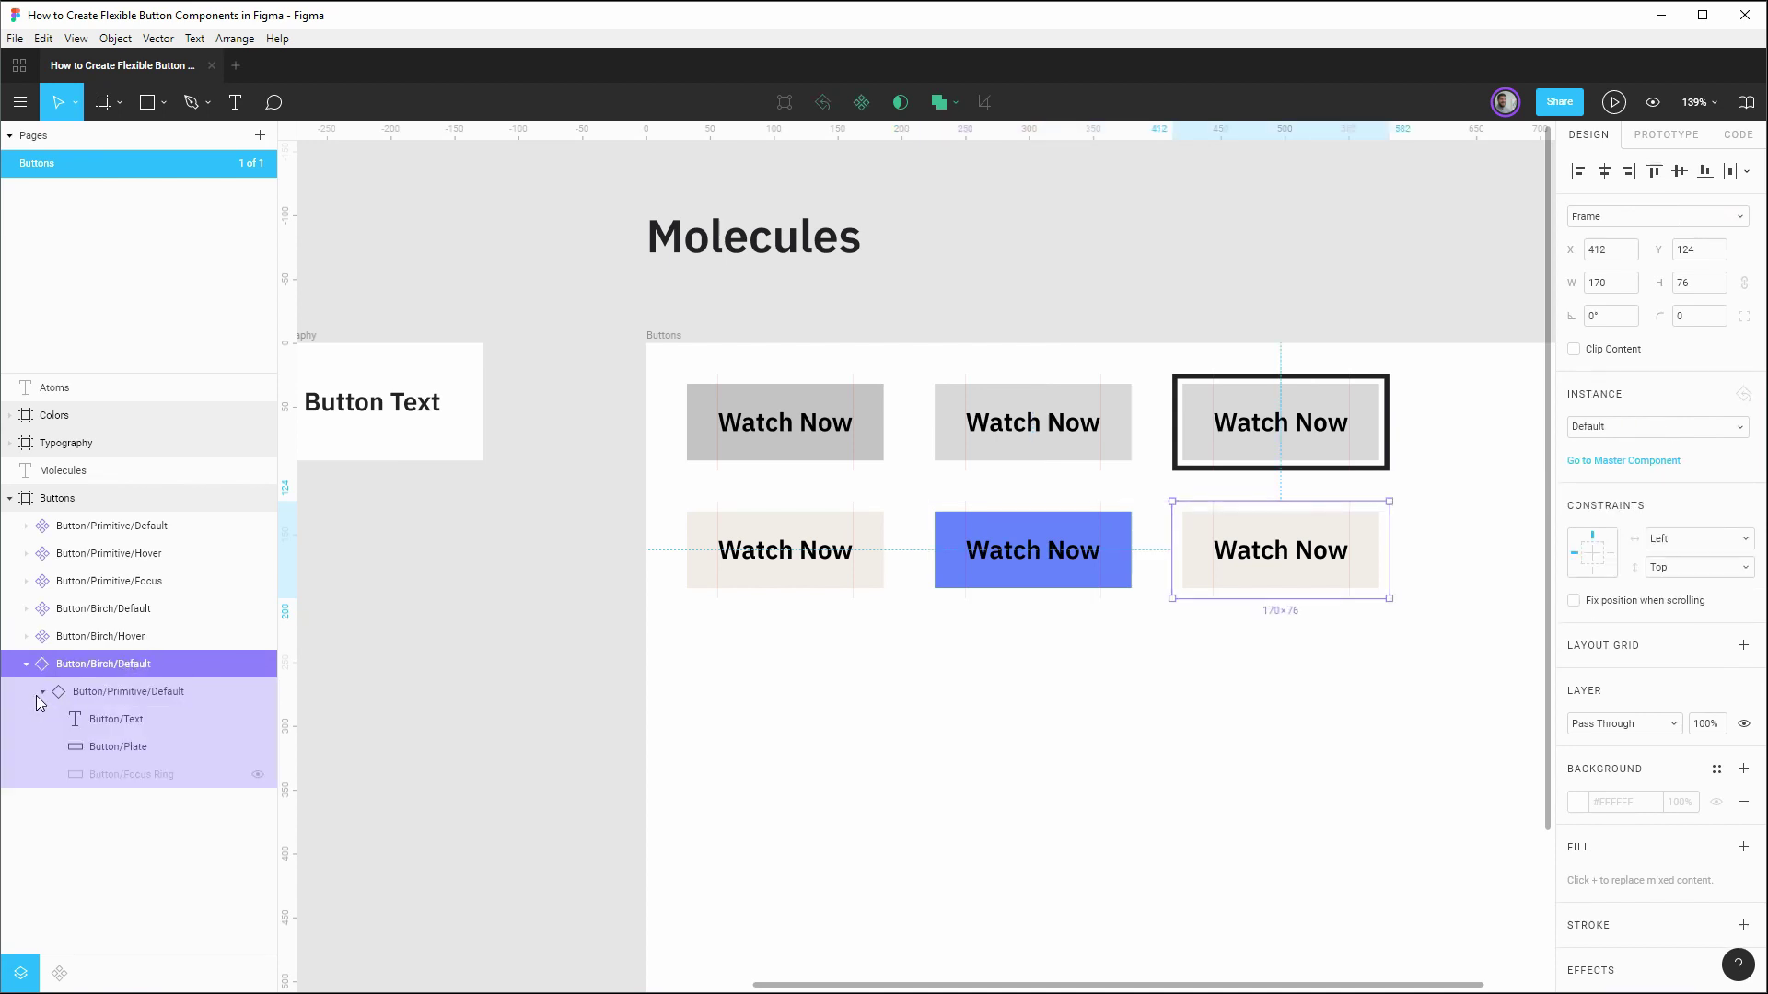
{"action": "left_click", "coordinate": [113, 745]}
{"action": "left_click", "coordinate": [1626, 592]}
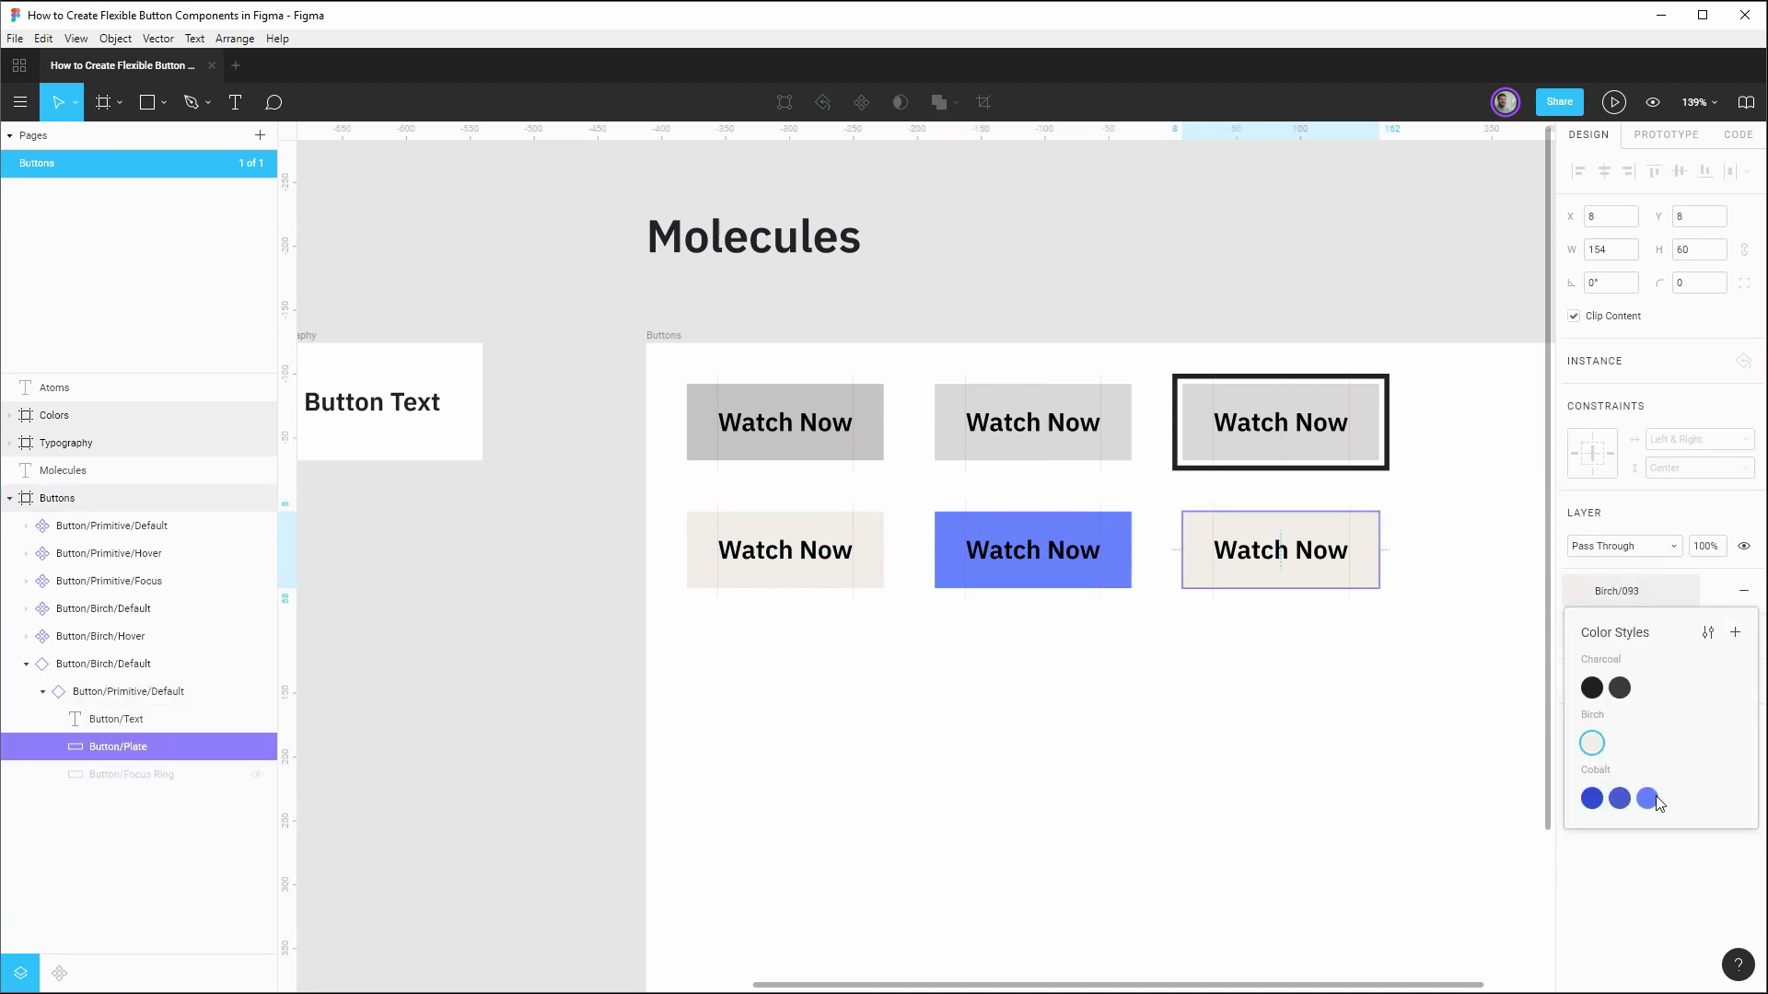
{"action": "left_click", "coordinate": [1656, 799]}
{"action": "left_click", "coordinate": [257, 775]}
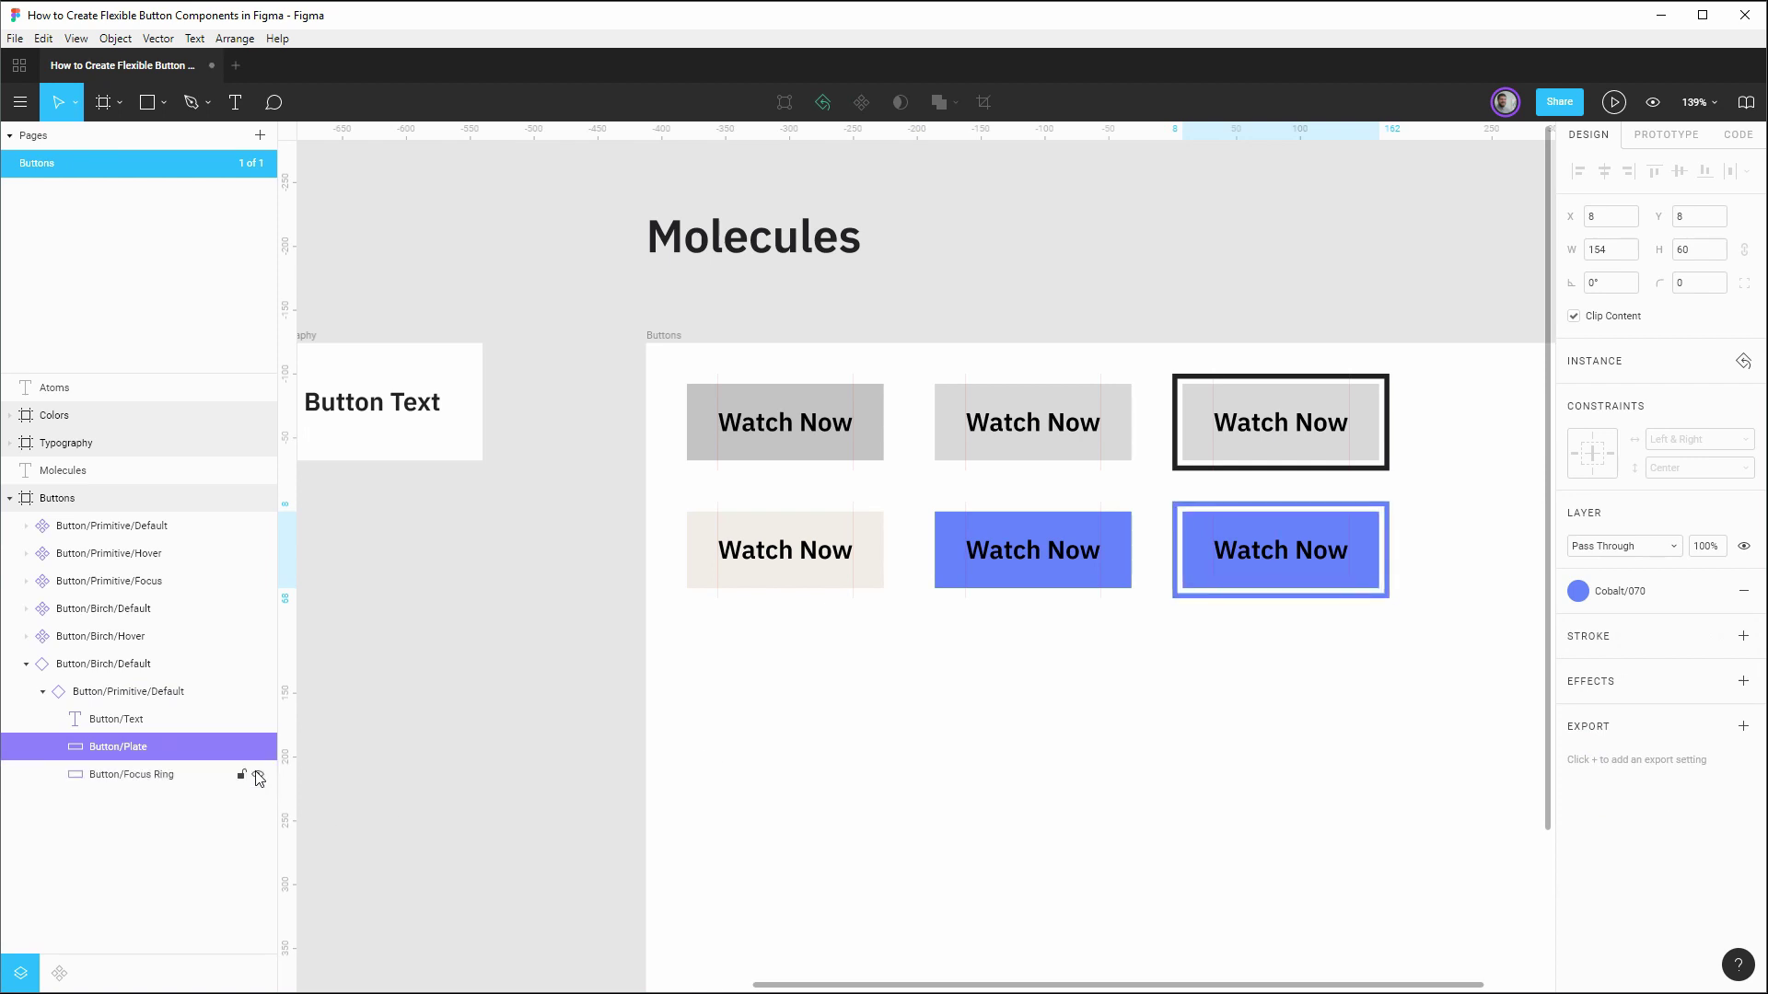
Step: Make the third Birch button a component named Button/Birch/Focus
{"action": "left_click", "coordinate": [43, 691]}
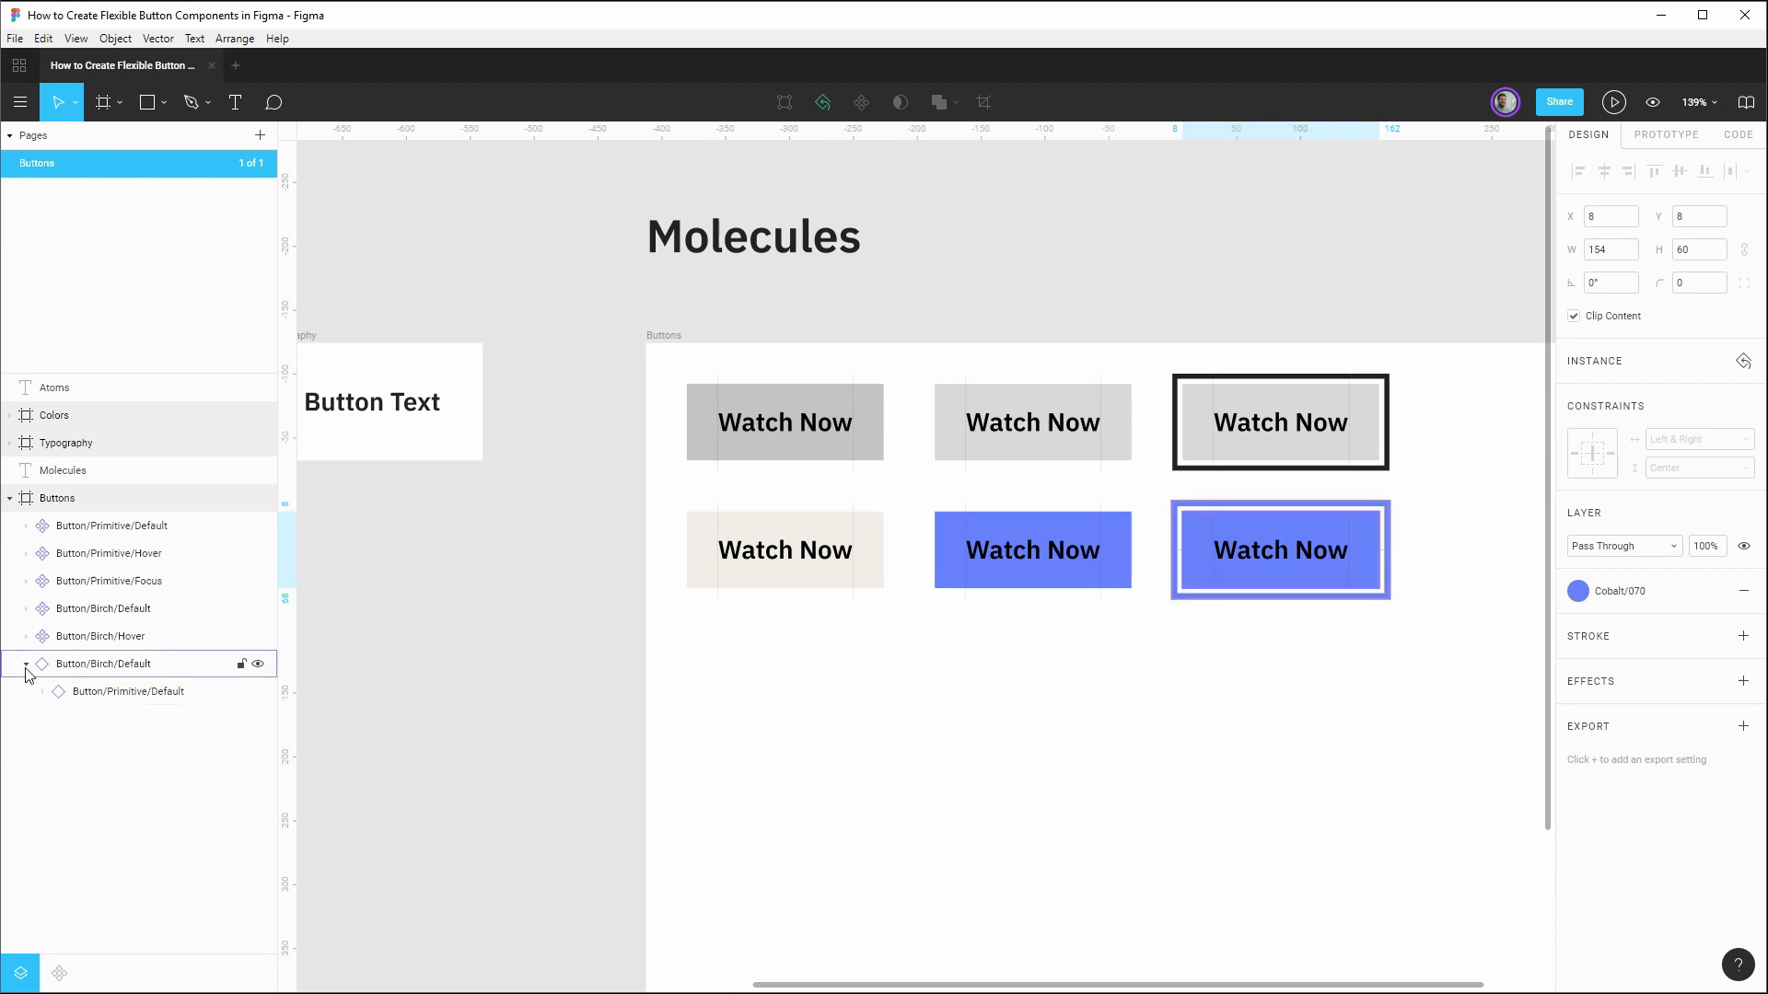
{"action": "left_click", "coordinate": [26, 664]}
{"action": "left_click", "coordinate": [118, 663]}
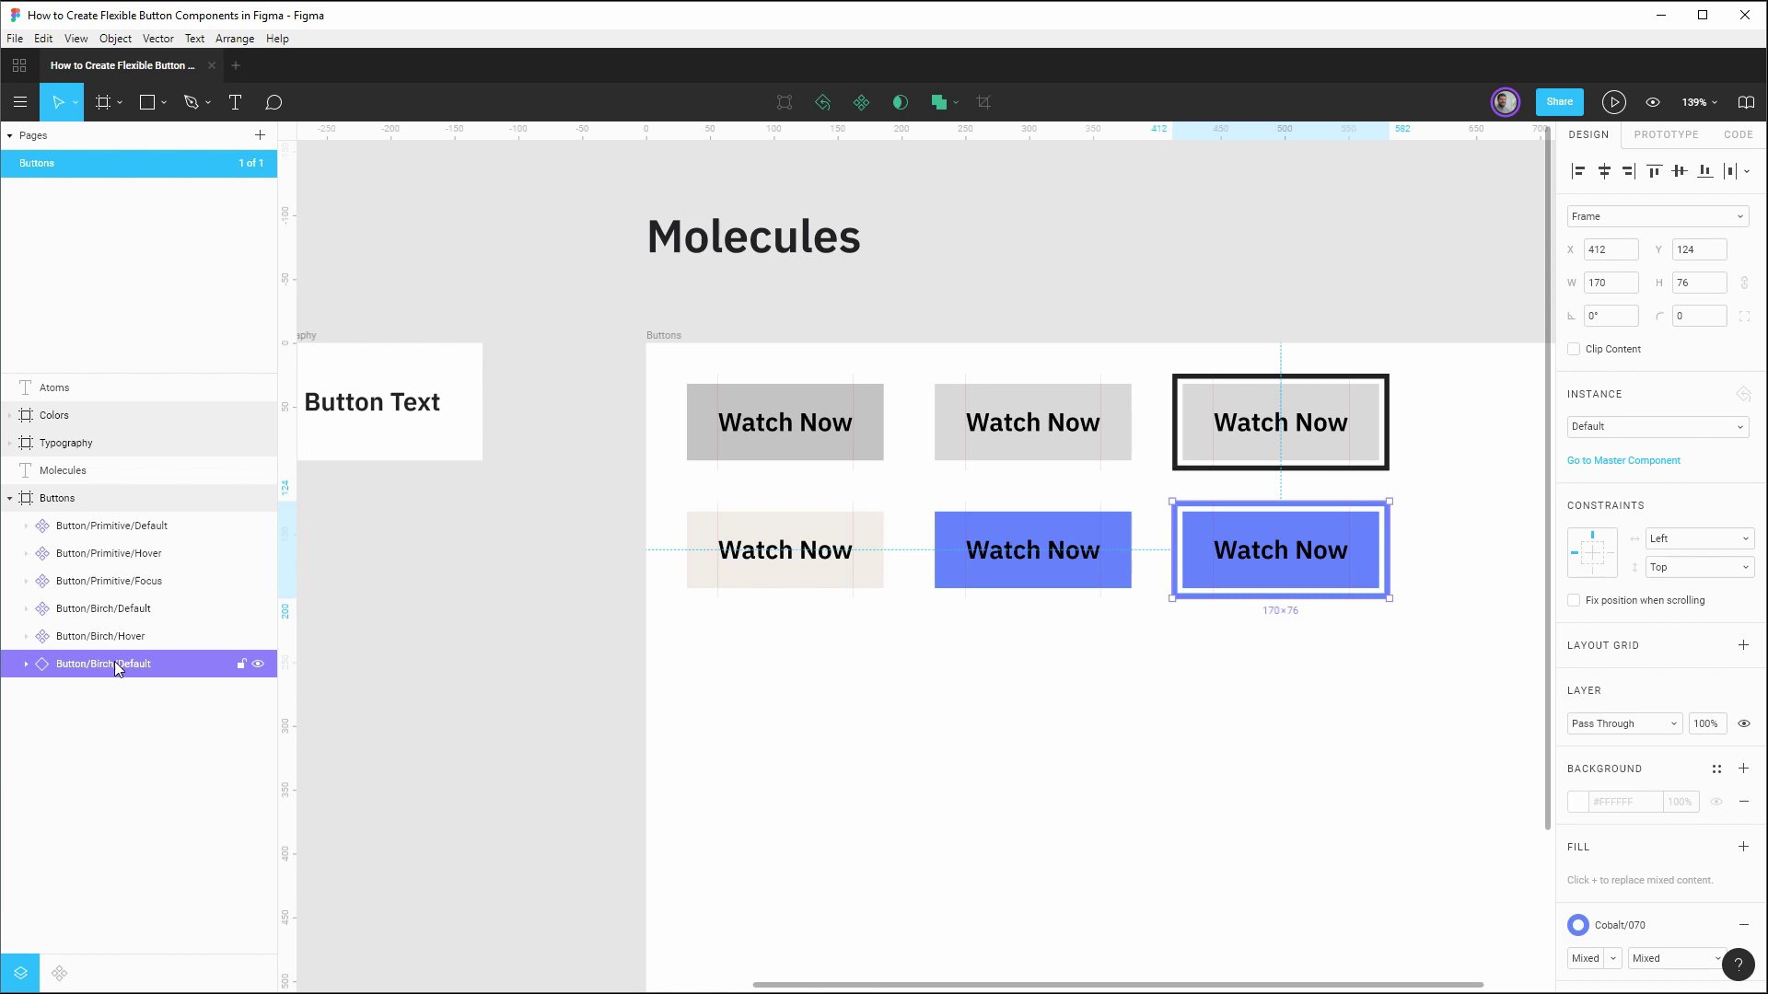
{"action": "key", "text": "ctrl+alt+k"}
{"action": "double_click", "coordinate": [106, 663]}
{"action": "key", "text": "Right"}
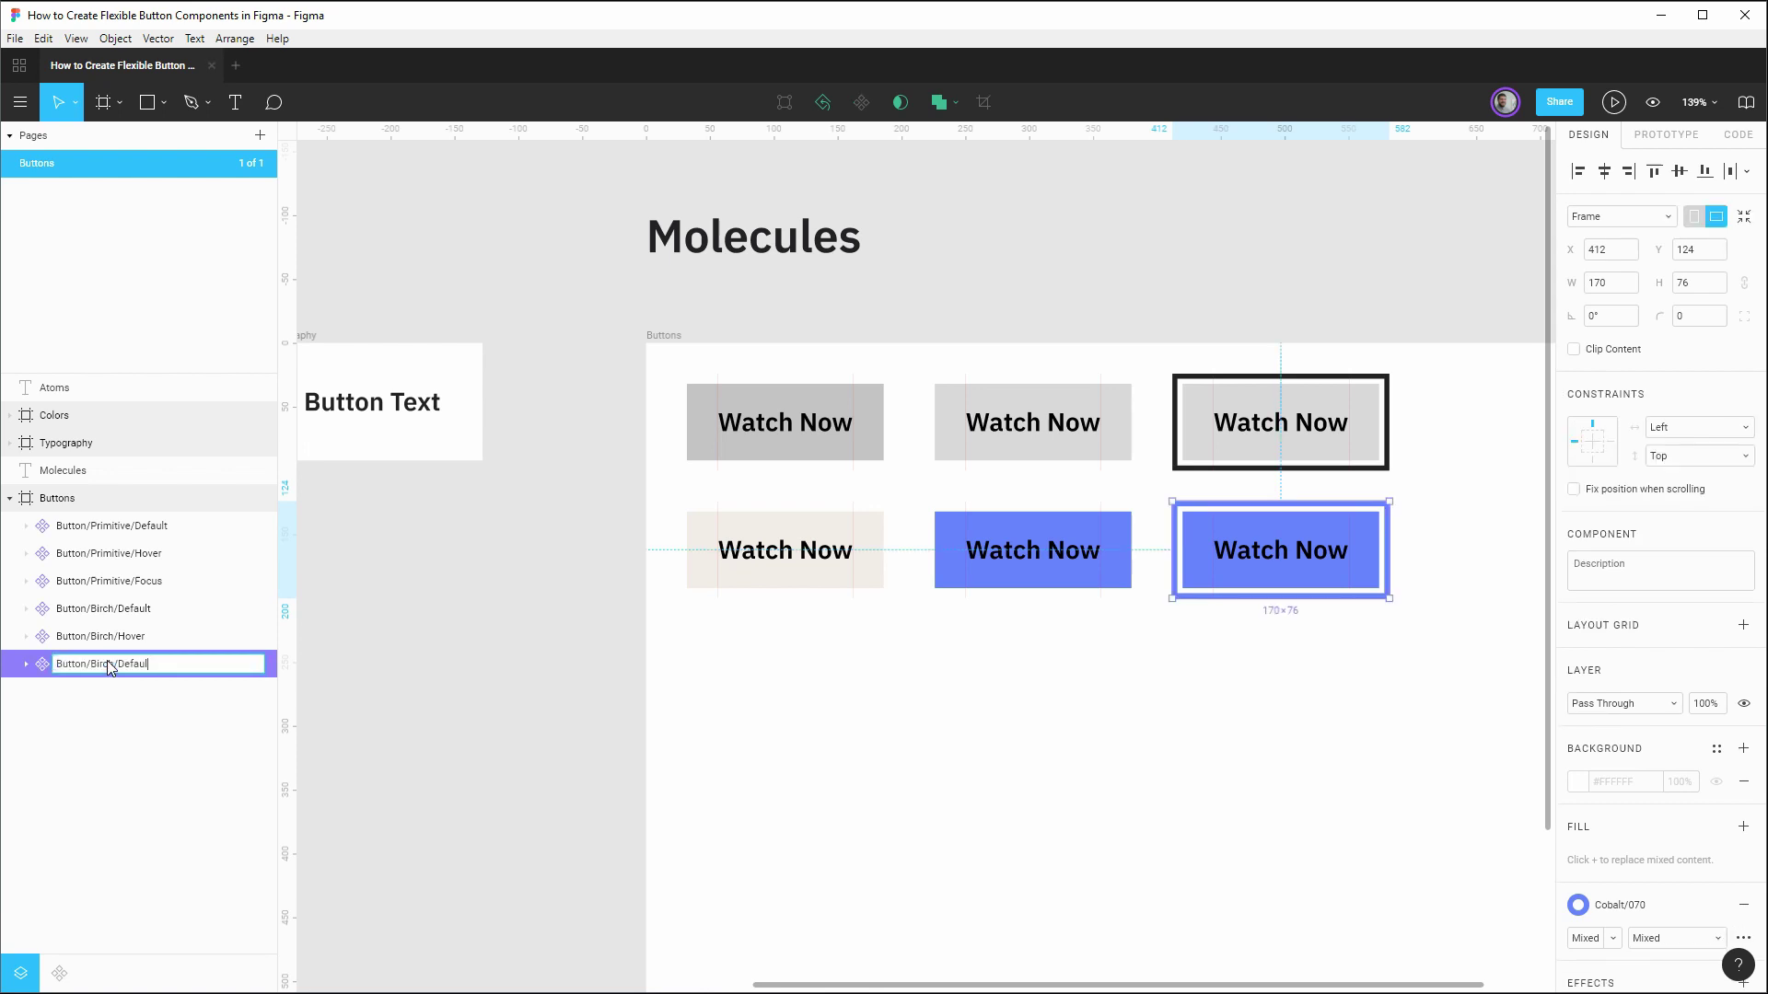
{"action": "type", "text": "s"}
{"action": "key", "text": "Return"}
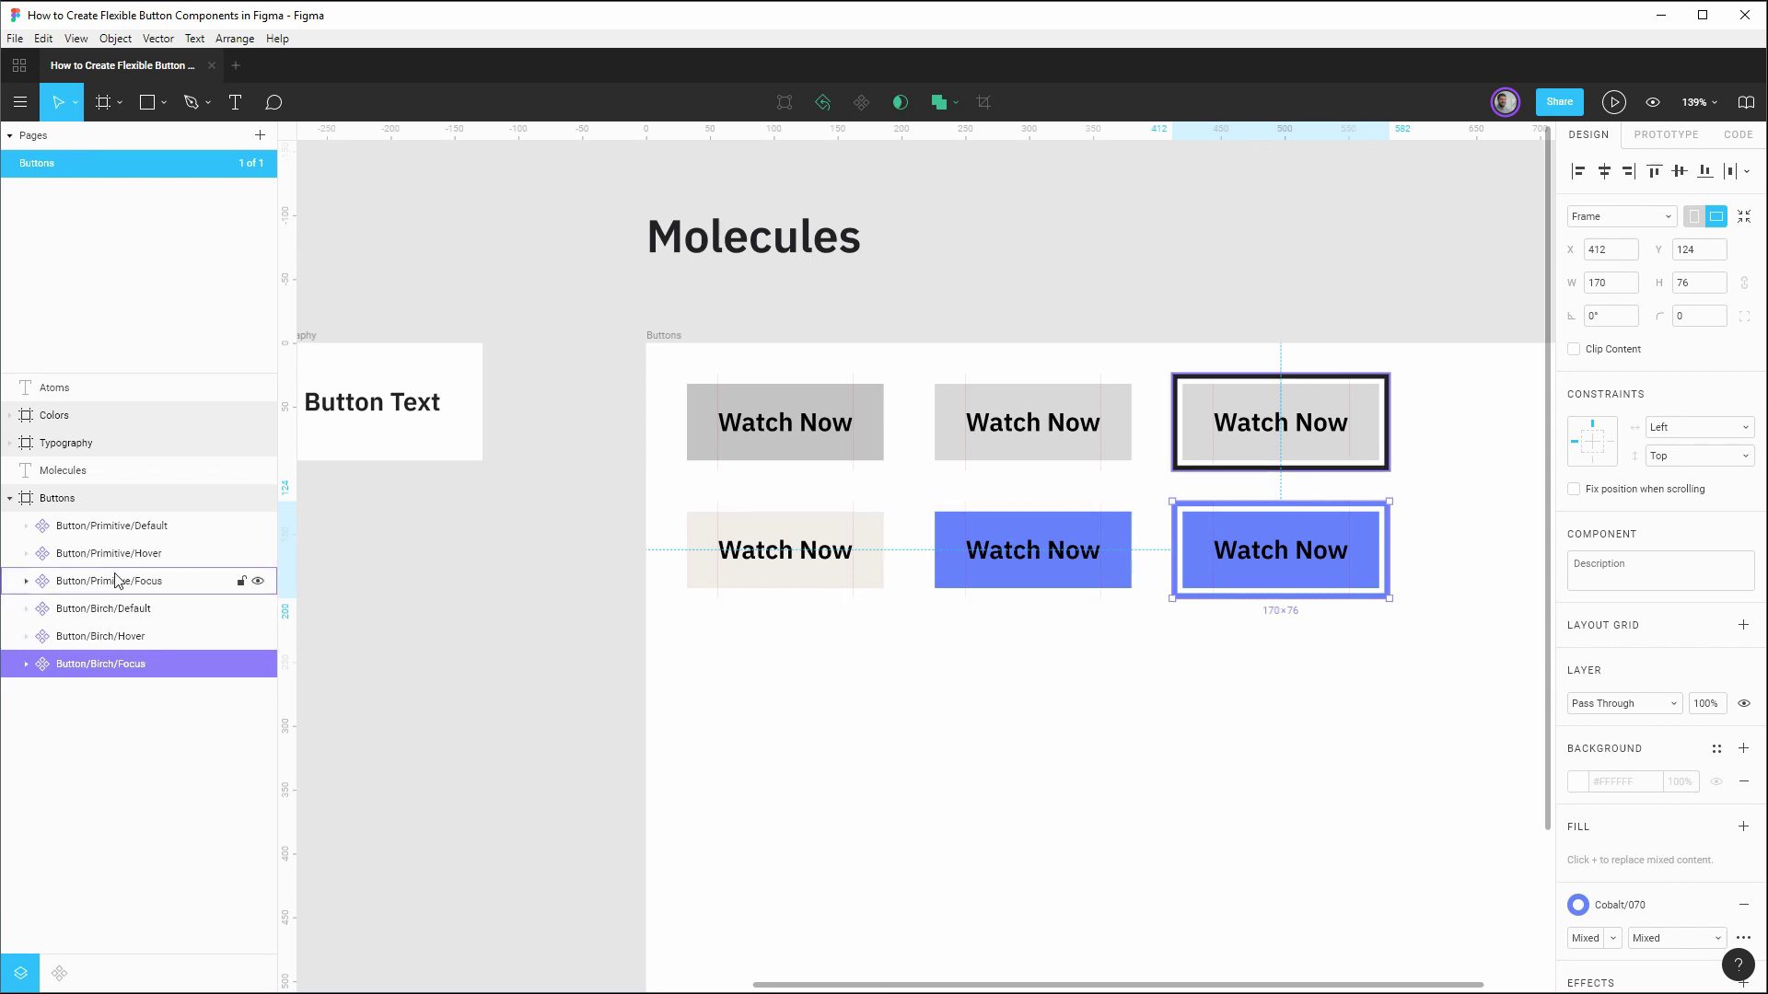
Step: Copy the primitive default button into a new third row, with its layer last in the list
{"action": "left_click", "coordinate": [1019, 675]}
{"action": "left_click", "coordinate": [824, 422]}
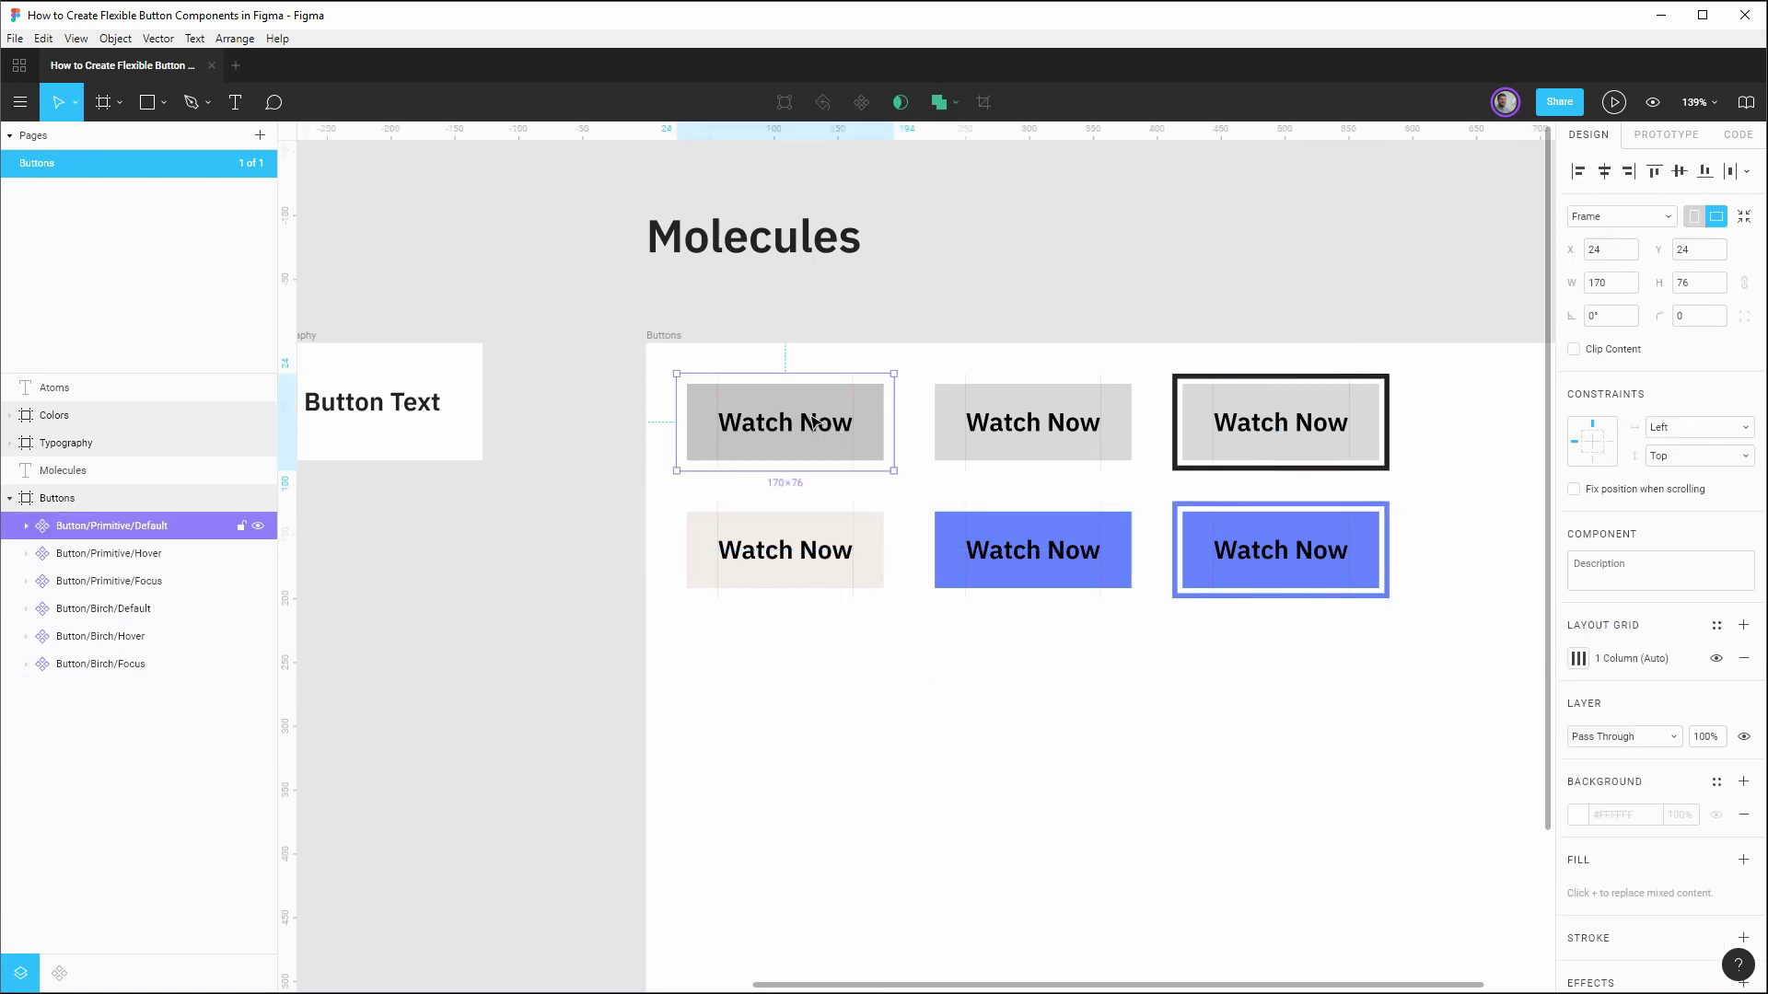
{"action": "left_click_drag", "start_coordinate": [824, 422], "coordinate": [856, 671]}
{"action": "left_click_drag", "start_coordinate": [133, 527], "coordinate": [119, 690]}
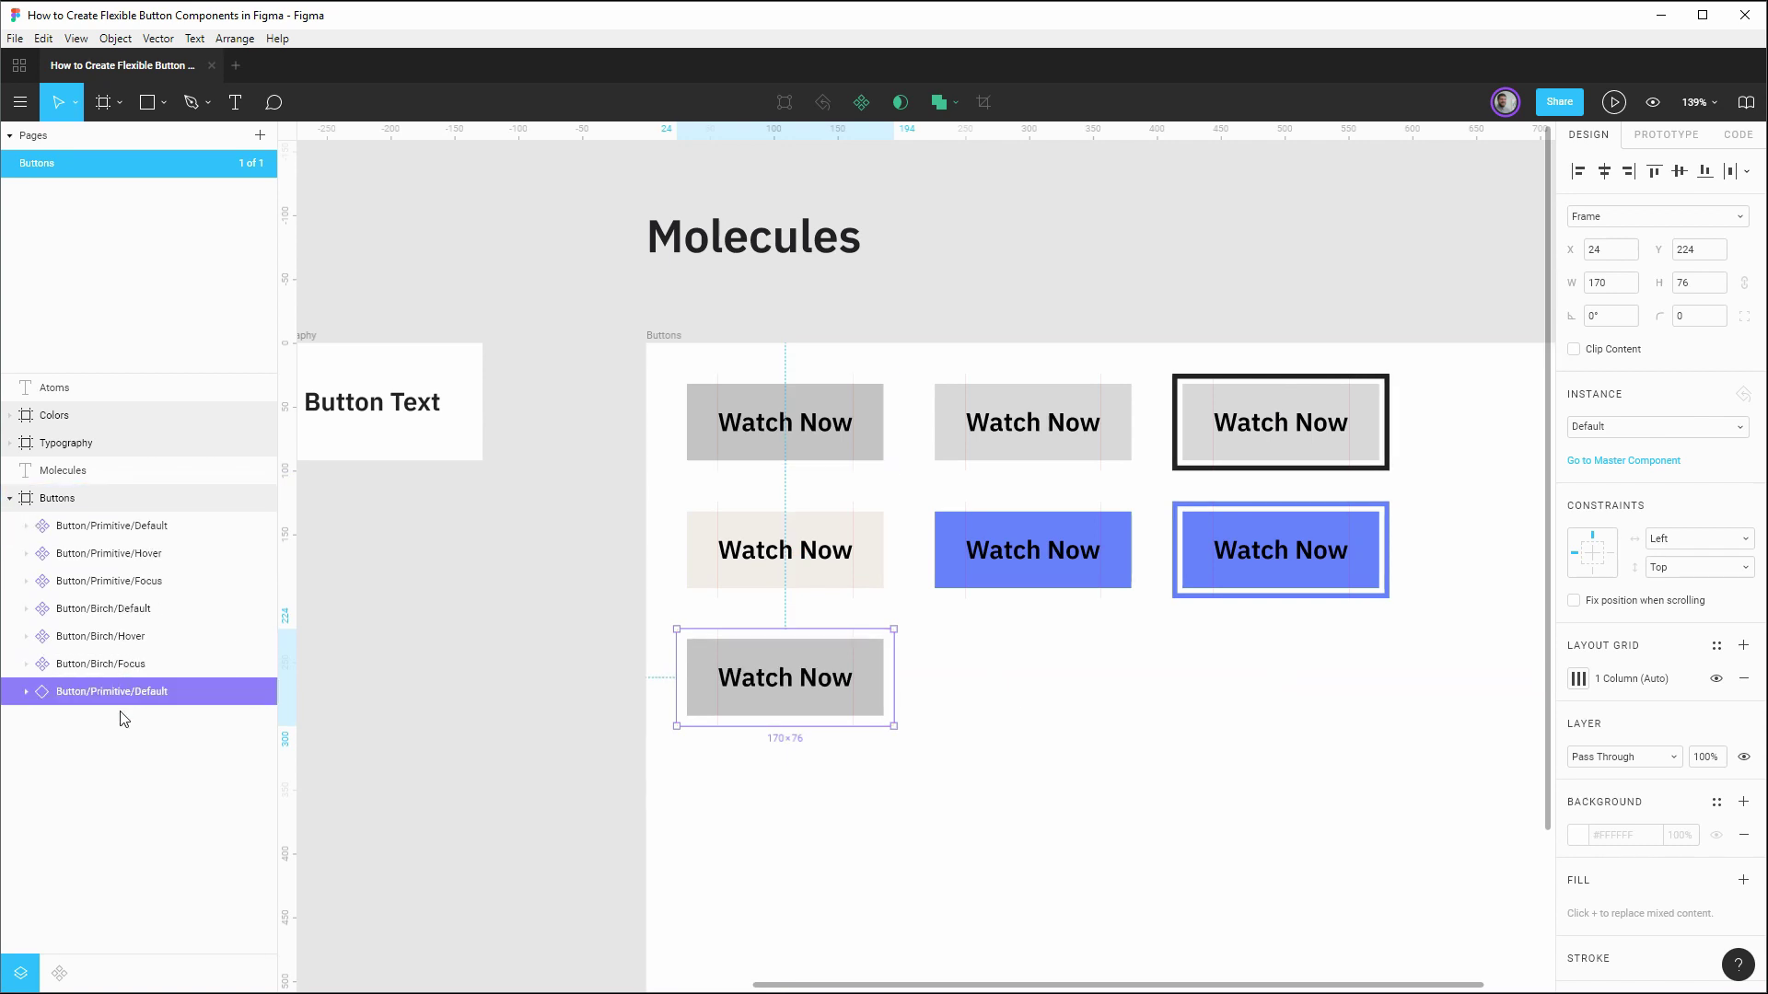
Step: Give the copy a dark Charcoal plate and light Birch/093 text
{"action": "left_click", "coordinate": [28, 693]}
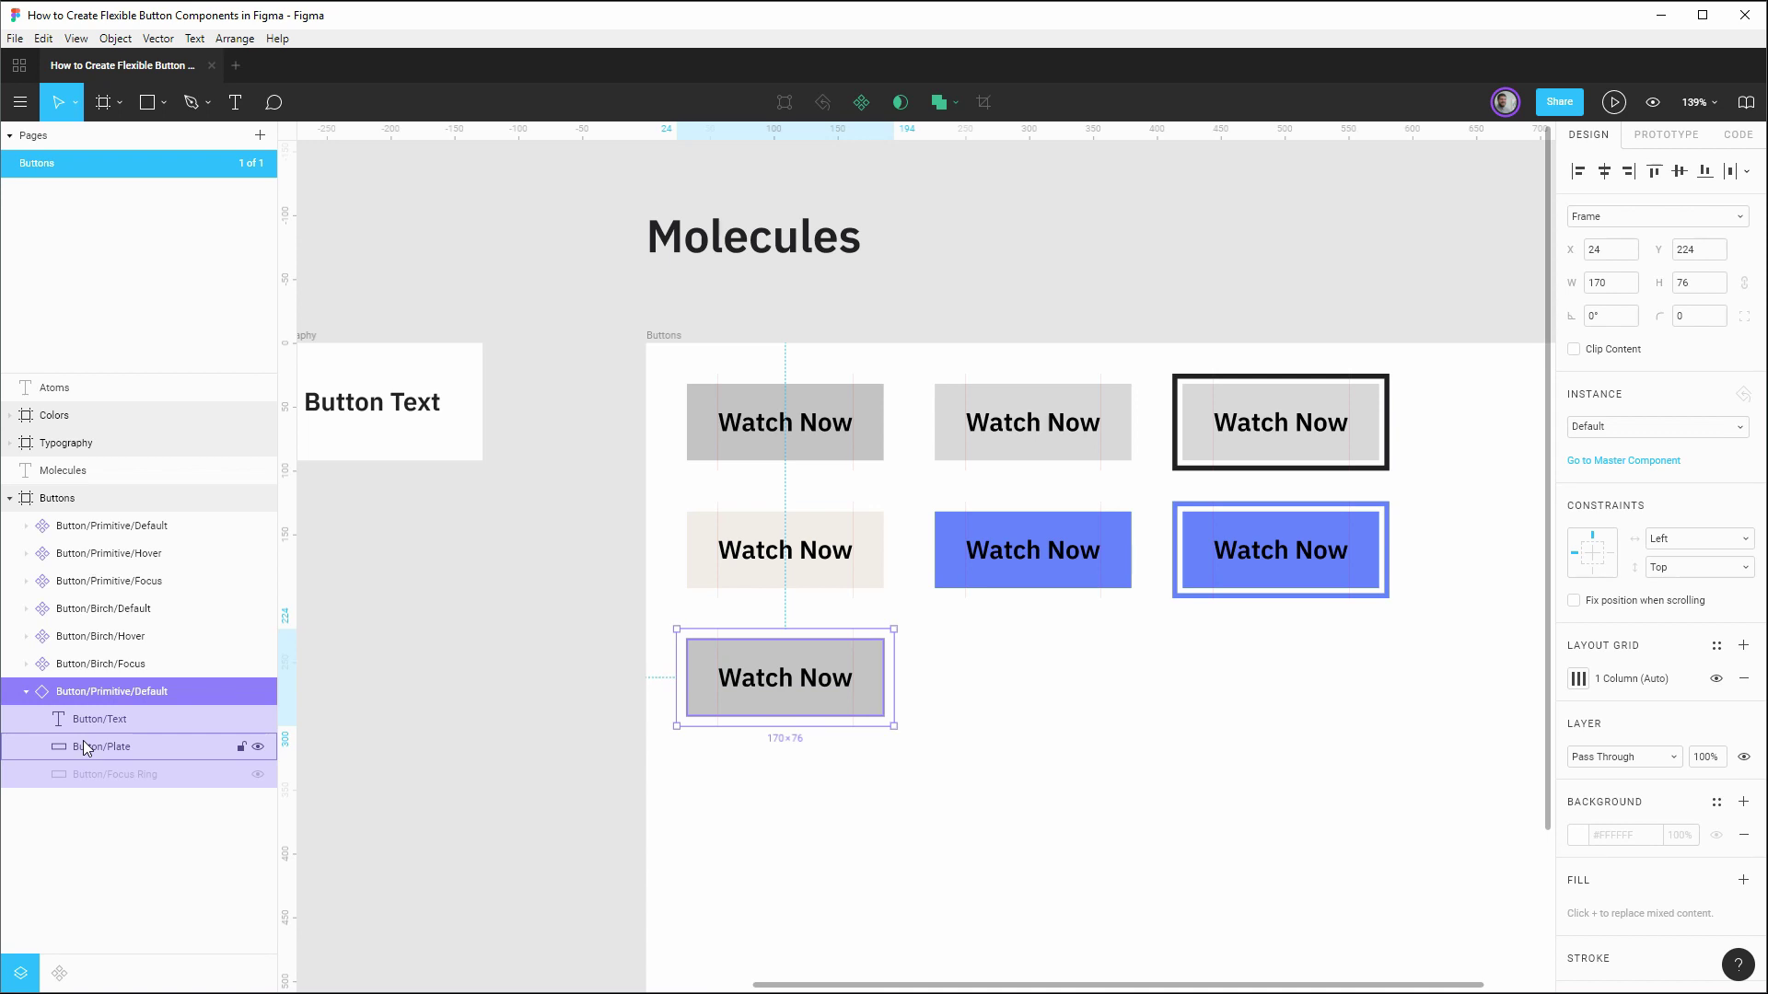
{"action": "left_click", "coordinate": [83, 744]}
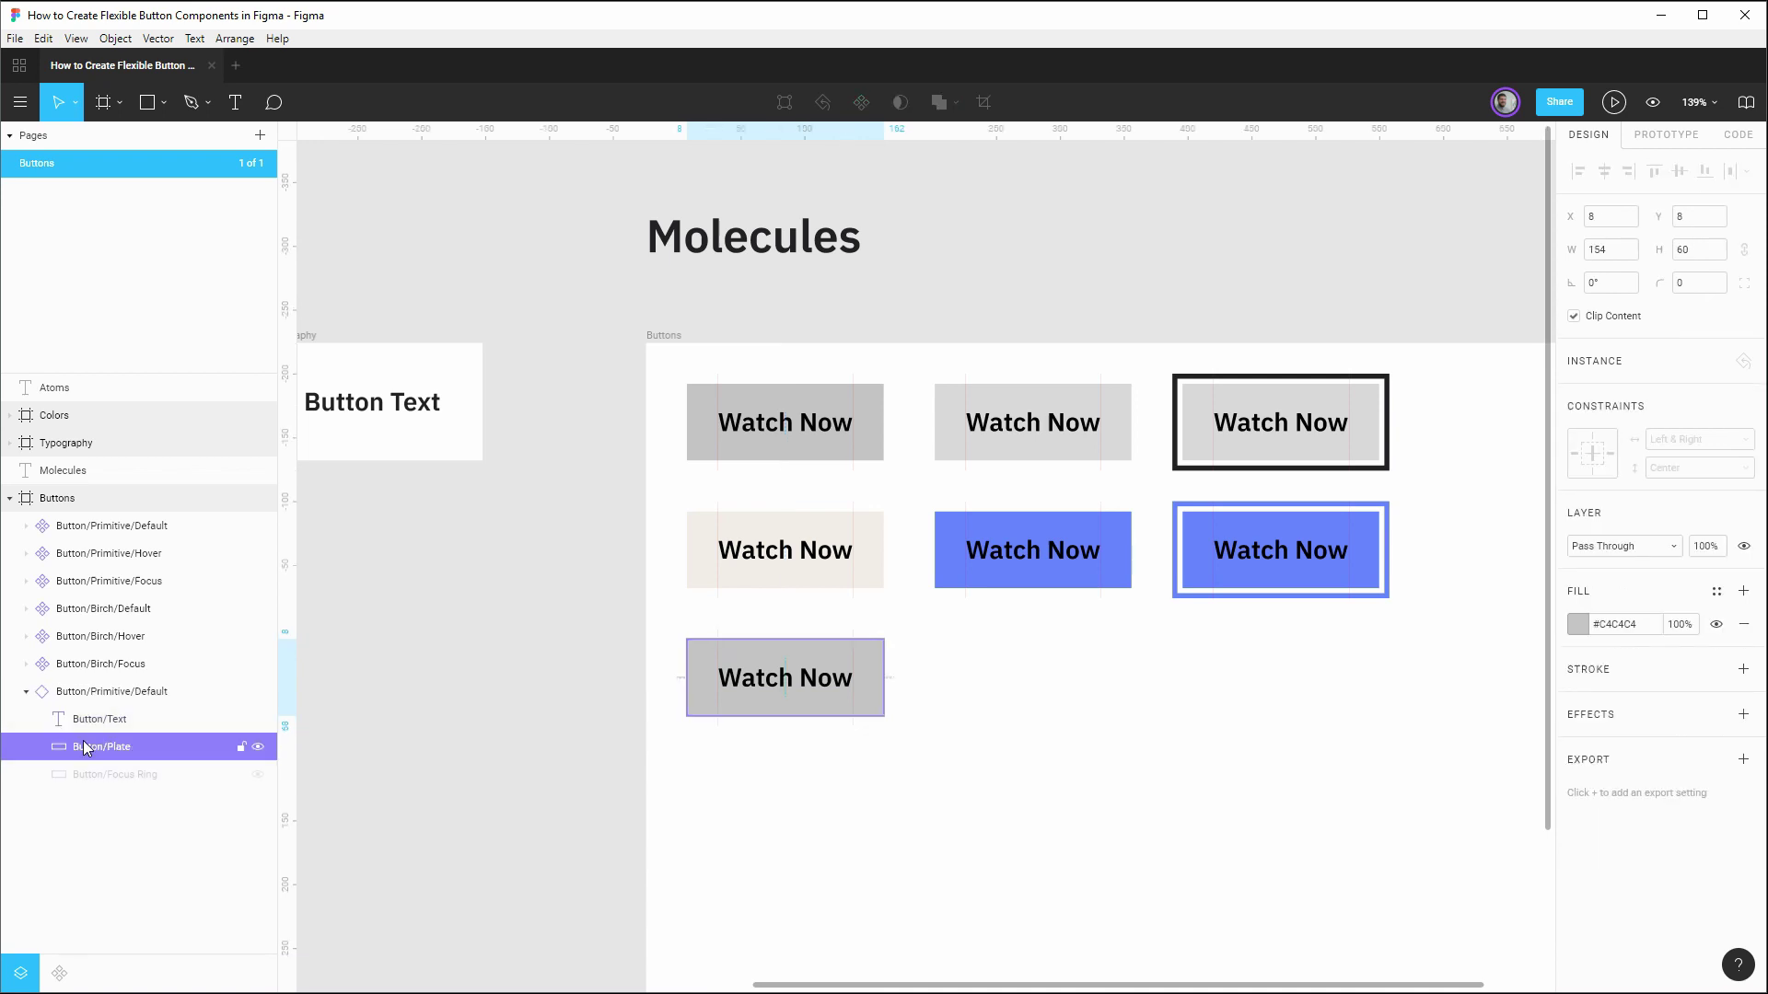
{"action": "left_click", "coordinate": [1717, 591]}
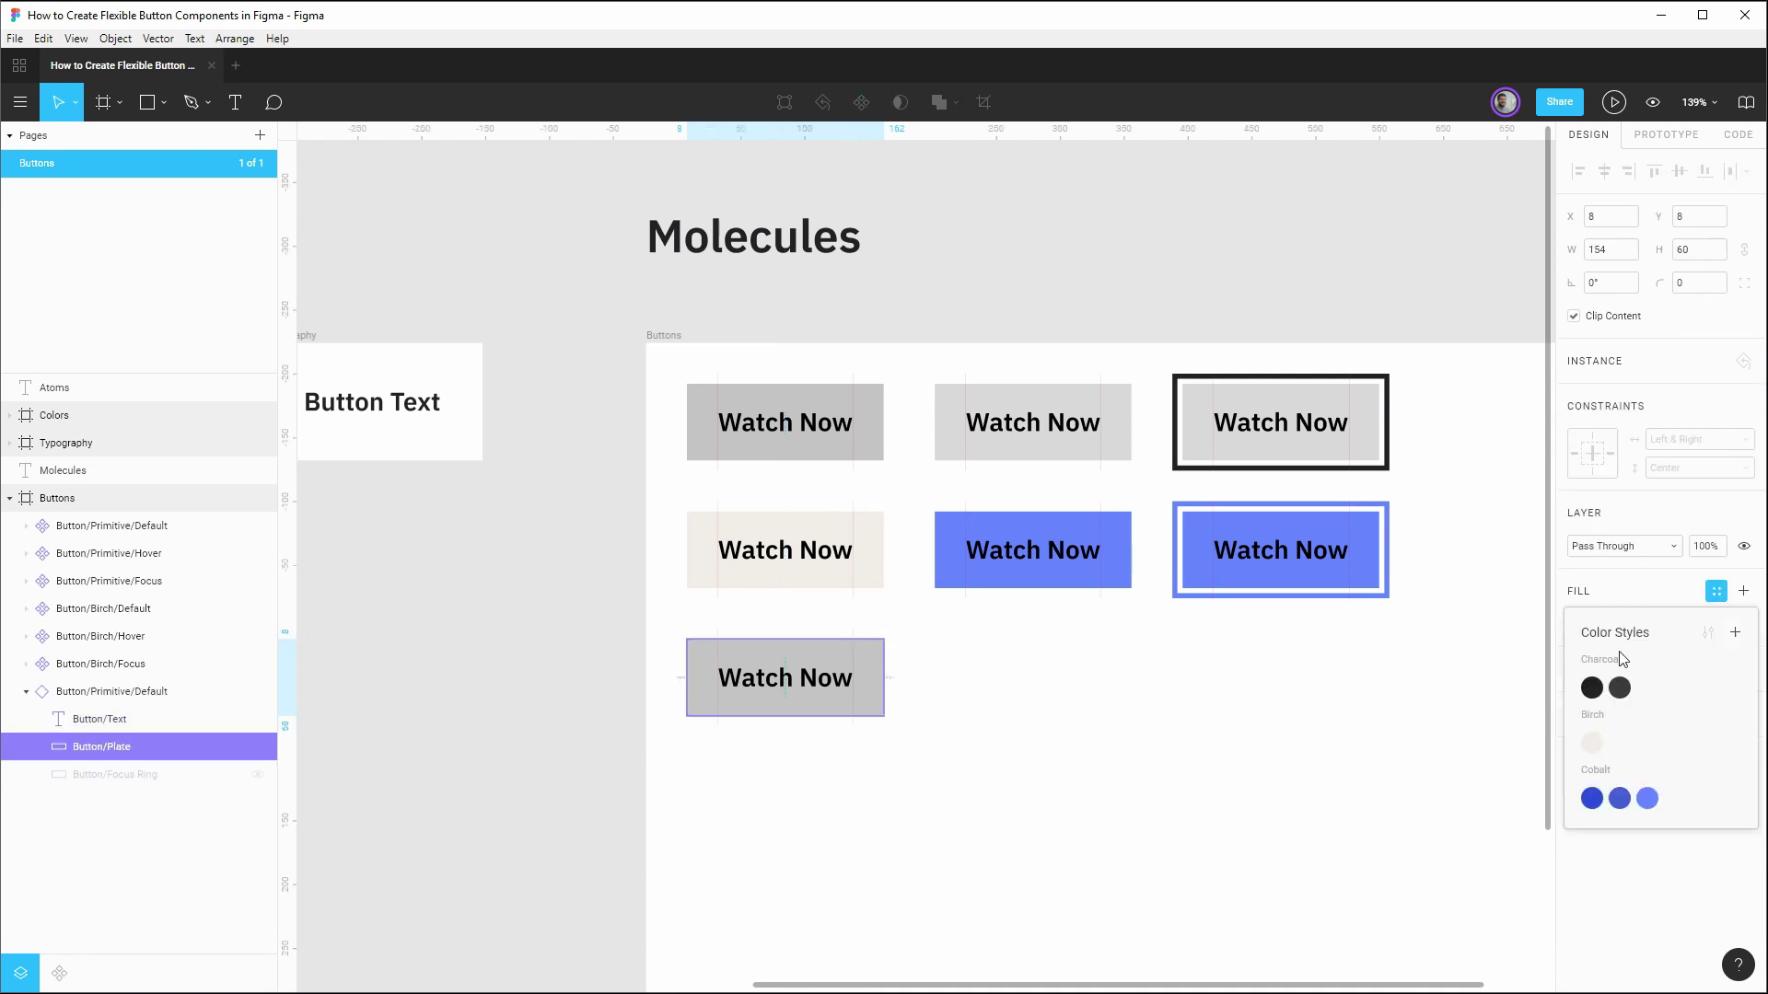
{"action": "left_click", "coordinate": [1592, 690]}
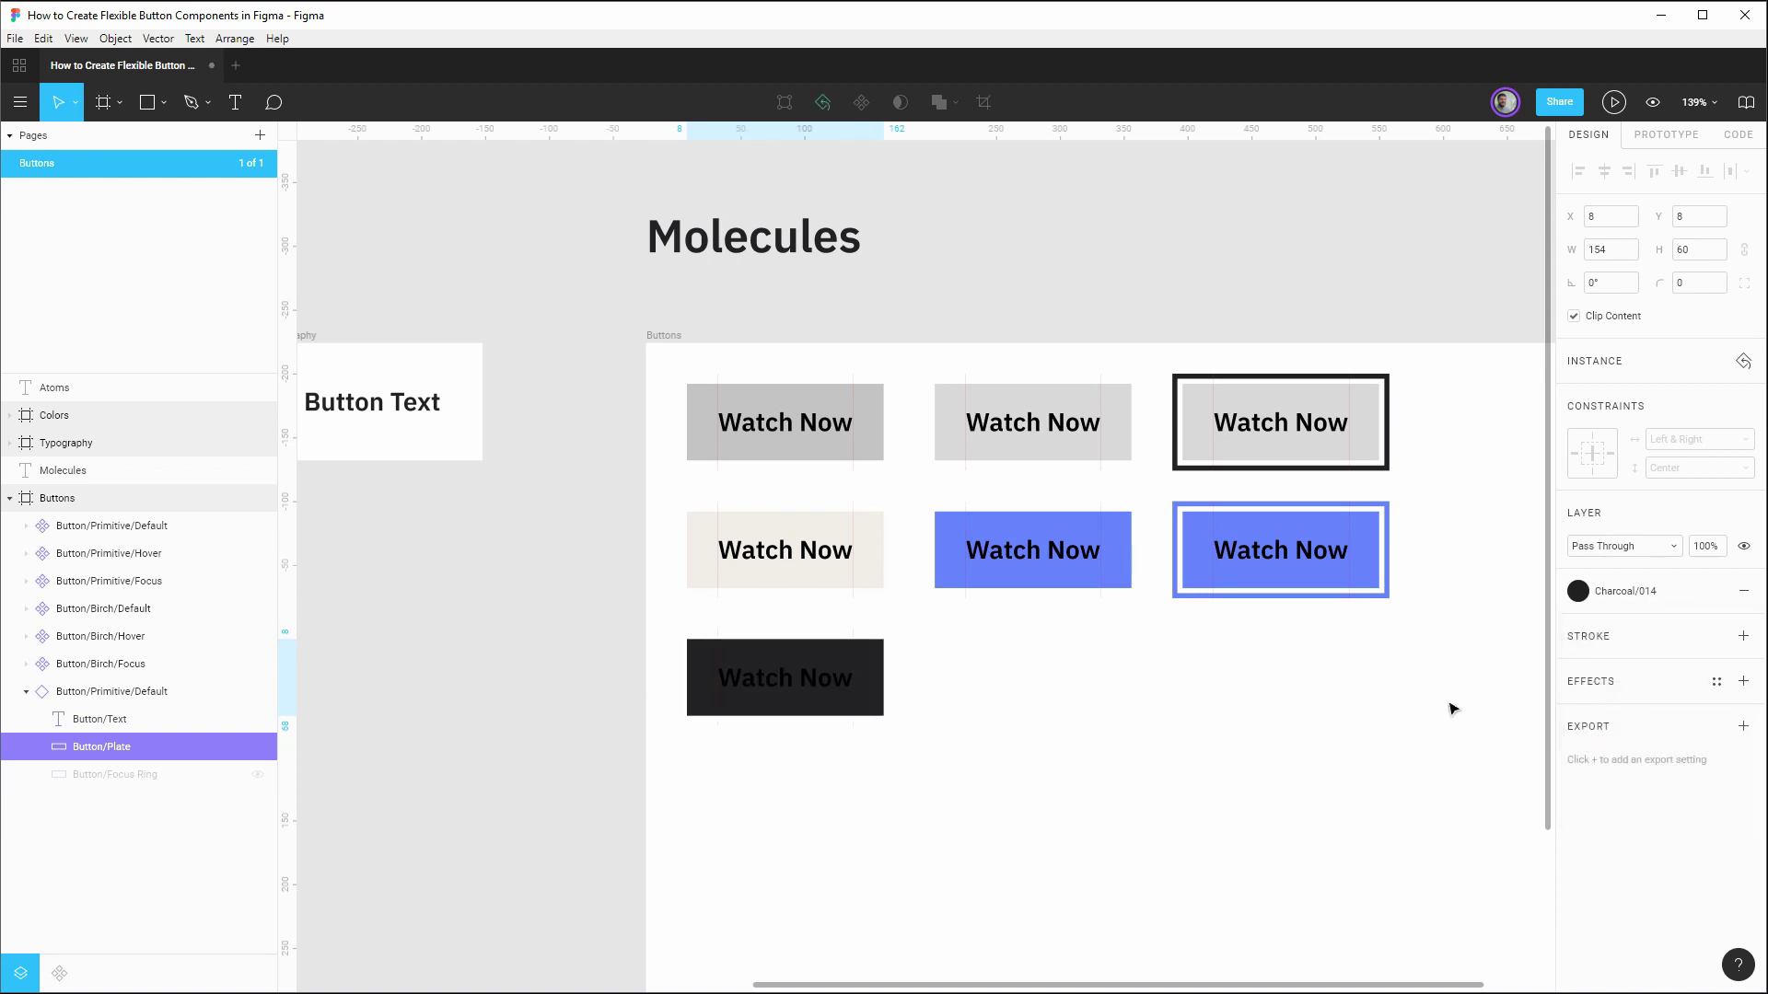
{"action": "left_click", "coordinate": [102, 722]}
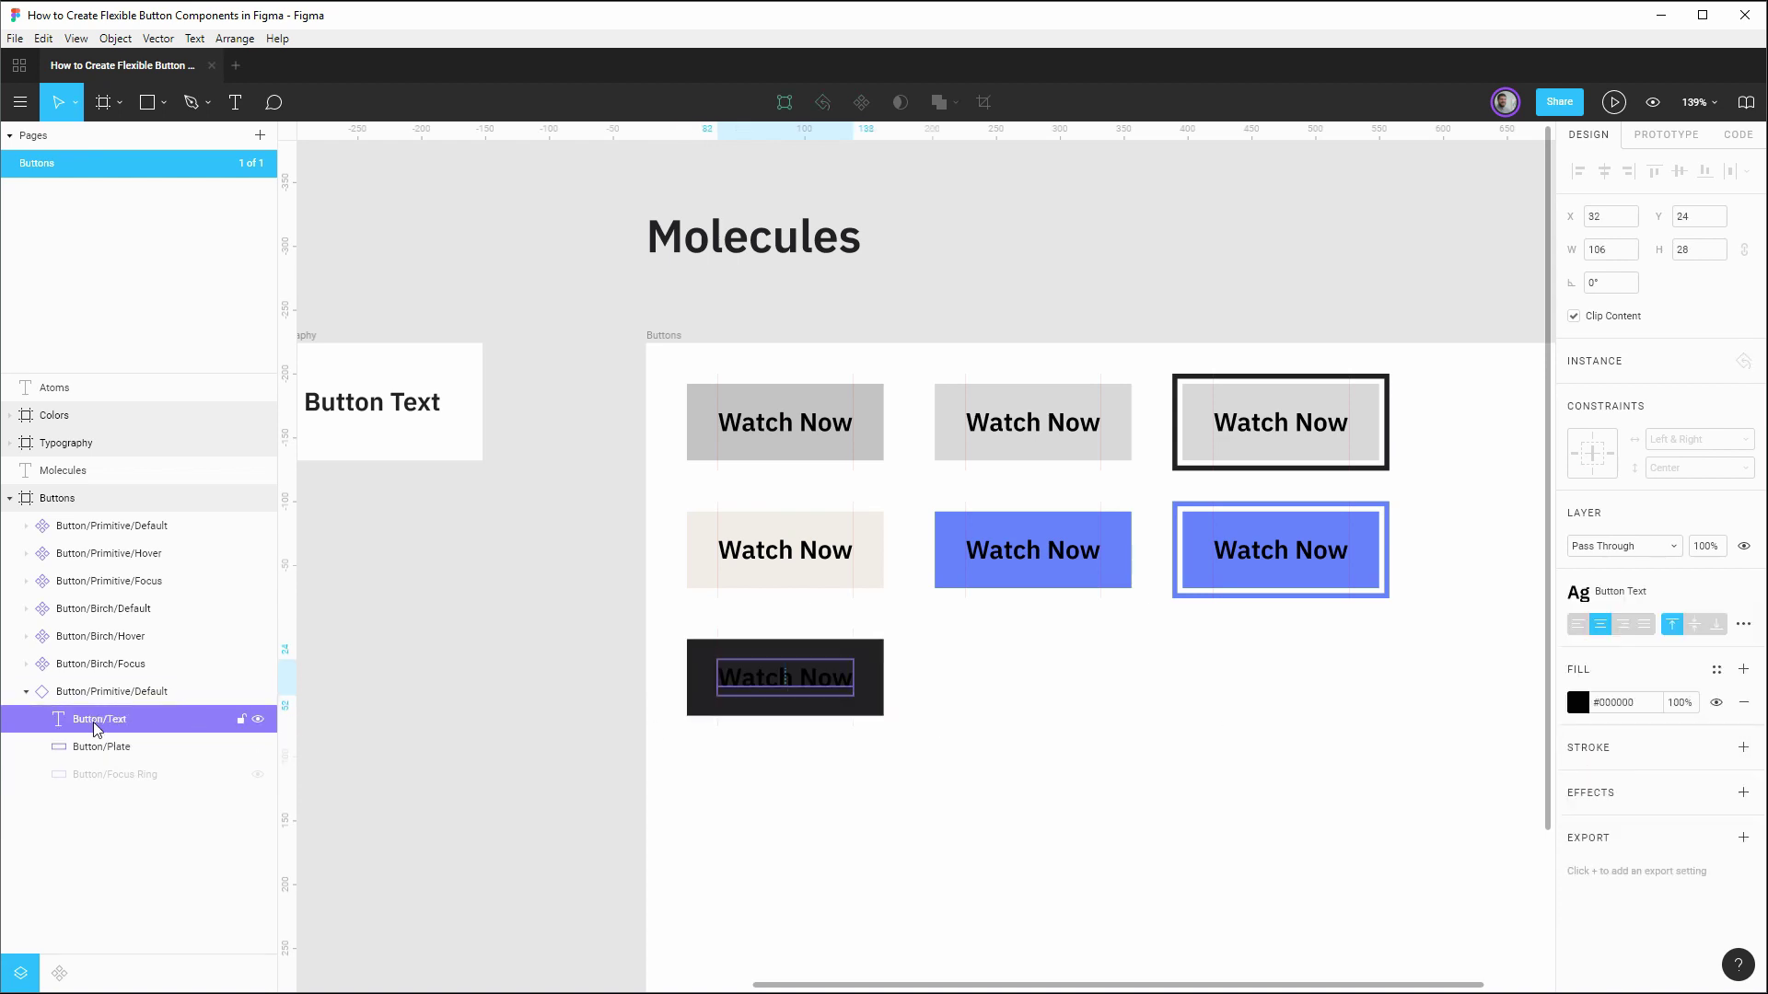
{"action": "left_click", "coordinate": [1717, 669]}
{"action": "left_click", "coordinate": [1592, 821]}
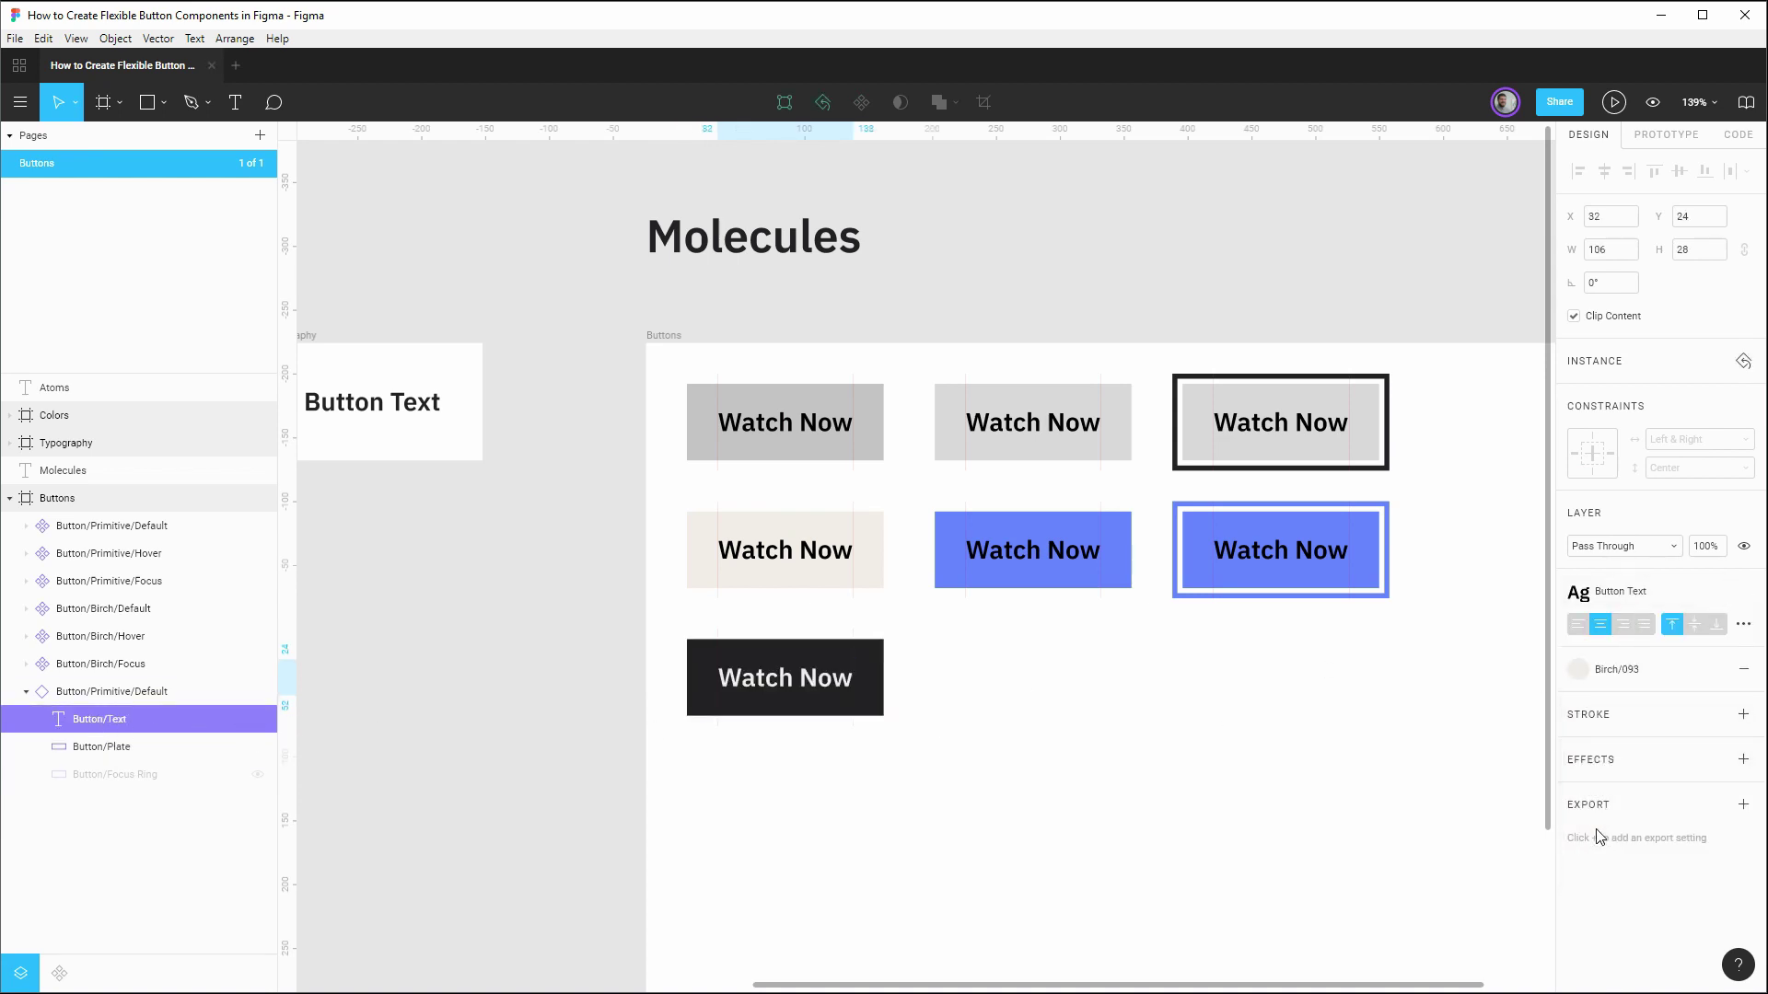
Step: Colour the copy's focus ring Cobalt/051 and leave it hidden
{"action": "left_click", "coordinate": [258, 774]}
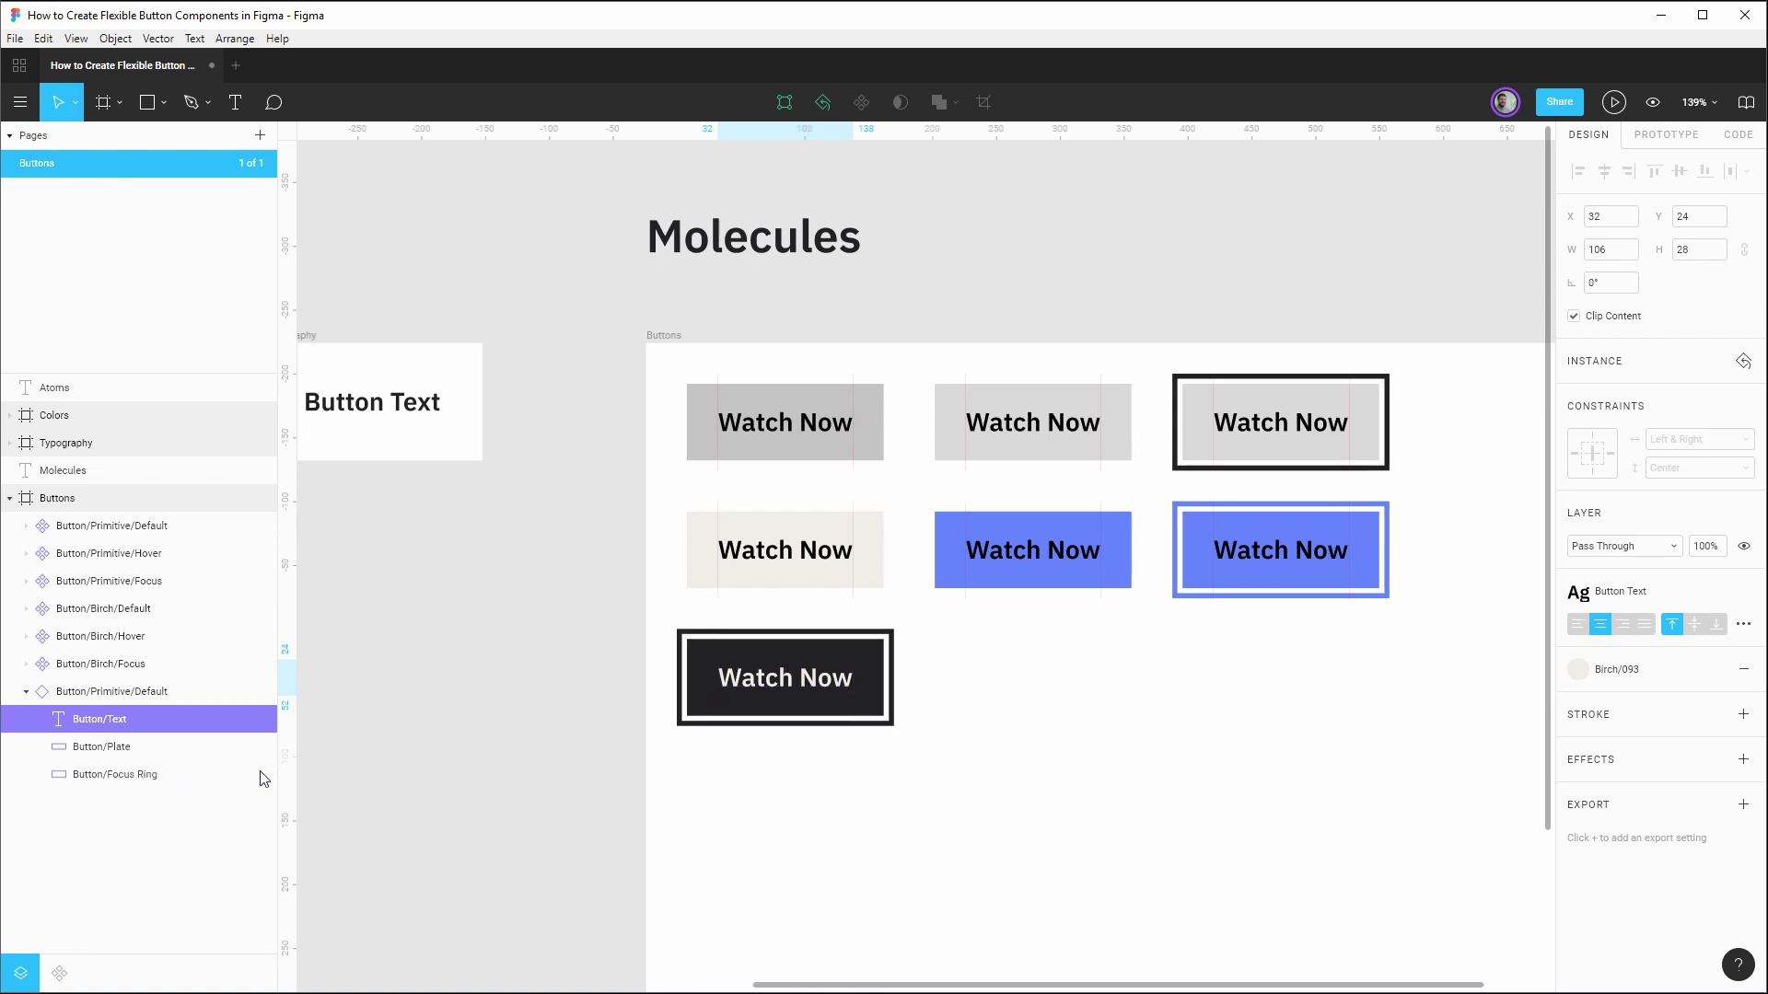
{"action": "left_click", "coordinate": [144, 776]}
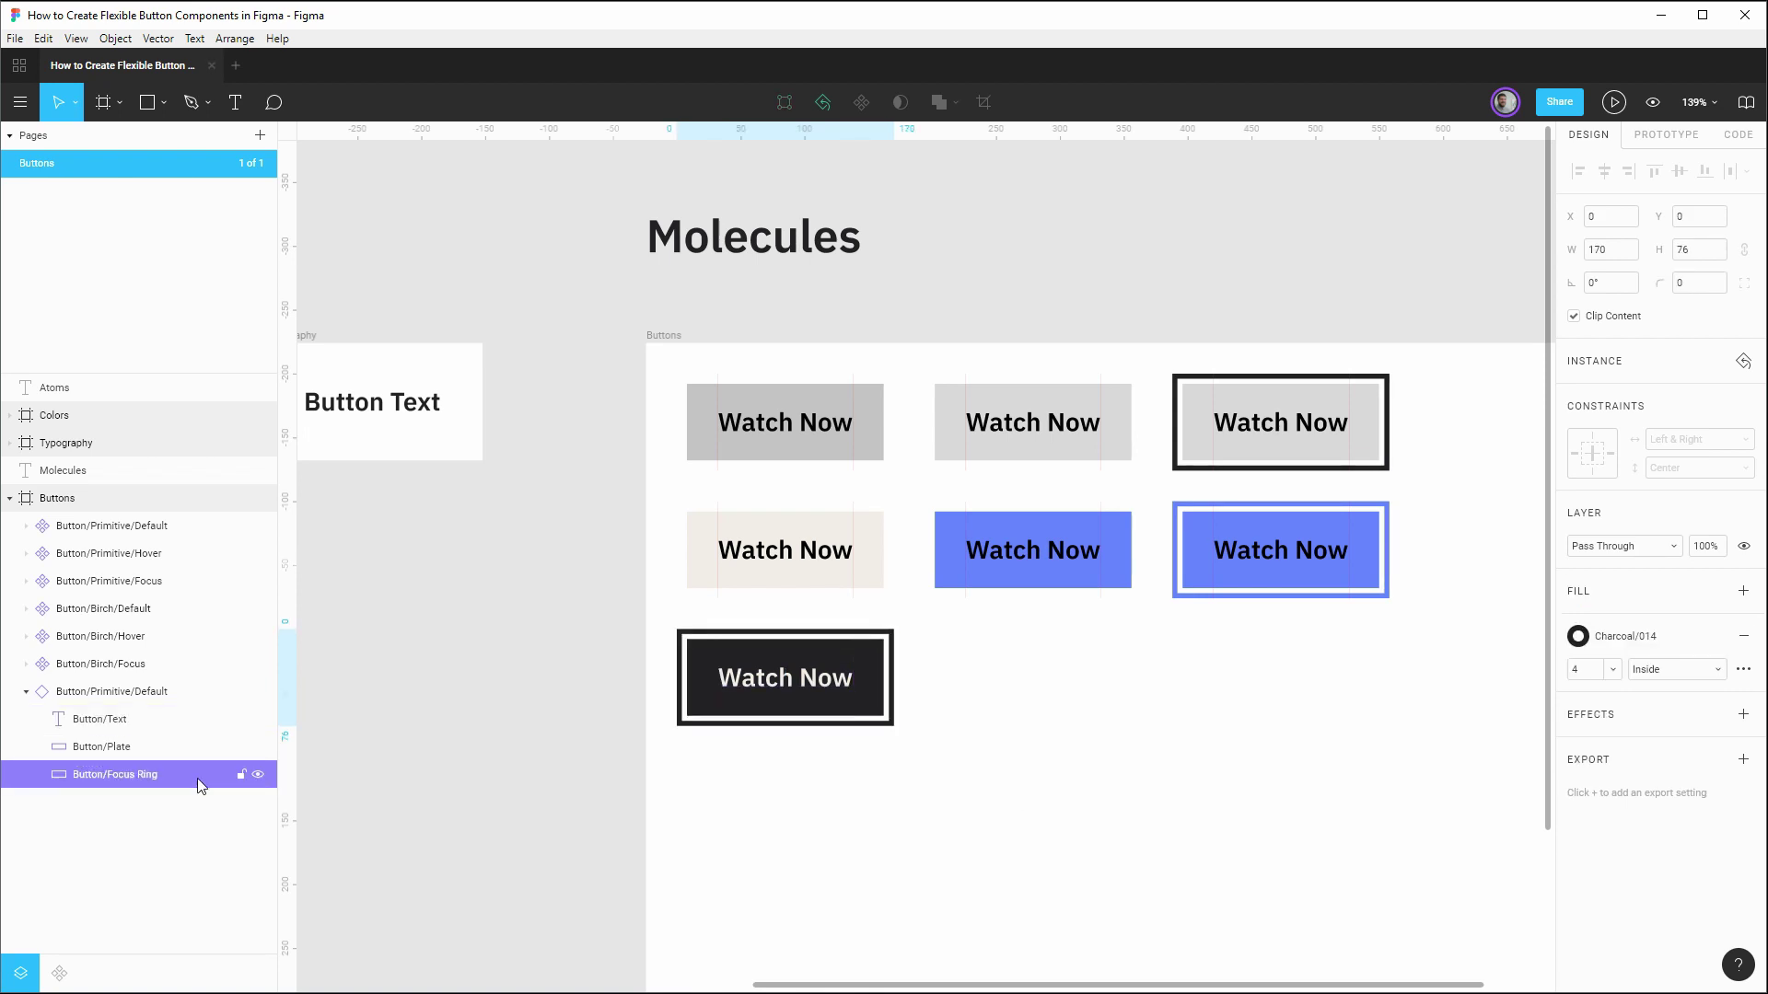
{"action": "left_click", "coordinate": [1609, 639]}
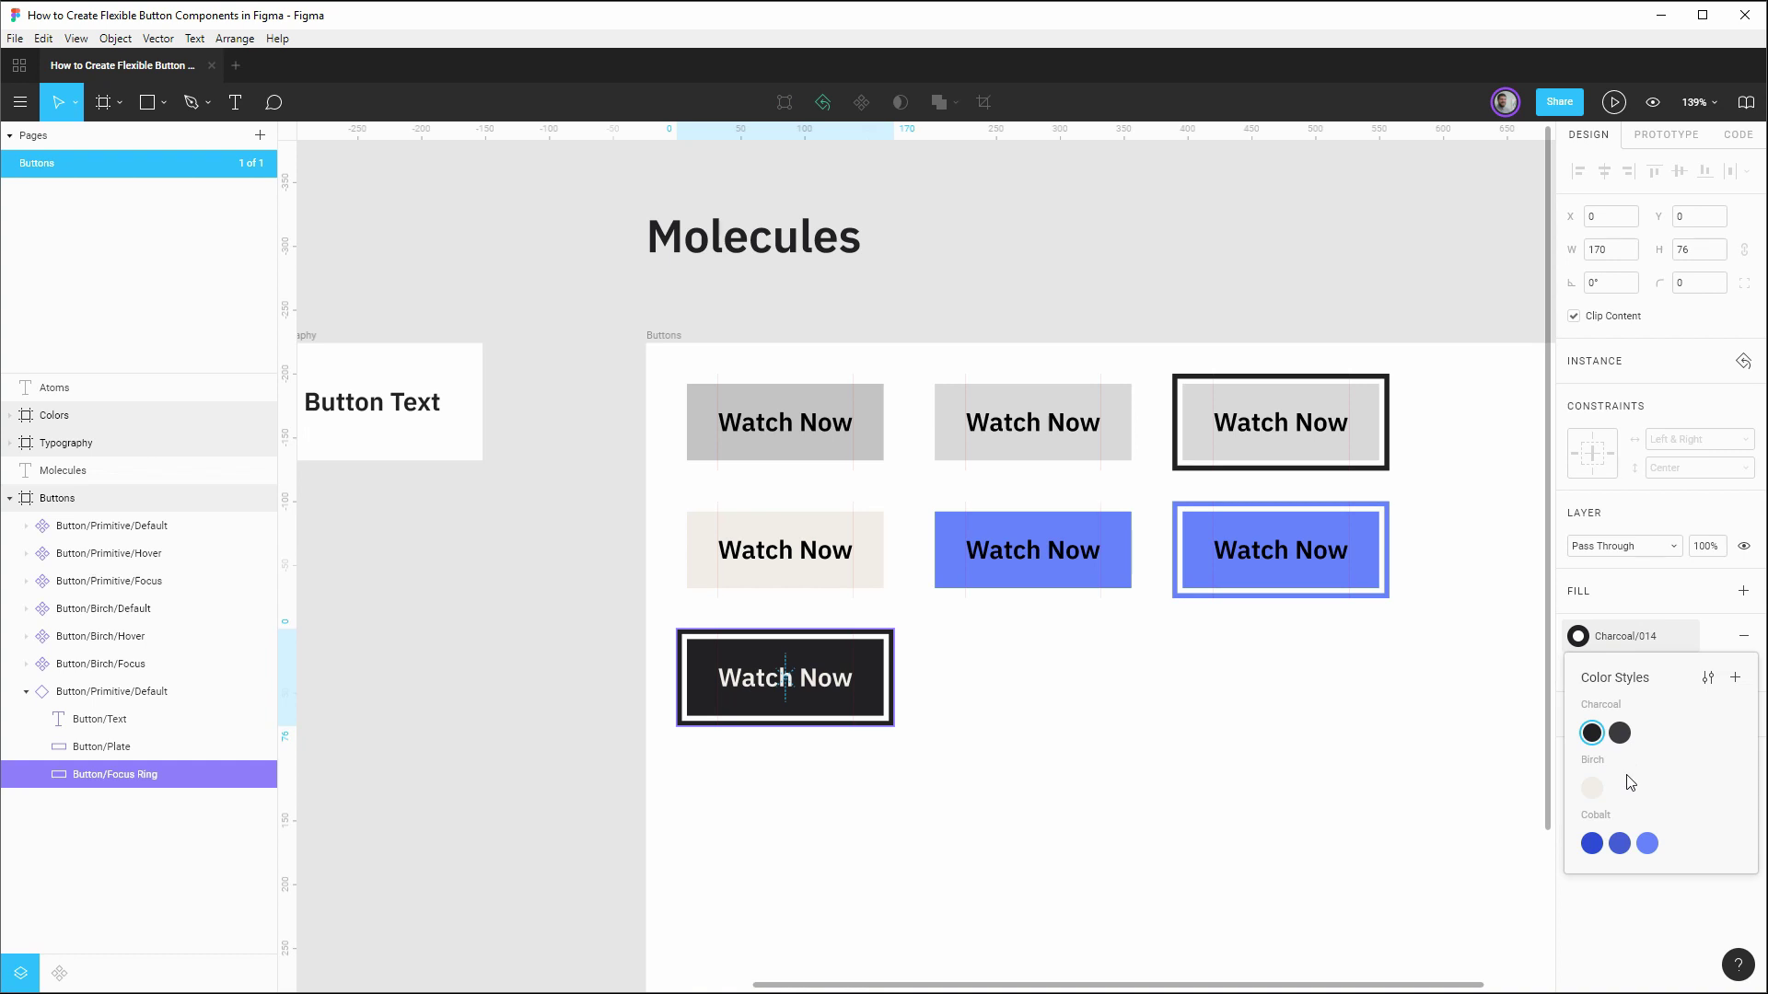
{"action": "left_click", "coordinate": [1591, 846]}
{"action": "left_click", "coordinate": [260, 775]}
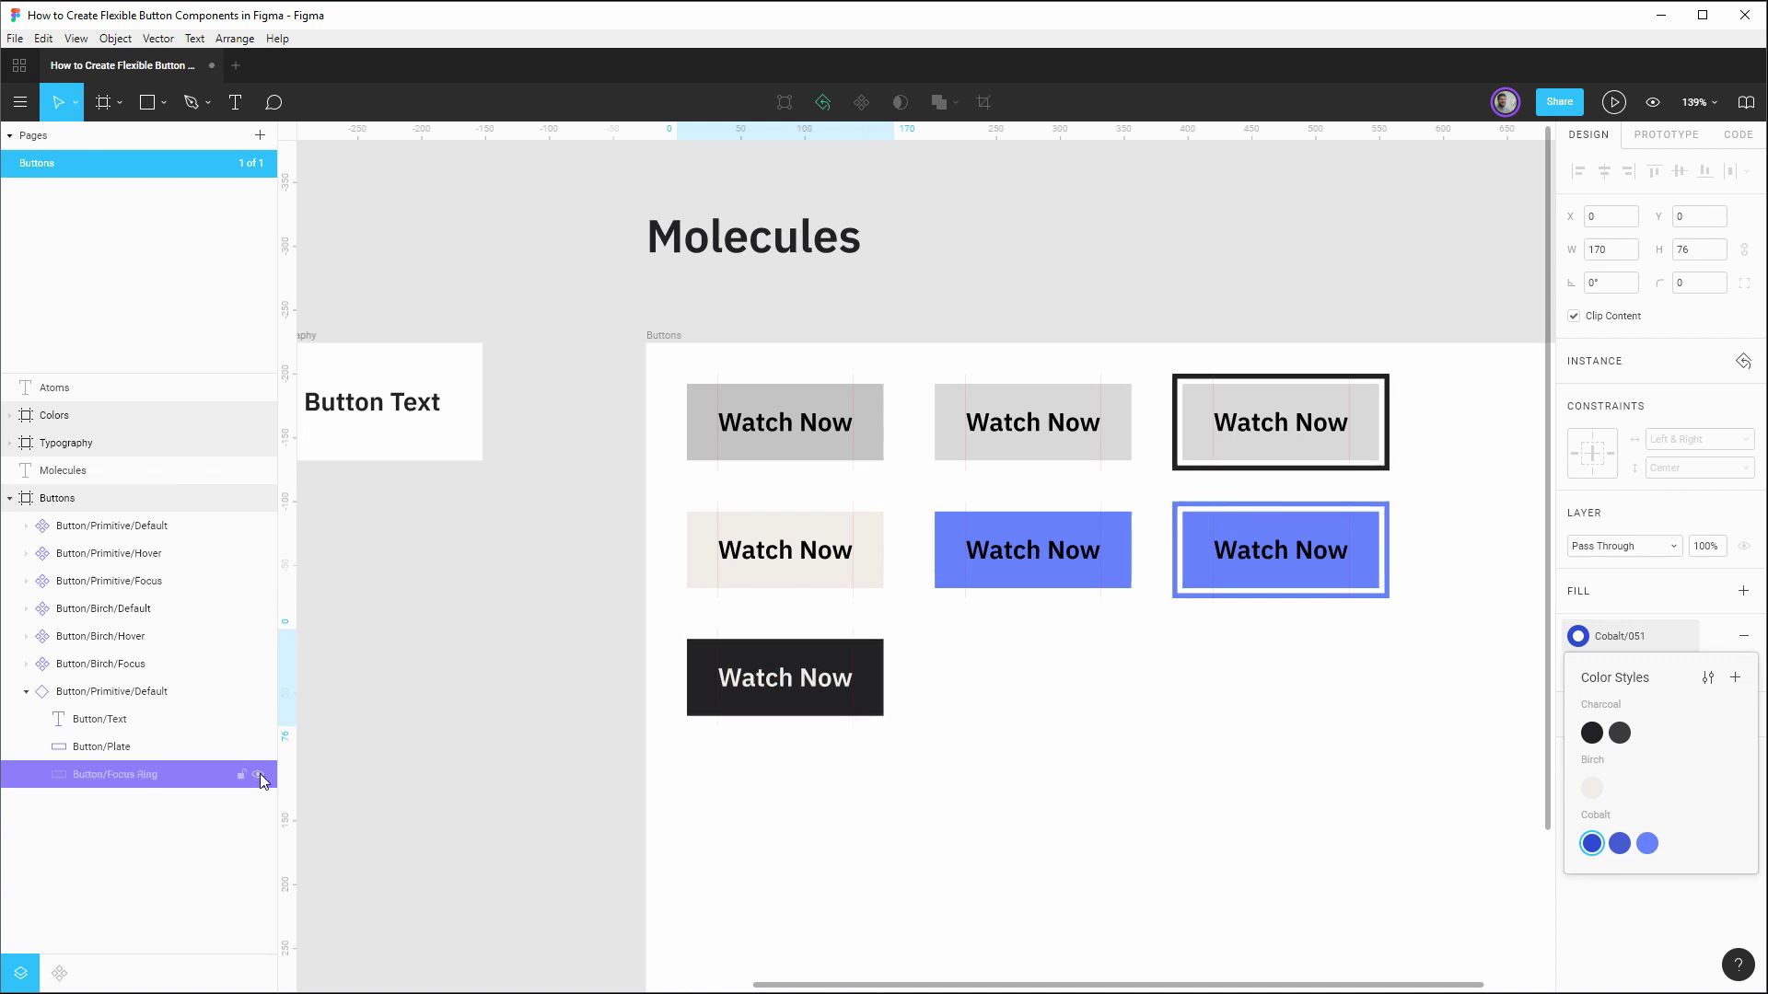
Step: Make the dark button a component named Button/Charcoal/Default
{"action": "left_click", "coordinate": [145, 693]}
{"action": "key", "text": "alt+l"}
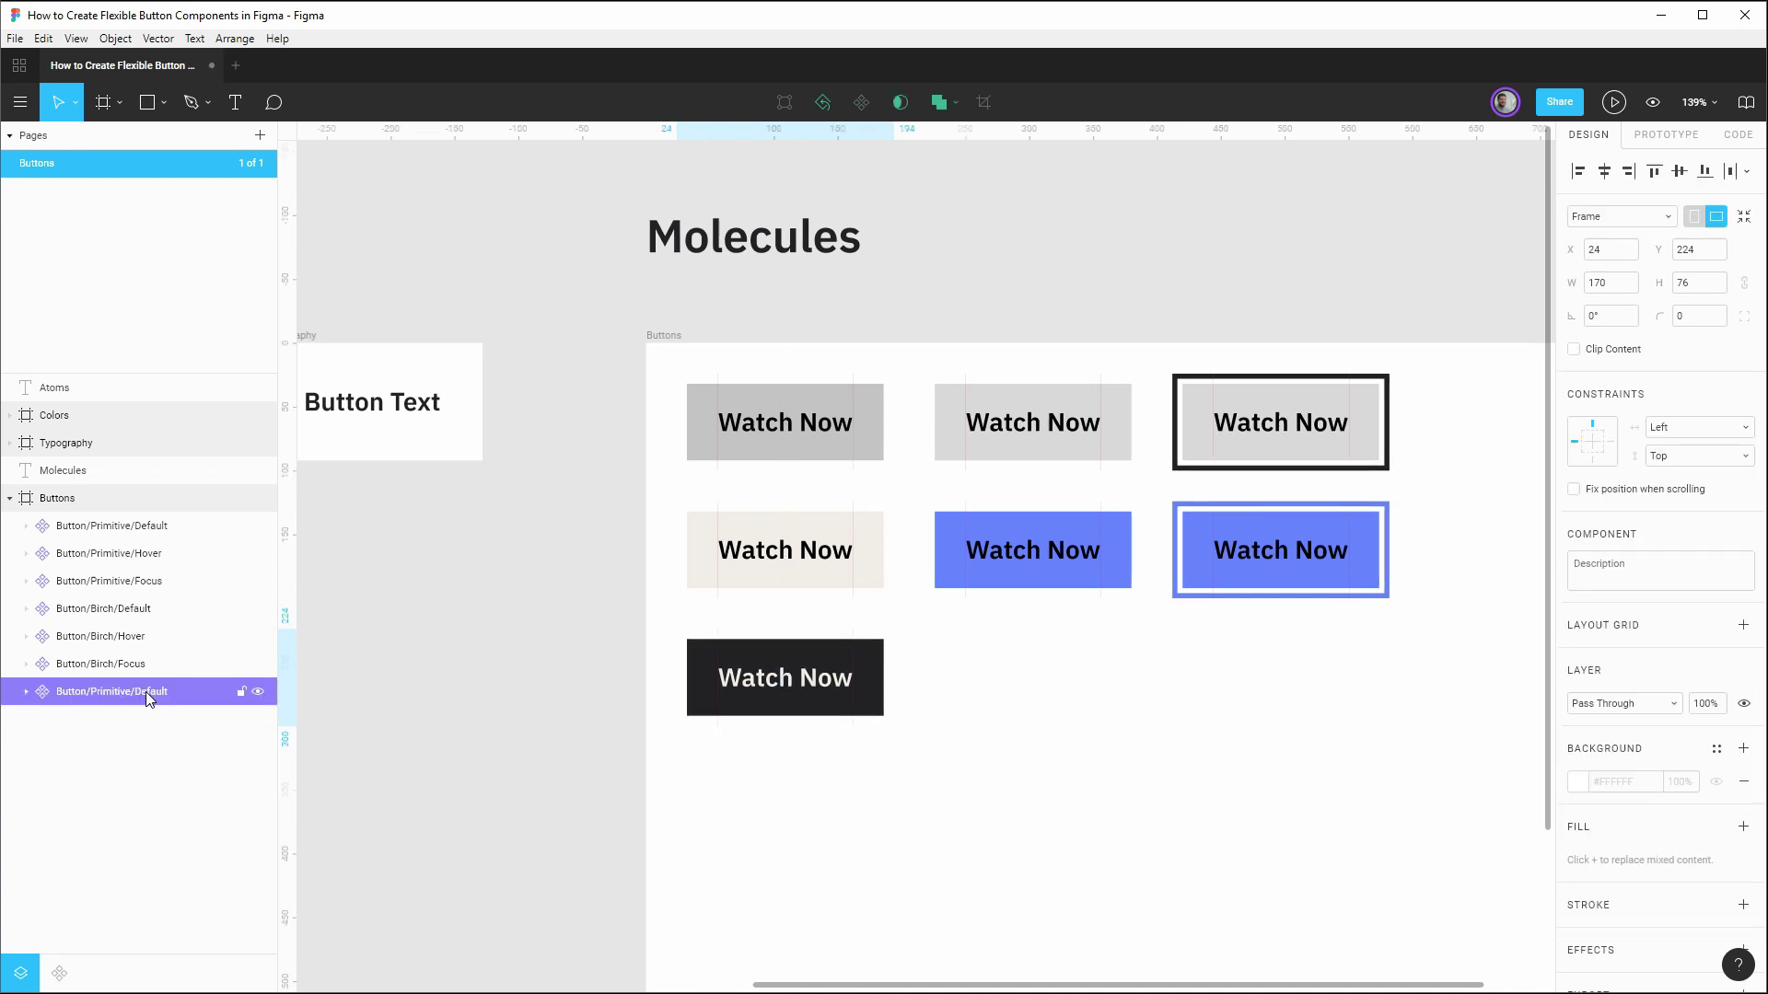
{"action": "double_click", "coordinate": [146, 693]}
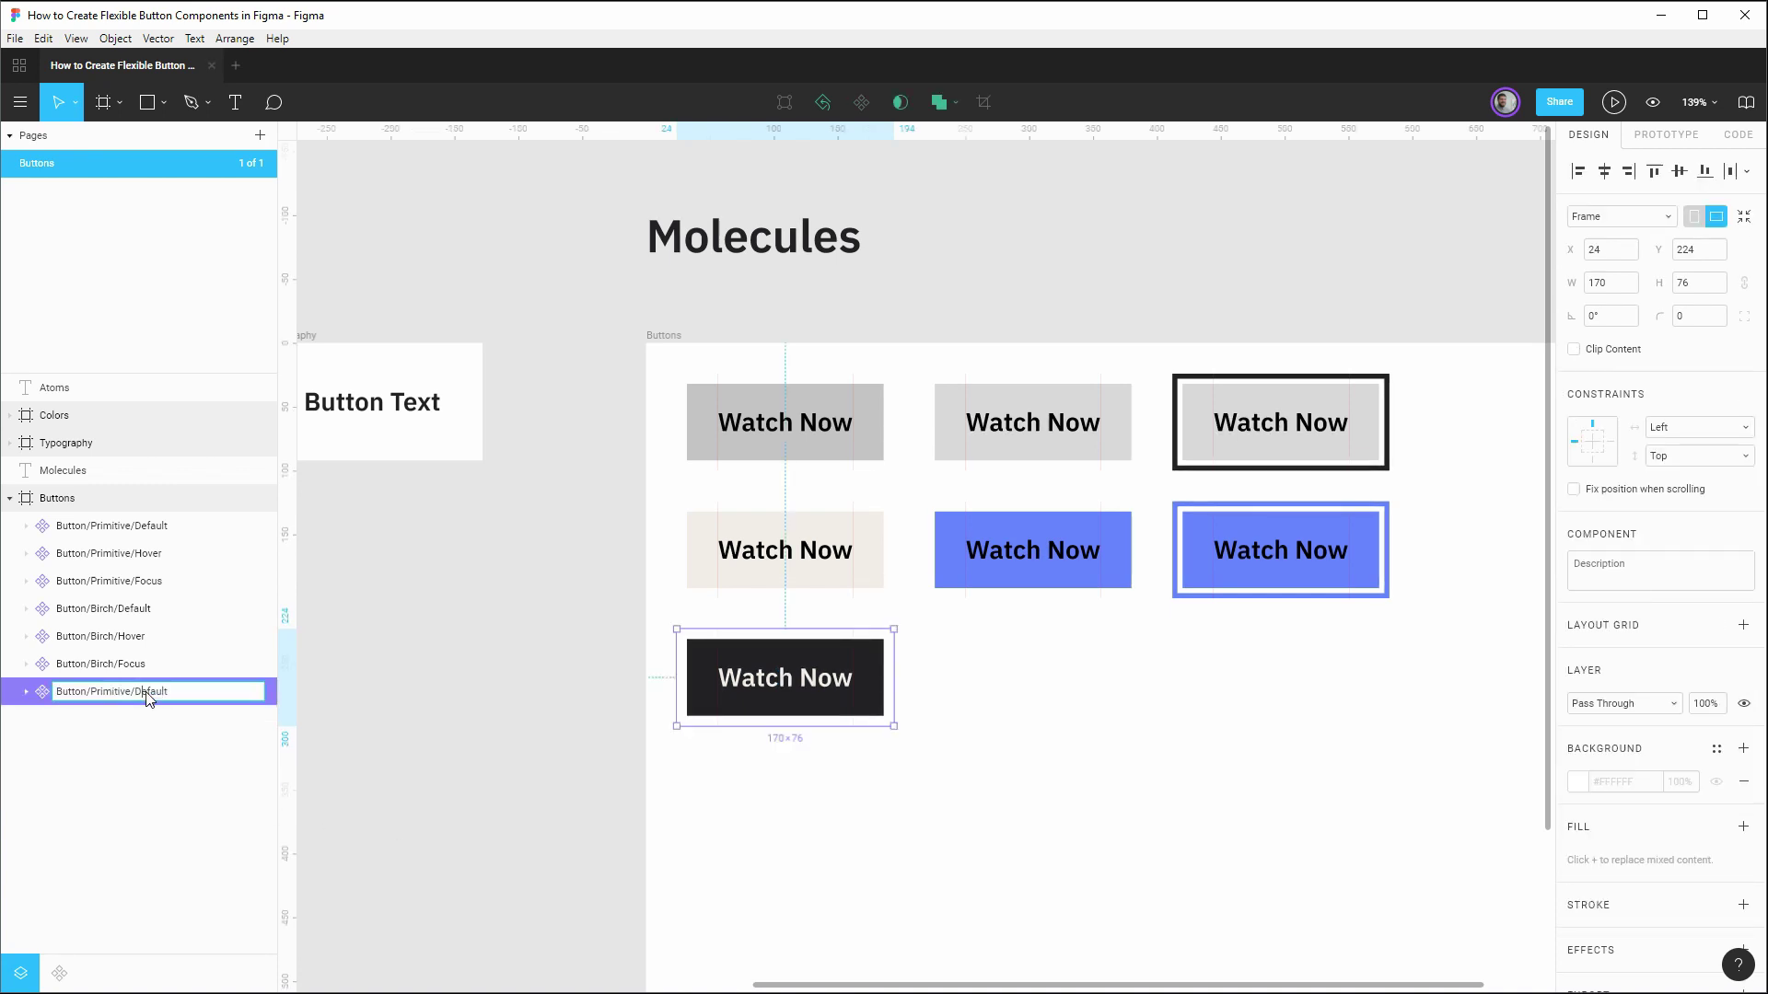
{"action": "key", "text": "BackSpace"}
{"action": "key", "text": "BackSpace"}
{"action": "key", "text": "BackSpace"}
{"action": "key", "text": "BackSpace"}
{"action": "key", "text": "BackSpace"}
{"action": "key", "text": "BackSpace"}
{"action": "key", "text": "BackSpace"}
{"action": "key", "text": "BackSpace"}
{"action": "key", "text": "BackSpace"}
{"action": "type", "text": "Charcoal"}
{"action": "key", "text": "Return"}
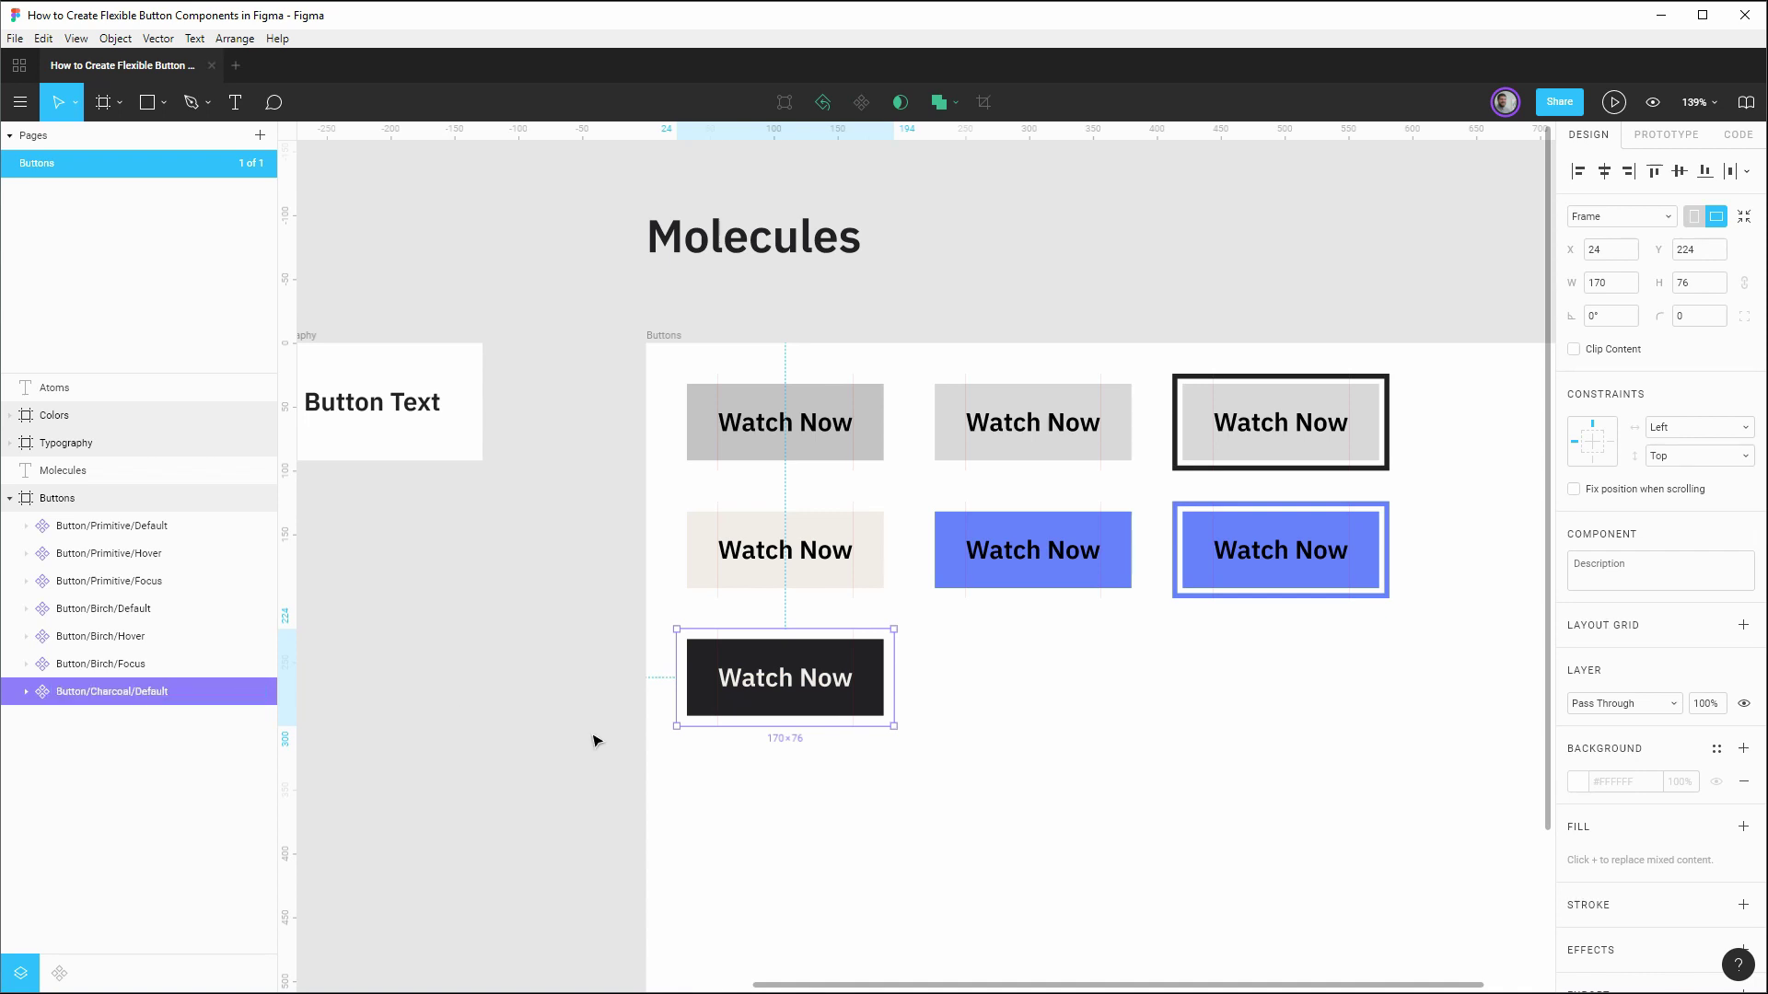
Step: Duplicate the Charcoal button twice along the row and lighten the middle plate to Charcoal/023
{"action": "left_click_drag", "start_coordinate": [840, 702], "coordinate": [1326, 715]}
{"action": "left_click_drag", "start_coordinate": [98, 695], "coordinate": [126, 764]}
{"action": "left_click", "coordinate": [129, 720]}
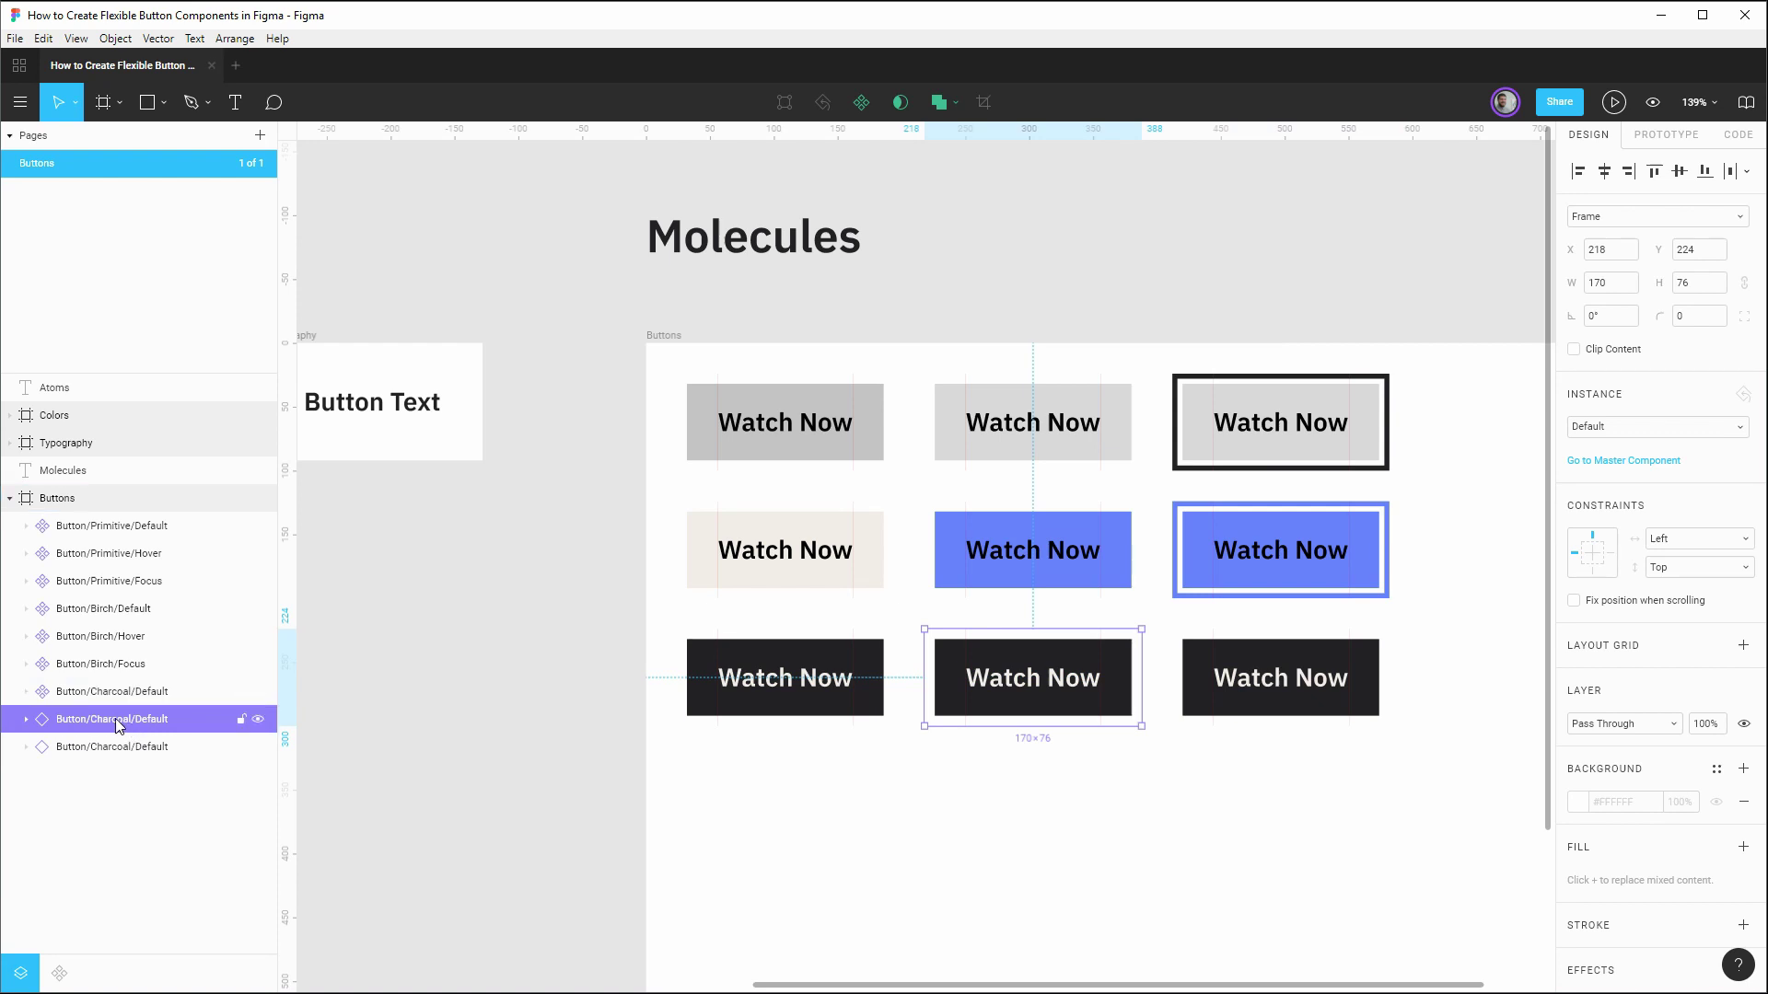
{"action": "left_click", "coordinate": [26, 719]}
{"action": "left_click", "coordinate": [43, 746]}
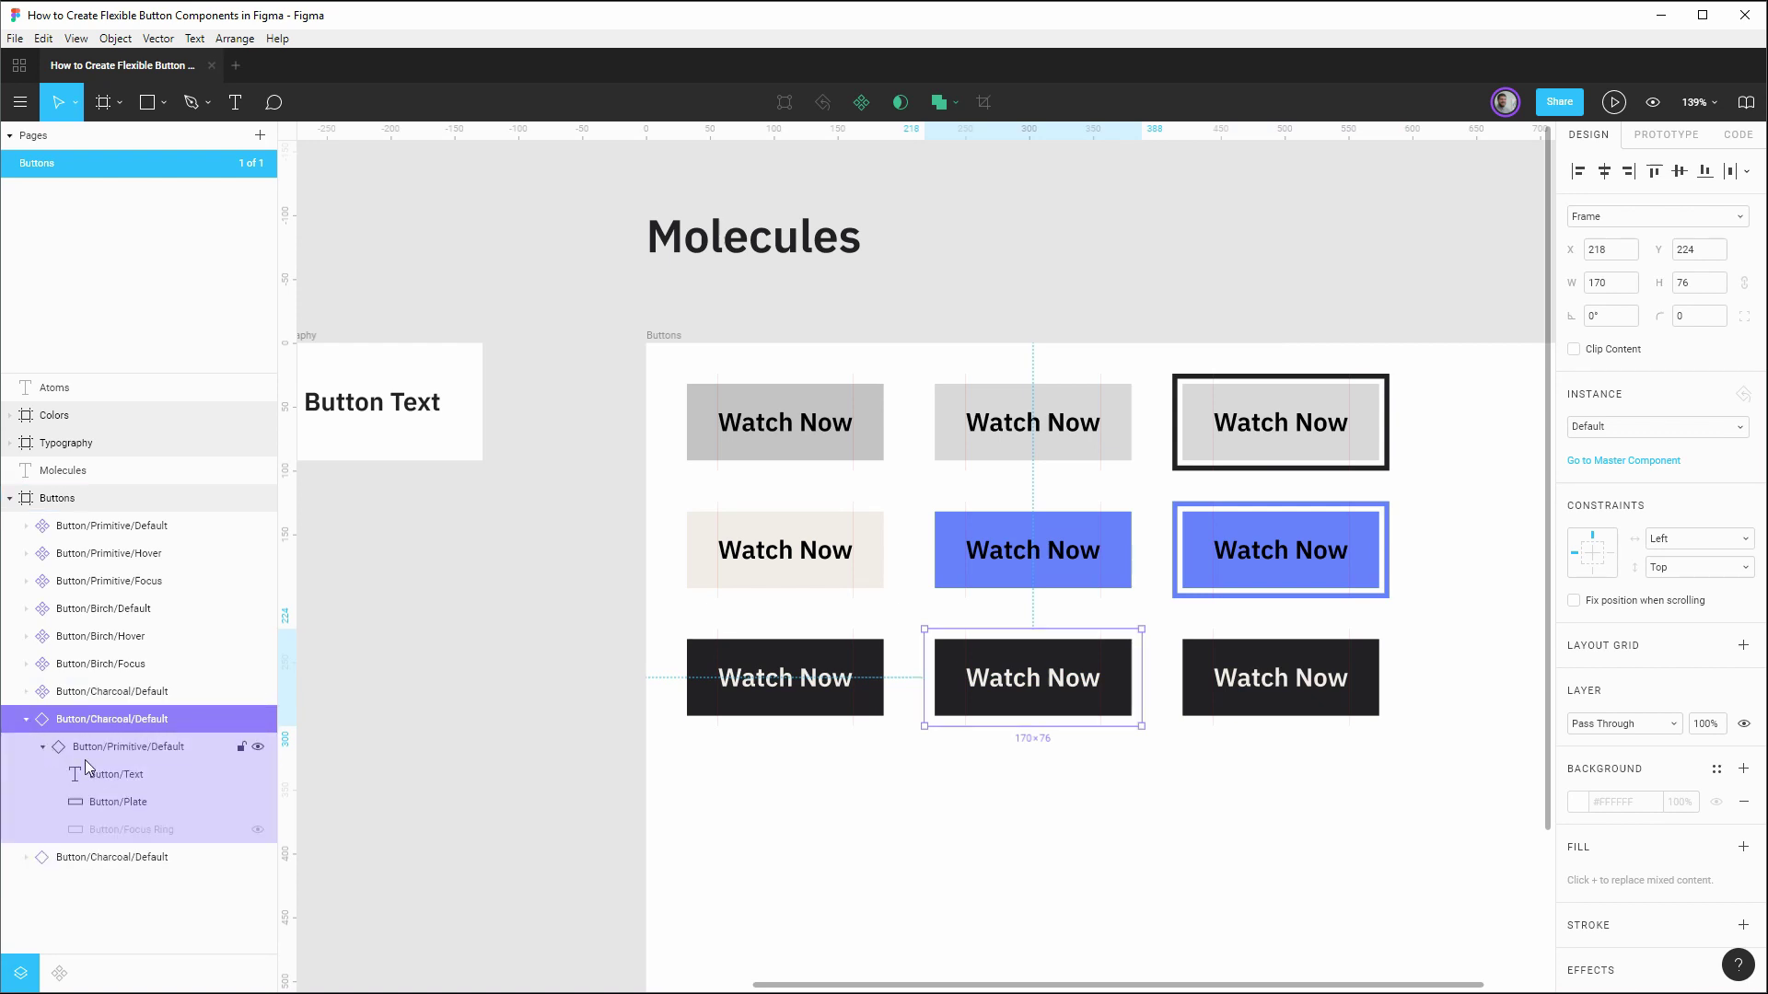
{"action": "left_click", "coordinate": [109, 803]}
{"action": "left_click", "coordinate": [1630, 594]}
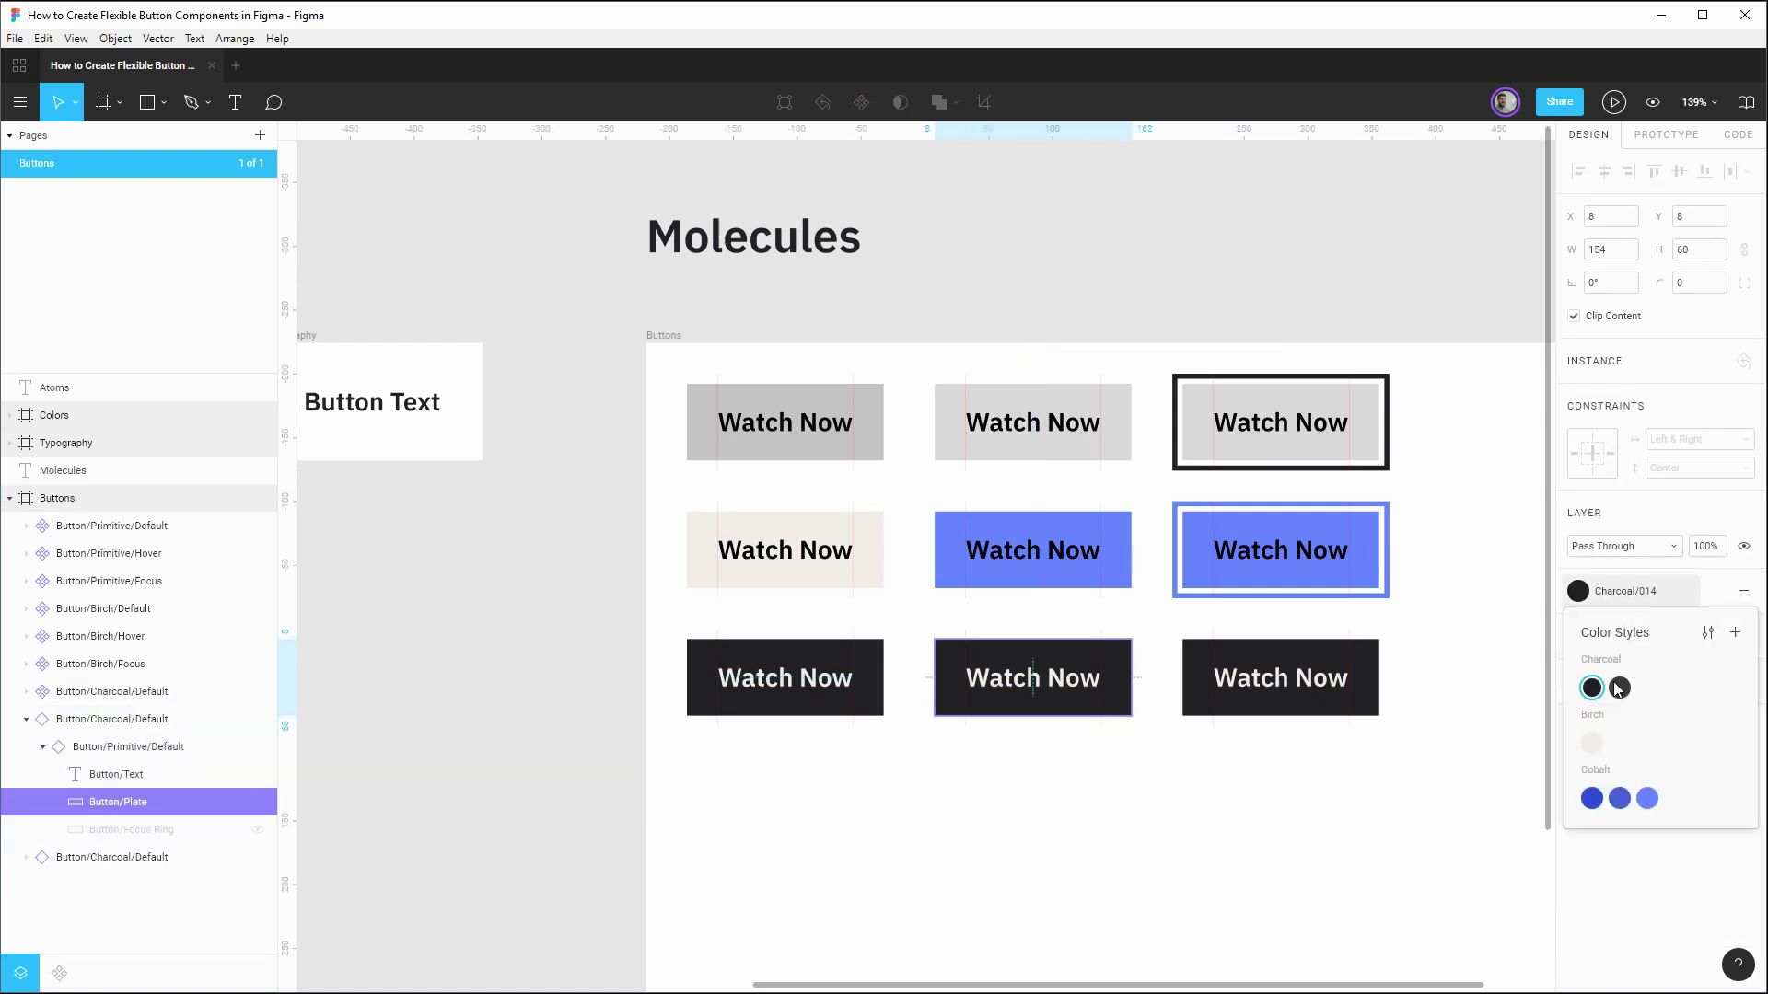
{"action": "left_click", "coordinate": [1616, 686]}
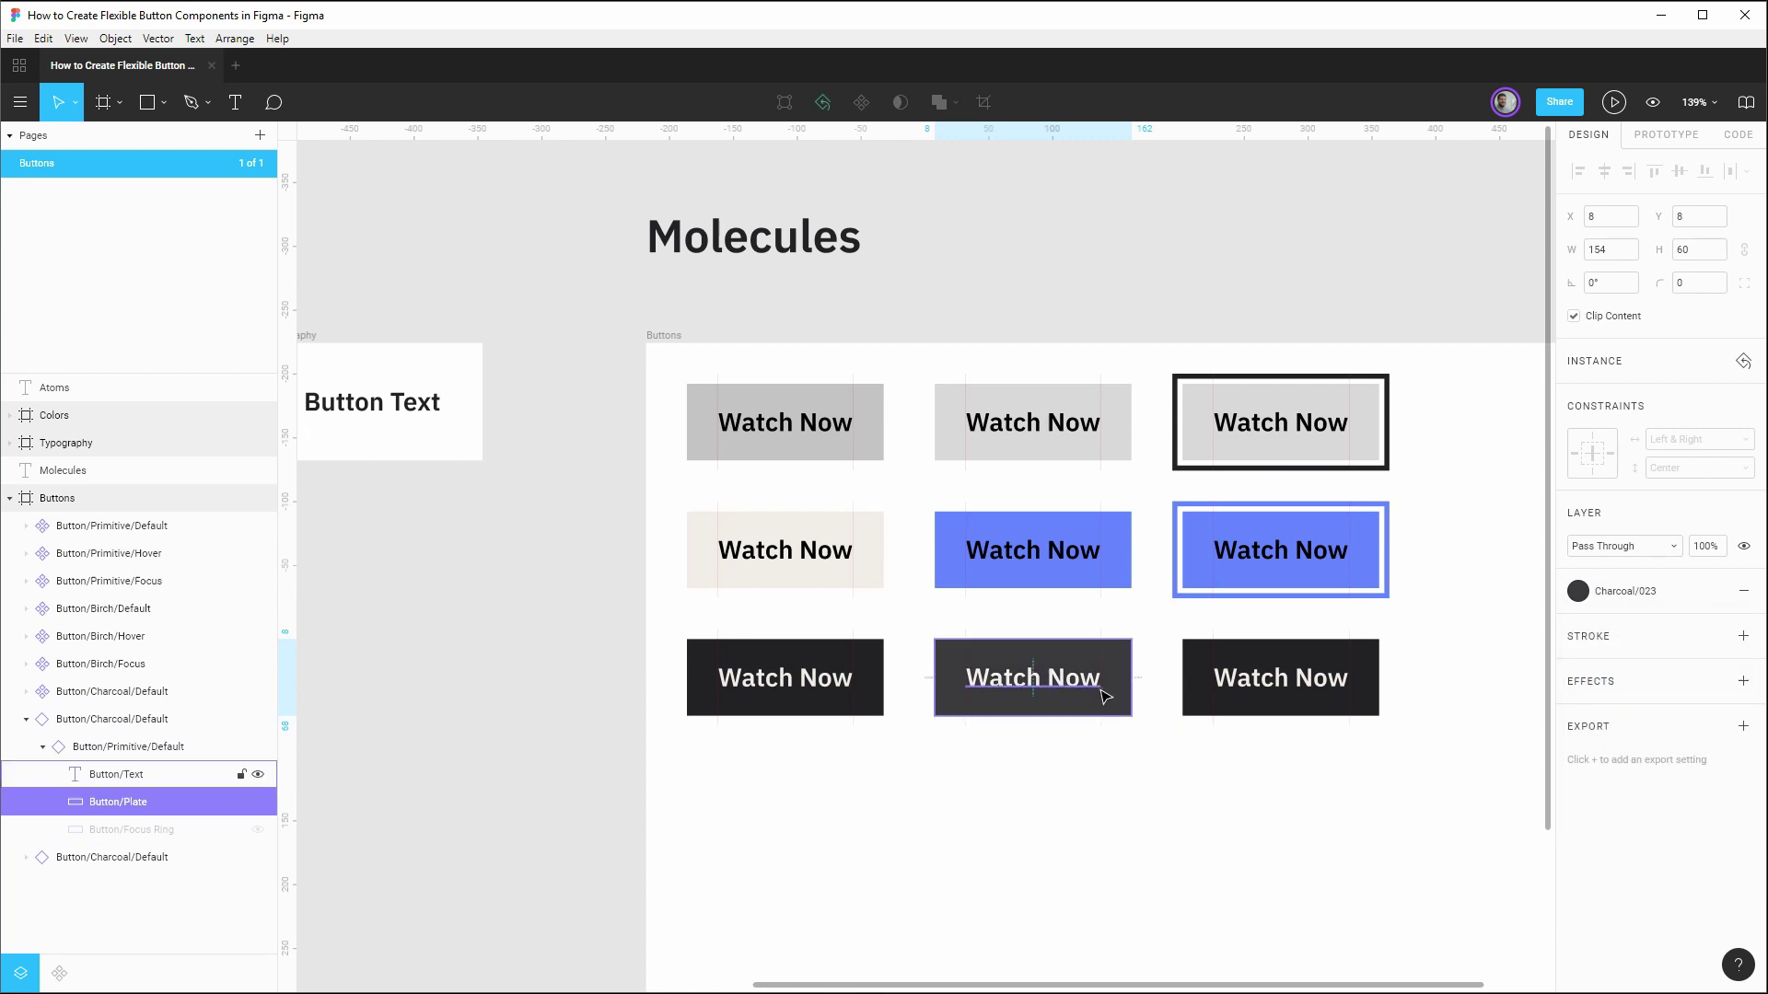
Step: Make the middle Charcoal button a component named Button/Charcoal/Hover
{"action": "left_click", "coordinate": [115, 721]}
{"action": "key", "text": "ctrl+alt+k"}
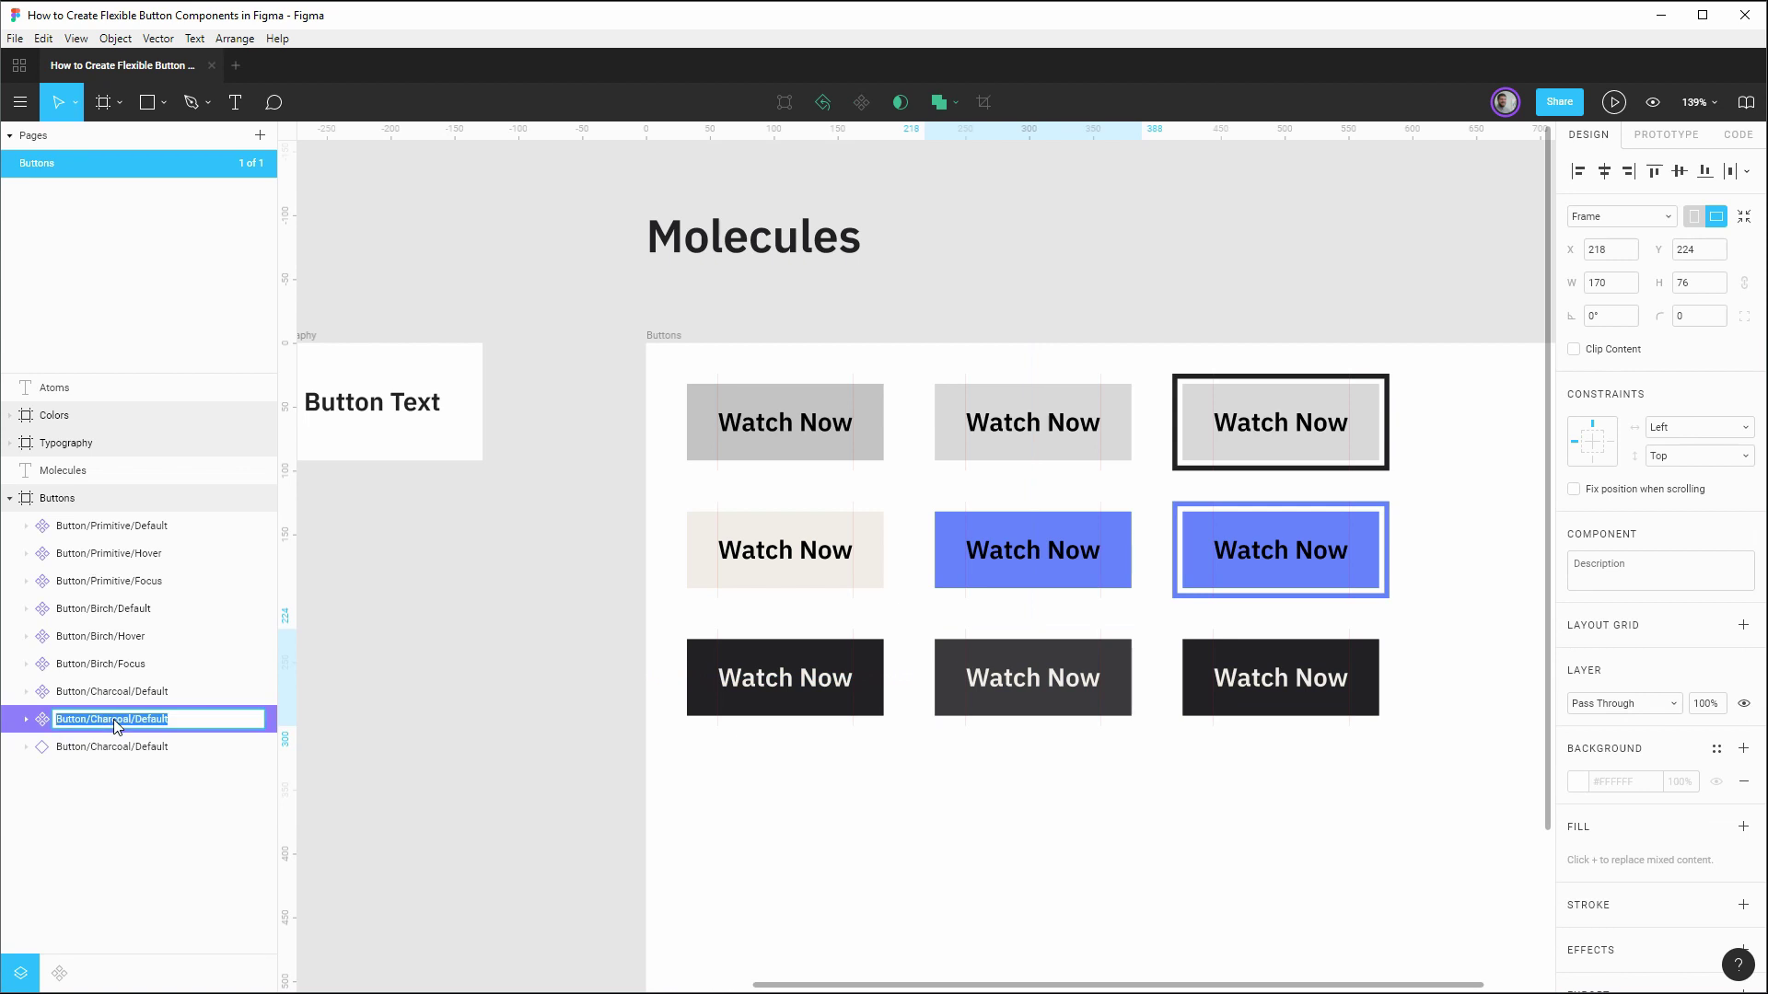
{"action": "double_click", "coordinate": [117, 721]}
{"action": "key", "text": "Right"}
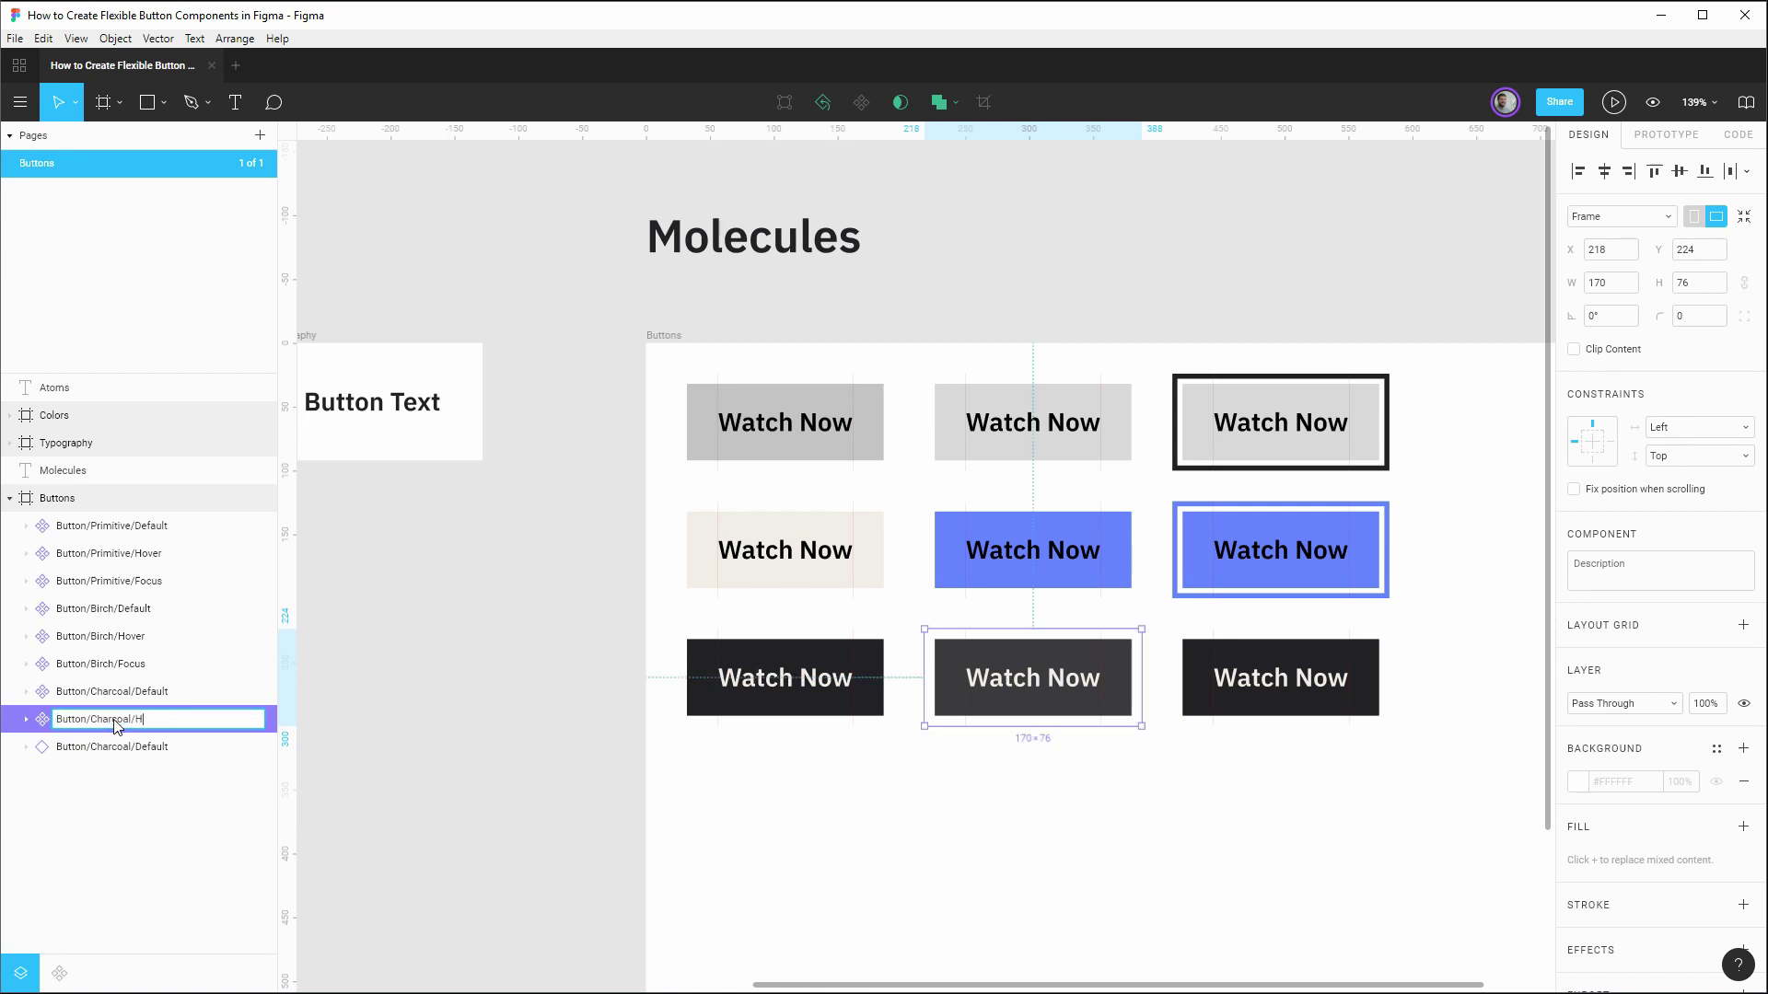
{"action": "key", "text": "Return"}
Step: Give the third Charcoal button a Charcoal/023 plate and show its focus ring
{"action": "left_click", "coordinate": [119, 747]}
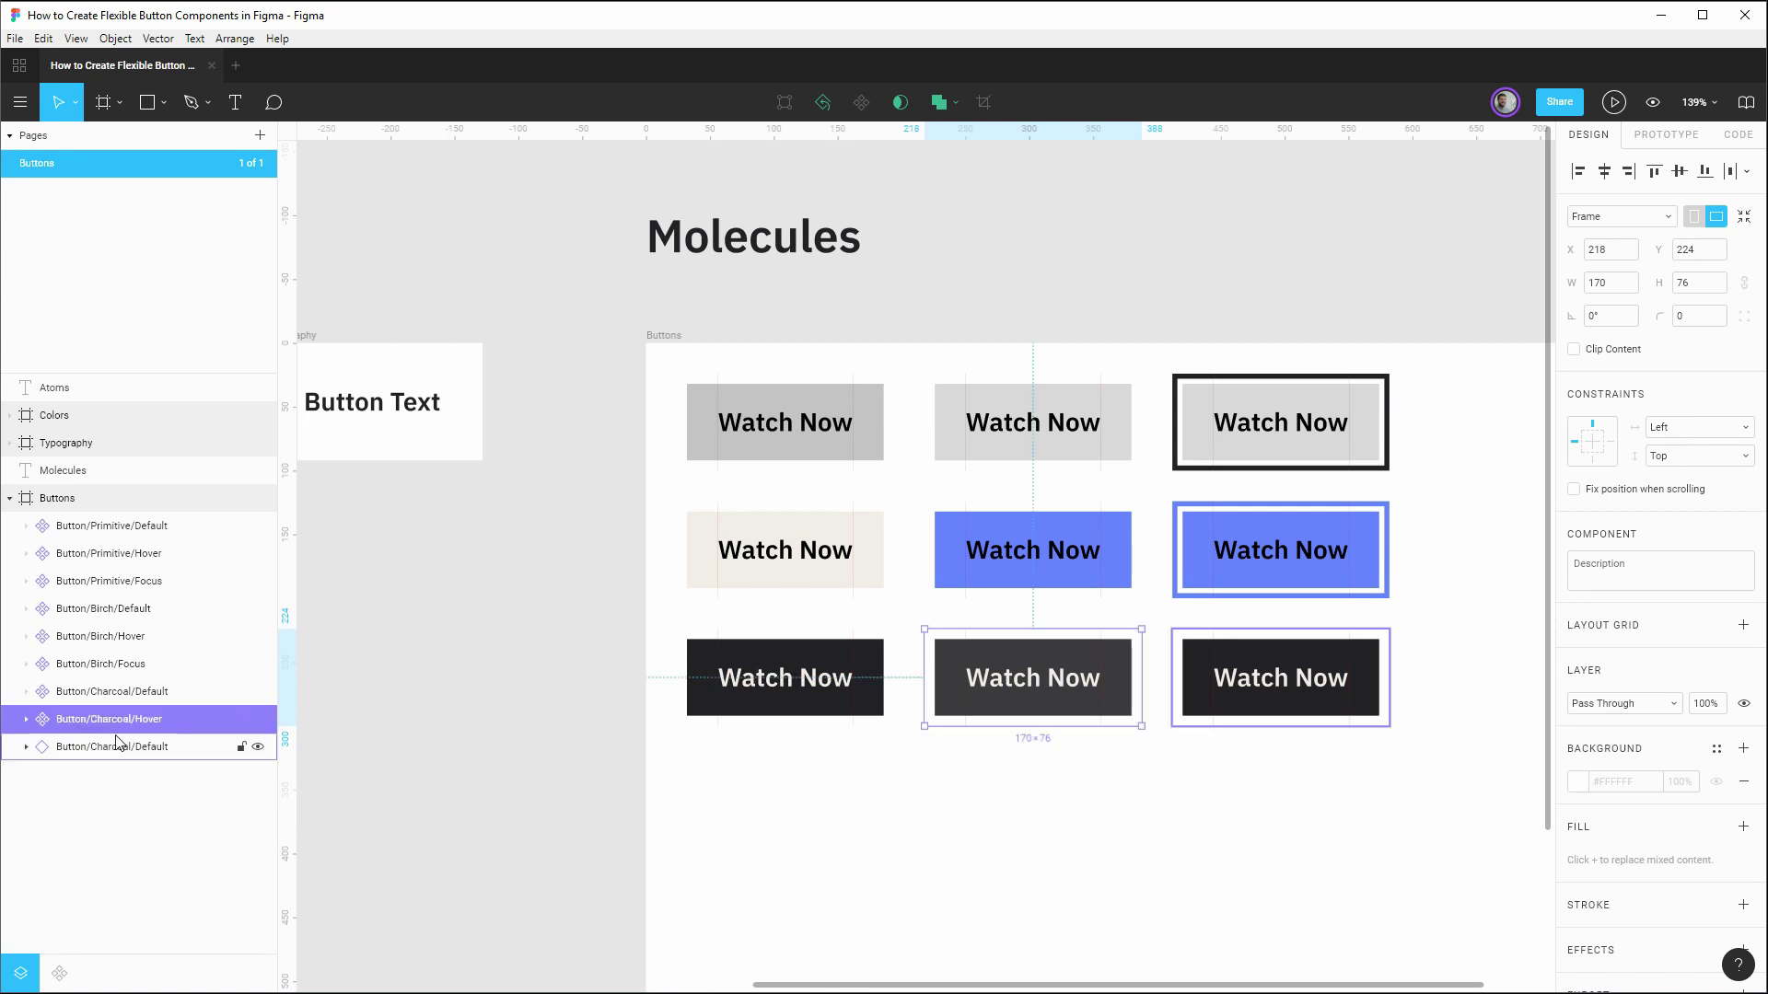
{"action": "left_click", "coordinate": [28, 748]}
{"action": "left_click", "coordinate": [42, 775]}
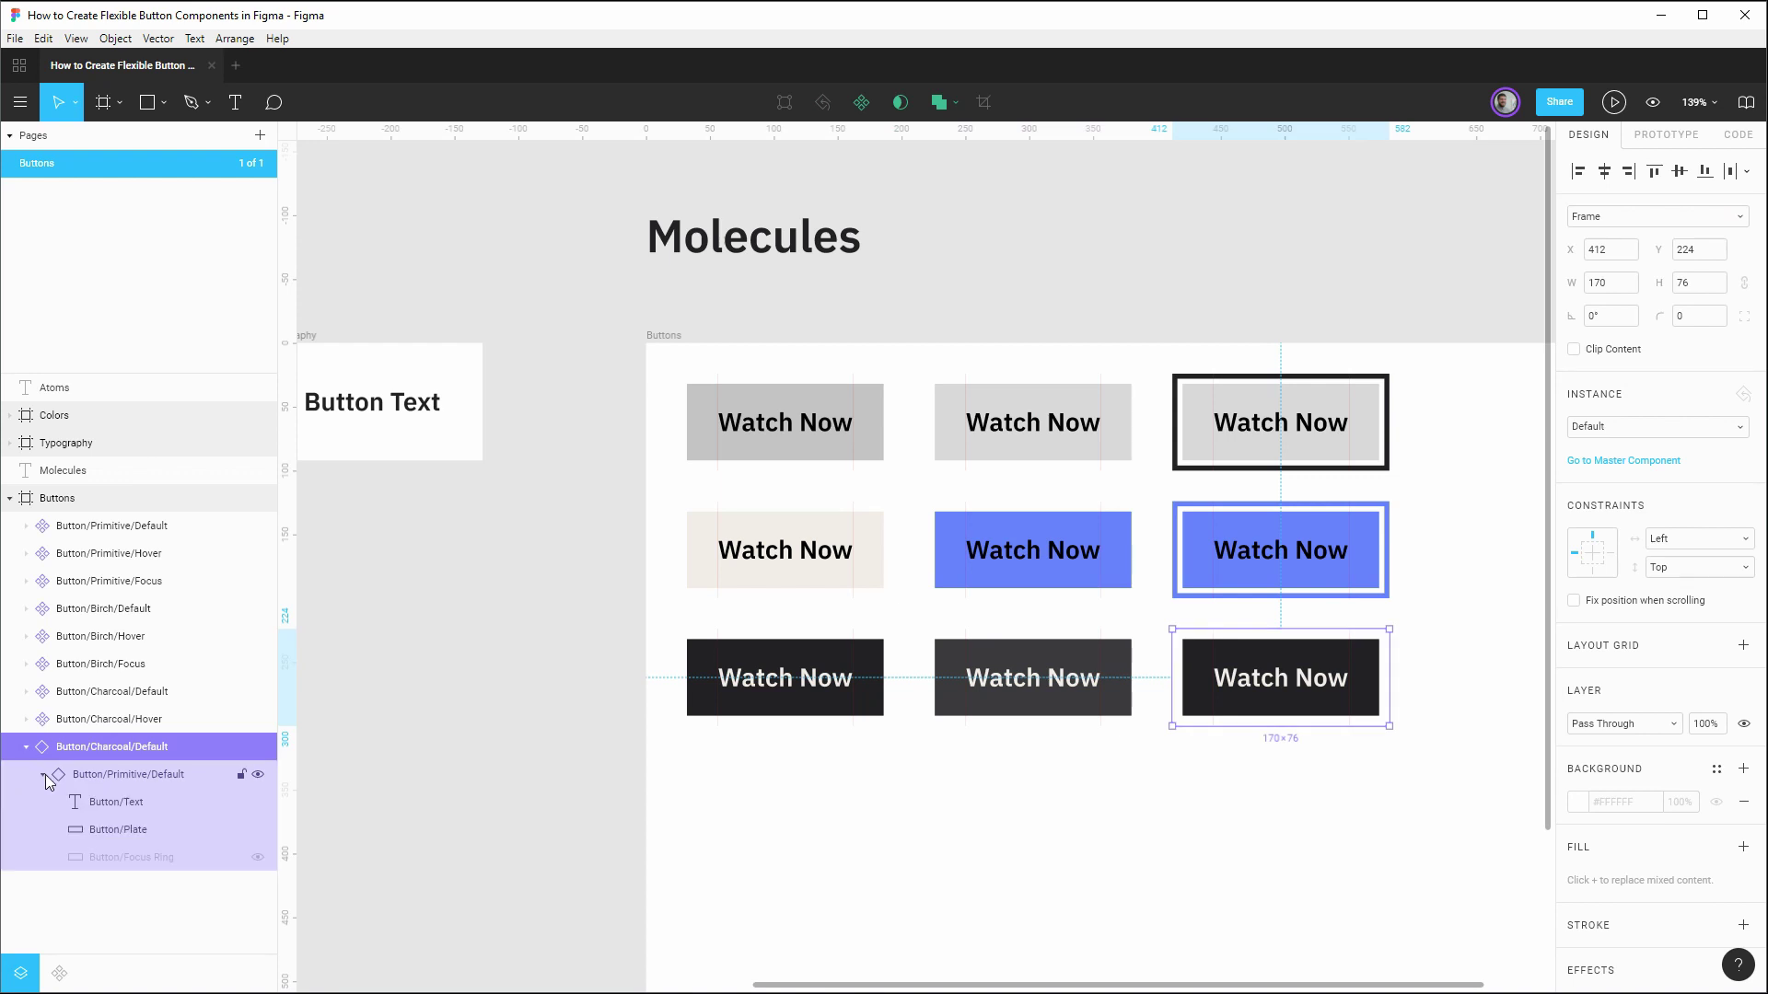
{"action": "left_click", "coordinate": [98, 830]}
{"action": "left_click", "coordinate": [1717, 591]}
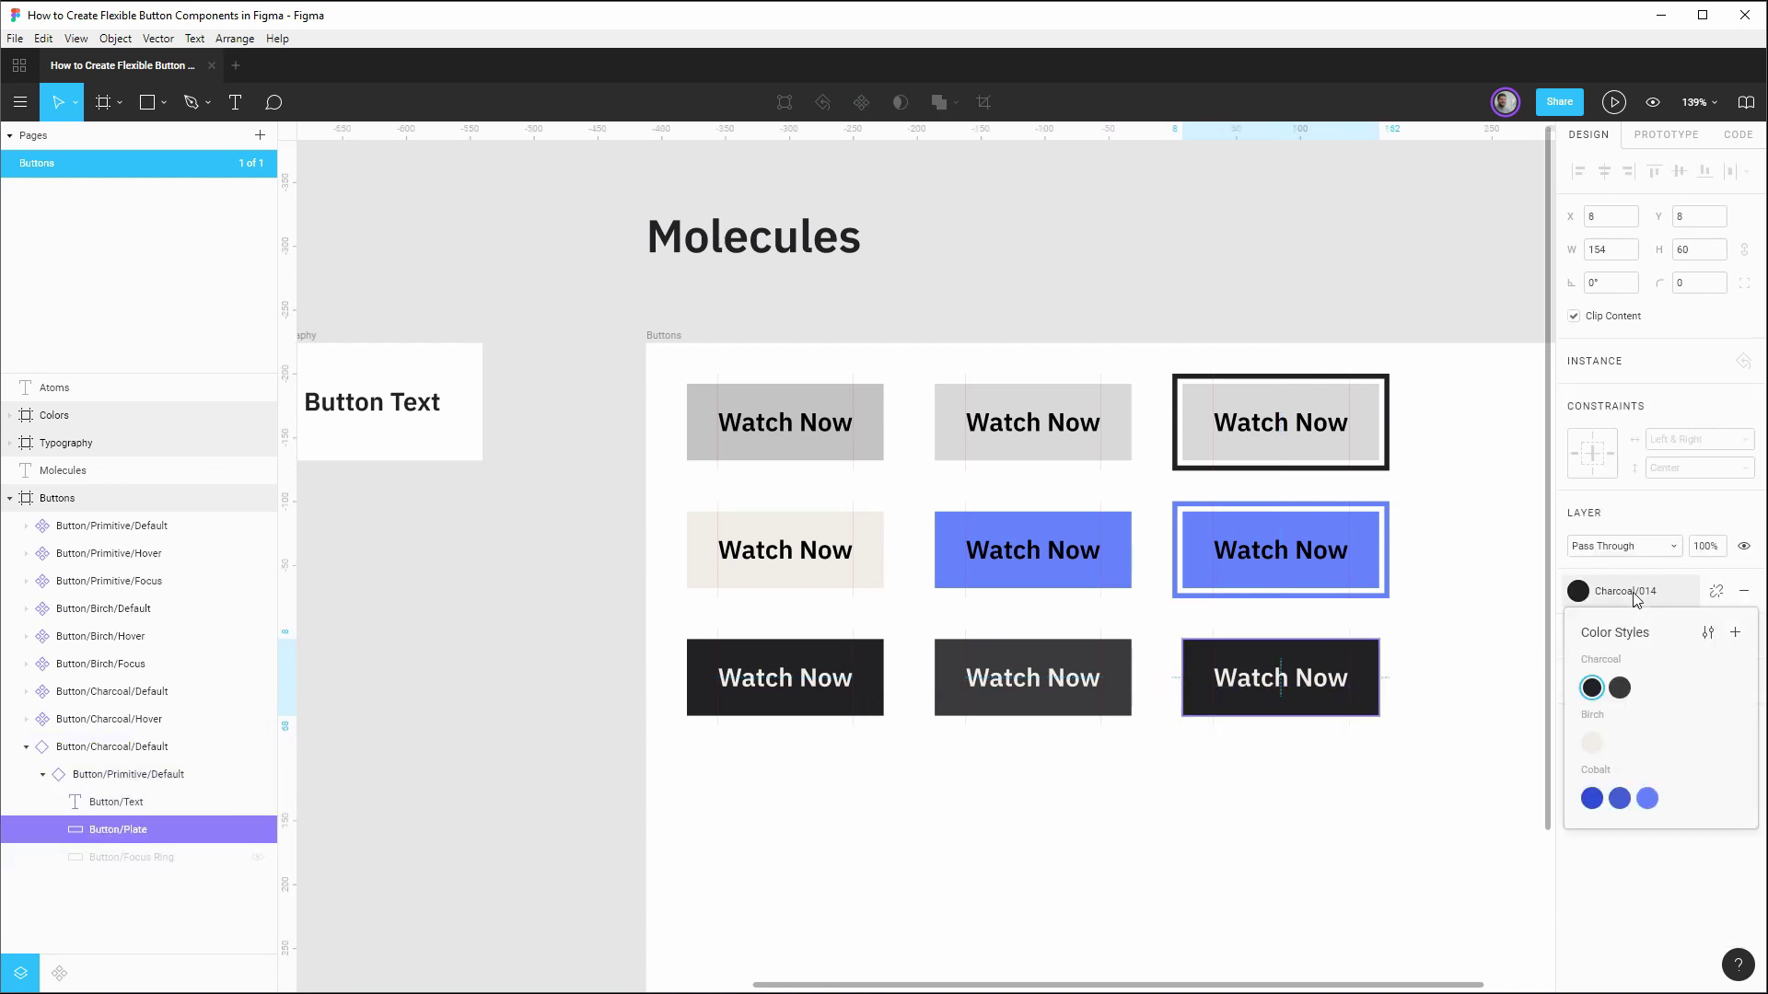
{"action": "left_click", "coordinate": [1612, 696]}
{"action": "left_click", "coordinate": [259, 857]}
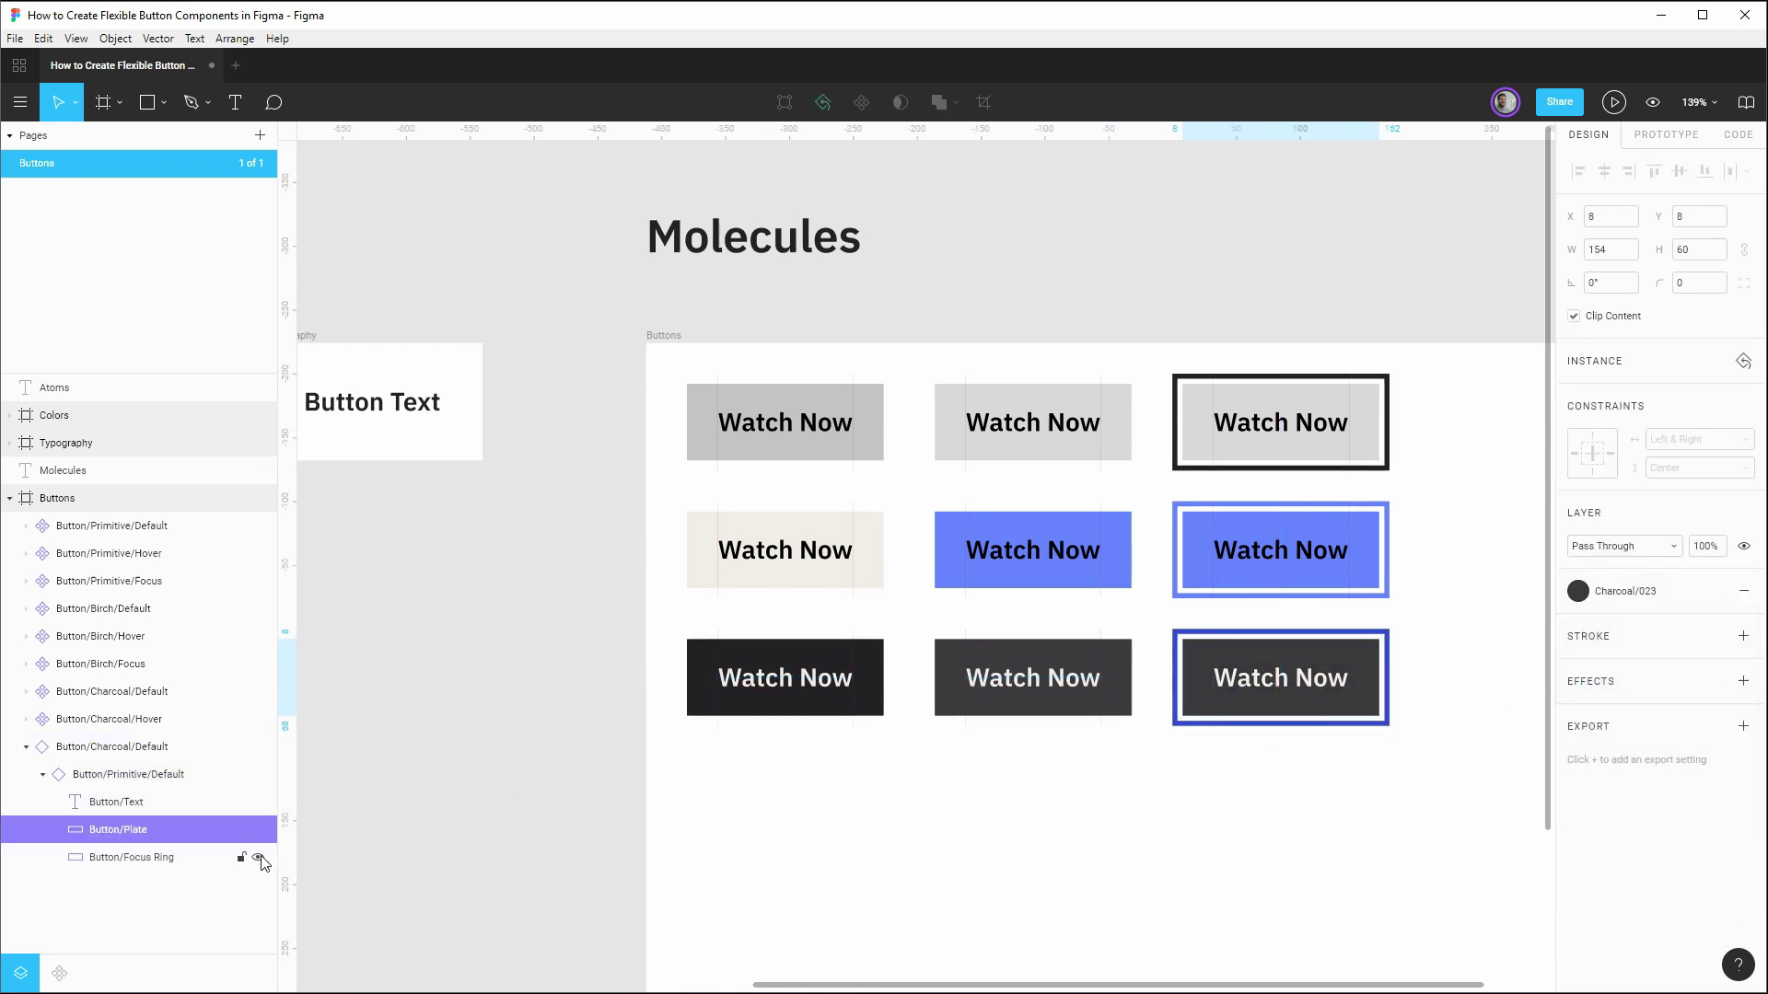
Step: Make the third Charcoal button a component named Button/Charcoal/Focus
{"action": "left_click", "coordinate": [101, 747]}
{"action": "key", "text": "alt+l"}
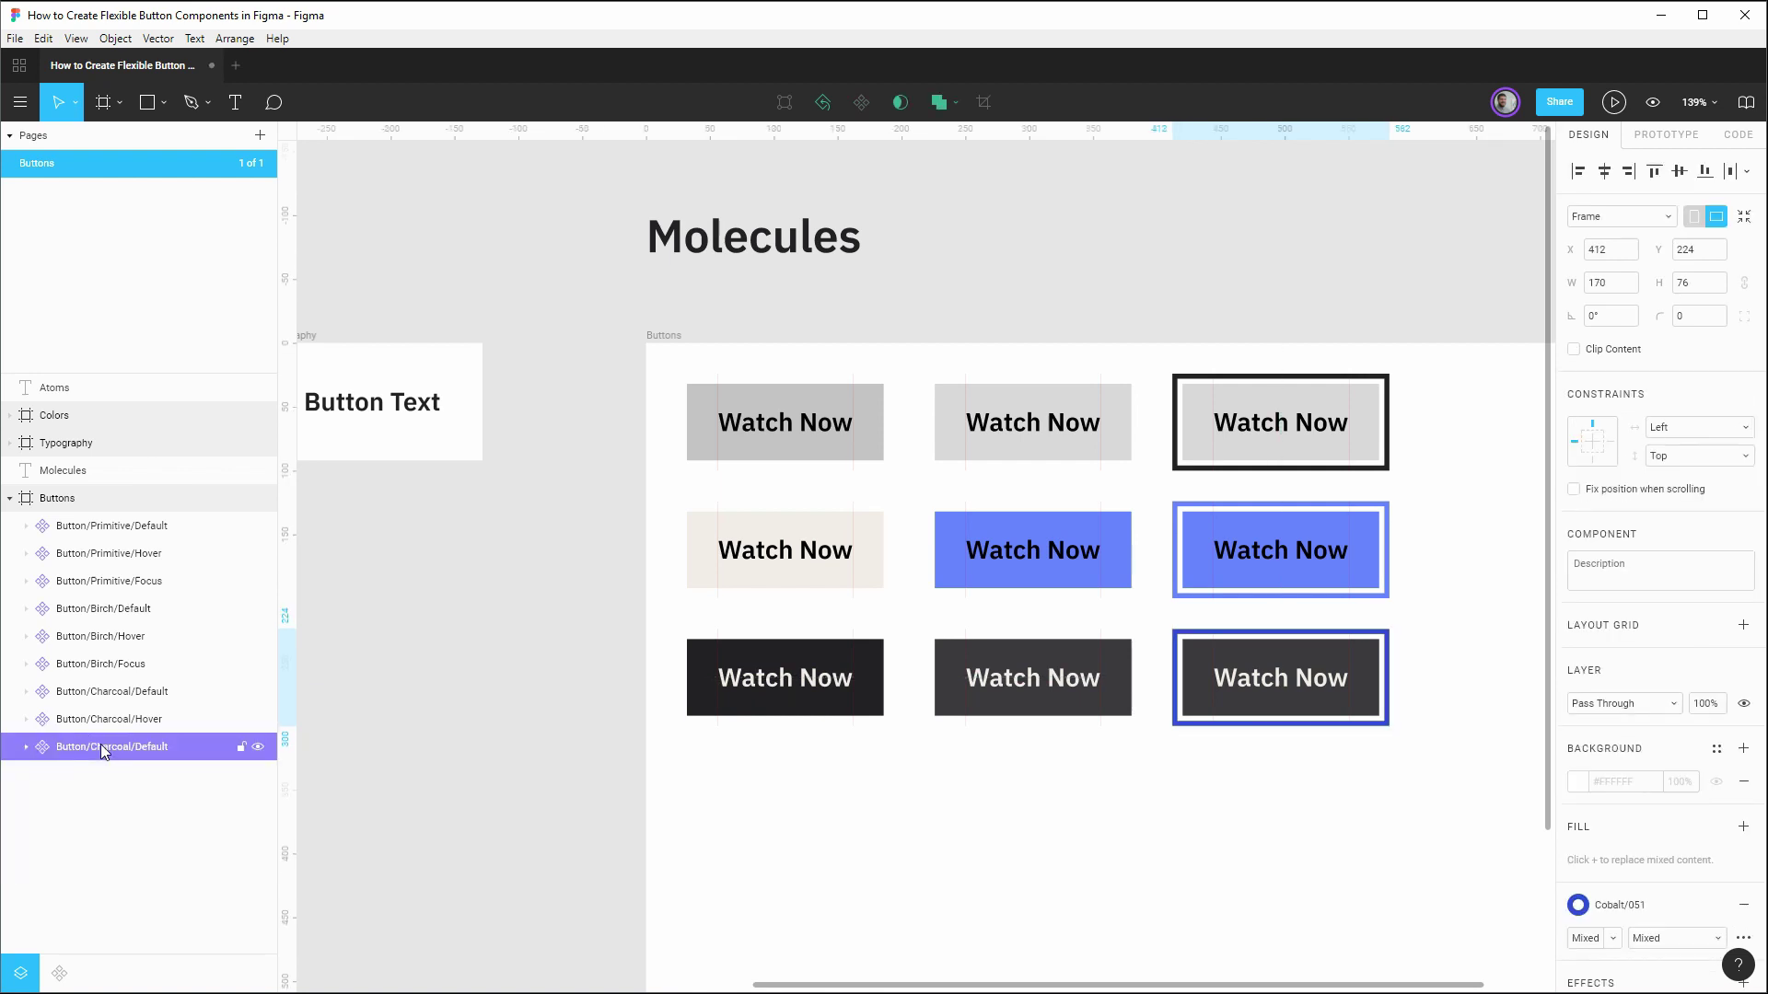
{"action": "double_click", "coordinate": [101, 747]}
{"action": "left_click", "coordinate": [175, 747]}
{"action": "key", "text": "BackSpace"}
{"action": "key", "text": "BackSpace"}
{"action": "key", "text": "BackSpace"}
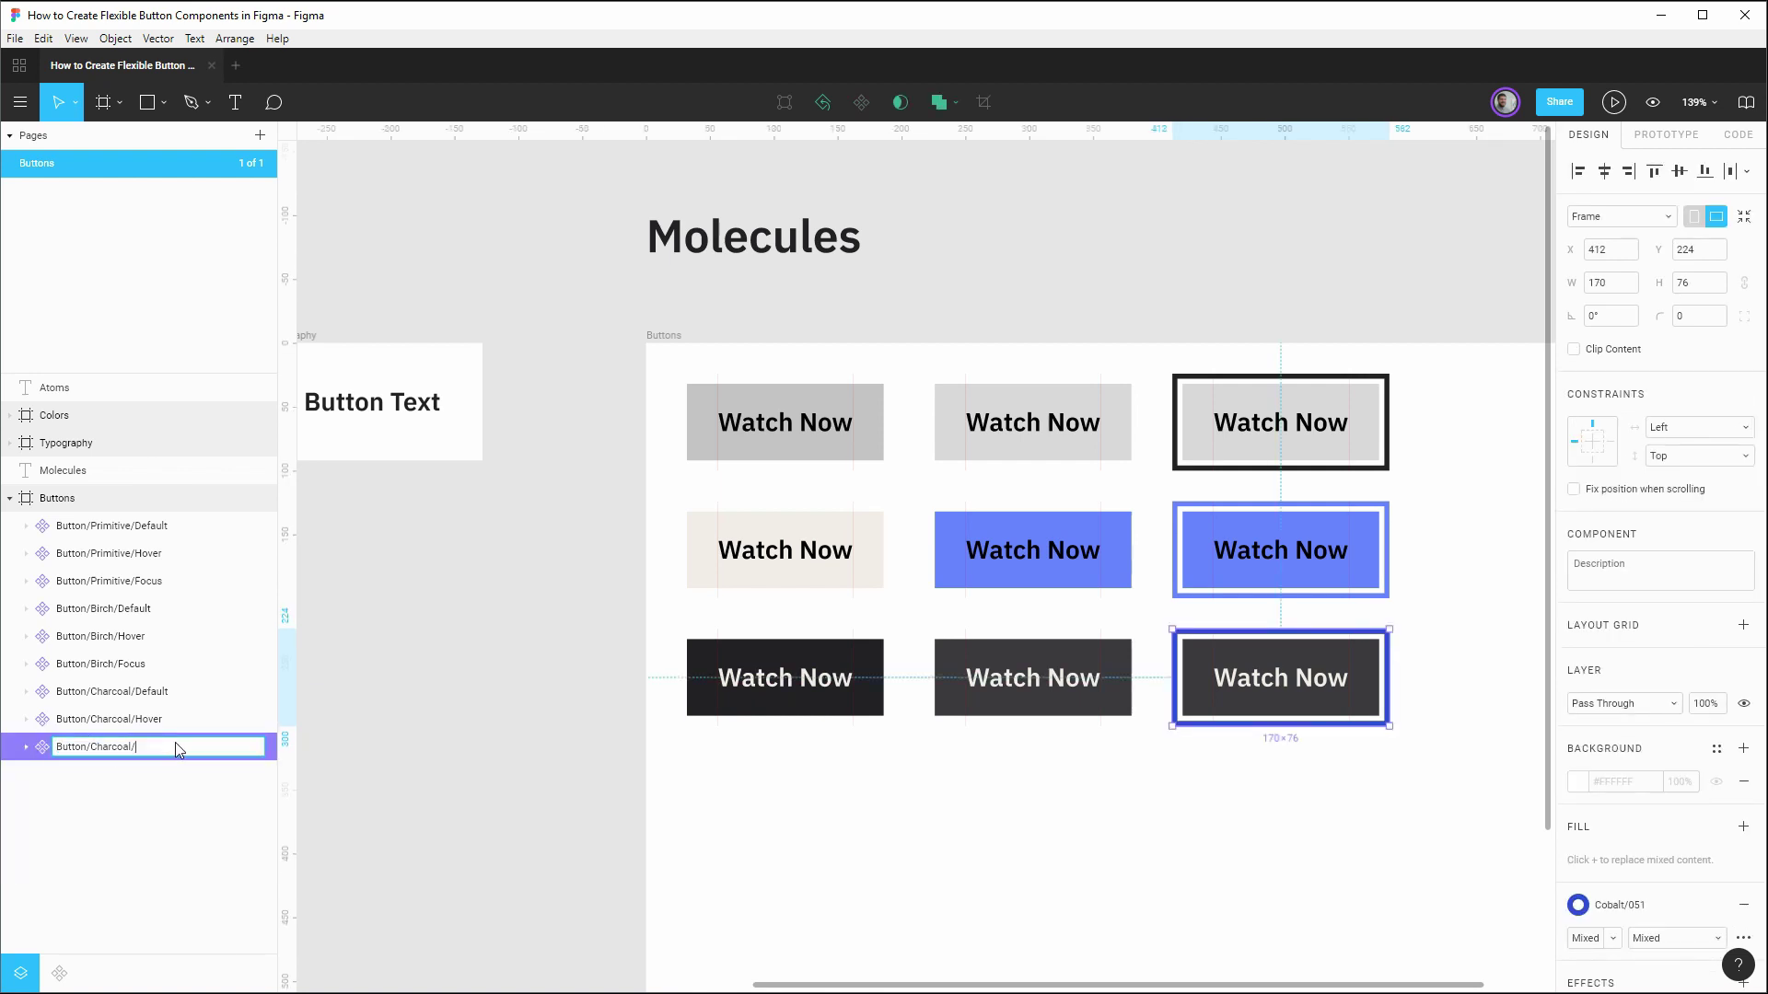
{"action": "type", "text": "Focus"}
{"action": "key", "text": "Return"}
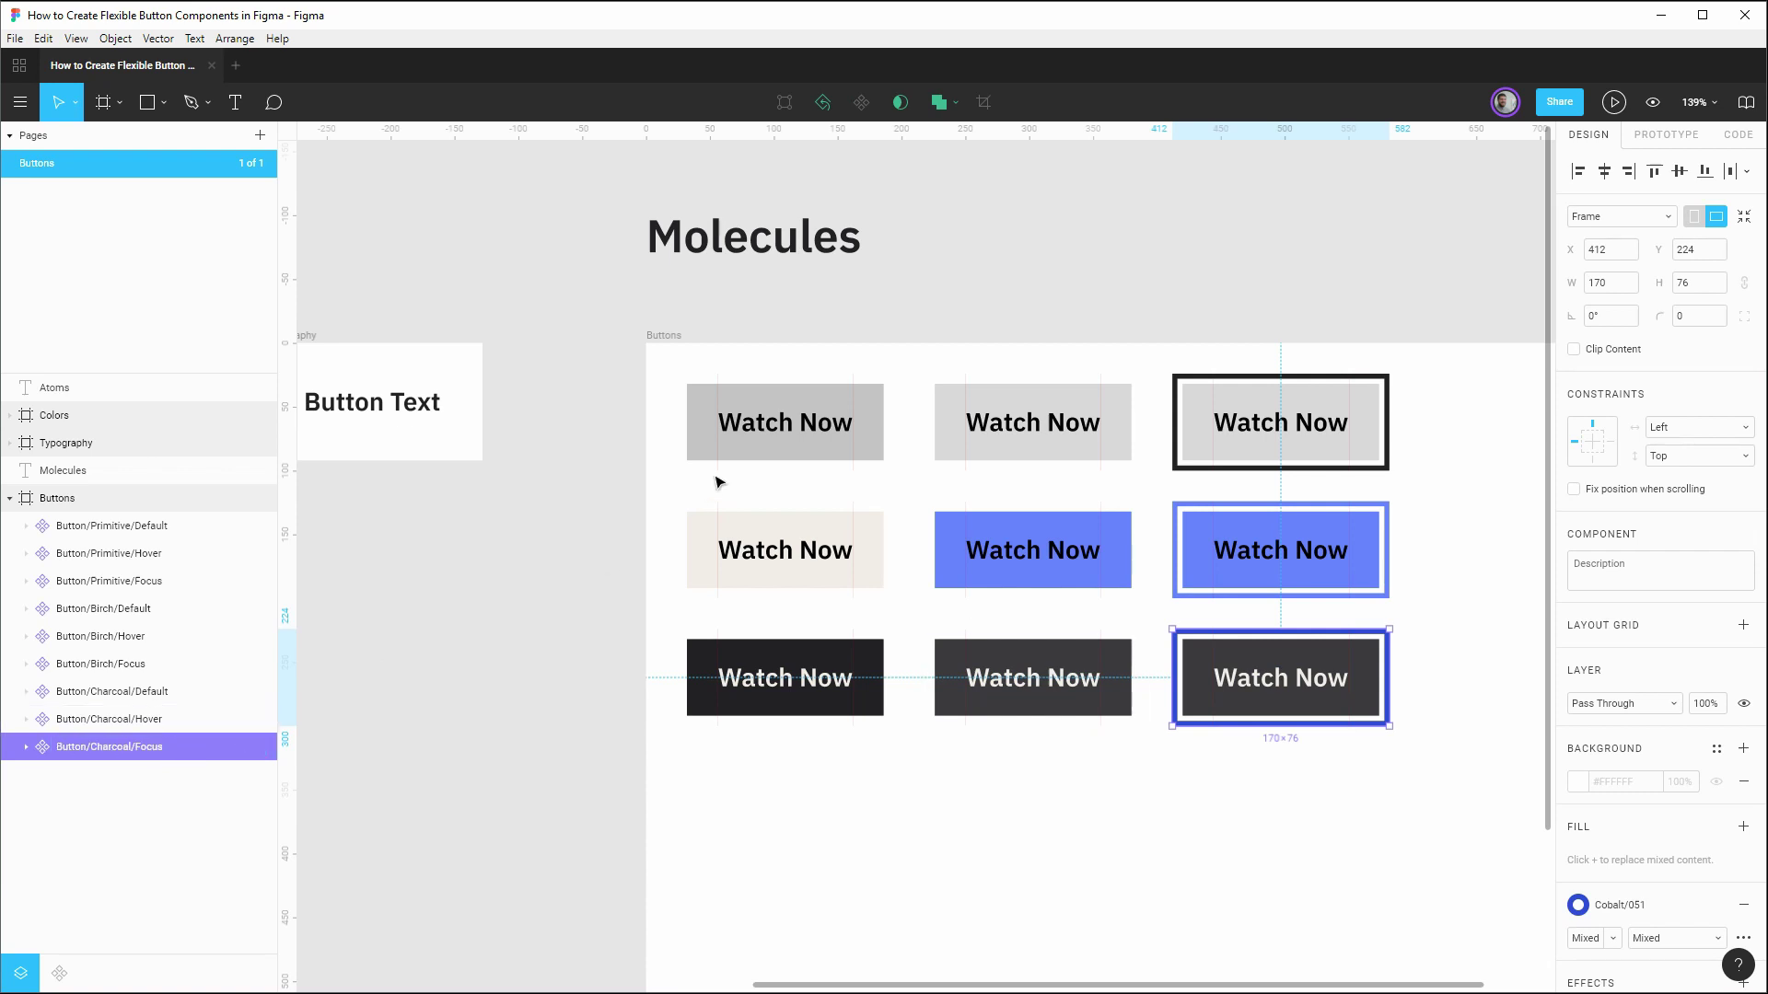
Step: Copy the top-left primitive button into a fourth row, with its layer at the list's end
{"action": "left_click", "coordinate": [746, 447]}
{"action": "left_click_drag", "start_coordinate": [816, 420], "coordinate": [817, 803]}
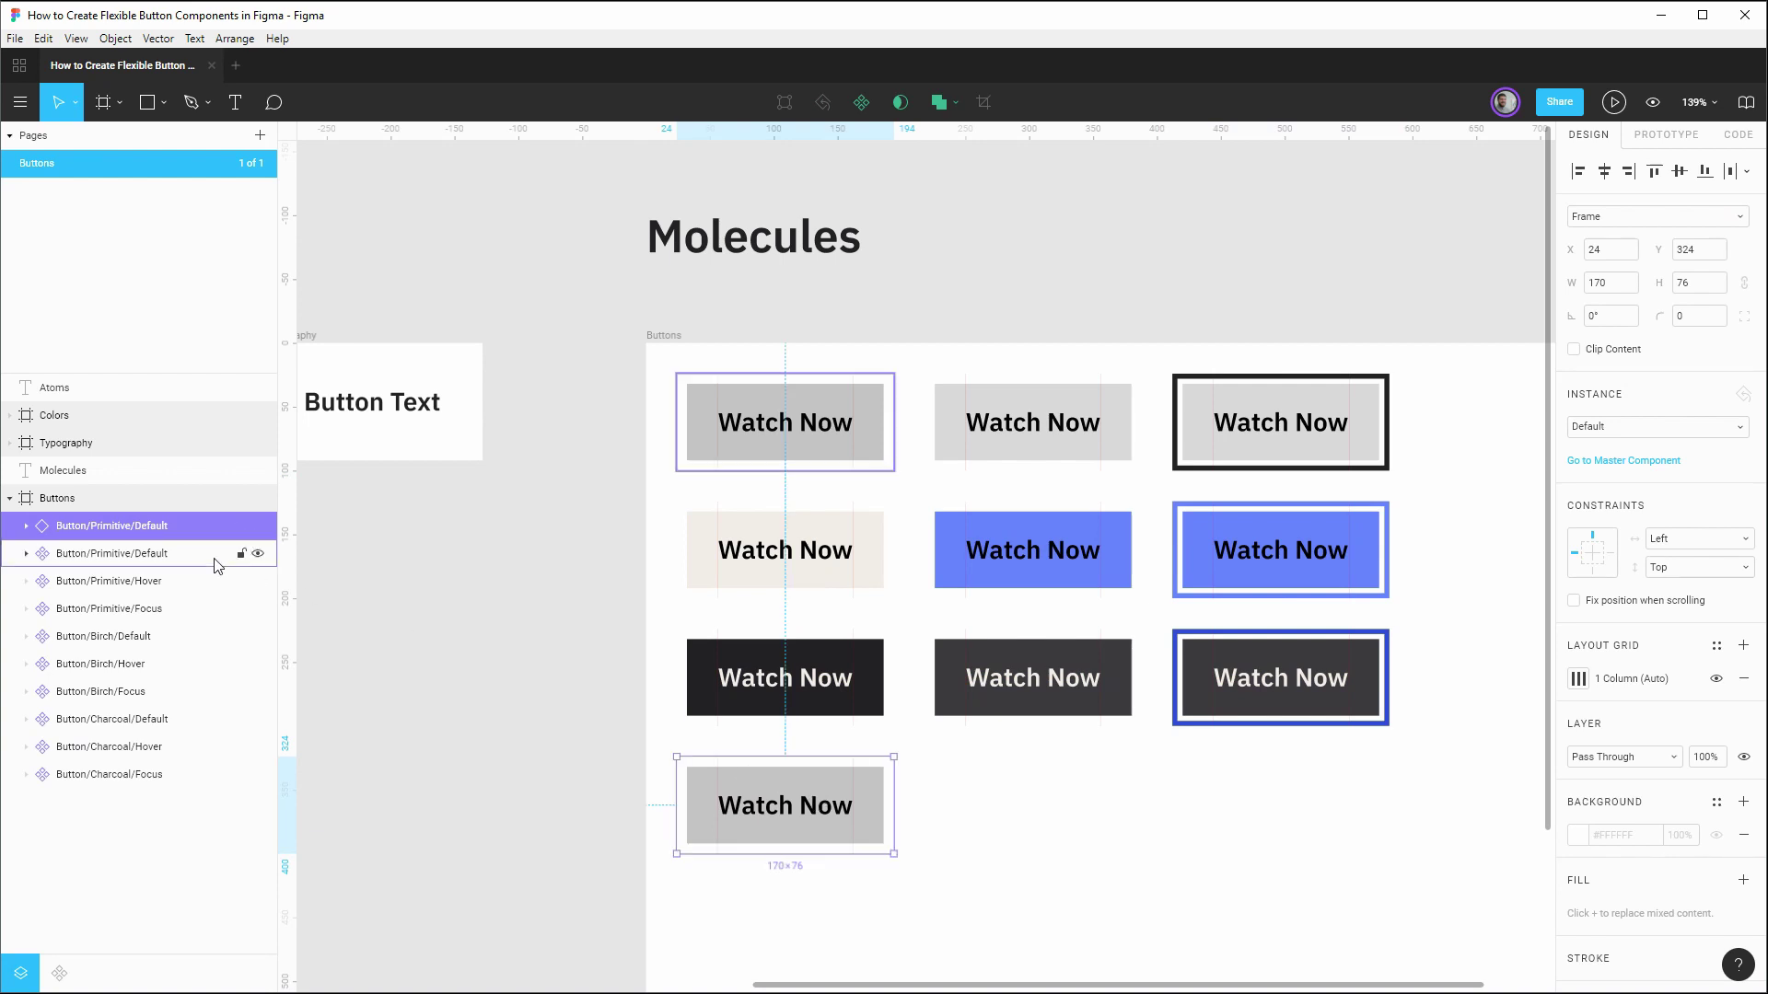
{"action": "left_click_drag", "start_coordinate": [139, 532], "coordinate": [146, 810]}
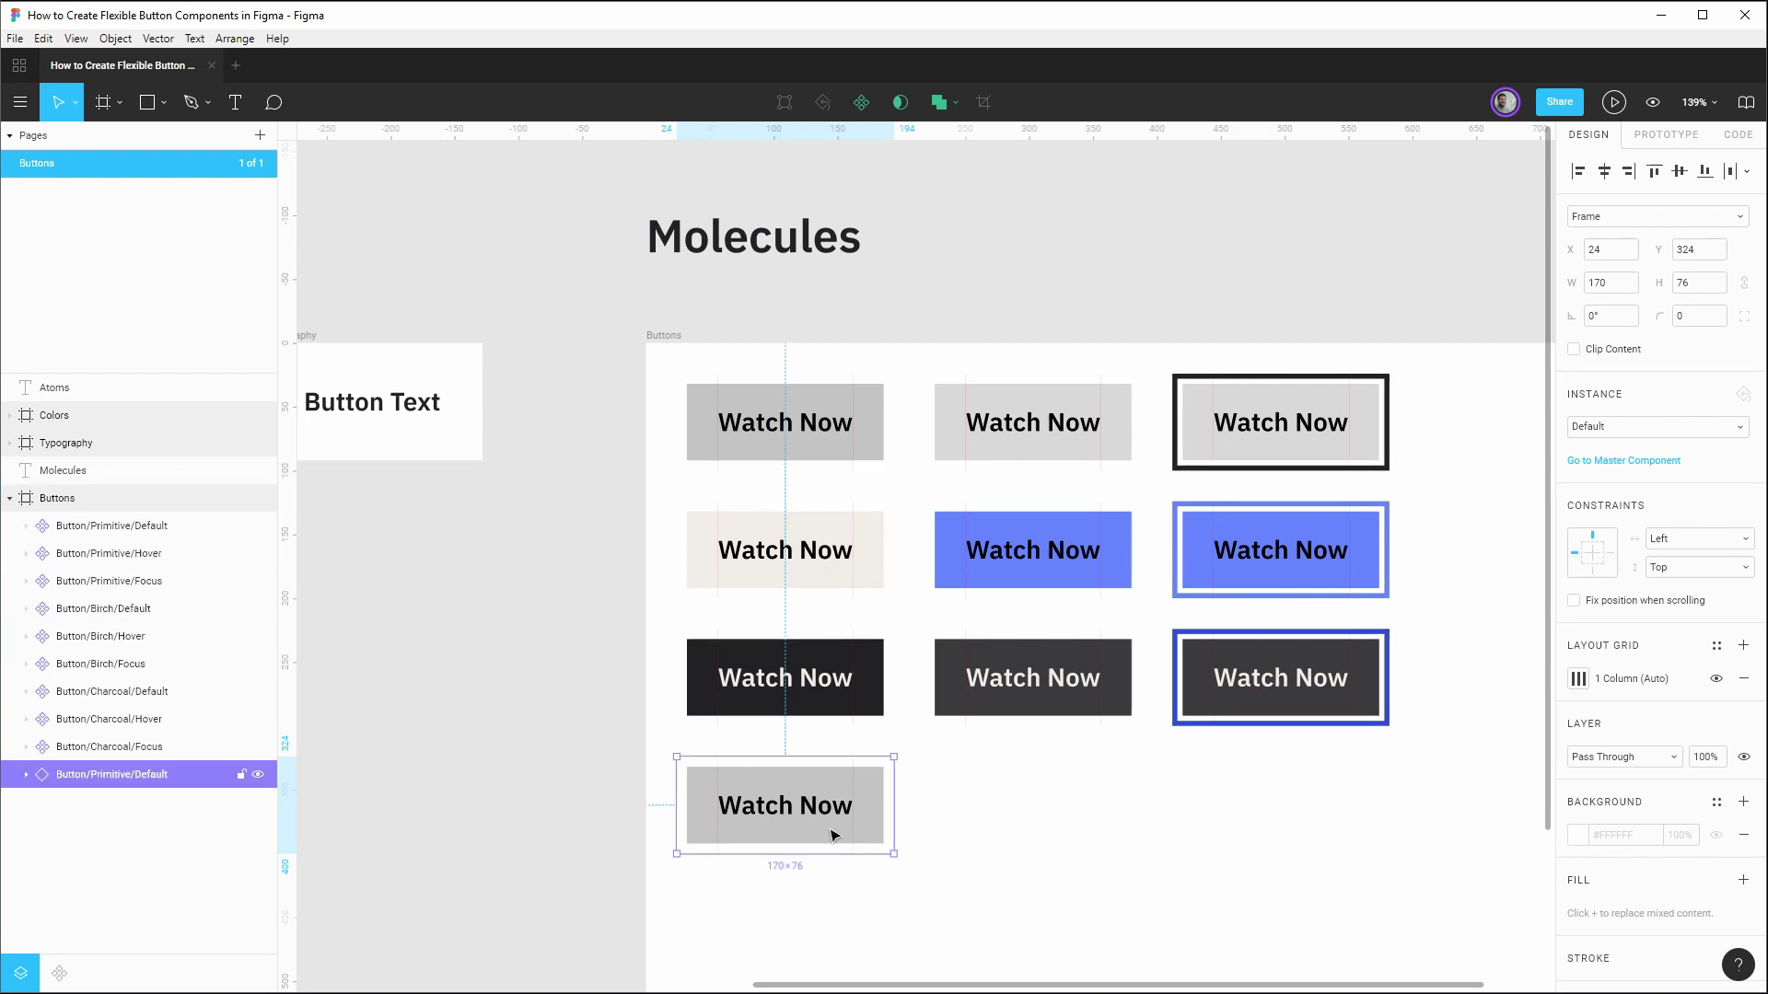
Step: Give the new button a Cobalt/051 plate and white Birch/093 label text
{"action": "left_click", "coordinate": [26, 775]}
{"action": "left_click", "coordinate": [147, 830]}
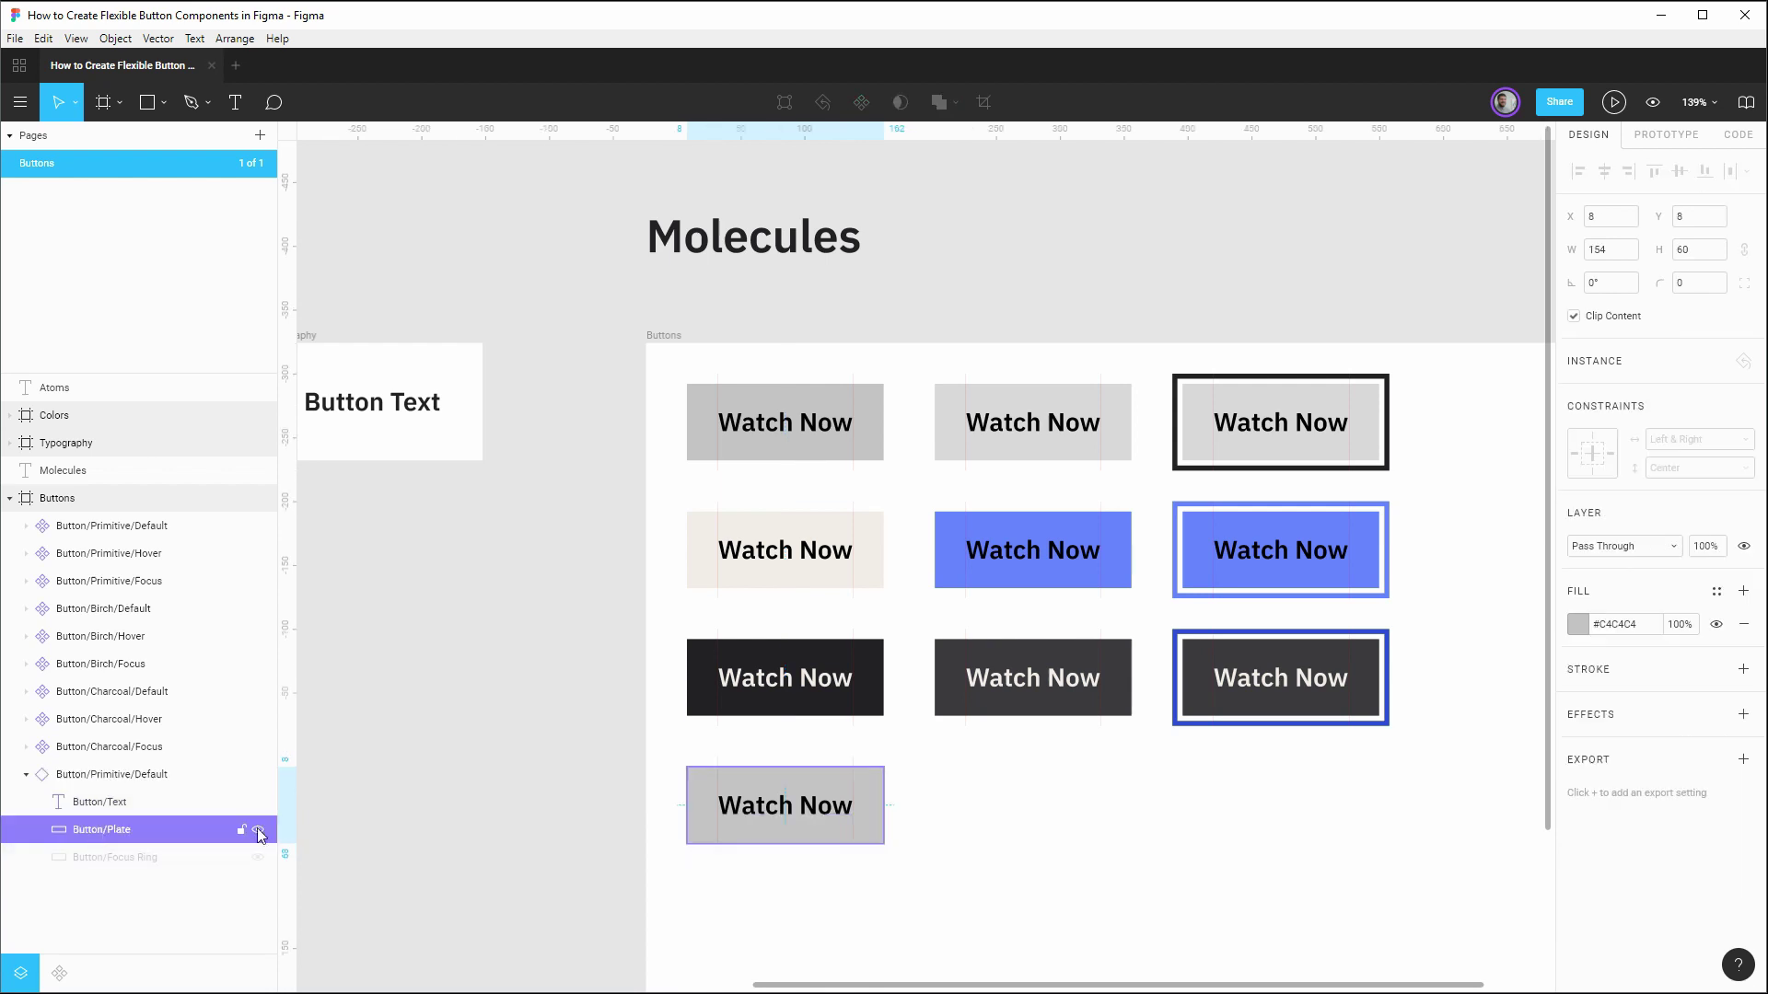
{"action": "left_click", "coordinate": [1716, 591]}
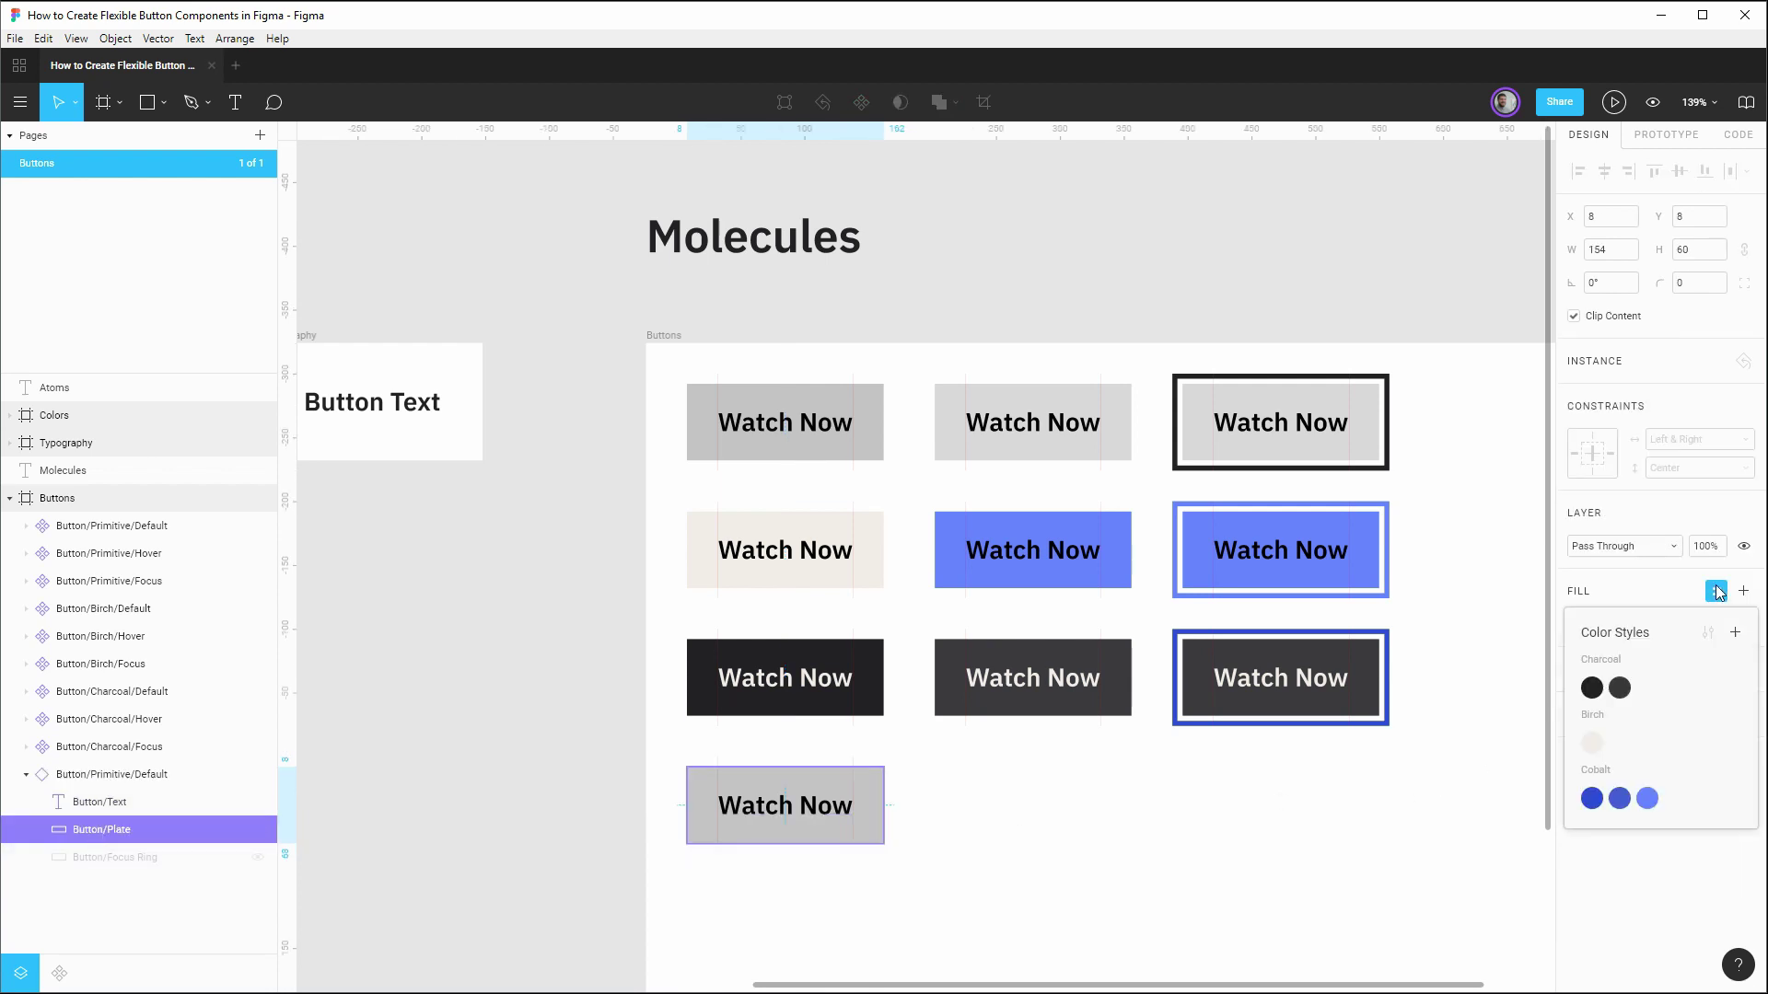
{"action": "left_click", "coordinate": [1592, 800]}
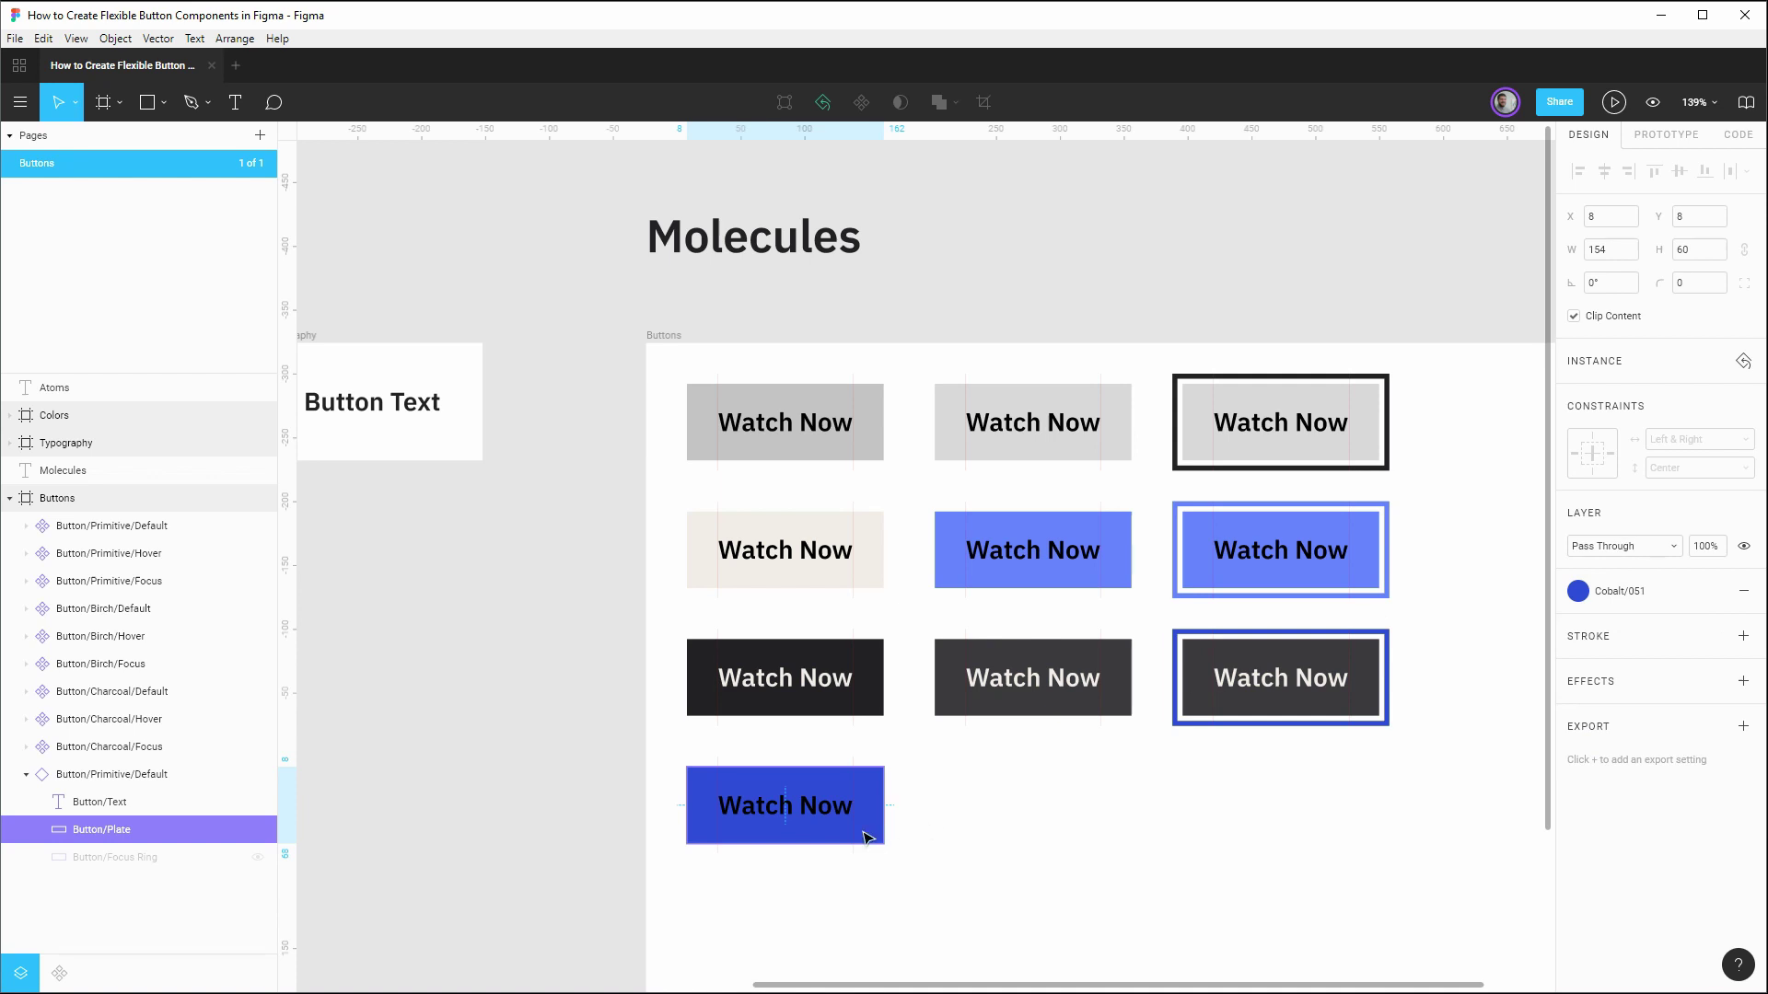
{"action": "left_click", "coordinate": [733, 792]}
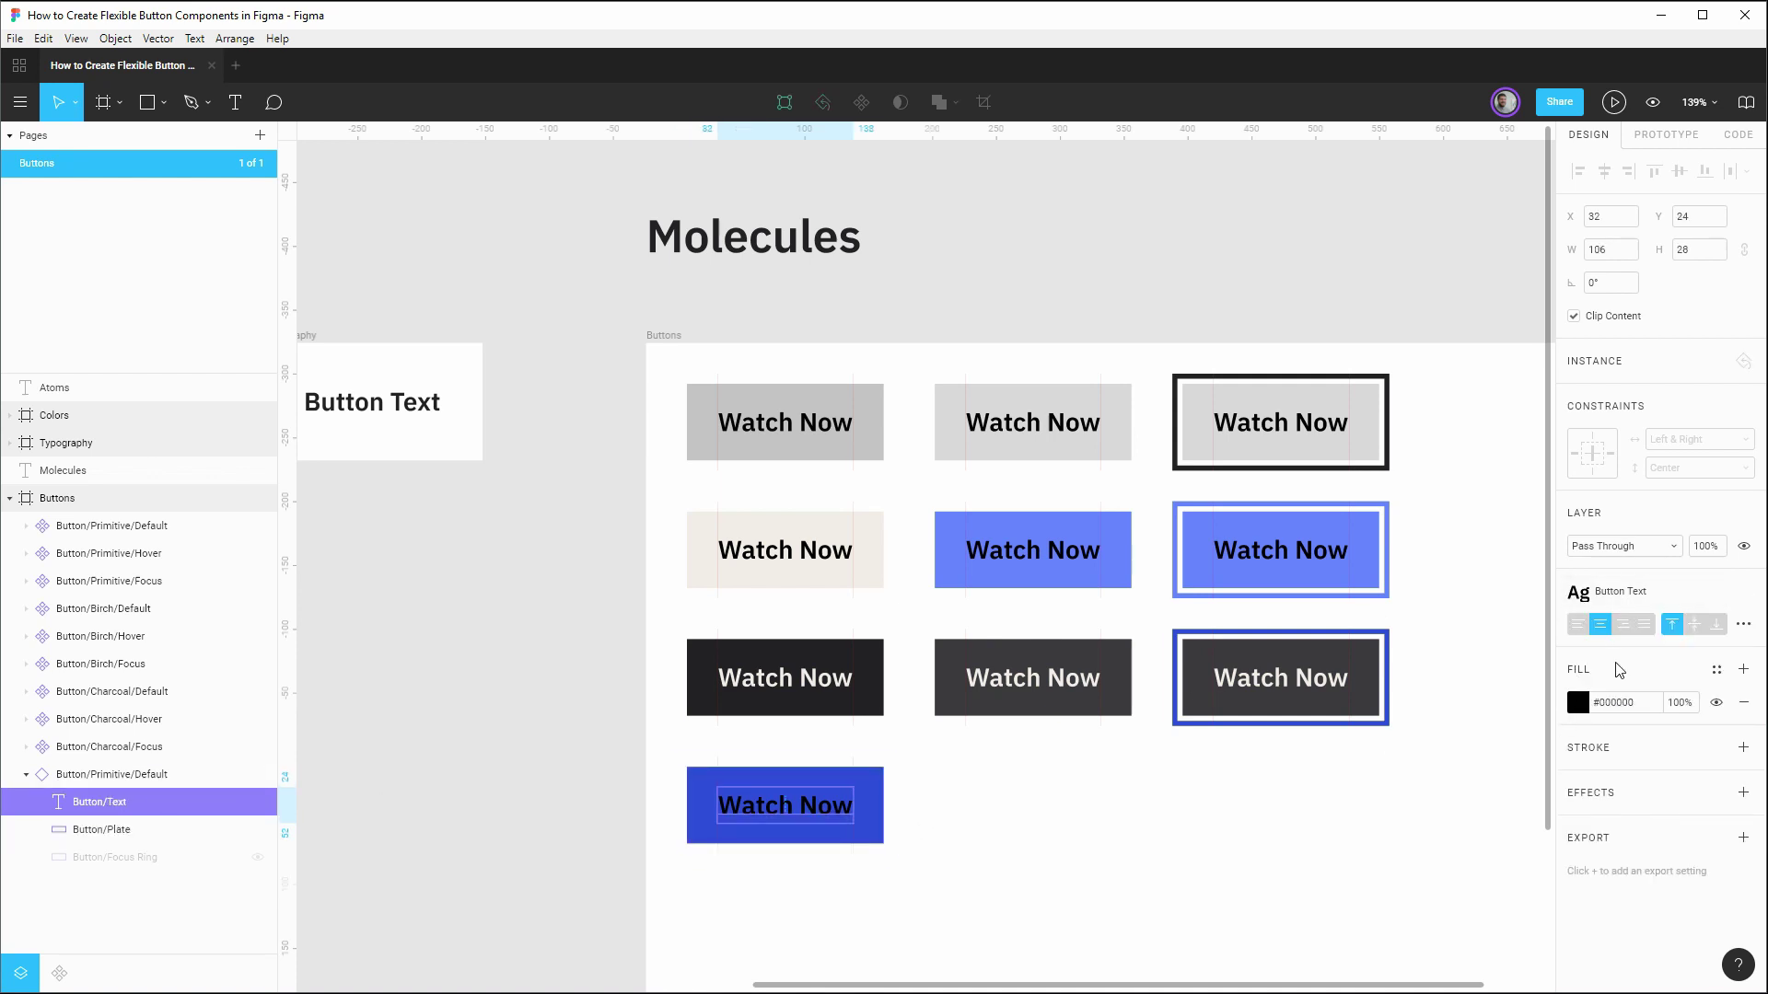
{"action": "left_click", "coordinate": [1716, 669]}
{"action": "left_click", "coordinate": [1594, 822]}
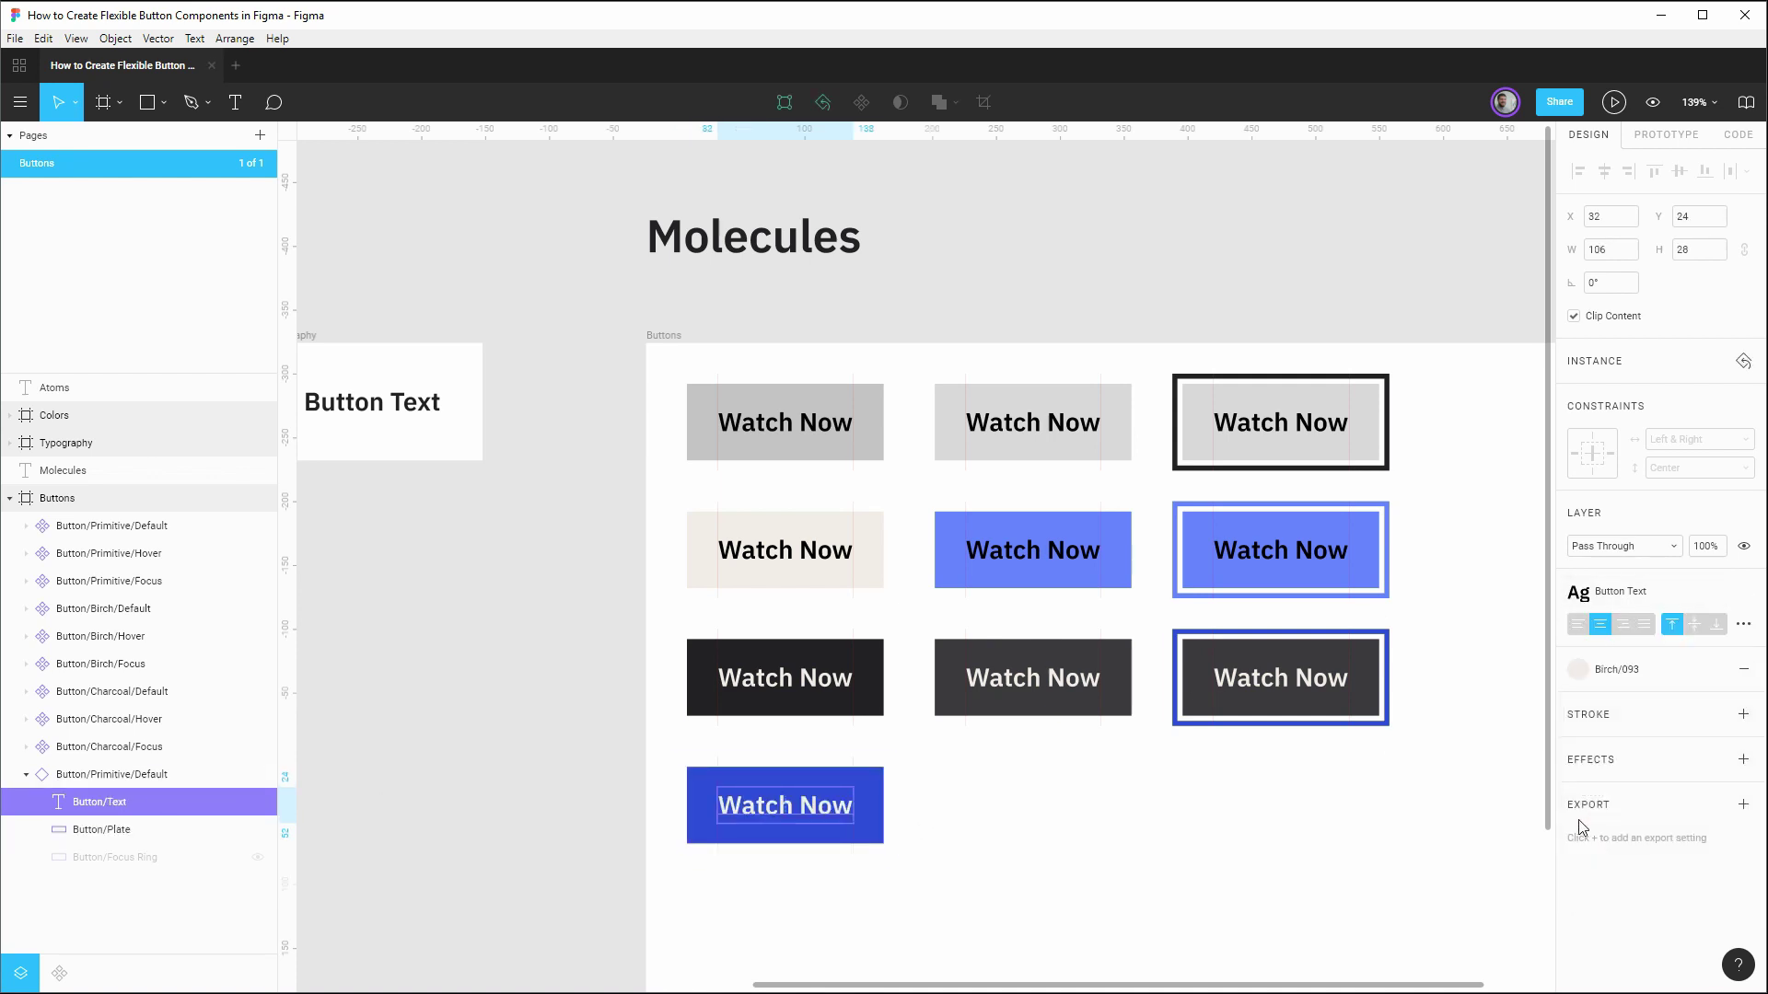
Step: Colour the new button's focus ring Cobalt/055 and hide it again
{"action": "left_click", "coordinate": [258, 857]}
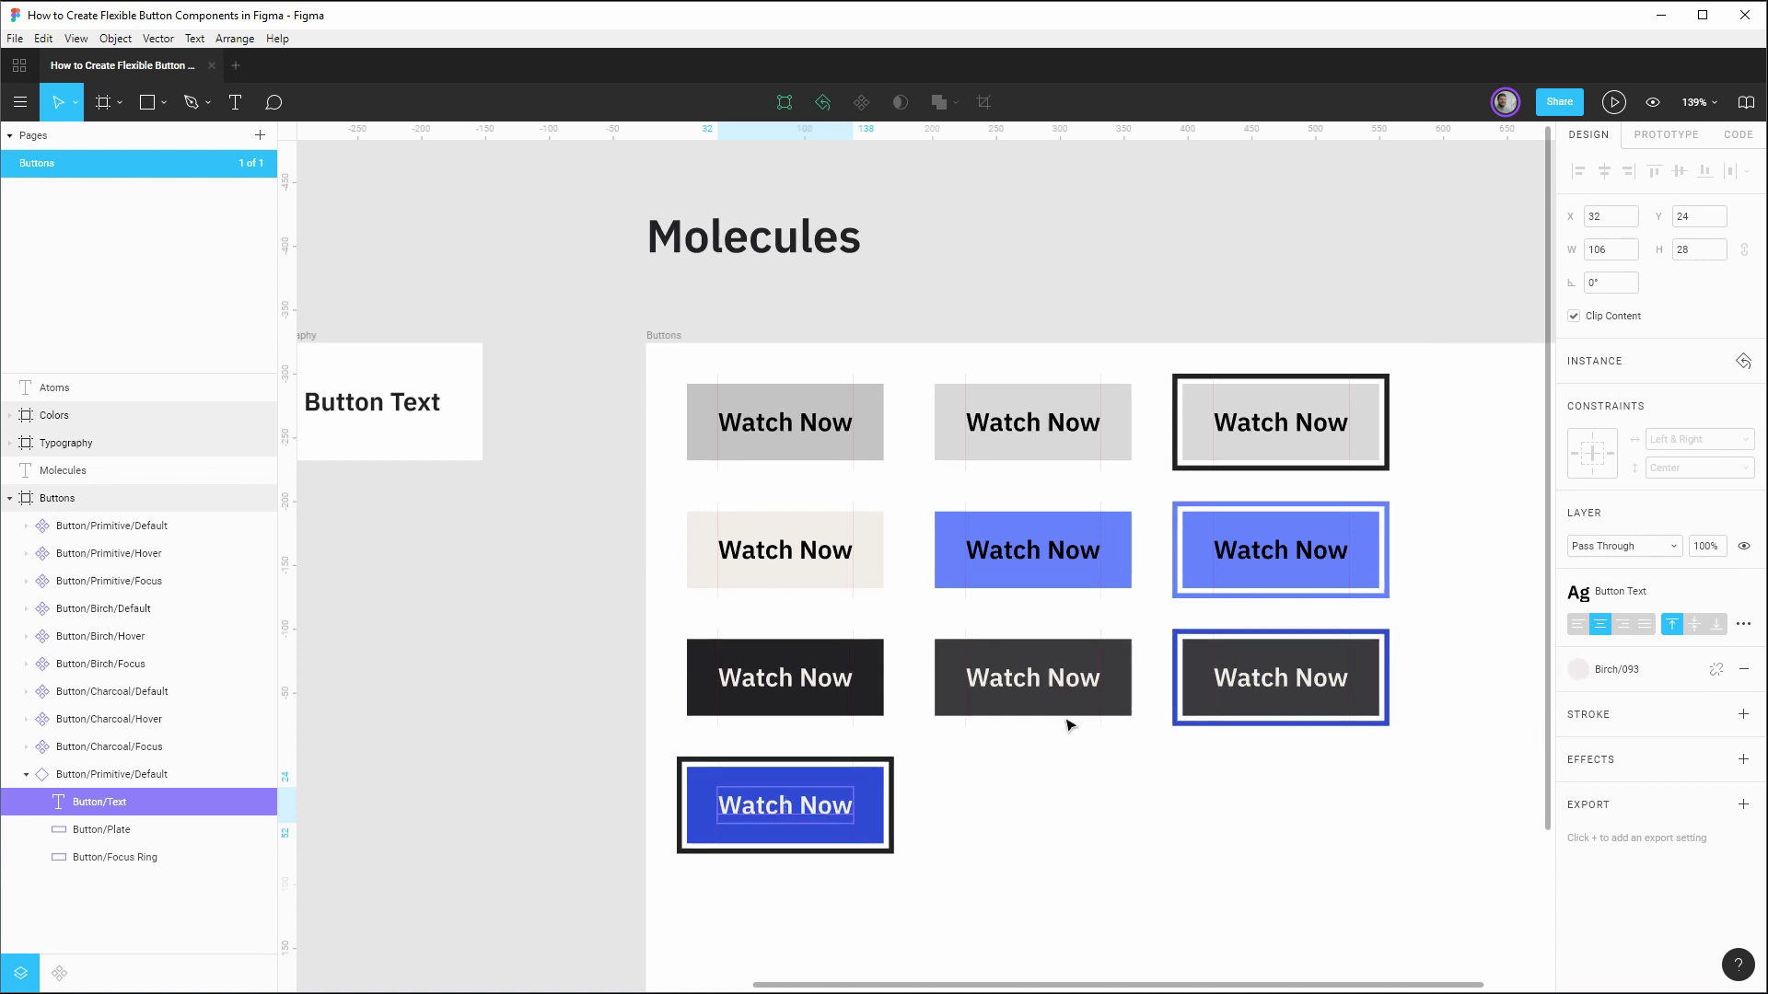
{"action": "left_click", "coordinate": [139, 858]}
{"action": "left_click", "coordinate": [1632, 635]}
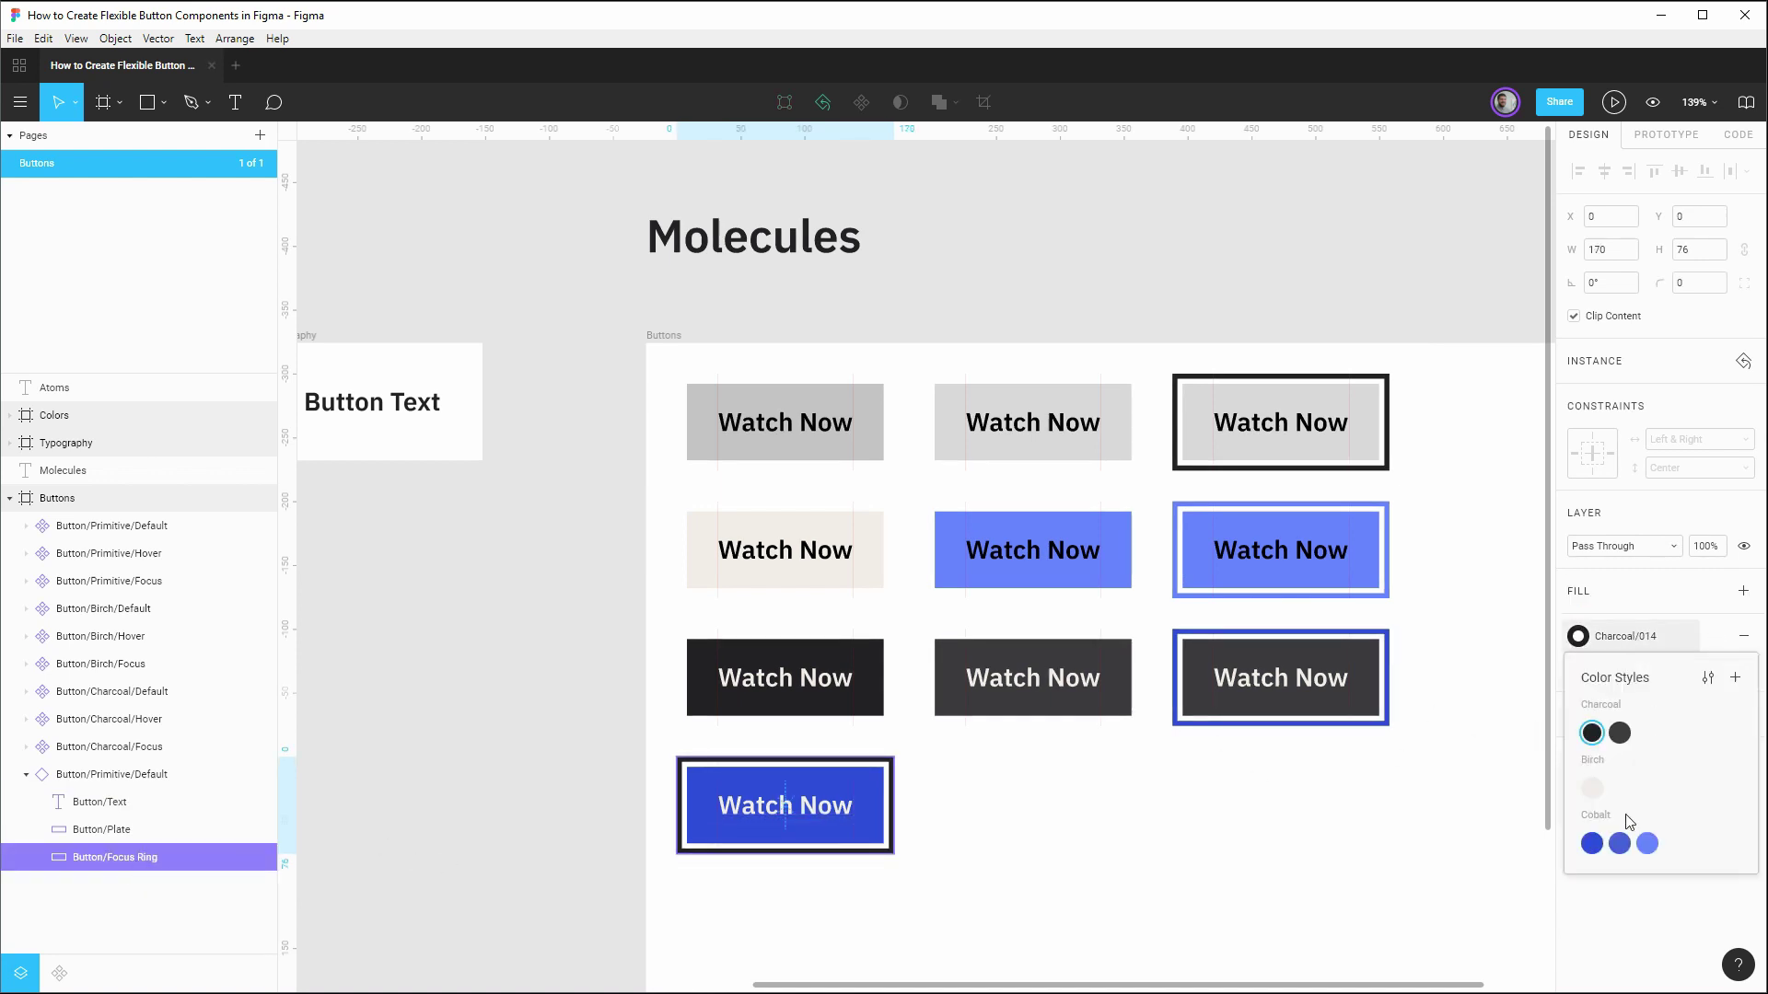
{"action": "left_click", "coordinate": [1620, 845]}
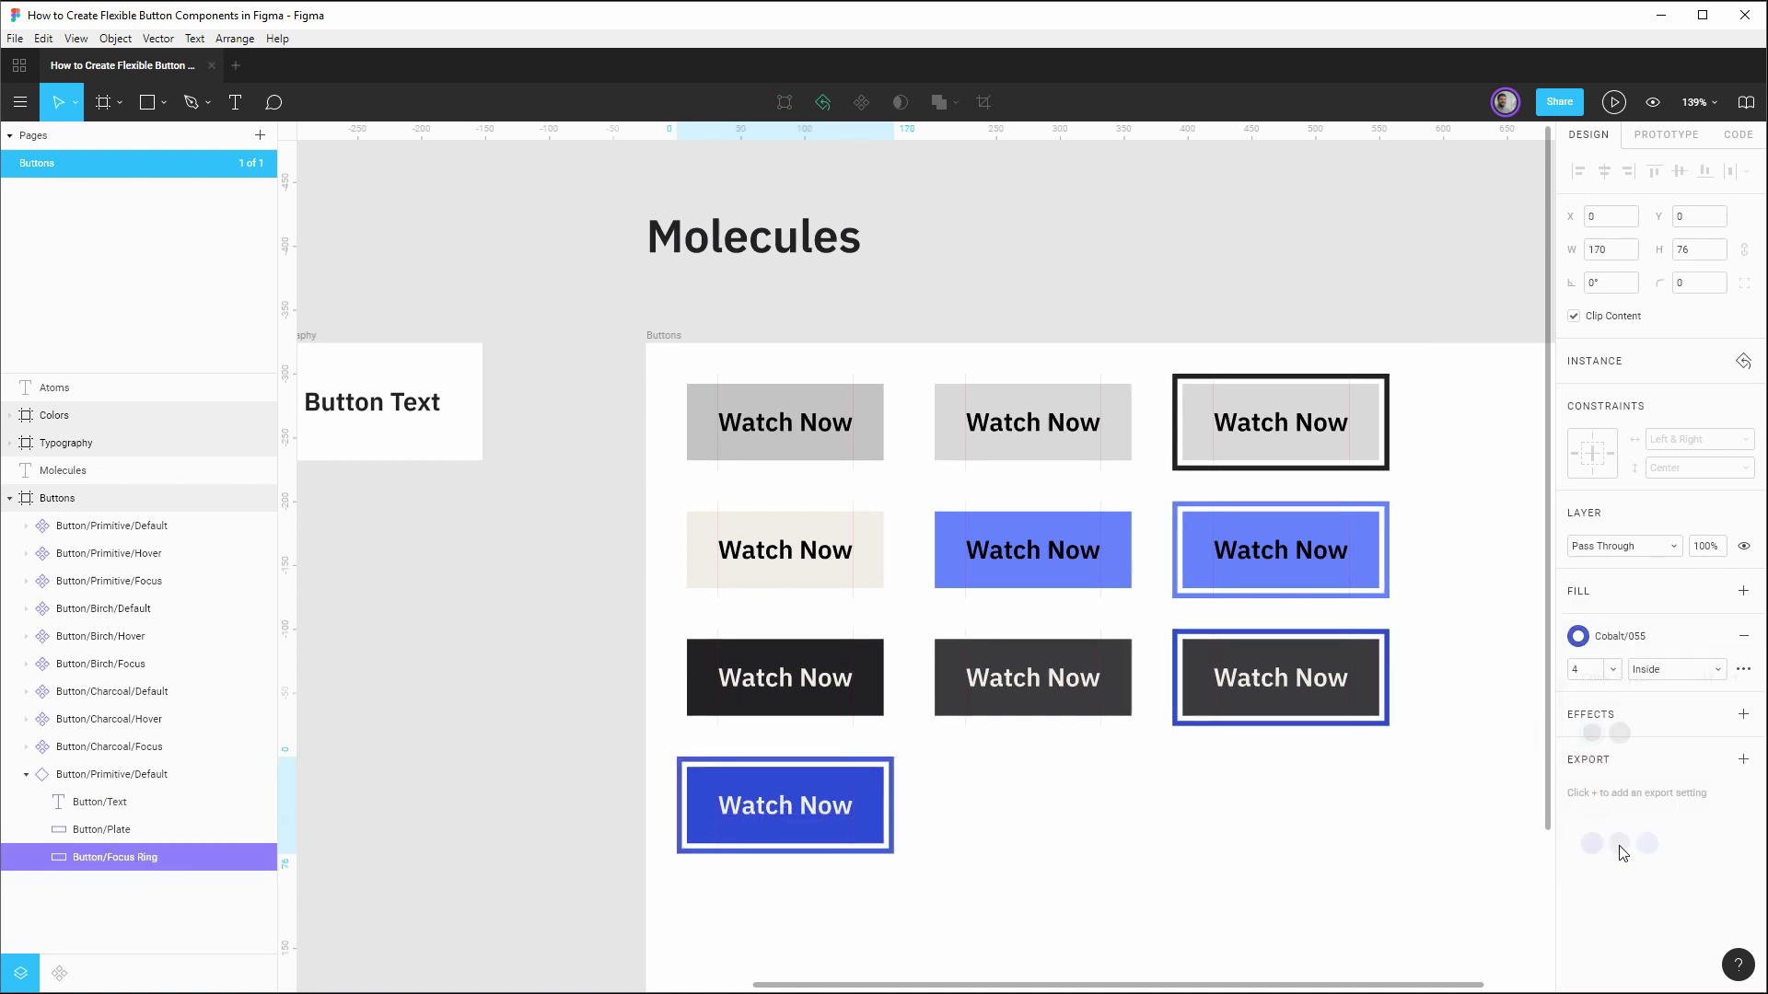
{"action": "left_click", "coordinate": [258, 857]}
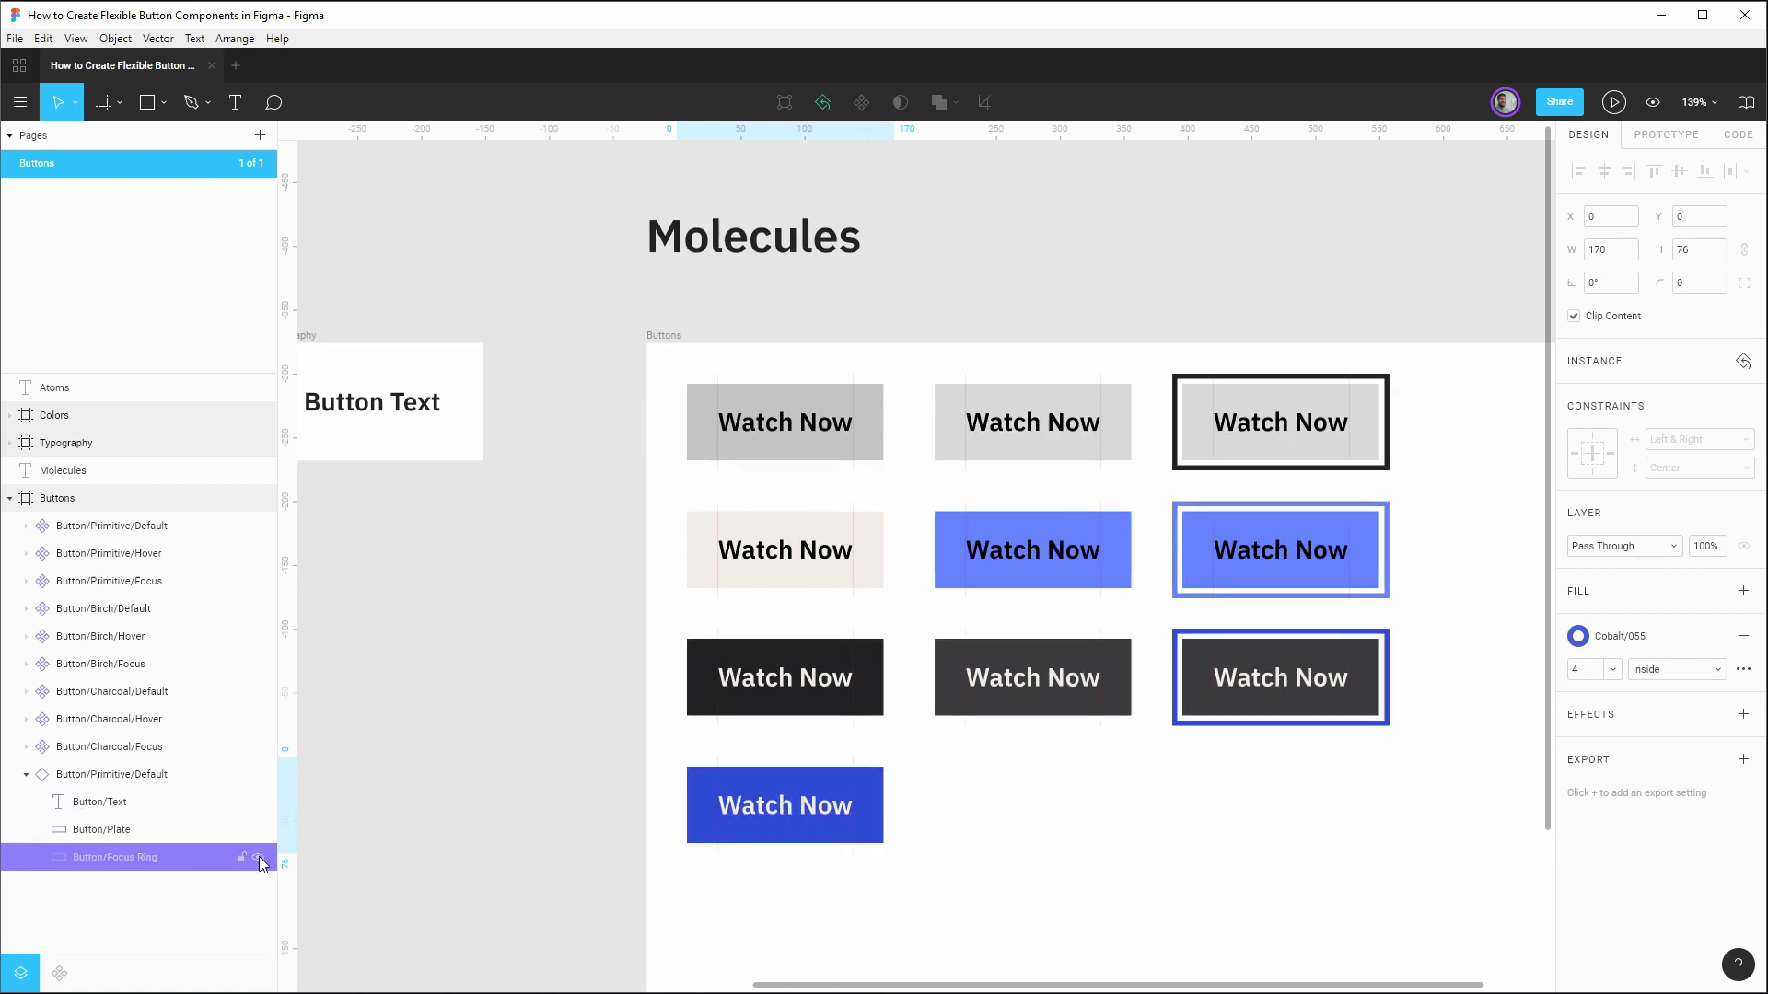
{"action": "left_click", "coordinate": [69, 776]}
Step: Make the cobalt button a component named Button/Cobalt/Default
{"action": "key", "text": "ctrl+alt+k"}
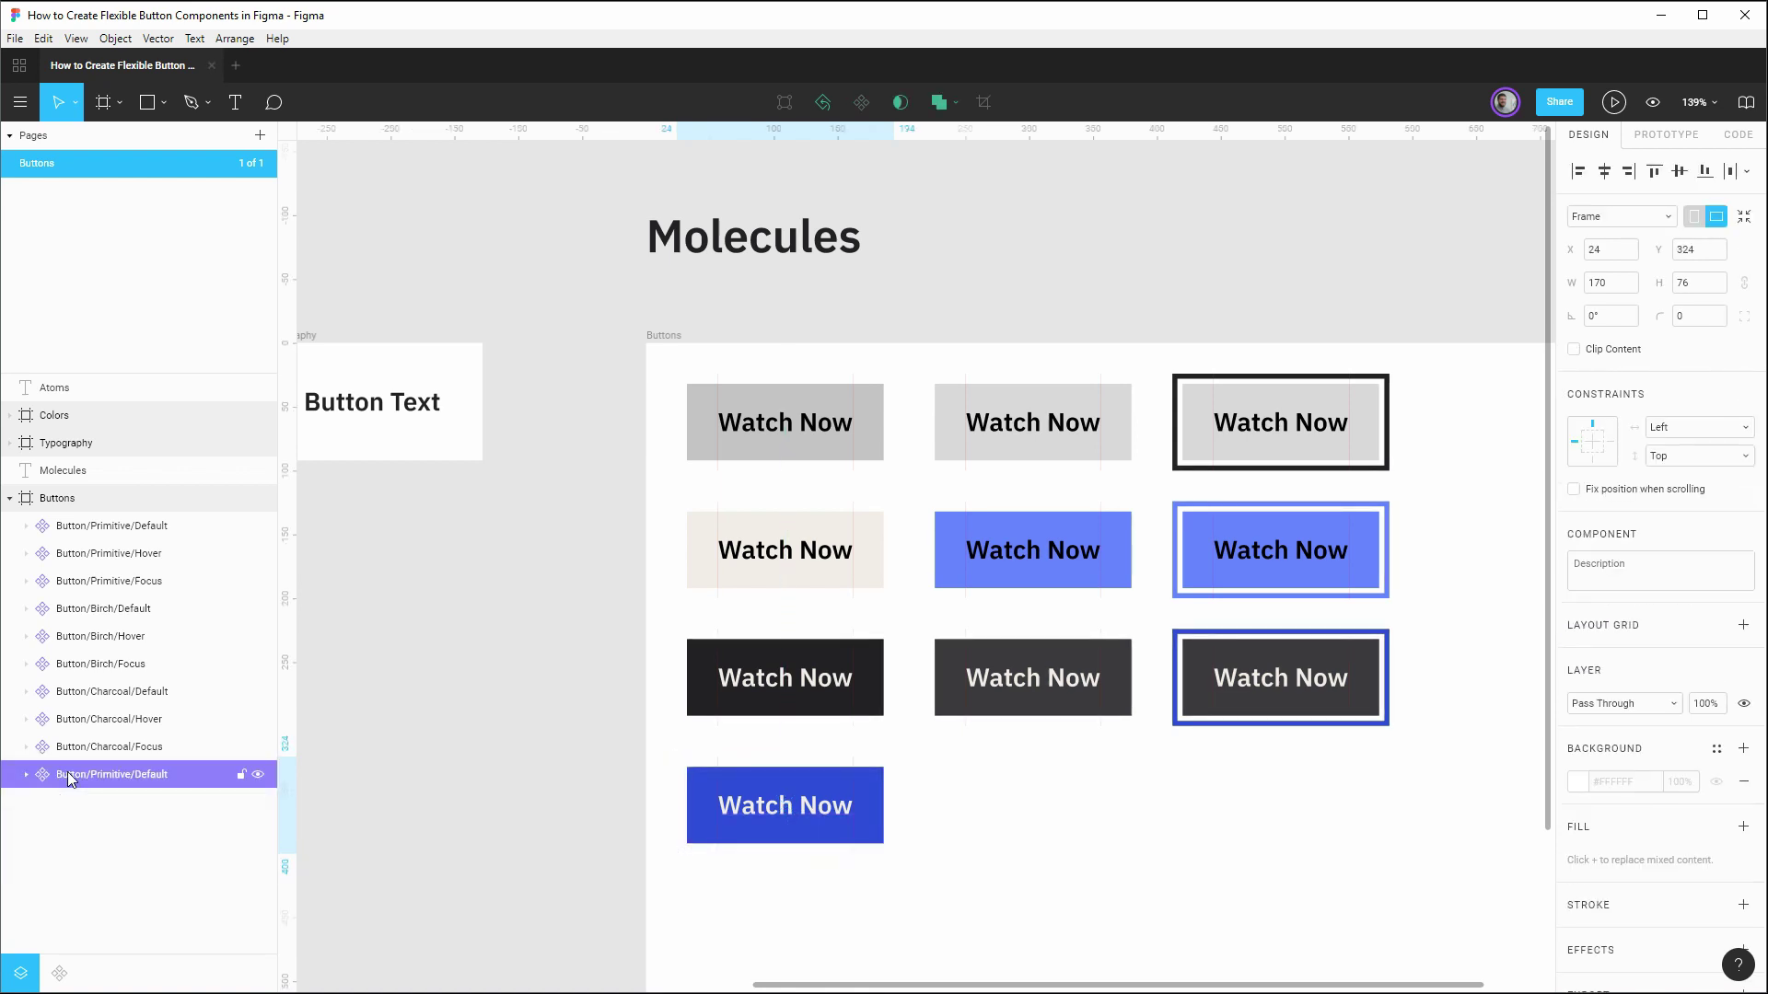
{"action": "double_click", "coordinate": [95, 777]}
{"action": "left_click_drag", "start_coordinate": [135, 776], "coordinate": [89, 776]}
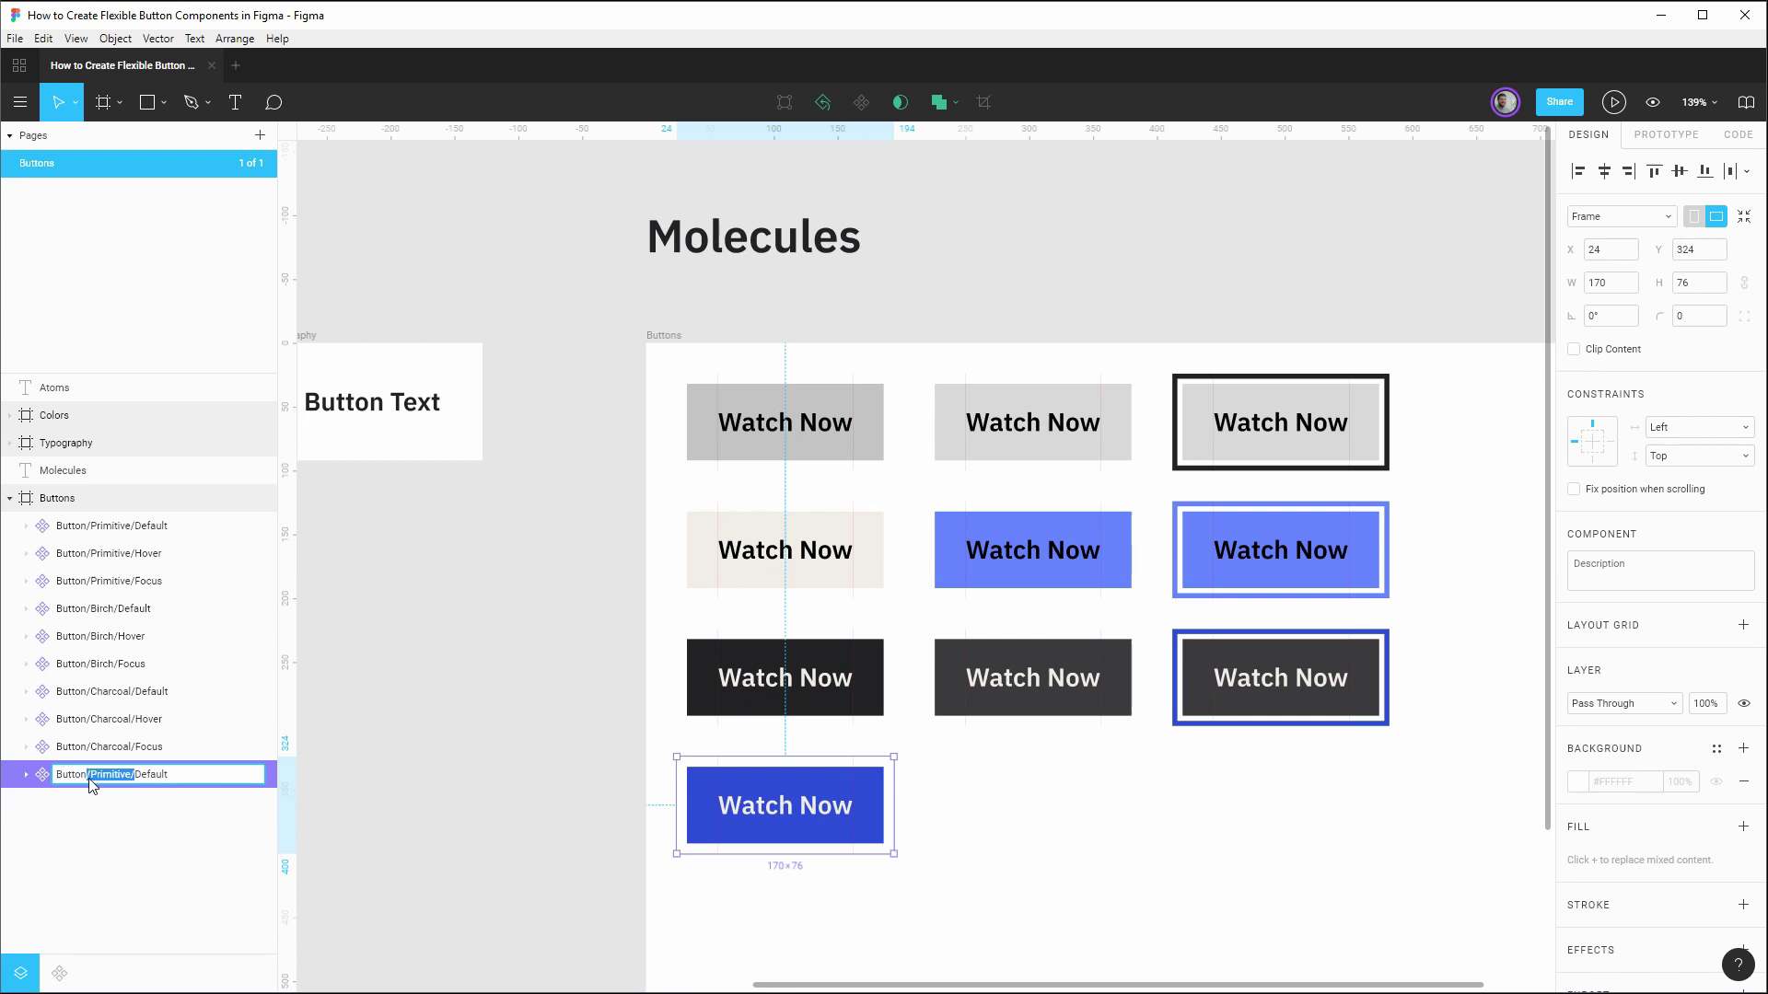
{"action": "type", "text": "Cobalt"}
{"action": "key", "text": "ctrl+a"}
{"action": "key", "text": "Left"}
{"action": "type", "text": "/"}
{"action": "key", "text": "Return"}
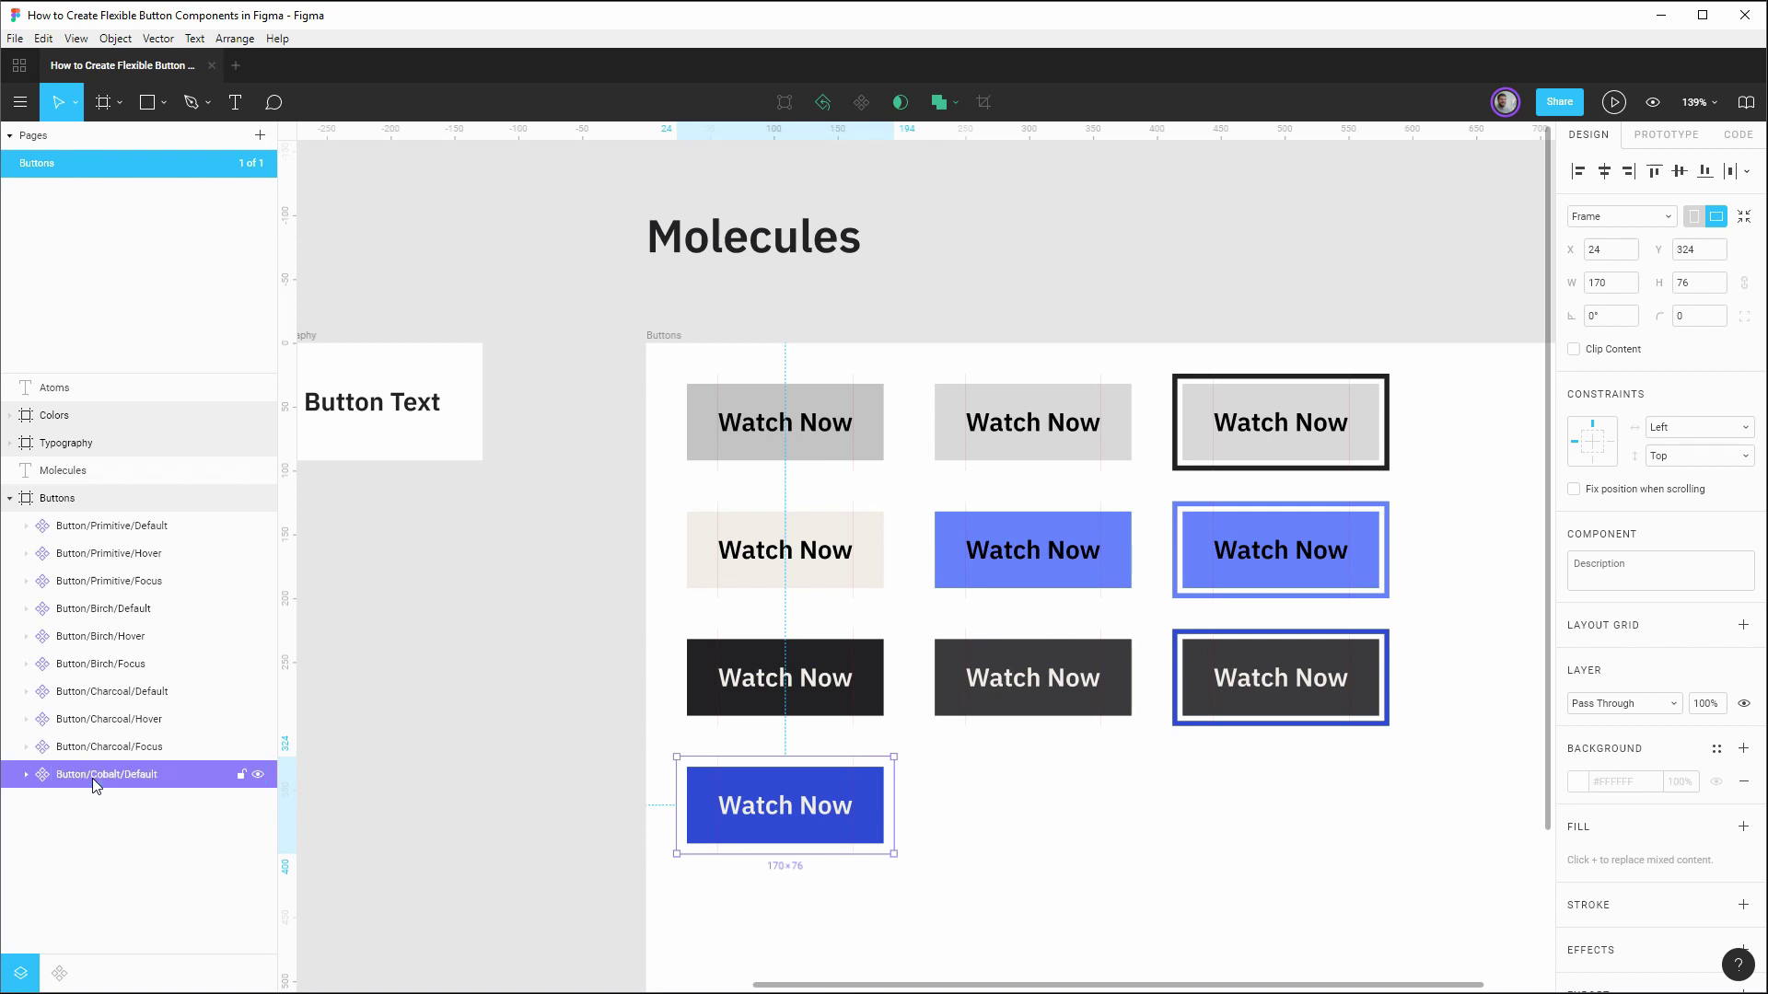
Step: Copy the cobalt button into the middle column and lighten its plate to Cobalt/055
{"action": "left_click_drag", "start_coordinate": [901, 836], "coordinate": [1305, 829]}
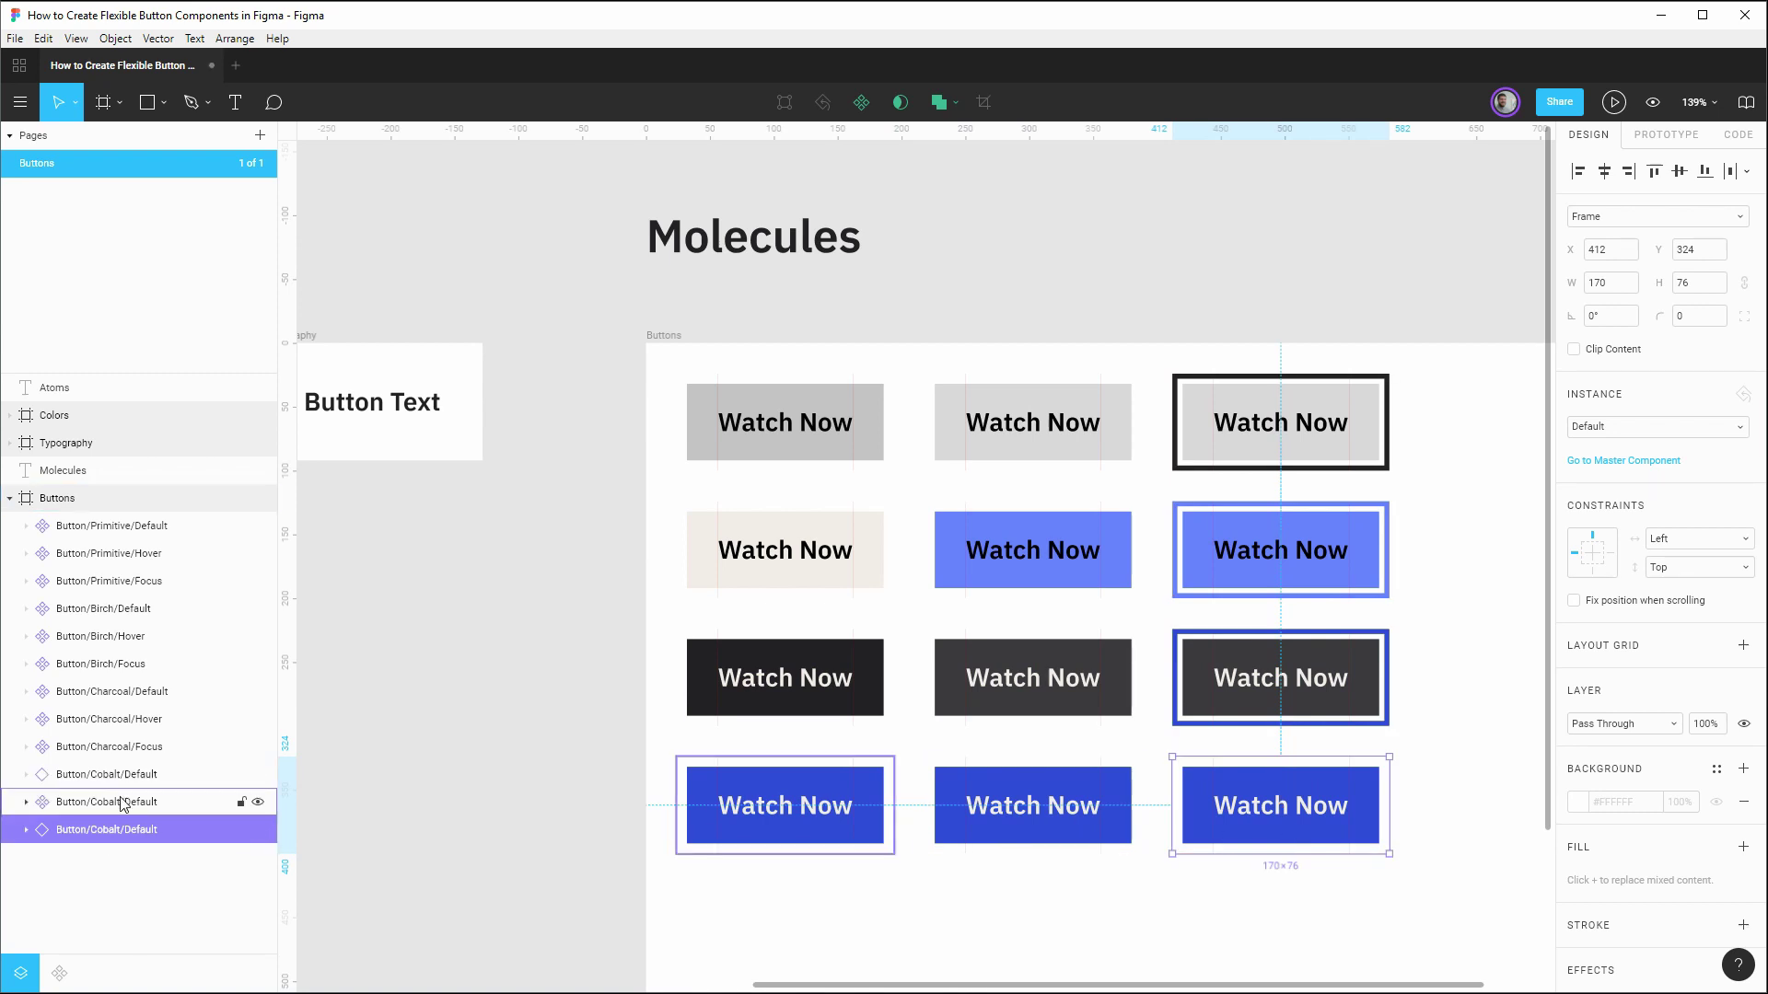
{"action": "left_click", "coordinate": [120, 803]}
{"action": "left_click", "coordinate": [25, 802]}
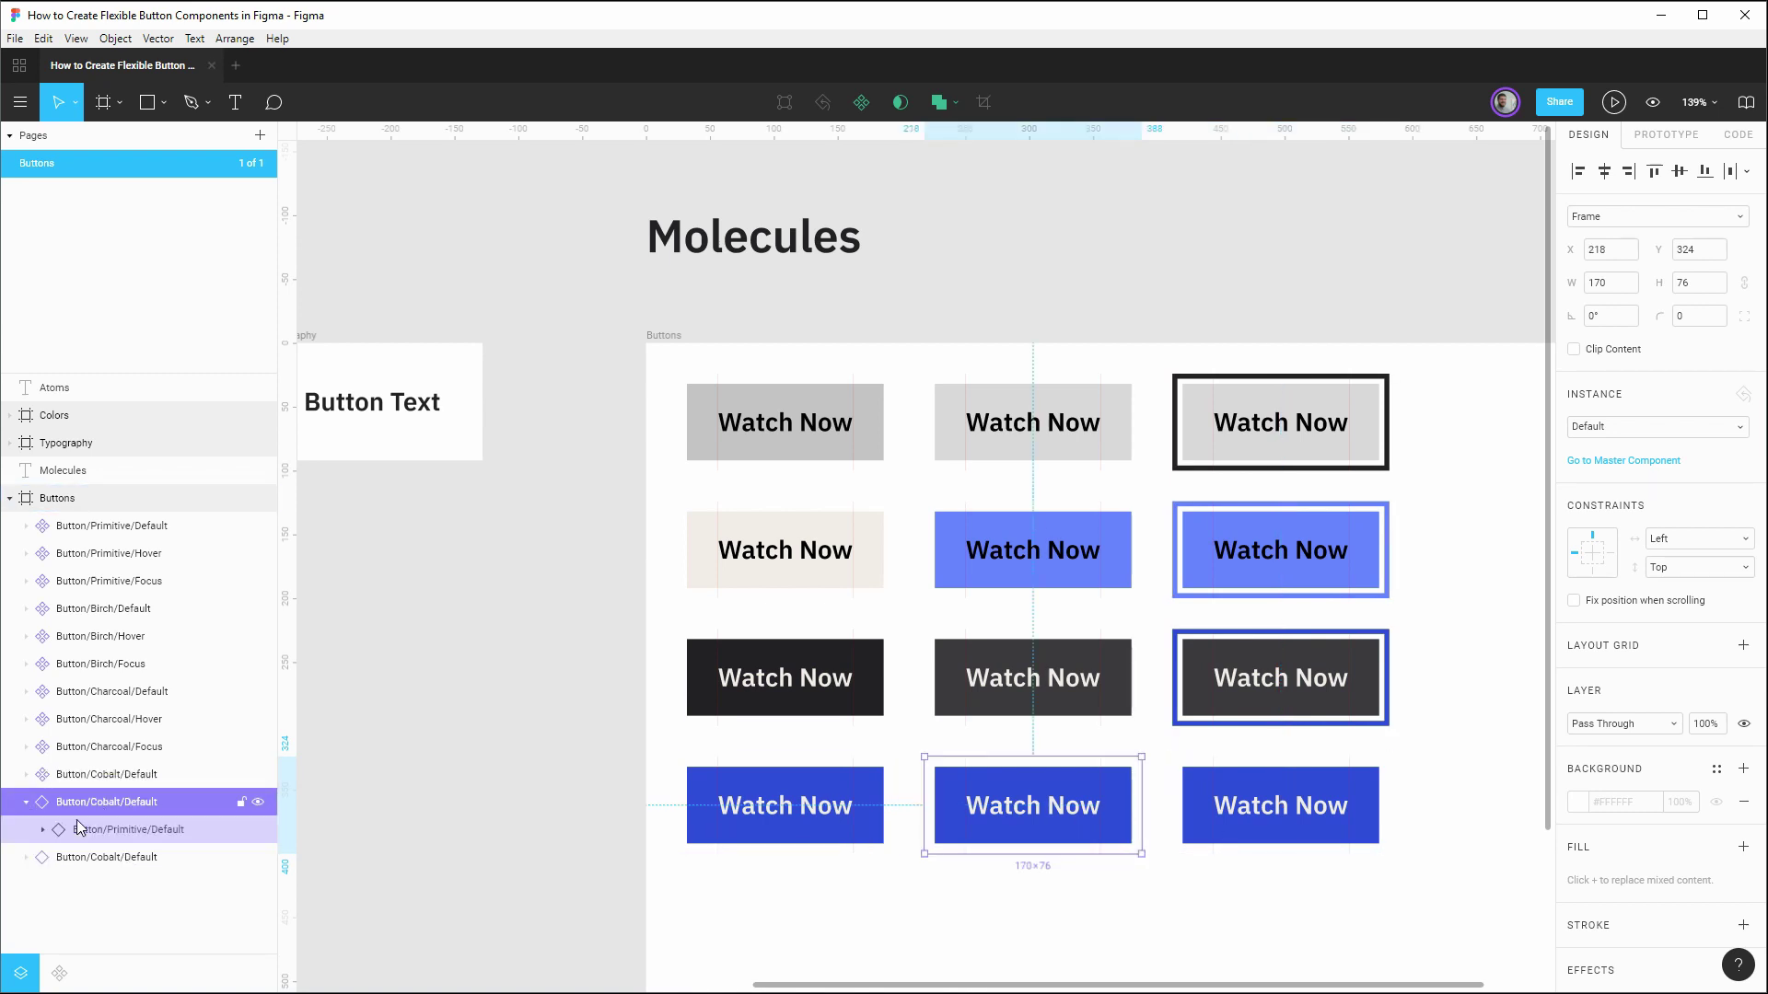
{"action": "left_click", "coordinate": [43, 829]}
{"action": "left_click", "coordinate": [118, 885]}
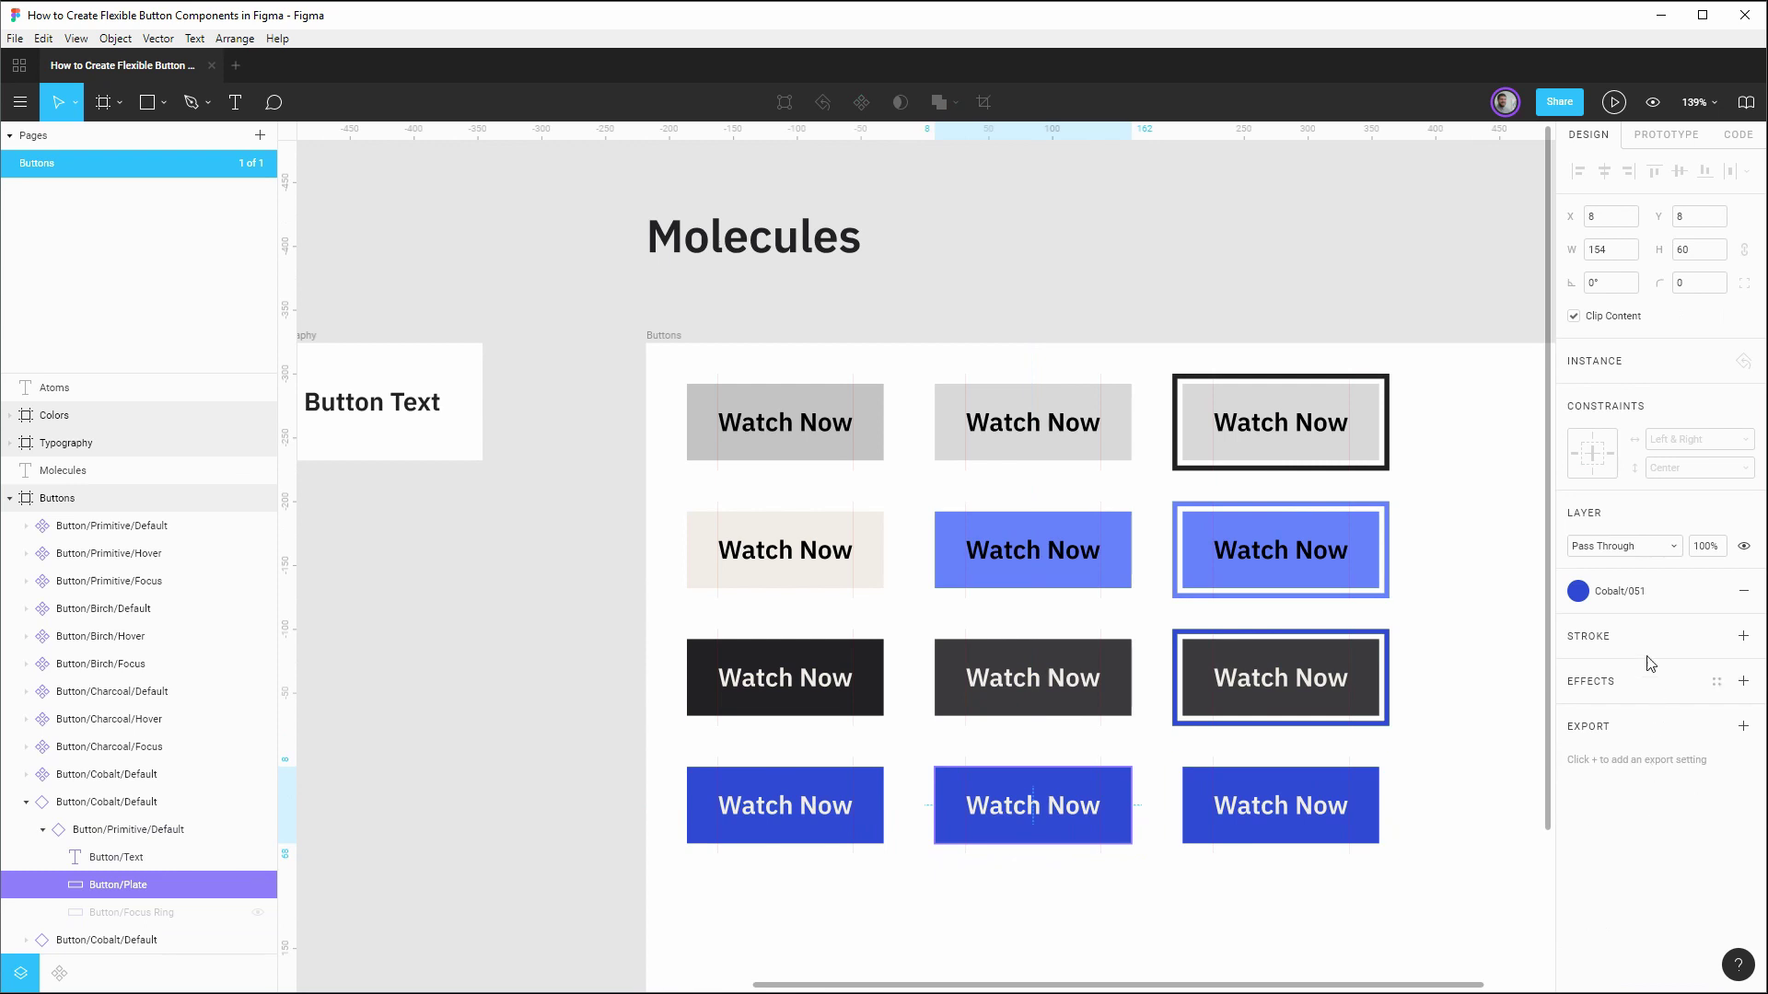
{"action": "left_click", "coordinate": [1623, 594]}
{"action": "left_click", "coordinate": [1620, 799]}
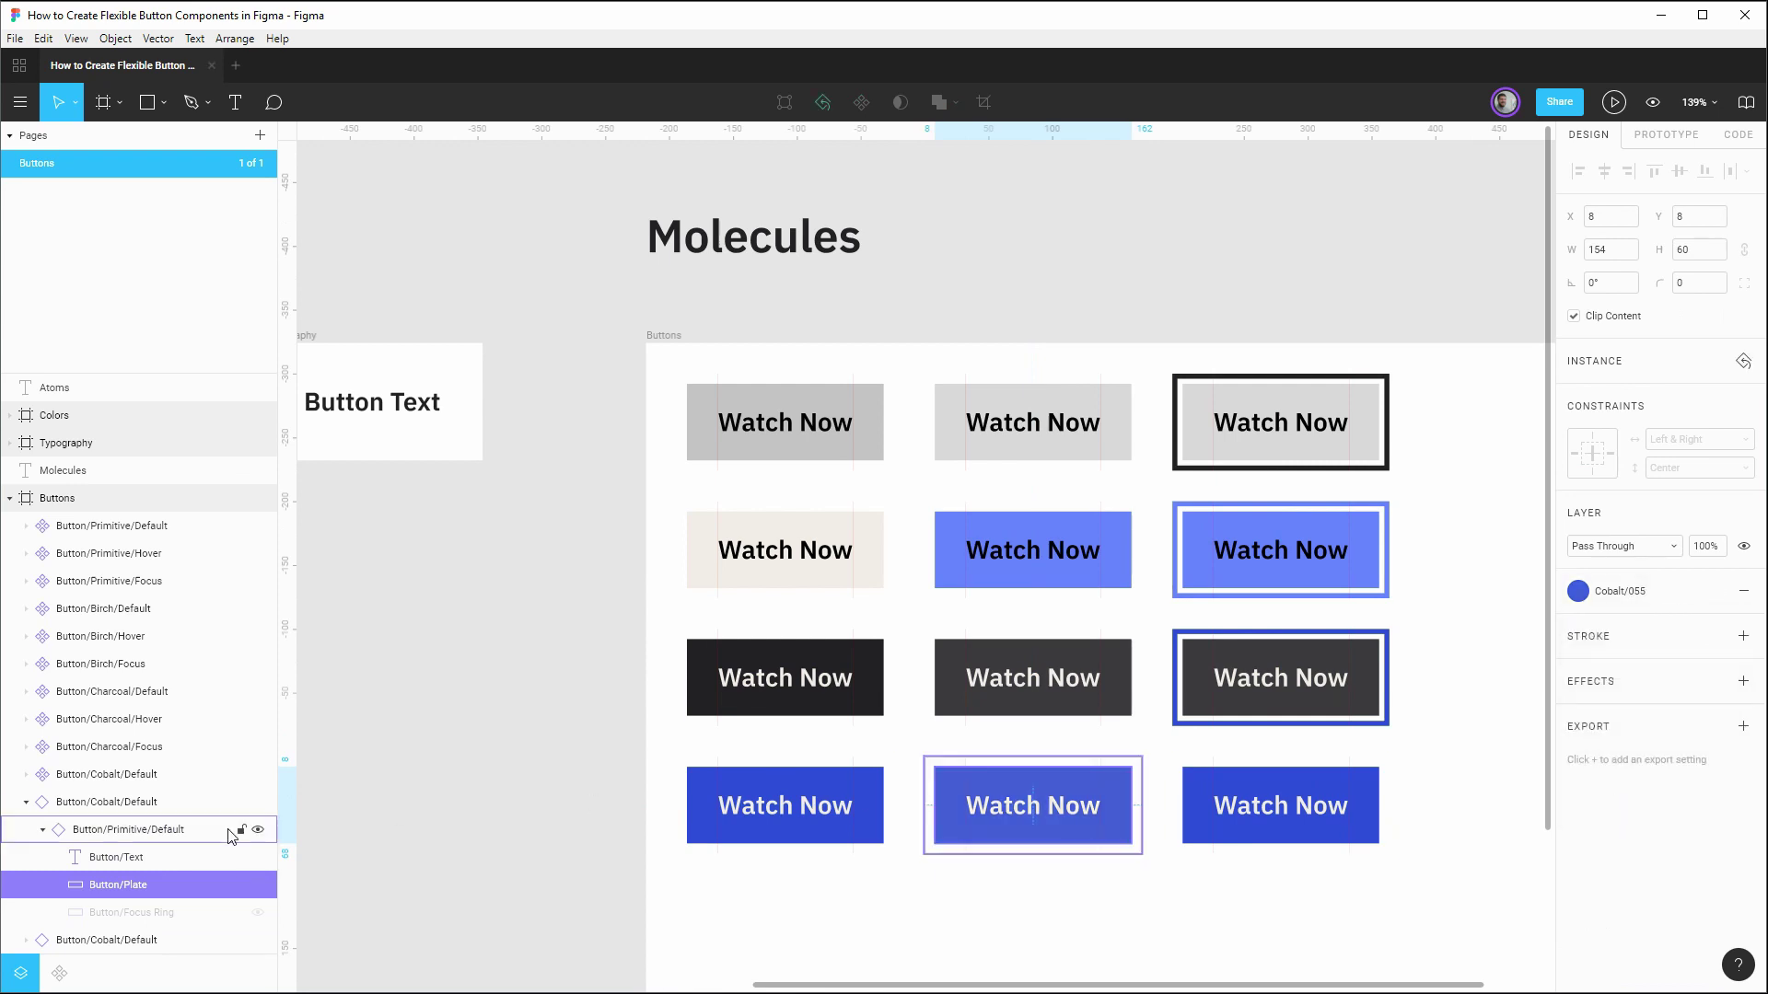
Step: Make the middle cobalt button a component and start renaming it to Button/Cobalt/Hover
{"action": "left_click", "coordinate": [42, 831]}
{"action": "left_click", "coordinate": [89, 802]}
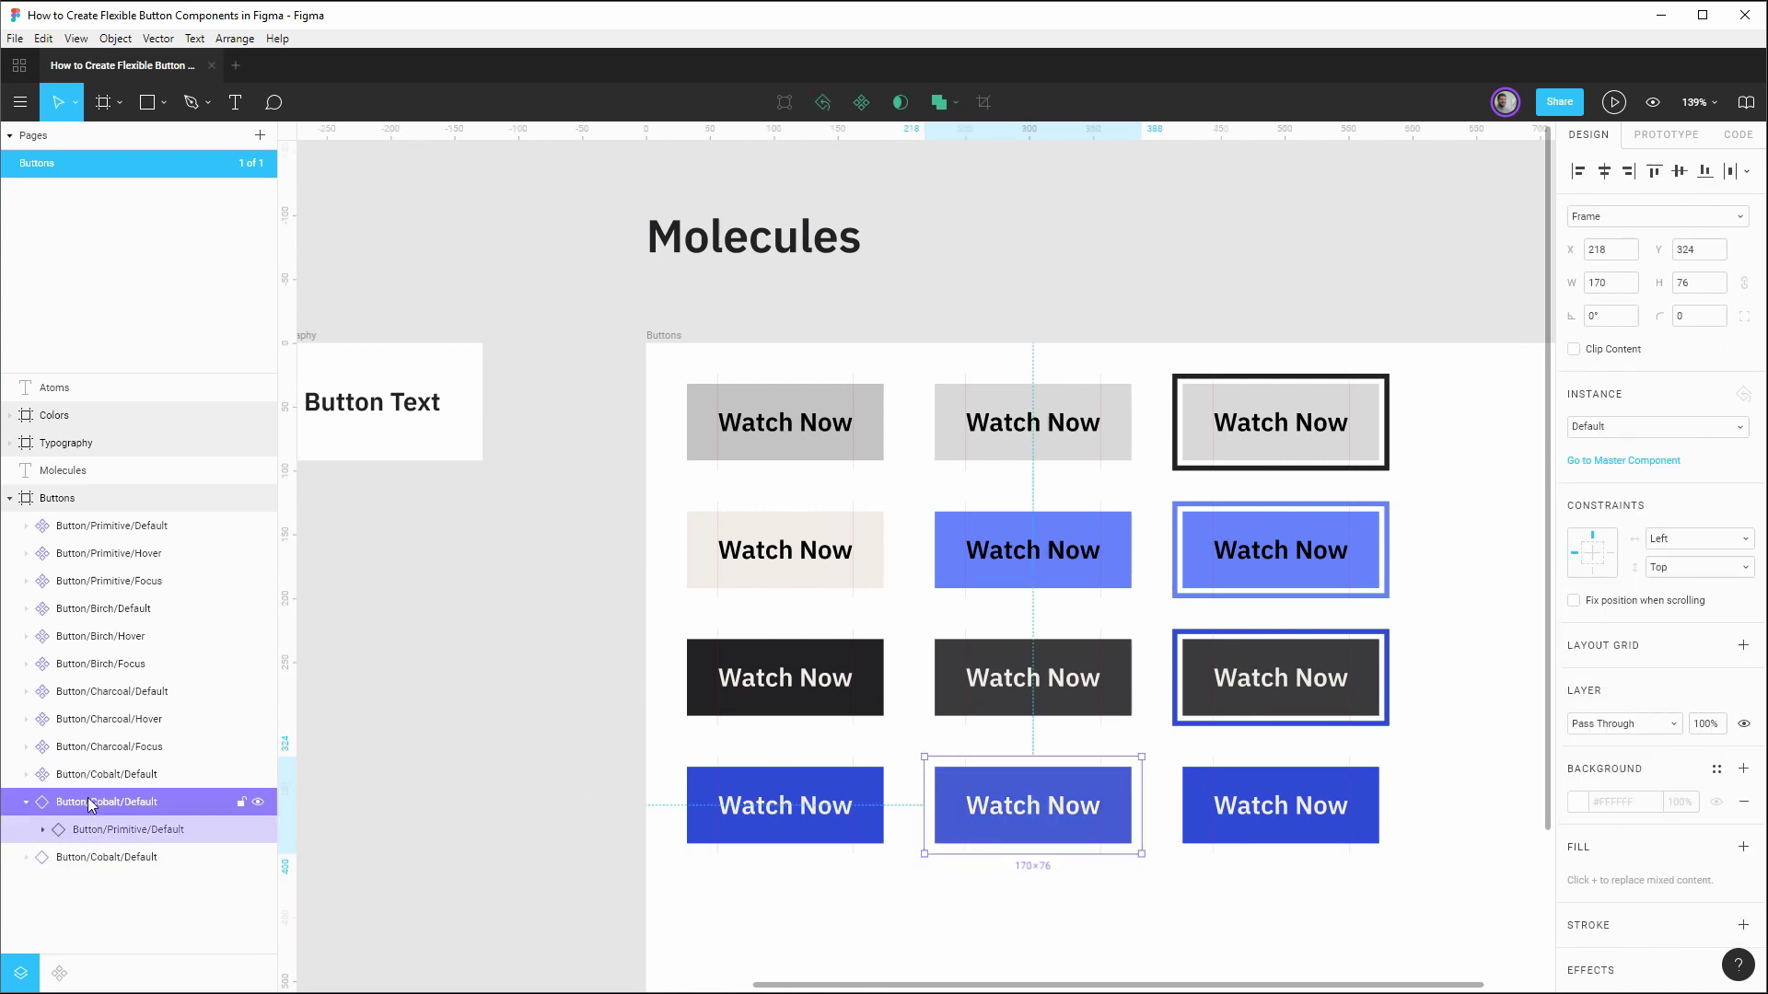
{"action": "key", "text": "ctrl+alt+k"}
{"action": "double_click", "coordinate": [89, 802]}
{"action": "key", "text": "Right"}
{"action": "key", "text": "BackSpace"}
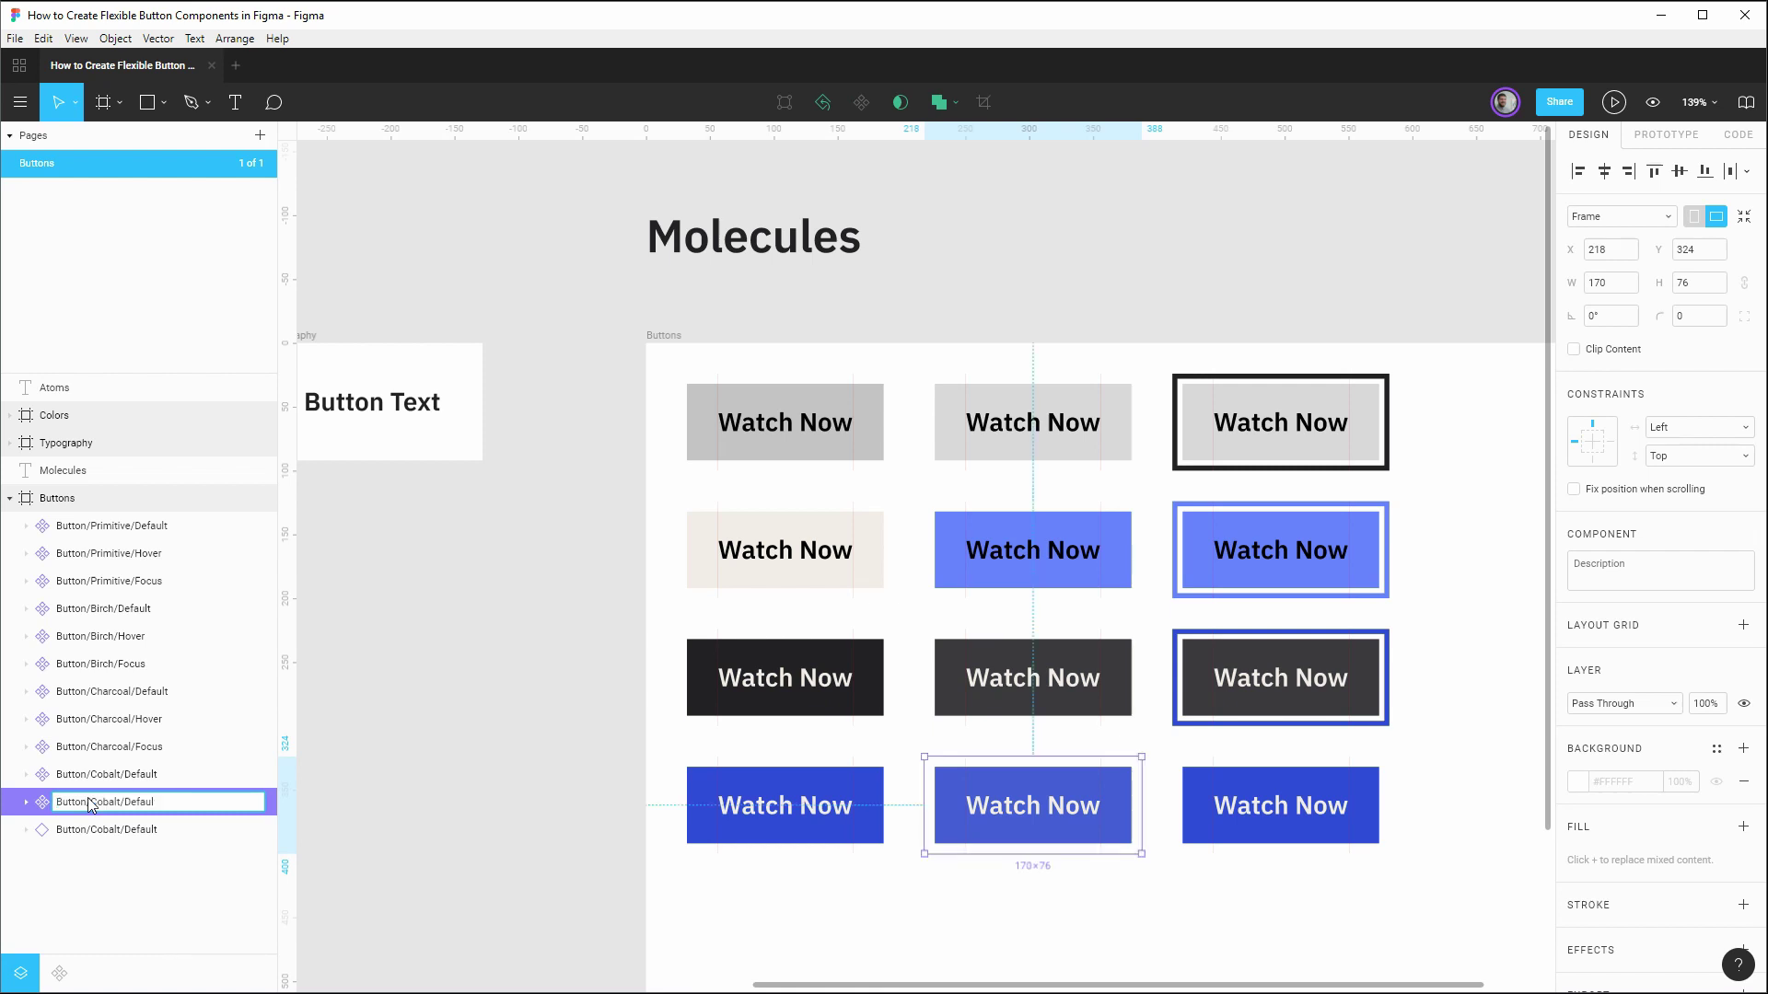
Step: Finish the Button/Cobalt/Hover name, then give the third cobalt button a Cobalt/055 plate and visible focus ring
{"action": "type", "text": "Hover"}
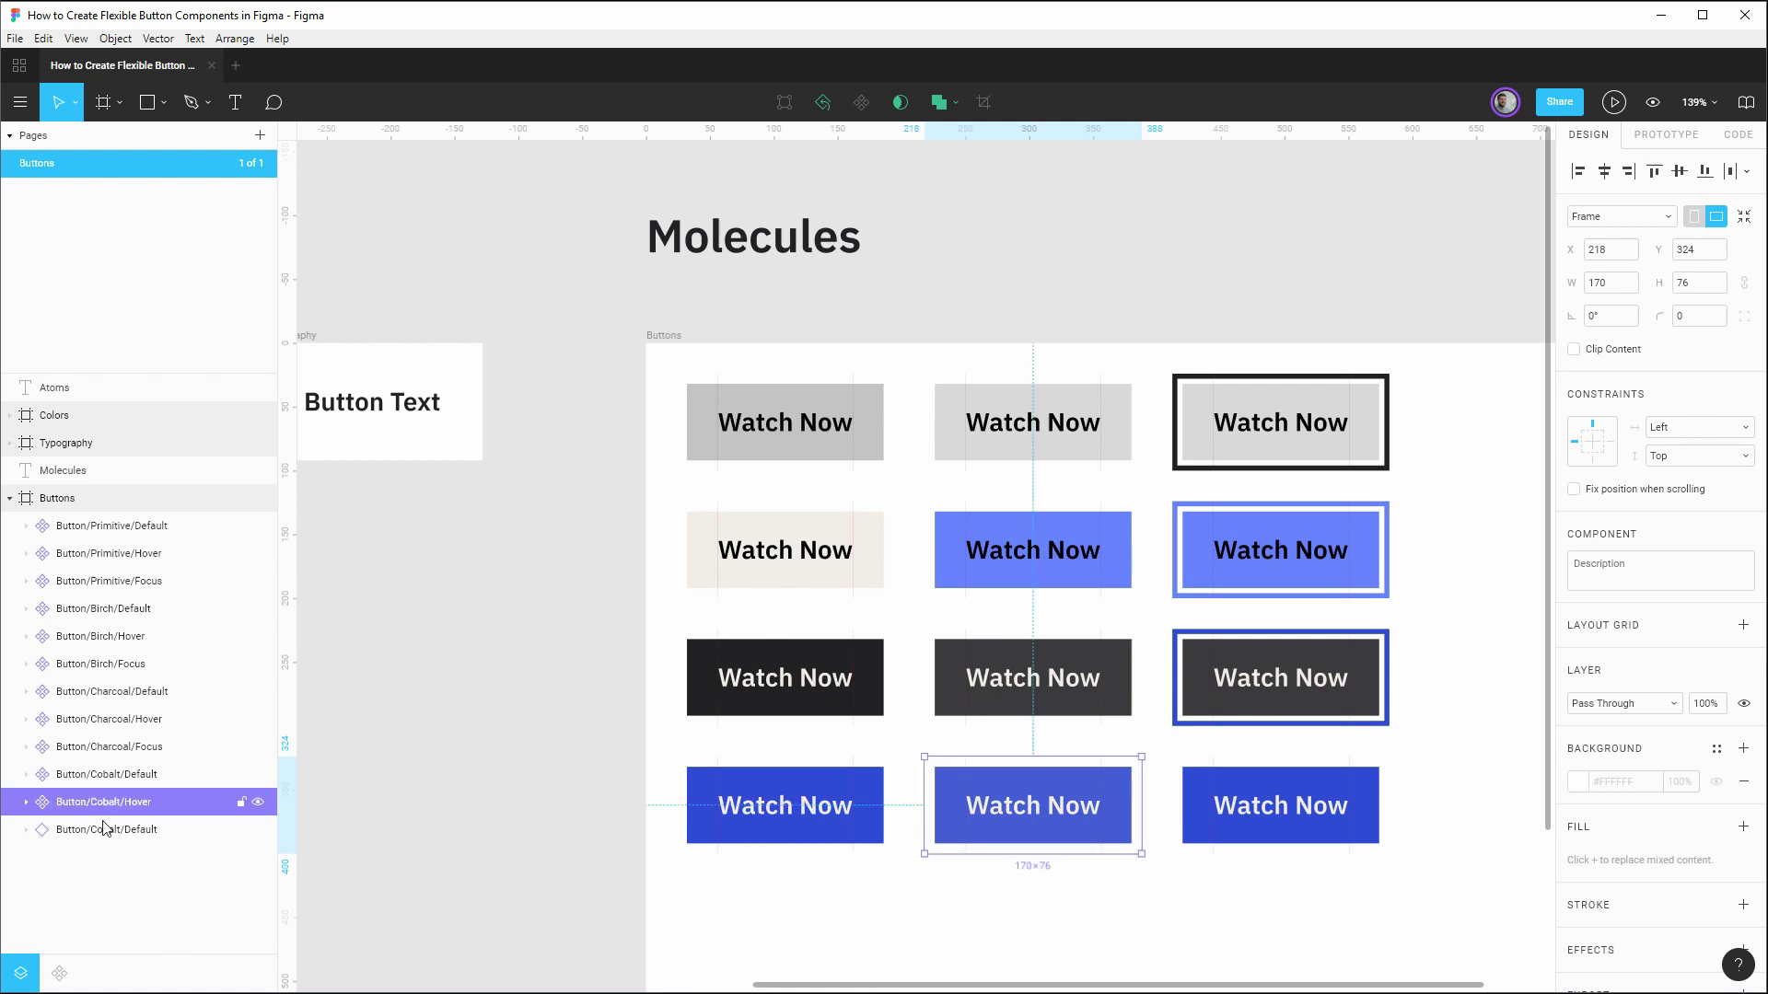
{"action": "left_click", "coordinate": [104, 830]}
{"action": "left_click", "coordinate": [26, 830]}
{"action": "left_click", "coordinate": [43, 858]}
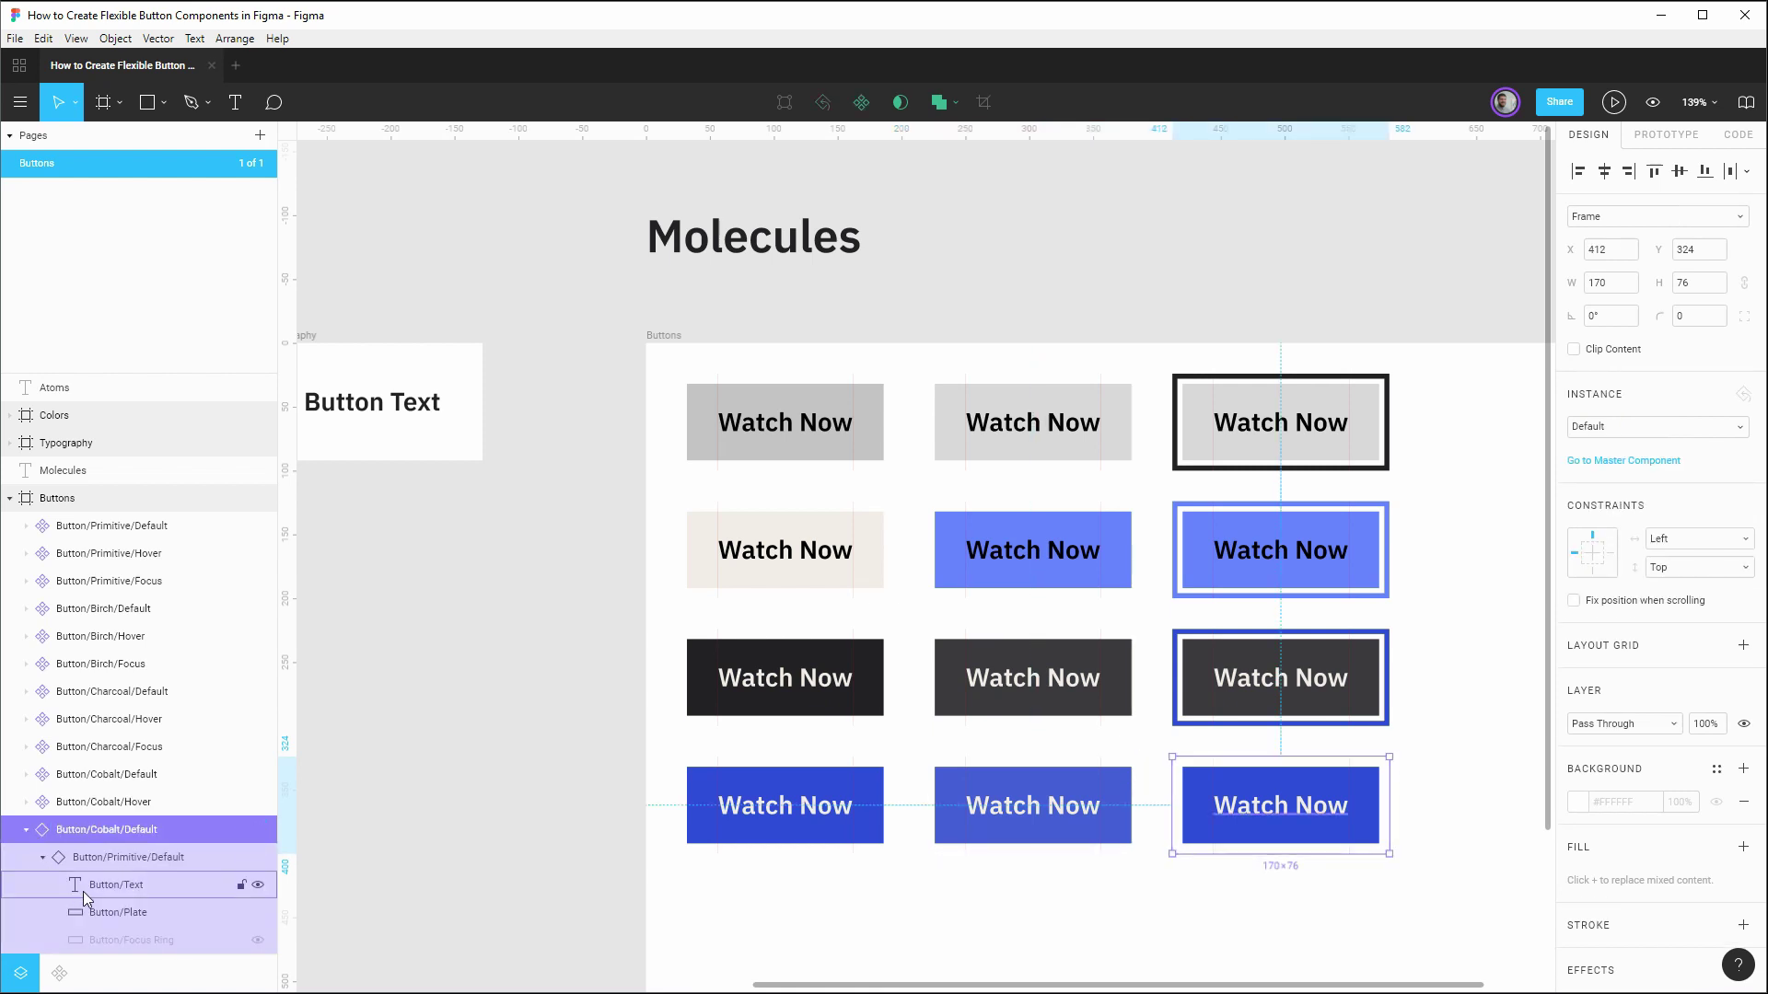
{"action": "left_click", "coordinate": [118, 913]}
{"action": "left_click", "coordinate": [1649, 604]}
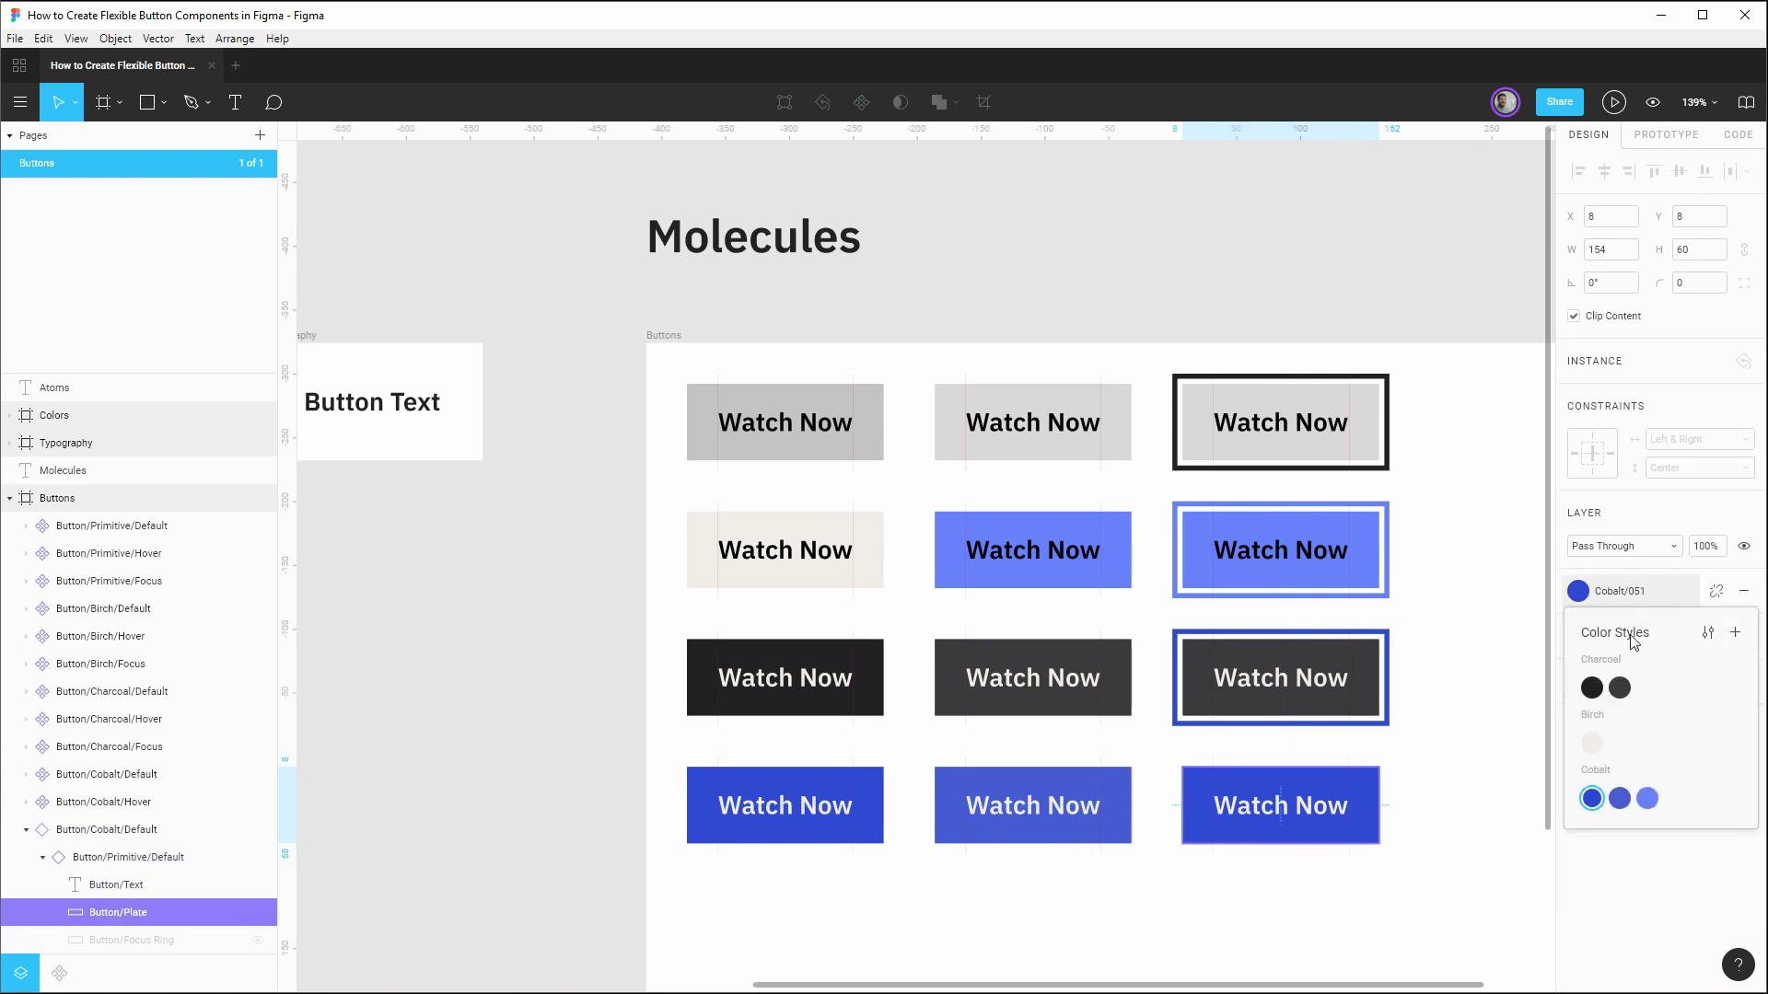
{"action": "left_click", "coordinate": [1615, 799]}
{"action": "left_click", "coordinate": [258, 941]}
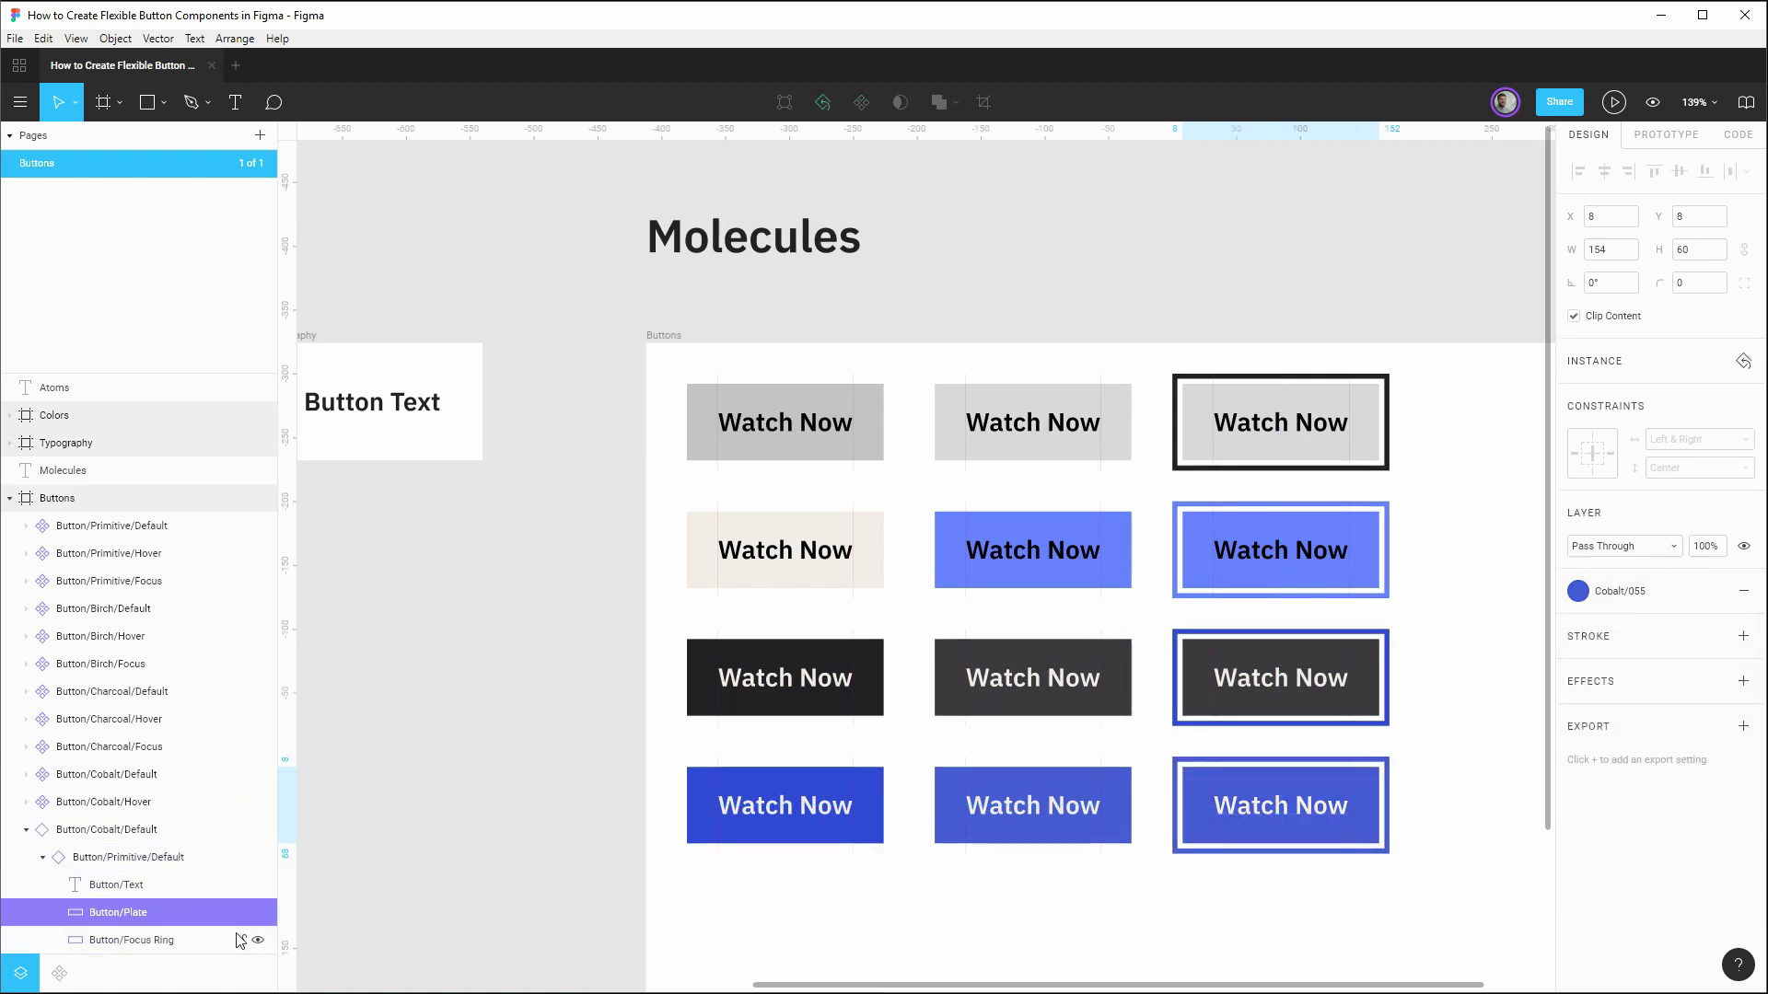
Step: Rename the bottom-right cobalt component from Default to Button/Cobalt/Focus
{"action": "left_click", "coordinate": [73, 830]}
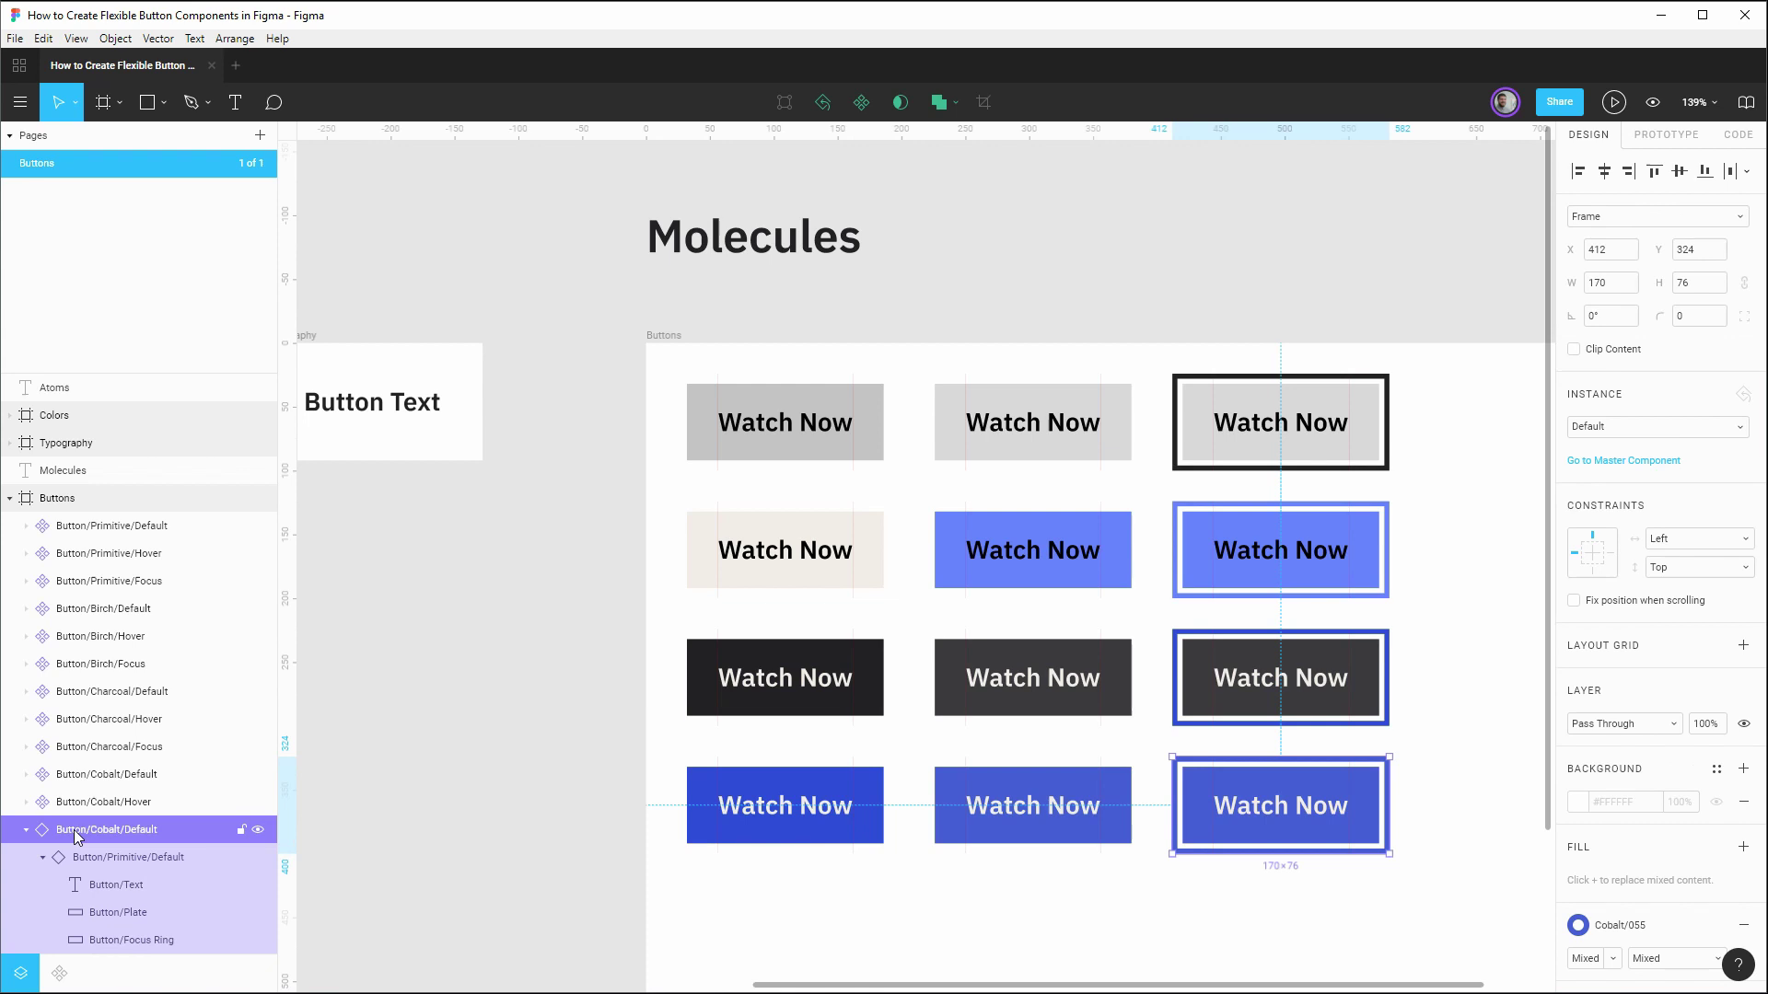
{"action": "double_click", "coordinate": [74, 830]}
{"action": "key", "text": "Right"}
{"action": "key", "text": "BackSpace"}
{"action": "key", "text": "BackSpace"}
{"action": "key", "text": "BackSpace"}
{"action": "key", "text": "BackSpace"}
{"action": "key", "text": "BackSpace"}
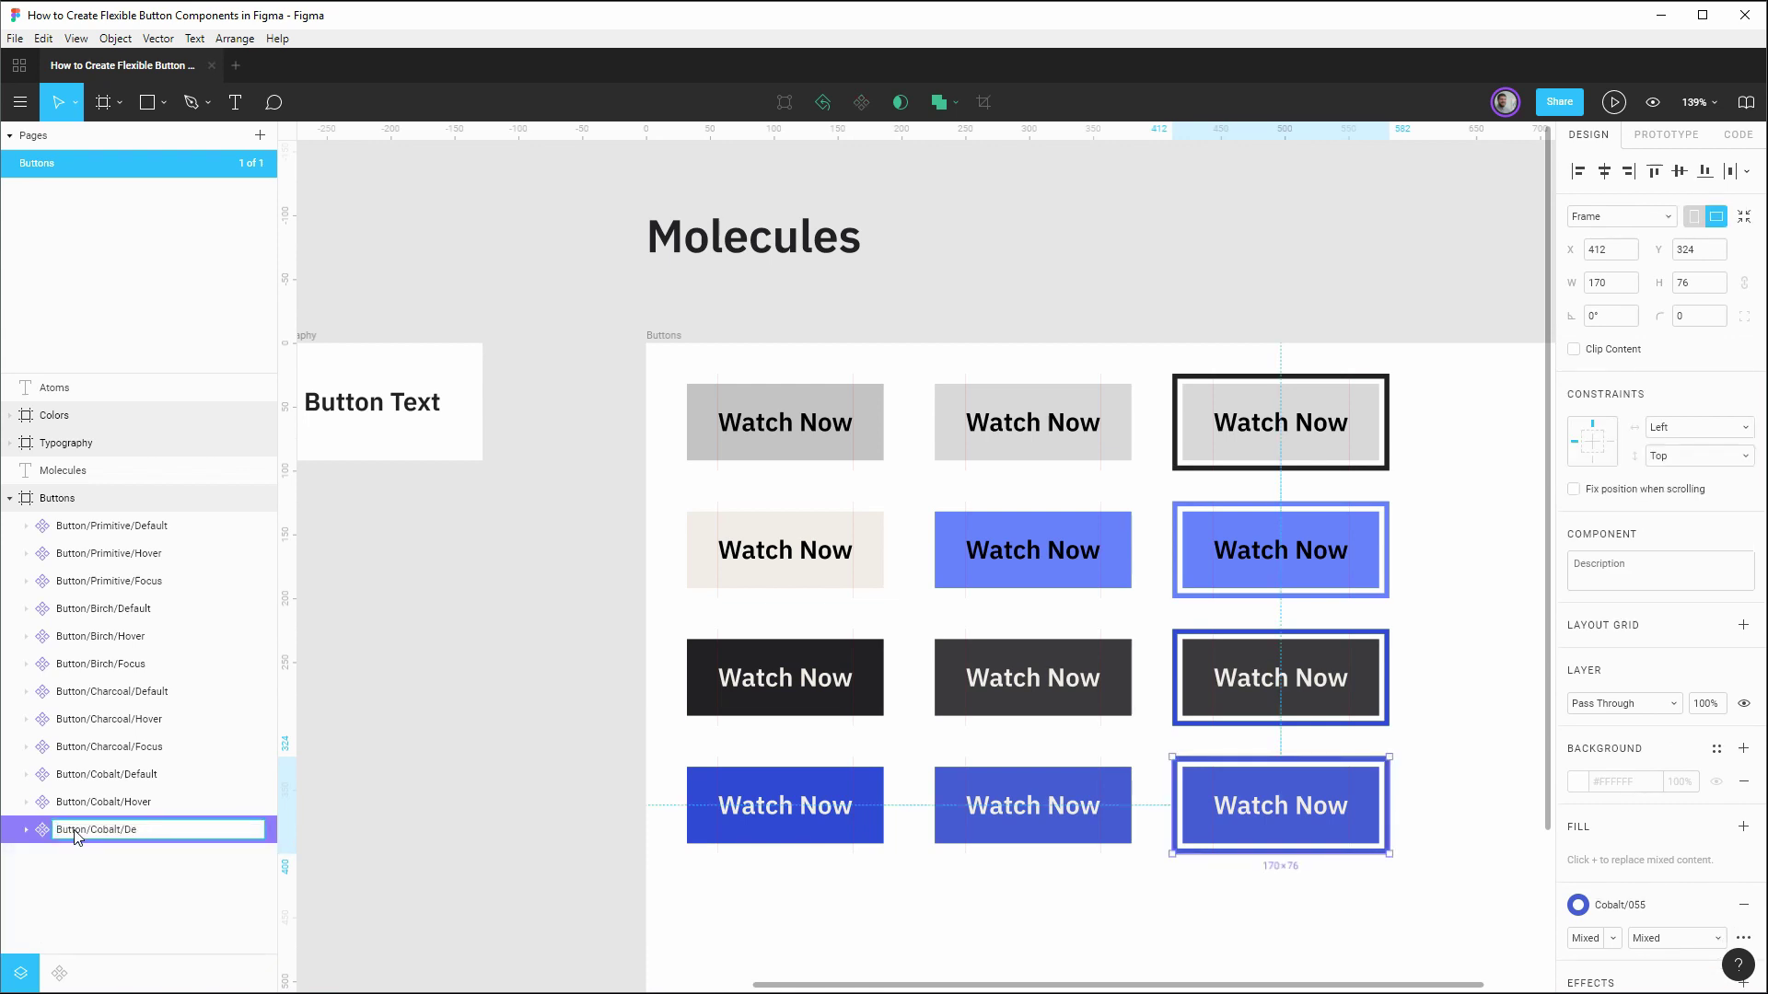
{"action": "type", "text": "Focus"}
{"action": "key", "text": "Return"}
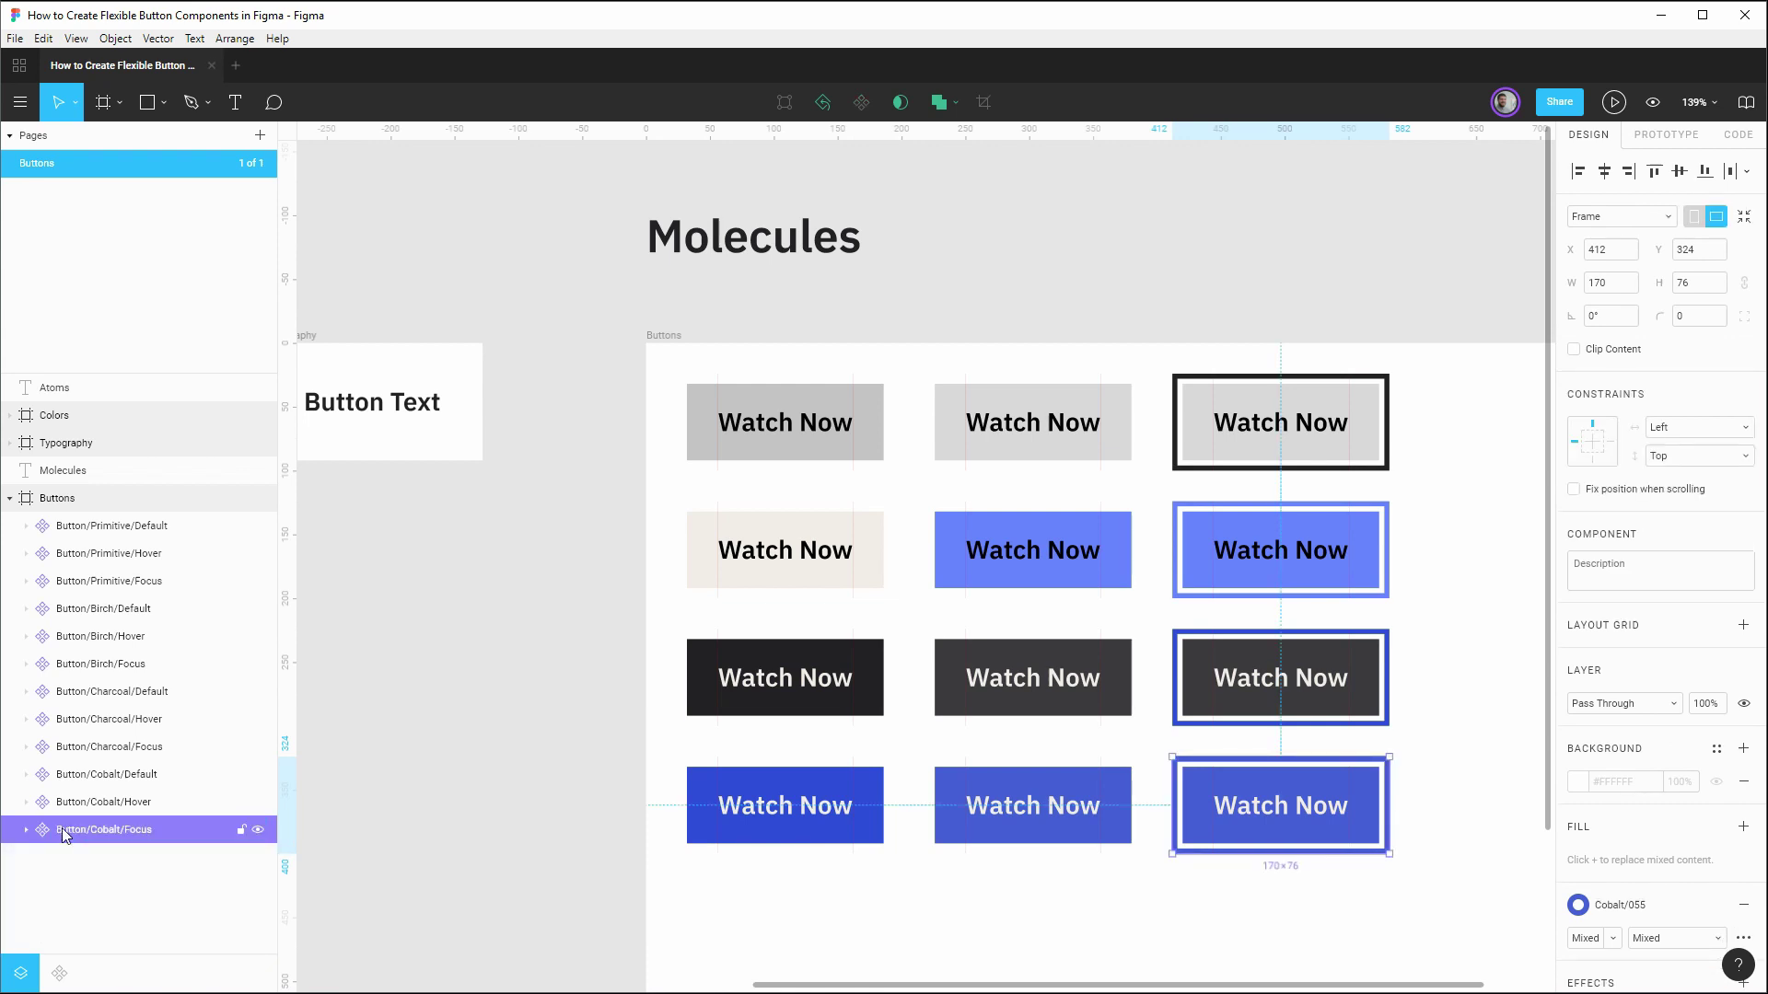
{"action": "left_click", "coordinate": [525, 782]}
{"action": "scroll", "coordinate": [1169, 543], "scroll_direction": "down", "scroll_amount": 1}
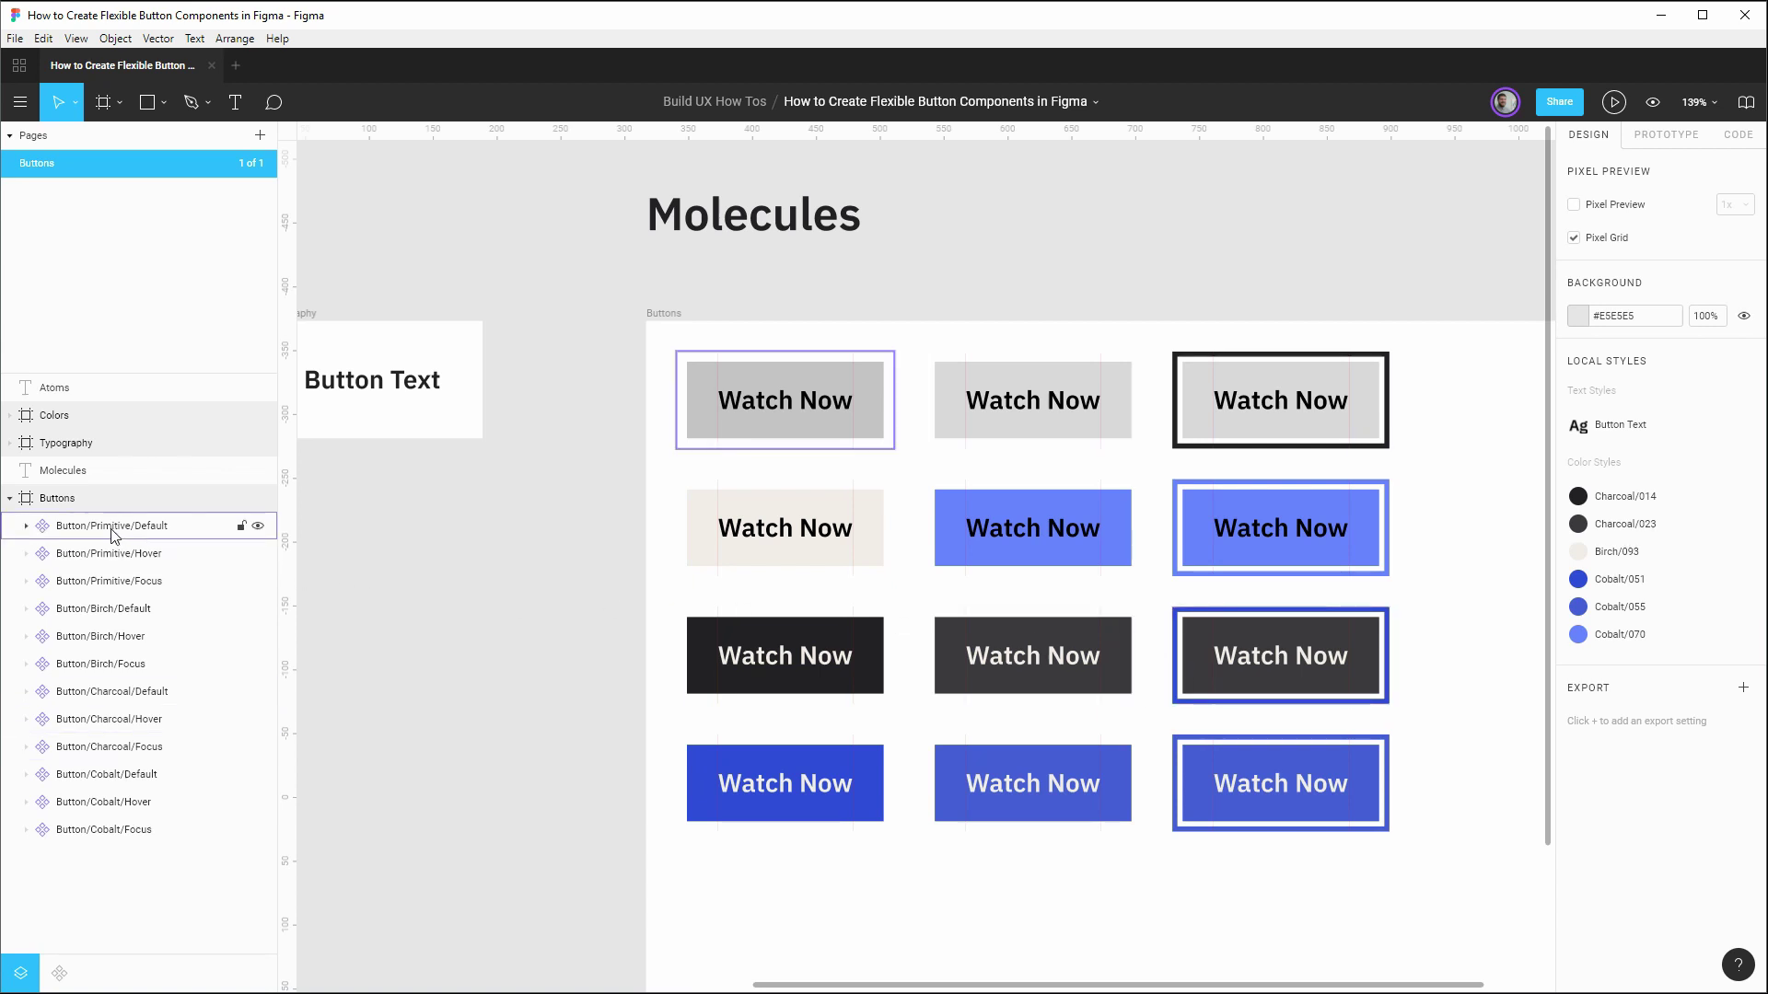
{"action": "left_click", "coordinate": [53, 527]}
{"action": "left_click", "coordinate": [27, 529]}
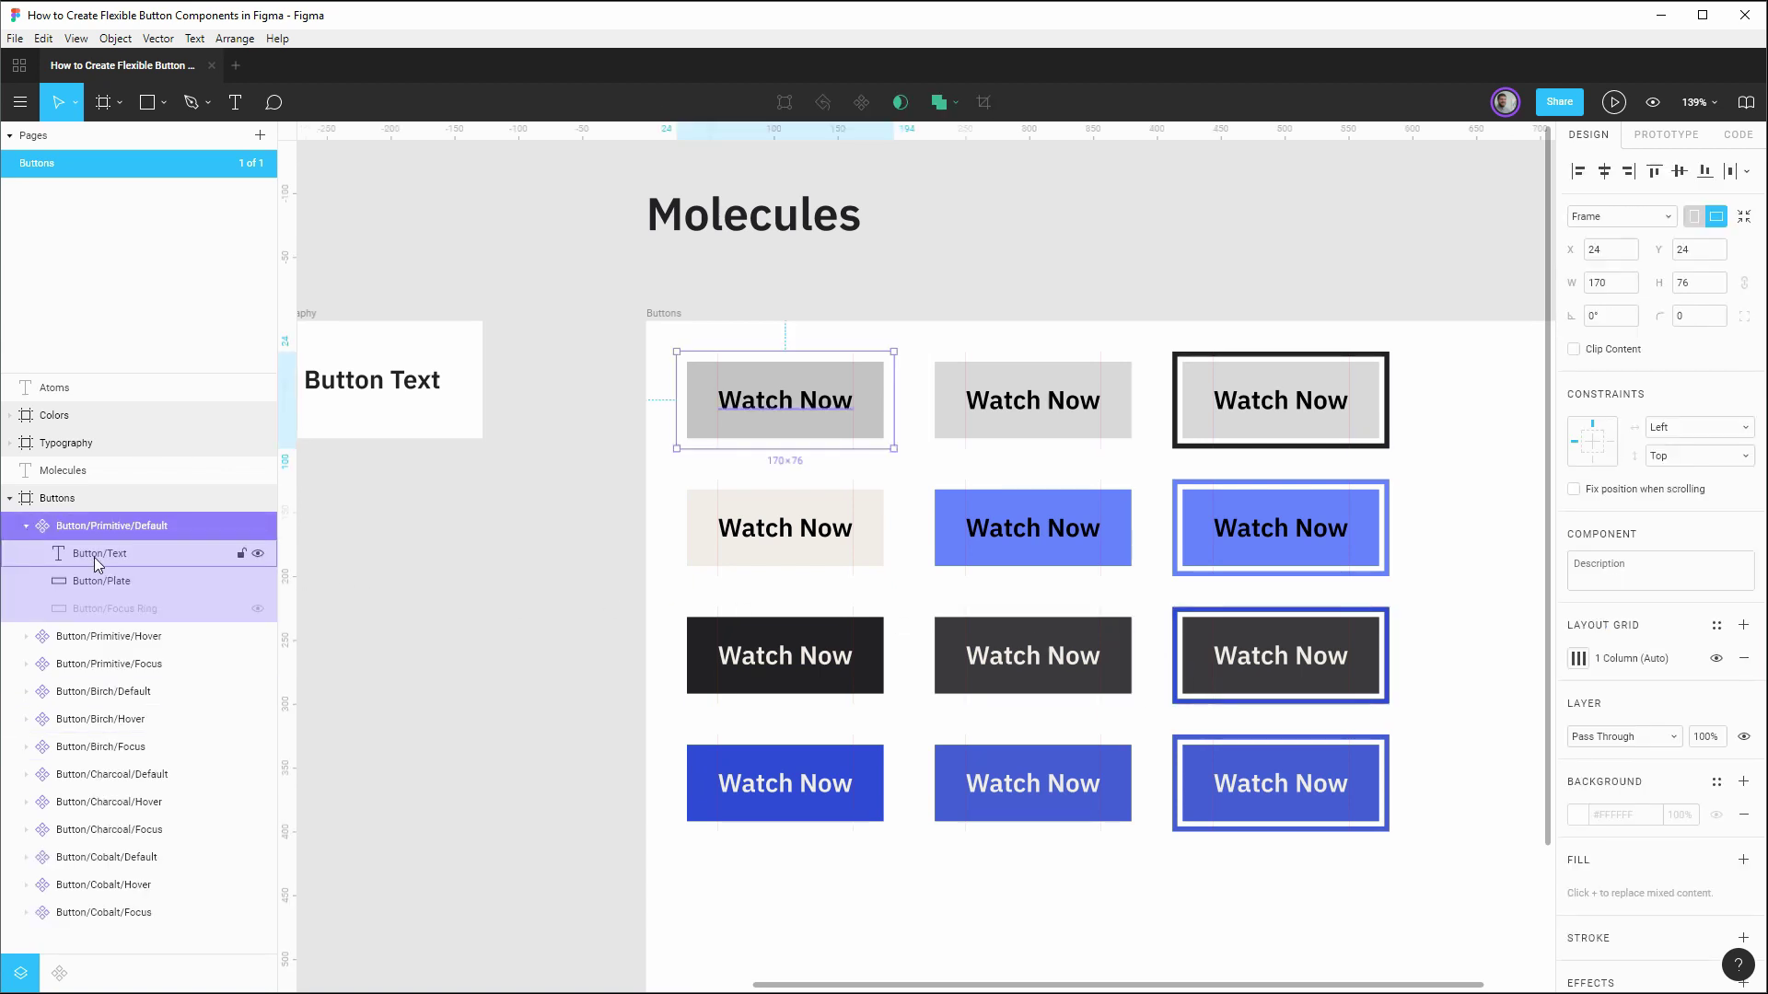
{"action": "left_click", "coordinate": [93, 556]}
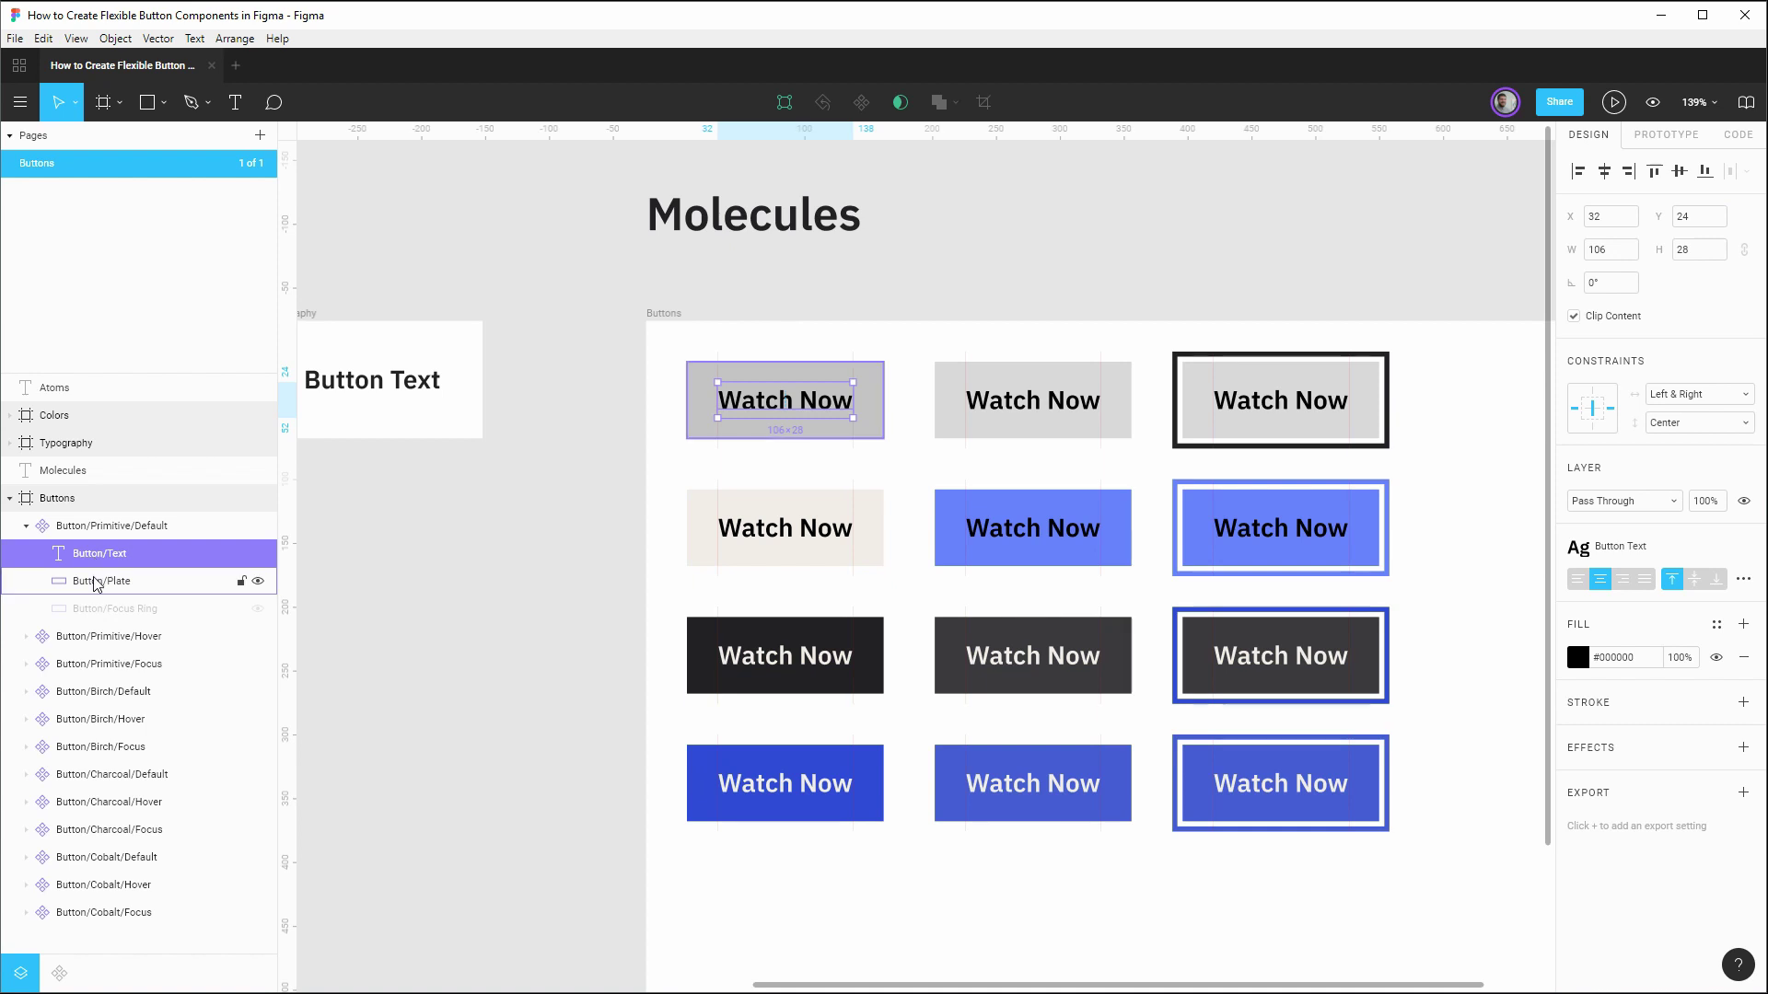
{"action": "left_click", "coordinate": [96, 581]}
{"action": "left_click", "coordinate": [1713, 284]}
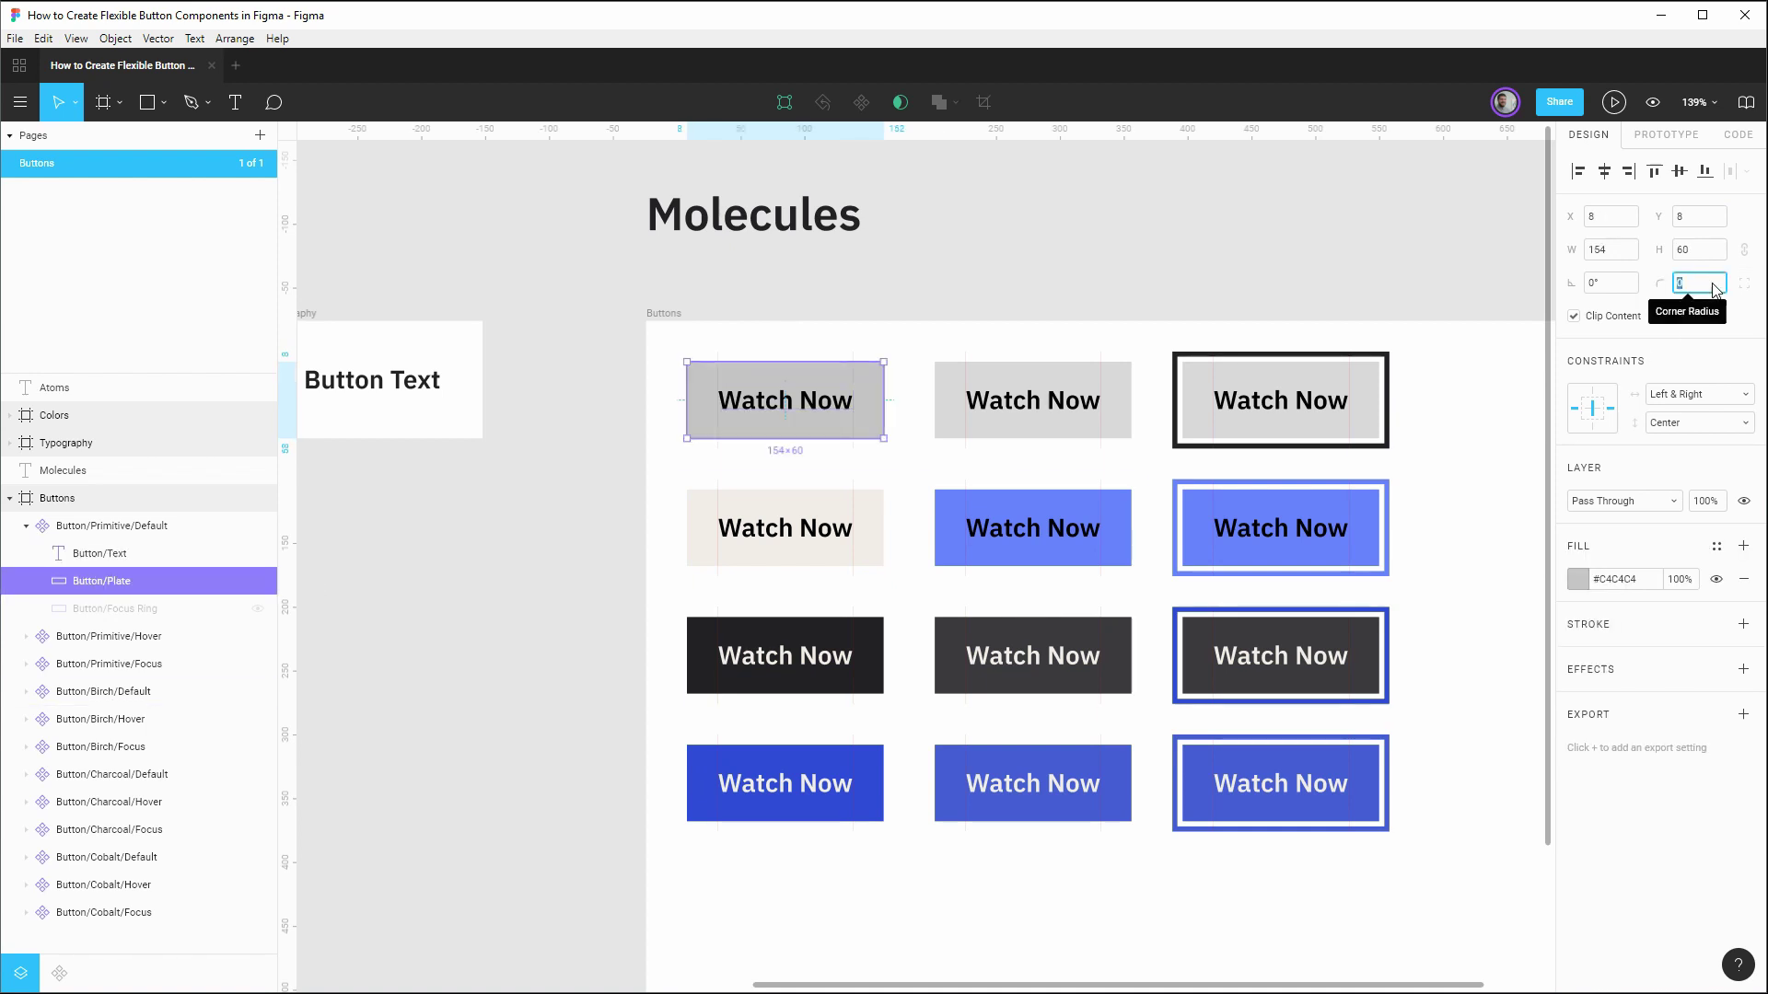
{"action": "type", "text": "22"}
{"action": "key", "text": "Return"}
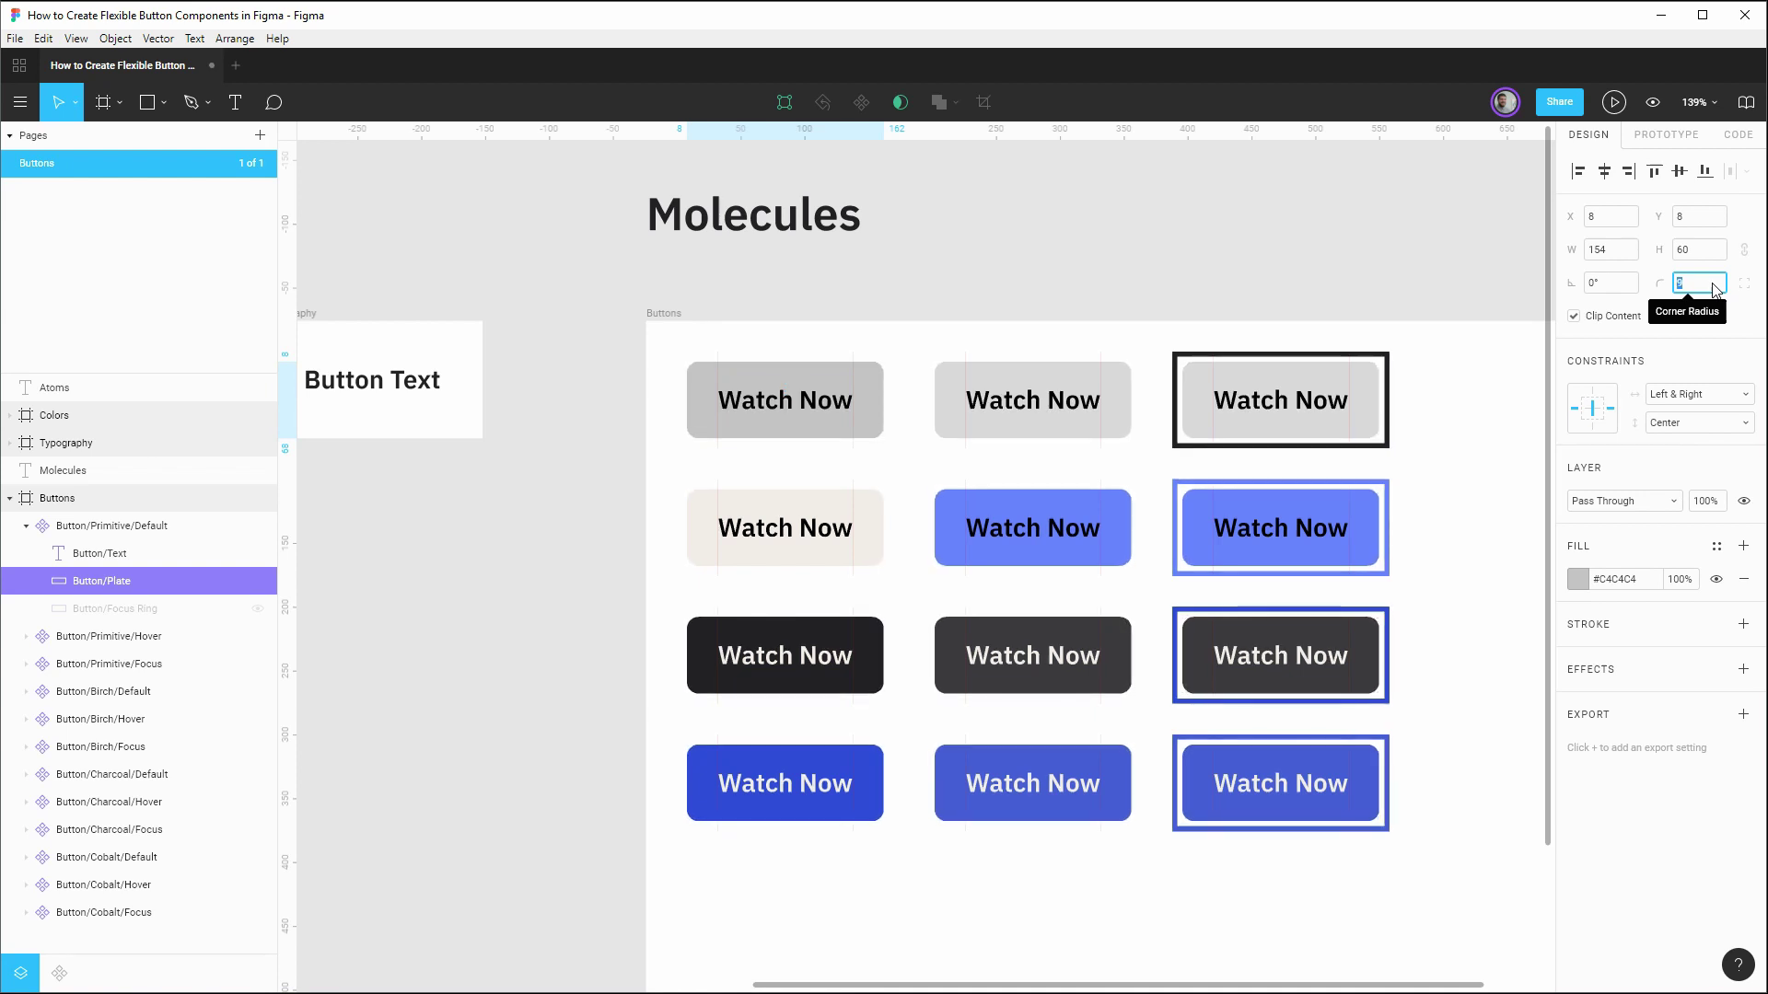
{"action": "type", "text": "48"}
{"action": "key", "text": "Return"}
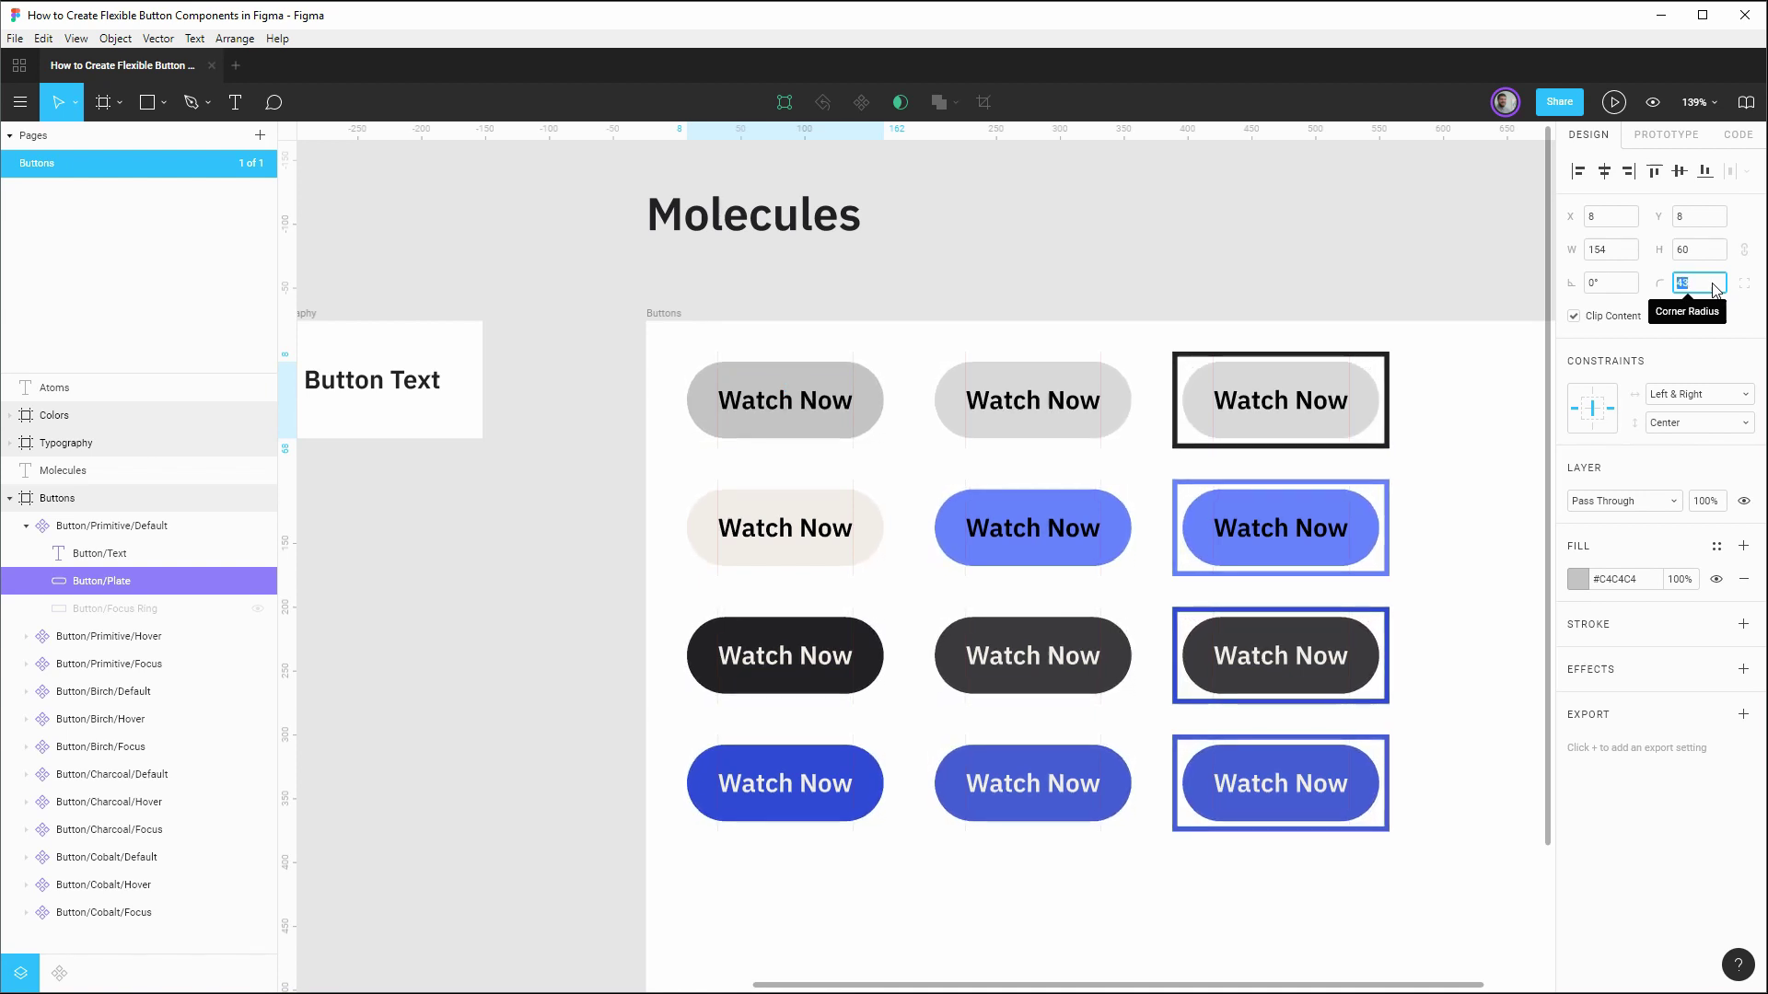
{"action": "type", "text": "11"}
{"action": "key", "text": "Return"}
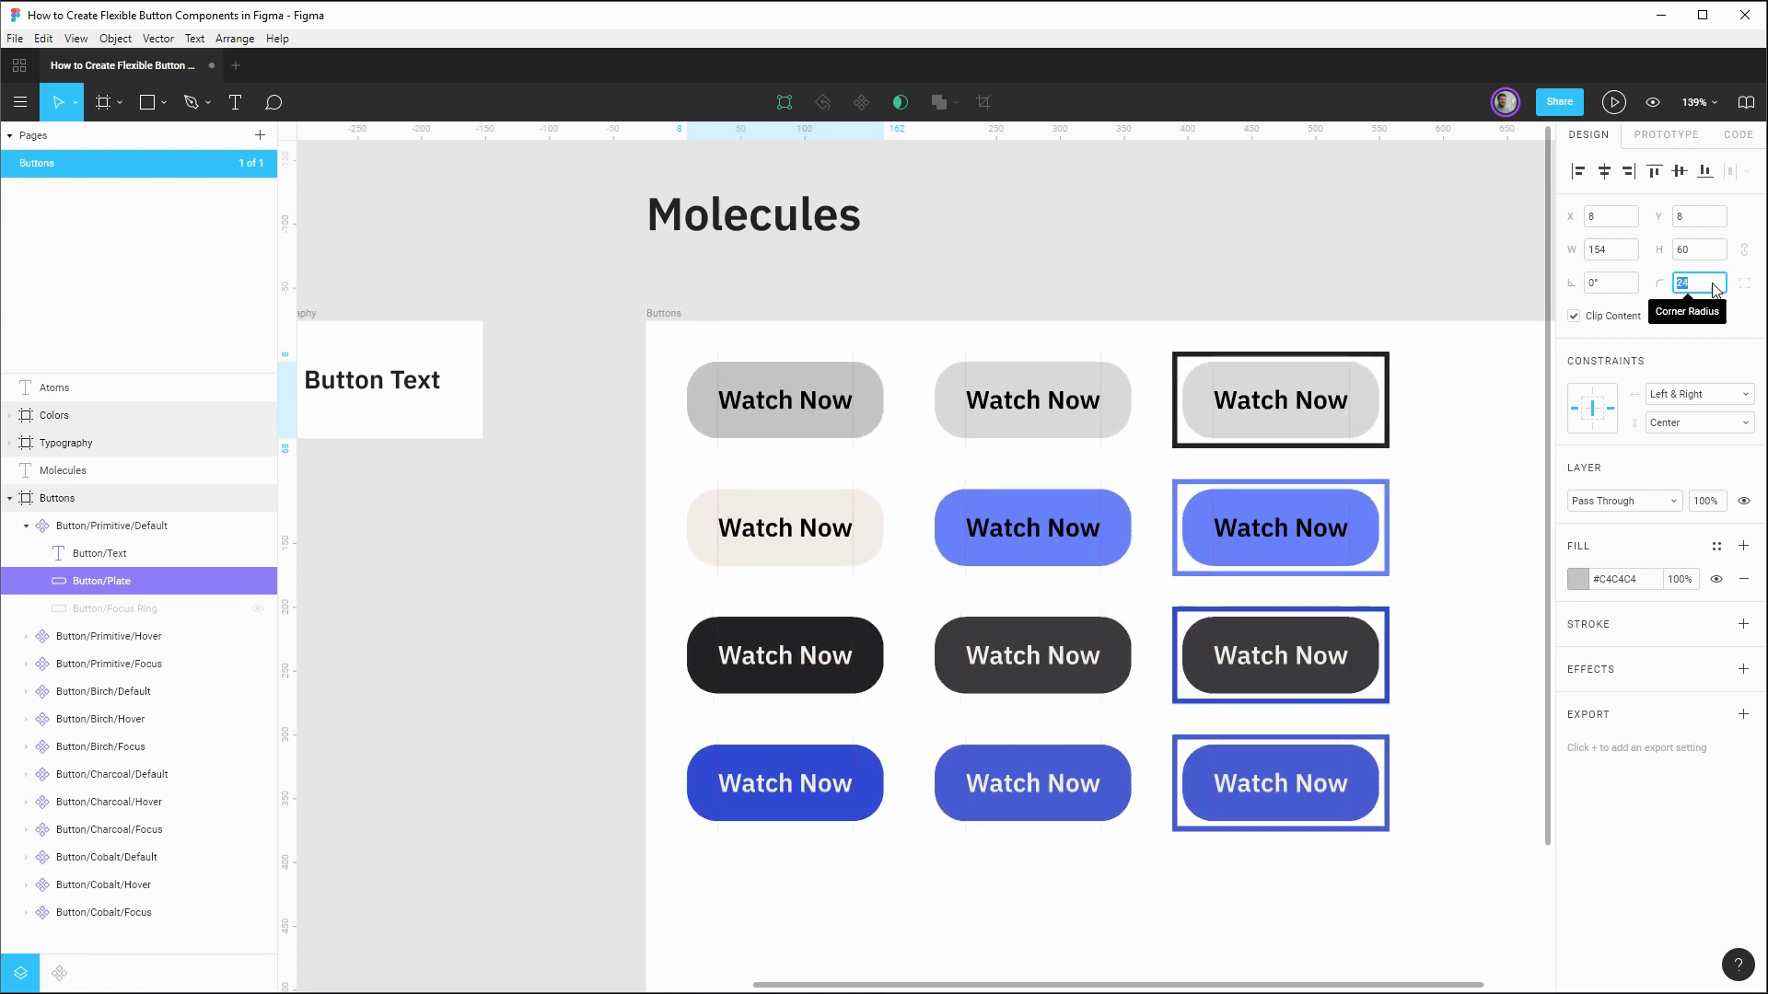
{"action": "type", "text": "0"}
{"action": "key", "text": "Return"}
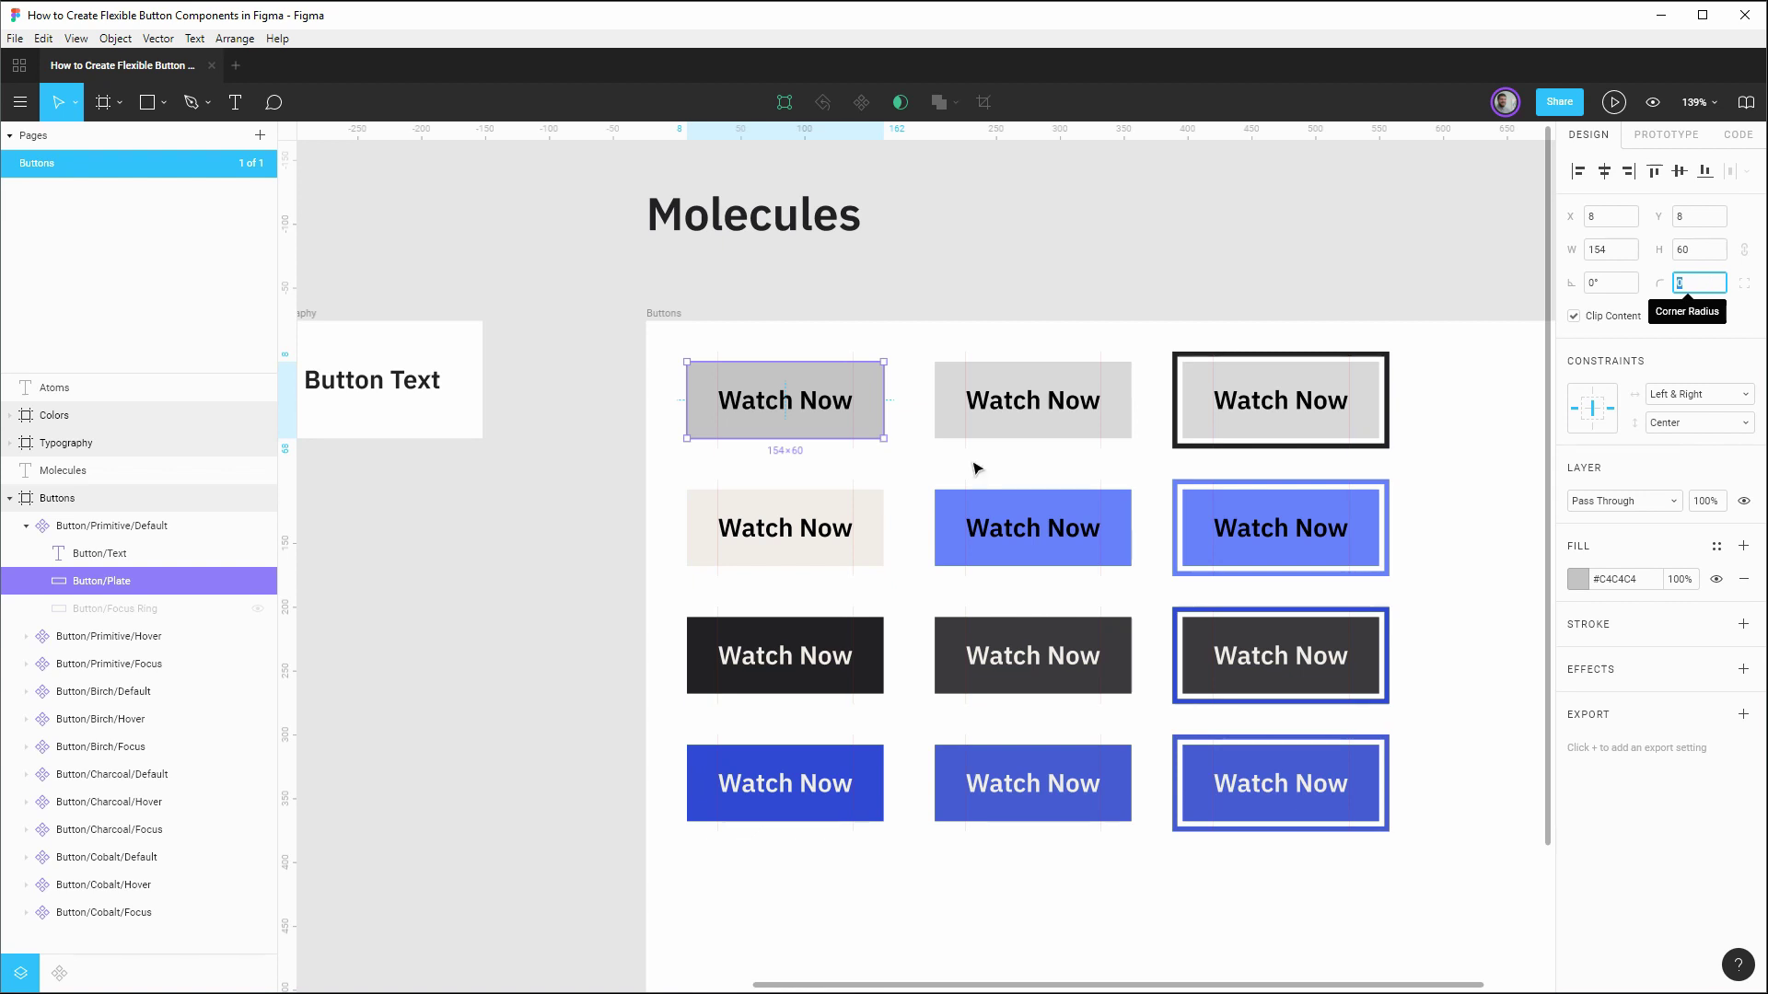
Step: Collapse the Button/Primitive/Default layers and show the Assets panel listing all twelve Watch Now components
{"action": "left_click", "coordinate": [59, 973]}
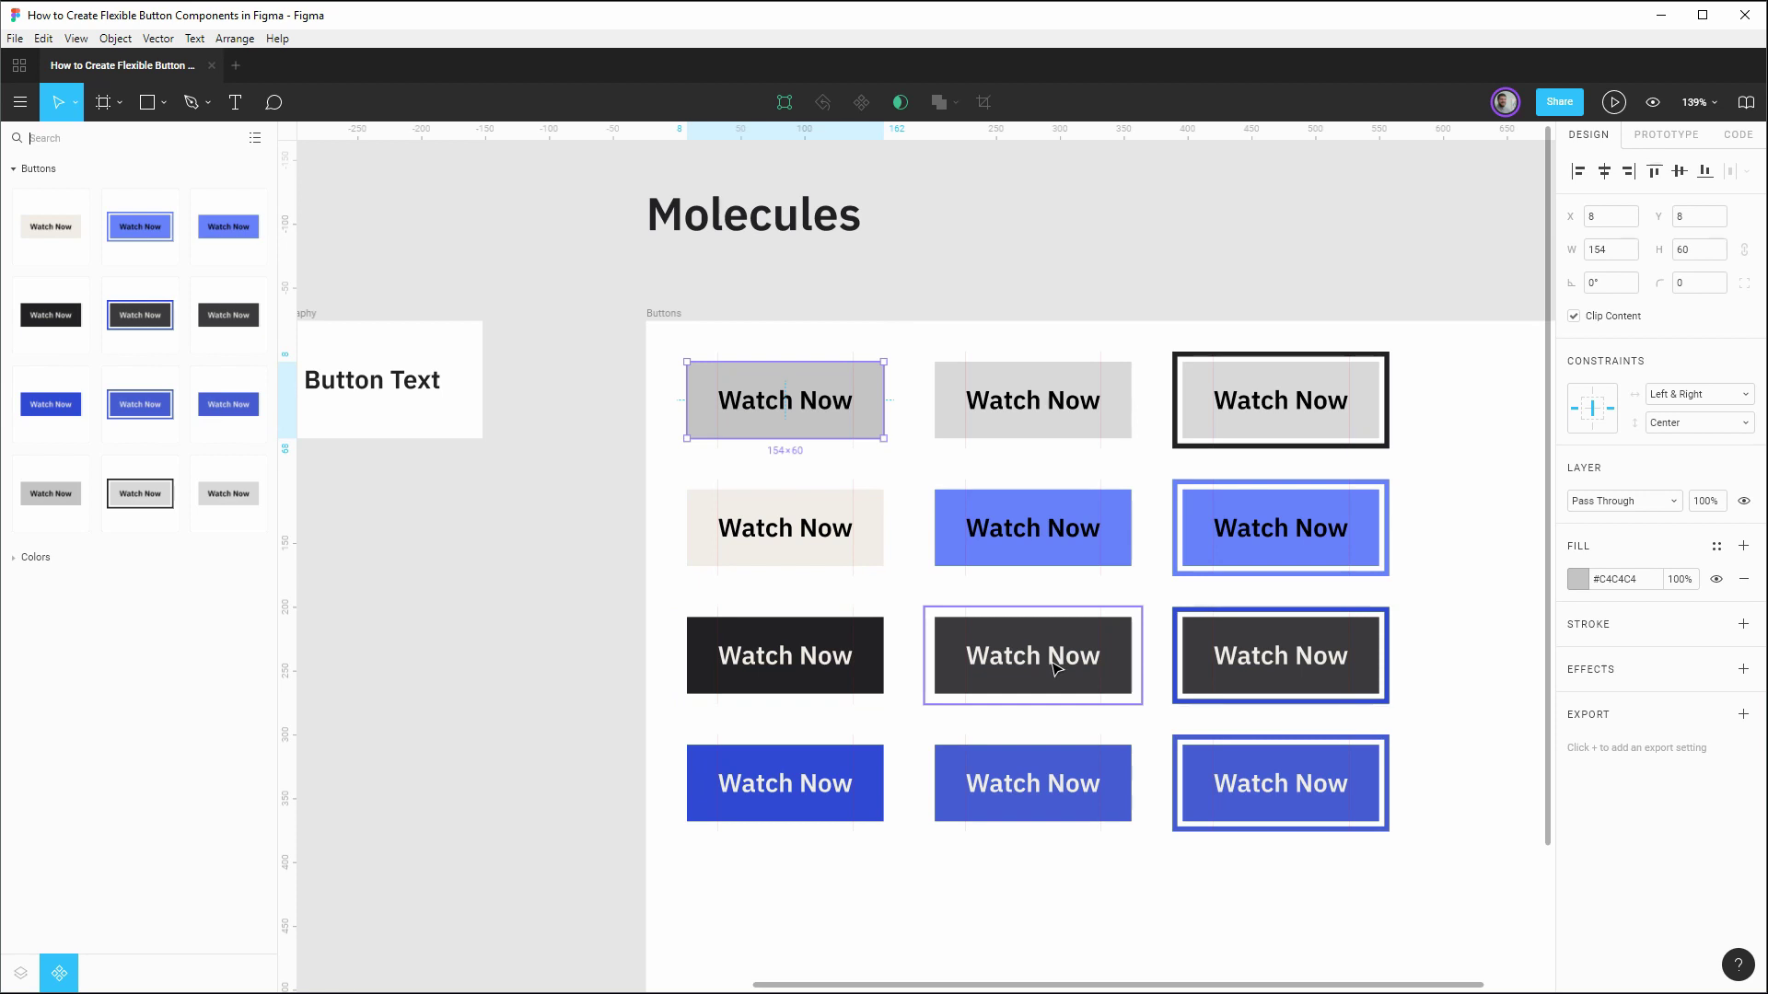
{"action": "left_click", "coordinate": [20, 973]}
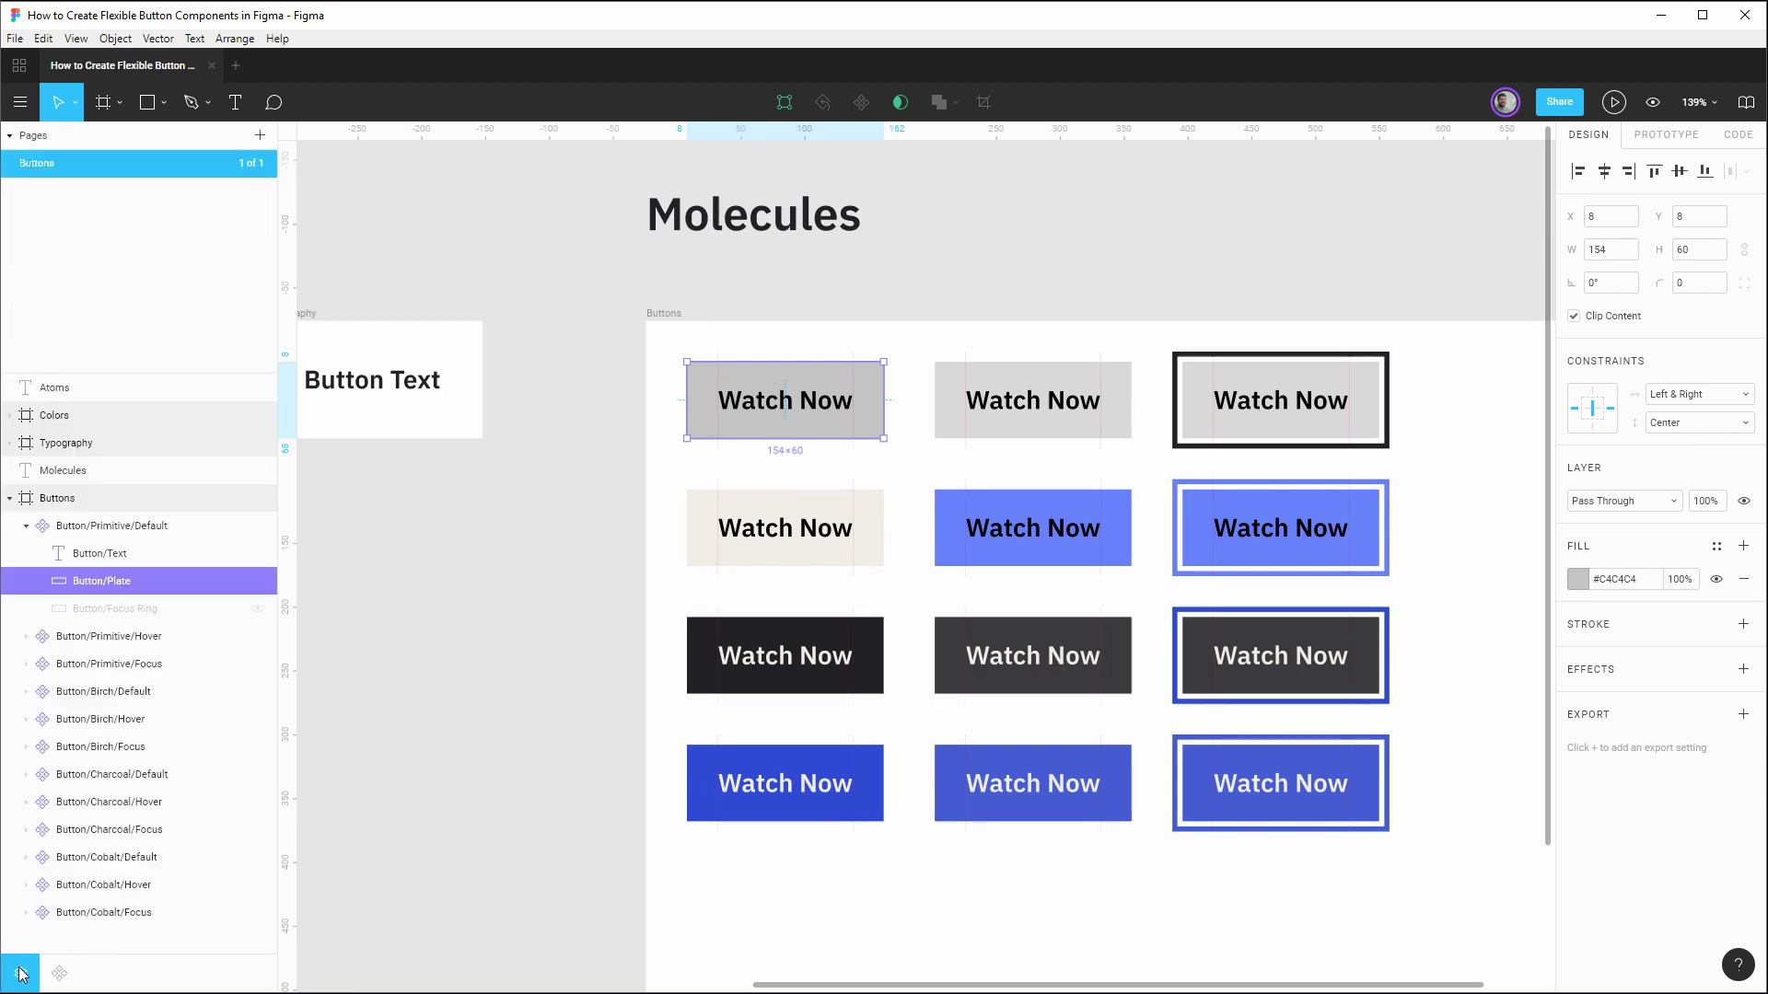
{"action": "left_click", "coordinate": [27, 525]}
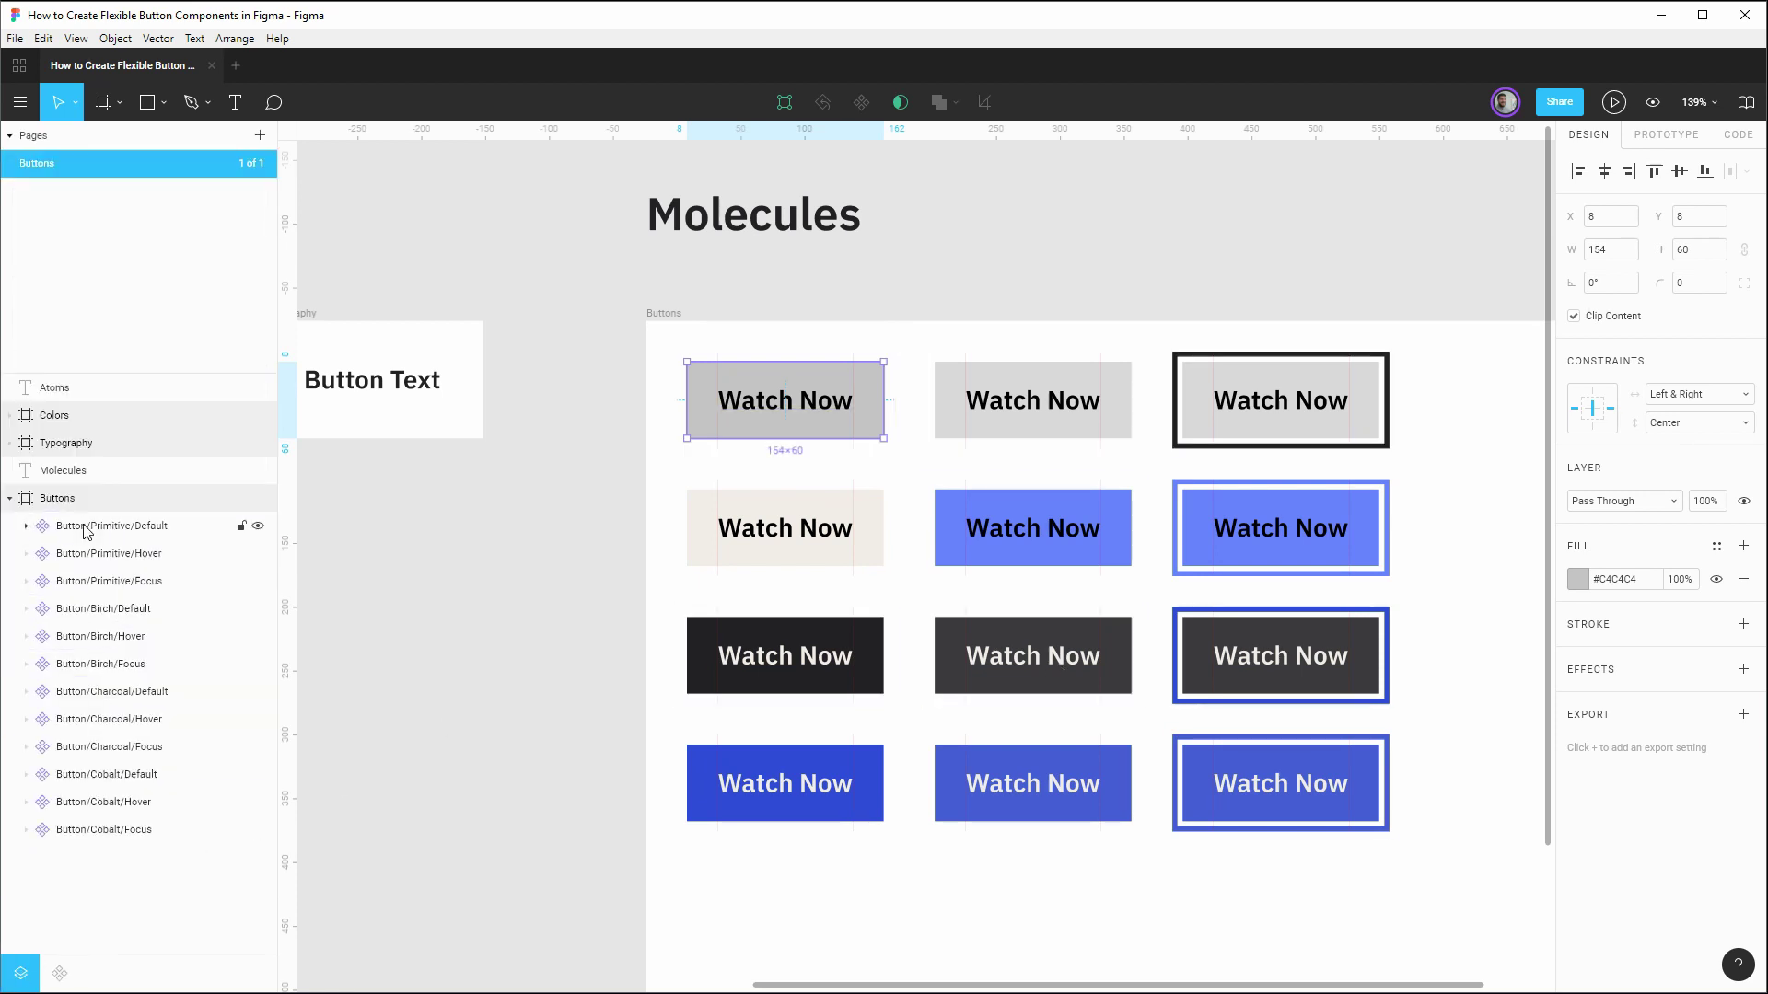
{"action": "left_click", "coordinate": [59, 973]}
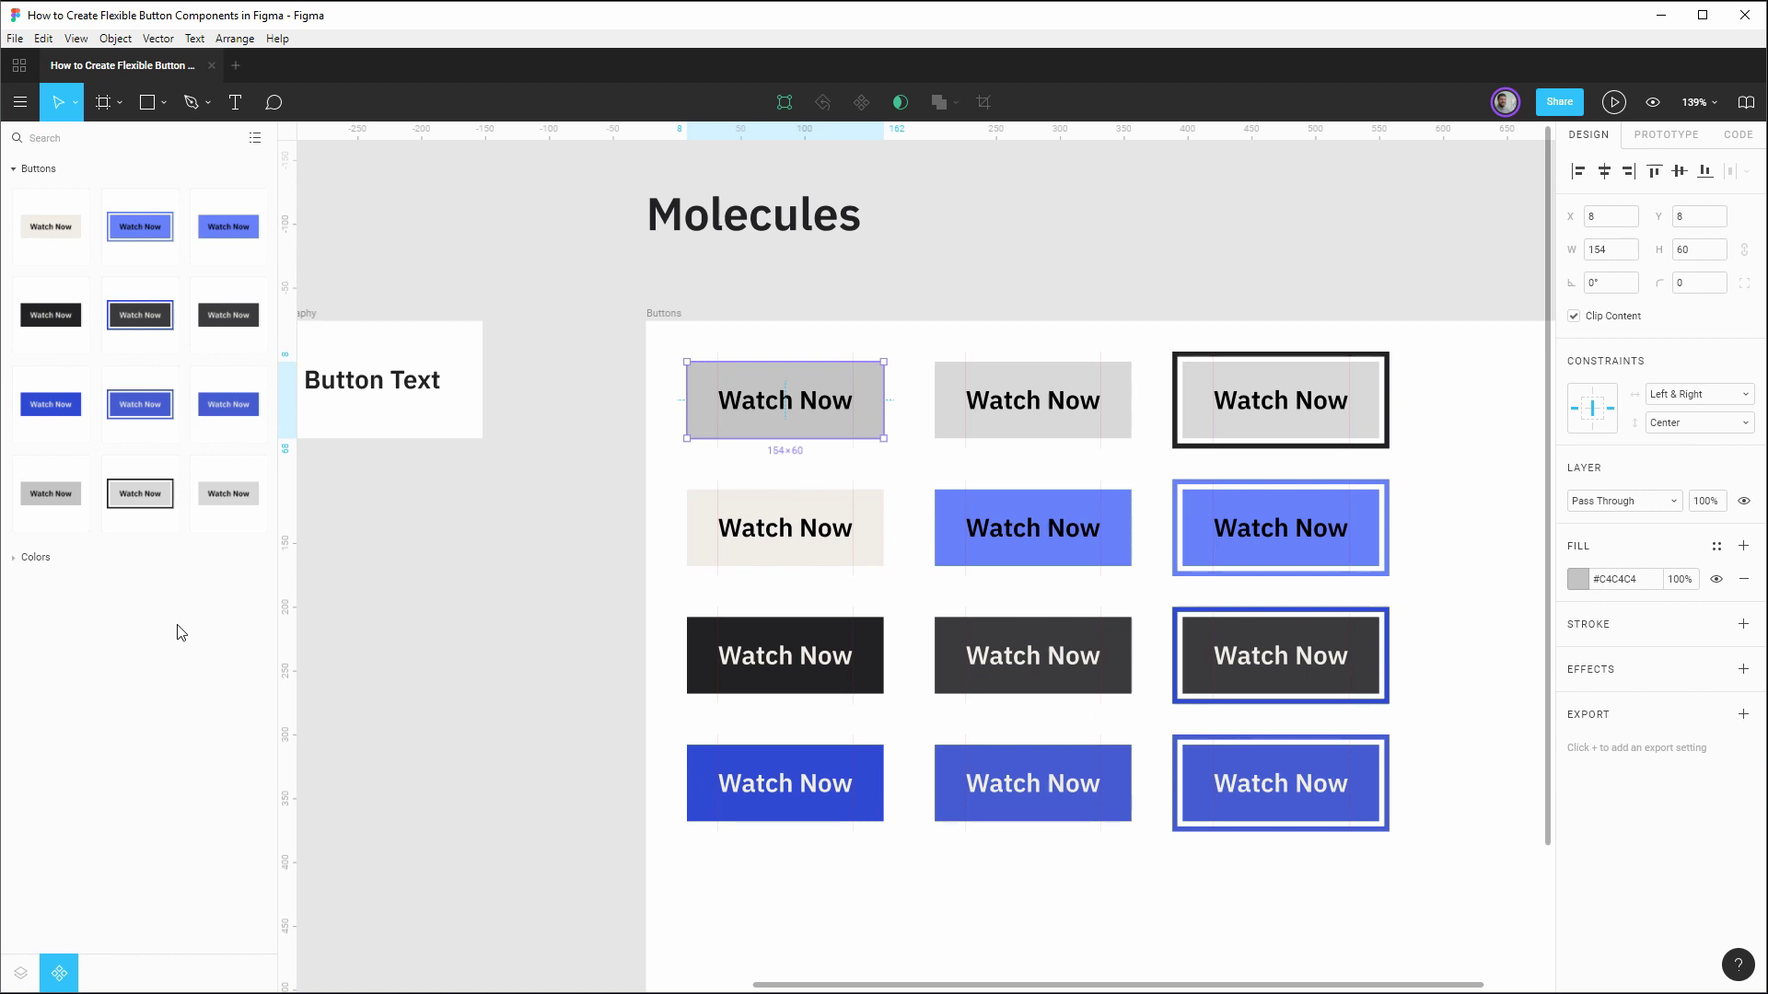
Step: Place a Charcoal Default Watch Now button instance from Assets on the canvas below the grid
{"action": "scroll", "coordinate": [1035, 612], "scroll_direction": "down", "scroll_amount": 5}
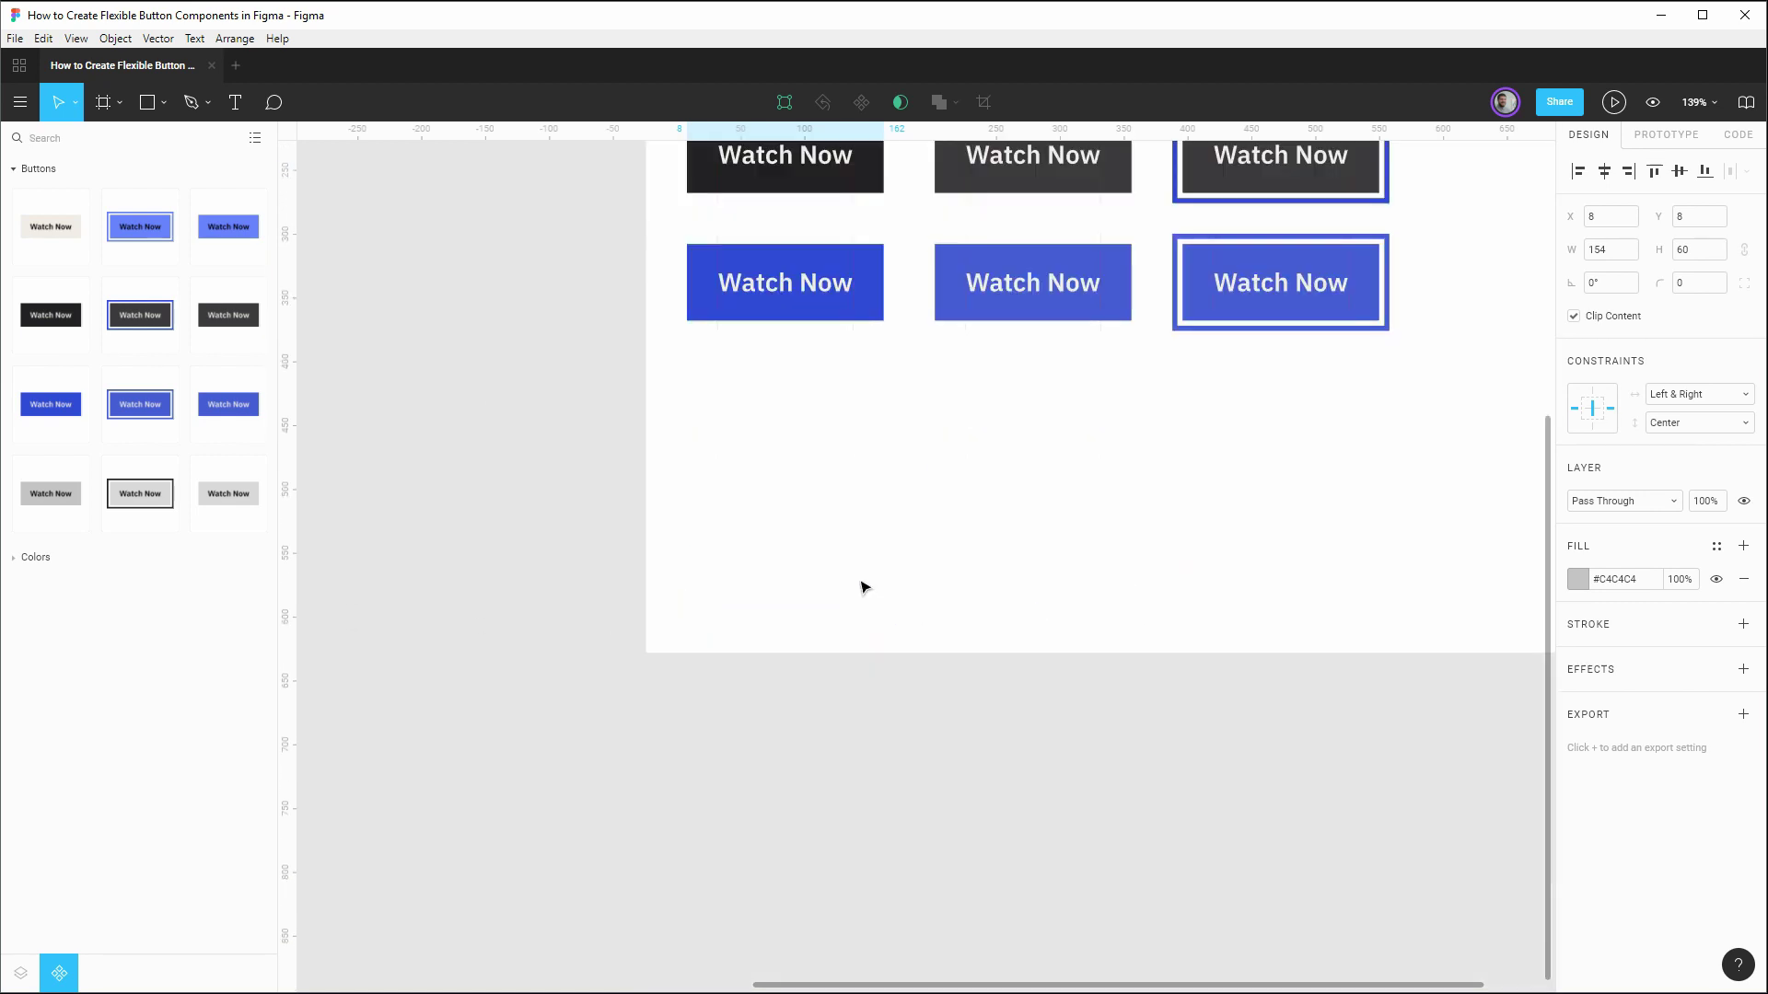
{"action": "left_click", "coordinate": [335, 410]}
{"action": "left_click_drag", "start_coordinate": [30, 313], "coordinate": [847, 907]}
{"action": "scroll", "coordinate": [1209, 742], "scroll_direction": "down", "scroll_amount": 2}
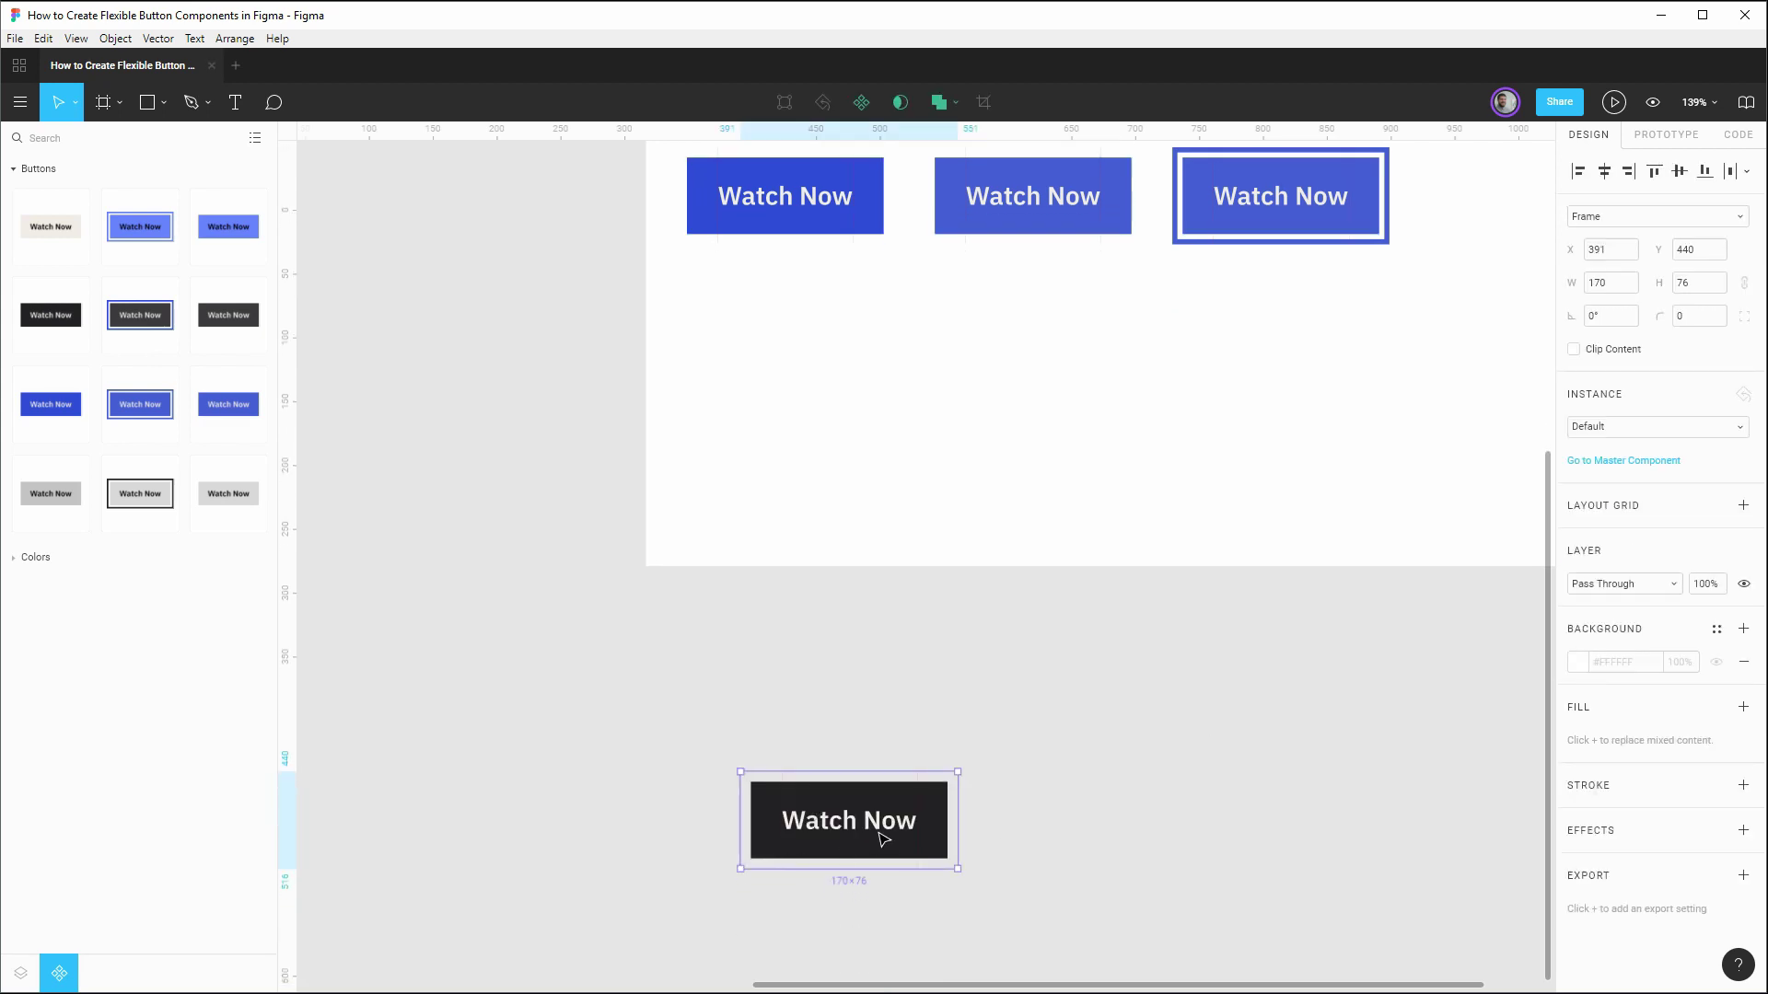
{"action": "left_click", "coordinate": [22, 975]}
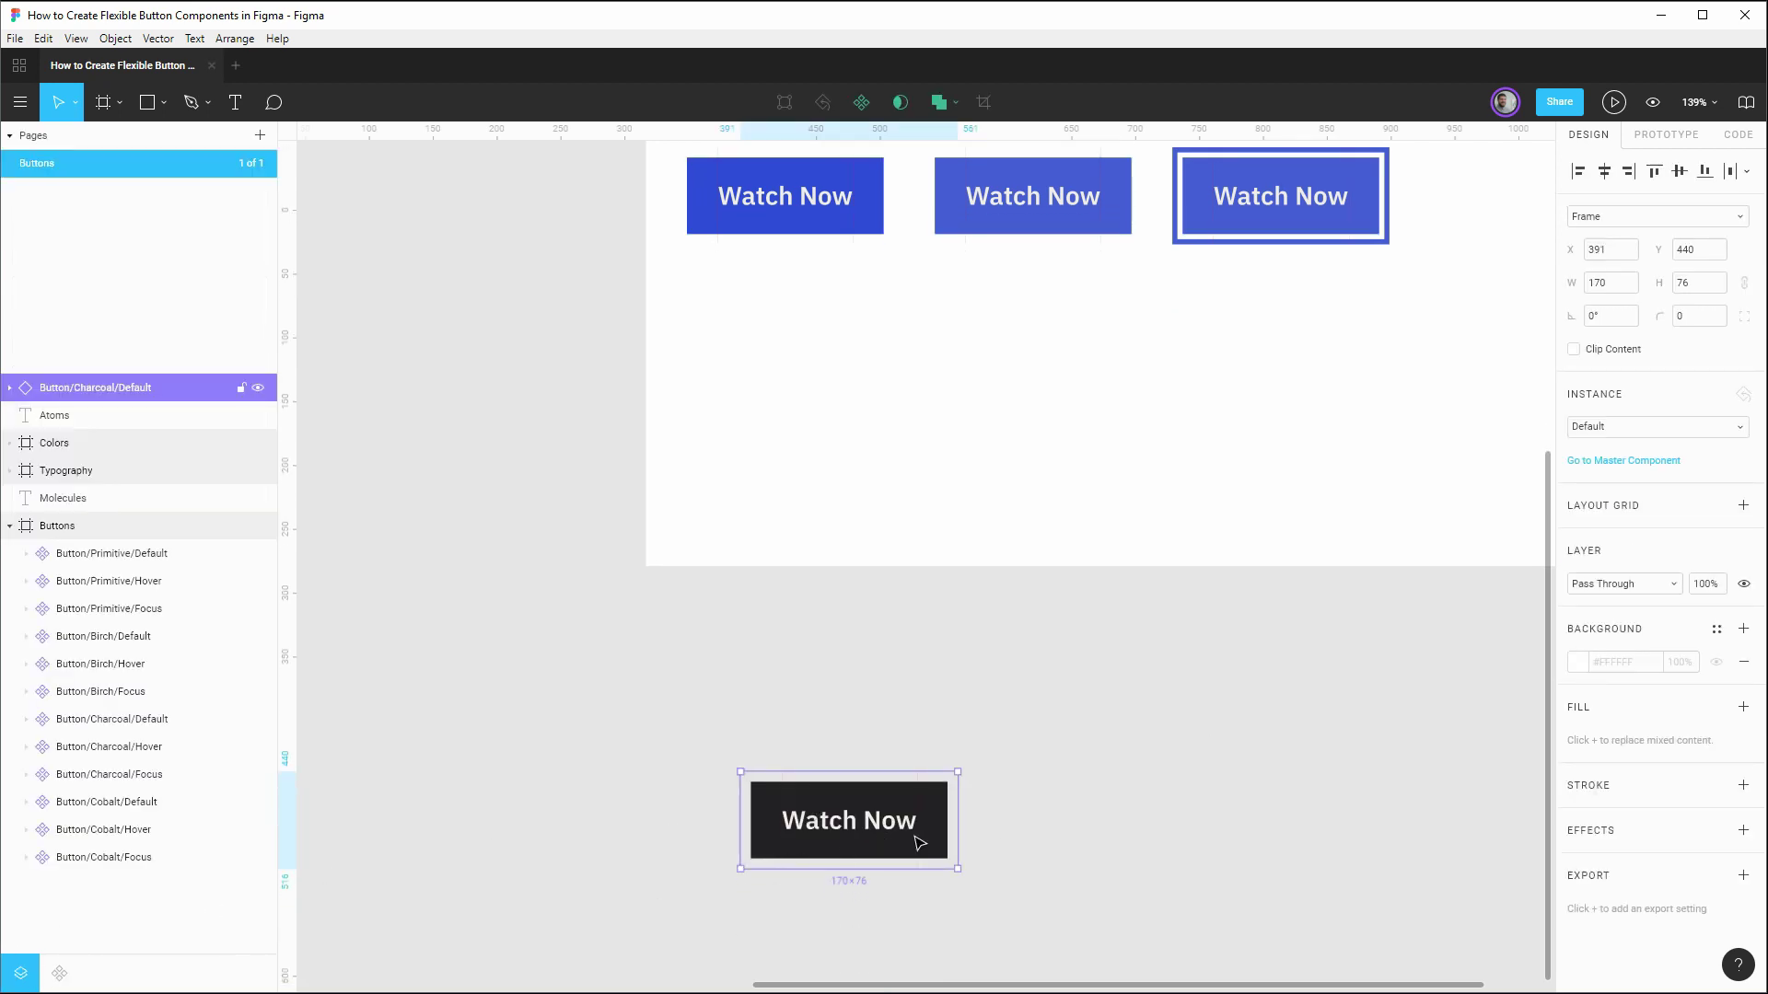
Step: Swap the new instance from Button/Charcoal/Default to the Button/Cobalt/Focus variant
{"action": "left_click", "coordinate": [1663, 430]}
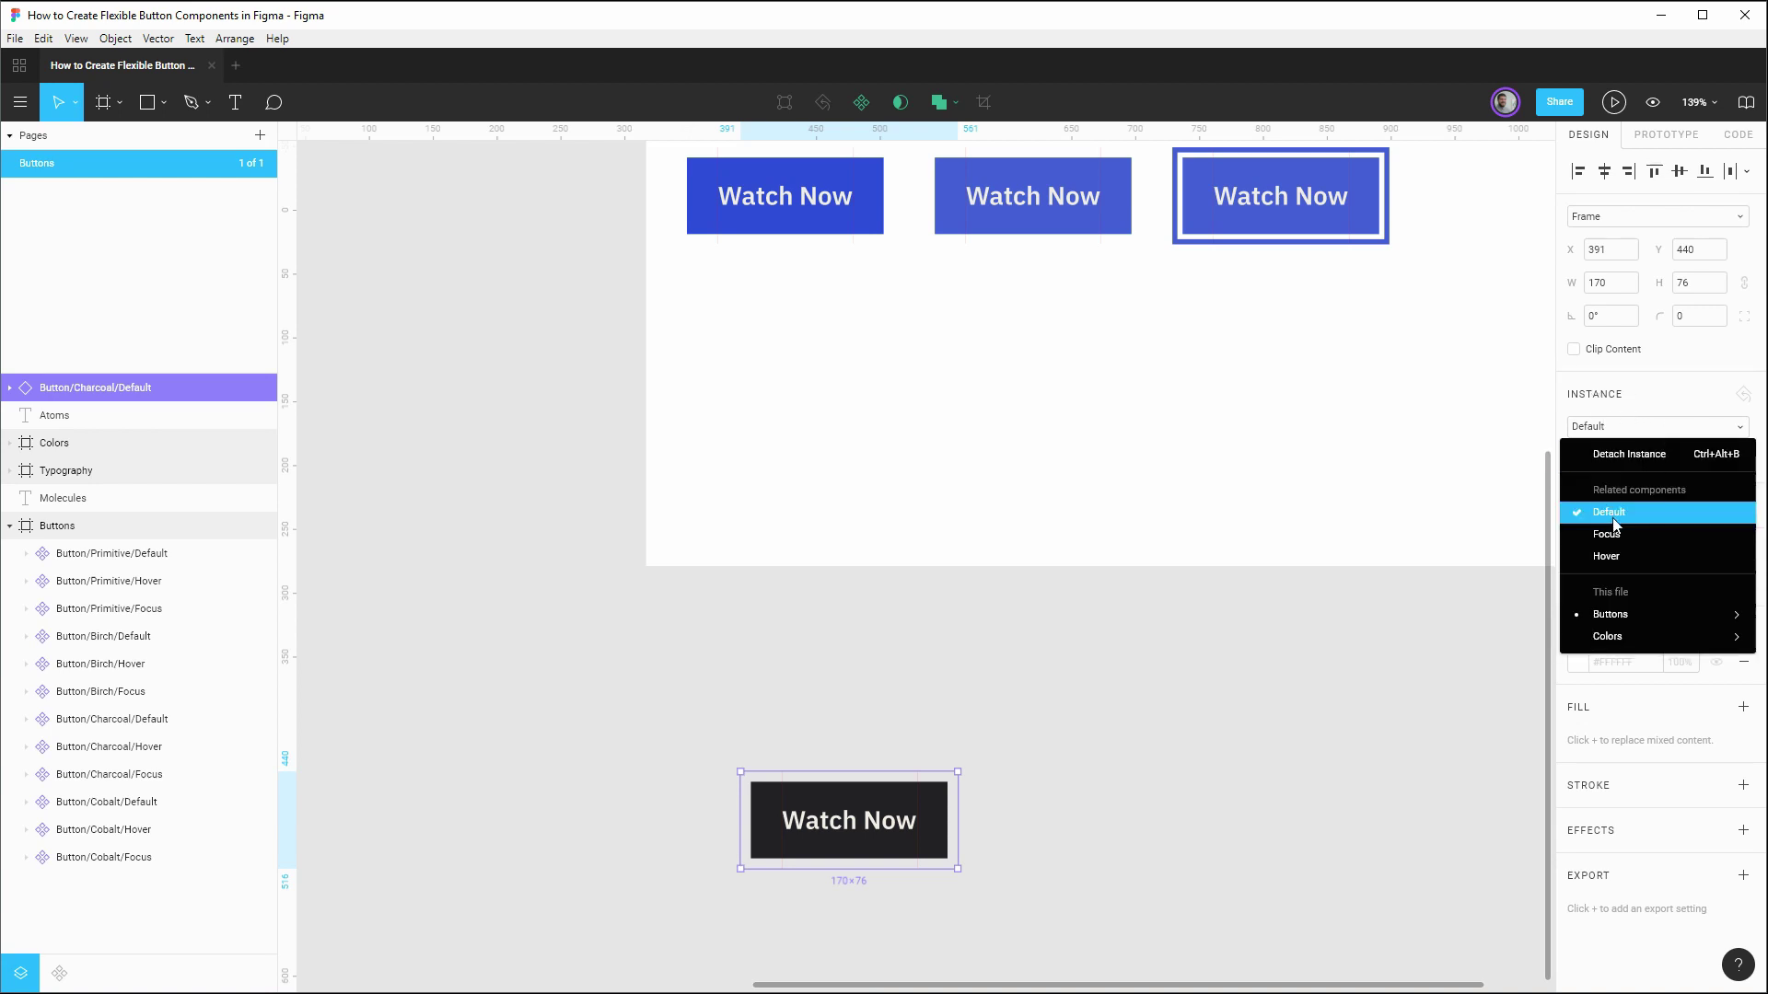
{"action": "mouse_move", "coordinate": [1621, 617]}
{"action": "mouse_move", "coordinate": [1473, 615]}
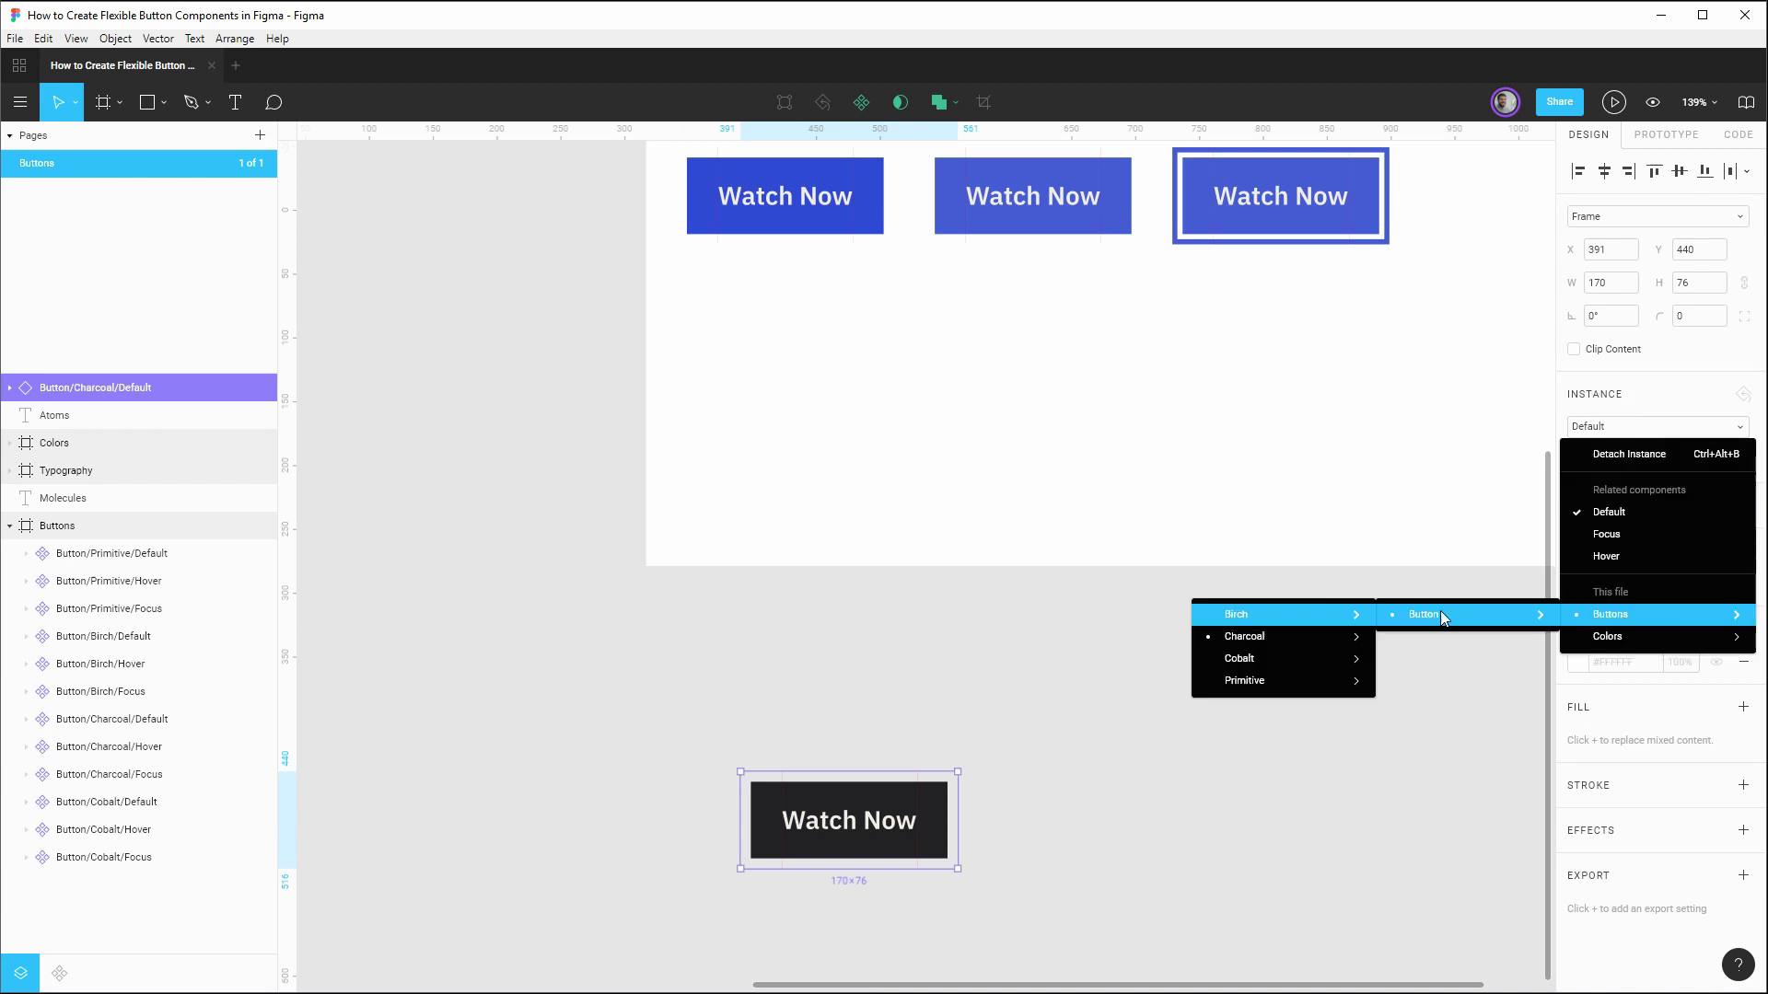
{"action": "mouse_move", "coordinate": [1263, 639]}
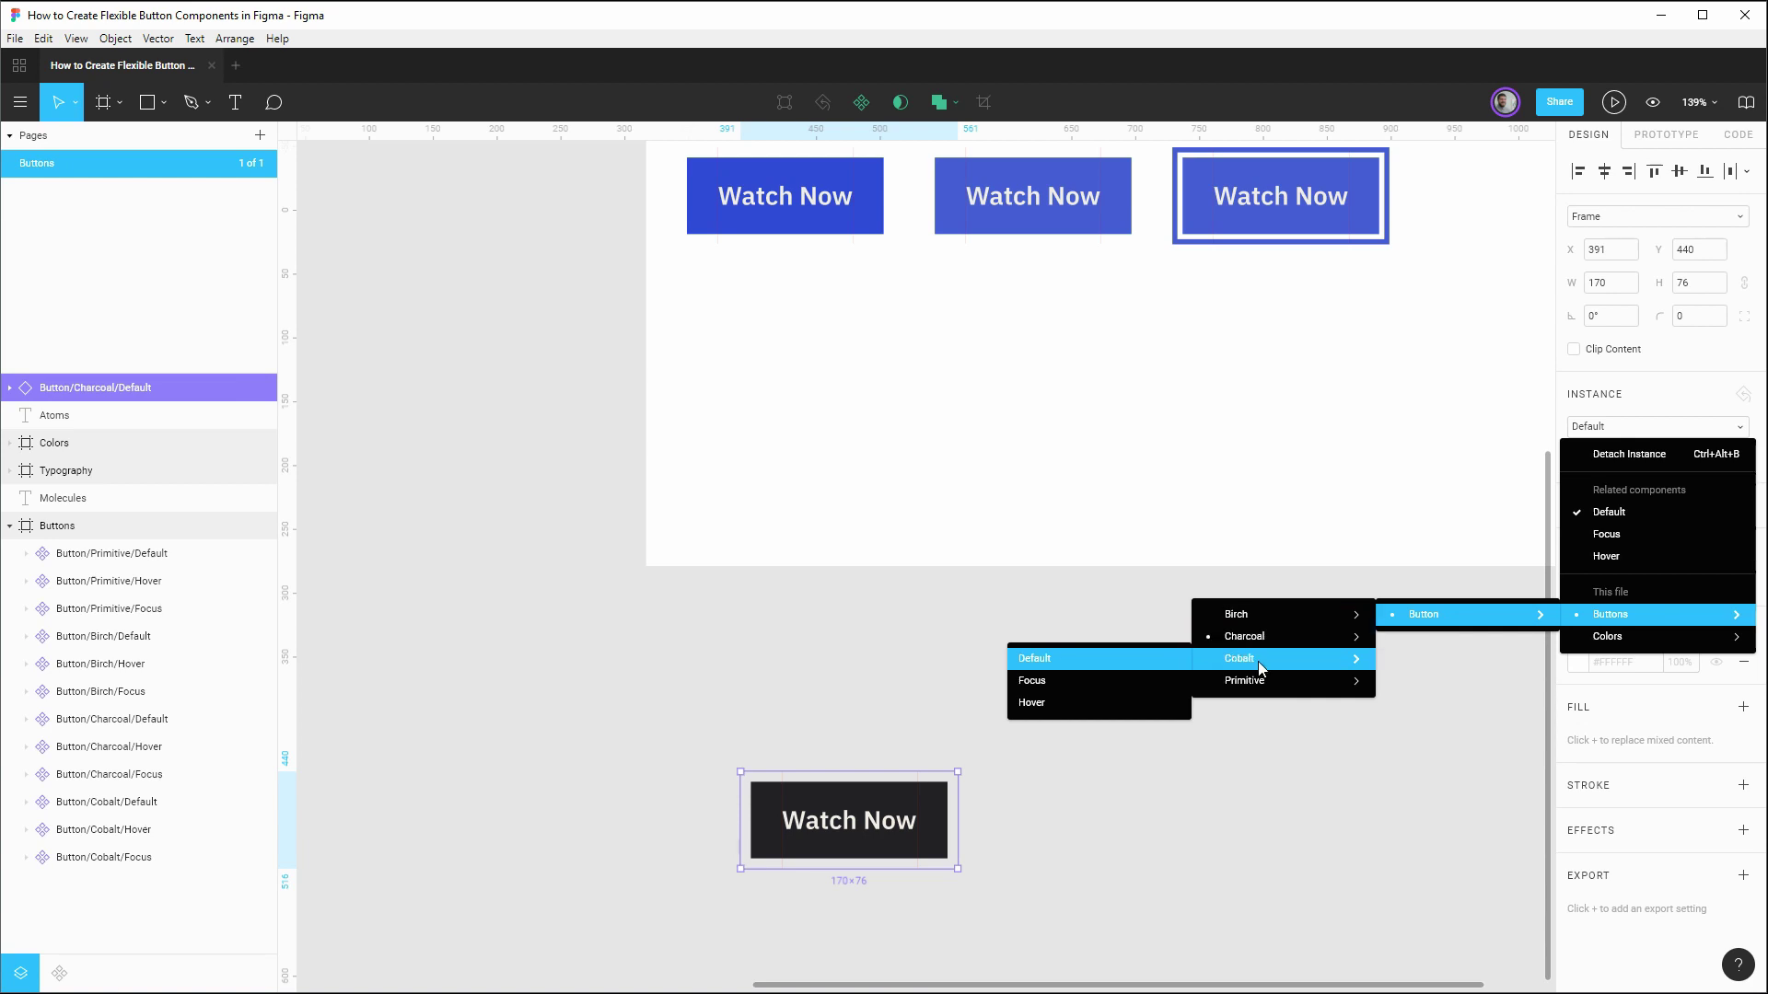
{"action": "left_click", "coordinate": [1088, 682]}
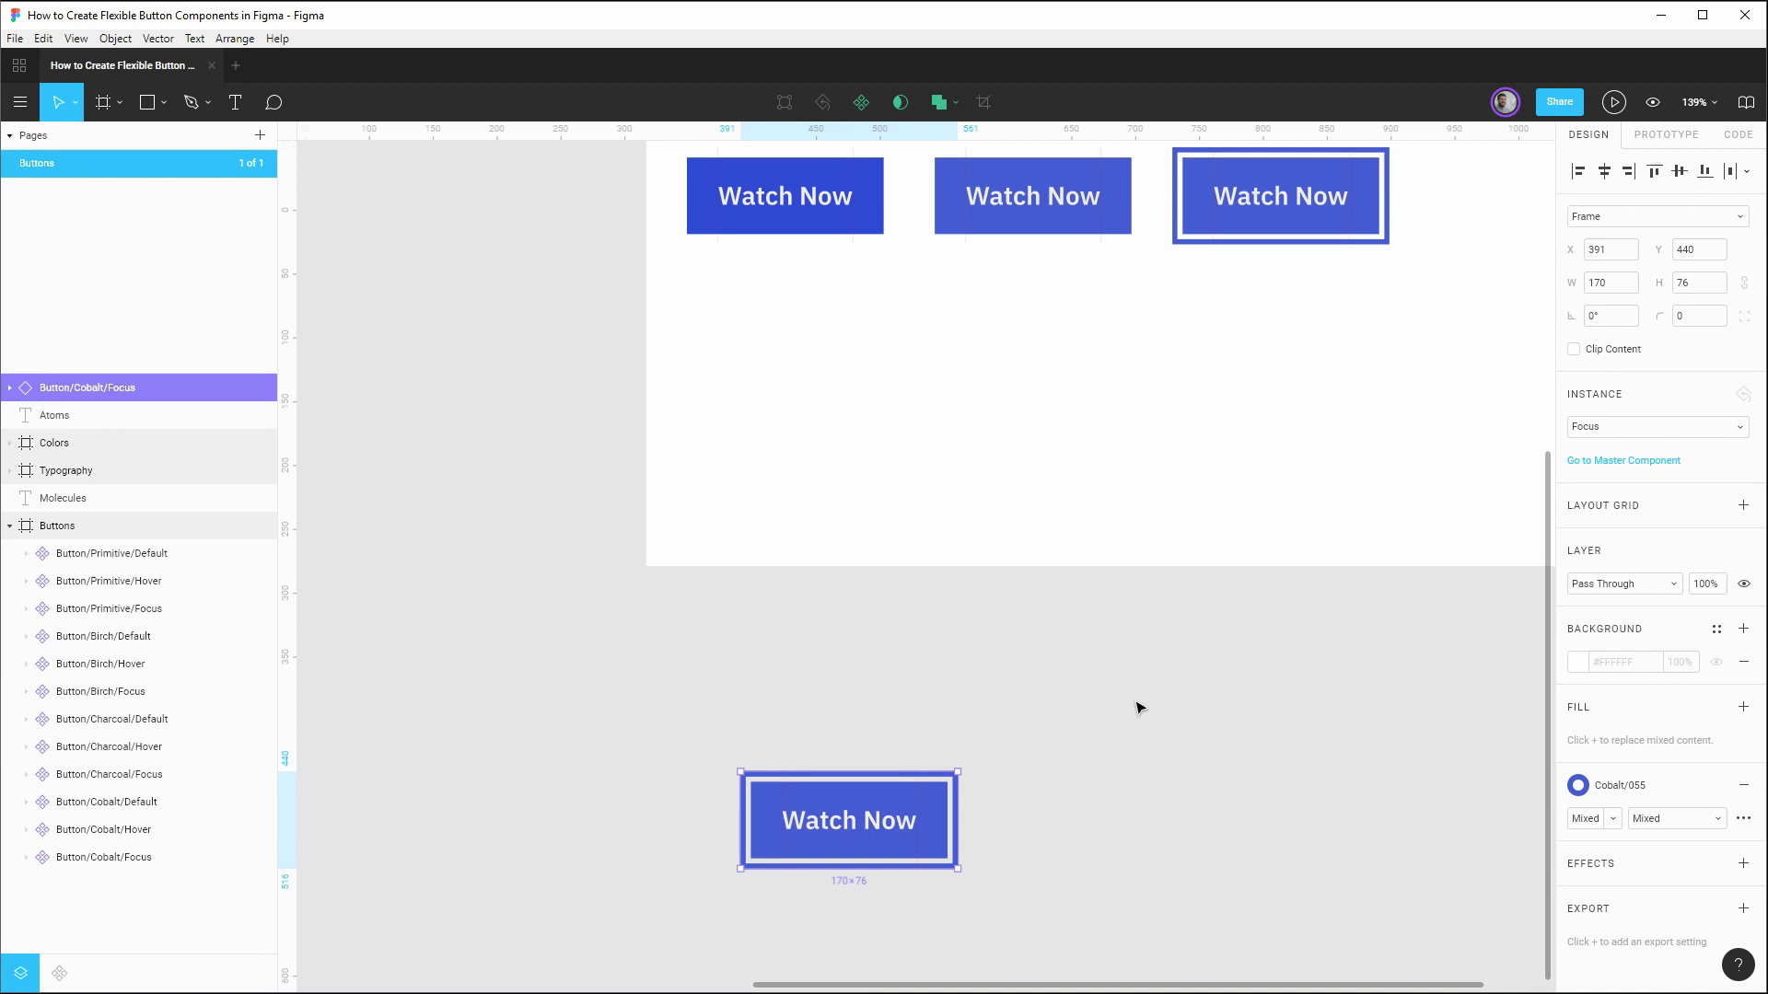
{"action": "left_click", "coordinate": [1032, 751]}
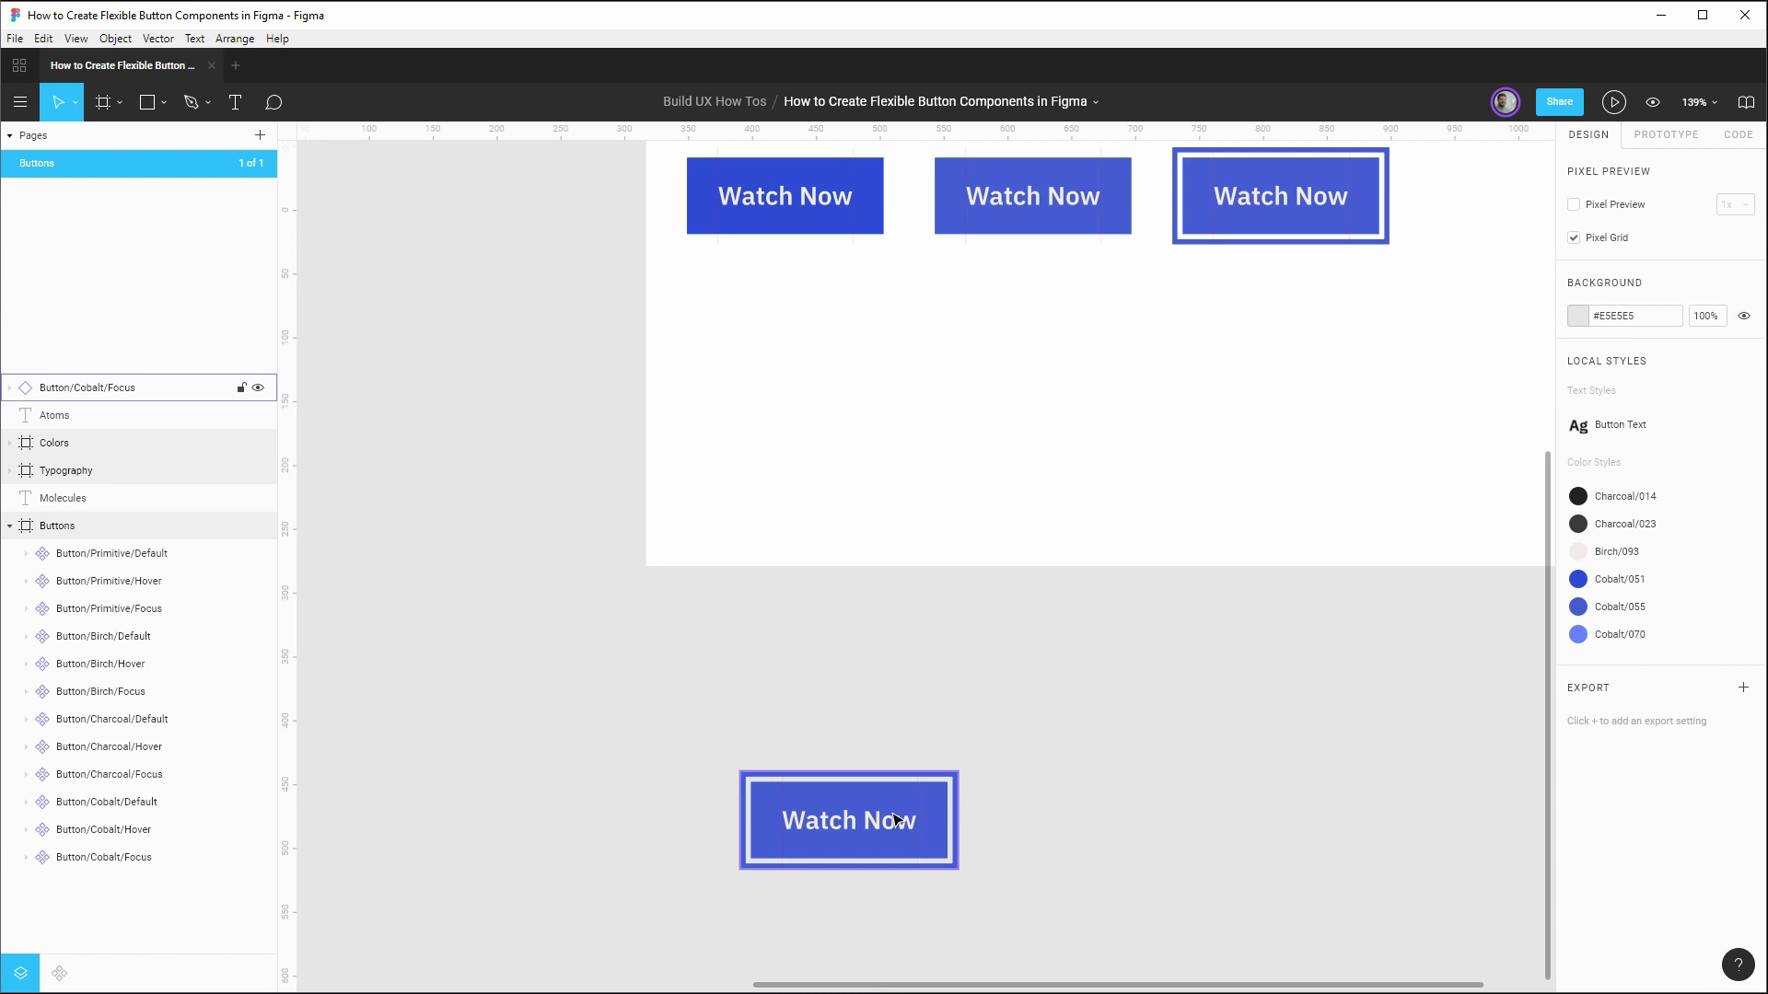
{"action": "scroll", "coordinate": [1221, 659], "scroll_direction": "up", "scroll_amount": 8}
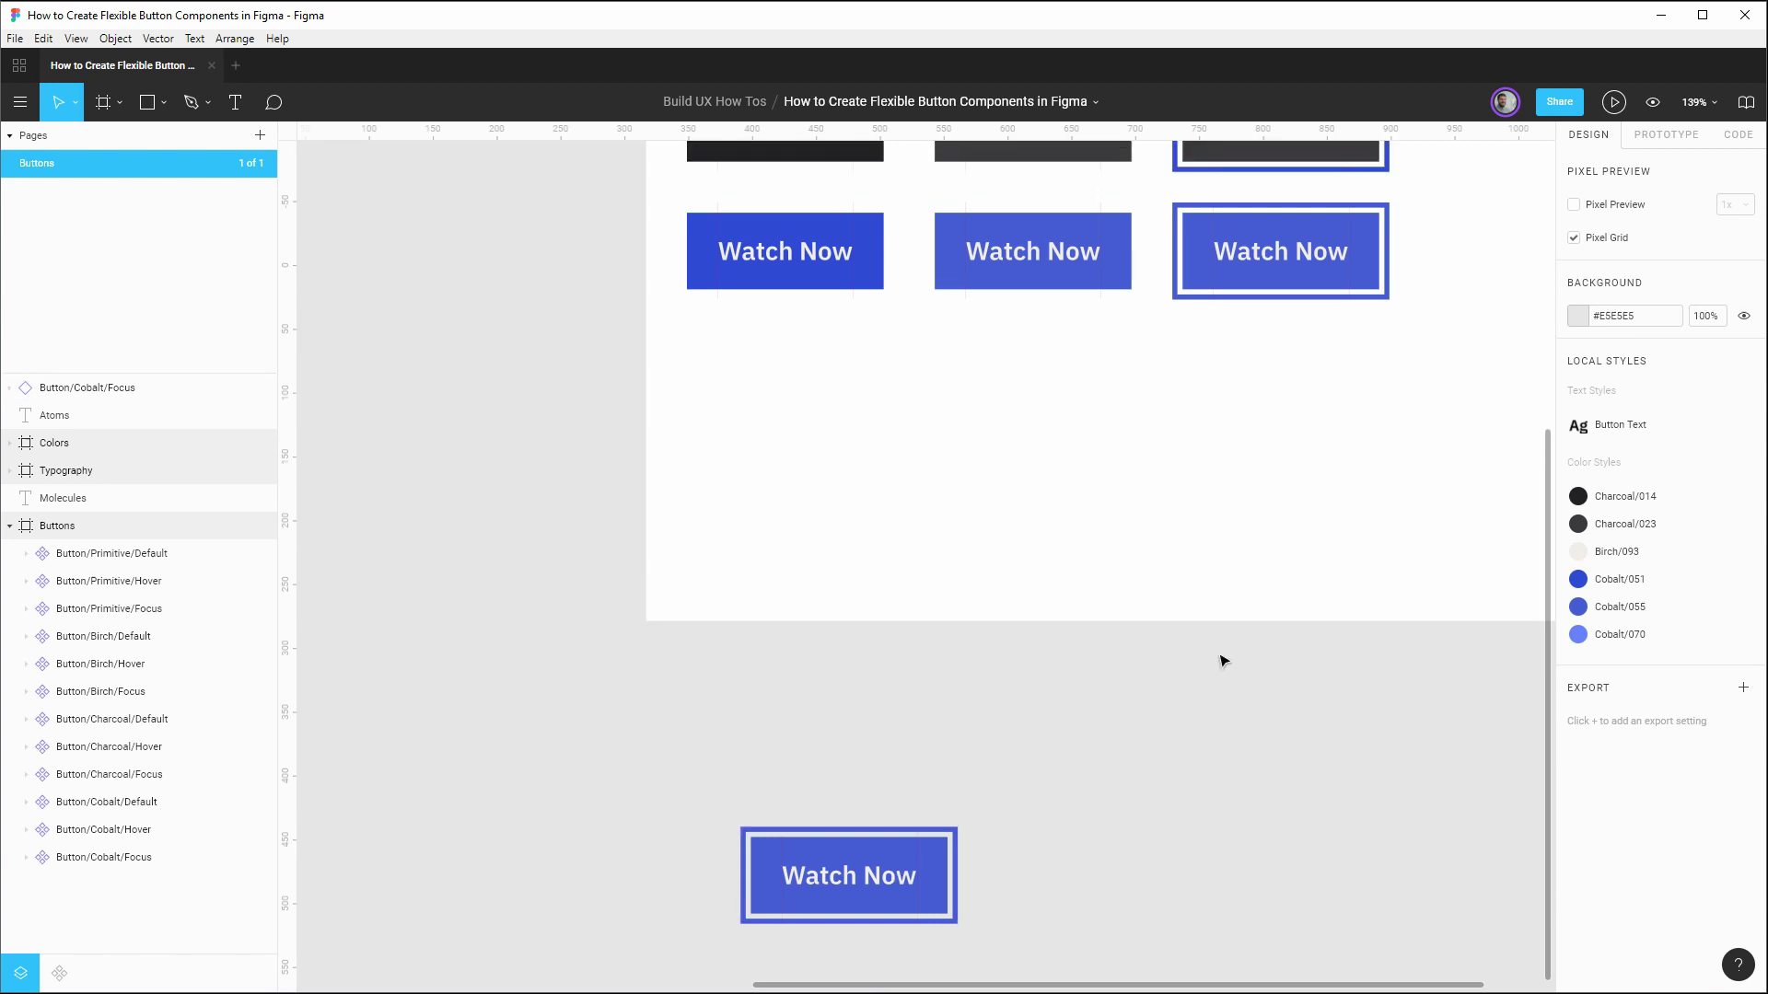
{"action": "scroll", "coordinate": [1221, 659], "scroll_direction": "up", "scroll_amount": 2}
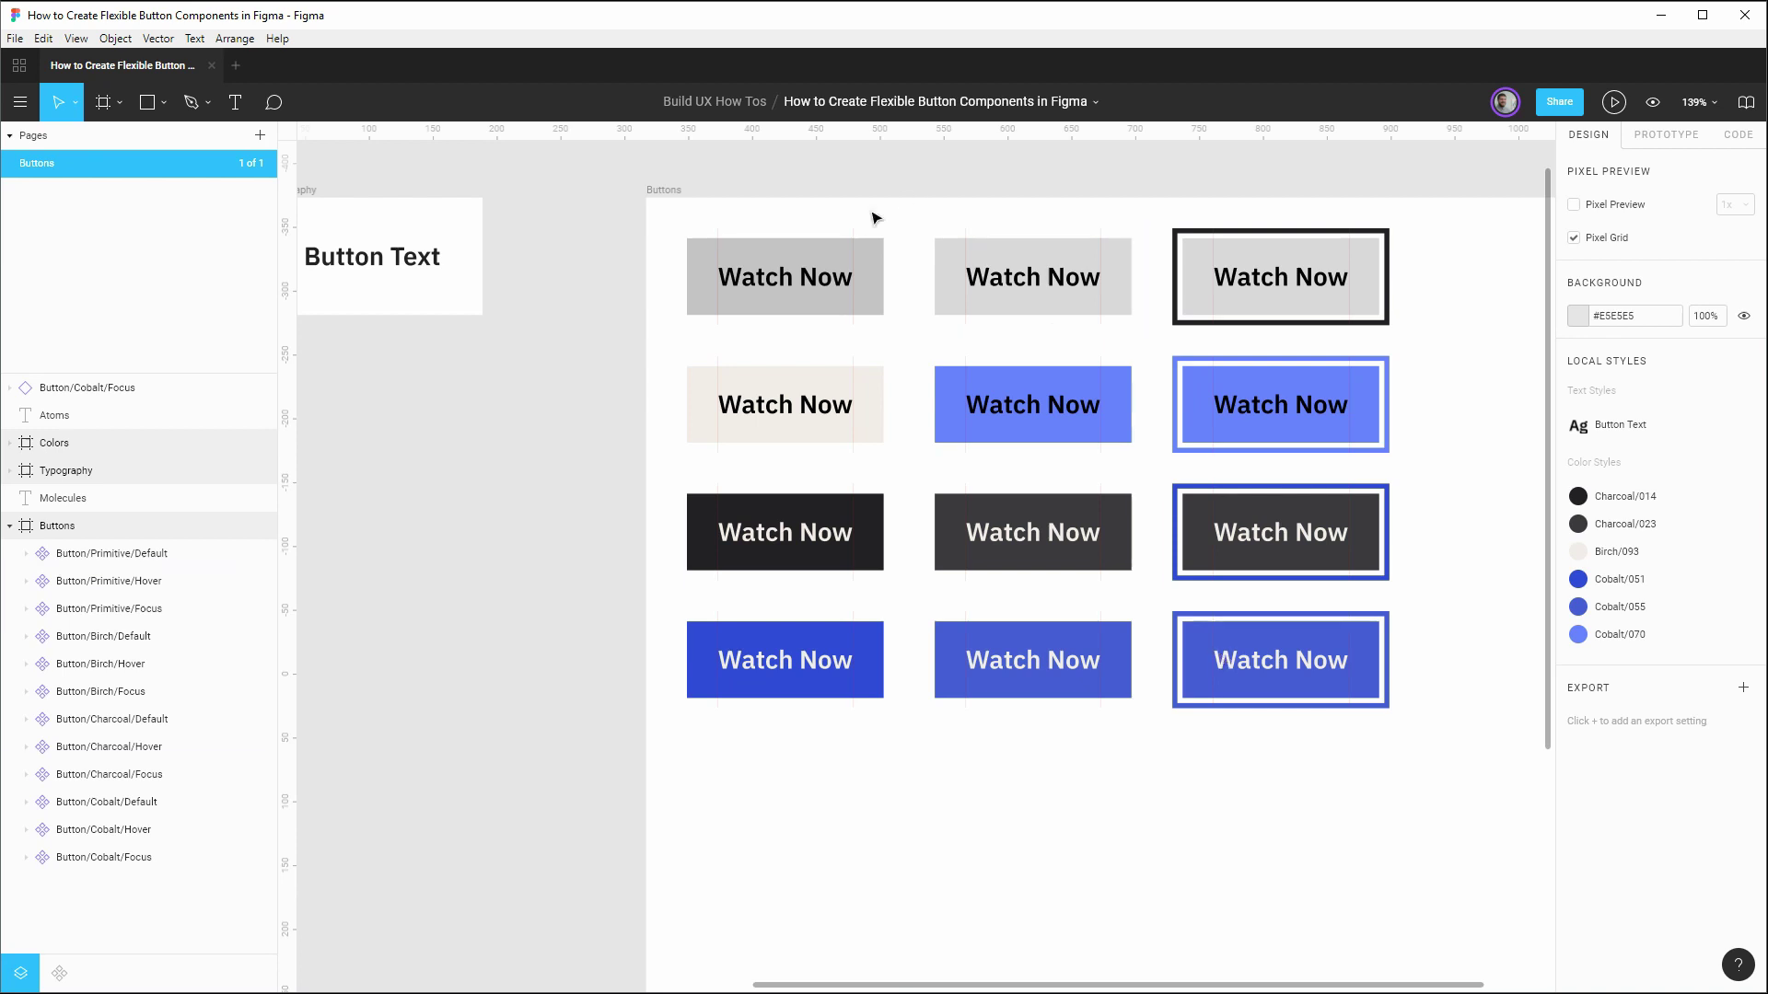
{"action": "left_click", "coordinate": [834, 269]}
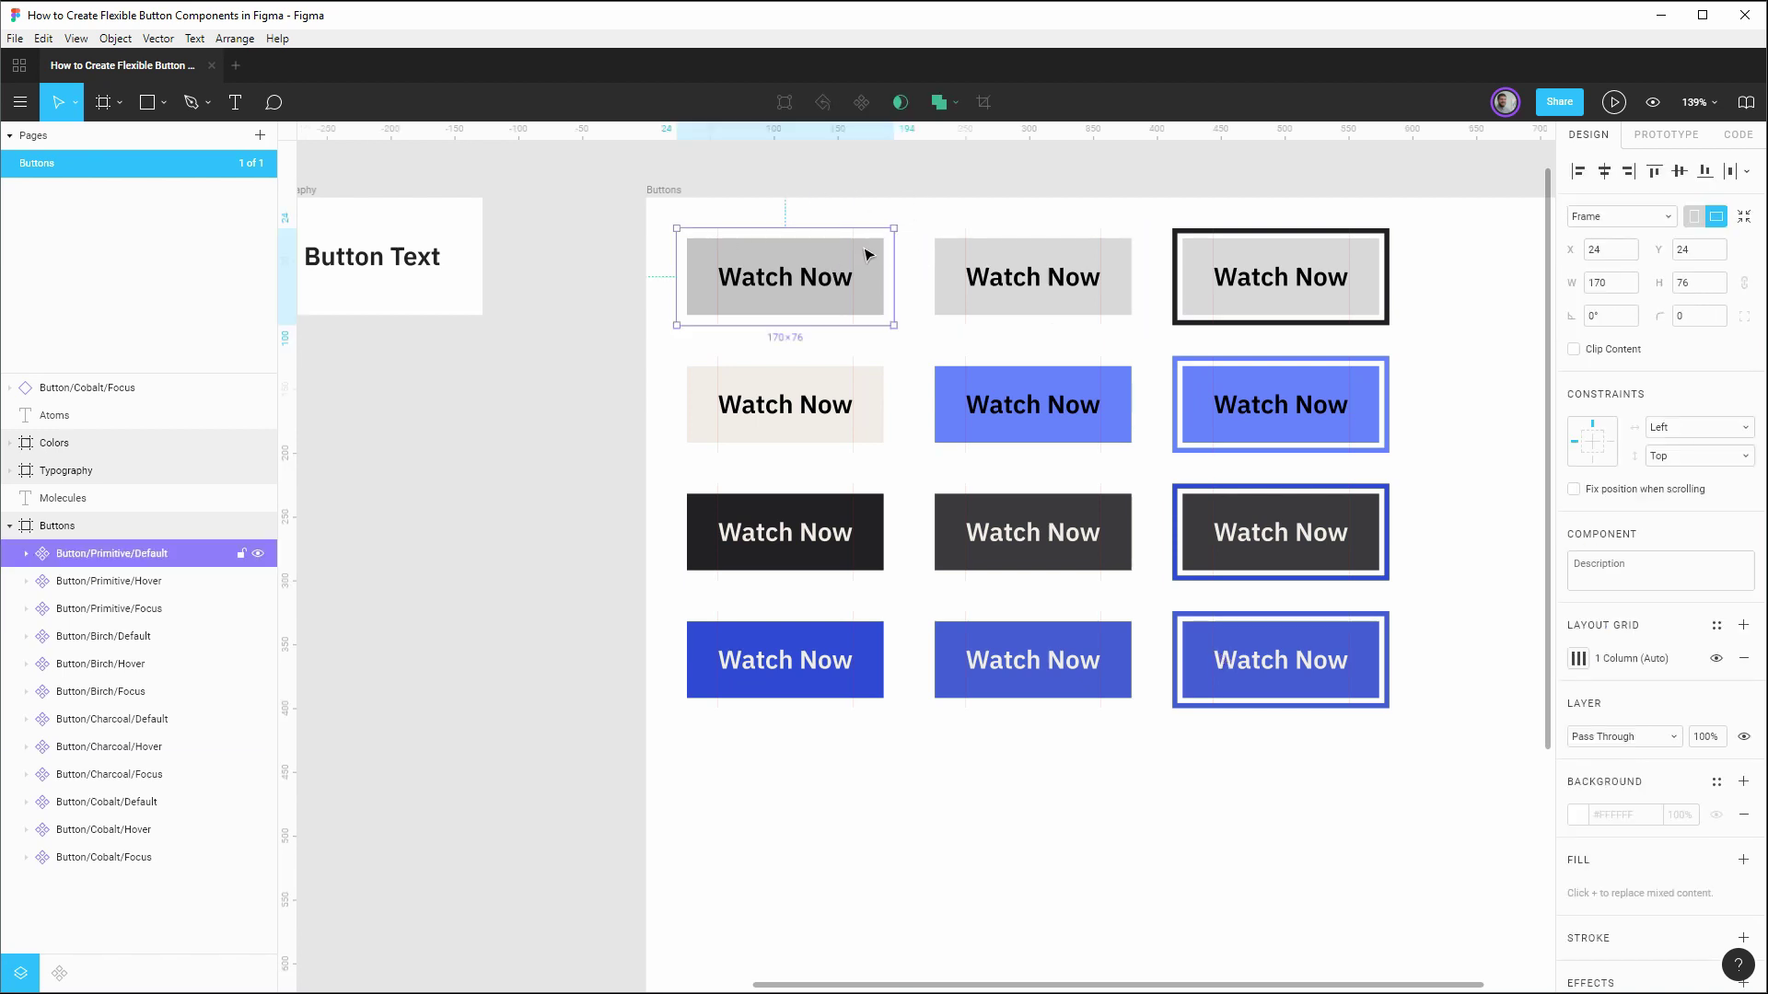